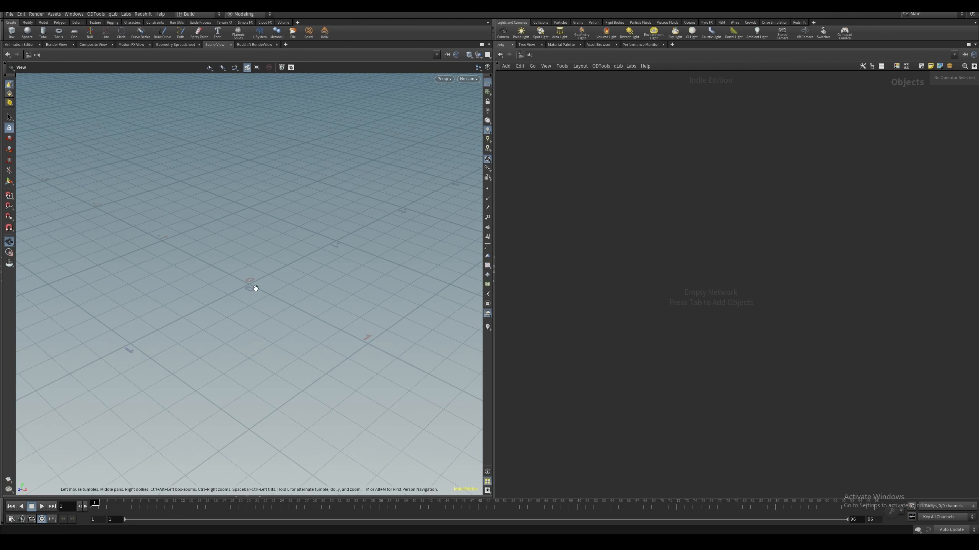
# Change the viewport's background color scheme to dark in the display options
pyautogui.press('d')
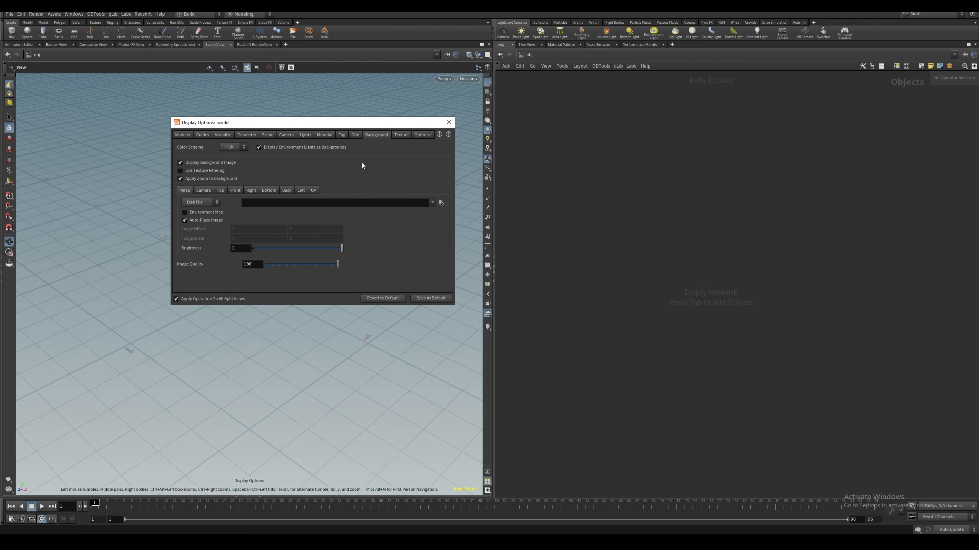
pyautogui.click(232, 148)
pyautogui.click(234, 170)
pyautogui.press('Escape')
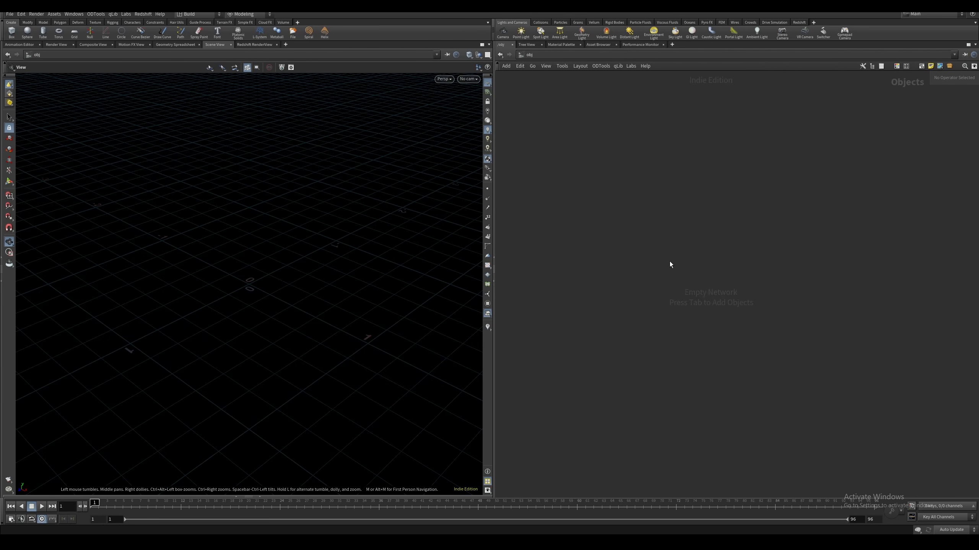
# Add a Sphere object to the scene network and rename it FX
pyautogui.press('Tab')
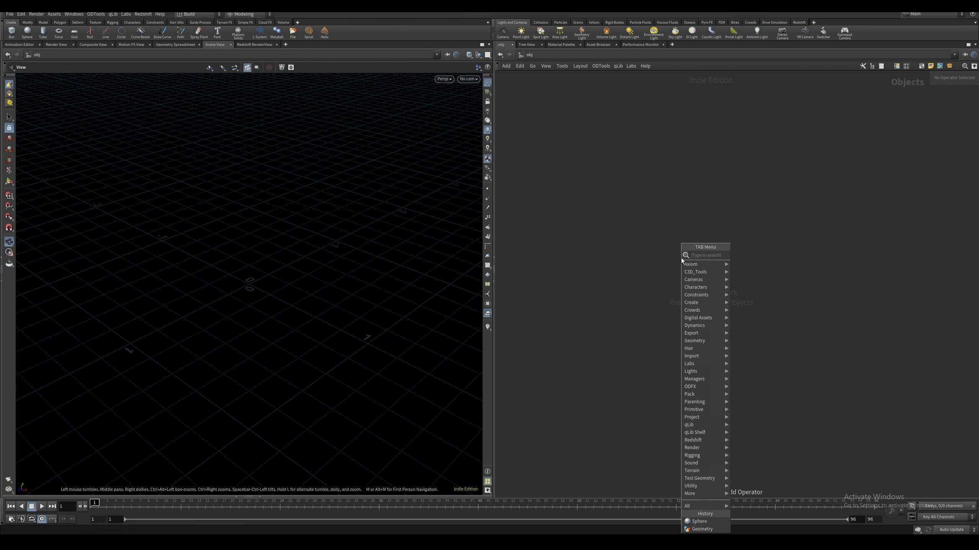
pyautogui.write('sphere')
pyautogui.press('Return')
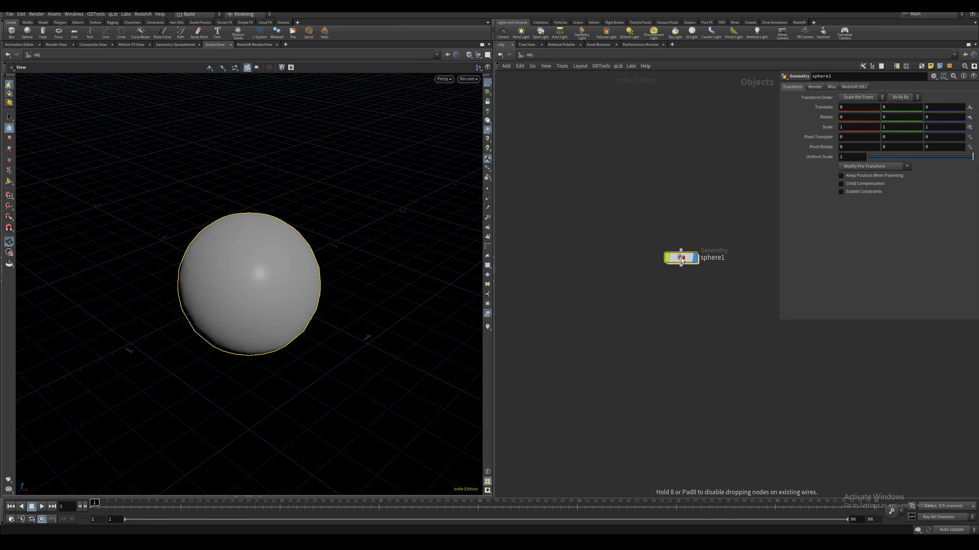
pyautogui.doubleClick(711, 259)
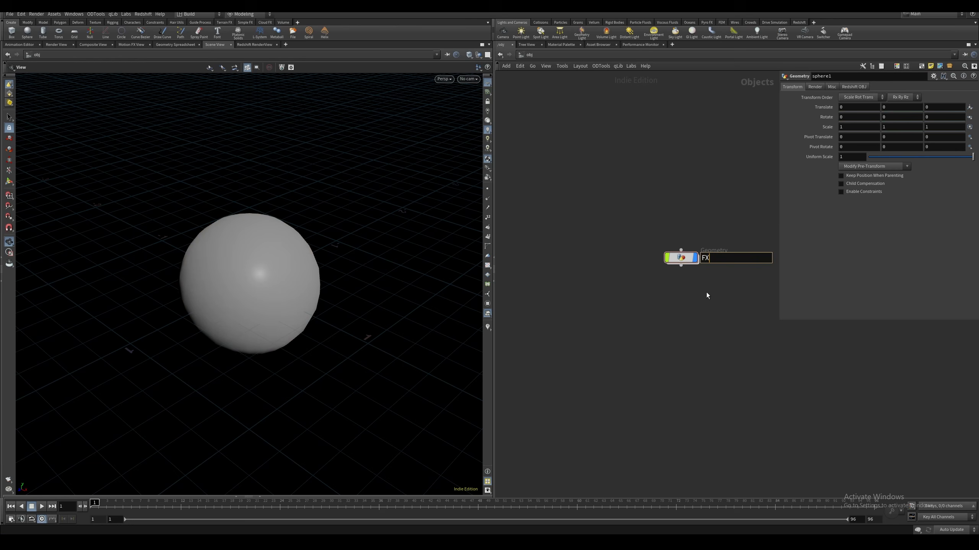
pyautogui.press('Return')
pyautogui.moveTo(615, 206); pyautogui.dragTo(741, 307)
pyautogui.moveTo(681, 259); pyautogui.dragTo(656, 254)
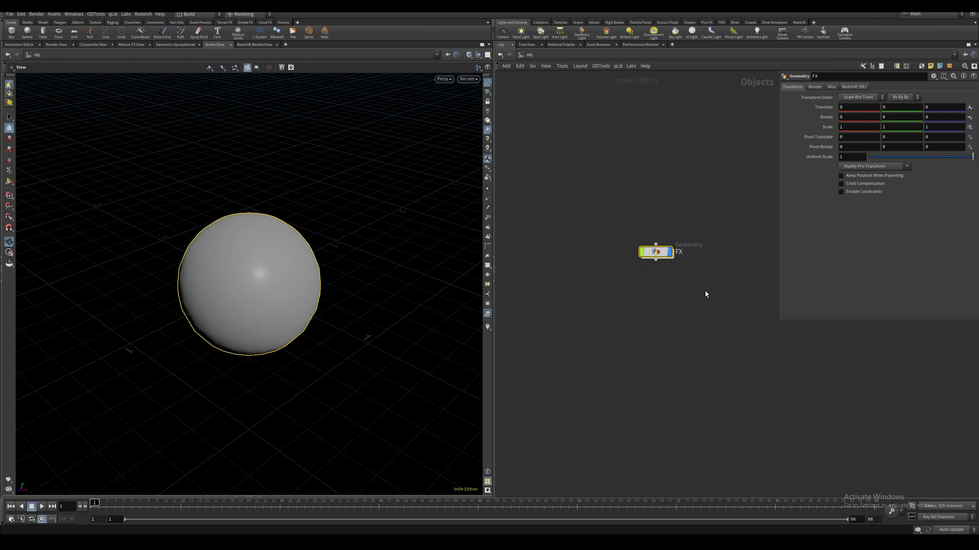
# Inside the FX object, set the sphere's primitive type to Polygon and its frequency to 10
pyautogui.doubleClick(655, 251)
pyautogui.click(915, 87)
pyautogui.click(905, 96)
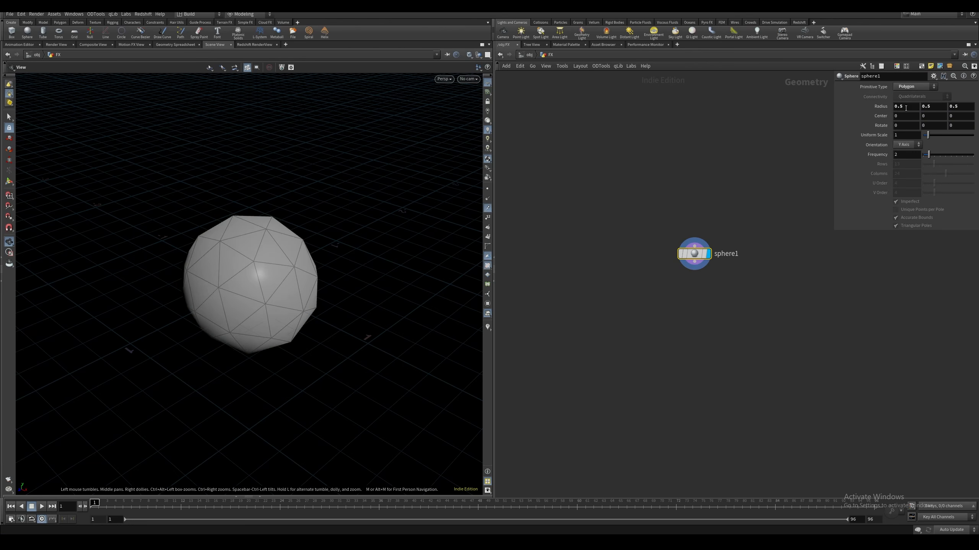
pyautogui.moveTo(930, 155); pyautogui.dragTo(974, 156)
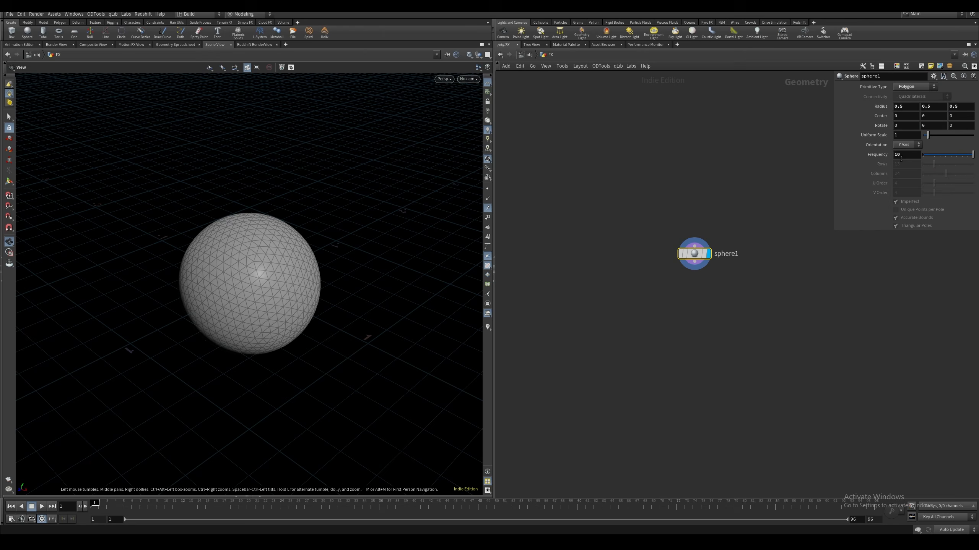
# Set the sphere's radius to 1 on all three axes
pyautogui.doubleClick(911, 106)
pyautogui.write('1')
pyautogui.press('Tab')
pyautogui.write('1')
pyautogui.press('Tab')
pyautogui.write('1')
pyautogui.press('Return')
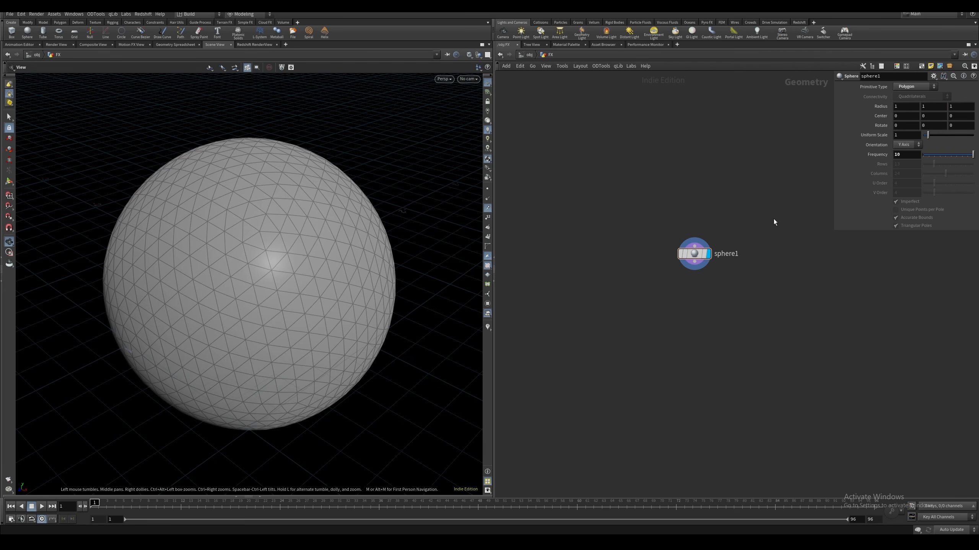
# Add a Pyro Source node beneath the sphere, connected to its output, and display it
pyautogui.moveTo(694, 254); pyautogui.dragTo(695, 228)
pyautogui.press('Tab')
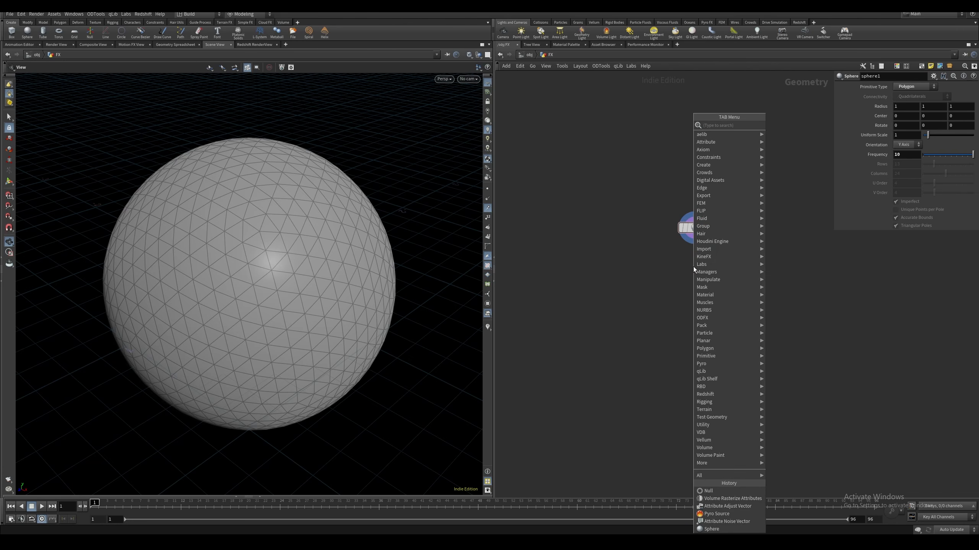
pyautogui.write('pyro sou')
pyautogui.press('Return')
pyautogui.press('Return')
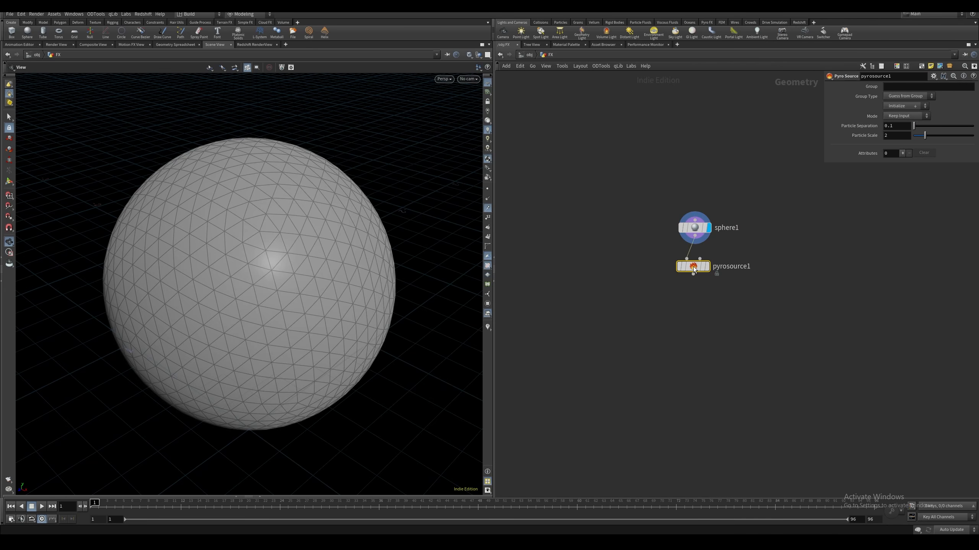
pyautogui.click(692, 267)
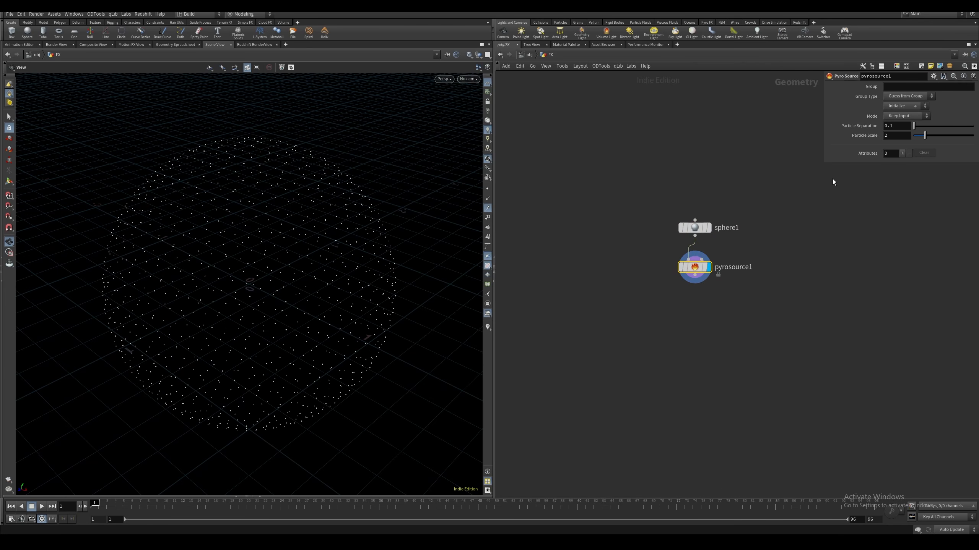
# Set the Pyro Source mode to Volume Scatter and initialize it with density and temperature attributes
pyautogui.click(901, 139)
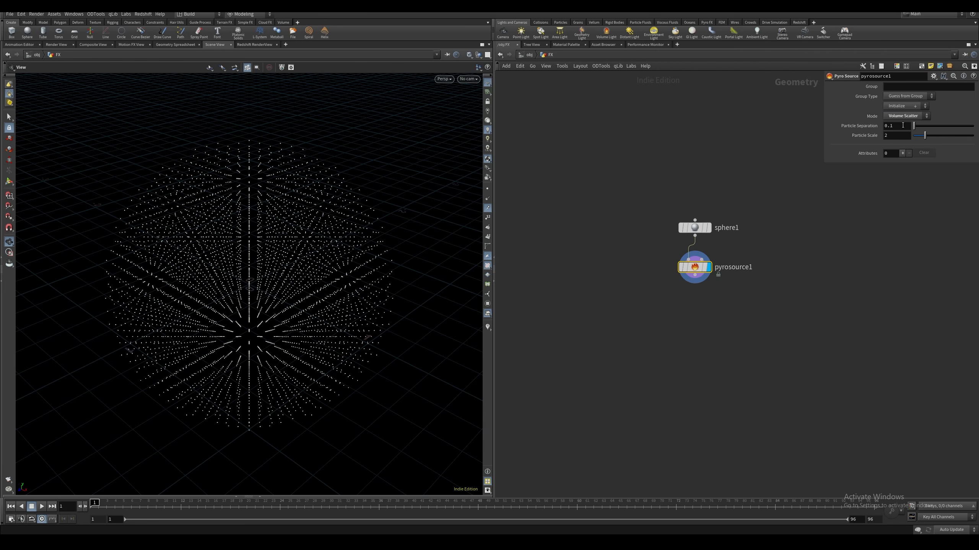
pyautogui.click(904, 106)
pyautogui.click(900, 129)
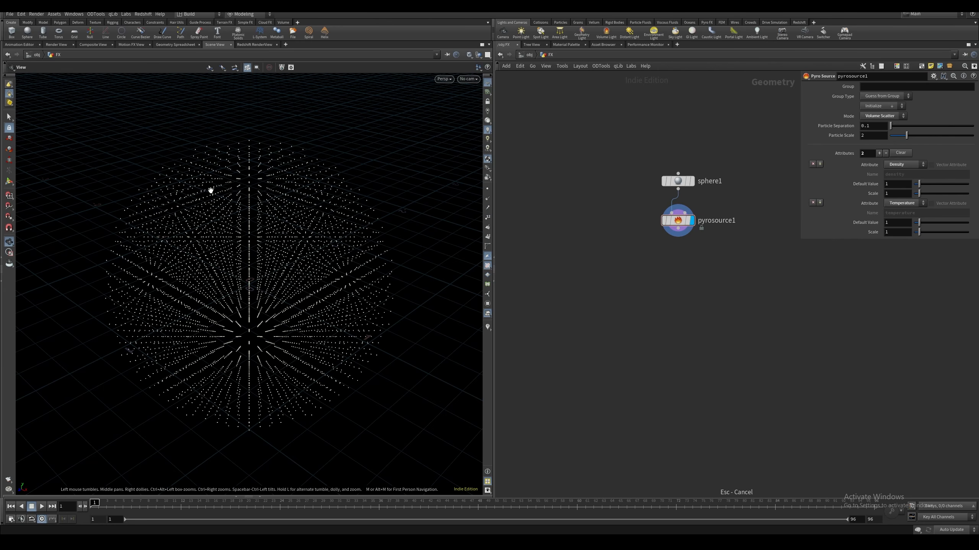
# Add an Attribute Adjust Vector node after the Pyro Source for the v attribute
pyautogui.press('Tab')
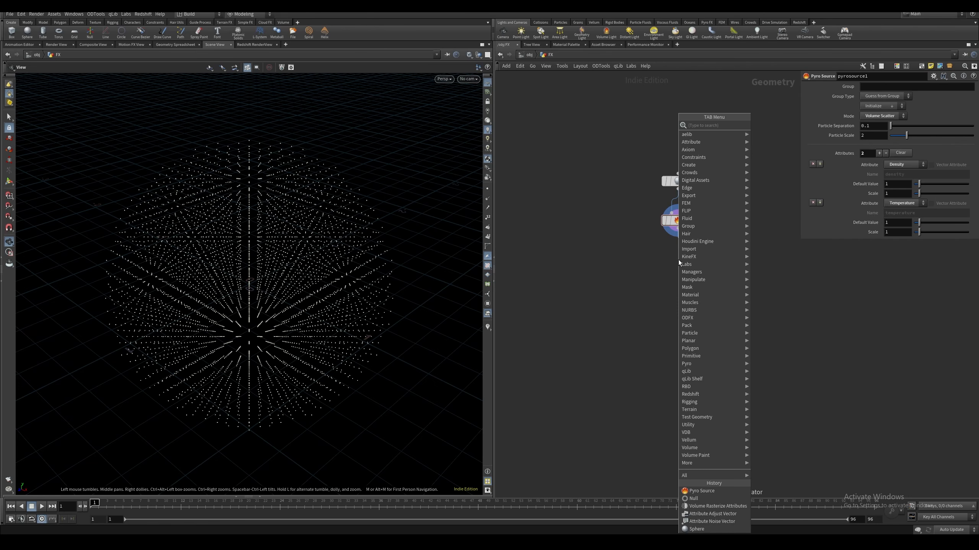
pyautogui.write('adjust')
pyautogui.press('Down')
pyautogui.press('Down')
pyautogui.press('Down')
pyautogui.press('Down')
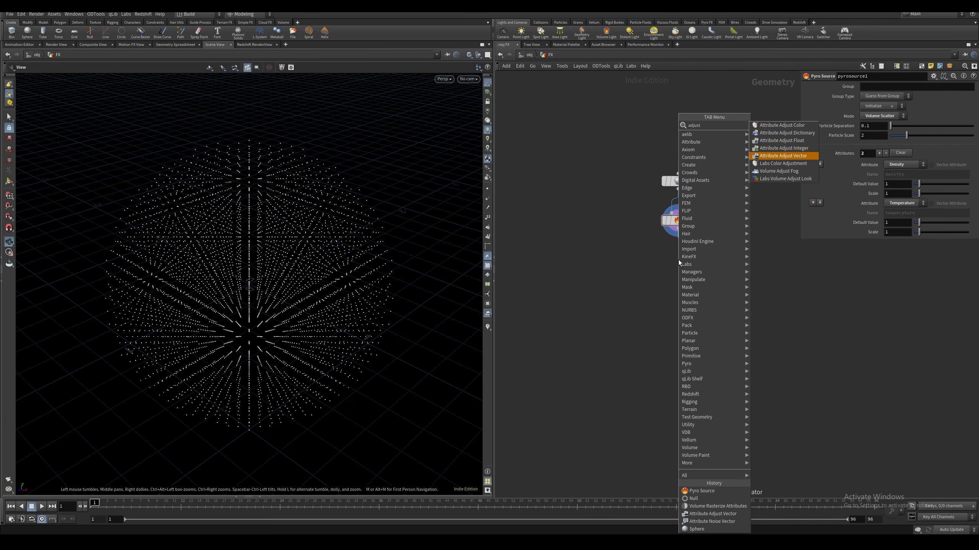
pyautogui.press('Return')
pyautogui.click(679, 260)
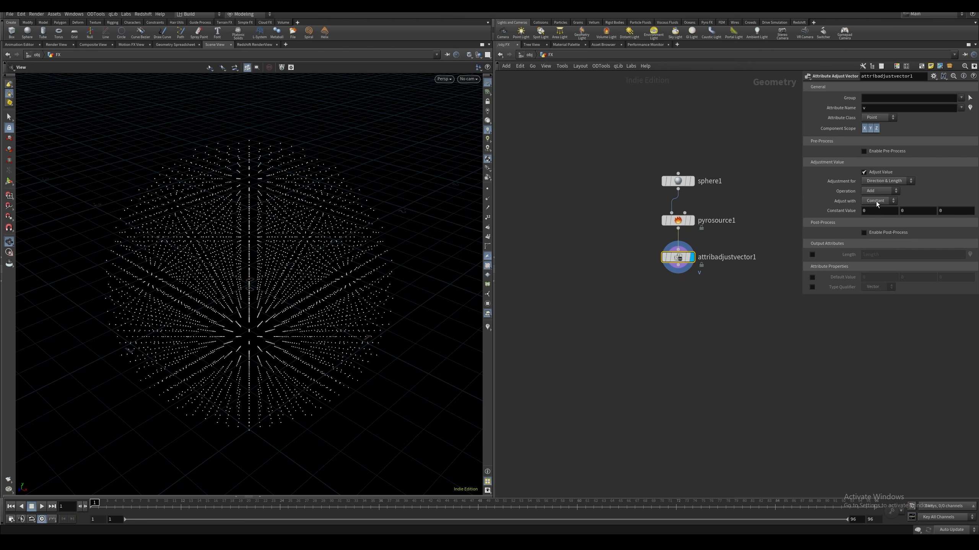
# Adjust the velocity vector with Noise, using an amplitude of 2 and an element size of .75
pyautogui.click(880, 202)
pyautogui.click(877, 218)
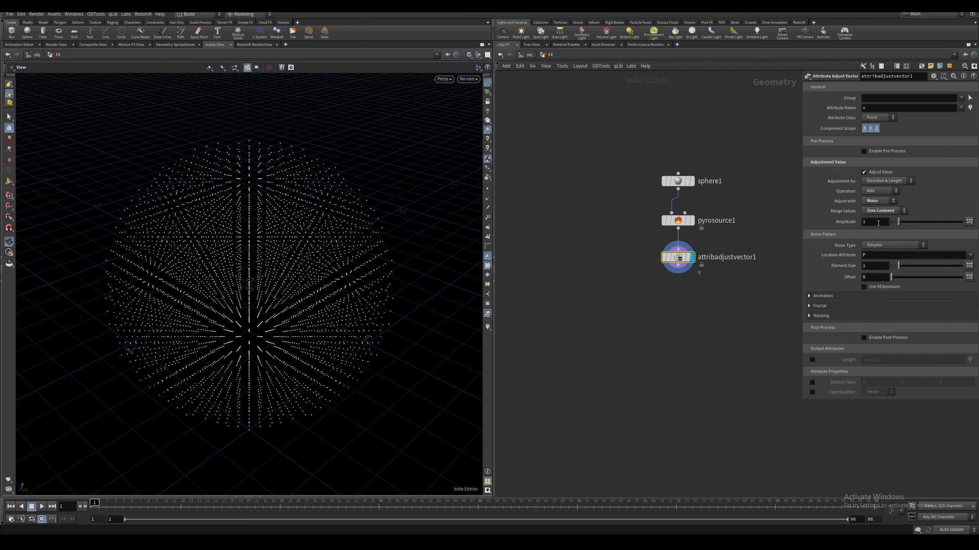
pyautogui.click(868, 222)
pyautogui.write('2')
pyautogui.press('Return')
pyautogui.click(876, 265)
pyautogui.write('.75')
pyautogui.press('Return')
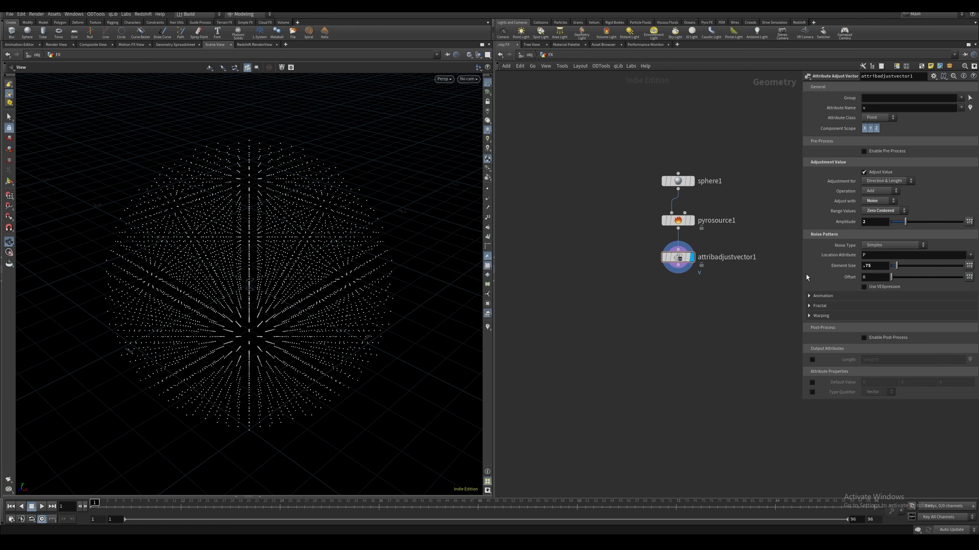
# Enable Animate Noise for the velocity noise pattern
pyautogui.click(839, 296)
pyautogui.click(864, 306)
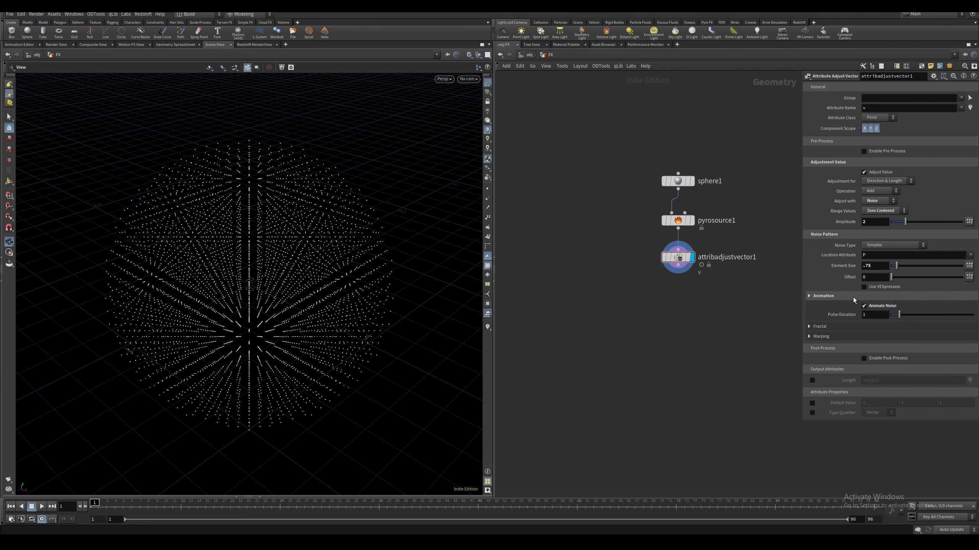
pyautogui.click(853, 296)
# Show point trails in the viewport and play the timeline to preview the animated velocity noise
pyautogui.click(488, 209)
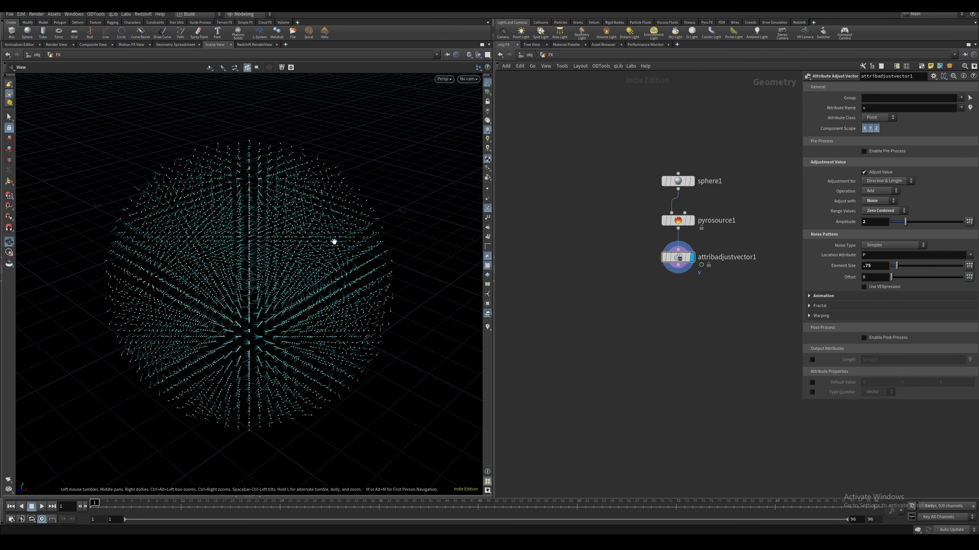
pyautogui.press('Up')
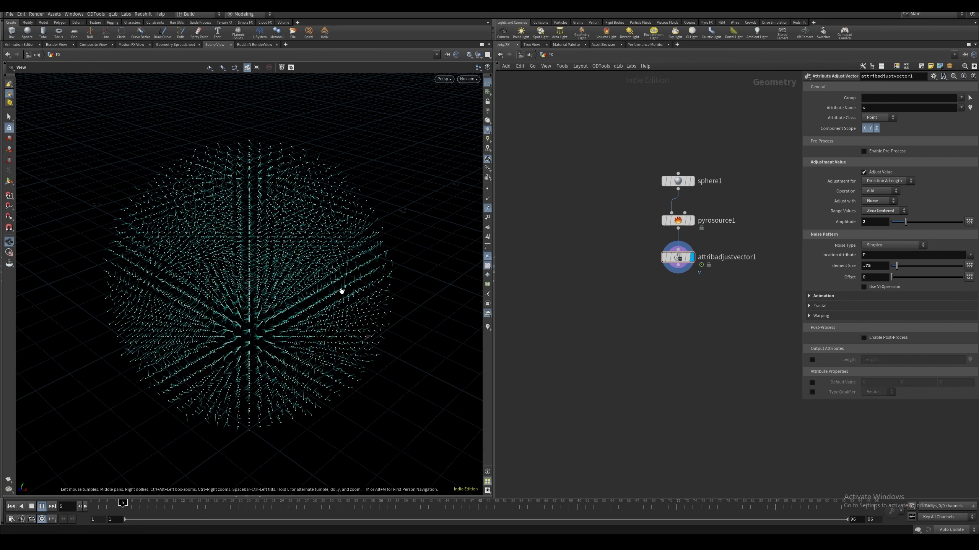
pyautogui.click(42, 509)
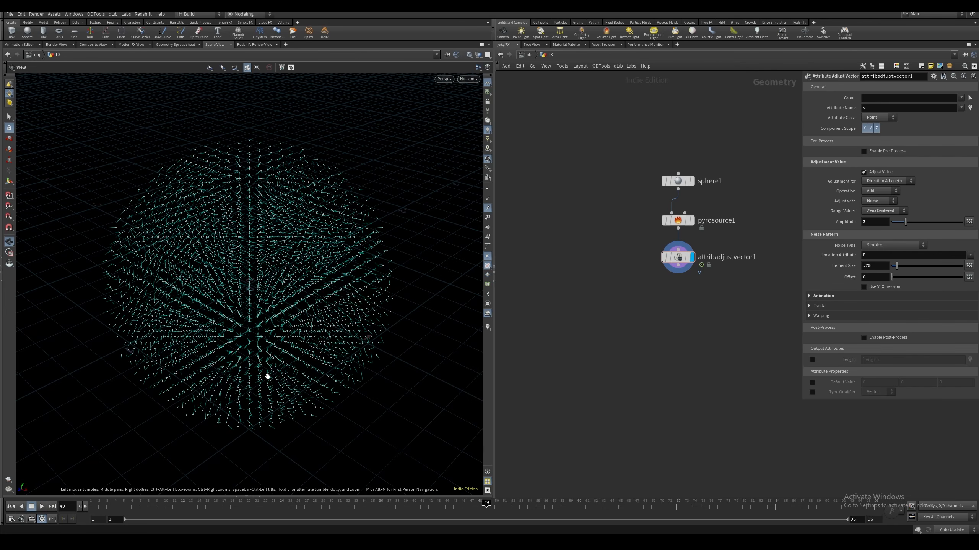
# Add a Volume Rasterize Attributes node after the Attribute Adjust Vector node and display it
pyautogui.moveTo(681, 299); pyautogui.dragTo(653, 277, button='middle')
pyautogui.click(650, 243)
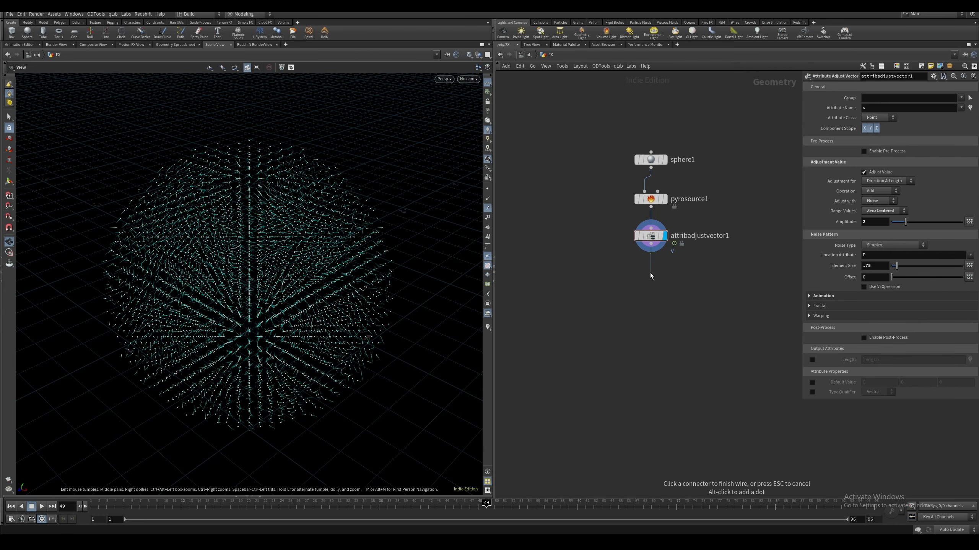
pyautogui.press('Tab')
pyautogui.write('volume ras')
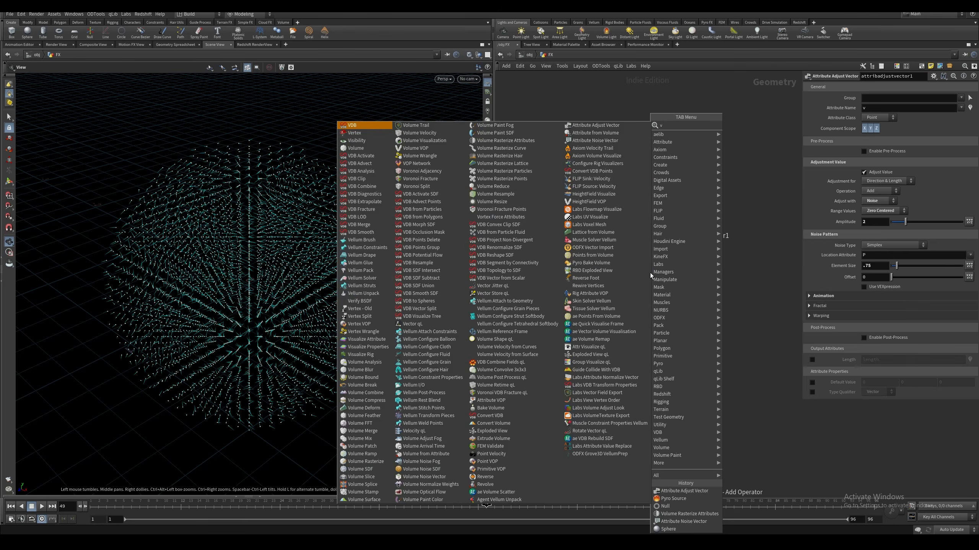
pyautogui.press('Down')
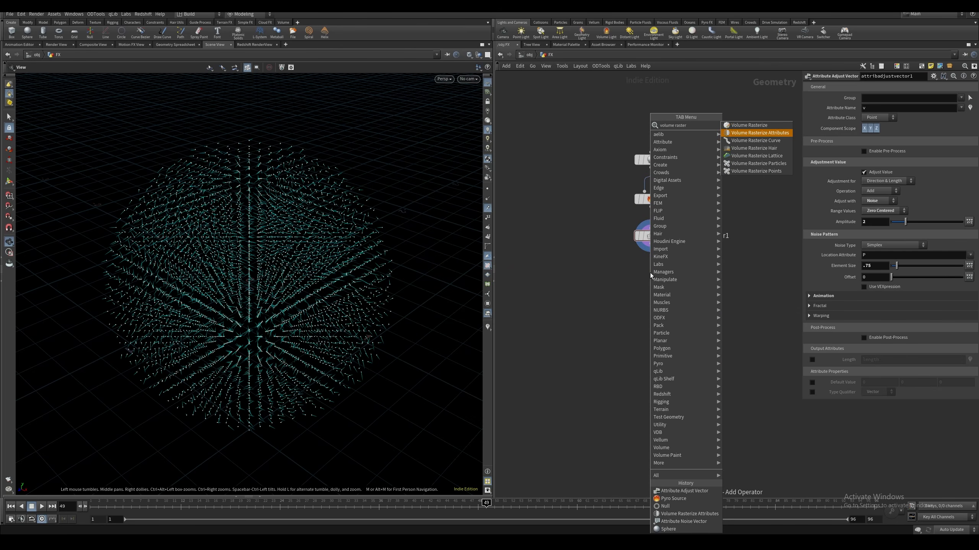
pyautogui.press('Return')
pyautogui.click(651, 277)
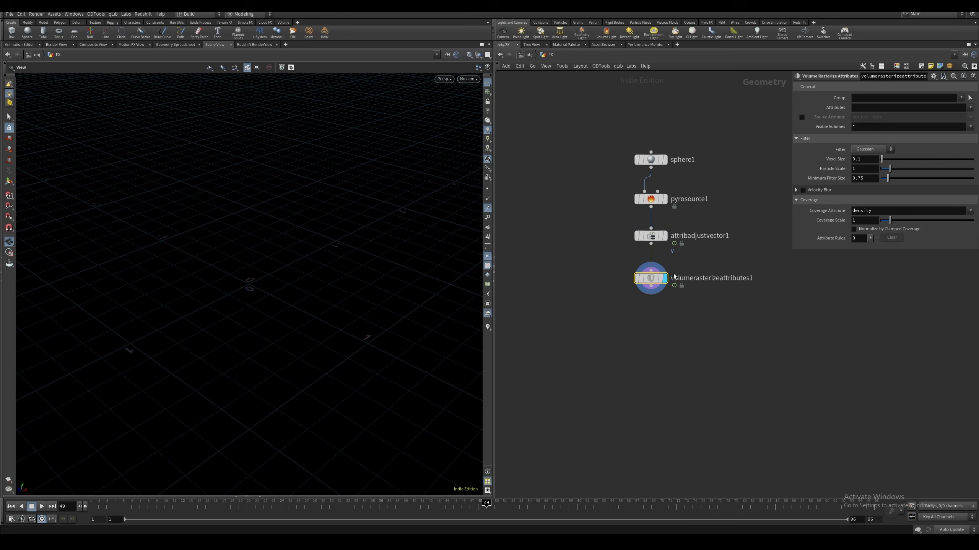
# Set the attributes to rasterize to density temperature v
pyautogui.click(883, 107)
pyautogui.write('density temperature v')
pyautogui.press('Return')
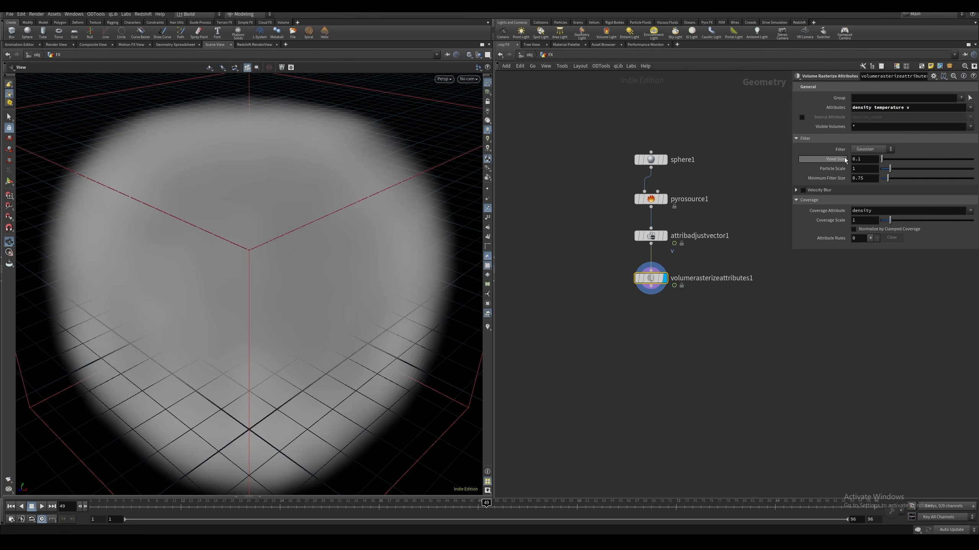
# Link the Pyro Source's particle separation to the rasterize node's voxel size with a relative reference
pyautogui.rightClick(830, 161)
pyautogui.click(852, 223)
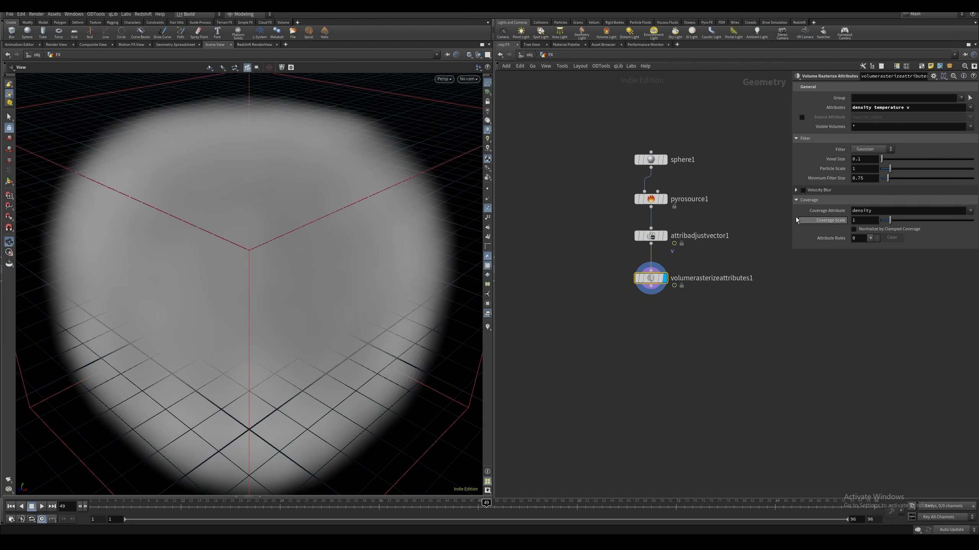
pyautogui.click(656, 199)
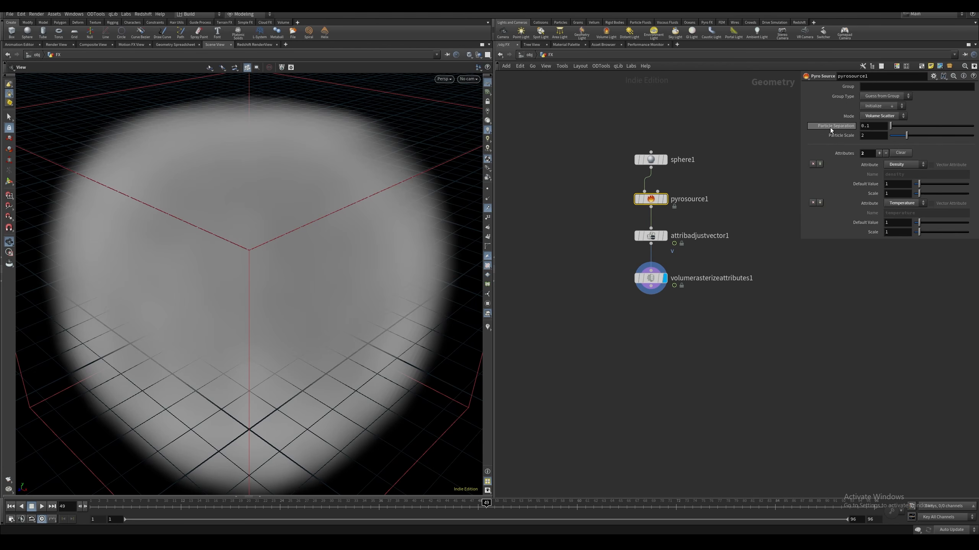
pyautogui.rightClick(830, 126)
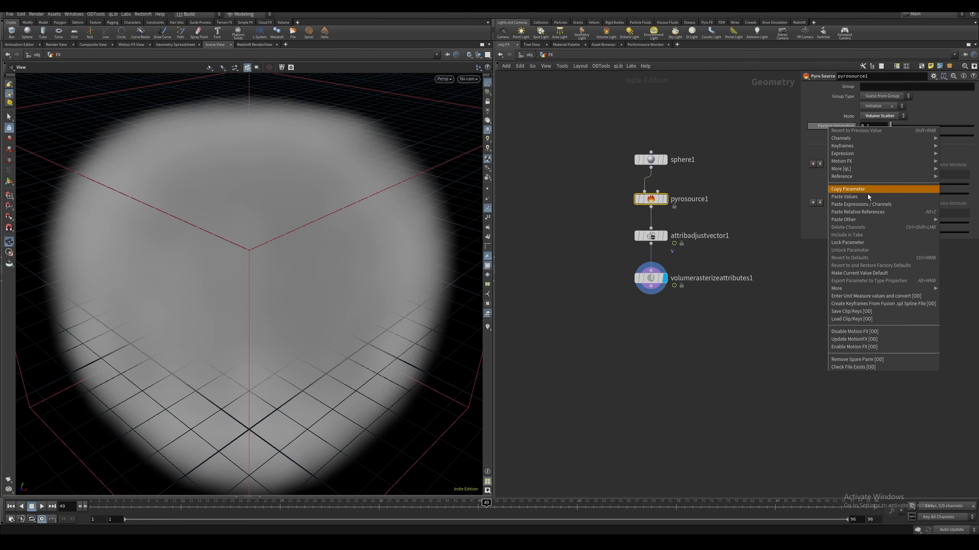
pyautogui.click(867, 213)
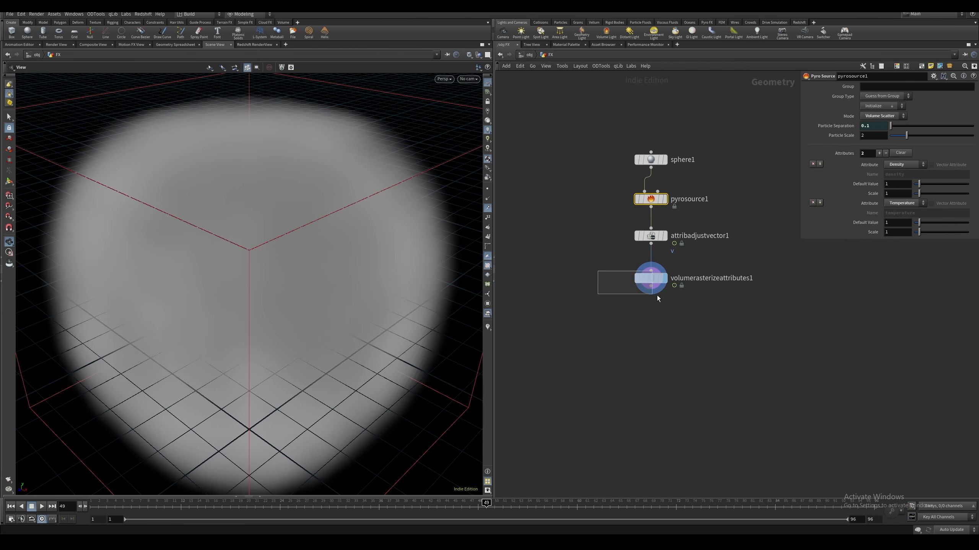
# On the Volume Rasterize Attributes node, set the voxel size to 0.05 and enable Normalize by Clamped Coverage
pyautogui.moveTo(657, 295); pyautogui.dragTo(657, 295)
pyautogui.click(870, 159)
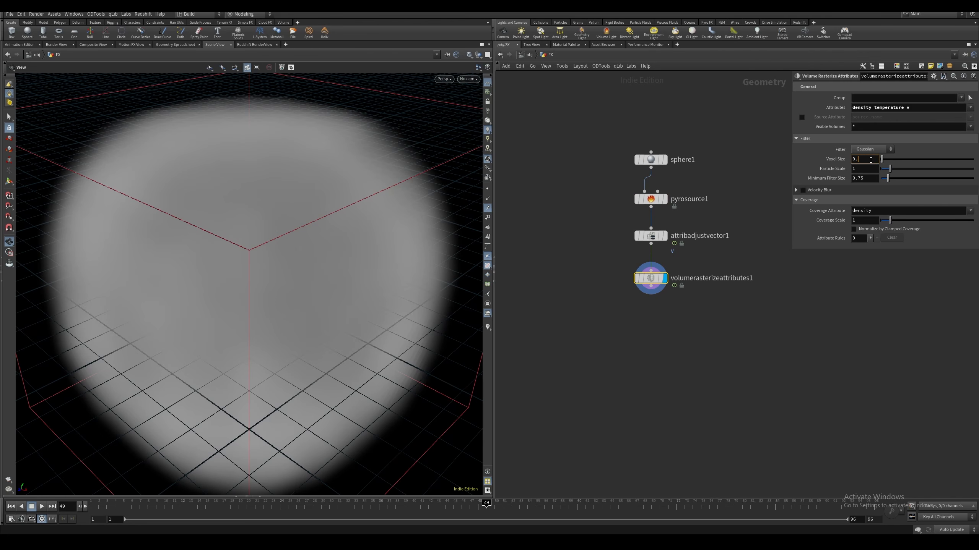
pyautogui.write('0.05')
pyautogui.press('Return')
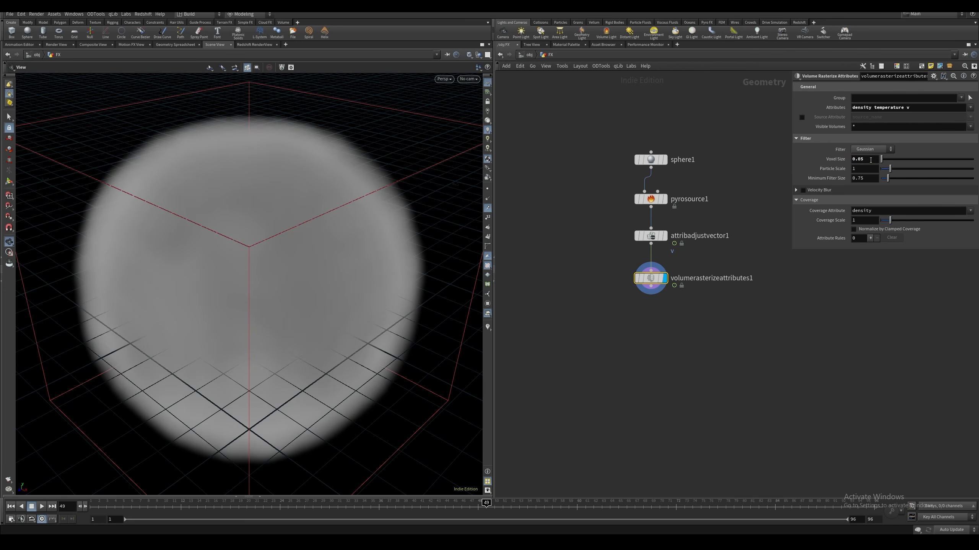
pyautogui.click(853, 229)
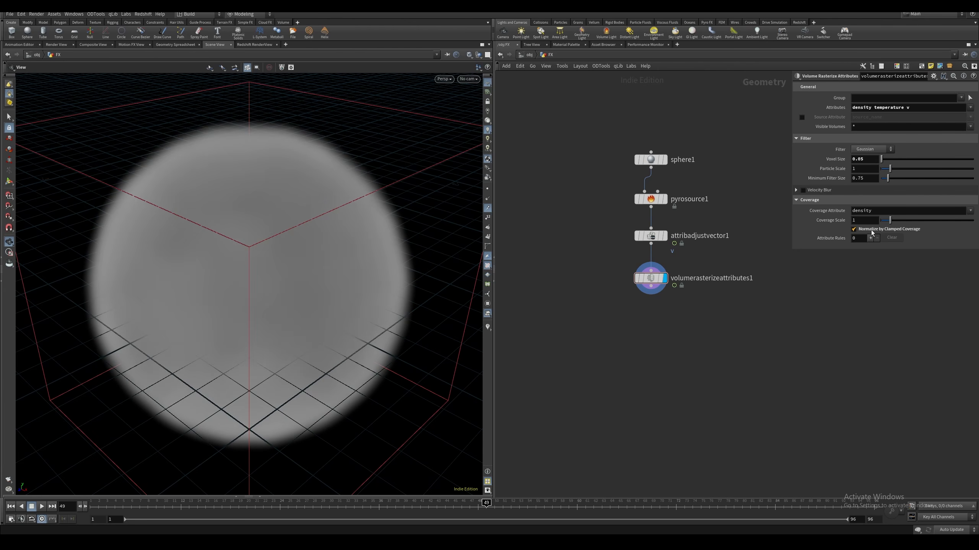
# On the Volume Rasterize Attributes node, clear the coverage attribute and add one attribute rule for v
pyautogui.click(862, 214)
pyautogui.press('BackSpace')
pyautogui.press('Return')
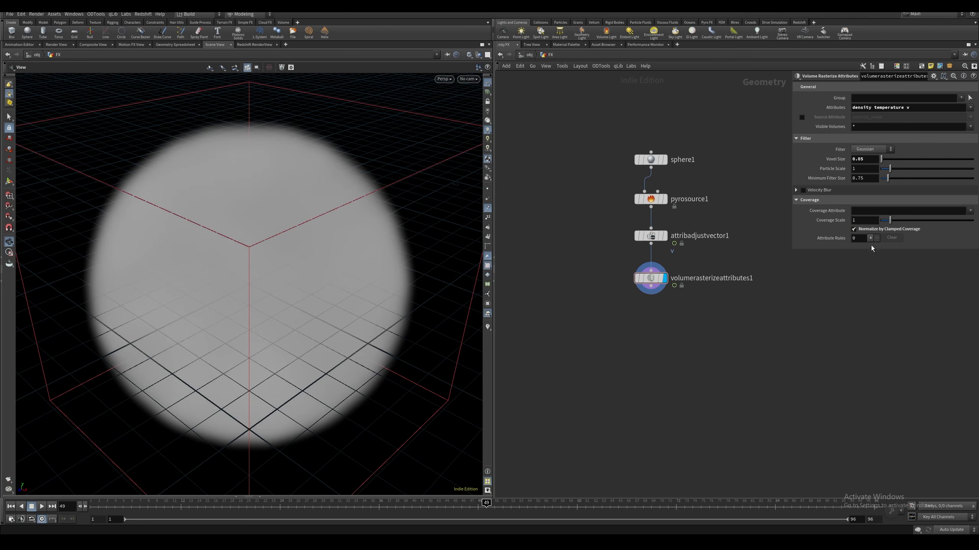
pyautogui.click(870, 238)
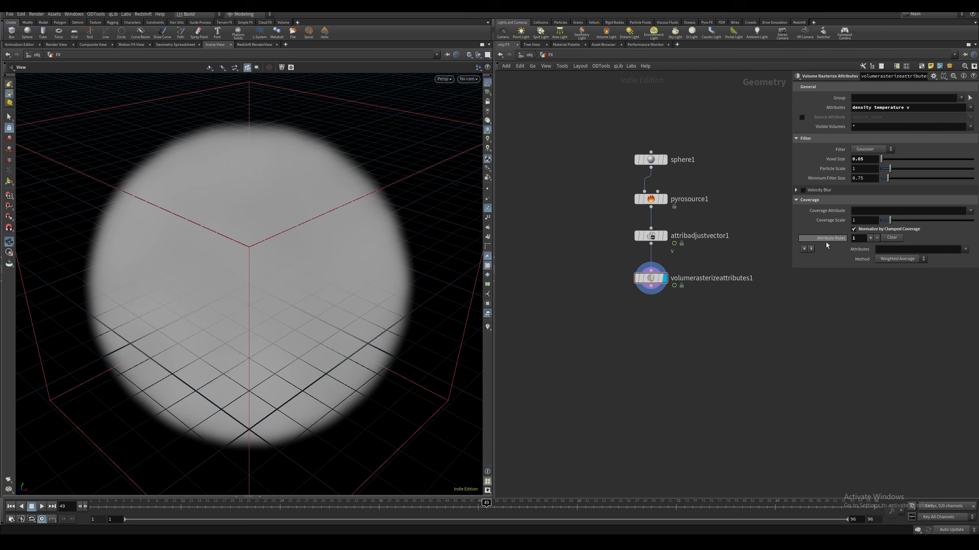
pyautogui.click(881, 250)
pyautogui.write('v')
# Add a Null after the Volume Rasterize Attributes node and name it SMOKE_SOURCE
pyautogui.press('Tab')
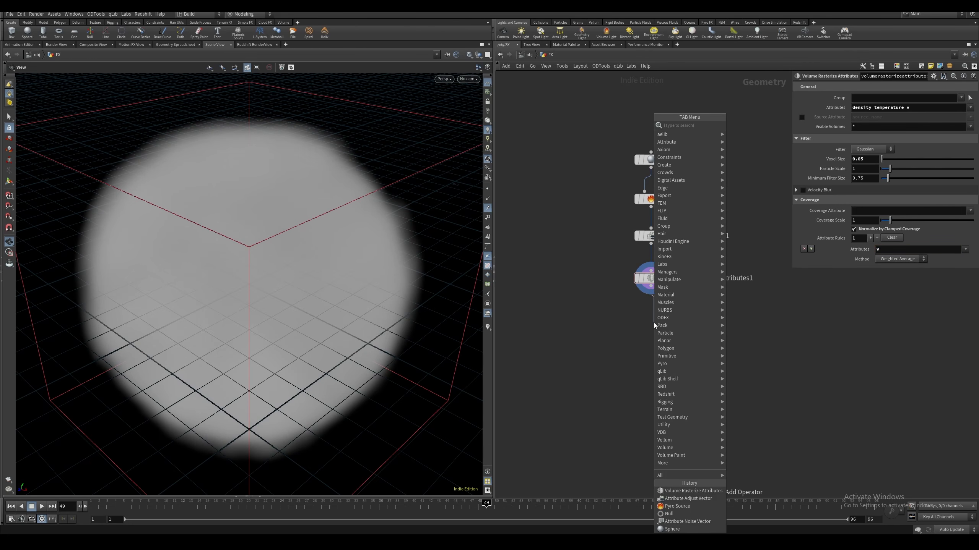
pyautogui.write('null')
pyautogui.press('Return')
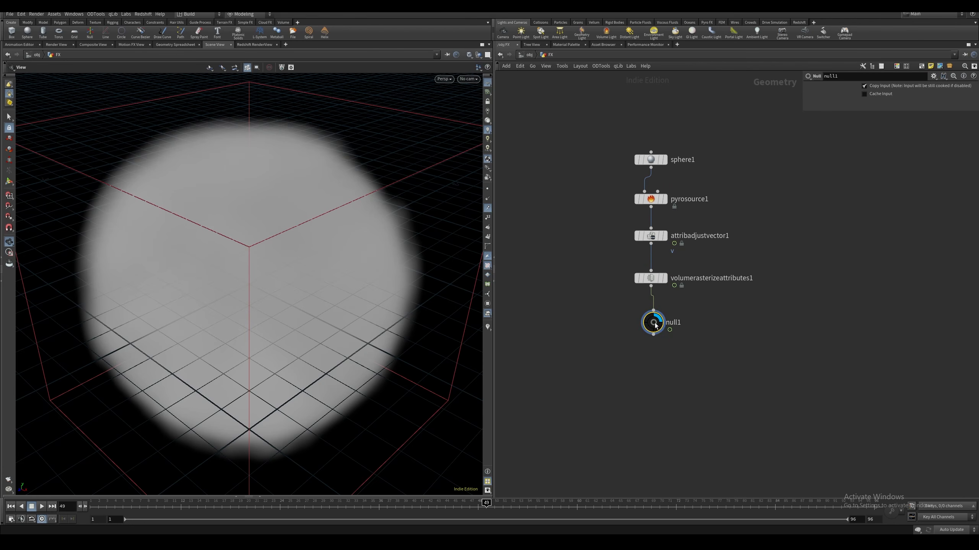
pyautogui.click(655, 326)
pyautogui.press('F2')
pyautogui.write('SMOKE')
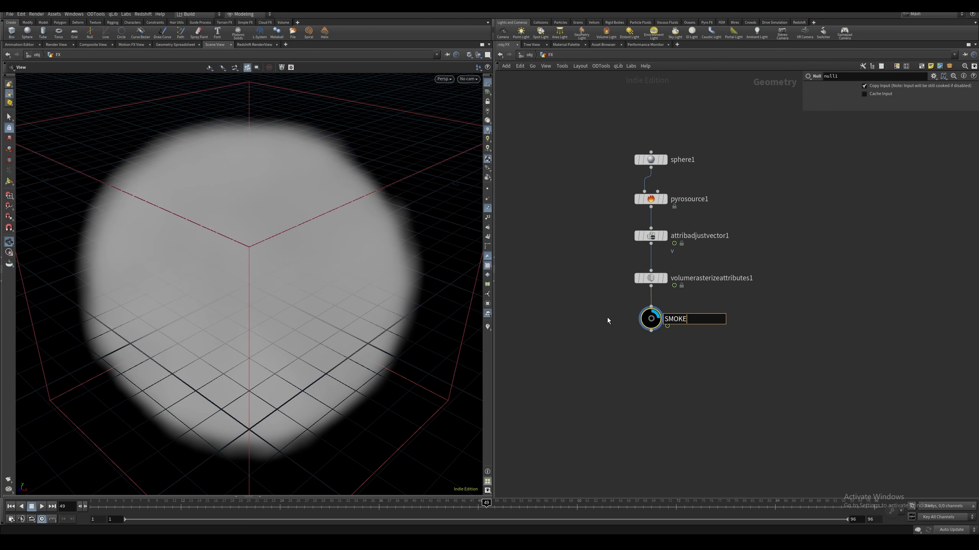
pyautogui.write('_SOURCE')
pyautogui.press('Return')
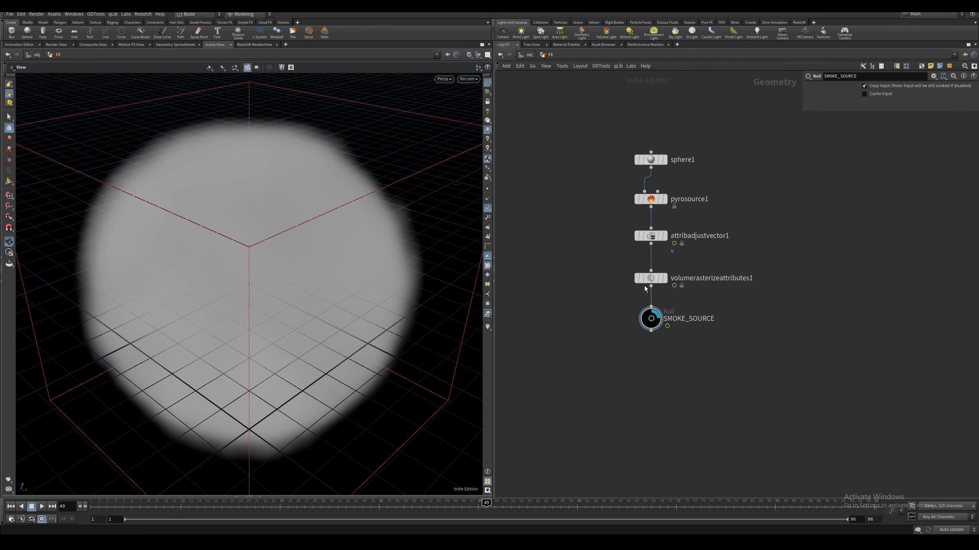
# Add a DOP Network below the SMOKE_SOURCE null and name it SMOKE_SIM
pyautogui.moveTo(590, 303); pyautogui.dragTo(589, 273, button='middle')
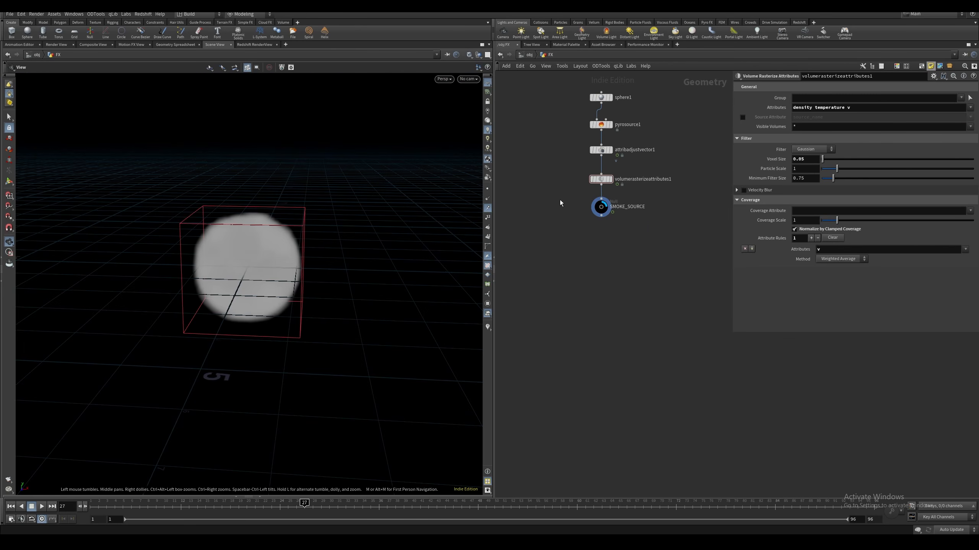
pyautogui.moveTo(560, 182)
pyautogui.mouseDown(button='middle')
pyautogui.moveTo(569, 180)
pyautogui.moveTo(567, 197)
pyautogui.mouseUp(button='middle')
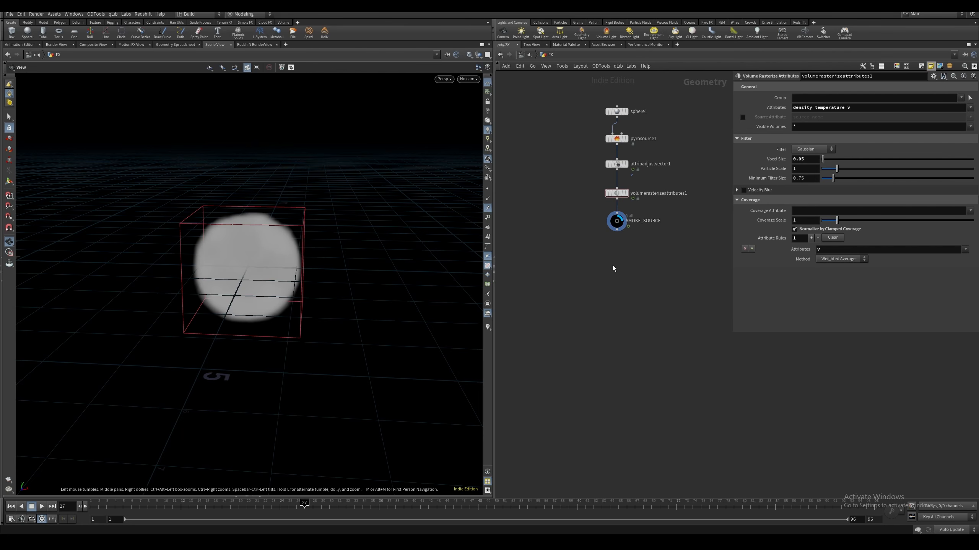
pyautogui.moveTo(613, 266); pyautogui.dragTo(611, 262, button='middle')
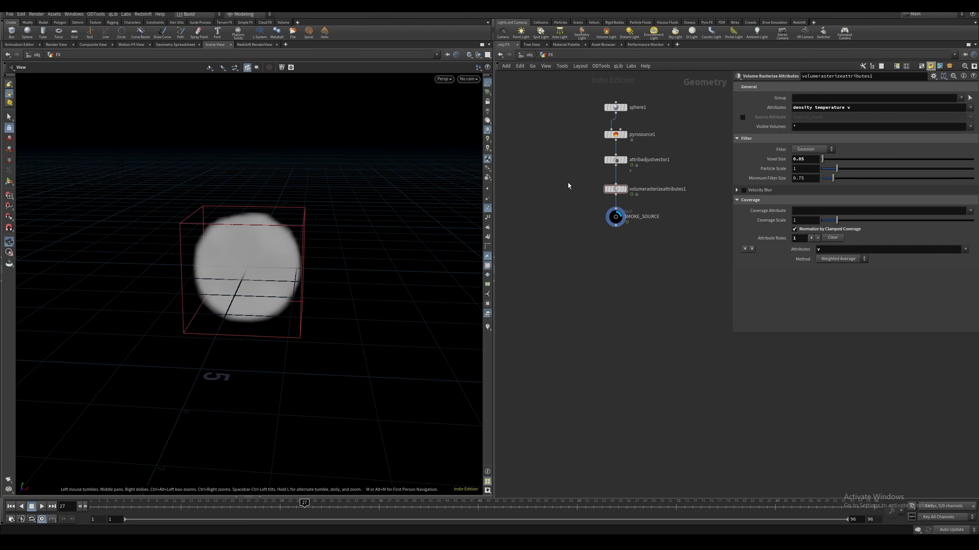
pyautogui.moveTo(613, 254); pyautogui.dragTo(609, 247, button='middle')
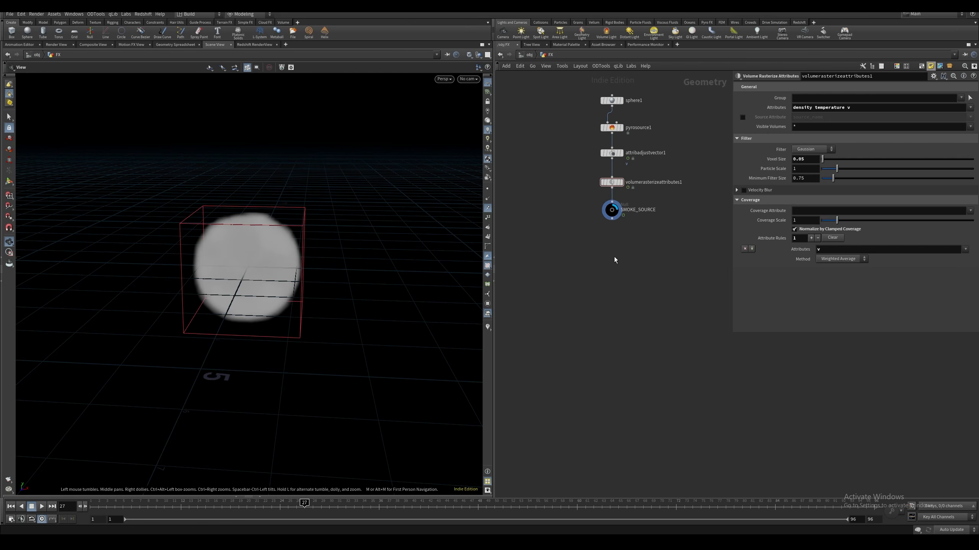
pyautogui.press('Tab')
pyautogui.write('dop')
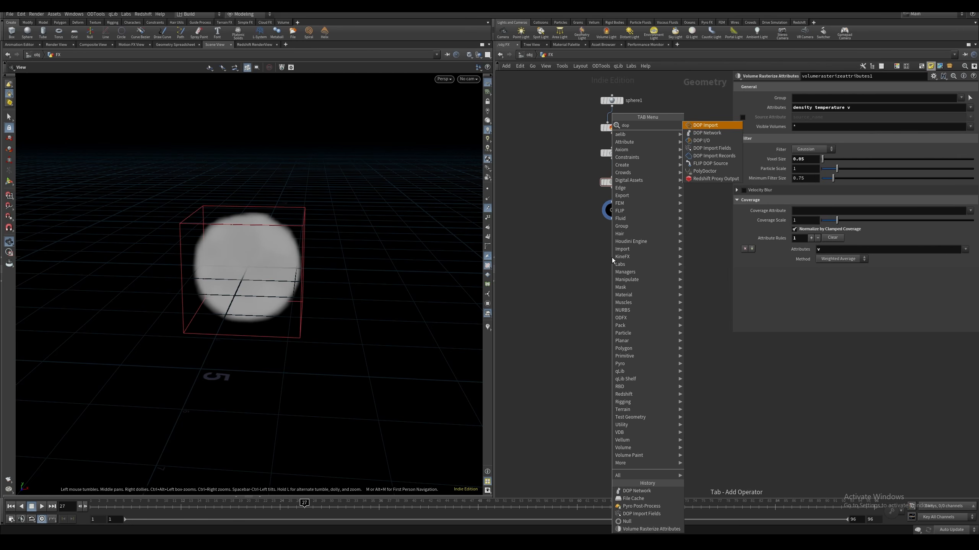
pyautogui.press('Down')
pyautogui.press('Return')
pyautogui.click(612, 257)
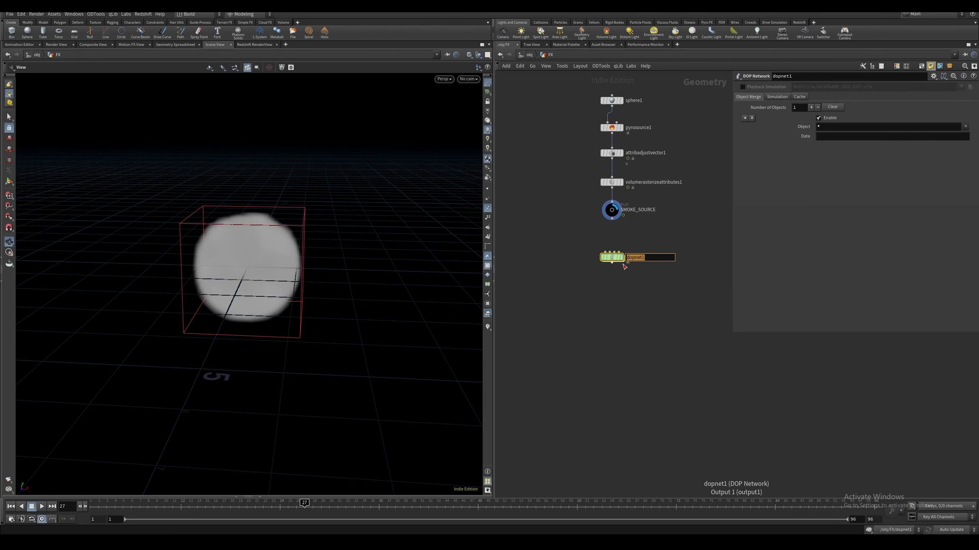
pyautogui.write('SMOKE_SIM')
pyautogui.press('Return')
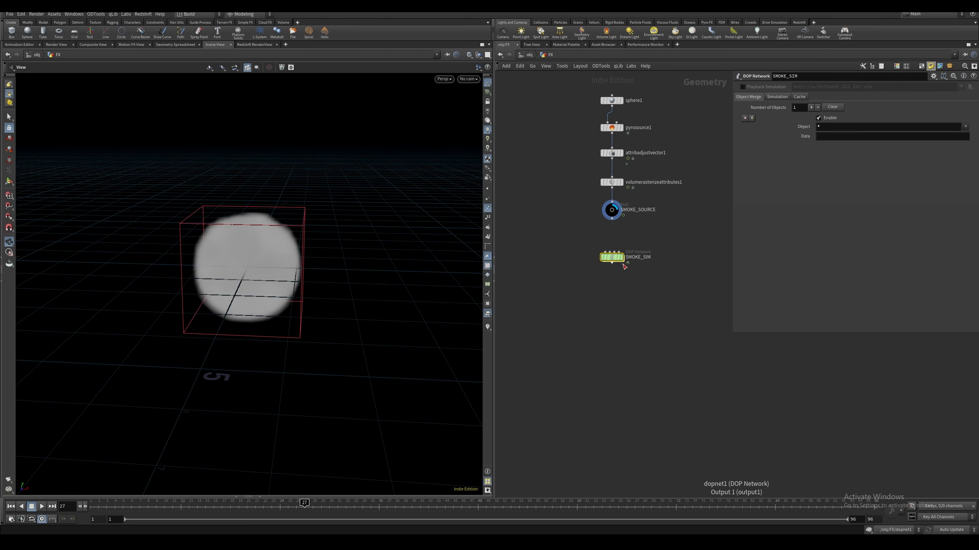
# Display SMOKE_SIM with SMOKE_SOURCE wired into its first input, and enter the network
pyautogui.click(621, 257)
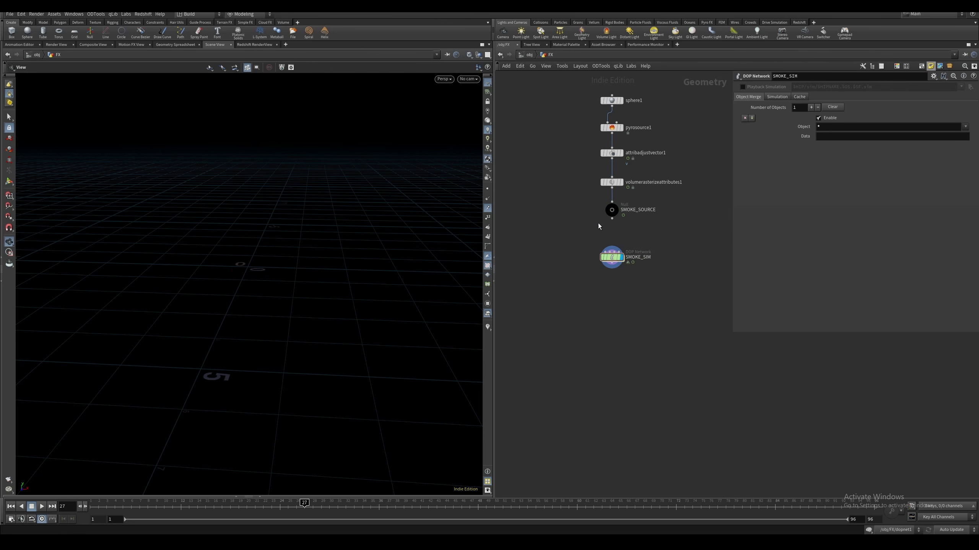
pyautogui.moveTo(613, 223); pyautogui.dragTo(612, 259)
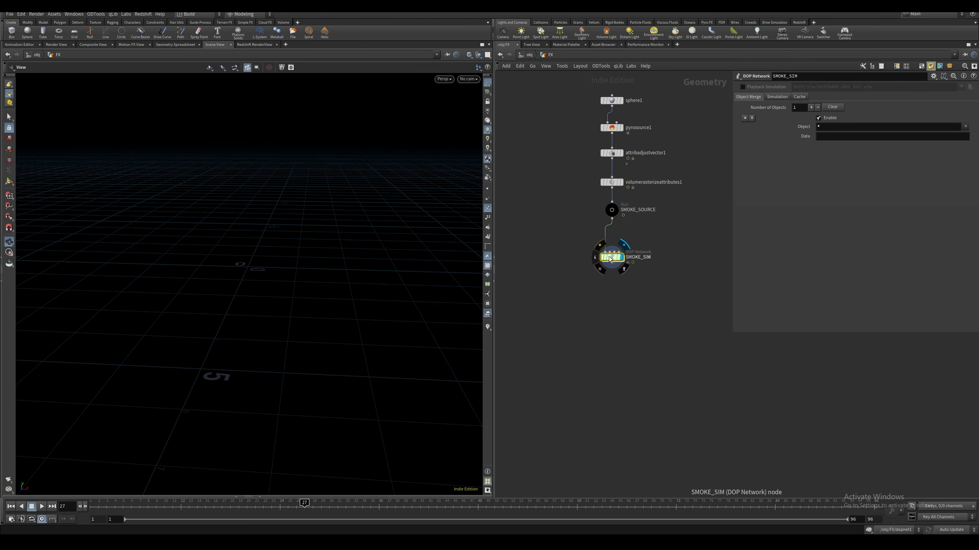
pyautogui.doubleClick(612, 260)
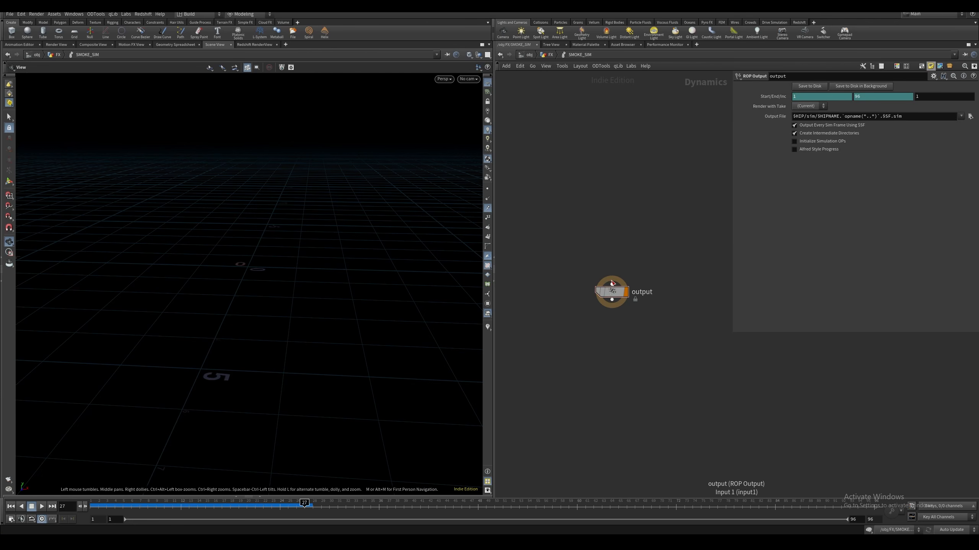
# Add a Volume Source node above the output node
pyautogui.press('Tab')
pyautogui.write('volum')
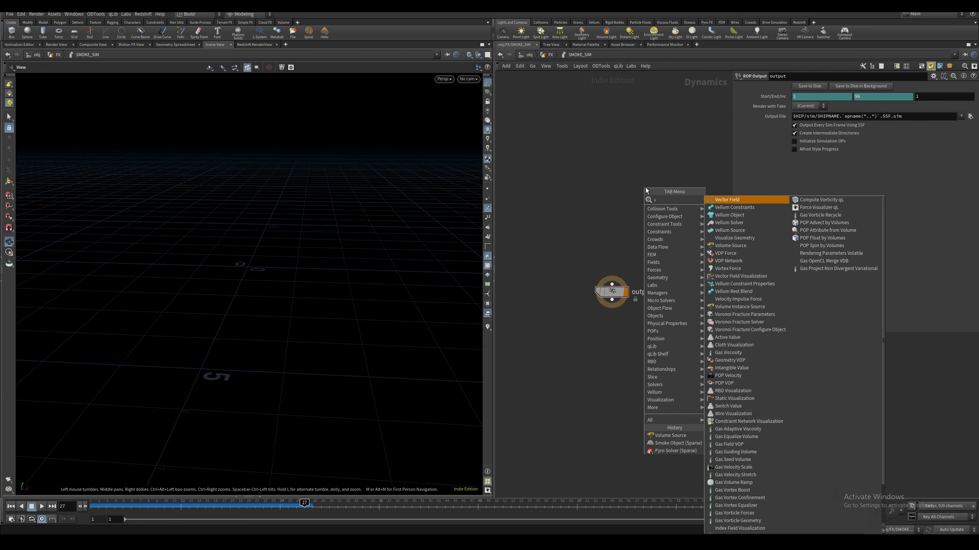
pyautogui.press('Return')
pyautogui.click(646, 187)
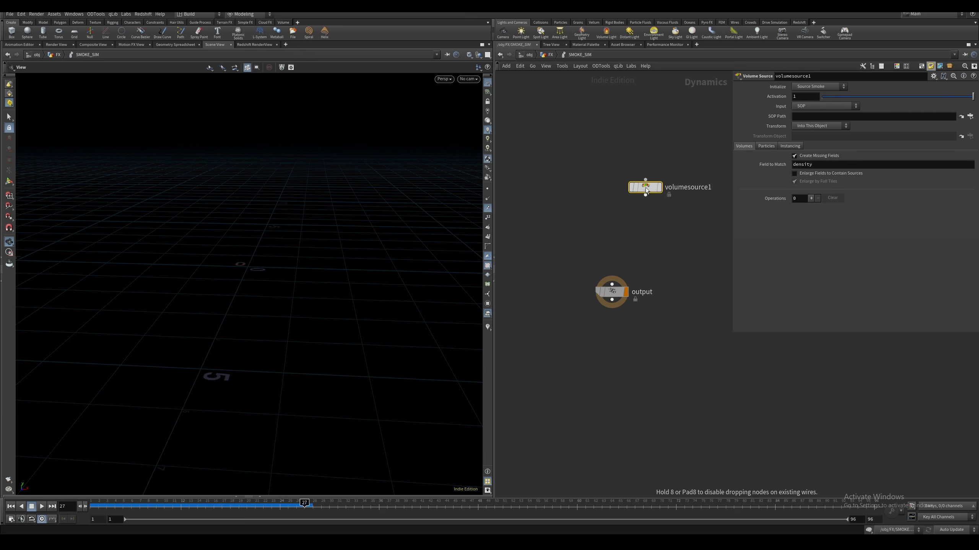
# Add a Smoke Object (Sparse) node beside the Volume Source node
pyautogui.press('Tab')
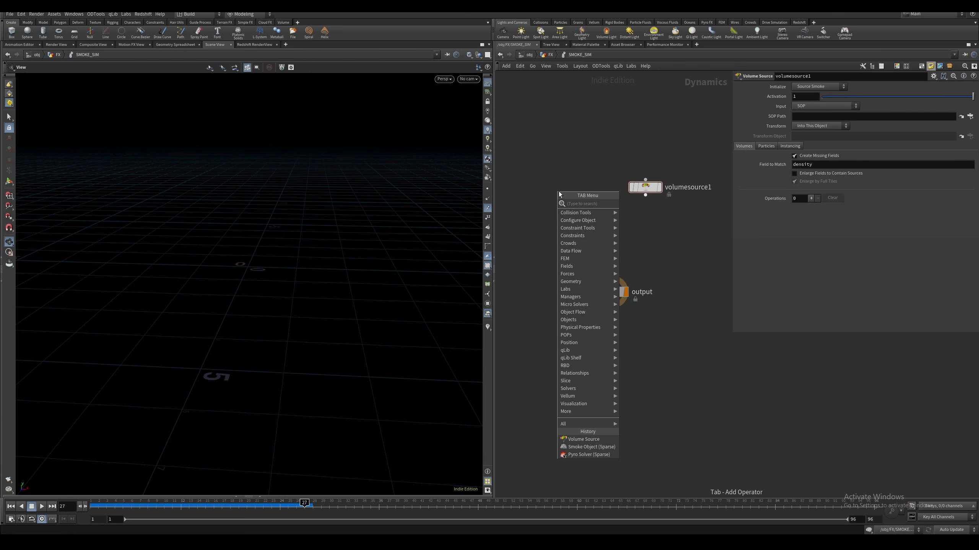
pyautogui.write('sparse')
pyautogui.press('Down')
pyautogui.press('Return')
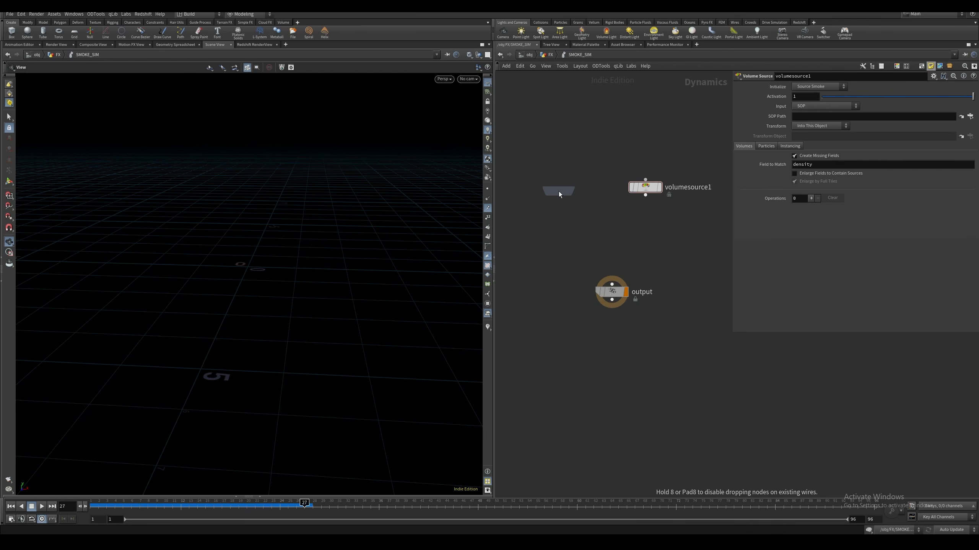
pyautogui.click(559, 191)
pyautogui.moveTo(572, 197); pyautogui.dragTo(552, 188)
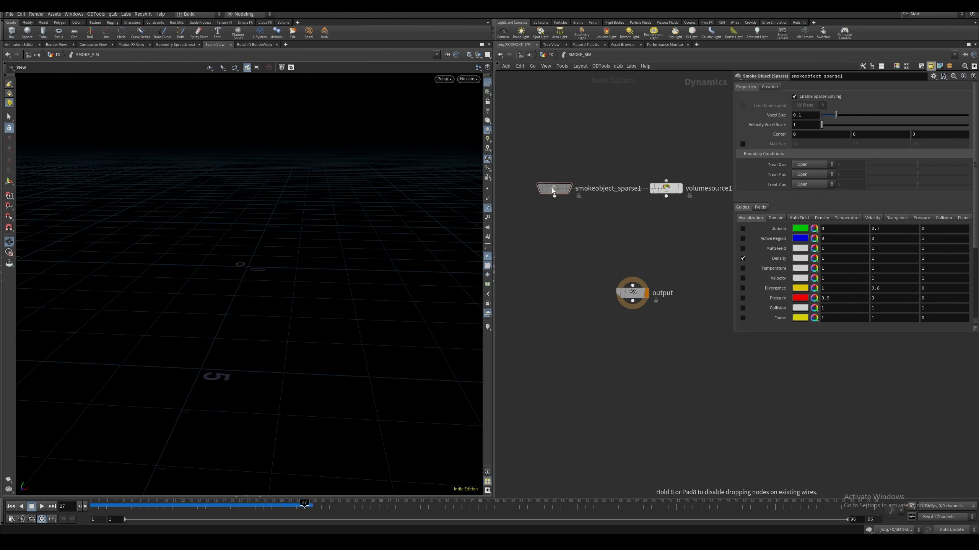
# Paste the copied Pyro Solver (Sparse) above the output, wiring the smoke object to its first input and the Volume Source to its third
pyautogui.moveTo(623, 232); pyautogui.dragTo(611, 226, button='middle')
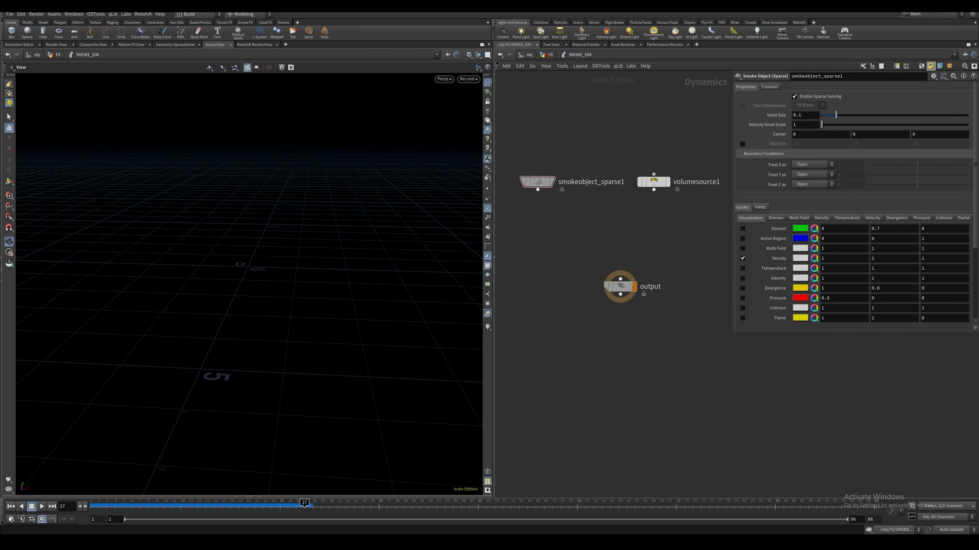
pyautogui.hotkey('ctrl', 'v')
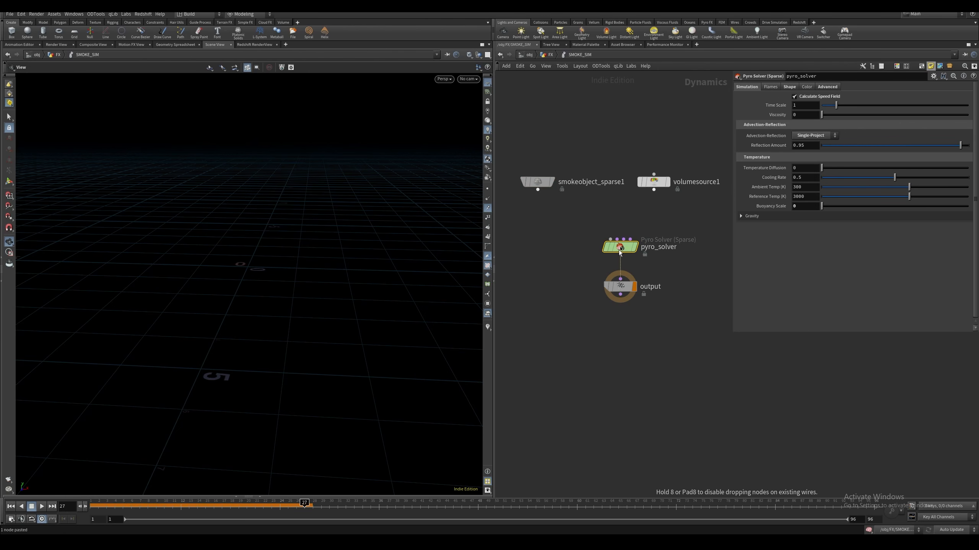
pyautogui.moveTo(621, 271); pyautogui.dragTo(566, 218)
pyautogui.moveTo(653, 256); pyautogui.dragTo(636, 256, button='middle')
pyautogui.moveTo(648, 223); pyautogui.dragTo(618, 268)
pyautogui.moveTo(651, 227); pyautogui.dragTo(615, 238, button='middle')
pyautogui.moveTo(617, 227); pyautogui.dragTo(652, 204)
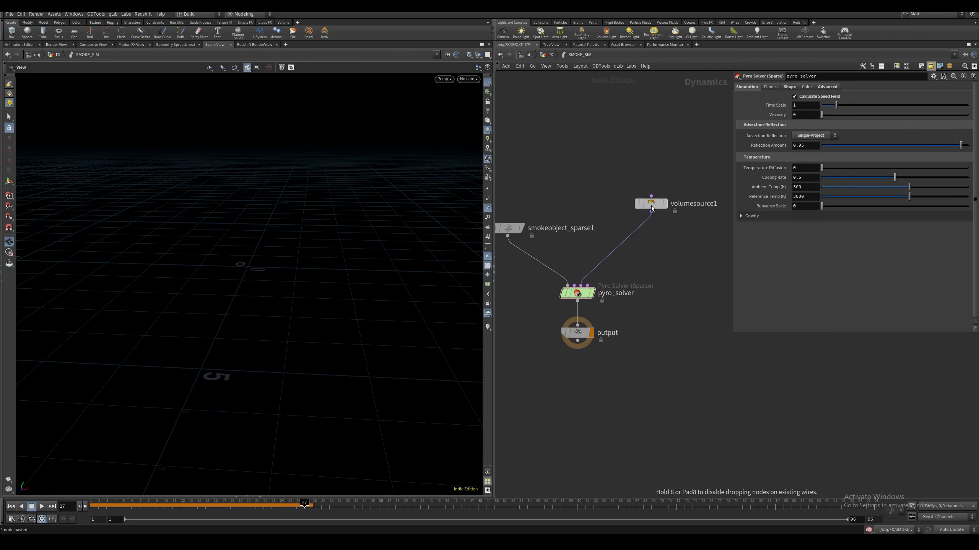
# Set the Volume Source's input to First Context Geometry and enable Enlarge Fields to Contain Sources
pyautogui.click(651, 203)
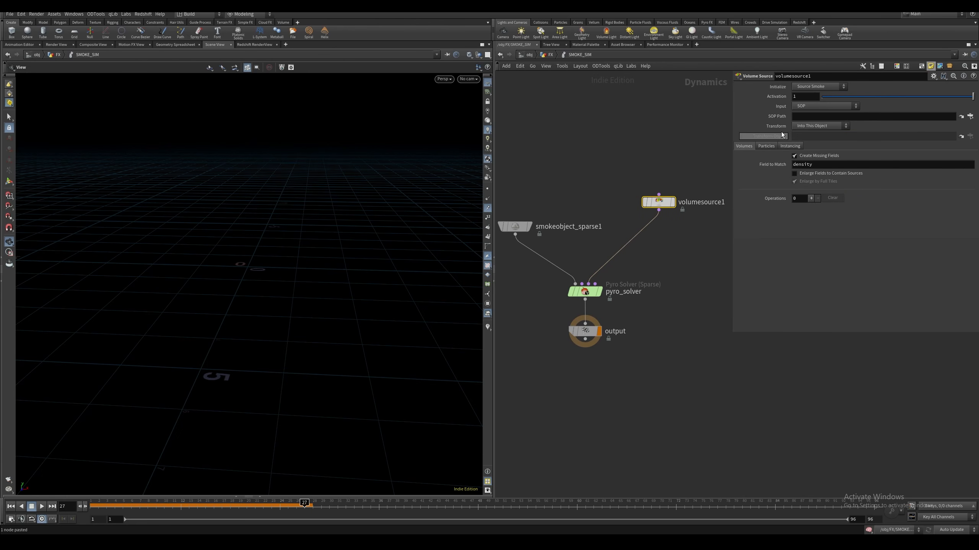
pyautogui.click(825, 106)
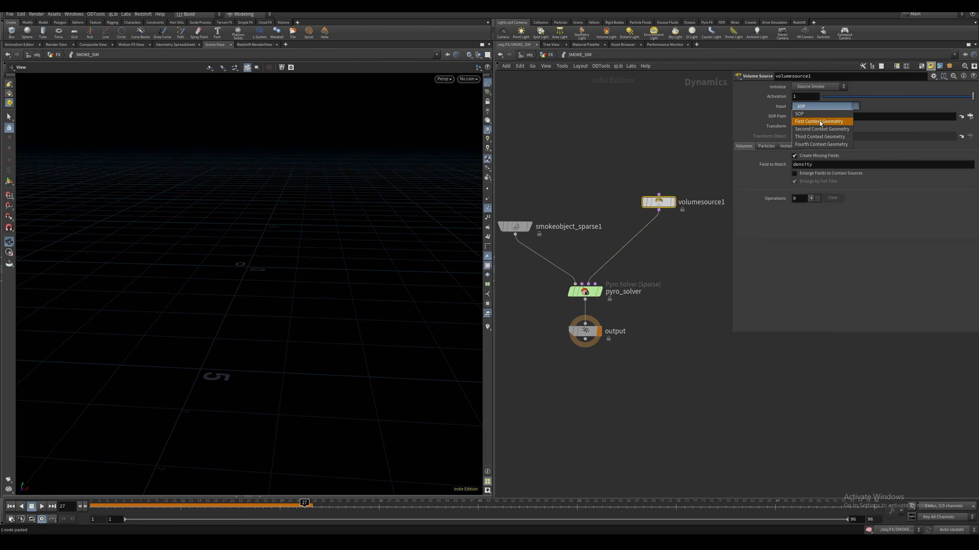
pyautogui.click(820, 122)
pyautogui.click(691, 243)
pyautogui.keyDown('alt'); pyautogui.moveTo(691, 242); pyautogui.dragTo(671, 240, button='middle'); pyautogui.keyUp('alt')
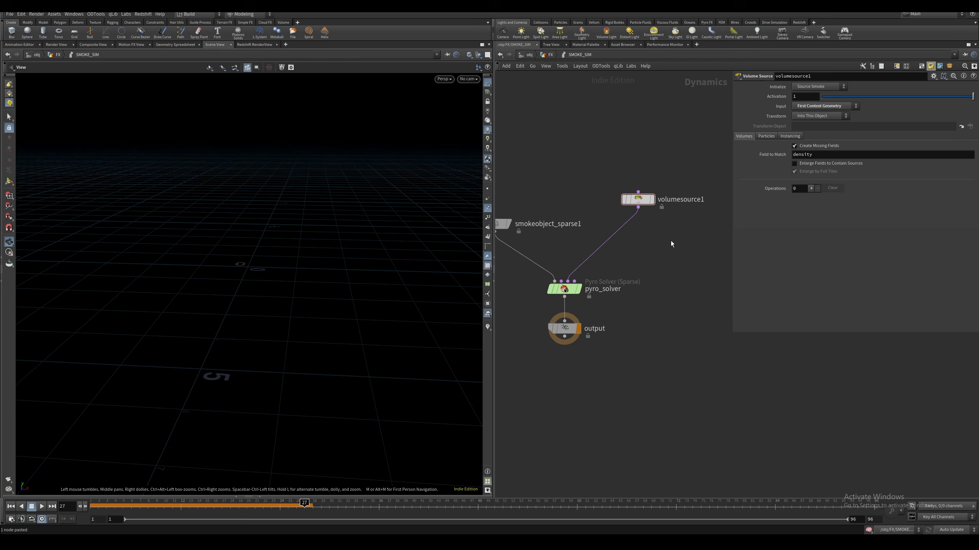
pyautogui.click(822, 164)
# Initialize the Volume Source with the Source Smoke preset to create its density, temperature and velocity operations
pyautogui.click(814, 87)
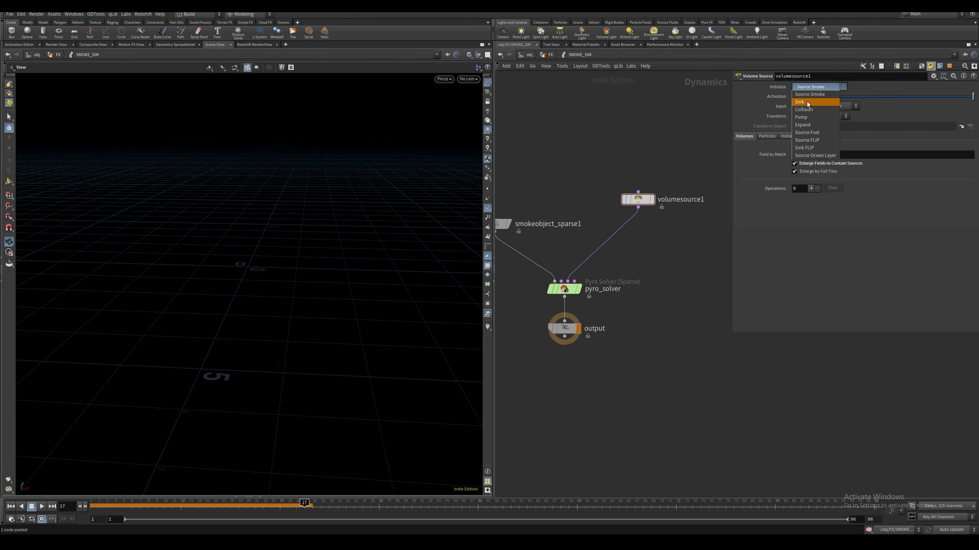
pyautogui.click(806, 101)
pyautogui.click(807, 89)
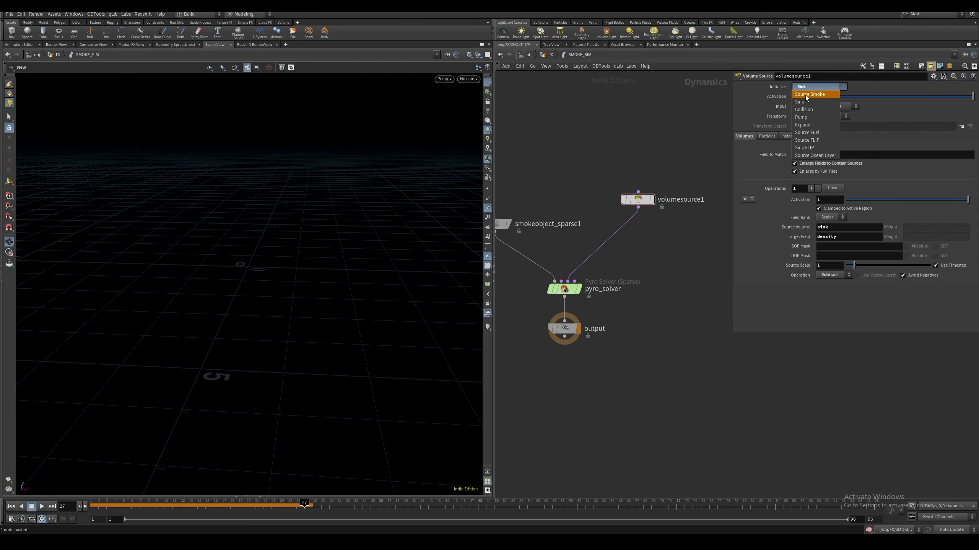
pyautogui.click(806, 94)
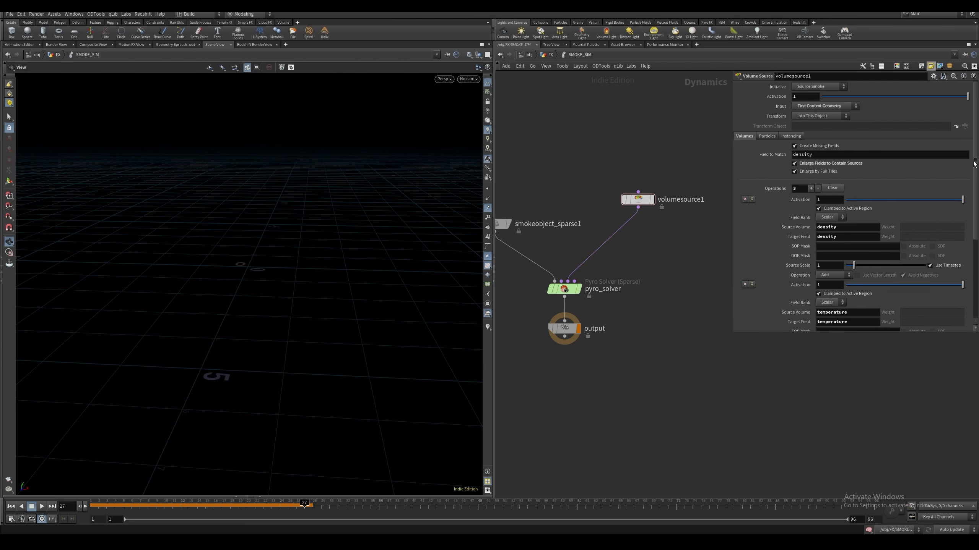
# Set the temperature operation to Pull with an acceleration strength of 50 and a deceleration strength of 0
pyautogui.scroll(-5, 973, 164)
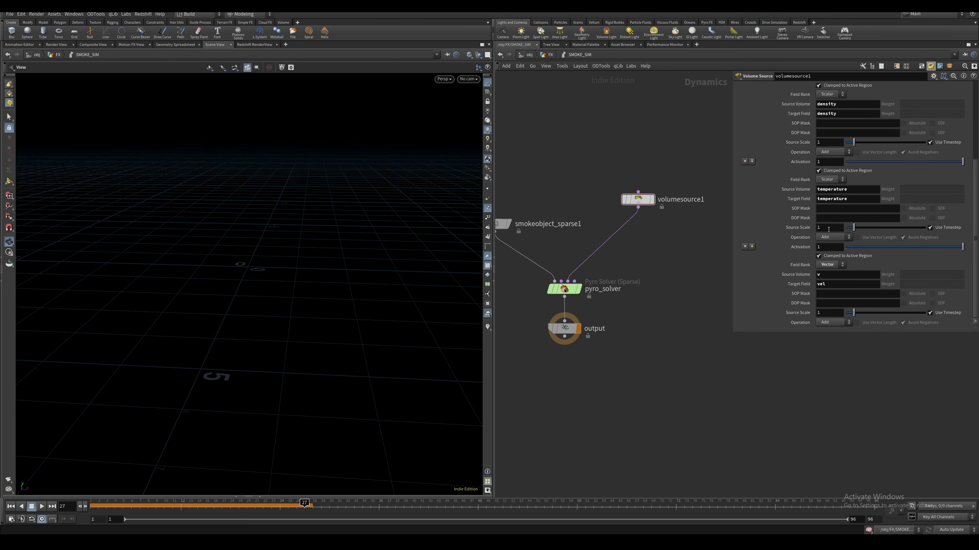
pyautogui.click(833, 234)
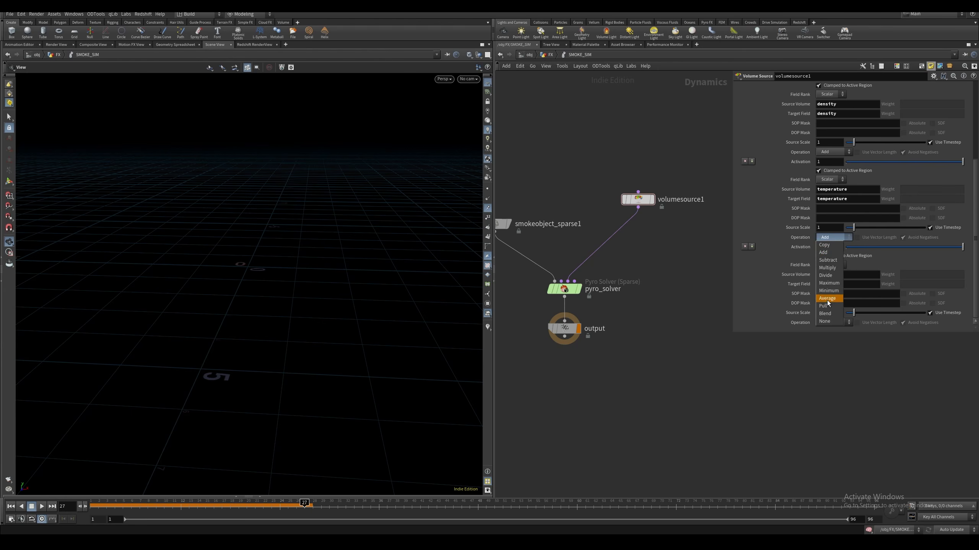
pyautogui.click(829, 305)
pyautogui.doubleClick(834, 247)
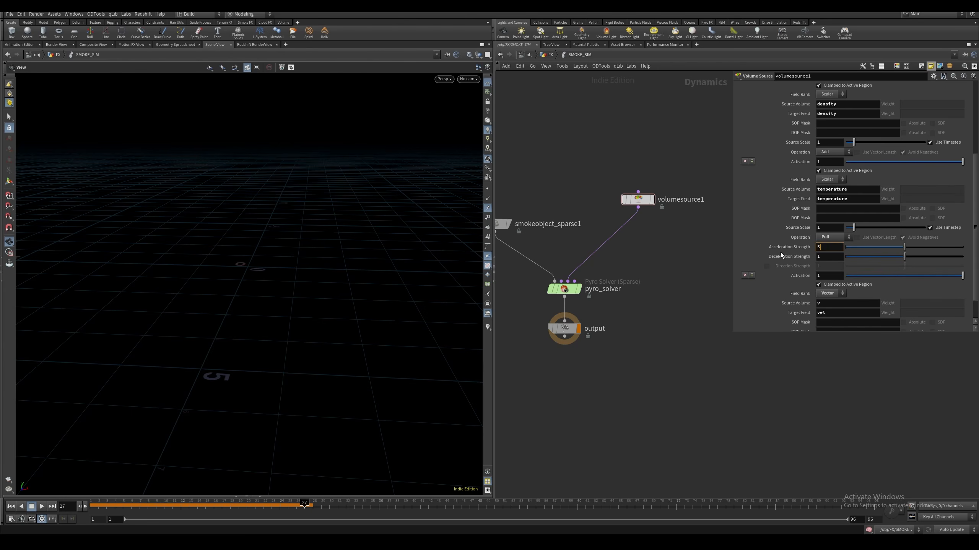
pyautogui.write('50')
pyautogui.press('Return')
pyautogui.moveTo(870, 259); pyautogui.dragTo(797, 263)
# Move the output node farther below the Pyro Solver to make room between them
pyautogui.moveTo(678, 305); pyautogui.dragTo(707, 277, button='middle')
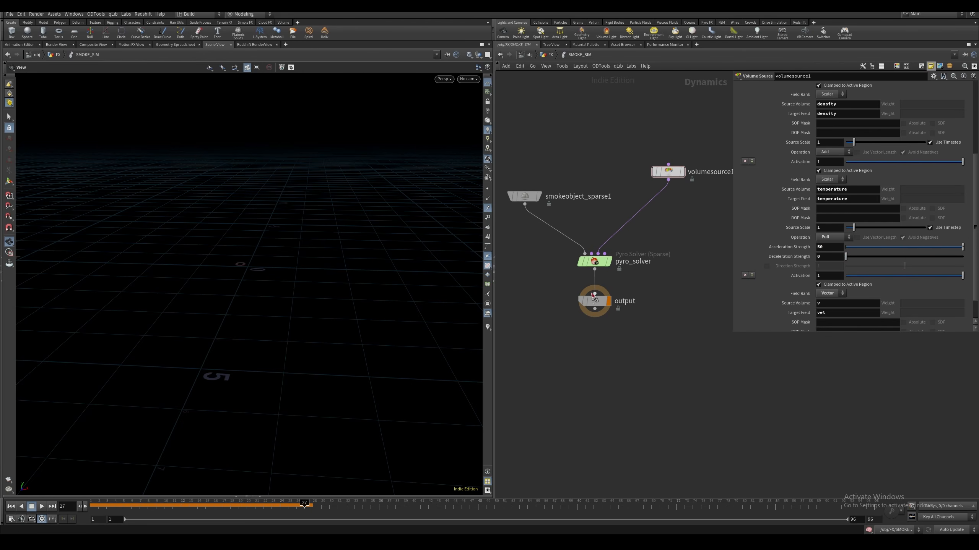
pyautogui.moveTo(571, 299); pyautogui.dragTo(585, 305, button='middle')
pyautogui.moveTo(609, 307); pyautogui.dragTo(609, 317)
pyautogui.moveTo(586, 297); pyautogui.dragTo(606, 327, button='middle')
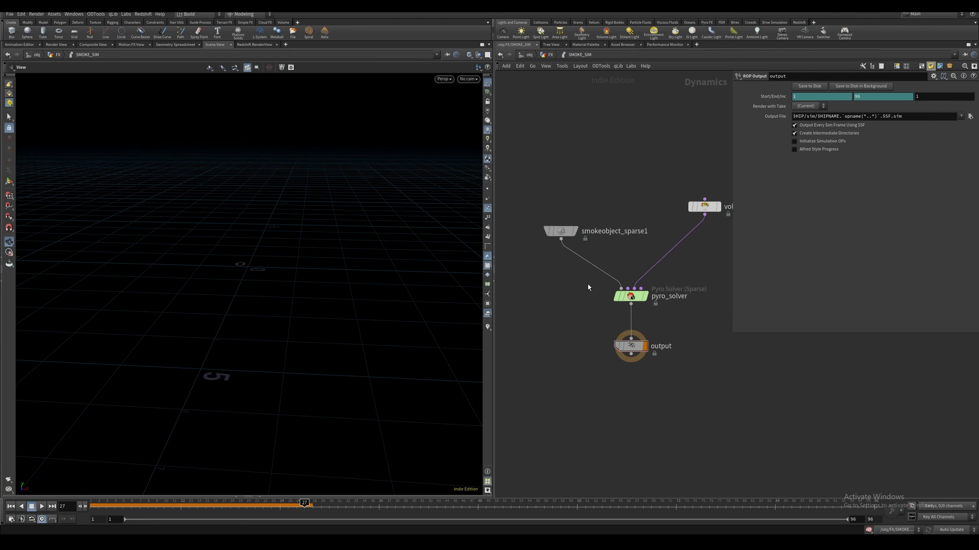
# Link the Volume Rasterize Attributes node's voxel size to smokeobject_sparse1's voxel size with a relative reference
pyautogui.click(557, 231)
pyautogui.moveTo(585, 200); pyautogui.dragTo(601, 211, button='middle')
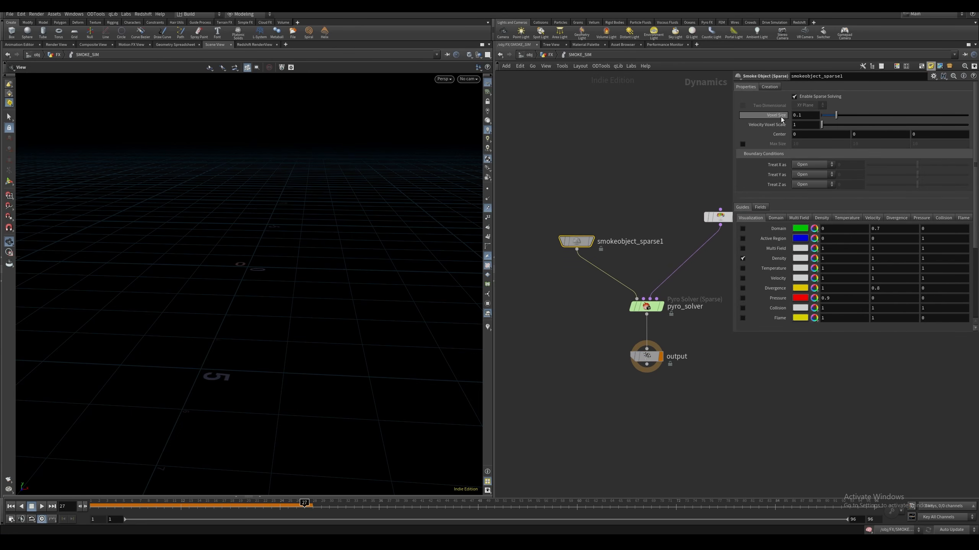
pyautogui.rightClick(802, 116)
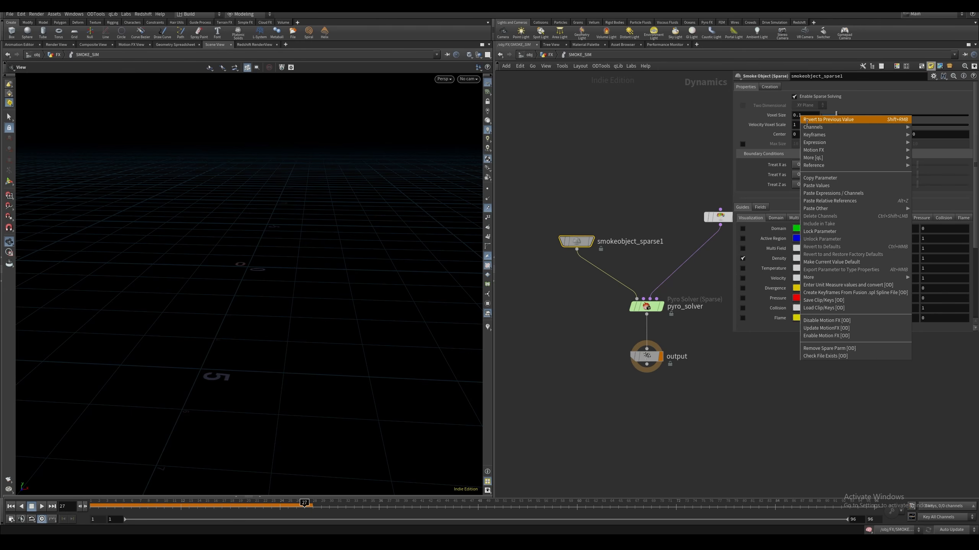
pyautogui.click(819, 176)
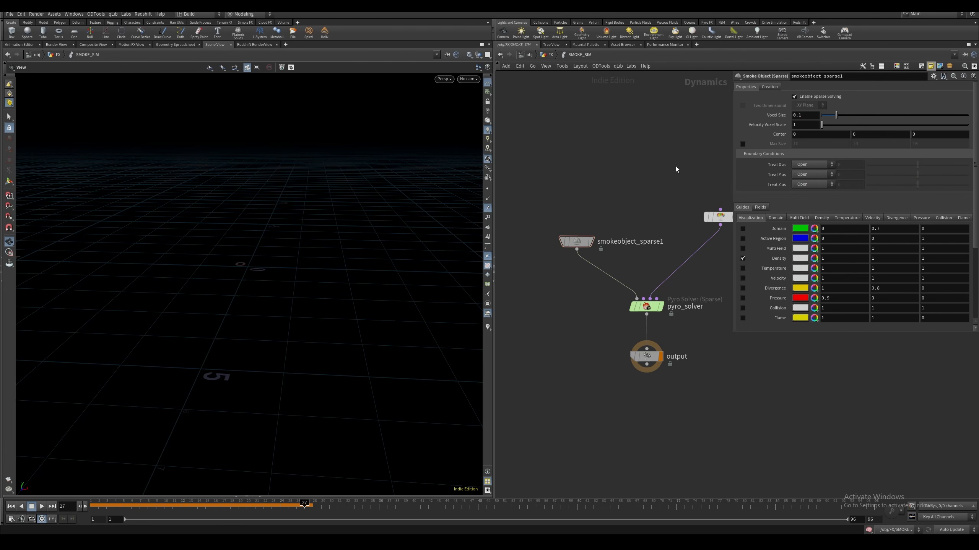
pyautogui.press('u')
pyautogui.click(612, 181)
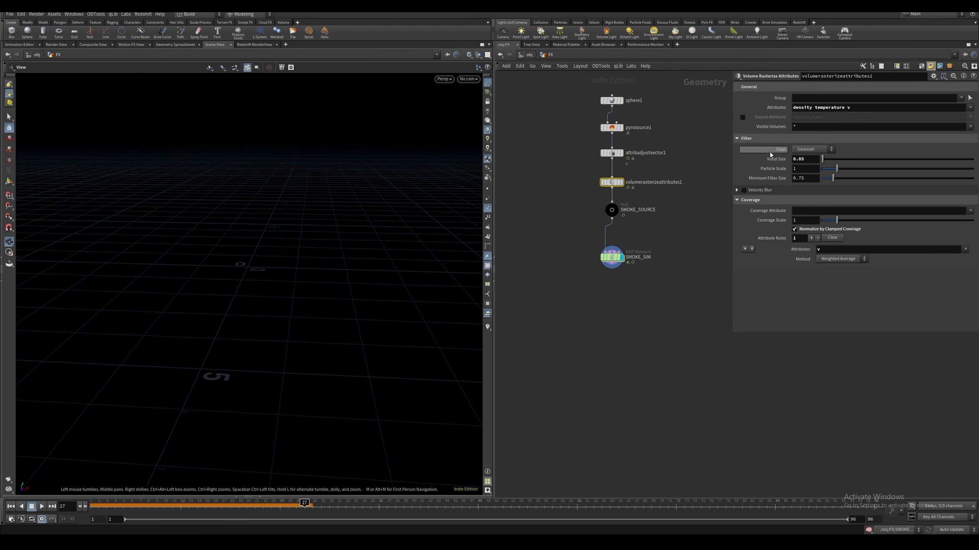
pyautogui.rightClick(808, 159)
pyautogui.click(835, 246)
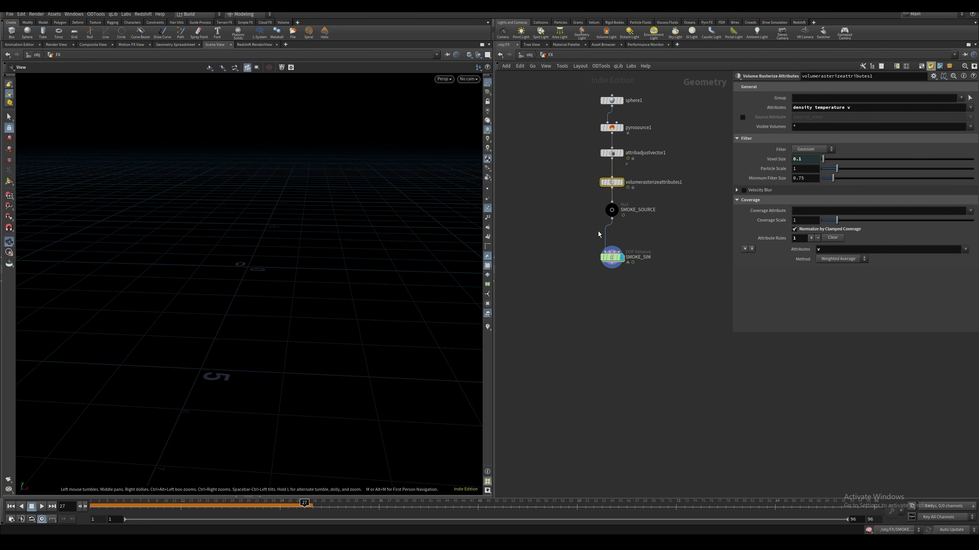
# Go back into the SMOKE_SIM network and set the sparse smoke object's voxel size to 0.05
pyautogui.moveTo(570, 260); pyautogui.dragTo(582, 247, button='middle')
pyautogui.click(581, 247)
pyautogui.doubleClick(625, 244)
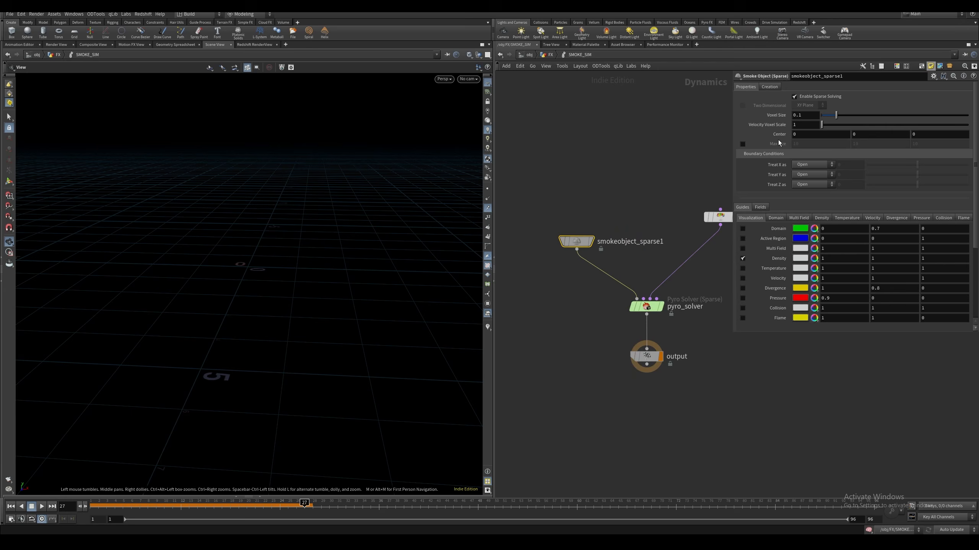
pyautogui.press('BackSpace')
pyautogui.write('05')
pyautogui.press('Return')
# Enable Solve on Creation Frame for the smoke object, comparing frame 1 with the option off and on
pyautogui.click(772, 88)
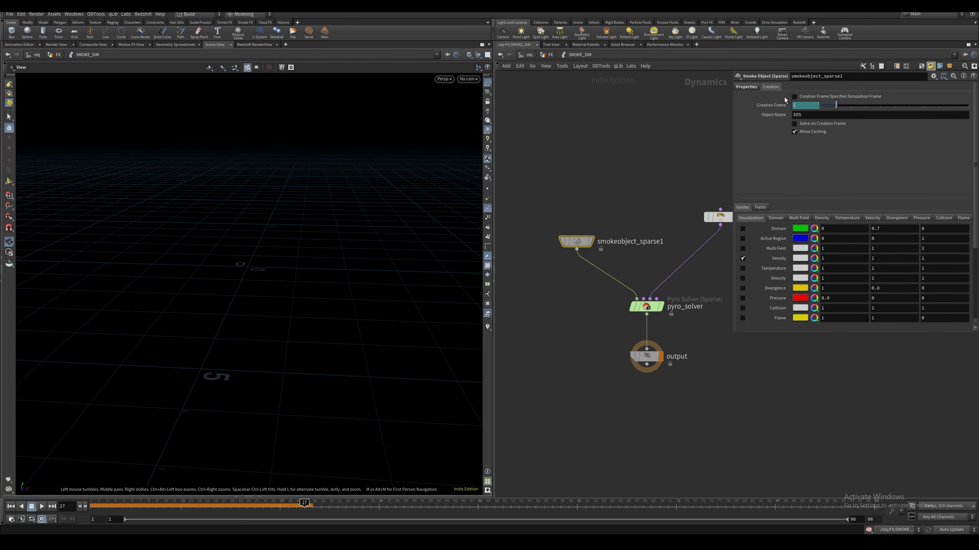
pyautogui.click(794, 124)
pyautogui.moveTo(95, 507)
pyautogui.mouseDown()
pyautogui.moveTo(114, 507)
pyautogui.moveTo(94, 513)
pyautogui.mouseUp()
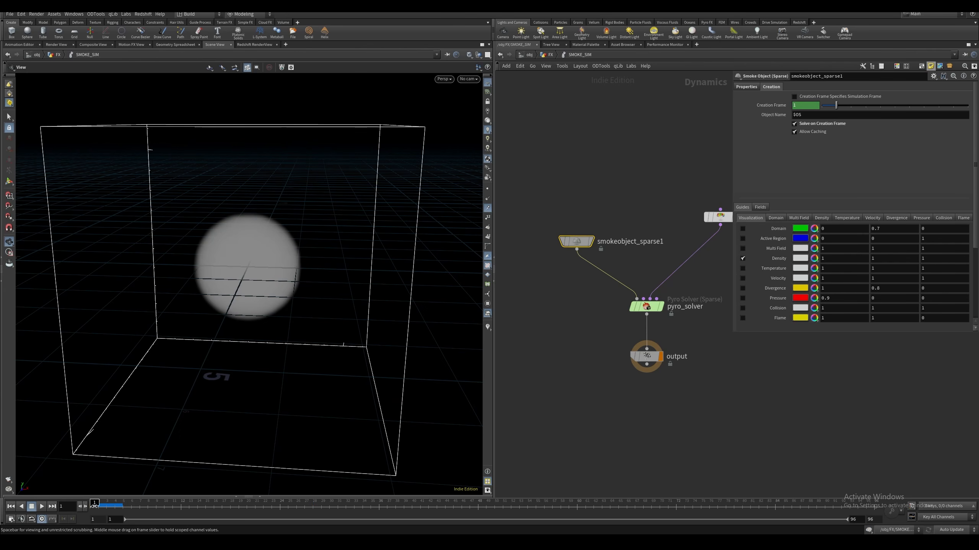
pyautogui.click(815, 124)
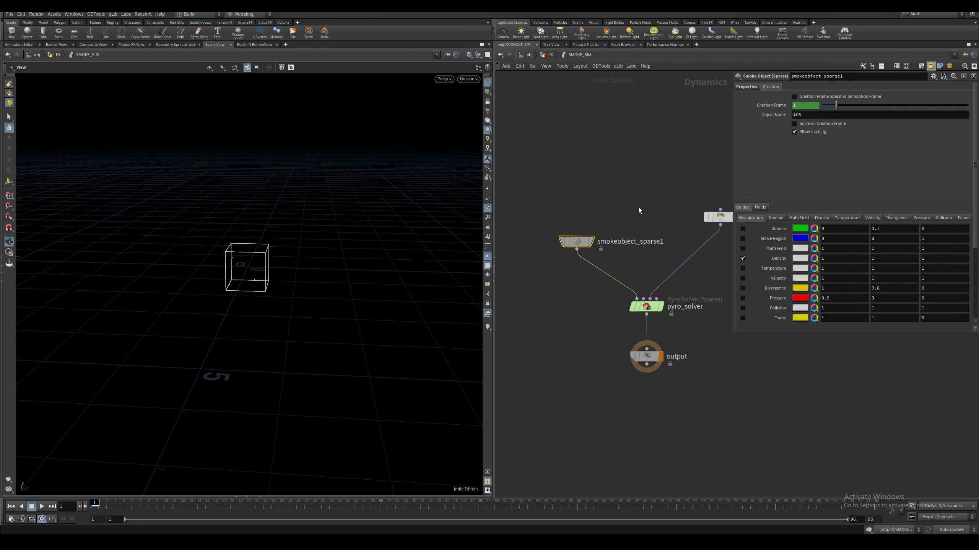
pyautogui.click(843, 123)
pyautogui.click(668, 209)
pyautogui.moveTo(588, 313); pyautogui.dragTo(549, 268, button='middle')
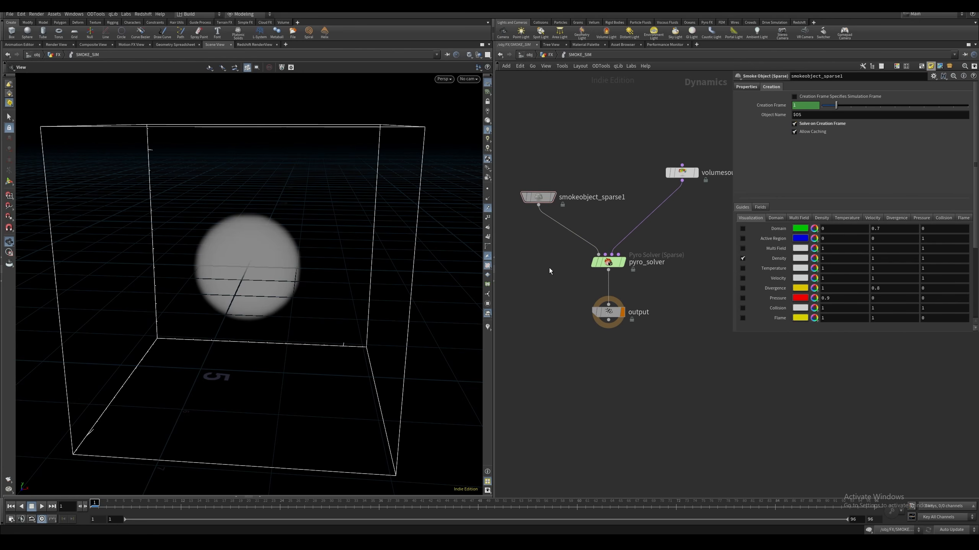
# Review the Pyro Solver's simulation settings, its dissipation, disturbance and turbulence shaping, and its advanced resizing and advection options
pyautogui.click(608, 263)
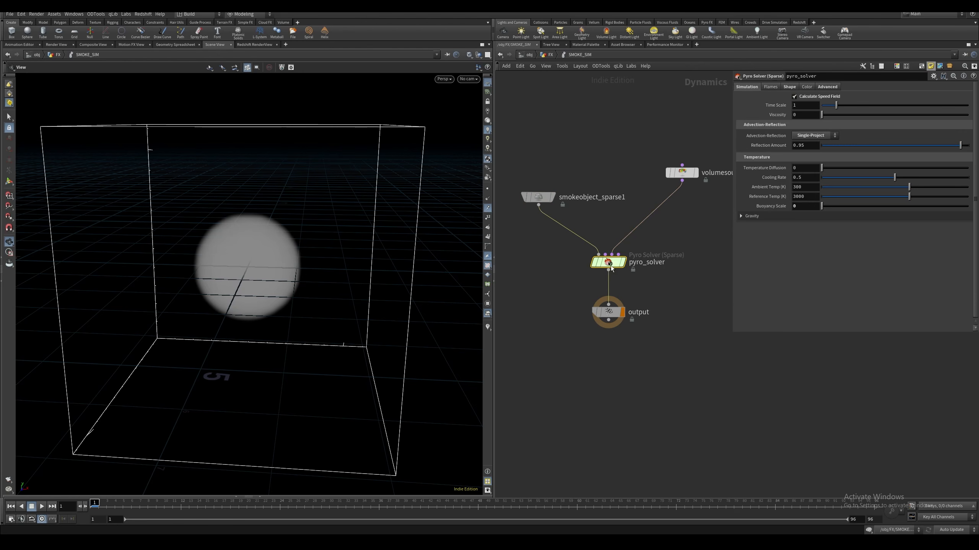
pyautogui.click(655, 123)
pyautogui.moveTo(650, 151); pyautogui.dragTo(658, 127, button='middle')
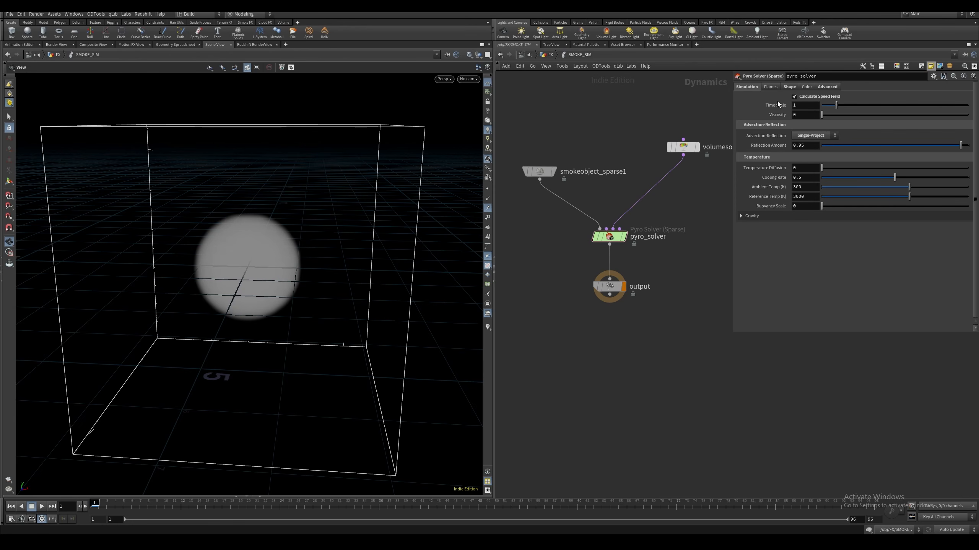
pyautogui.click(788, 87)
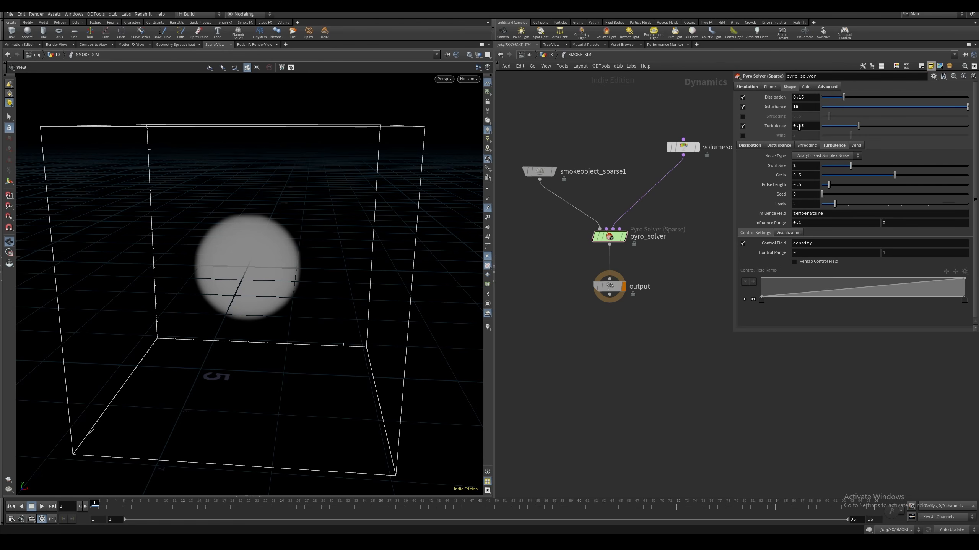
pyautogui.click(751, 146)
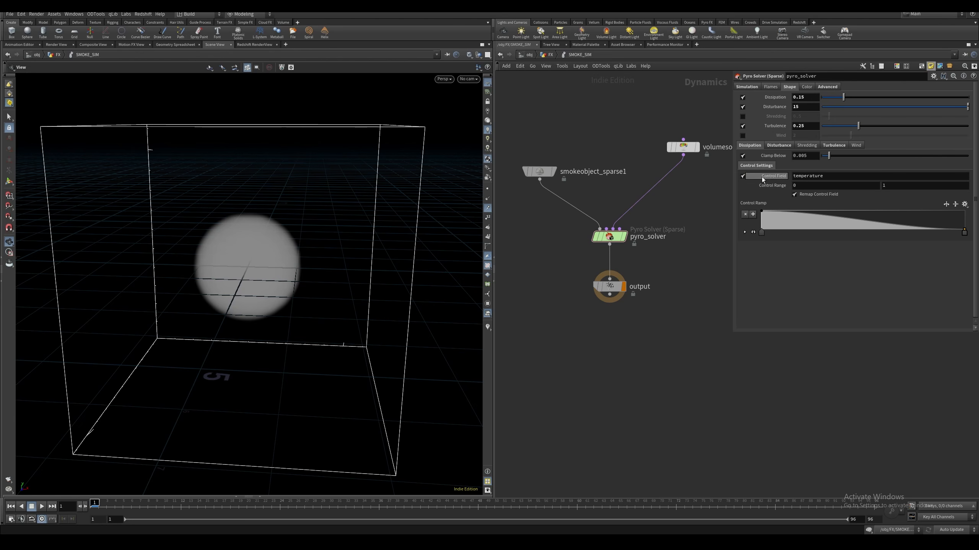
pyautogui.click(780, 146)
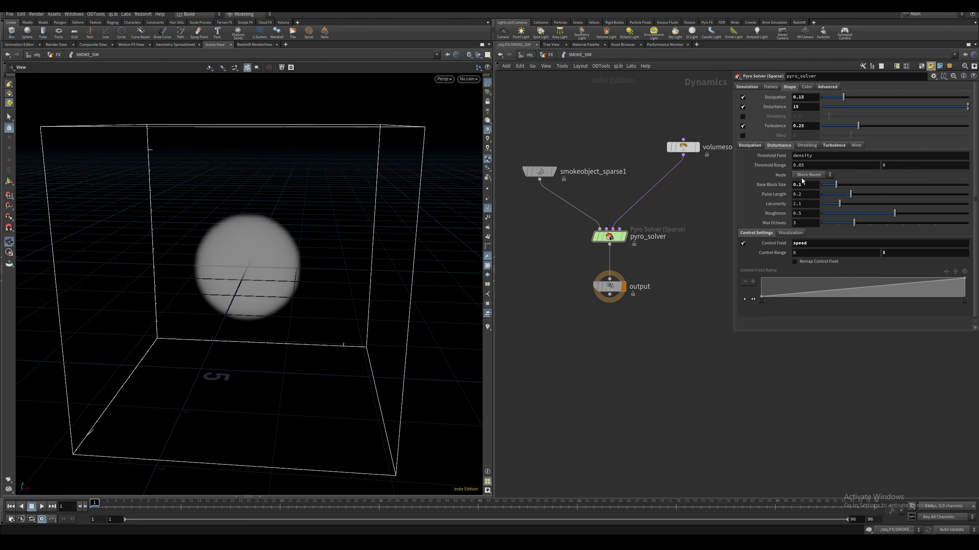
pyautogui.click(833, 144)
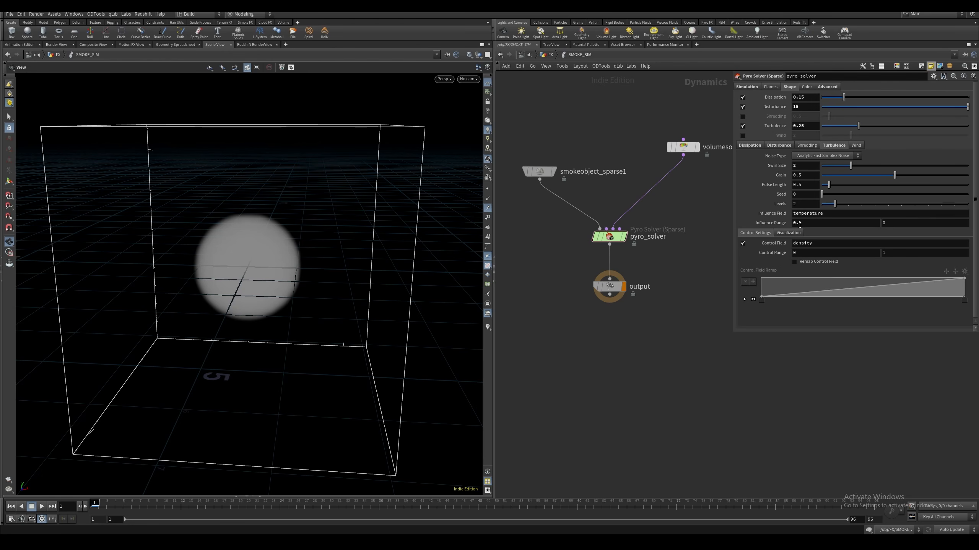
pyautogui.click(829, 87)
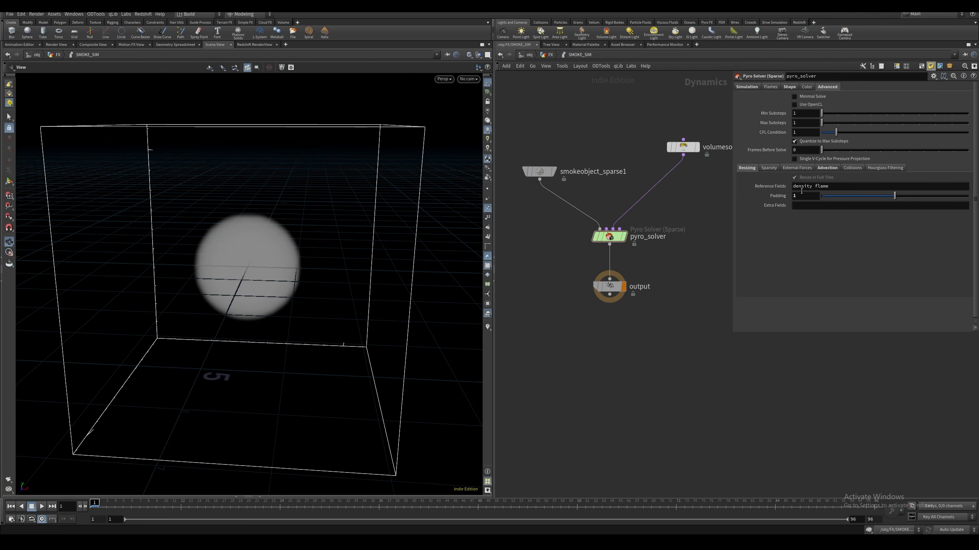
pyautogui.click(826, 168)
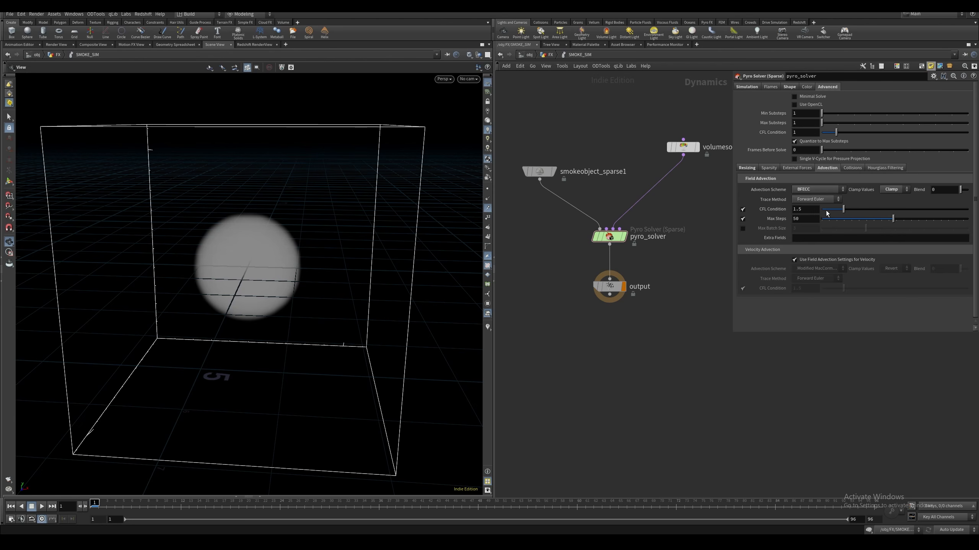
pyautogui.moveTo(684, 255); pyautogui.dragTo(674, 259, button='middle')
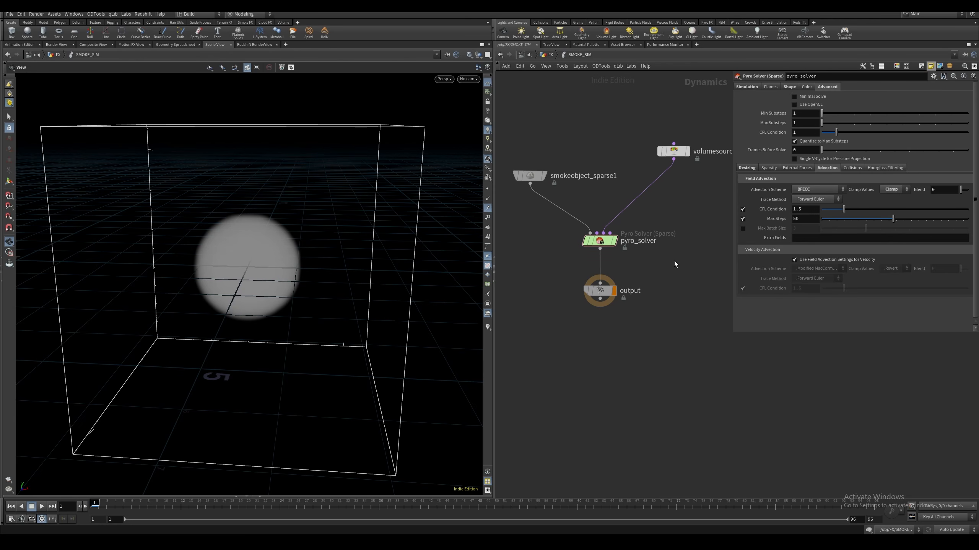
# Play the smoke simulation past frame 30 to check its motion, then stop playback
pyautogui.press('Up')
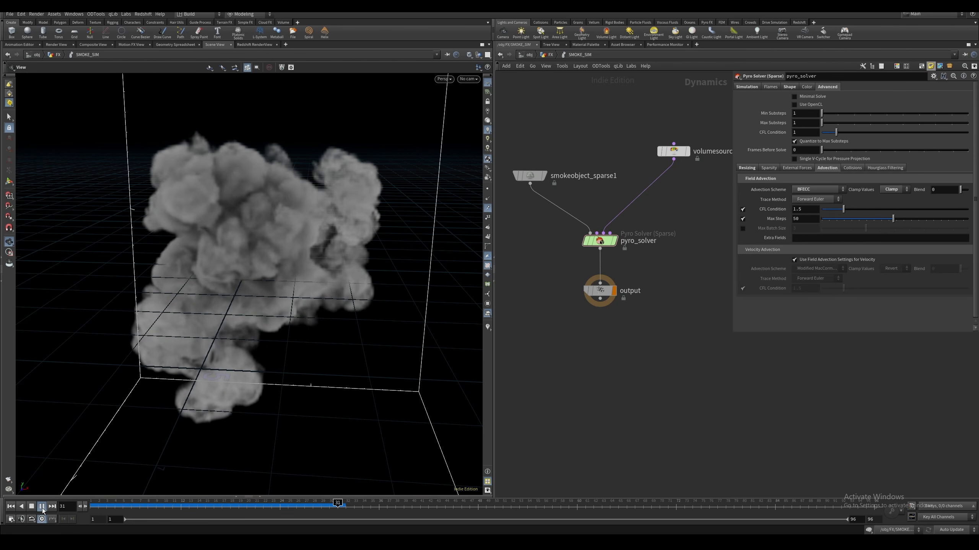
pyautogui.click(42, 507)
pyautogui.moveTo(542, 320); pyautogui.dragTo(569, 298, button='middle')
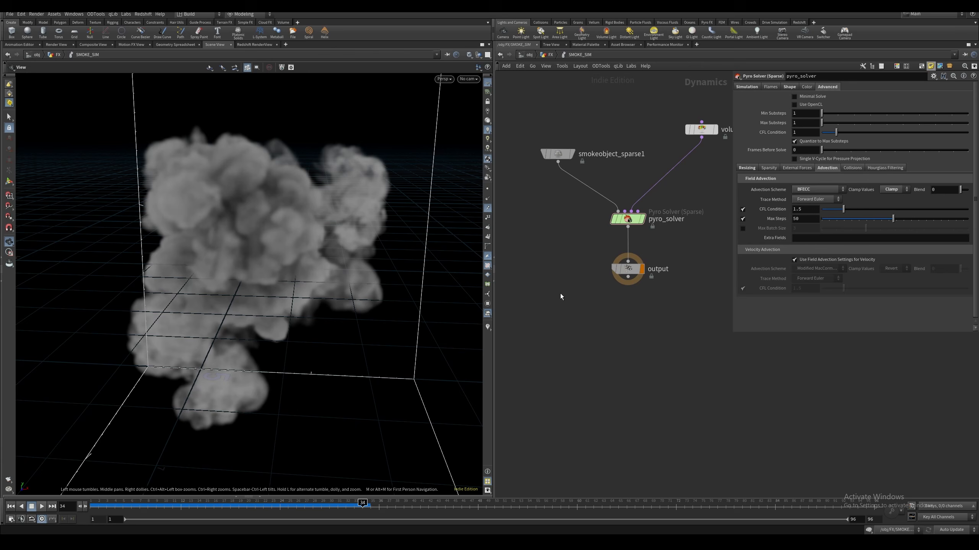
# Set the object merge Data of the SMOKE_SIM DOP Network to density, preview the playback and return to frame 1
pyautogui.press('u')
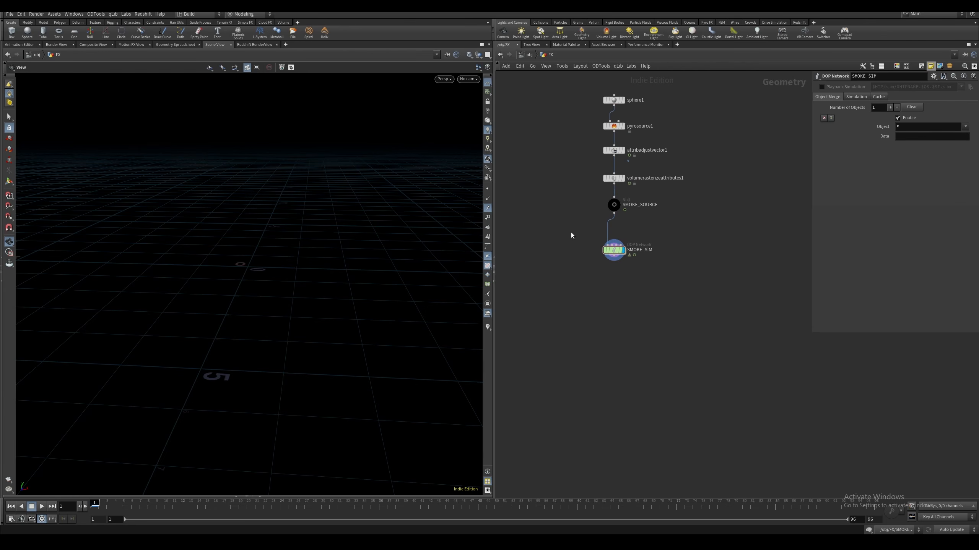
pyautogui.click(614, 251)
pyautogui.moveTo(573, 269); pyautogui.dragTo(675, 234)
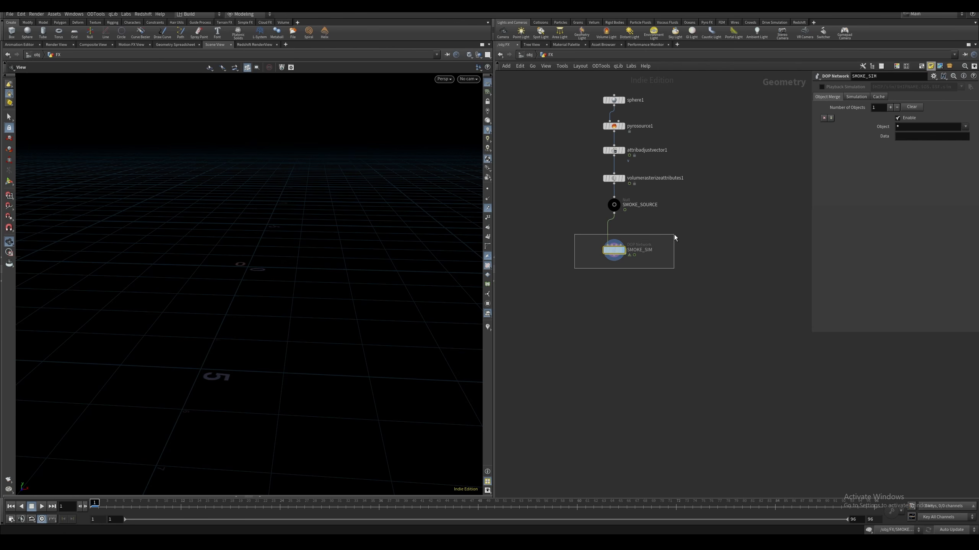
pyautogui.moveTo(573, 233); pyautogui.dragTo(592, 243)
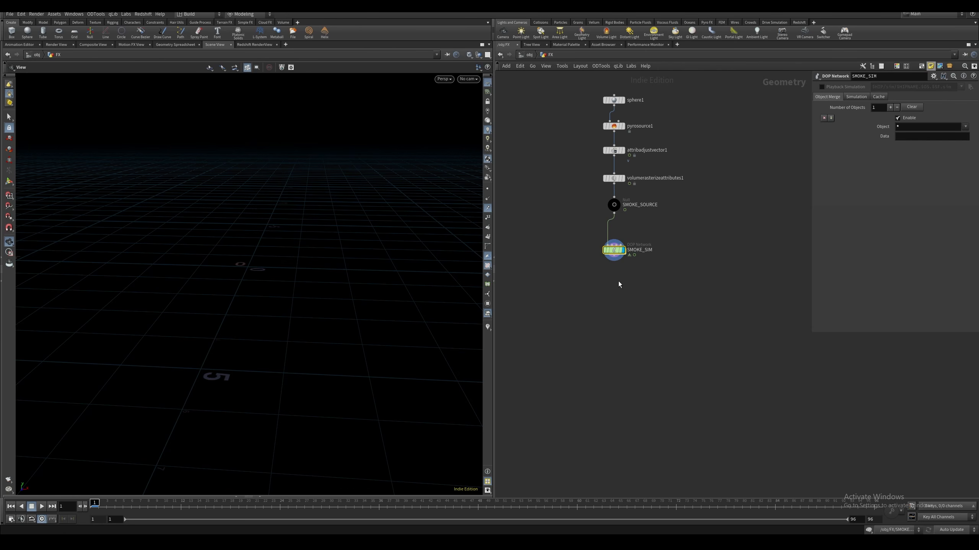
pyautogui.click(912, 136)
pyautogui.write('density')
pyautogui.press('Return')
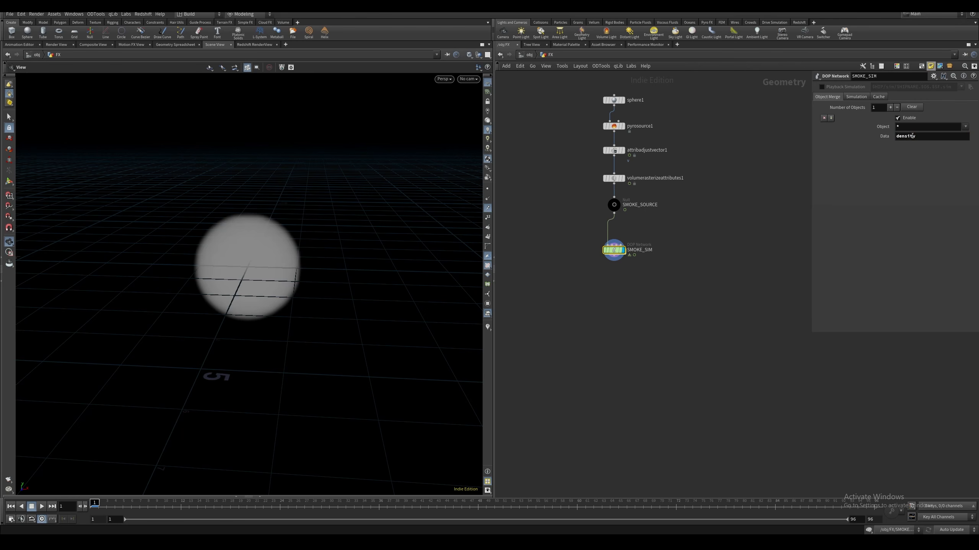
pyautogui.click(43, 508)
pyautogui.click(92, 507)
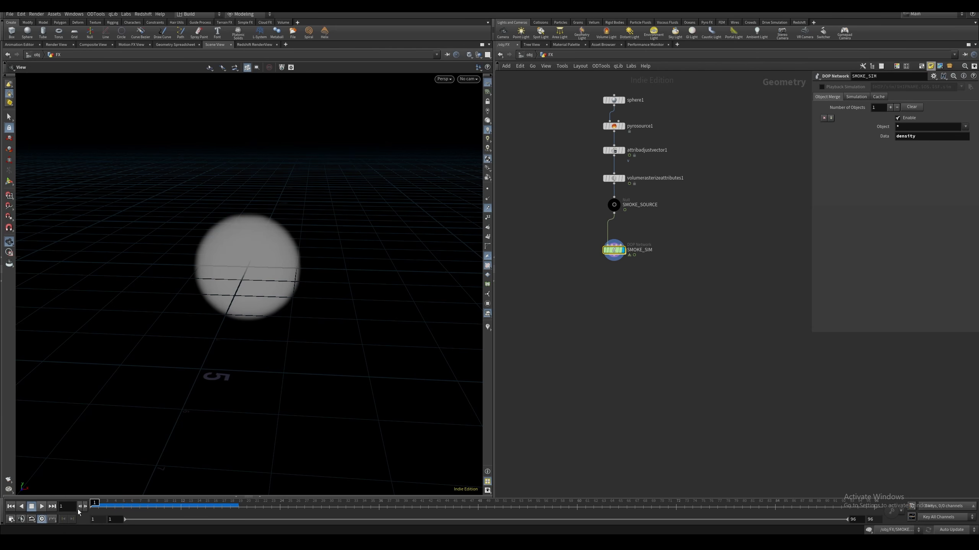
# Add a DOP Import Fields node below SMOKE_SIM and set its DOP Network to ../SMOKE_SIM
pyautogui.press('Tab')
pyautogui.write('dop i')
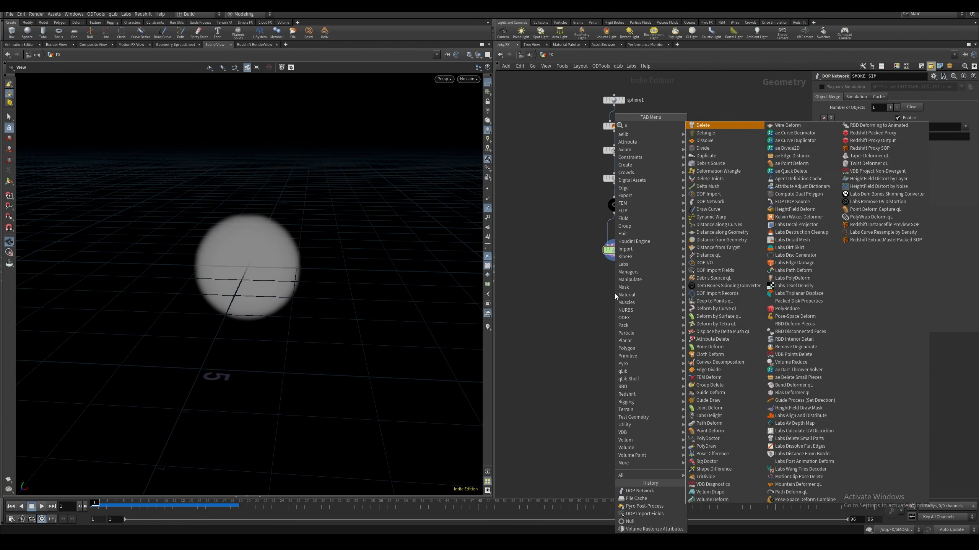
pyautogui.press('Down')
pyautogui.press('Down')
pyautogui.press('Return')
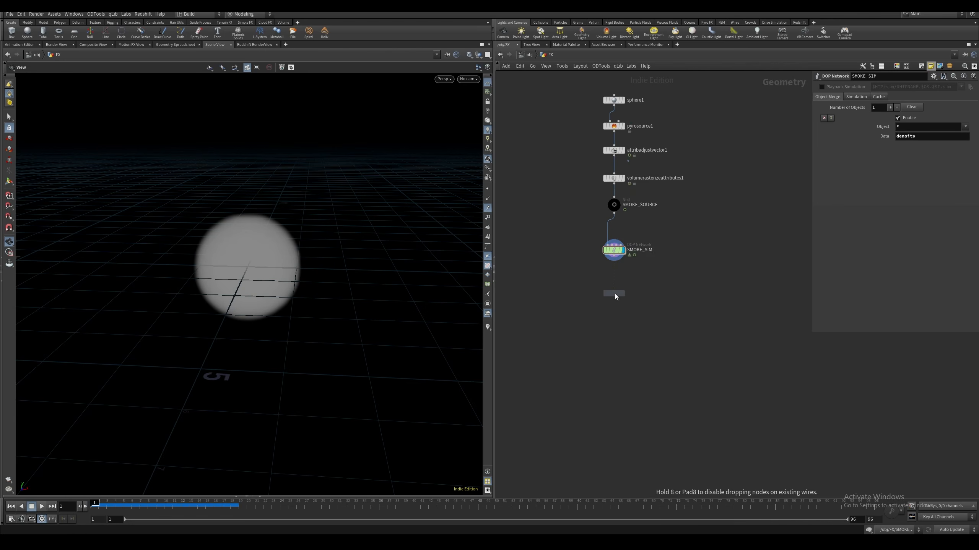
pyautogui.click(615, 294)
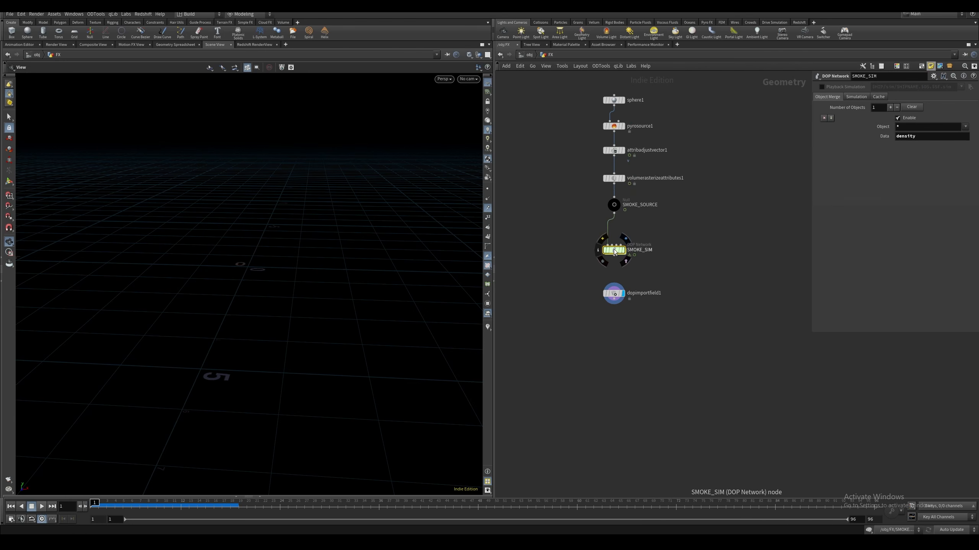
pyautogui.moveTo(614, 249); pyautogui.dragTo(903, 87)
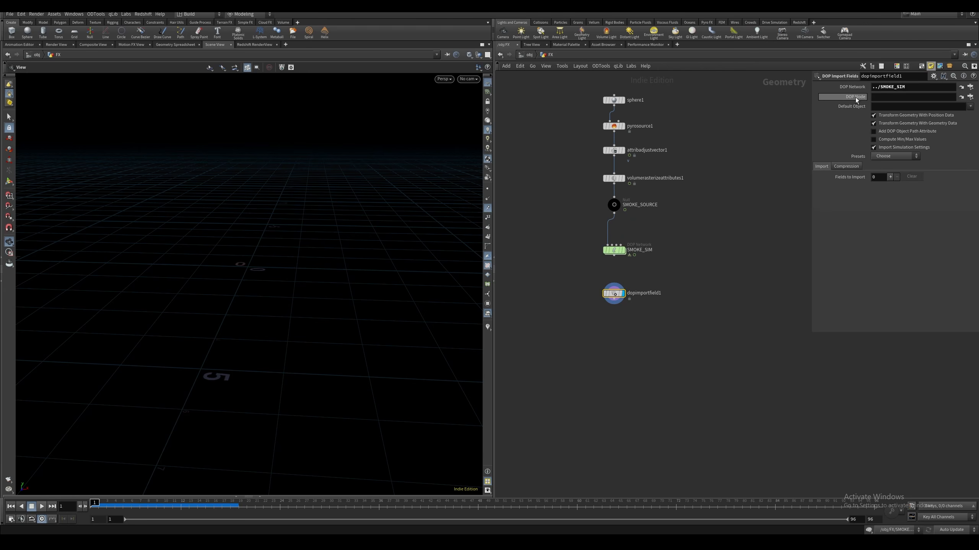
# Copy the sparse smoke object inside SMOKE_SIM and paste its path as the DOP Import Fields node's DOP Node
pyautogui.click(615, 249)
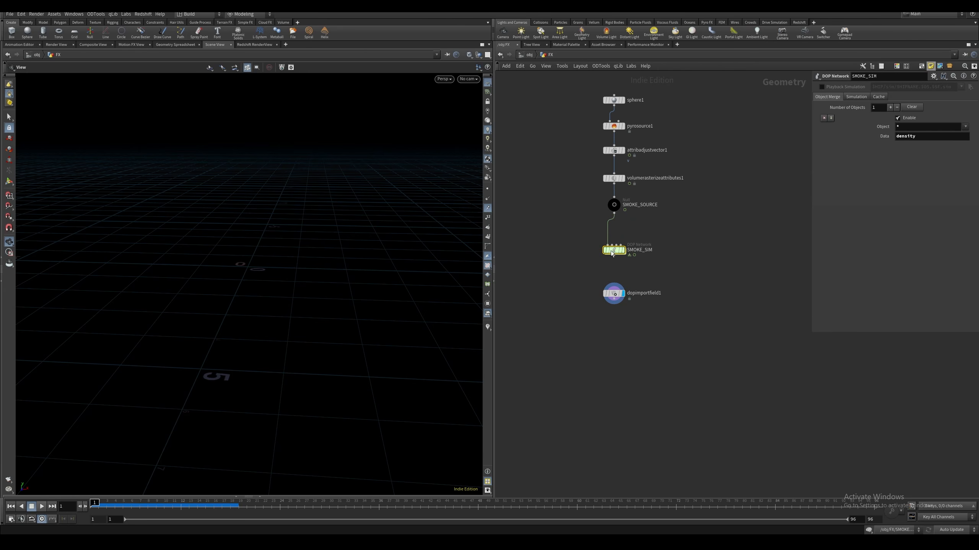
pyautogui.doubleClick(614, 250)
pyautogui.click(557, 154)
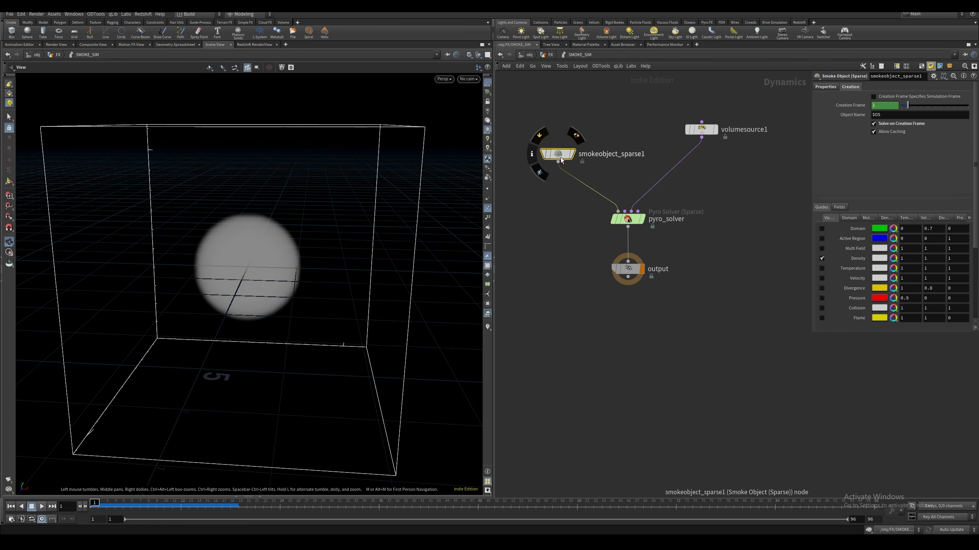
pyautogui.hotkey('ctrl', 'c')
pyautogui.press('u')
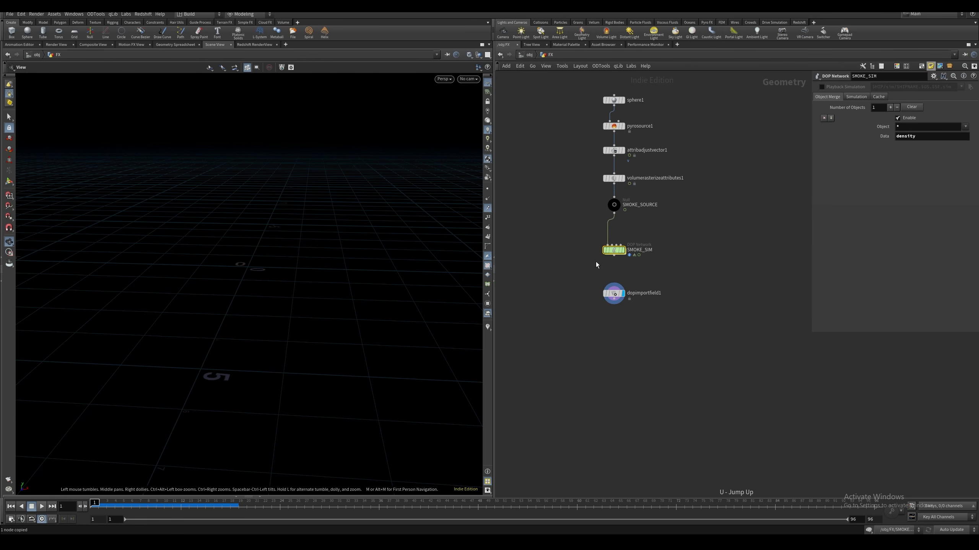
pyautogui.hotkey('ctrl', 'v')
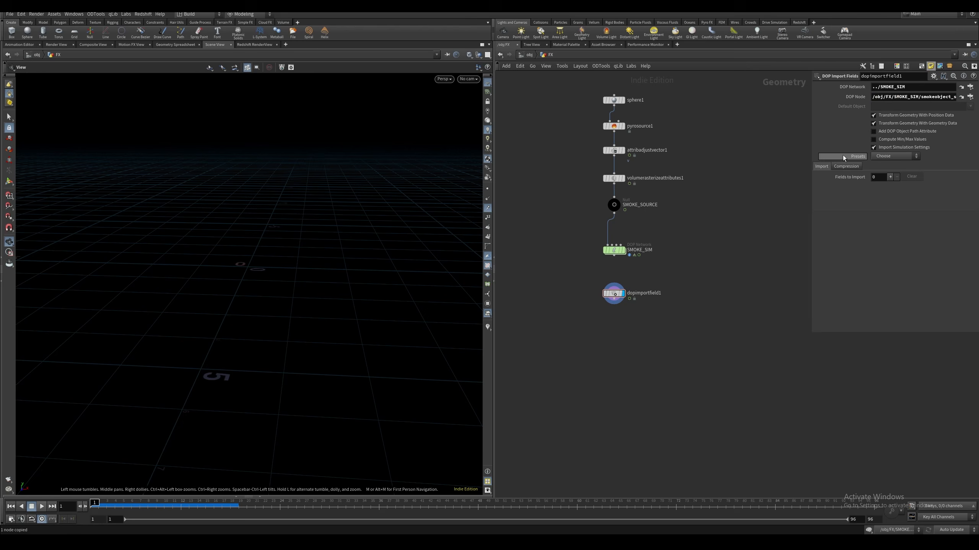
# Load the DOP Import Fields preset with density, vel, rest, temperature and Cd, then scrub to frame 14 to preview the smoke
pyautogui.click(887, 156)
pyautogui.click(887, 164)
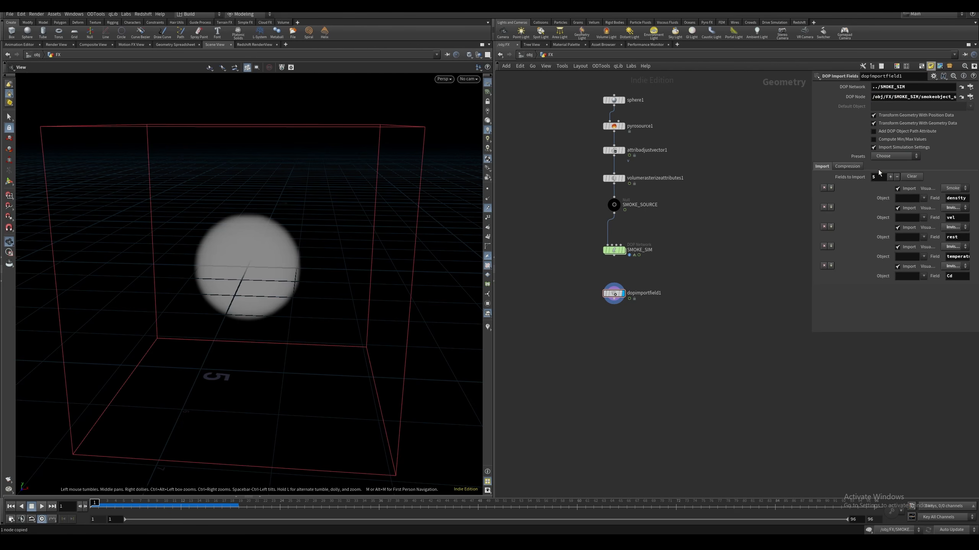
pyautogui.moveTo(123, 506); pyautogui.dragTo(197, 506)
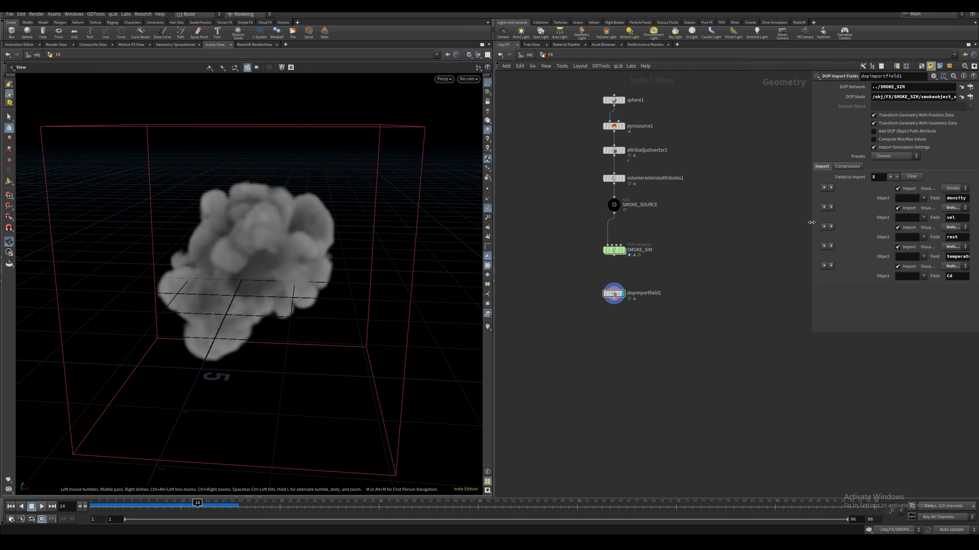
# Turn off importing of the rest, temperature and Cd fields, keeping only density and vel
pyautogui.moveTo(812, 225); pyautogui.dragTo(755, 230)
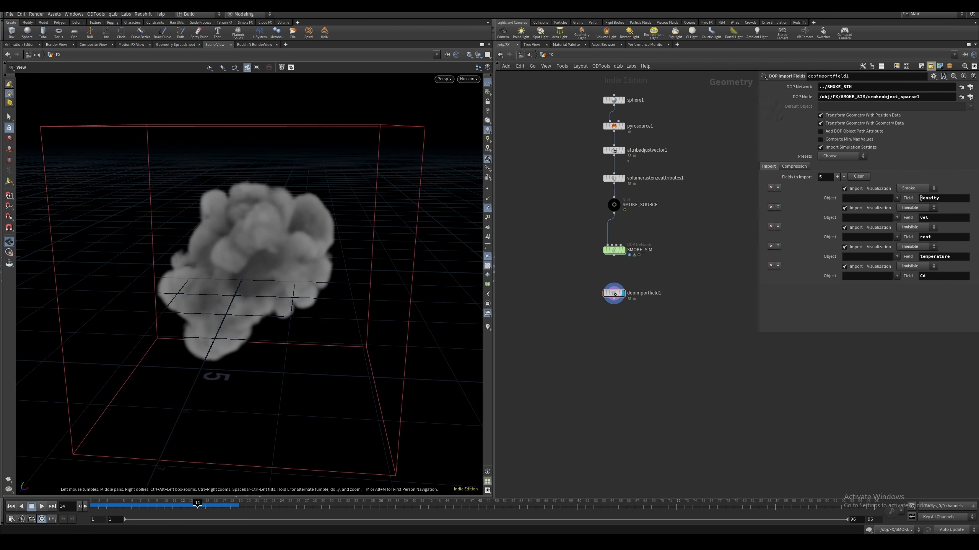
pyautogui.click(844, 227)
pyautogui.click(844, 247)
pyautogui.click(844, 266)
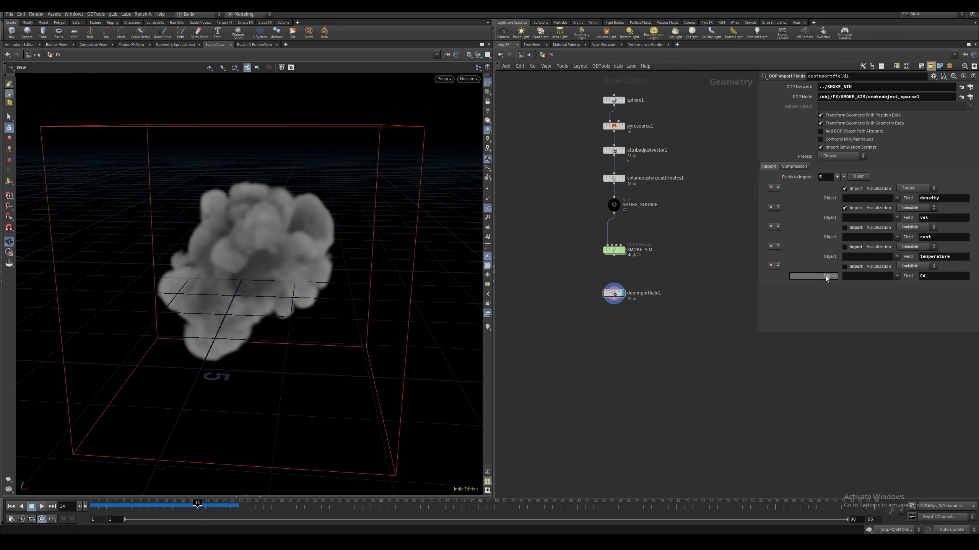
# Add and display a Pyro Post-Process node below dopimportfield1, with Convert to VDB and Convert to 16bit Float enabled
pyautogui.moveTo(694, 318); pyautogui.dragTo(711, 285, button='middle')
pyautogui.click(632, 278)
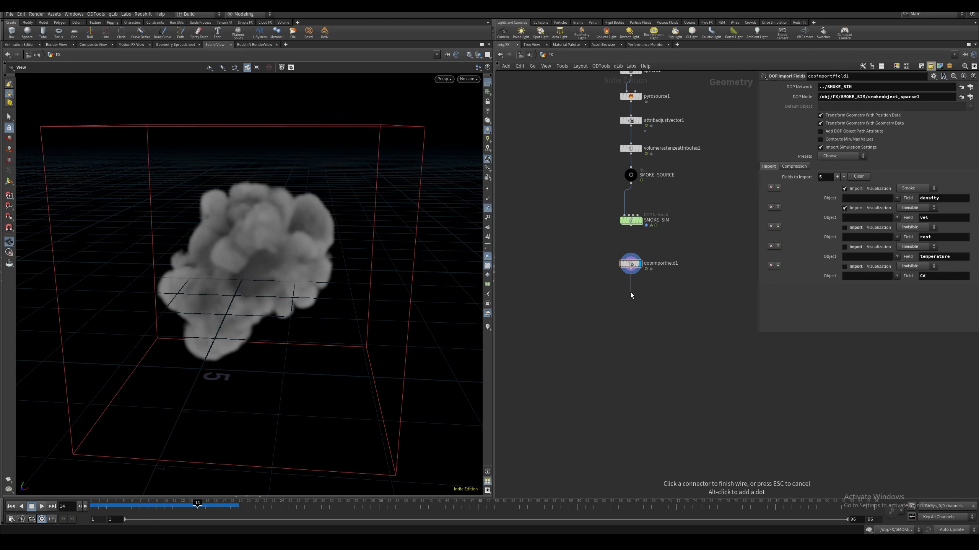
pyautogui.click(632, 295)
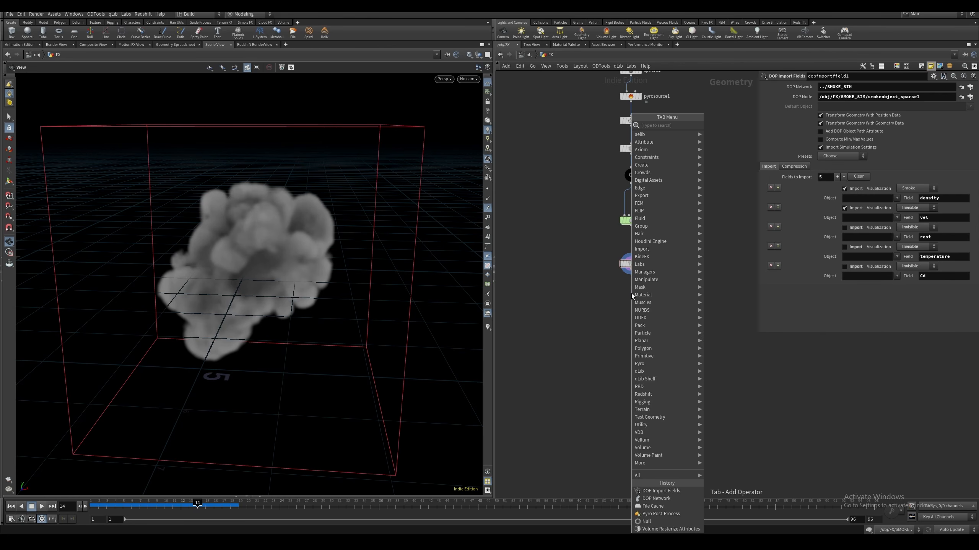
pyautogui.write('p')
pyautogui.press('BackSpace')
pyautogui.write('p')
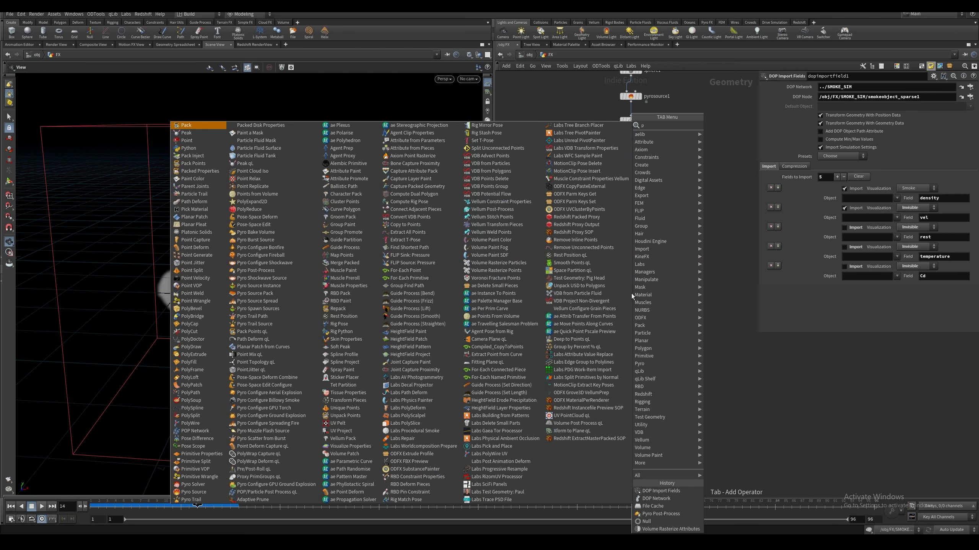
pyautogui.write('ost pr')
pyautogui.press('Return')
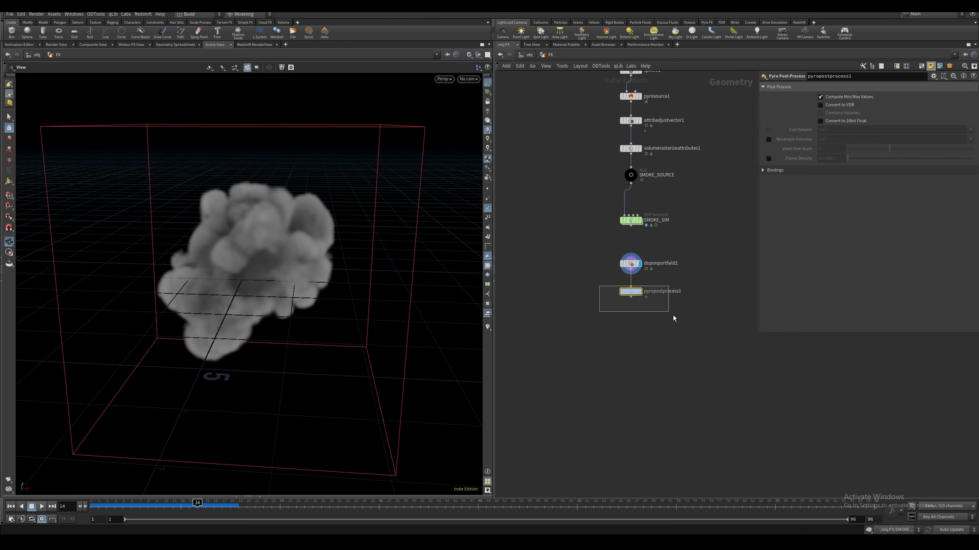
pyautogui.click(639, 293)
pyautogui.click(820, 105)
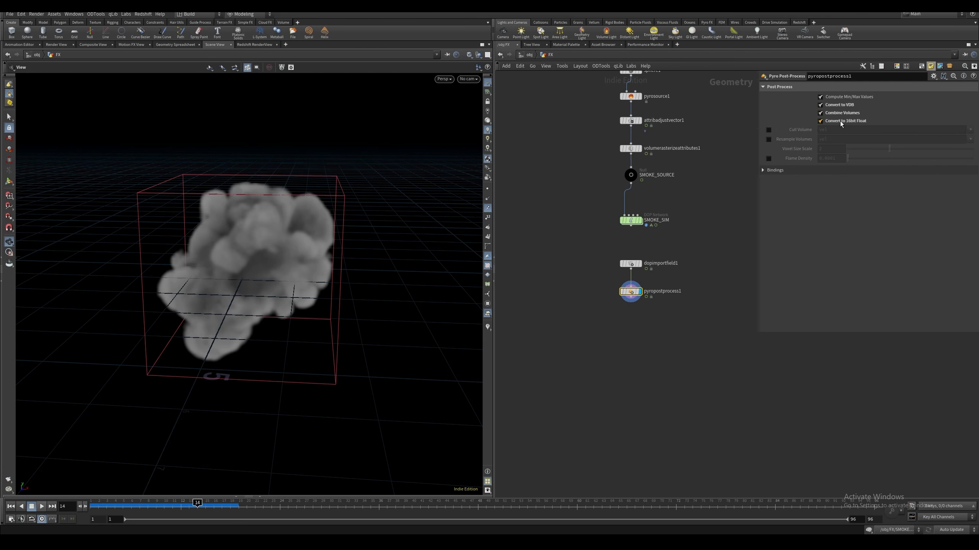
# Add a File Cache node below pyropostprocess1, display it and rename it smoke_sim_cache
pyautogui.press('Tab')
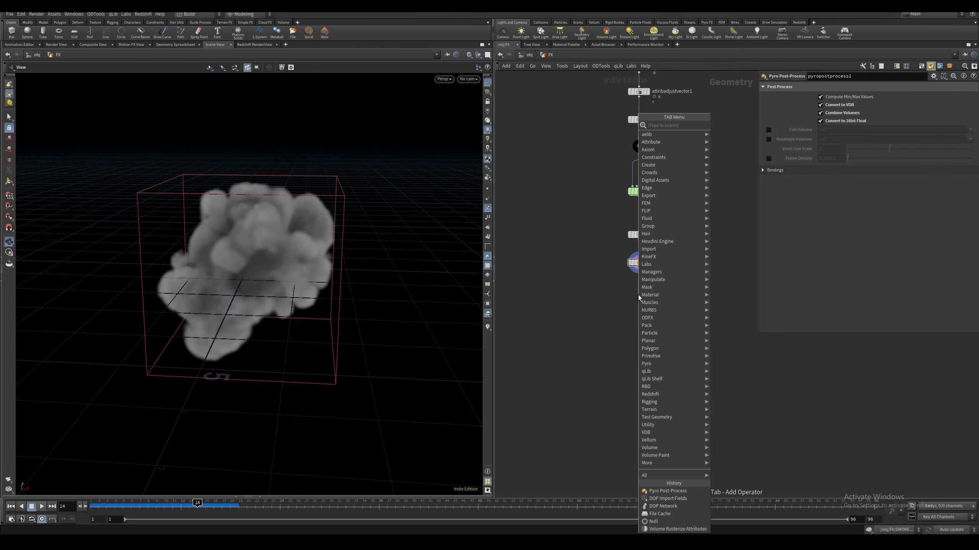
pyautogui.write('file c')
pyautogui.press('Return')
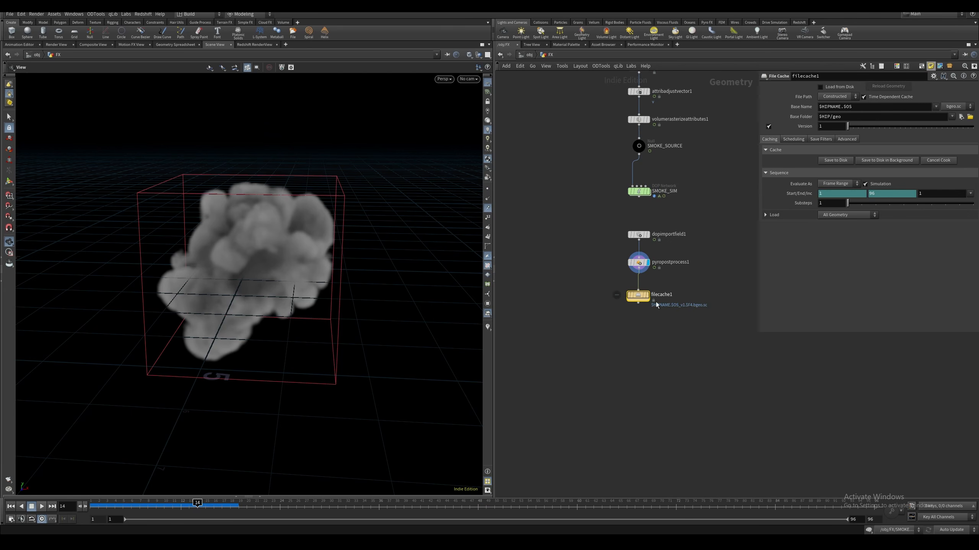
pyautogui.click(639, 293)
pyautogui.click(648, 292)
pyautogui.click(677, 292)
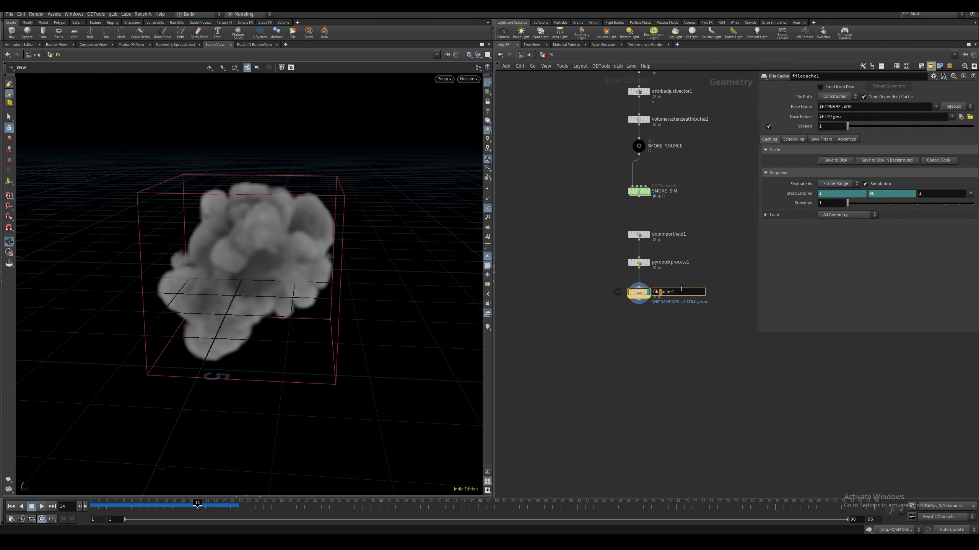
pyautogui.moveTo(677, 292); pyautogui.dragTo(640, 292)
pyautogui.write('smoke_sim_cache')
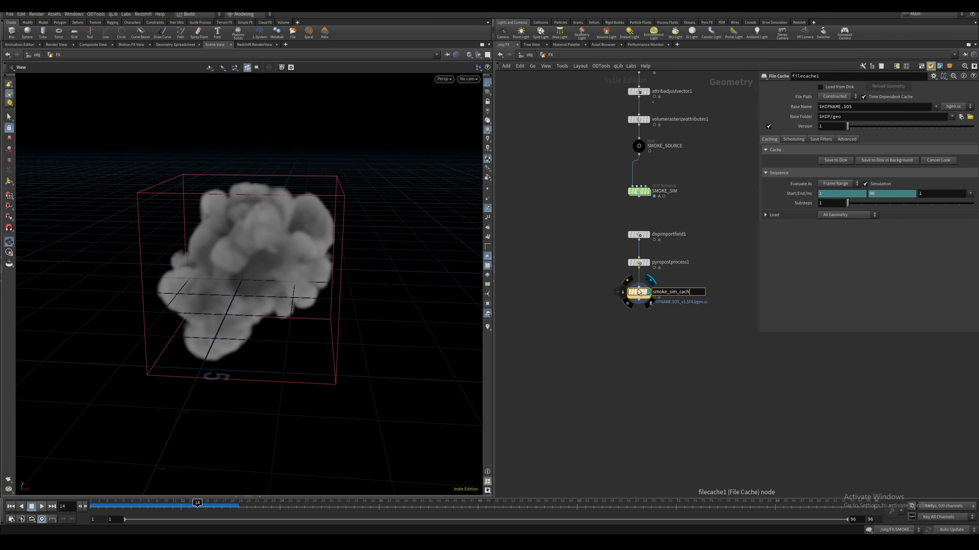
pyautogui.press('Return')
pyautogui.click(774, 215)
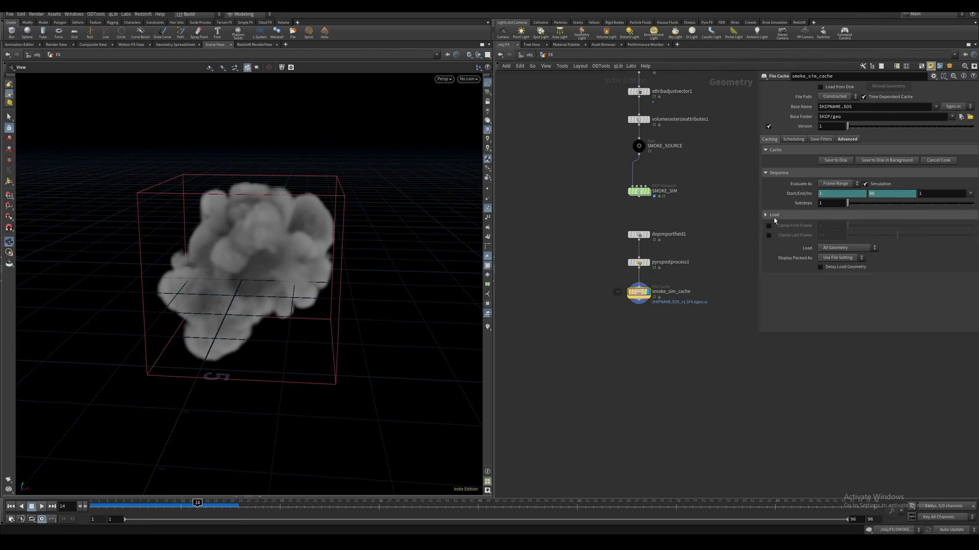
pyautogui.click(774, 216)
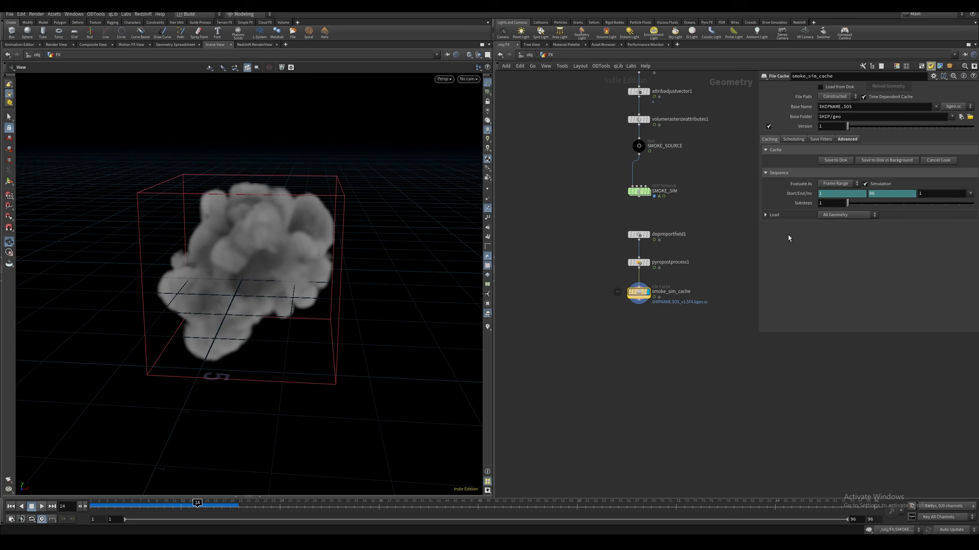
pyautogui.moveTo(636, 305); pyautogui.dragTo(643, 303, button='middle')
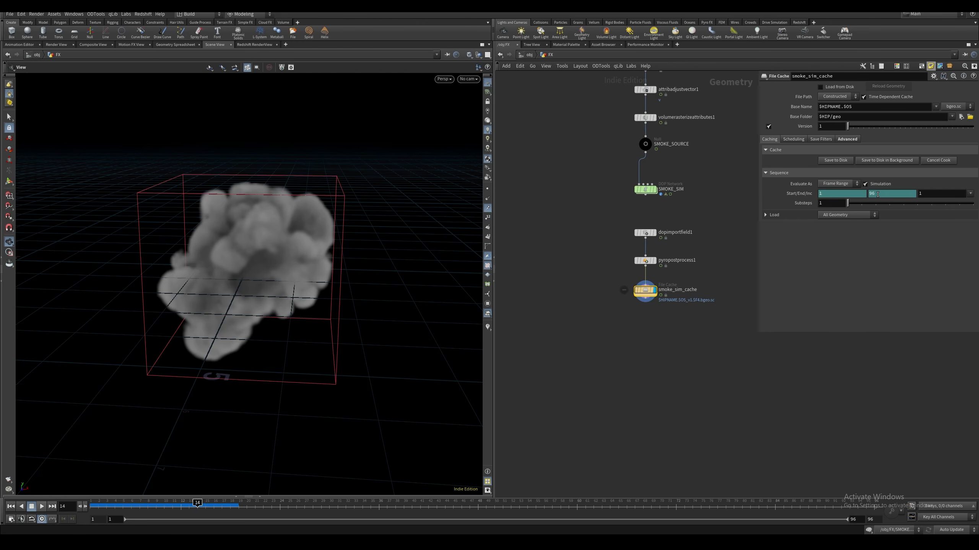
# Delete the channel on smoke_sim_cache's end frame and extend the cached range with 96+24 to frame 120
pyautogui.rightClick(877, 194)
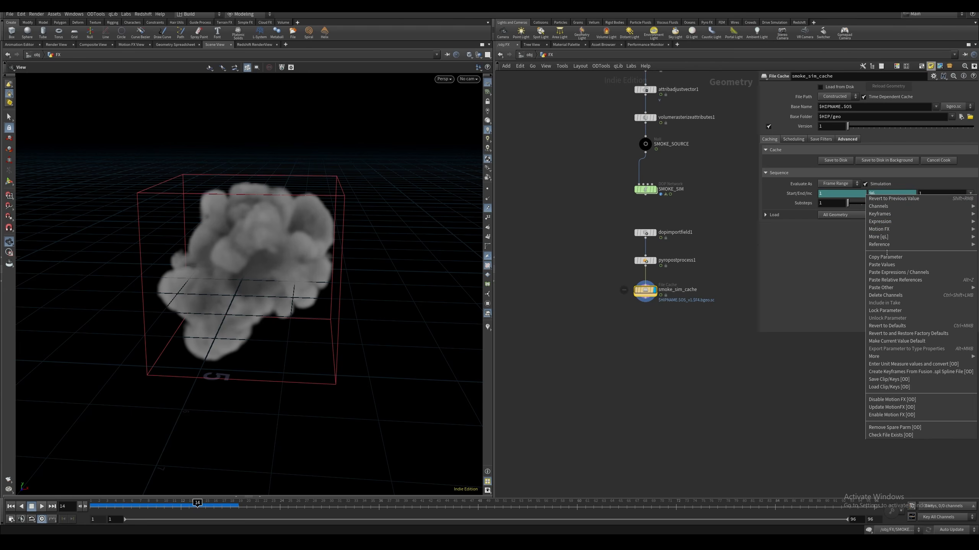
pyautogui.click(890, 295)
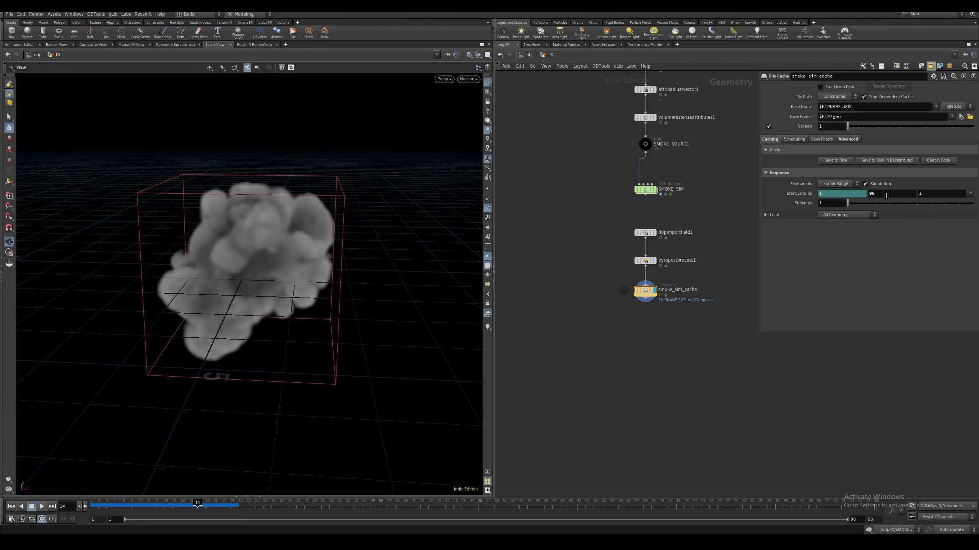
pyautogui.click(885, 194)
pyautogui.write('+')
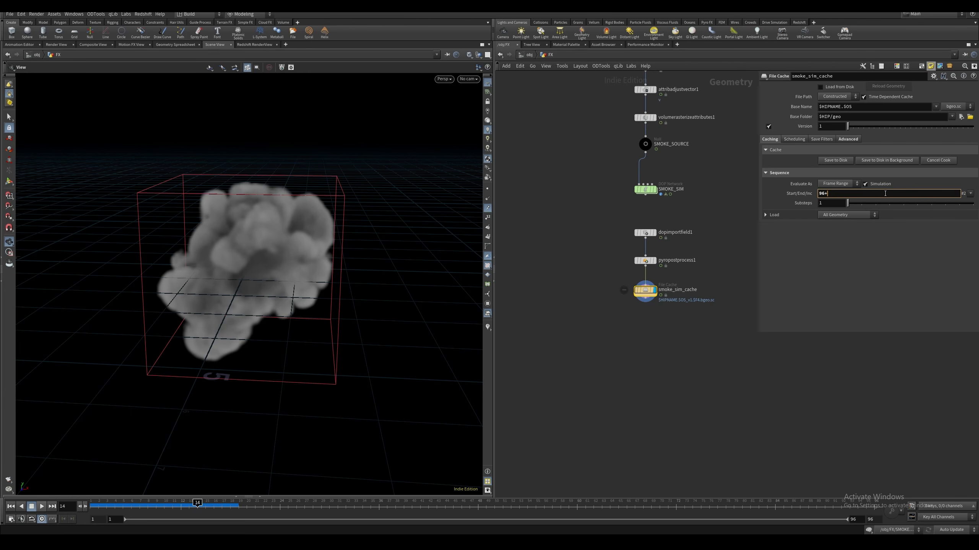
pyautogui.write('24')
pyautogui.press('Return')
pyautogui.click(790, 194)
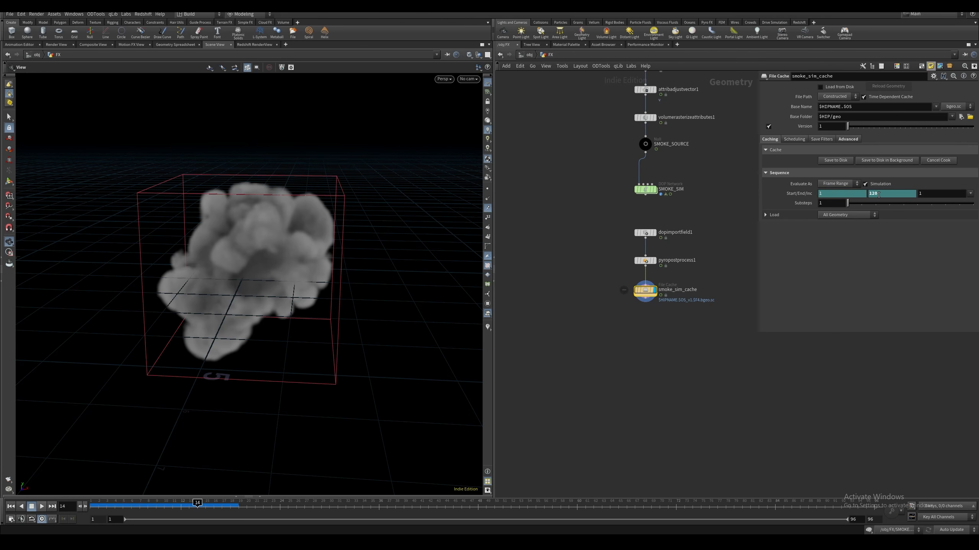
# Set the base folder of smoke_sim_cache to $HIP/Desktop/Magical Particles/ and save the simulation to disk
pyautogui.moveTo(711, 311); pyautogui.dragTo(720, 280, button='middle')
pyautogui.click(847, 139)
pyautogui.click(770, 139)
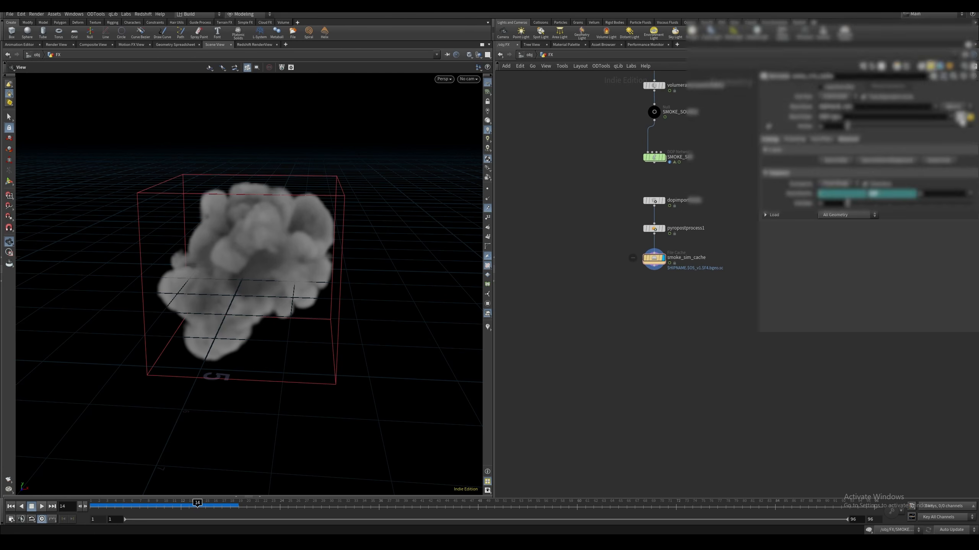
pyautogui.click(961, 117)
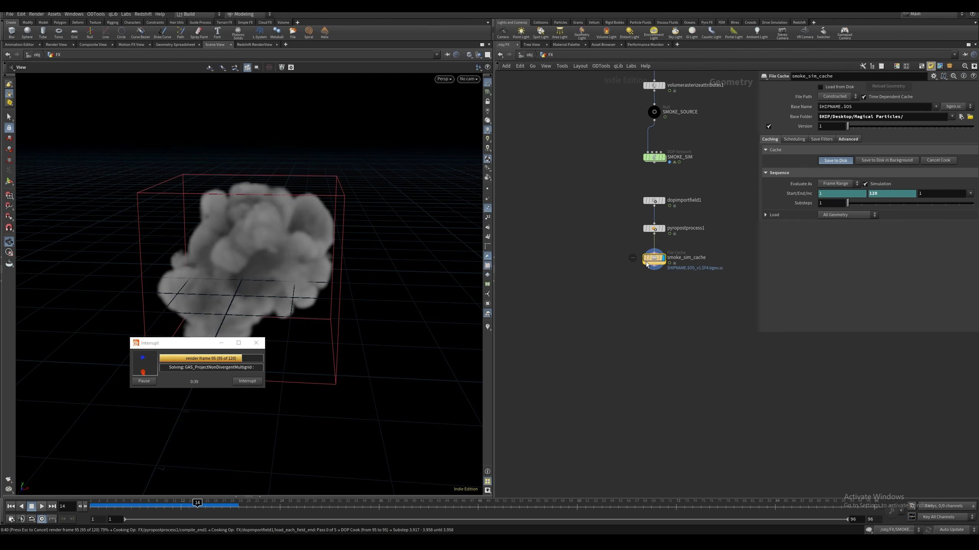
# Scrub and play the cached smoke simulation from disk to check its motion
pyautogui.moveTo(585, 276); pyautogui.dragTo(572, 251, button='middle')
pyautogui.moveTo(197, 504); pyautogui.dragTo(281, 497)
pyautogui.click(41, 509)
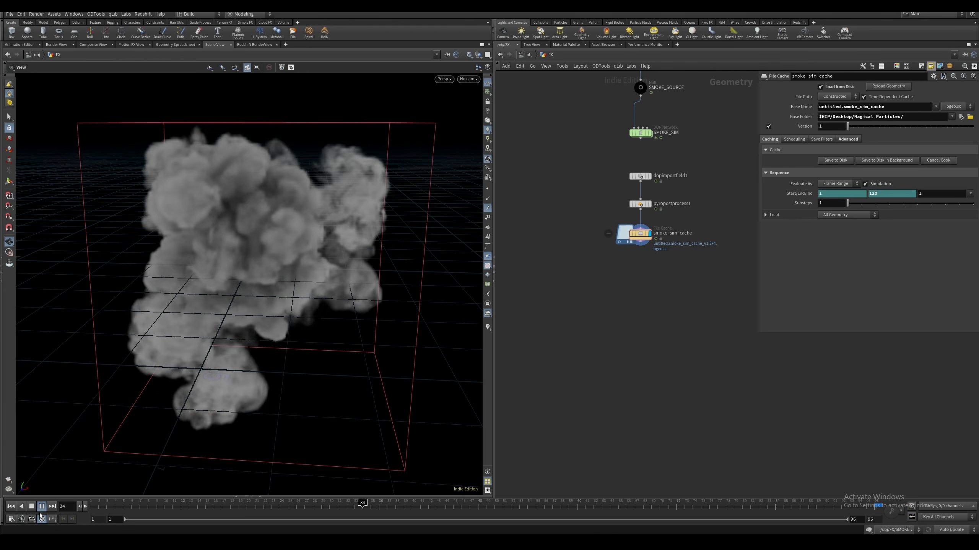
# Add a Time Shift node below smoke_sim_cache and display it
pyautogui.click(640, 247)
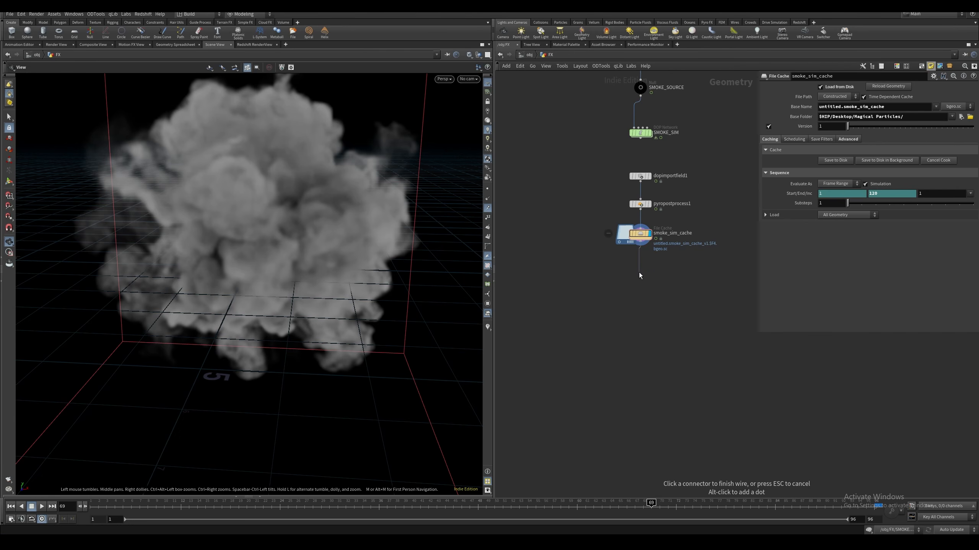
pyautogui.press('Tab')
pyautogui.write('time')
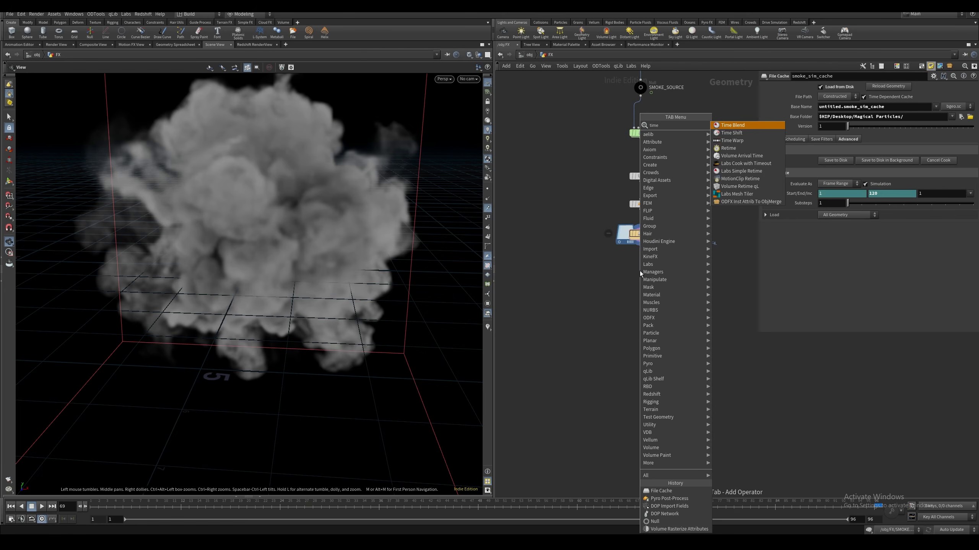
pyautogui.press('Down')
pyautogui.press('Return')
pyautogui.click(639, 270)
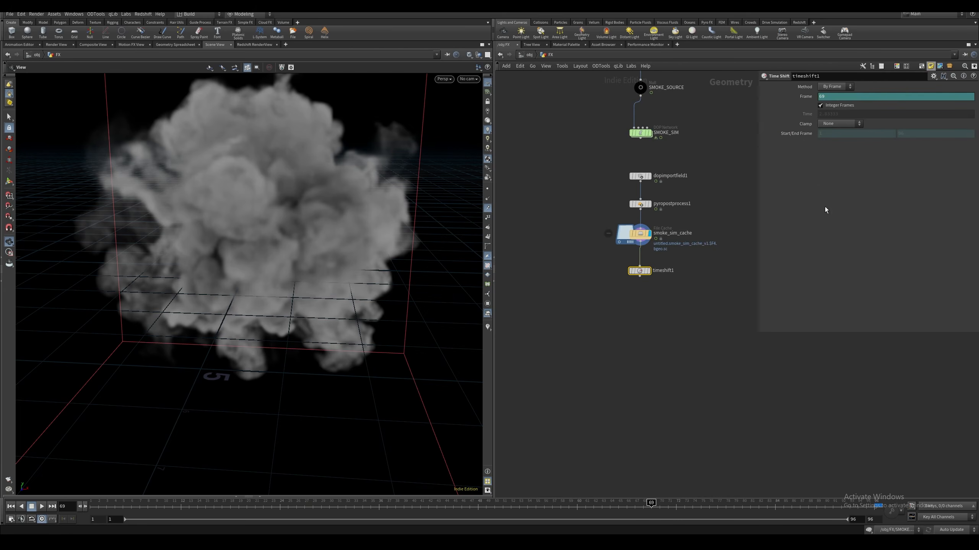
# Offset the Time Shift by setting its Frame expression to $F+12
pyautogui.click(806, 98)
pyautogui.click(846, 95)
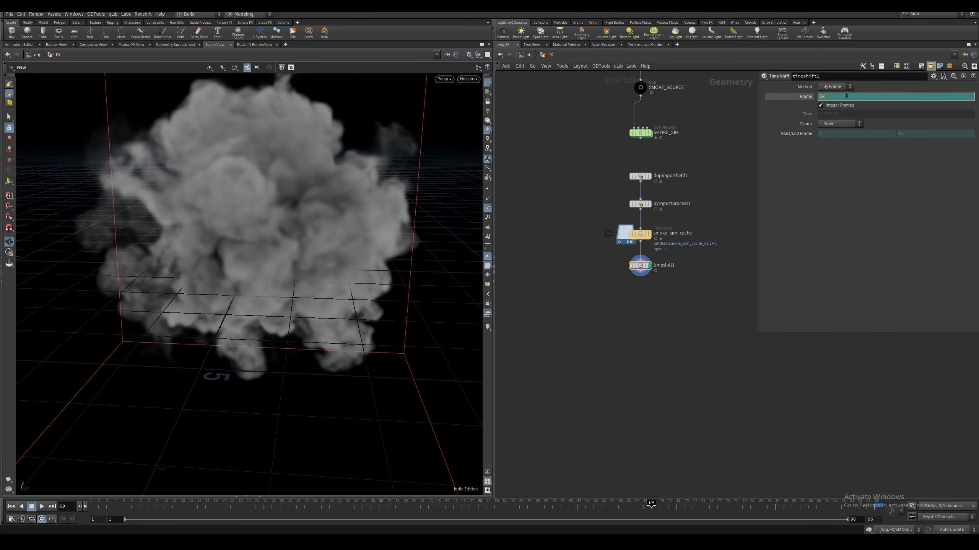
pyautogui.write('+12')
pyautogui.press('Return')
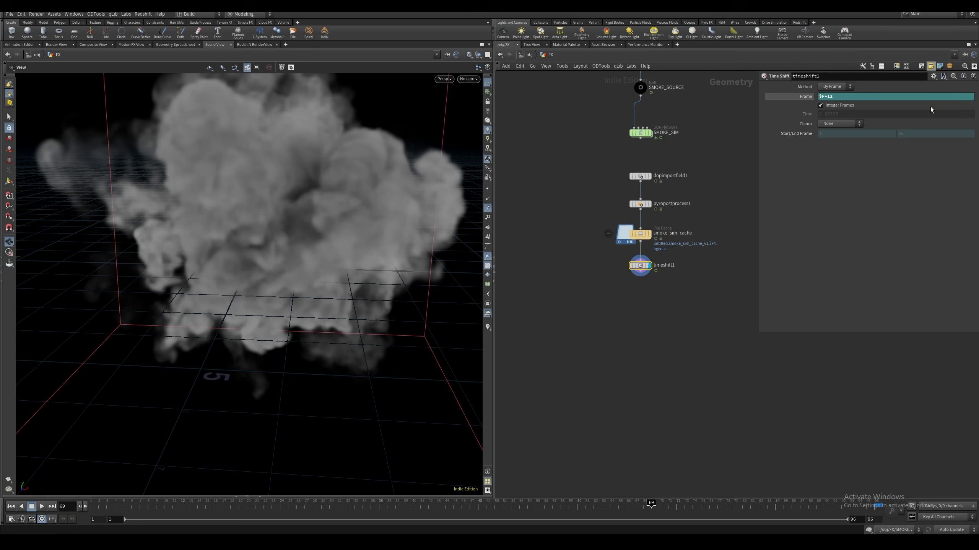
pyautogui.click(806, 97)
# Return the timeline to frame 1 to check how the time-shifted smoke starts
pyautogui.moveTo(594, 299); pyautogui.dragTo(666, 311, button='middle')
pyautogui.moveTo(631, 264); pyautogui.dragTo(605, 265, button='middle')
pyautogui.moveTo(565, 237); pyautogui.dragTo(605, 253, button='middle')
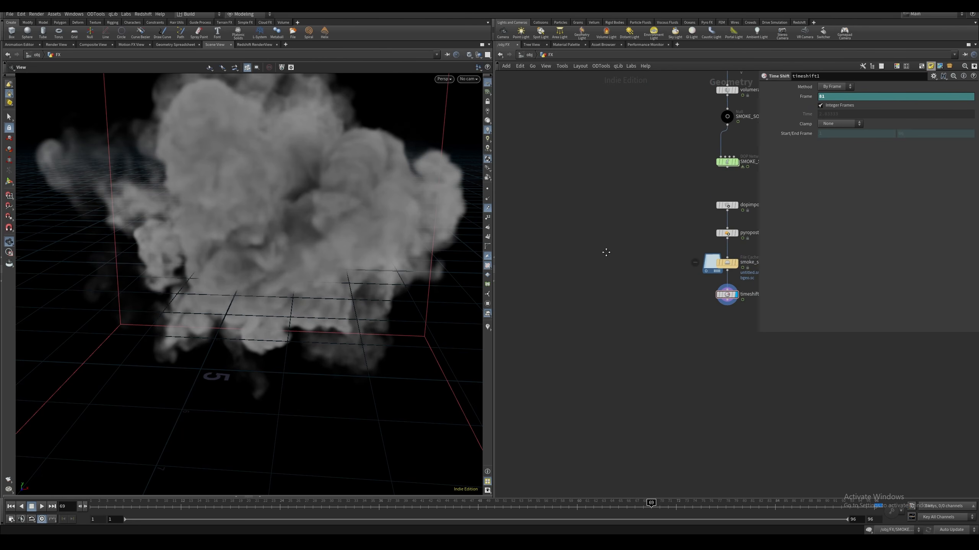
pyautogui.moveTo(635, 282); pyautogui.dragTo(581, 276, button='middle')
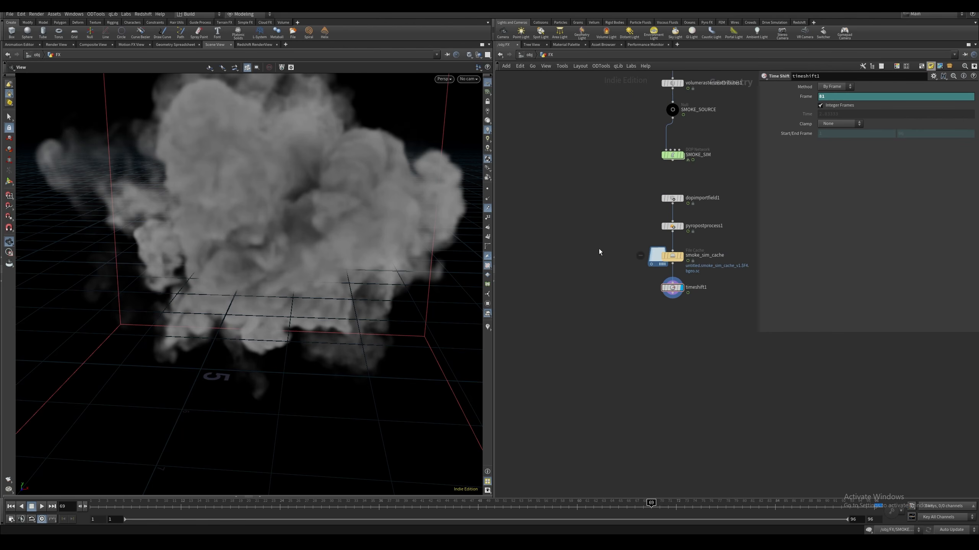
pyautogui.hotkey('ctrl', 'Up')
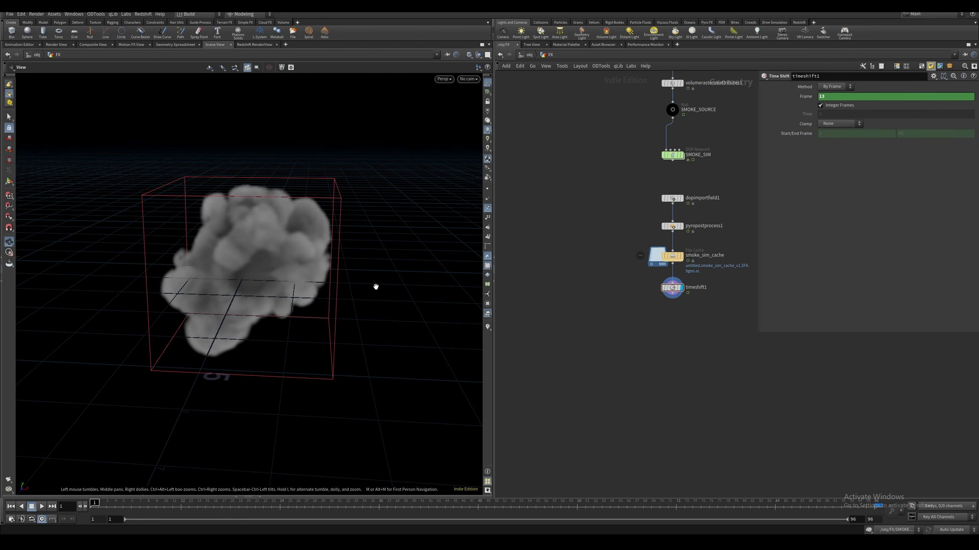
pyautogui.moveTo(600, 260); pyautogui.dragTo(628, 260, button='middle')
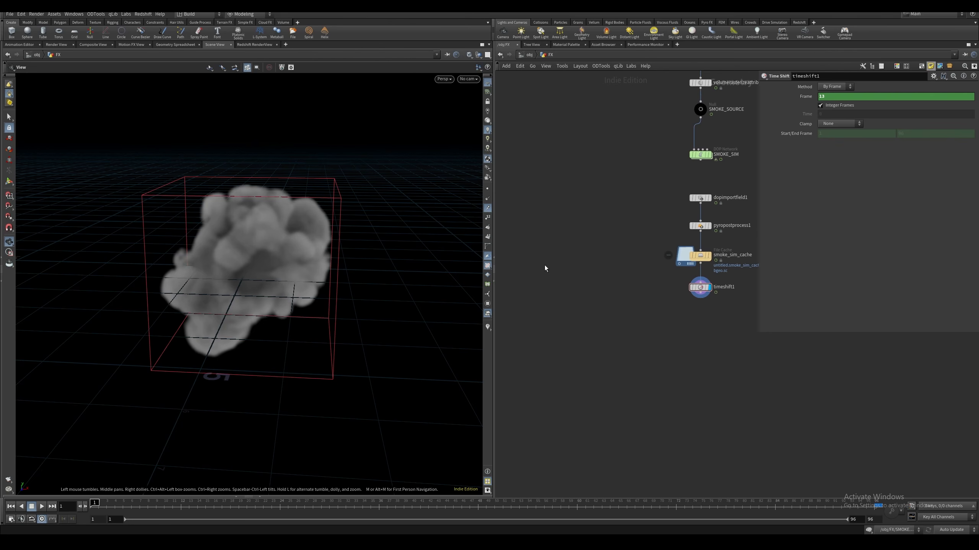
pyautogui.moveTo(560, 291); pyautogui.dragTo(573, 282, button='middle')
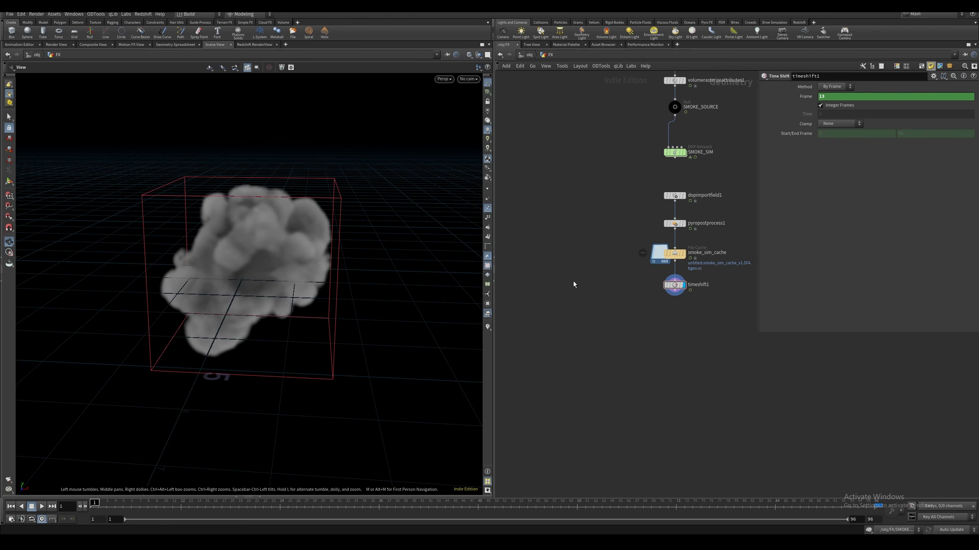
# Add a Null node below timeshift1, display it and name it VELOCITY_FIELD
pyautogui.moveTo(696, 264); pyautogui.dragTo(644, 247, button='middle')
pyautogui.click(623, 277)
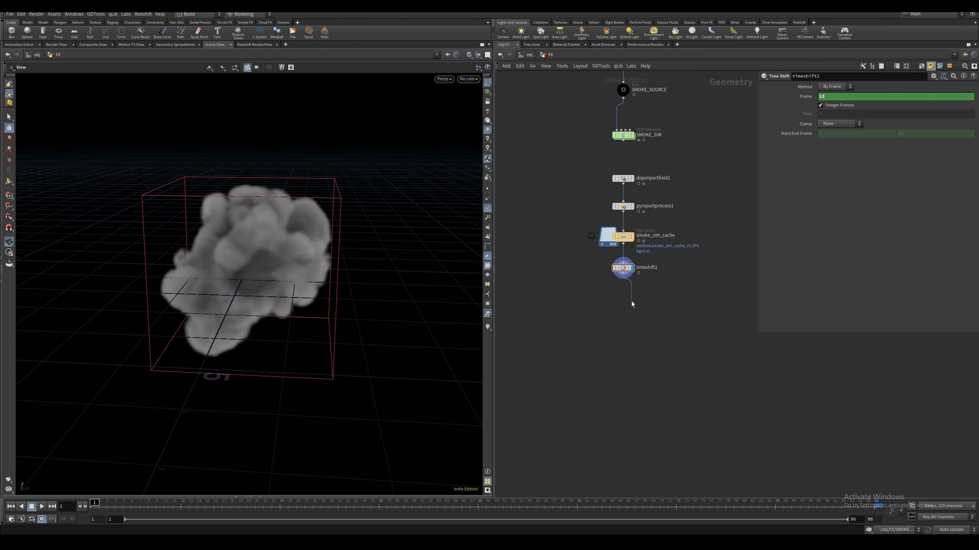
pyautogui.press('Tab')
pyautogui.write('null')
pyautogui.press('Return')
pyautogui.moveTo(624, 306); pyautogui.dragTo(623, 308)
pyautogui.click(638, 307)
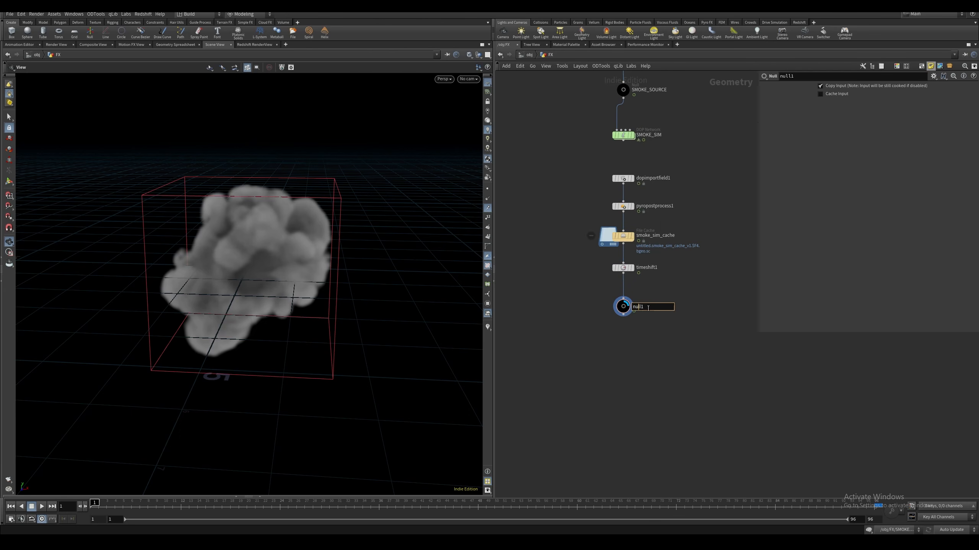
pyautogui.write('VELOCITY_FIELD')
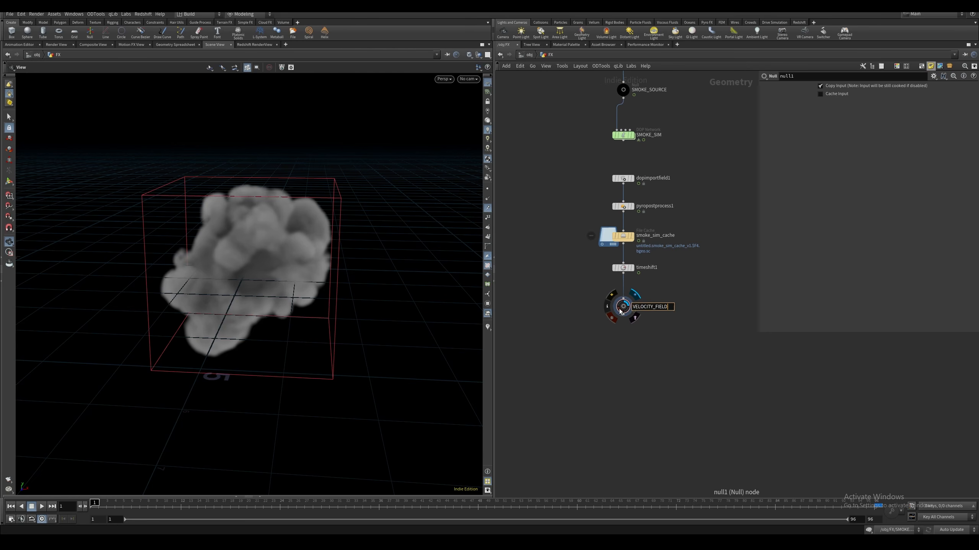
pyautogui.press('Return')
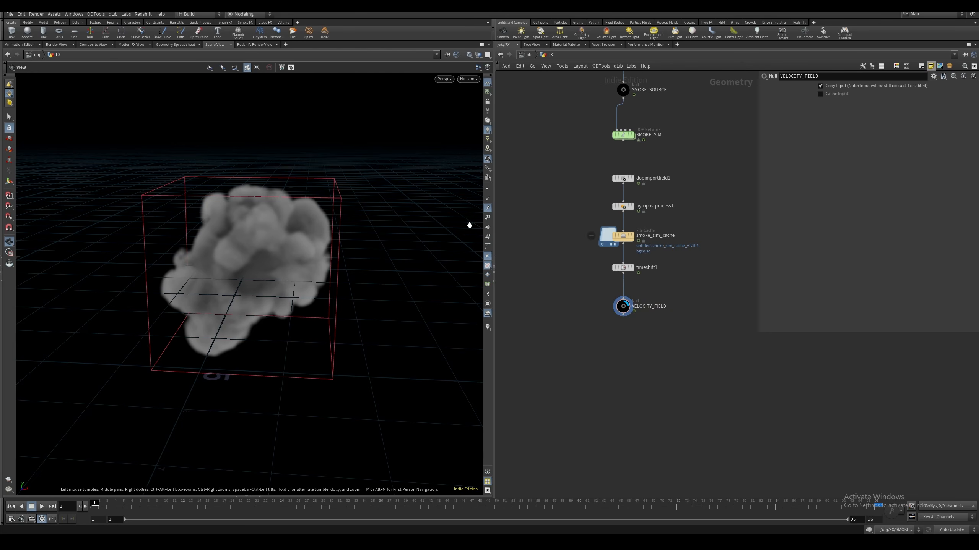
# Duplicate the source sphere beside the smoke cache chain and set the copy's Uniform Scale to 0.9
pyautogui.moveTo(549, 232); pyautogui.dragTo(595, 216, button='middle')
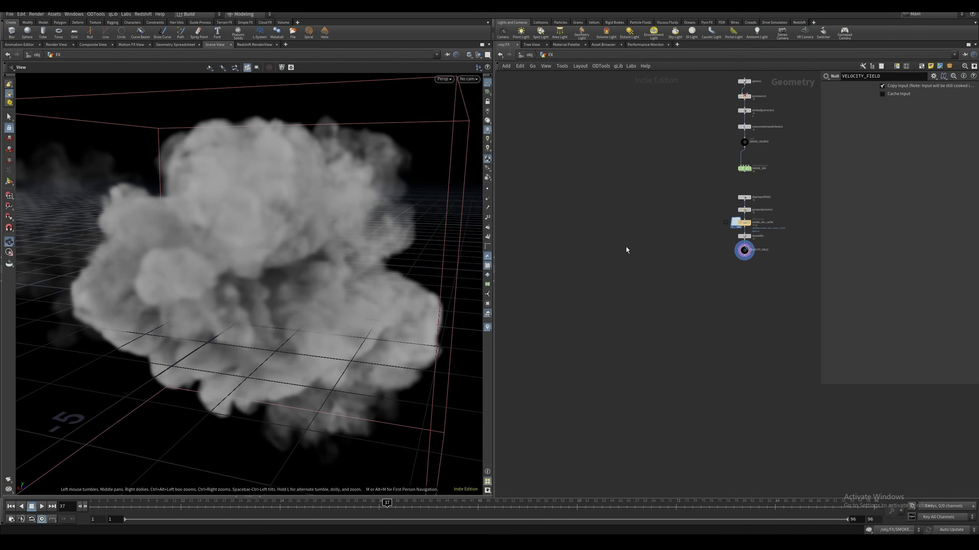
pyautogui.click(736, 94)
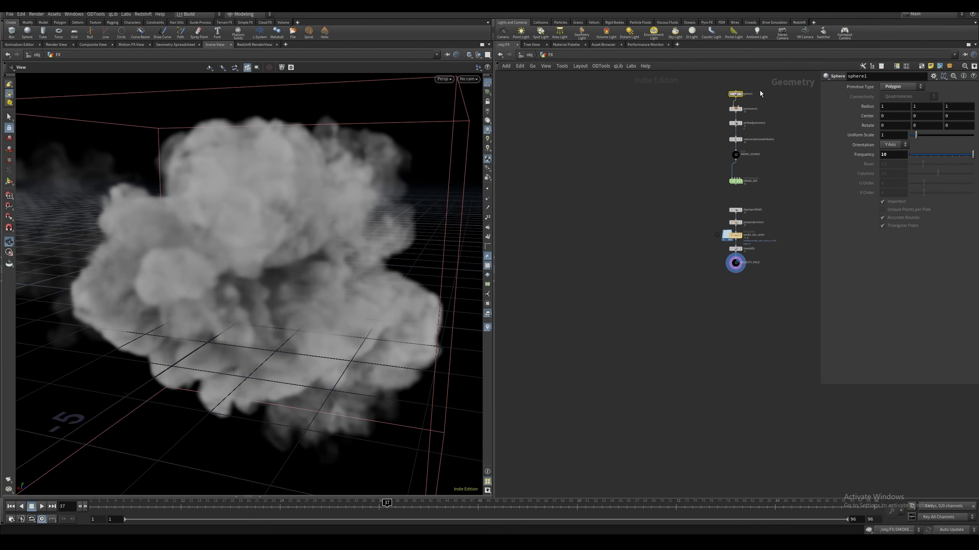
pyautogui.hotkey('ctrl', 'c')
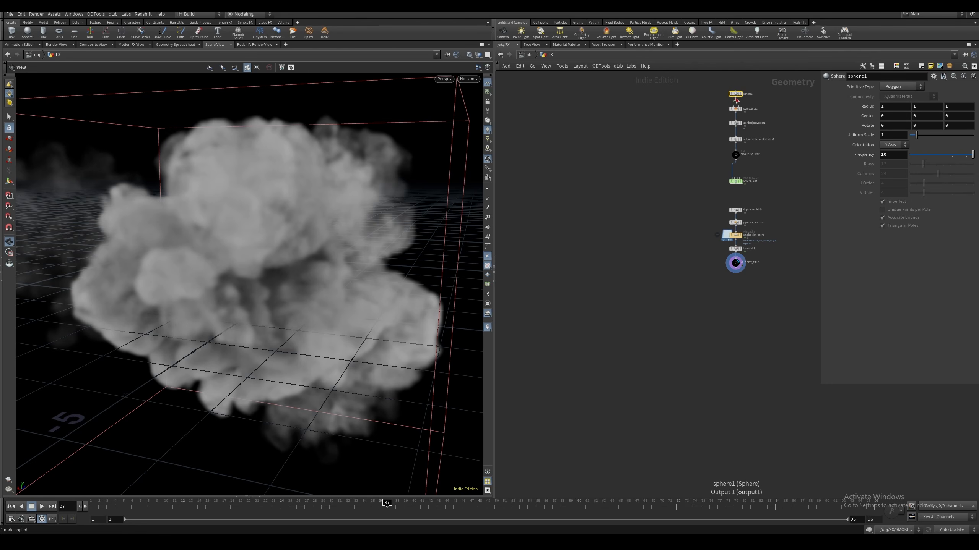
pyautogui.hotkey('ctrl', 'v')
pyautogui.click(662, 264)
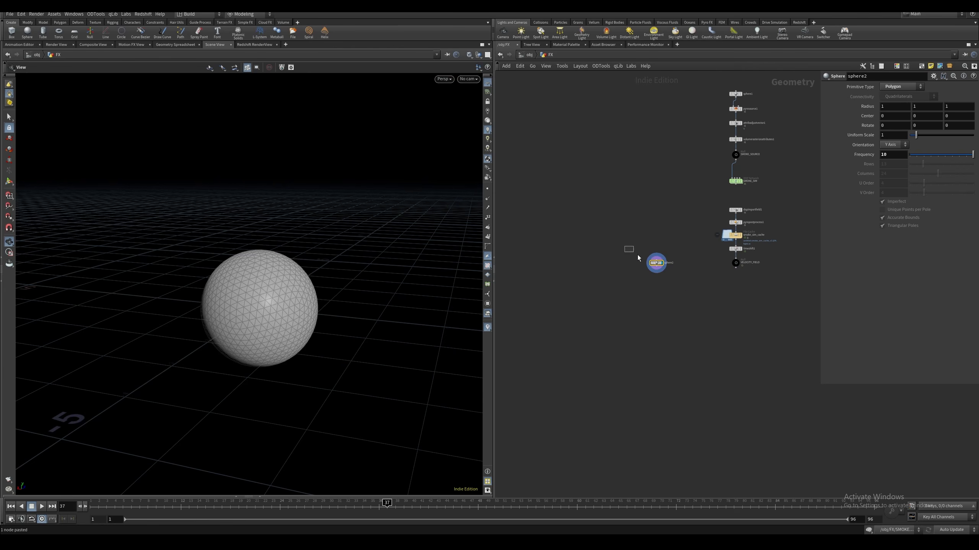
pyautogui.click(895, 134)
pyautogui.write('.9')
pyautogui.press('Return')
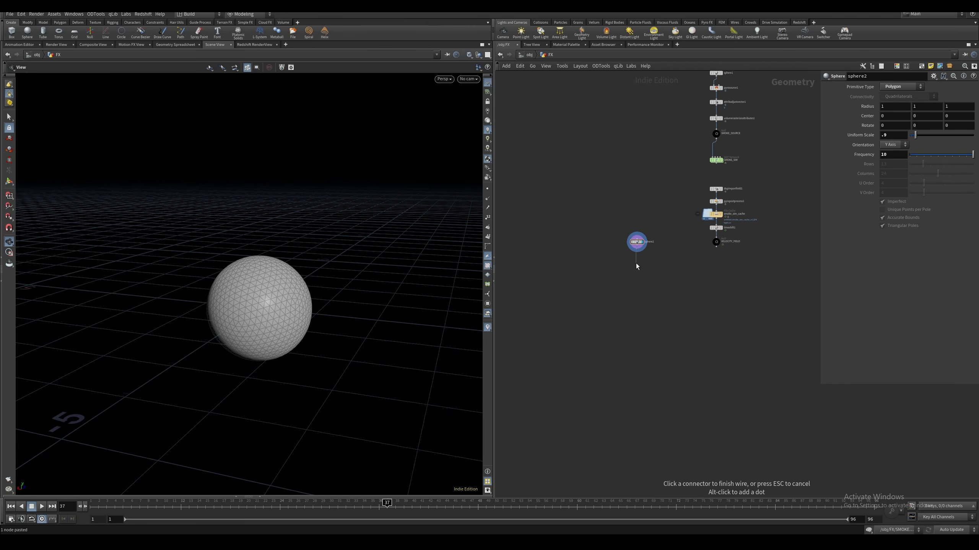
# Add a VDB from Polygons node below the copied sphere
pyautogui.press('Tab')
pyautogui.write('vdb')
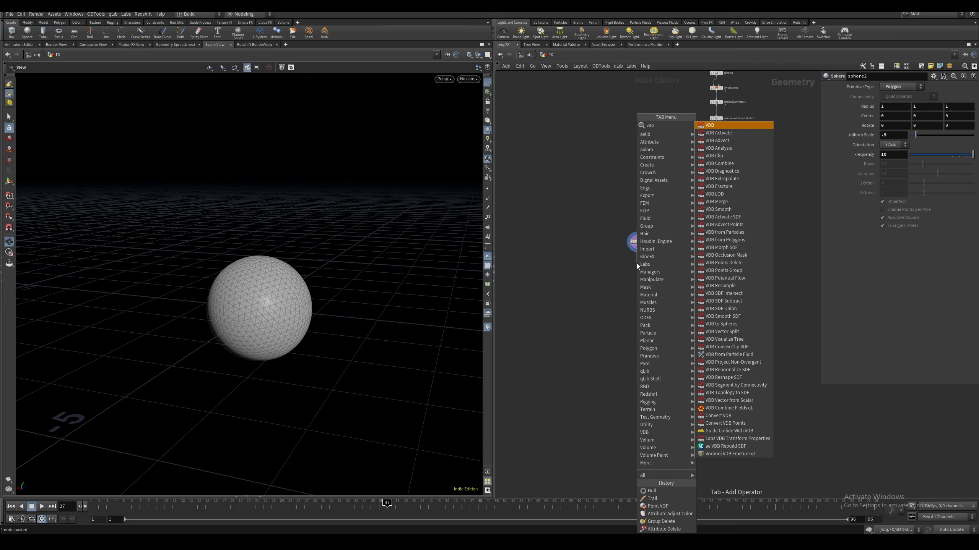
pyautogui.write(' from')
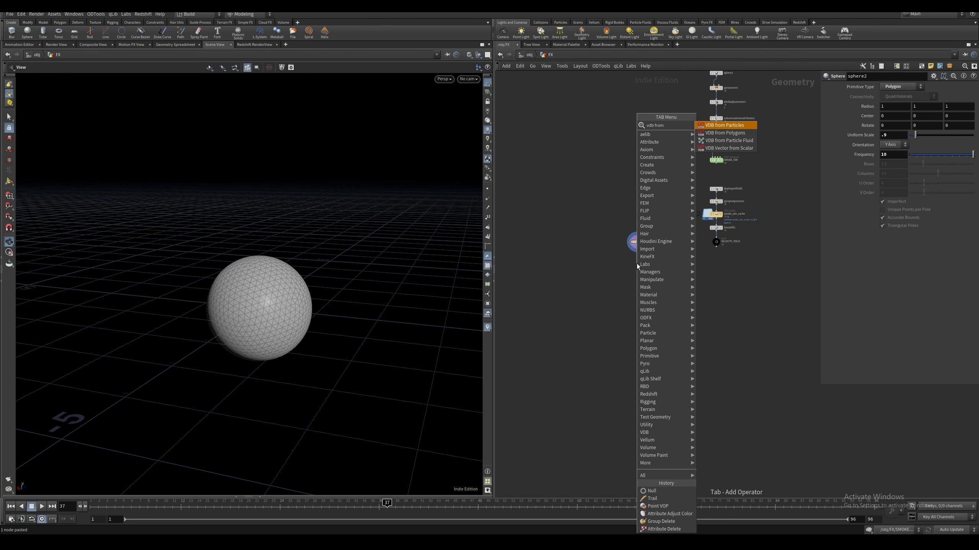
pyautogui.press('Down')
pyautogui.press('Return')
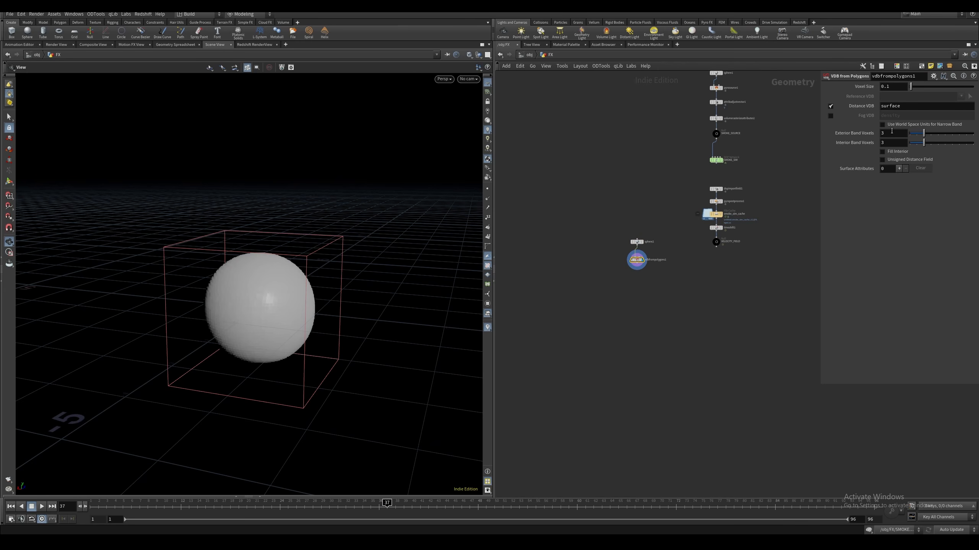
# Make the VDB output a density fog volume instead of a distance VDB, with Voxel Size 0.025
pyautogui.click(830, 116)
pyautogui.click(830, 106)
pyautogui.click(893, 86)
pyautogui.press('BackSpace')
pyautogui.write('02')
pyautogui.press('Return')
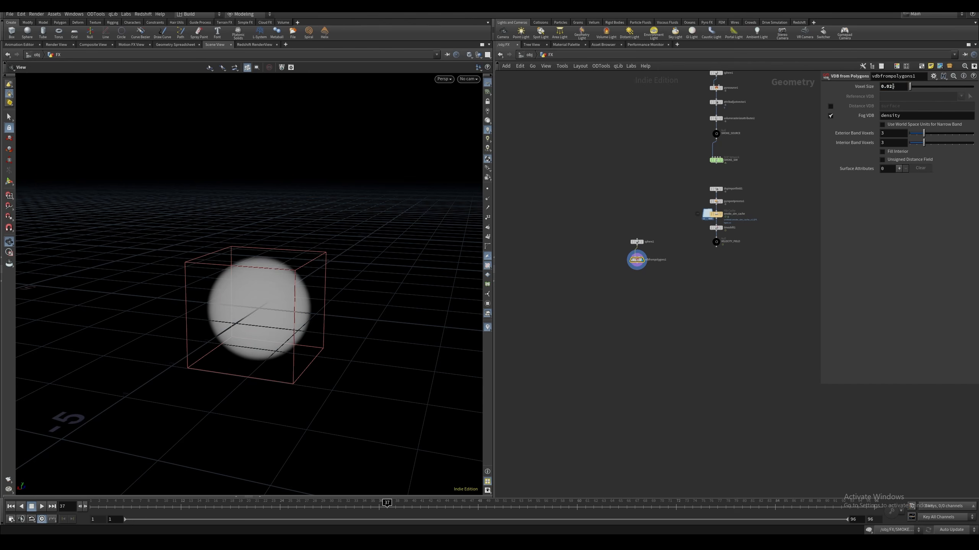
# Scatter 20000 points in the fog volume without relax iterations and display particles as pixels
pyautogui.press('Tab')
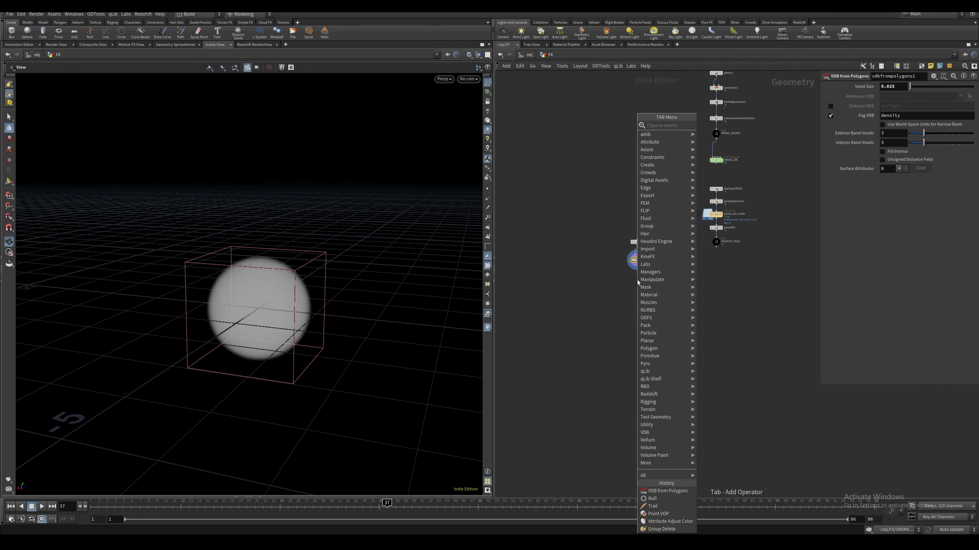
pyautogui.press('Escape')
pyautogui.click(637, 280)
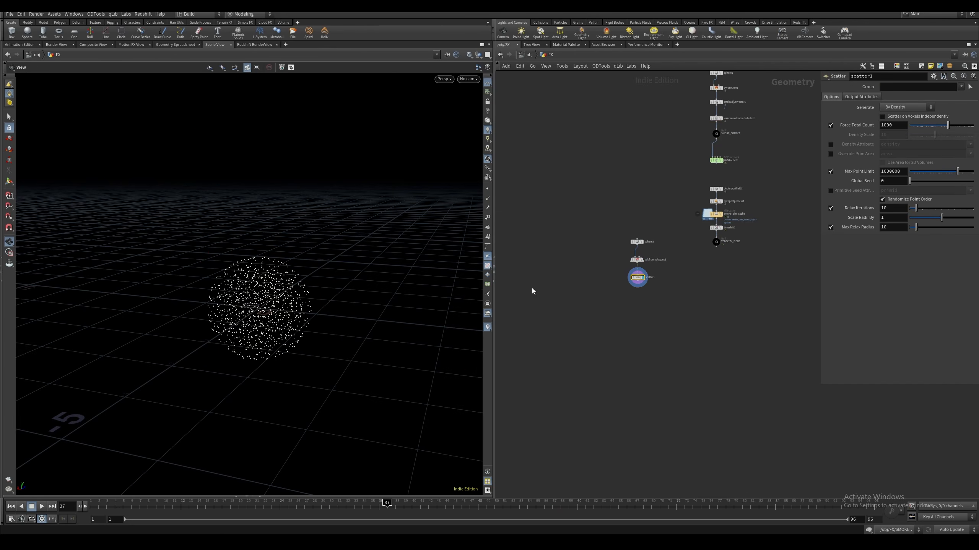
pyautogui.click(831, 209)
pyautogui.moveTo(898, 126); pyautogui.dragTo(839, 127)
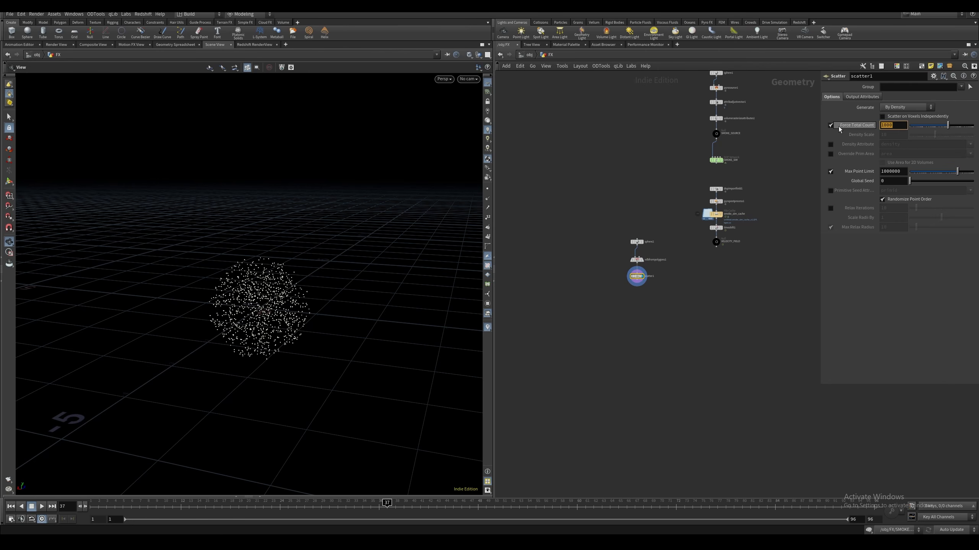
pyautogui.write('20000')
pyautogui.press('Return')
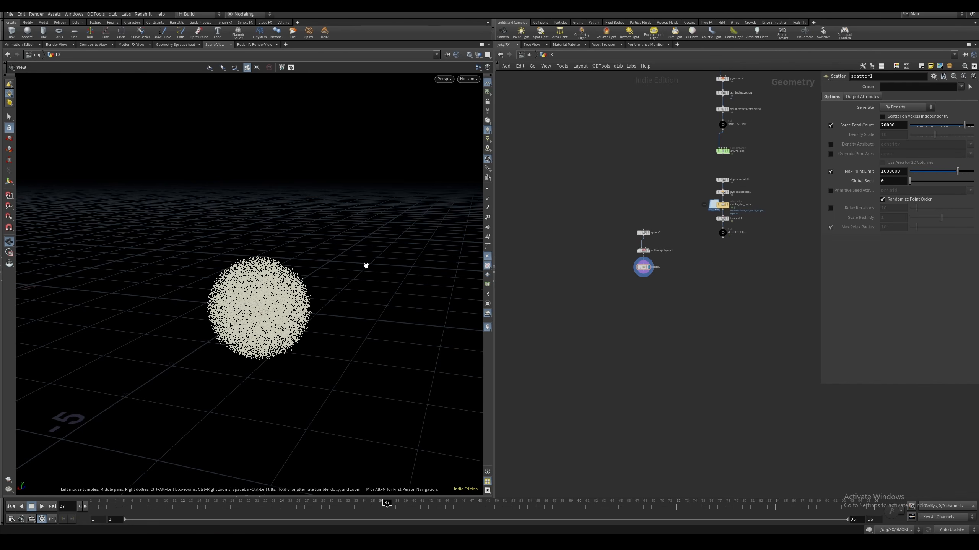
pyautogui.rightClick(487, 161)
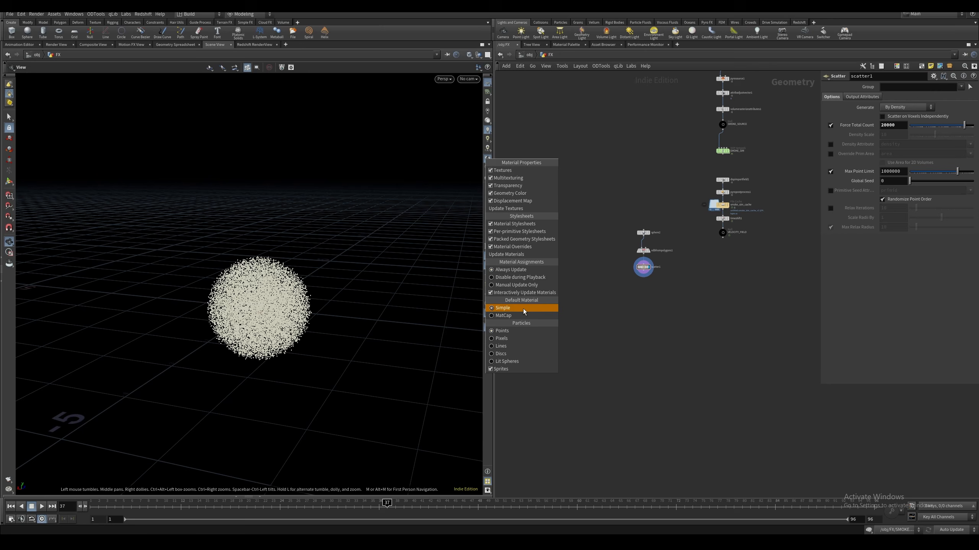
pyautogui.click(504, 340)
# Add a Point VOP below the Scatter node and enter its network
pyautogui.press('Tab')
pyautogui.moveTo(663, 289)
pyautogui.write('point v')
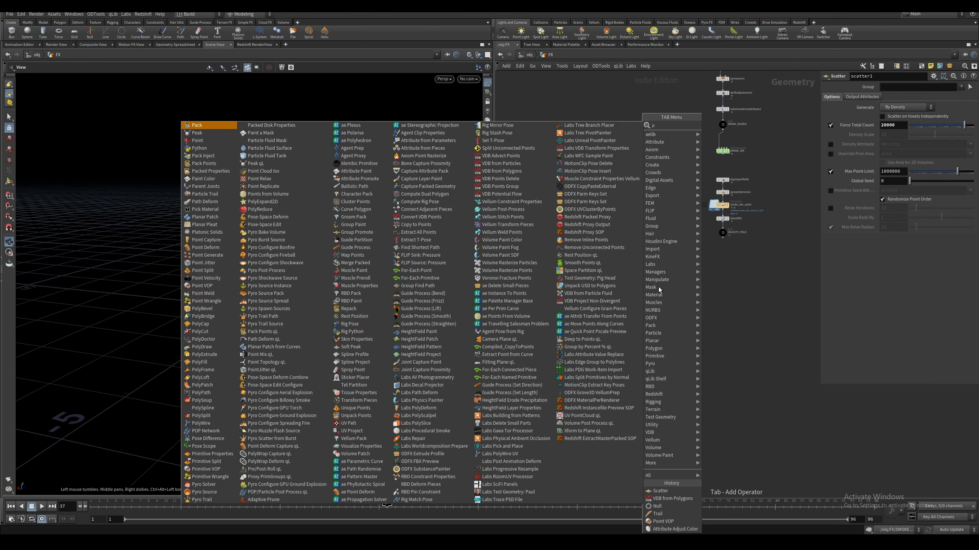
pyautogui.press('Return')
pyautogui.press('Return')
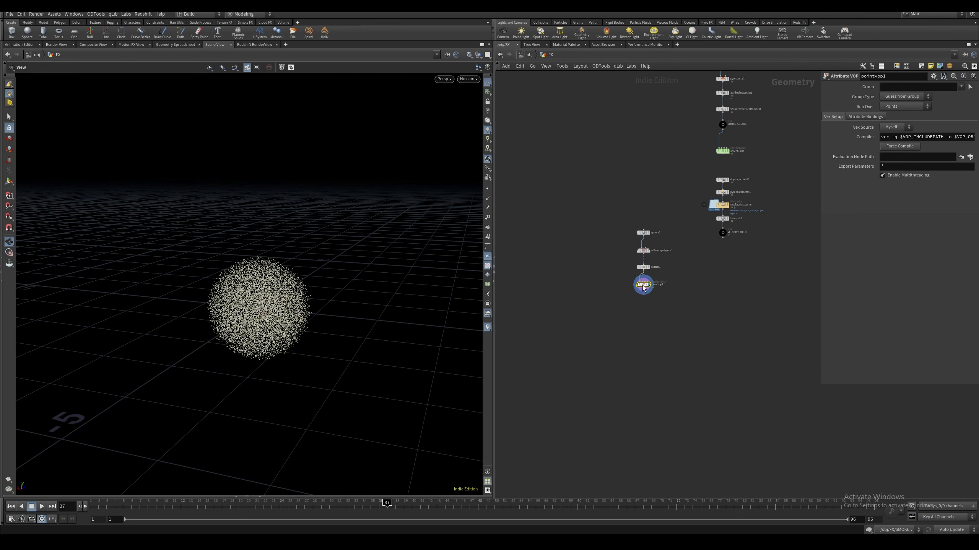
pyautogui.doubleClick(642, 286)
# Feed the global P and Time outputs into a new Vector to Vector4 node
pyautogui.moveTo(647, 275); pyautogui.dragTo(634, 271, button='middle')
pyautogui.click(589, 253)
pyautogui.keyDown('shift'); pyautogui.click(590, 297); pyautogui.keyUp('shift')
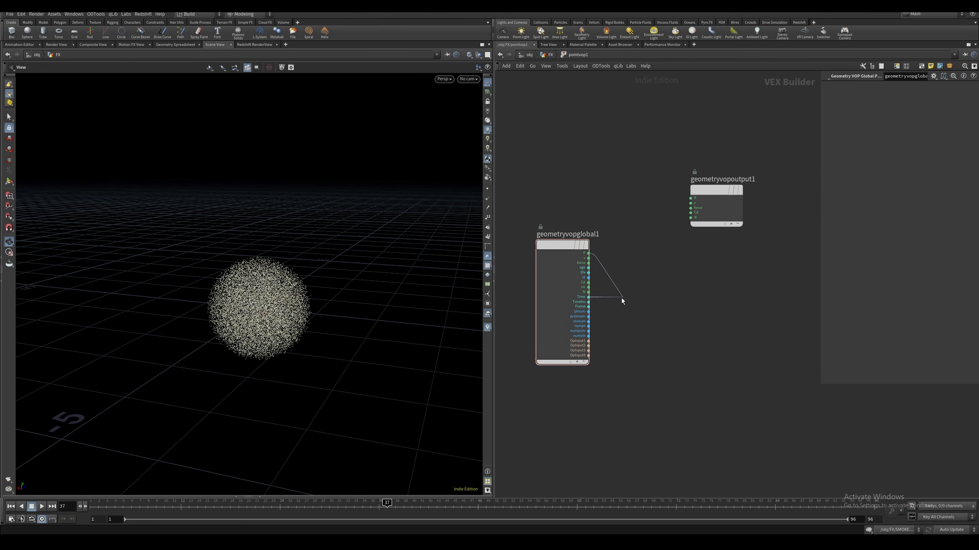
pyautogui.press('Tab')
pyautogui.write('vtv')
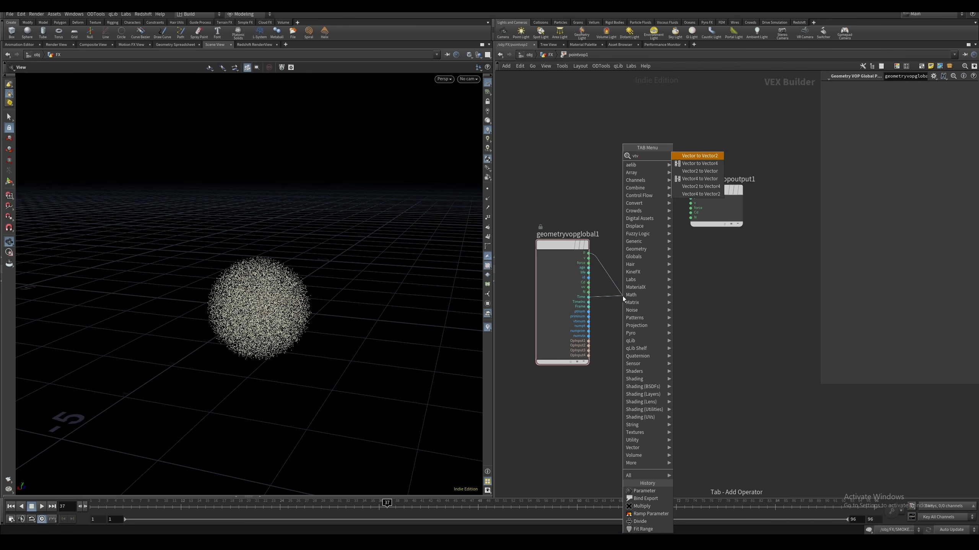
pyautogui.write('4')
pyautogui.press('Return')
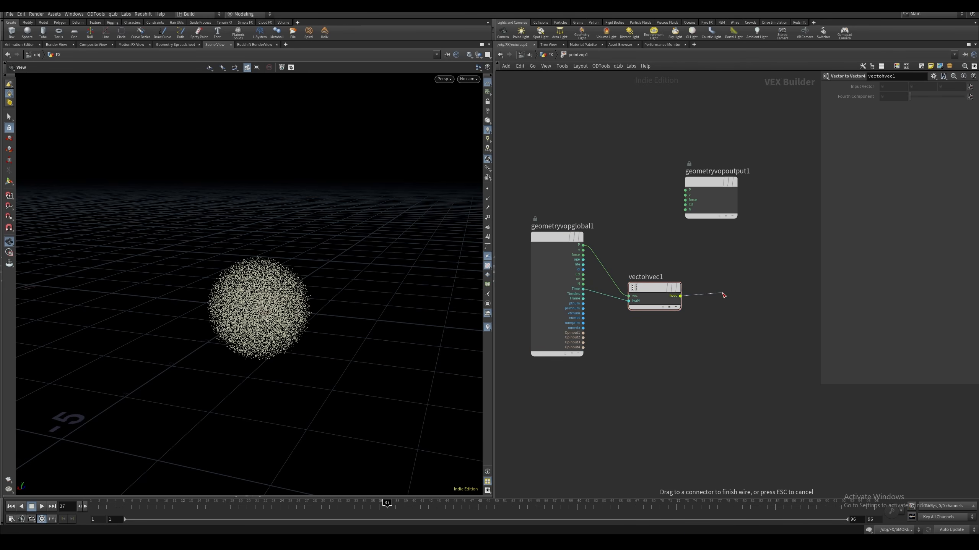
# Add an Anti-Aliased Flow Noise fed by the Vector4 output and connect its noise to the Cd output
pyautogui.press('Tab')
pyautogui.write('anti')
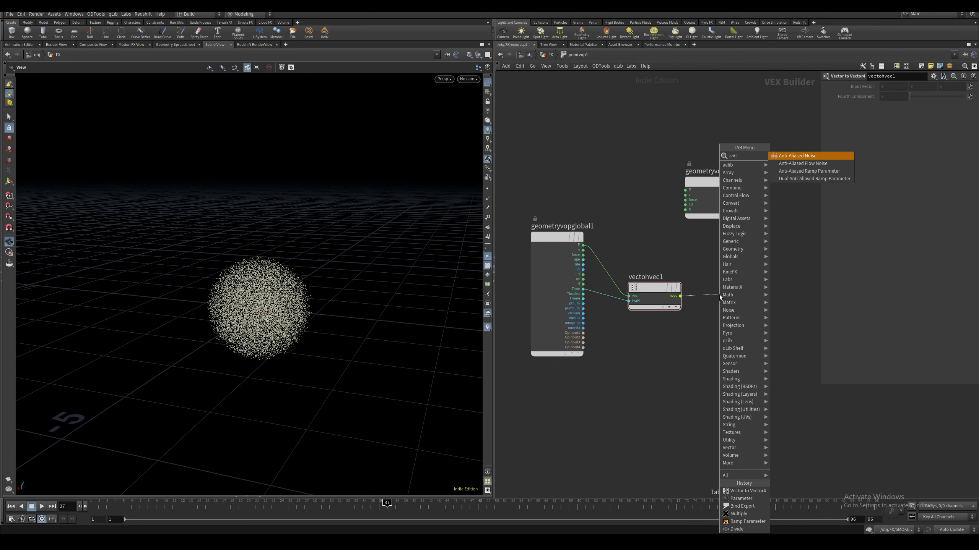
pyautogui.press('Down')
pyautogui.press('Return')
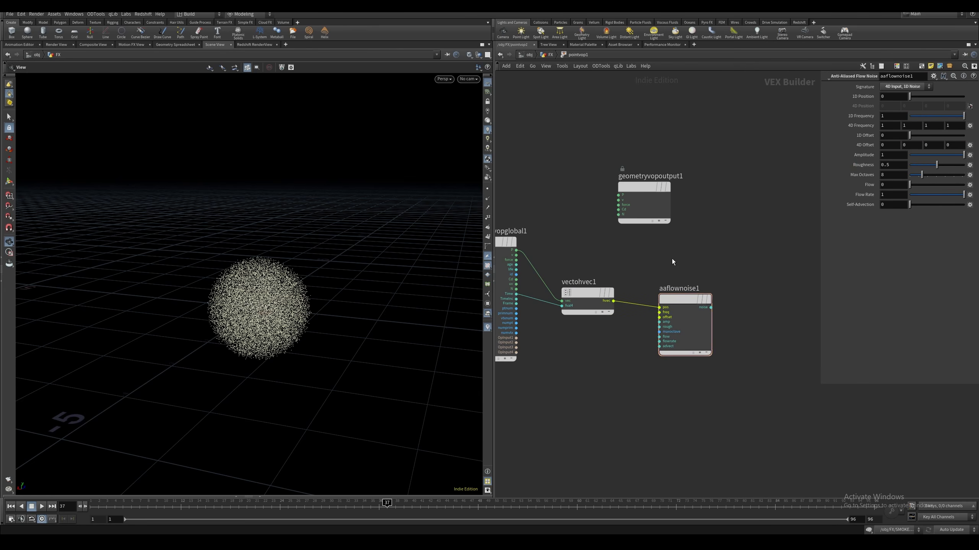
pyautogui.moveTo(671, 292); pyautogui.dragTo(779, 243)
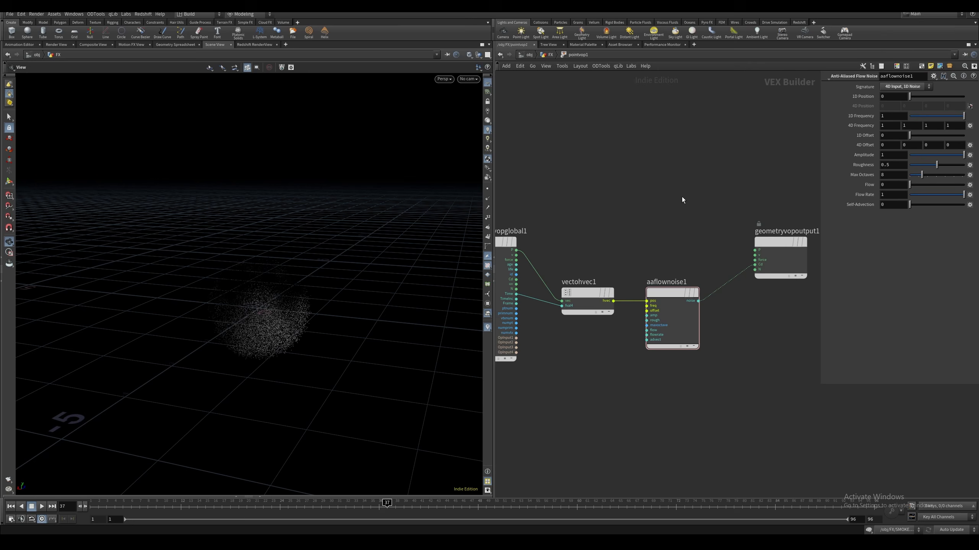
# Play the animation to check how the noise colours the scattered points
pyautogui.hotkey('ctrl', 'Up')
pyautogui.press('Up')
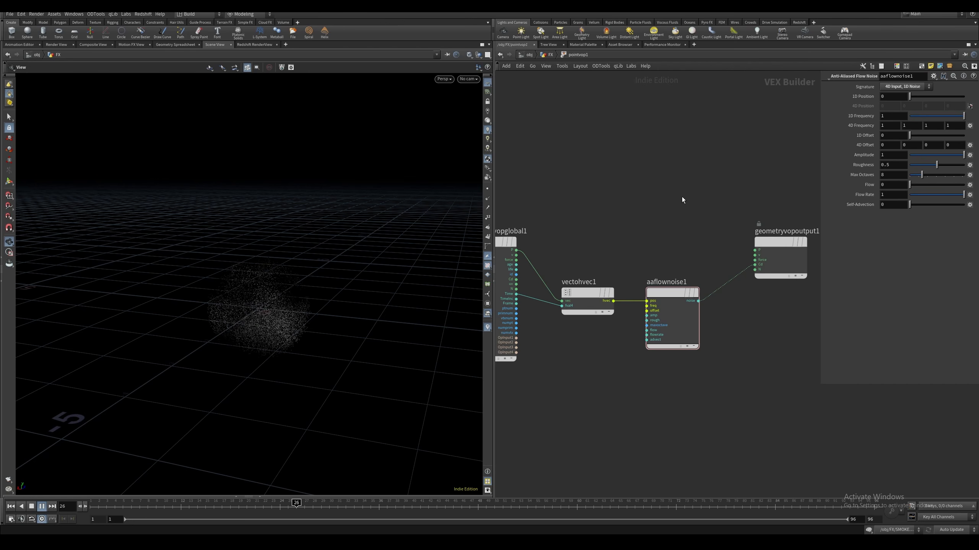
pyautogui.press('Up')
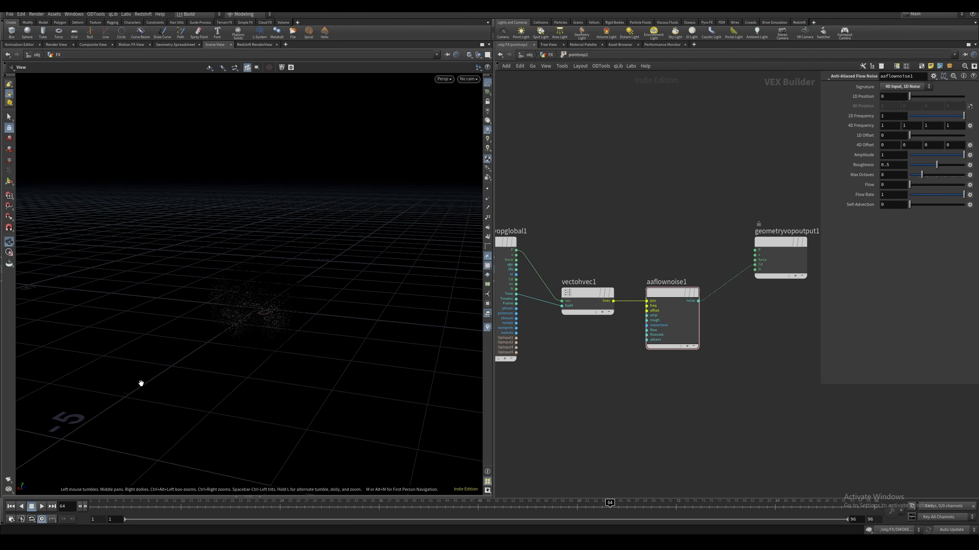
# Set the first three 4D Frequency components of the flow noise to 2.5
pyautogui.click(678, 293)
pyautogui.moveTo(885, 127); pyautogui.dragTo(816, 130)
pyautogui.write('2.5')
pyautogui.press('Tab')
pyautogui.write('2.5')
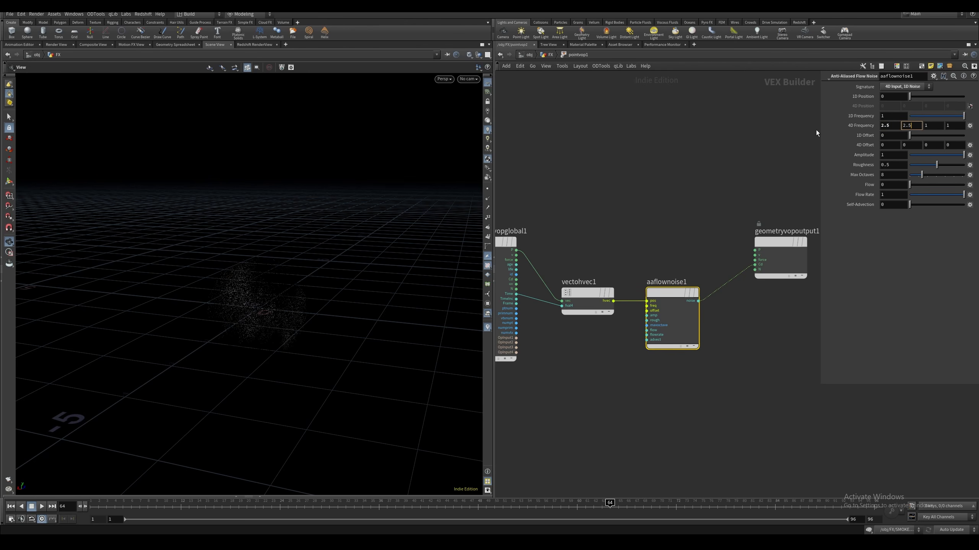
pyautogui.press('Tab')
pyautogui.write('2.5')
pyautogui.press('Return')
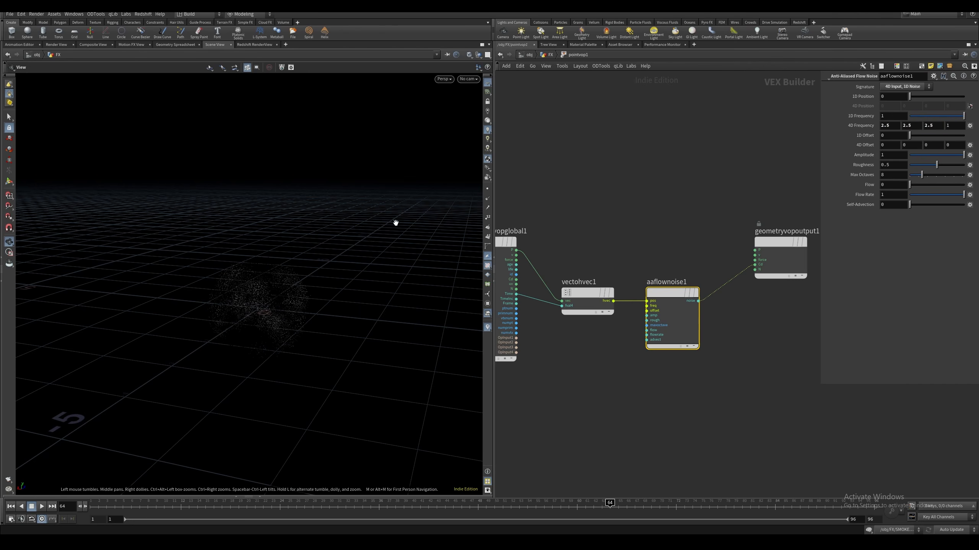
# Set the fourth 4D Frequency component of the noise to 1.5 and play the animation to check it
pyautogui.click(948, 127)
pyautogui.write('.5')
pyautogui.press('Return')
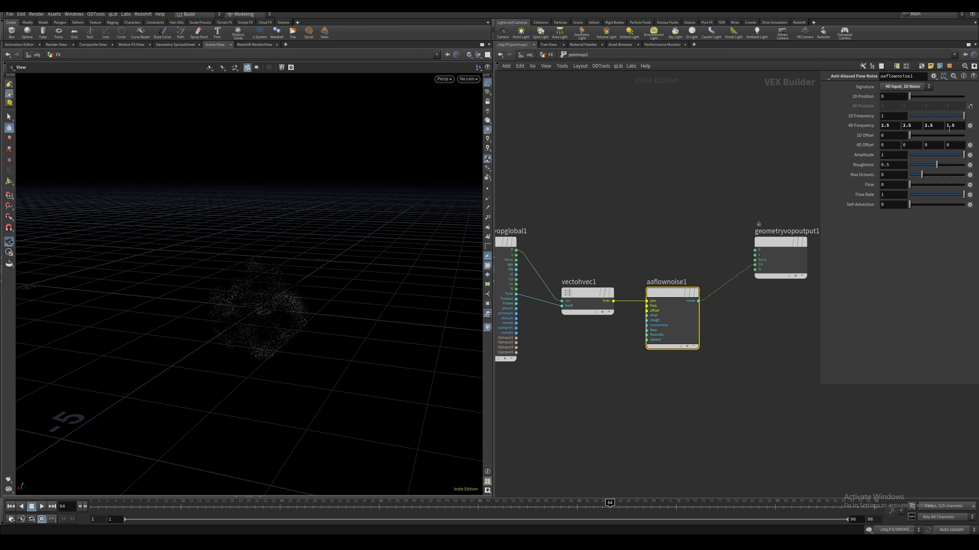
pyautogui.click(42, 507)
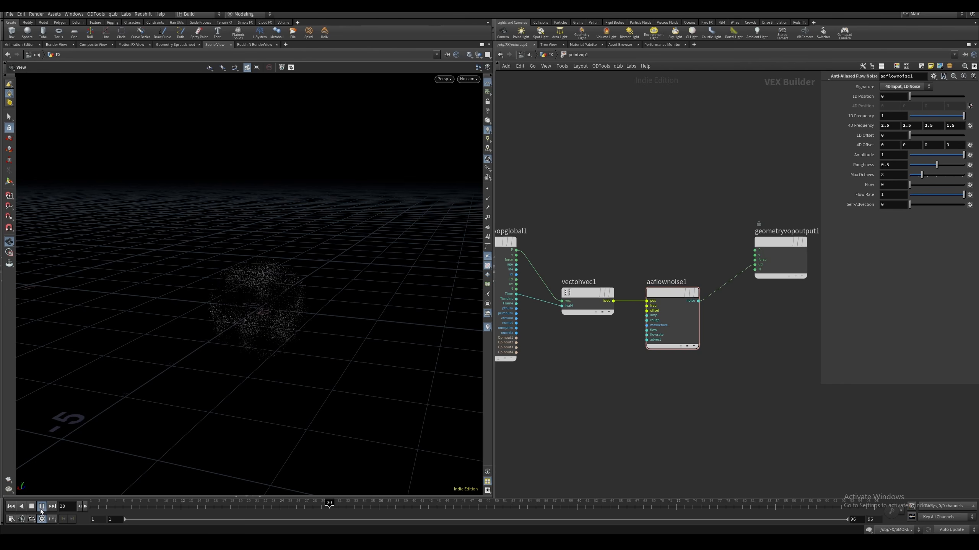
pyautogui.click(42, 506)
# Insert a Fit Range node between the flow noise and the Cd output, aligned beside the noise node
pyautogui.moveTo(717, 295); pyautogui.dragTo(627, 304, button='middle')
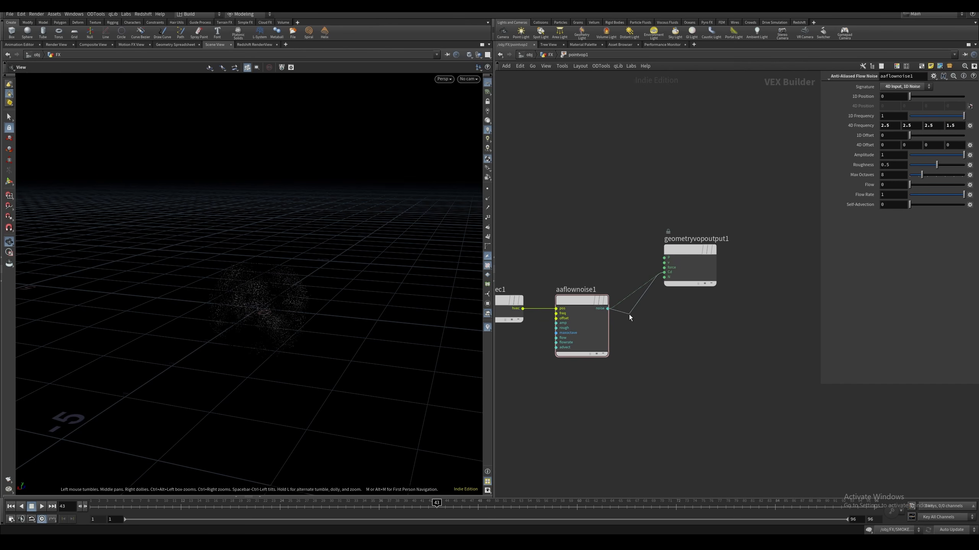
pyautogui.click(628, 315)
pyautogui.write('fit')
pyautogui.press('Return')
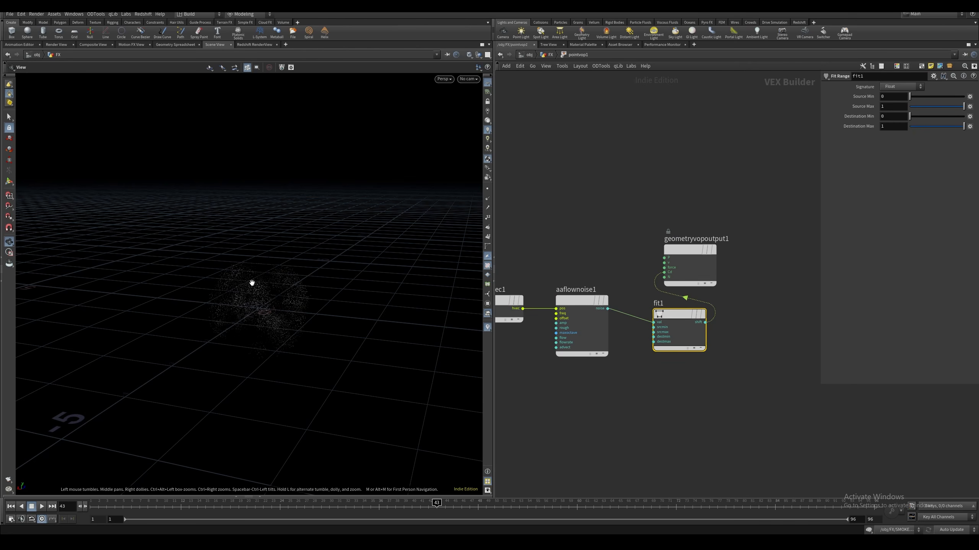
pyautogui.moveTo(686, 316); pyautogui.dragTo(669, 302)
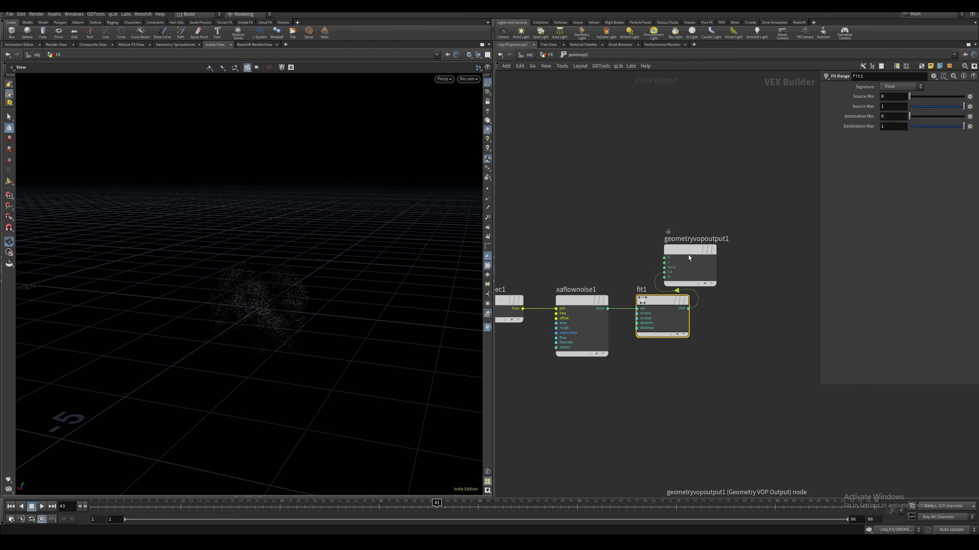
# Move the geometry output node away from the Fit Range node and set the fit's Source Min to -0.05
pyautogui.moveTo(688, 255); pyautogui.dragTo(777, 264)
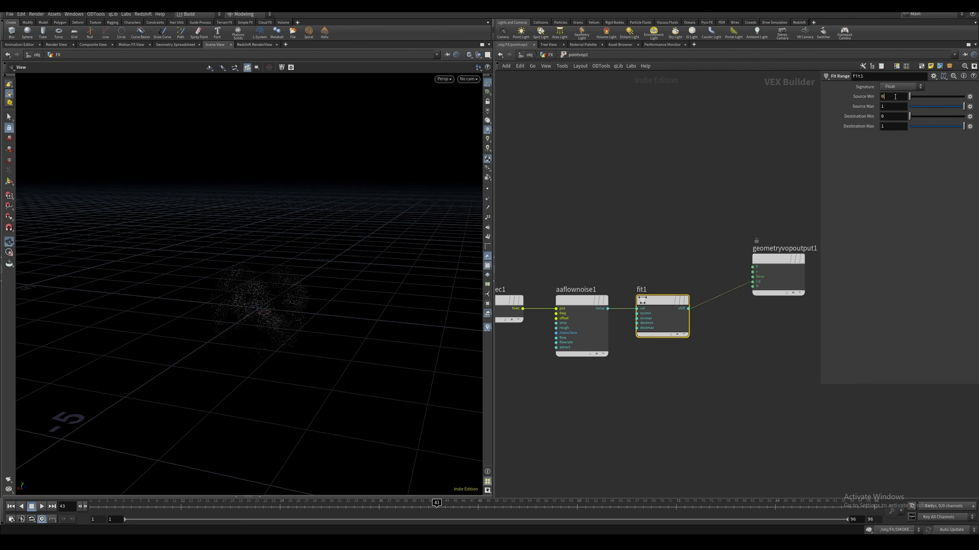
pyautogui.press('BackSpace')
pyautogui.write('-.05')
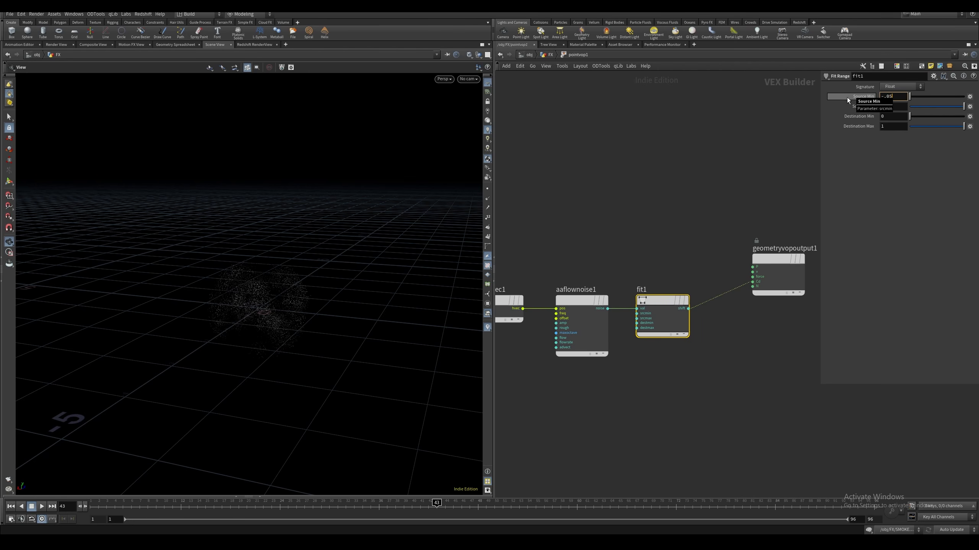
pyautogui.press('Return')
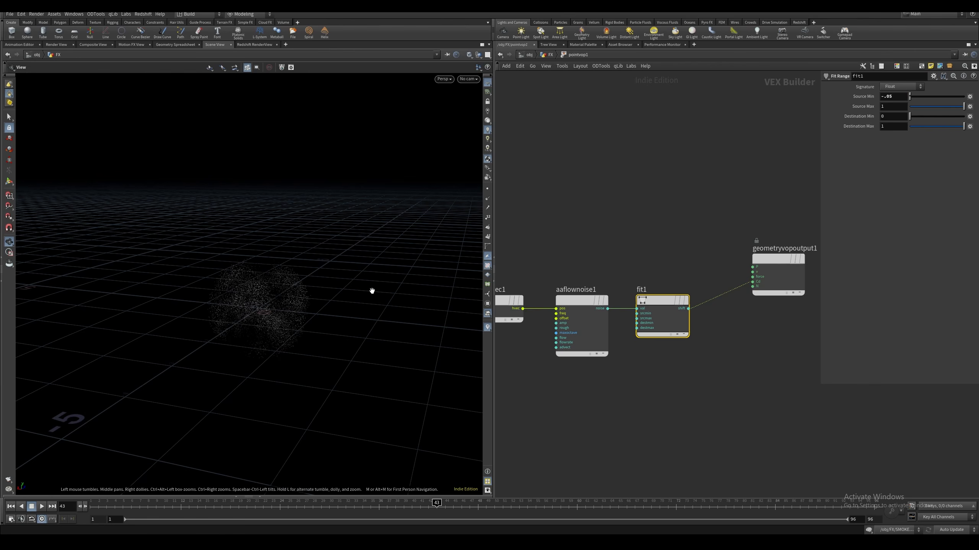
pyautogui.press('q')
pyautogui.press('q')
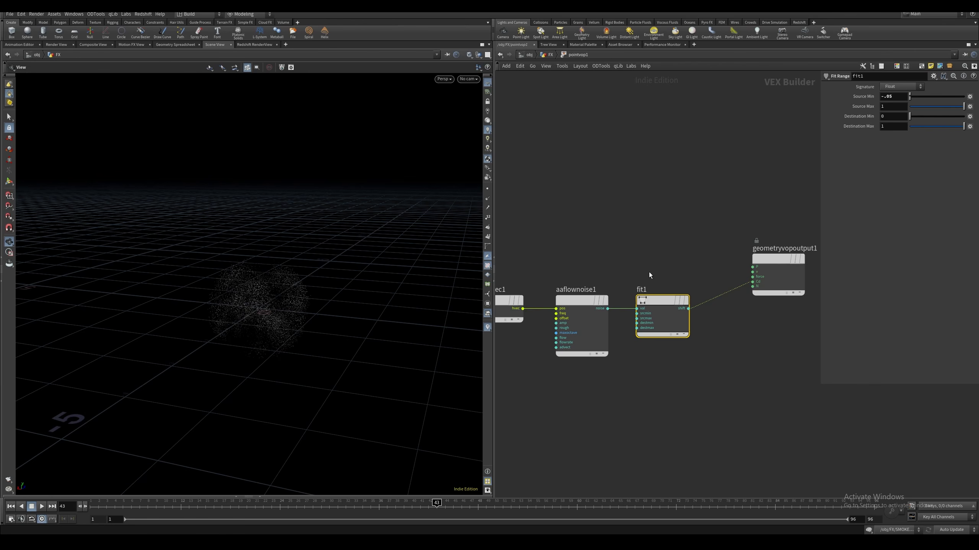
# Return to the geometry network and add a displayed Blast node after the Attribute VOP
pyautogui.click(630, 244)
pyautogui.press('u')
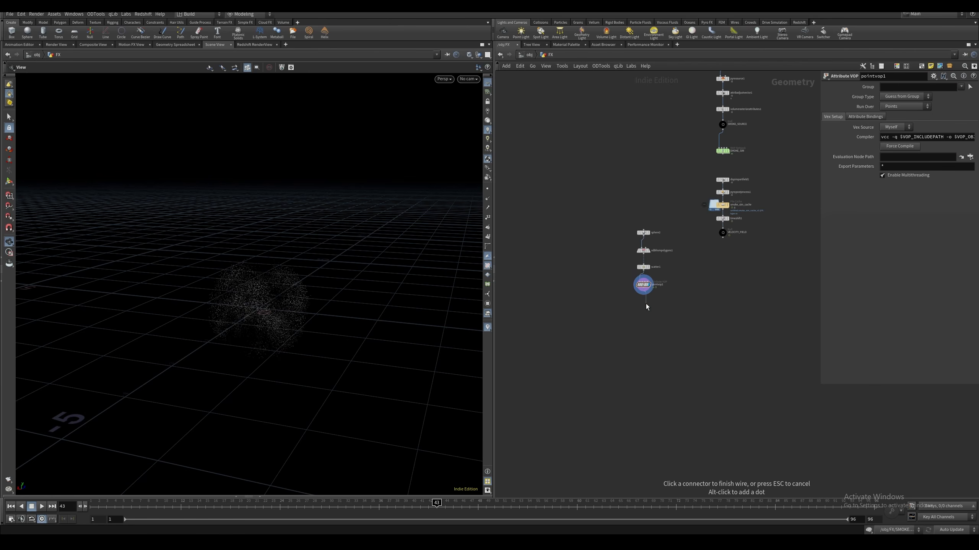
pyautogui.press('Tab')
pyautogui.write('bl')
pyautogui.press('Return')
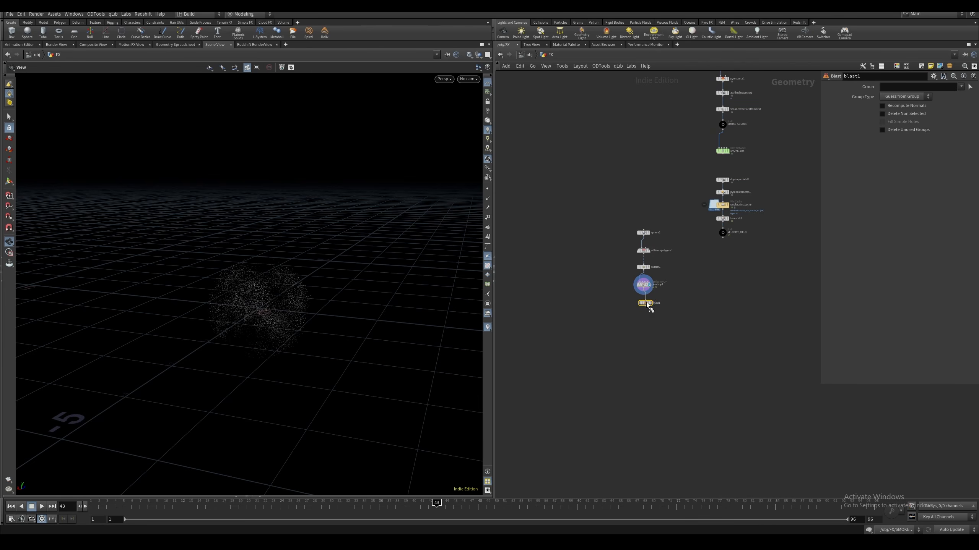
pyautogui.click(646, 302)
pyautogui.click(900, 86)
pyautogui.write('@Cd.x<.05')
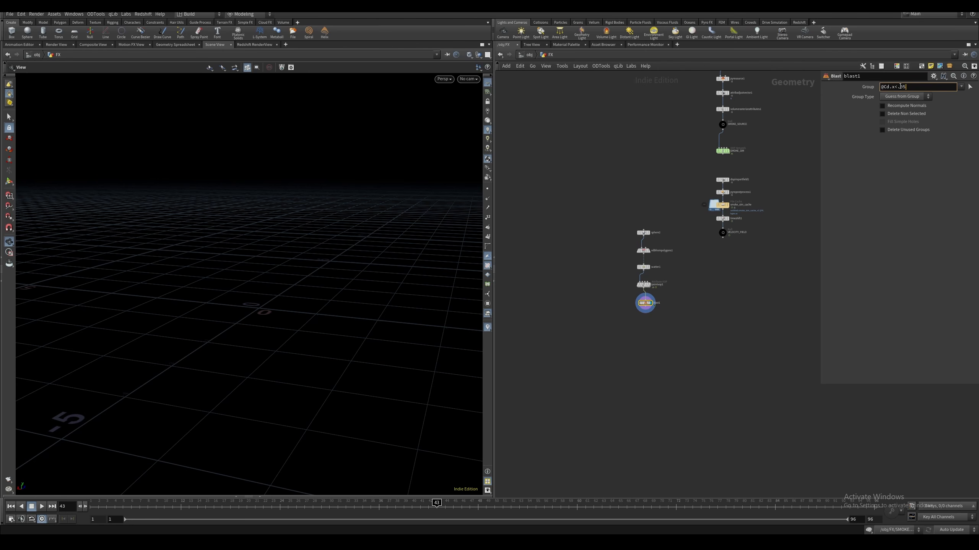
pyautogui.press('Return')
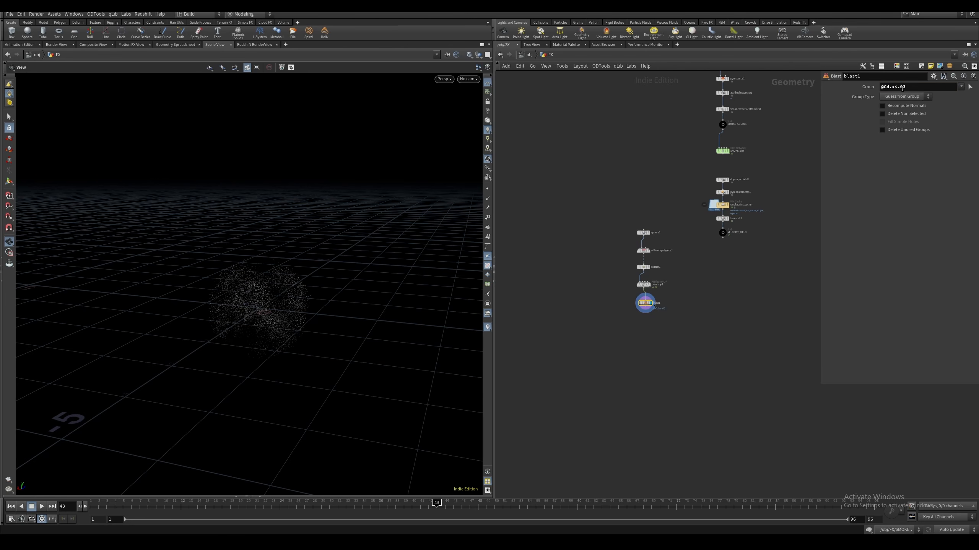
pyautogui.click(903, 97)
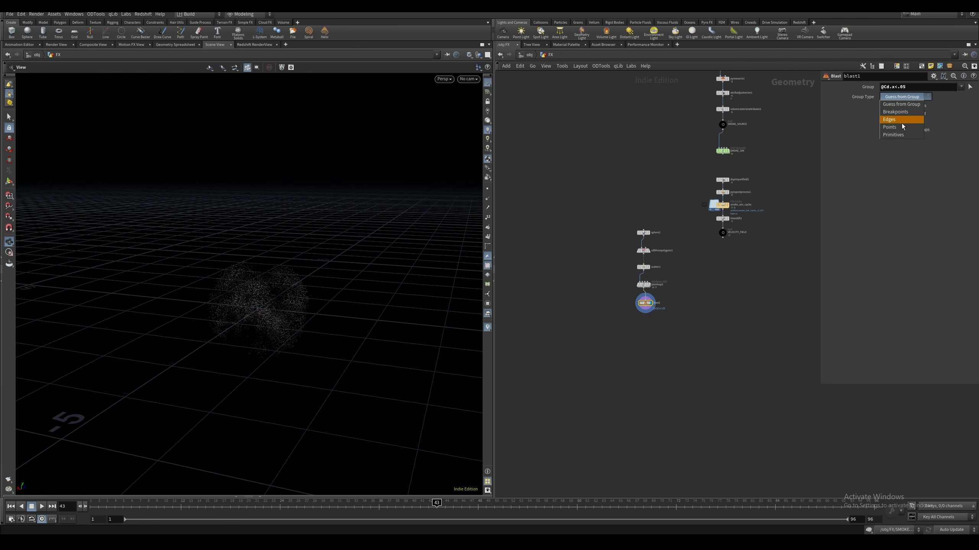
pyautogui.click(898, 124)
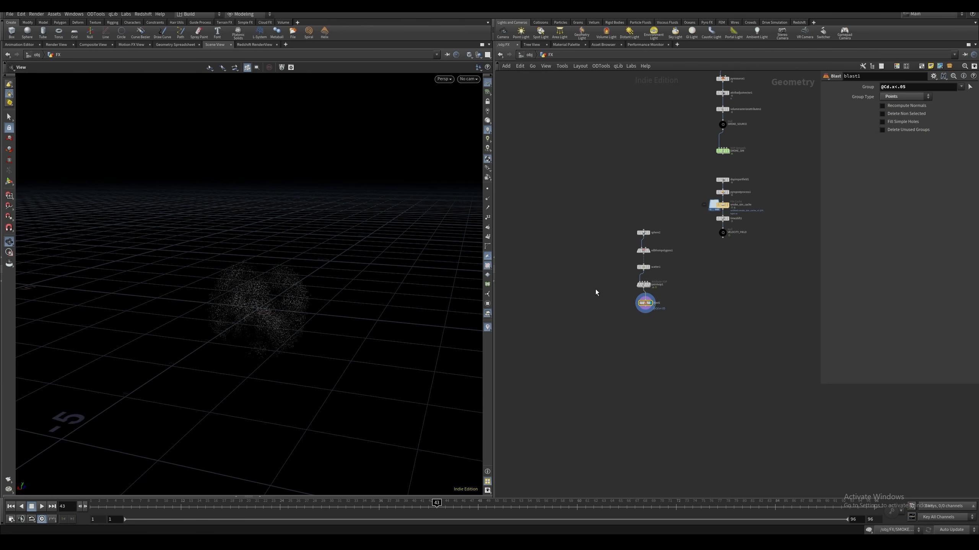
pyautogui.middleClick(643, 305)
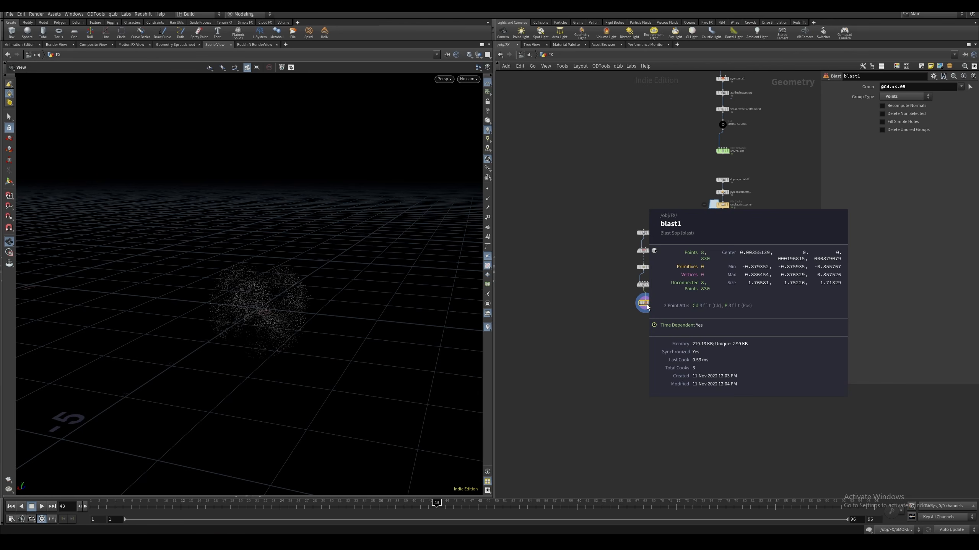
pyautogui.middleClick(644, 304)
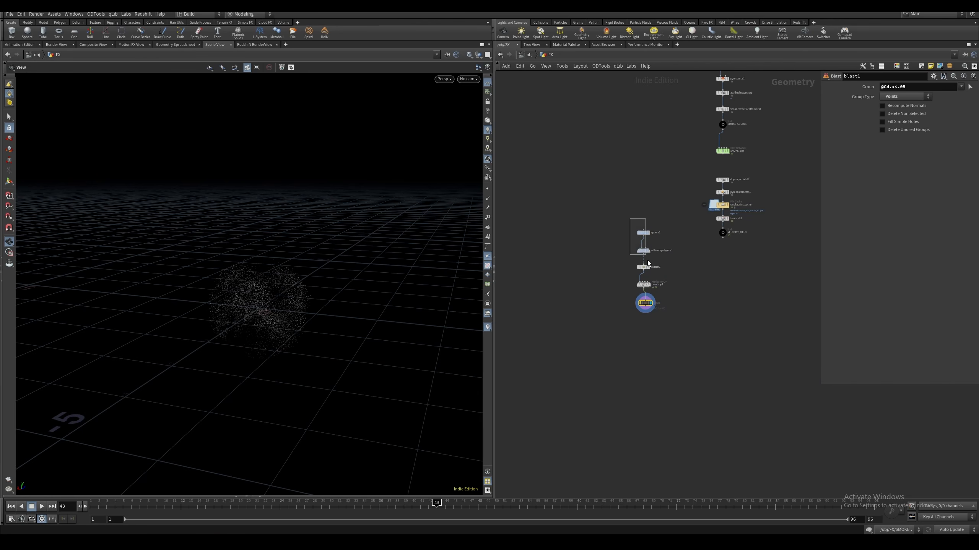
# Lay out the particle source nodes in a tidy column and inspect the remaining points from another angle
pyautogui.moveTo(647, 260); pyautogui.dragTo(658, 313)
pyautogui.press('l')
pyautogui.click(630, 292)
pyautogui.moveTo(285, 287)
pyautogui.mouseDown(button='right')
pyautogui.moveTo(306, 278)
pyautogui.moveTo(298, 283)
pyautogui.mouseUp(button='right')
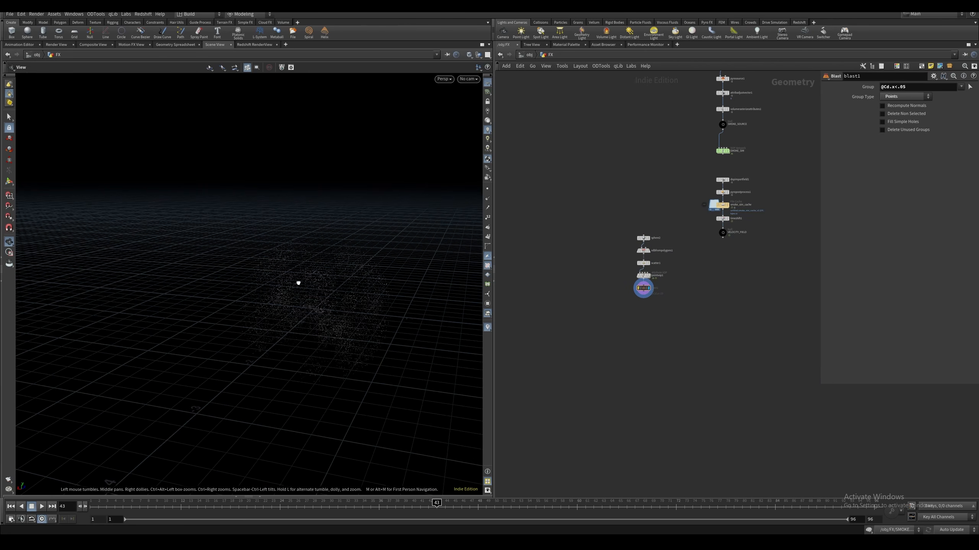
pyautogui.moveTo(298, 282)
pyautogui.mouseDown()
pyautogui.moveTo(382, 323)
pyautogui.moveTo(310, 275)
pyautogui.mouseUp()
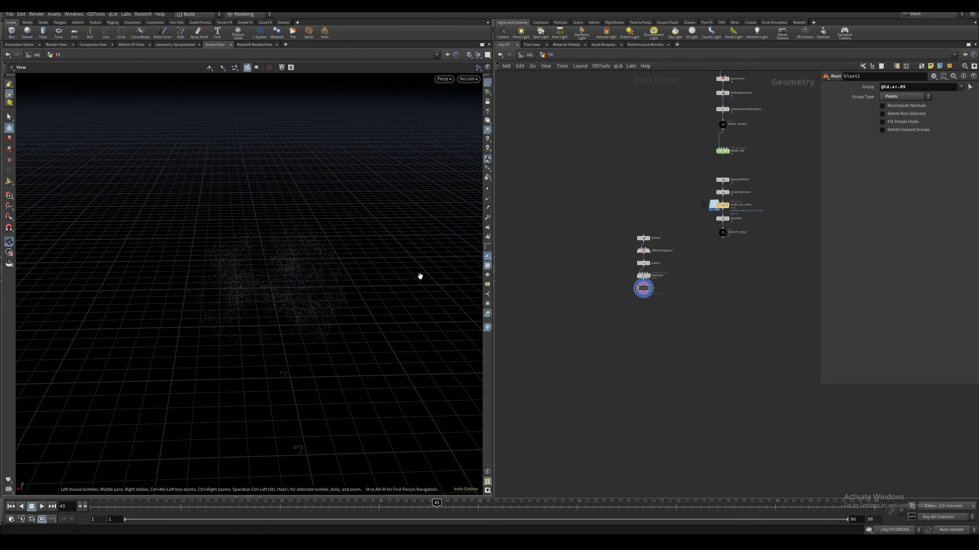
# Insert a Rest Position node between the scatter and the Attribute VOP
pyautogui.click(638, 288)
pyautogui.moveTo(645, 303); pyautogui.dragTo(636, 296, button='middle')
pyautogui.keyDown('ctrl'); pyautogui.moveTo(636, 270); pyautogui.dragTo(636, 281); pyautogui.keyUp('ctrl')
pyautogui.click(636, 269)
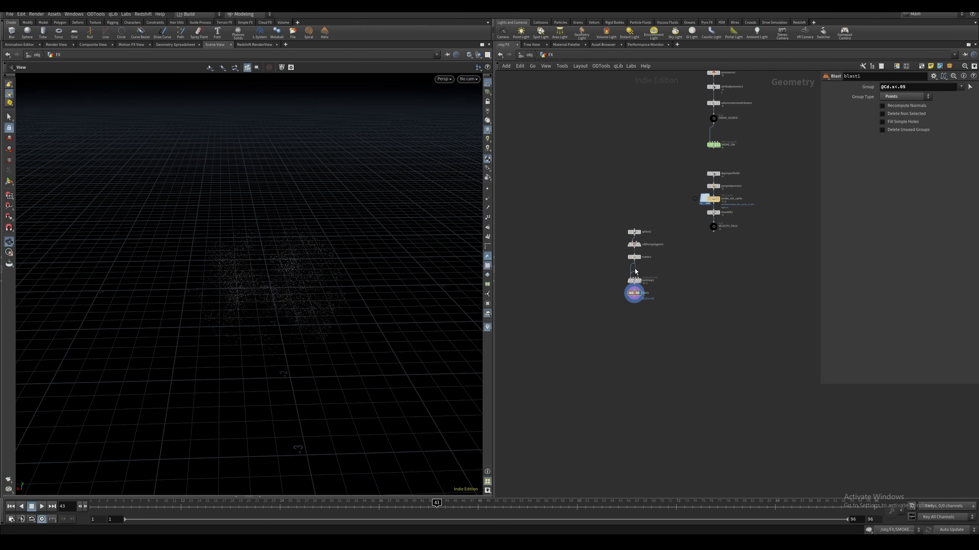
pyautogui.press('Tab')
pyautogui.write('rest')
pyautogui.press('Return')
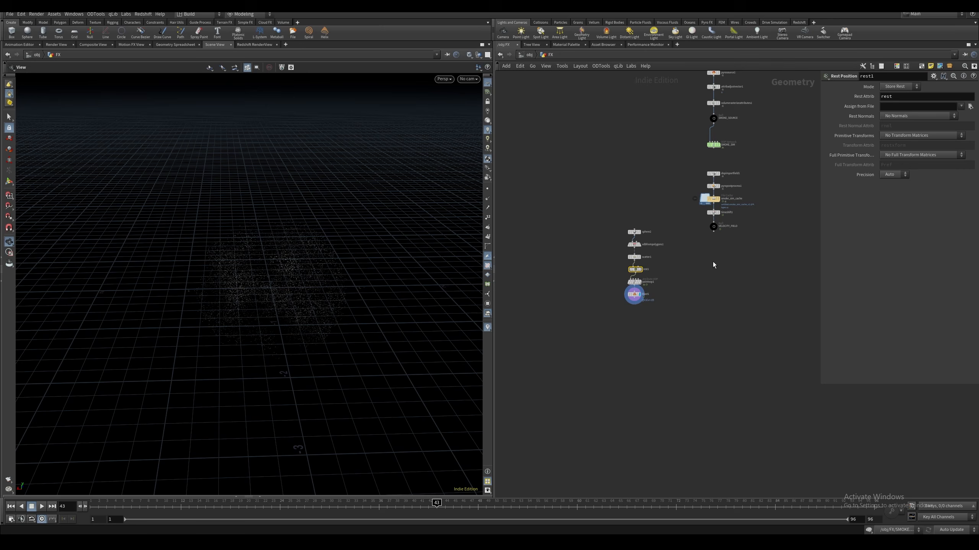
pyautogui.moveTo(636, 274)
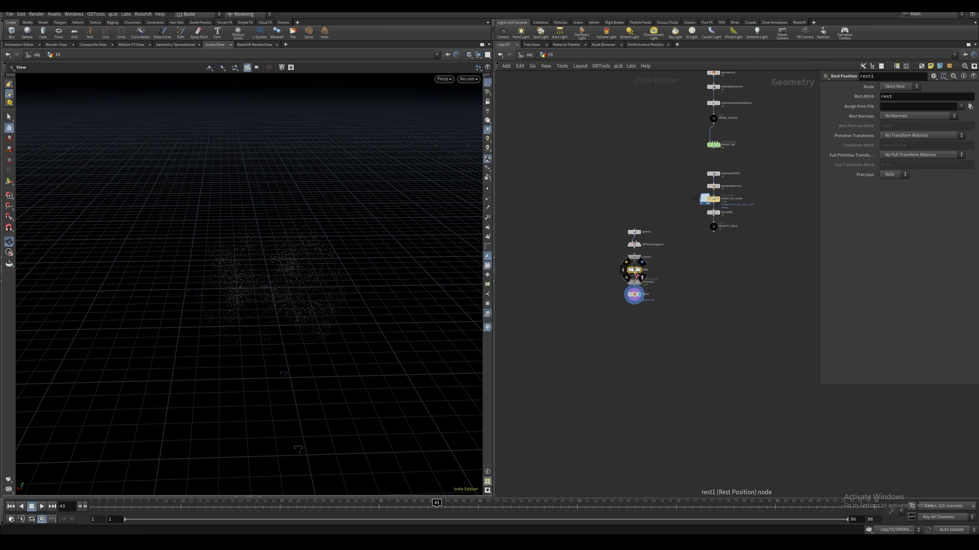
# Add a displayed Null after the Blast node and name it PARTICLE_SOURCE
pyautogui.moveTo(620, 327); pyautogui.dragTo(618, 276, button='middle')
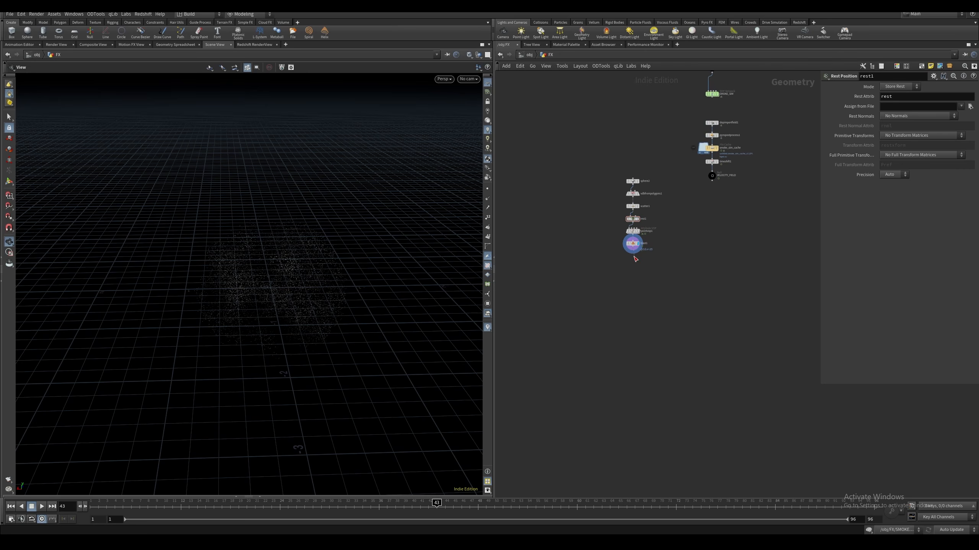
pyautogui.press('Tab')
pyautogui.moveTo(644, 264)
pyautogui.write('null')
pyautogui.press('Return')
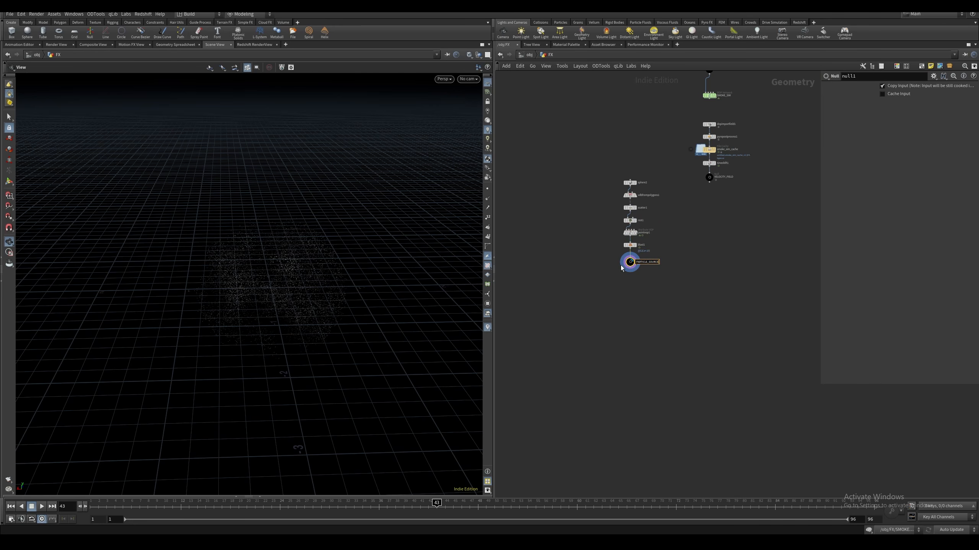
pyautogui.press('Return')
# Add a POP Network below the PARTICLE_SOURCE null, wire it to the null and display it
pyautogui.moveTo(621, 265); pyautogui.dragTo(572, 263, button='middle')
pyautogui.press('Tab')
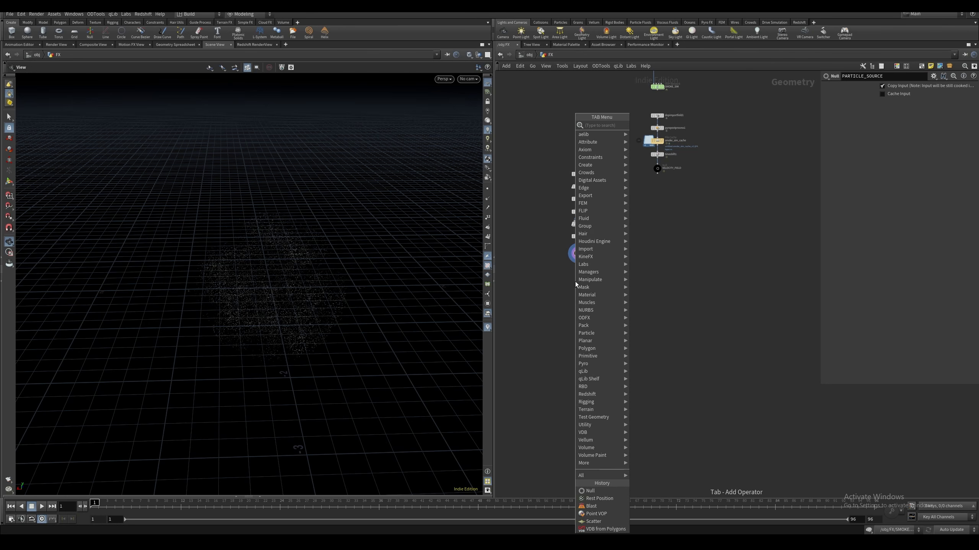
pyautogui.write('partic')
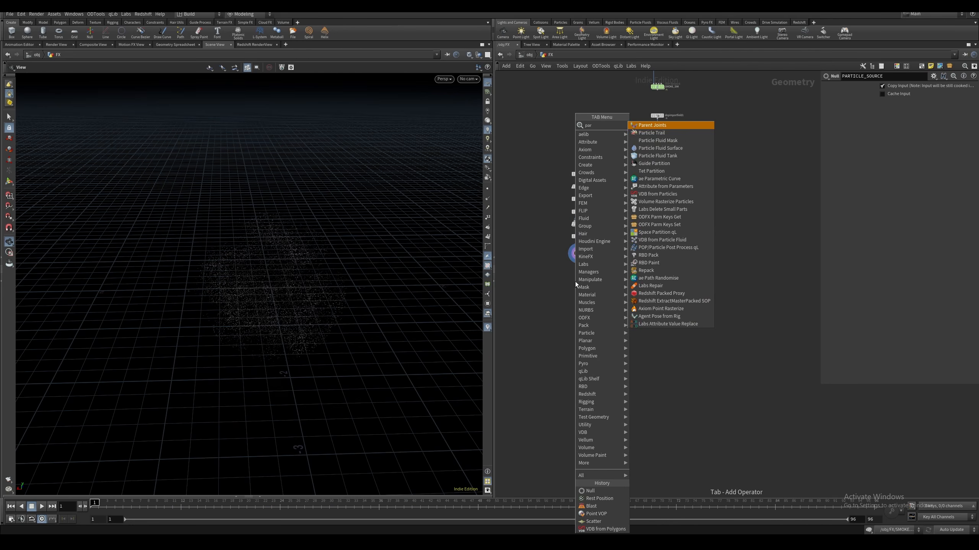
pyautogui.press('BackSpace')
pyautogui.press('BackSpace')
pyautogui.press('BackSpace')
pyautogui.press('BackSpace')
pyautogui.press('BackSpace')
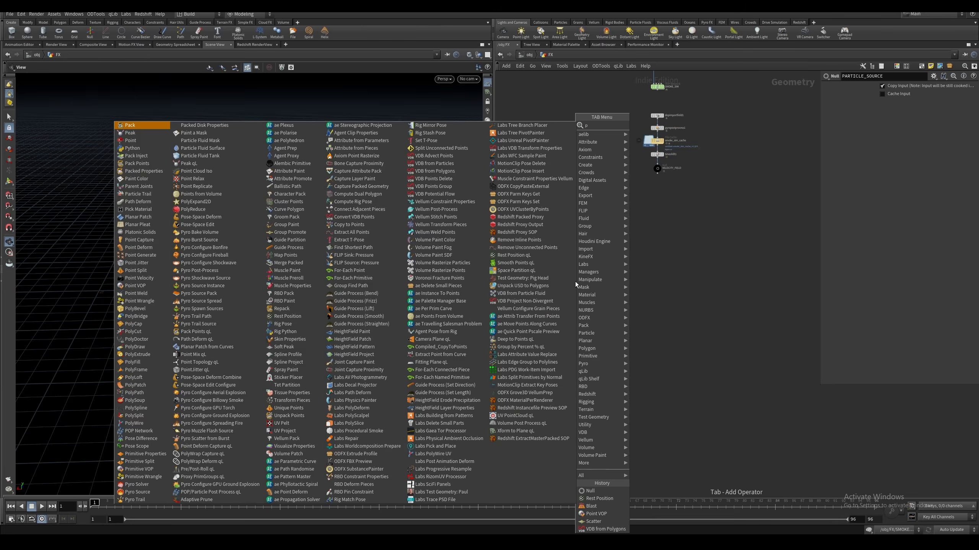
pyautogui.write('op')
pyautogui.press('Return')
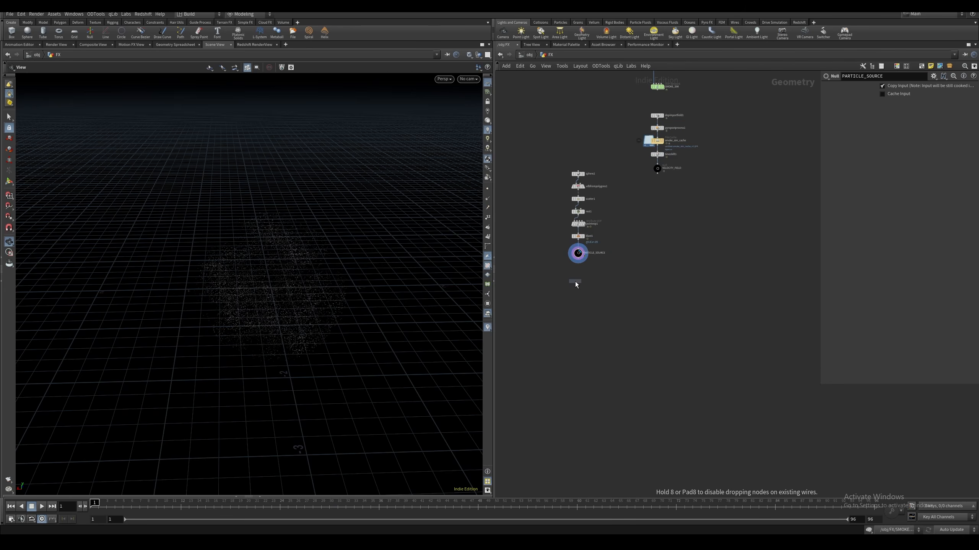
pyautogui.click(578, 285)
pyautogui.moveTo(577, 285); pyautogui.dragTo(574, 276)
pyautogui.click(584, 278)
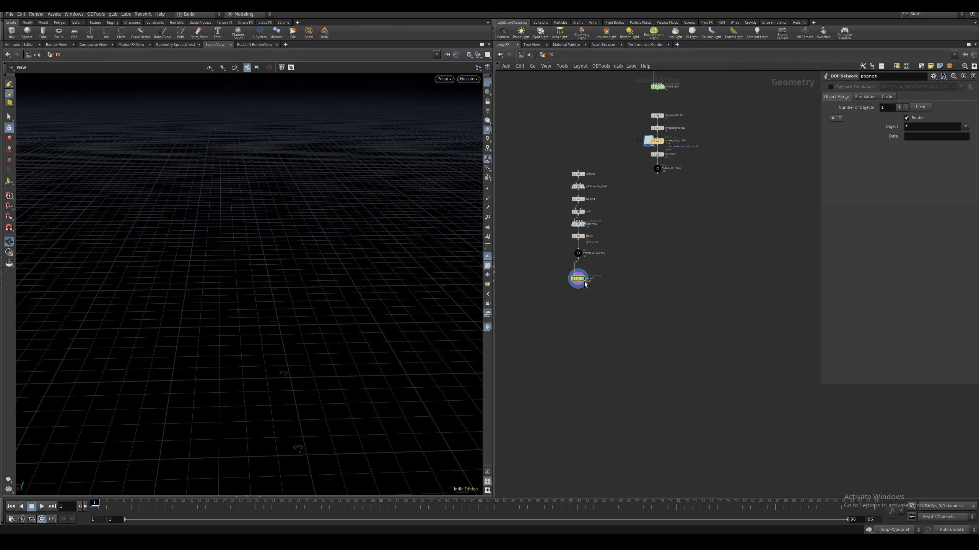
# Enter the POP network and set the POP Source's Emission Type to All Points
pyautogui.doubleClick(577, 278)
pyautogui.moveTo(516, 258); pyautogui.dragTo(459, 260, button='middle')
pyautogui.click(603, 230)
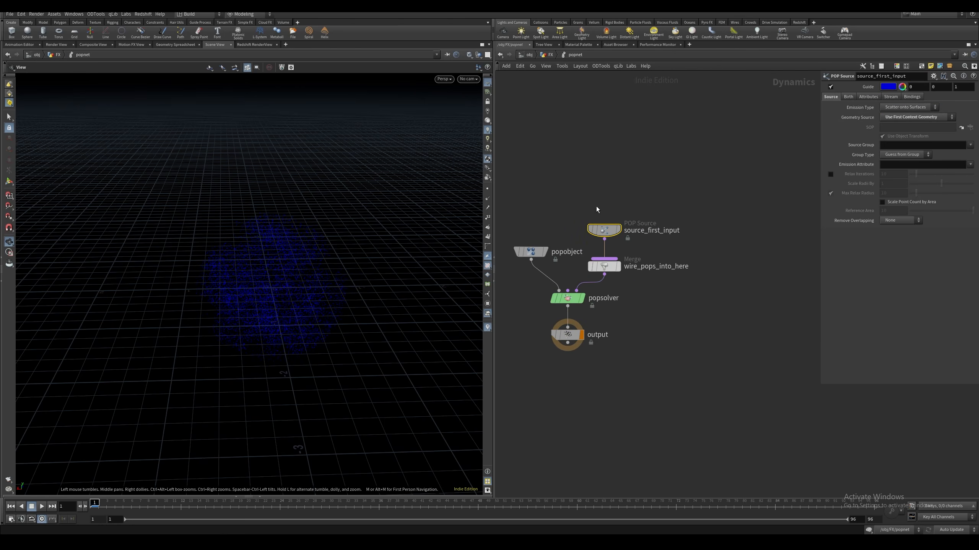
pyautogui.click(901, 108)
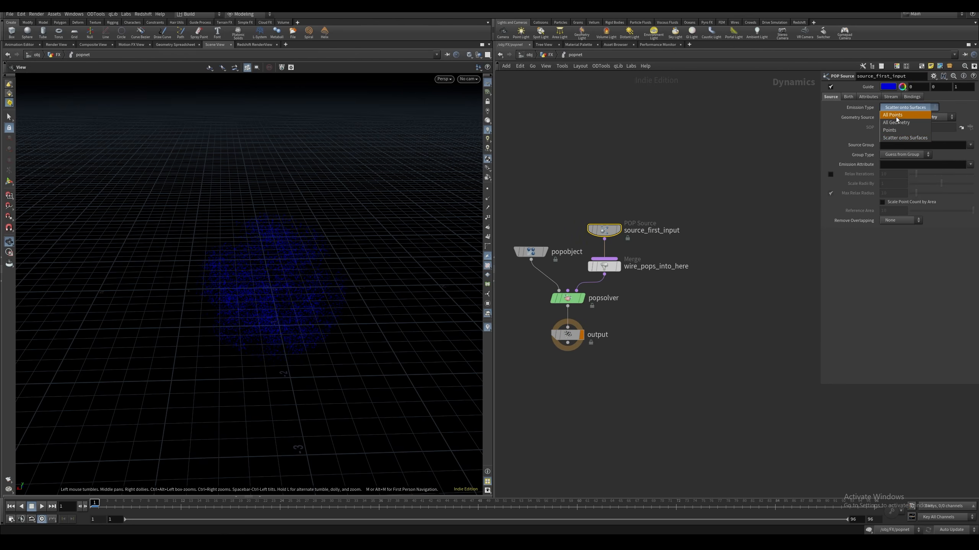
pyautogui.click(896, 117)
# Set the POP Source's Life Expectancy to 1 and Life Variance to 0.25
pyautogui.click(849, 97)
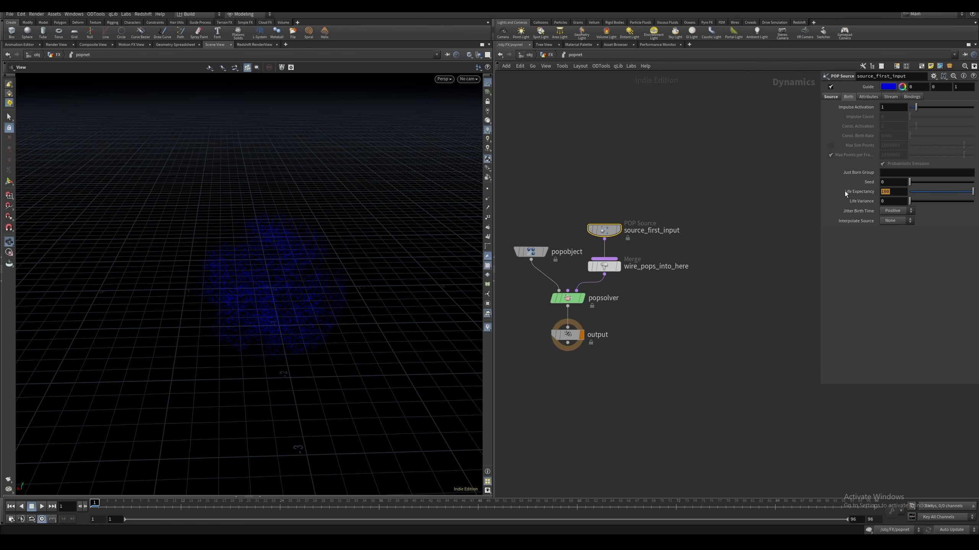
pyautogui.write('1')
pyautogui.press('Return')
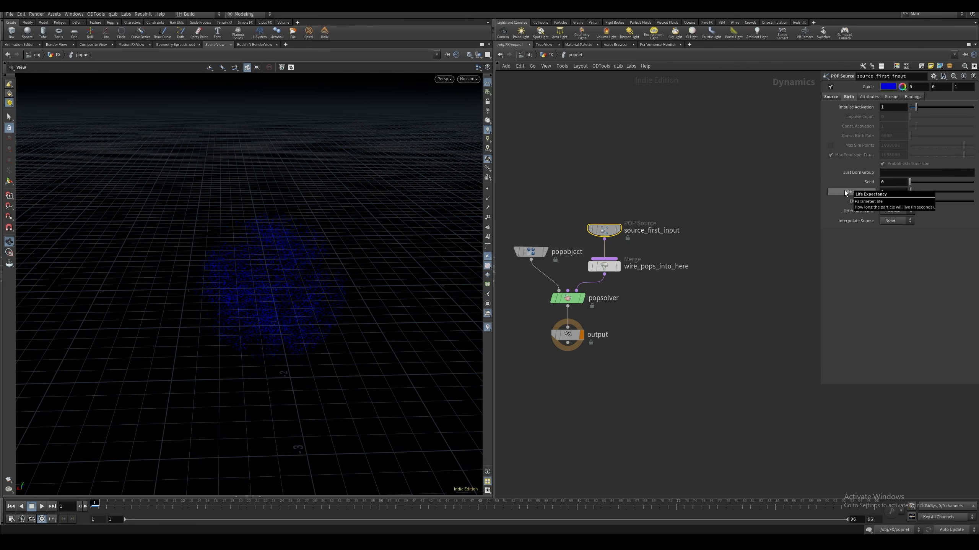
pyautogui.click(887, 202)
pyautogui.write('.25')
pyautogui.click(775, 287)
# Delete the wire_pops_into_here merge node and move the POP Source higher above the solver
pyautogui.moveTo(678, 282); pyautogui.dragTo(698, 266, button='middle')
pyautogui.click(630, 251)
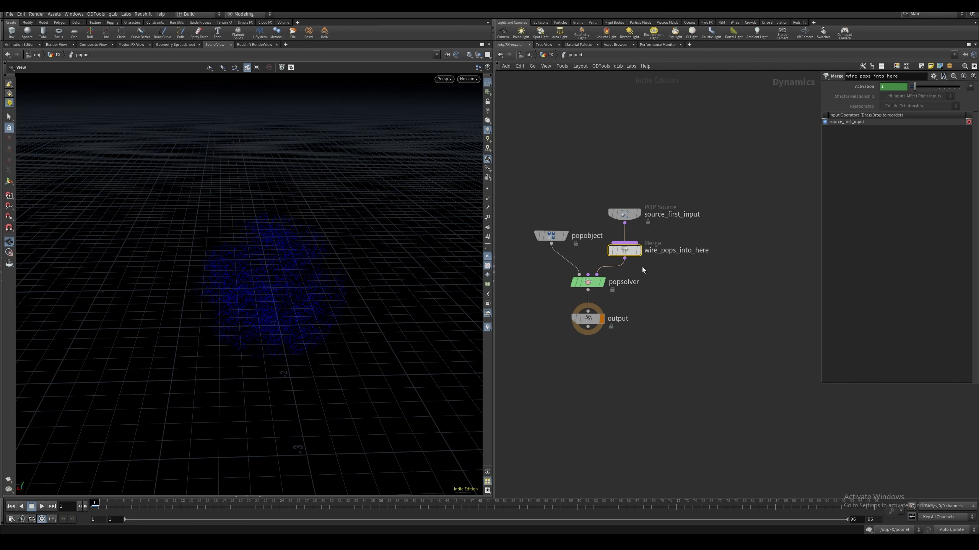
pyautogui.press('Delete')
pyautogui.moveTo(631, 222); pyautogui.dragTo(656, 194)
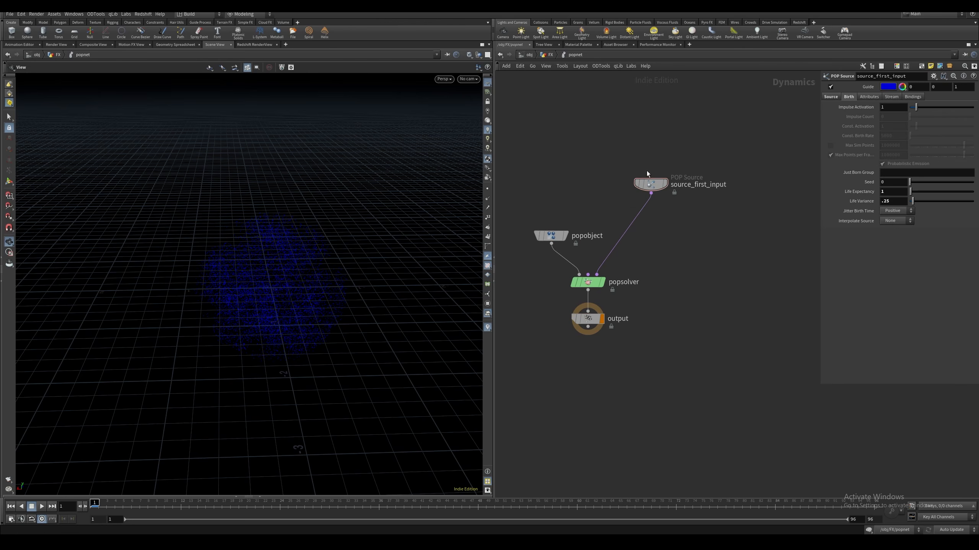
# Insert a POP Advect by Volumes node between the POP Source and the POP solver
pyautogui.press('Tab')
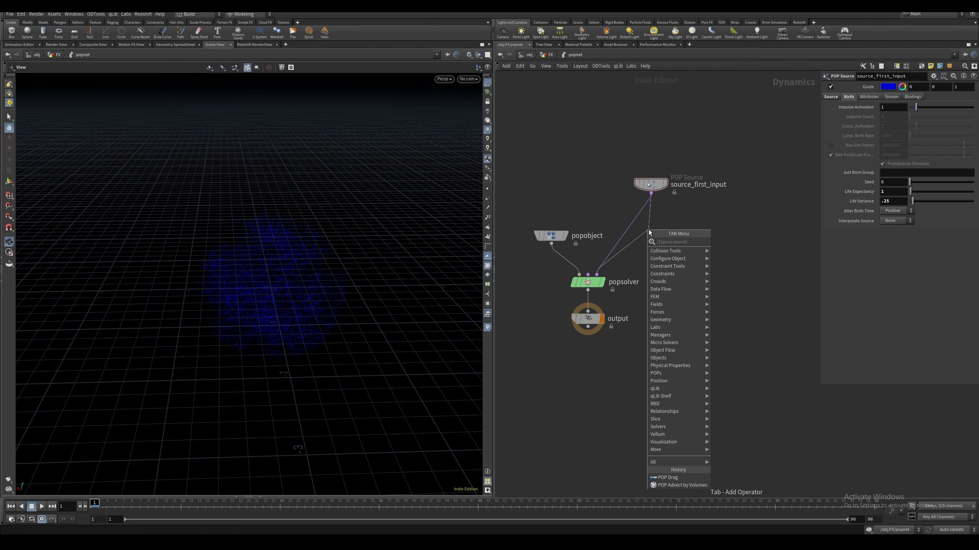
pyautogui.write('advec')
pyautogui.press('Down')
pyautogui.press('Down')
pyautogui.press('Down')
pyautogui.press('Down')
pyautogui.press('Return')
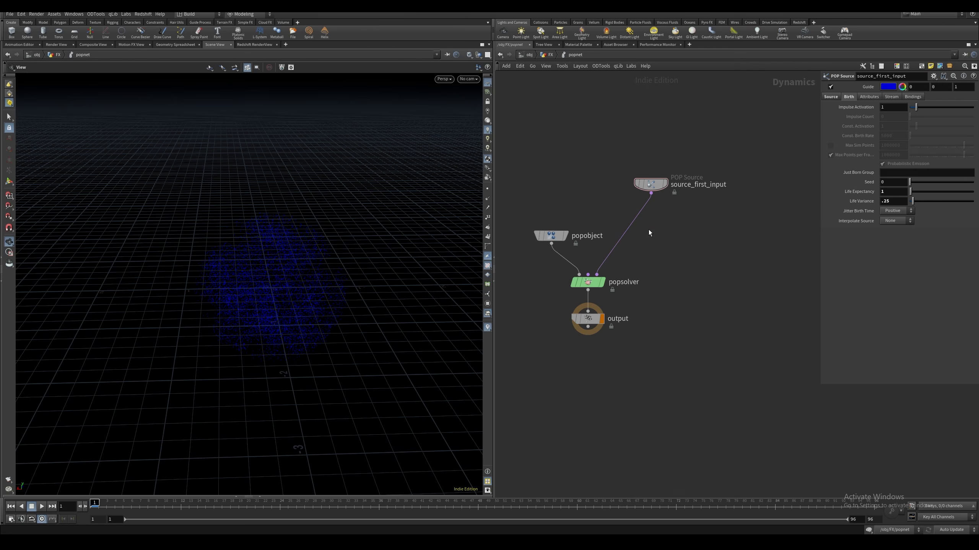
pyautogui.click(648, 229)
pyautogui.moveTo(655, 230); pyautogui.dragTo(658, 229)
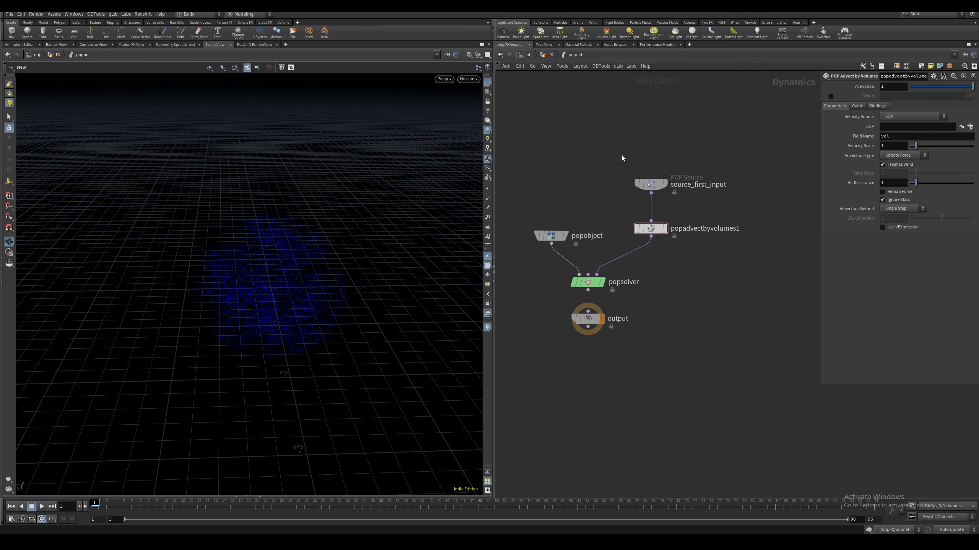
# Move the POP Source and the POP Advect by Volumes node higher above the POP solver, keeping them connected
pyautogui.moveTo(622, 155); pyautogui.dragTo(659, 230)
pyautogui.moveTo(596, 213); pyautogui.dragTo(597, 205, button='middle')
pyautogui.click(566, 182)
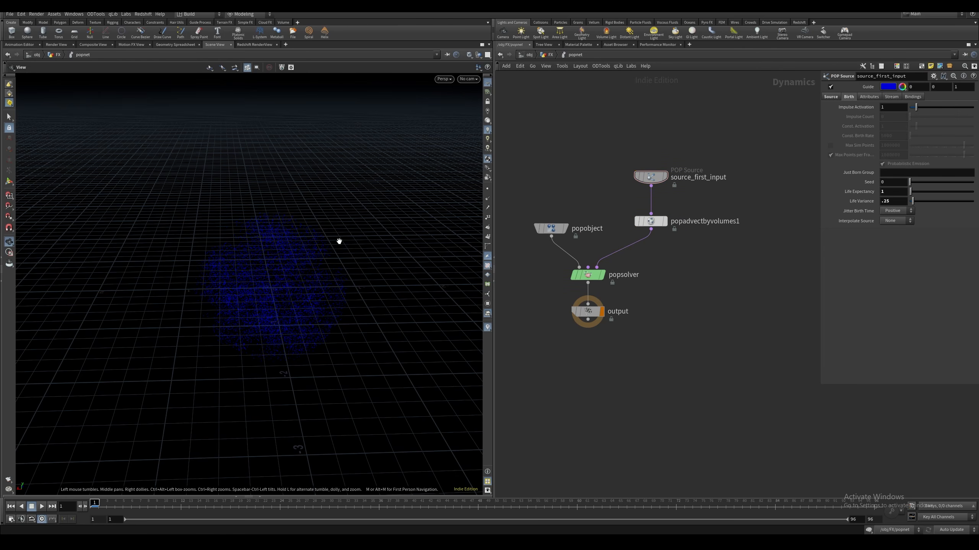
pyautogui.click(650, 221)
pyautogui.moveTo(607, 205); pyautogui.dragTo(610, 204, button='middle')
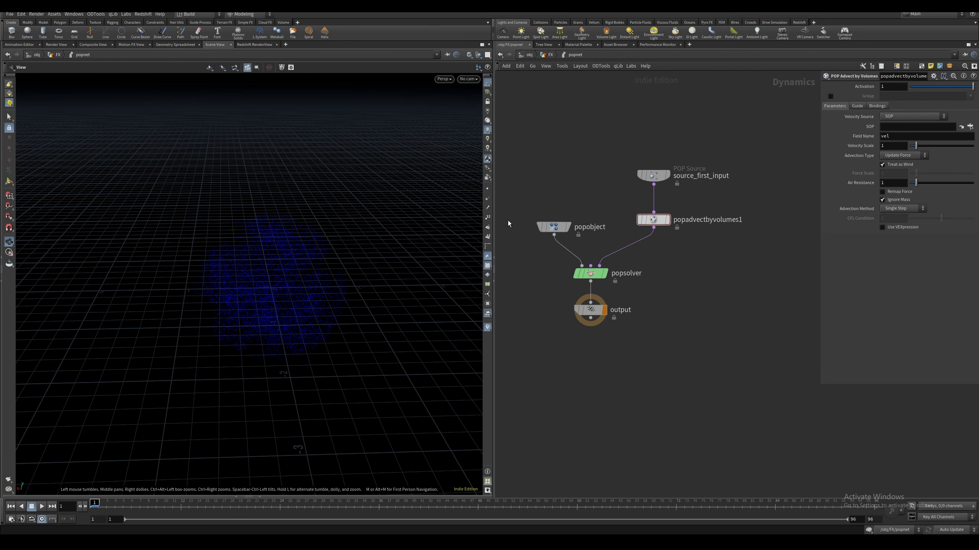
pyautogui.moveTo(653, 176); pyautogui.dragTo(654, 133)
pyautogui.moveTo(653, 220); pyautogui.dragTo(654, 191)
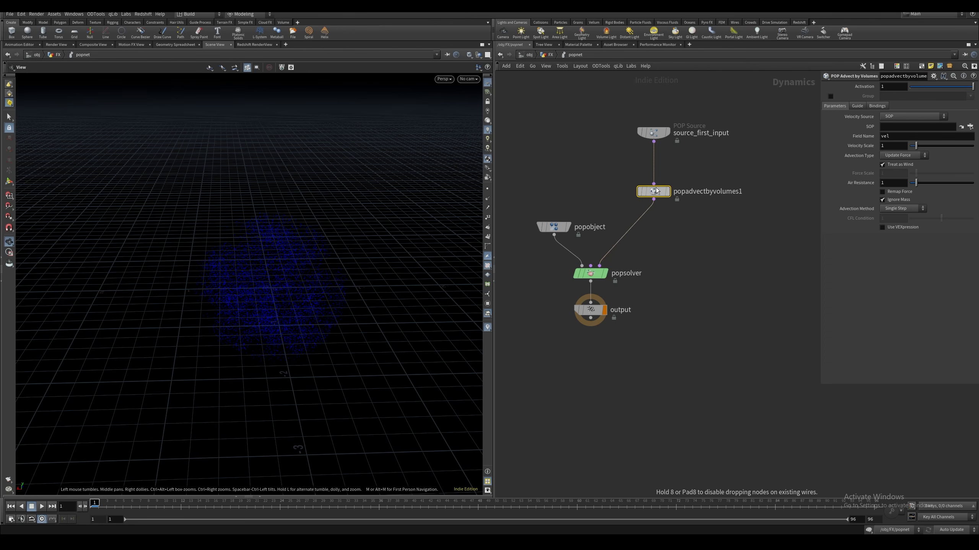
# Set the POP Advect by Volumes node's Advection Type to Update Velocity and its Advection Method to Trace Midpoint
pyautogui.click(903, 155)
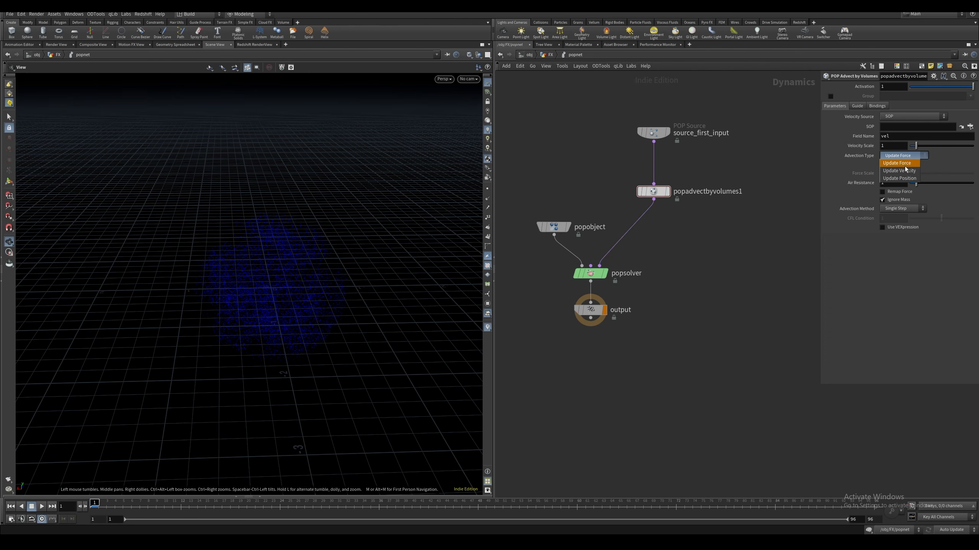
pyautogui.click(903, 166)
pyautogui.click(902, 175)
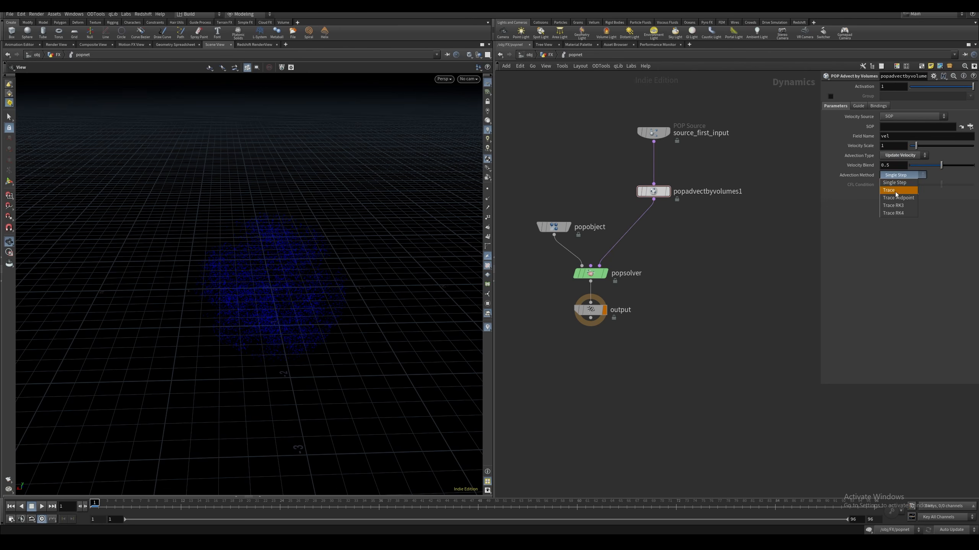
pyautogui.click(898, 195)
# Choose /obj/FX/VELOCITY_FIELD as the advection node's velocity SOP and play the simulation to preview the particles
pyautogui.click(970, 126)
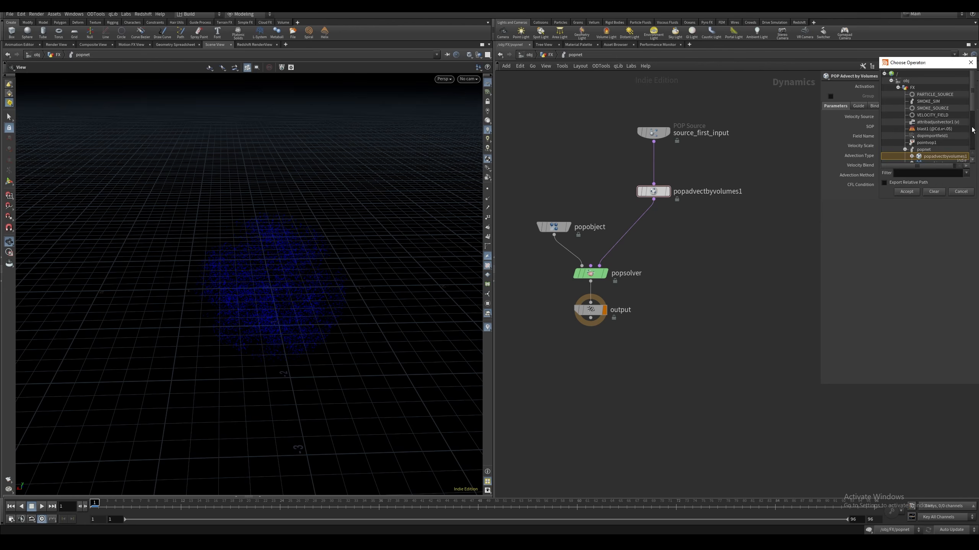
pyautogui.click(894, 116)
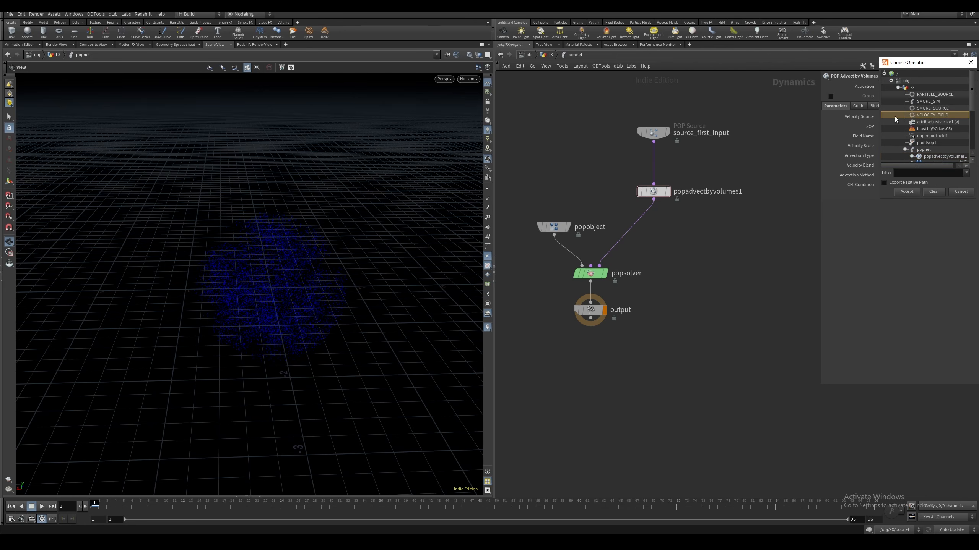
pyautogui.click(906, 191)
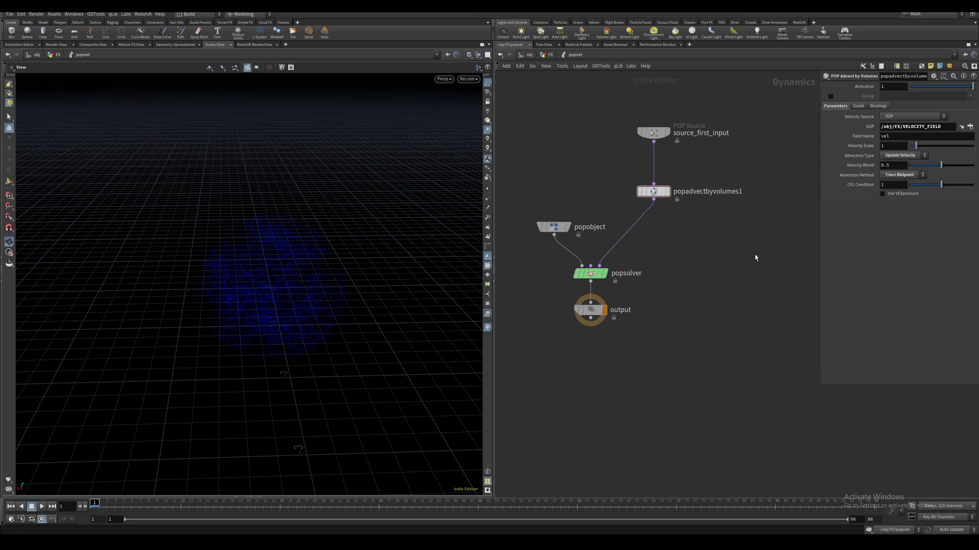
pyautogui.click(42, 506)
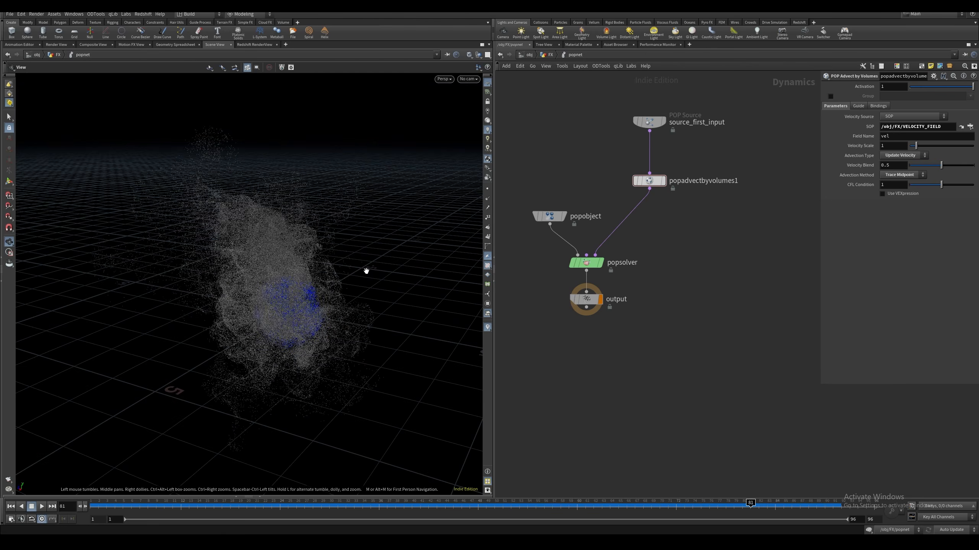
pyautogui.moveTo(366, 272); pyautogui.dragTo(336, 302)
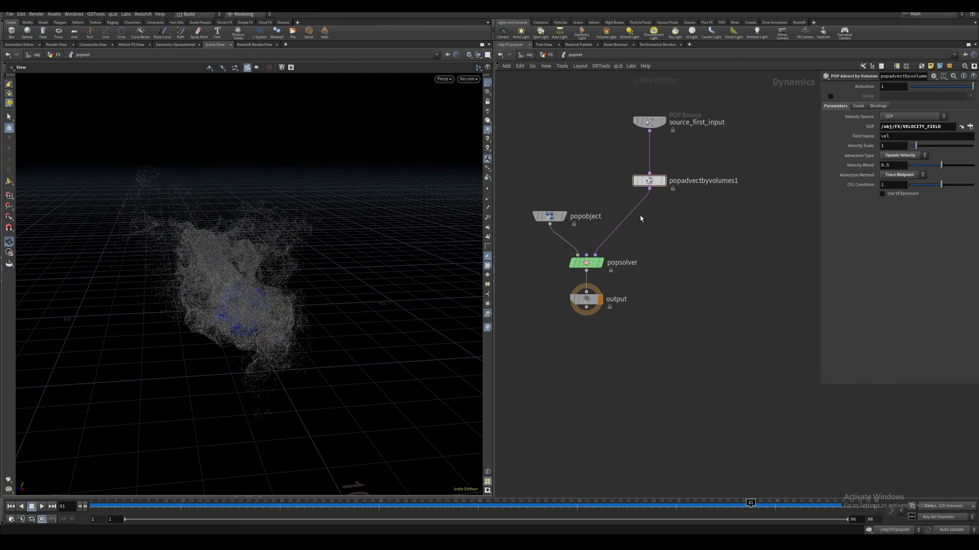
# Insert a POP Drag node between the POP Advect by Volumes node and the POP solver with Air Resistance set to 0.15
pyautogui.press('Tab')
pyautogui.write('popdrag')
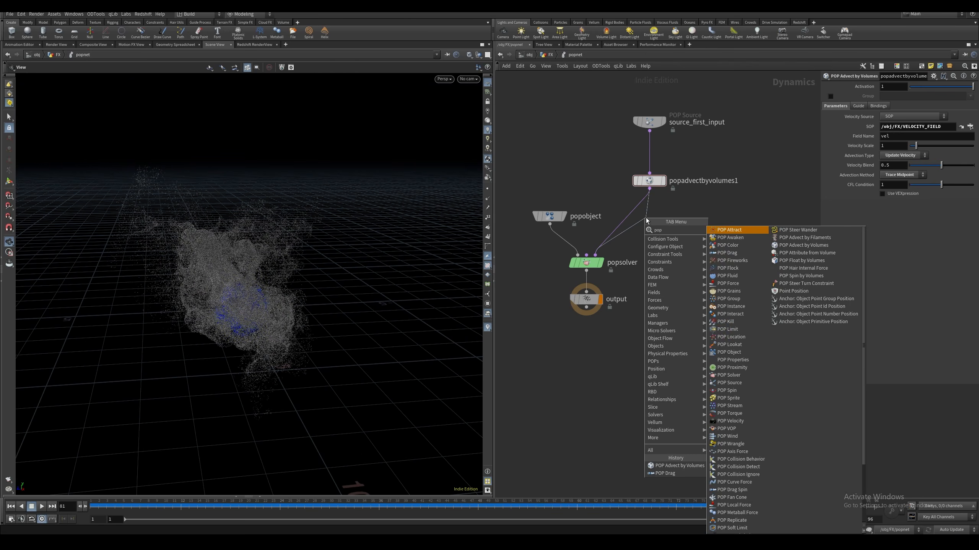
pyautogui.press('Return')
pyautogui.click(667, 218)
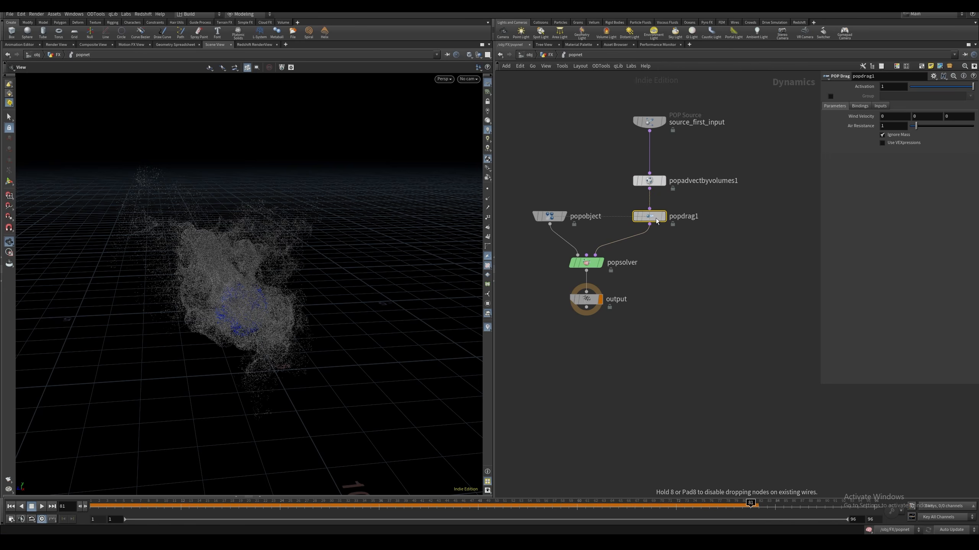
pyautogui.click(904, 129)
pyautogui.write('.')
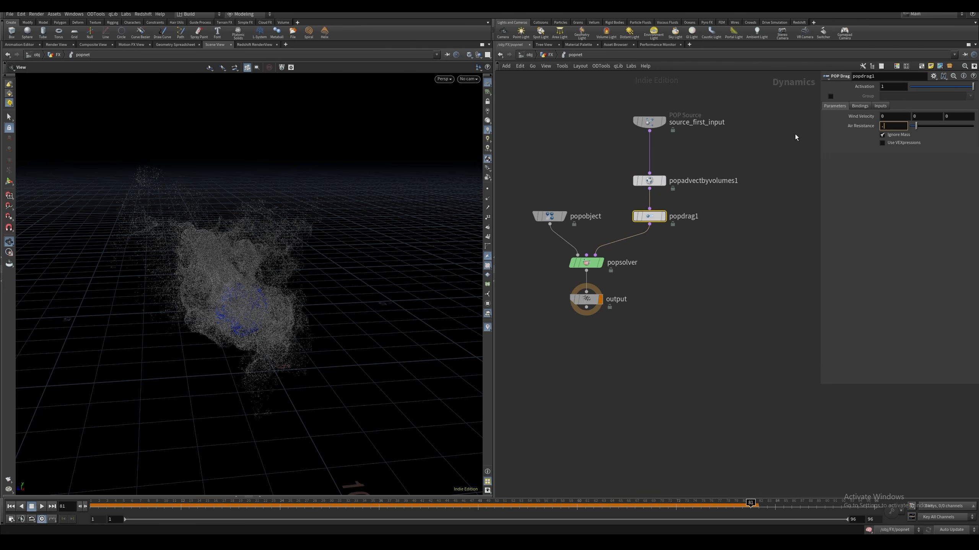
pyautogui.write('15')
pyautogui.press('Return')
# Return to the FX network level, play the particle simulation and examine its shape at frame 30 from several angles
pyautogui.click(550, 54)
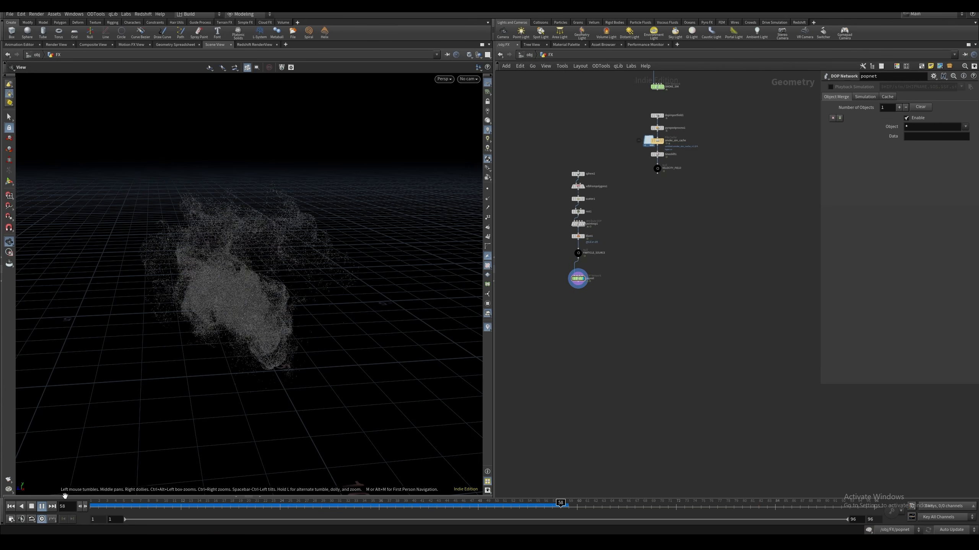
pyautogui.moveTo(559, 292); pyautogui.dragTo(563, 262, button='middle')
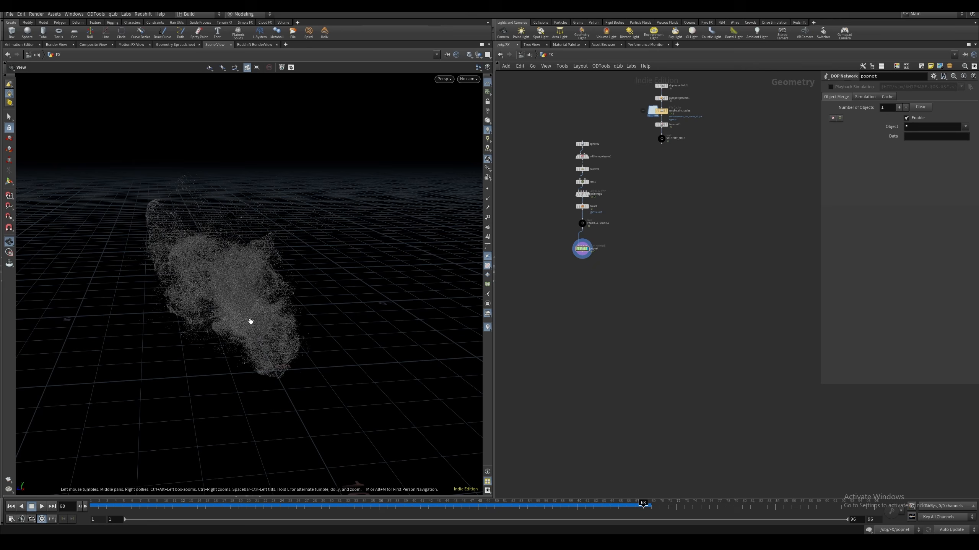
pyautogui.moveTo(97, 507); pyautogui.dragTo(330, 507)
pyautogui.moveTo(276, 347); pyautogui.dragTo(287, 287, button='right')
pyautogui.moveTo(286, 287); pyautogui.dragTo(326, 292)
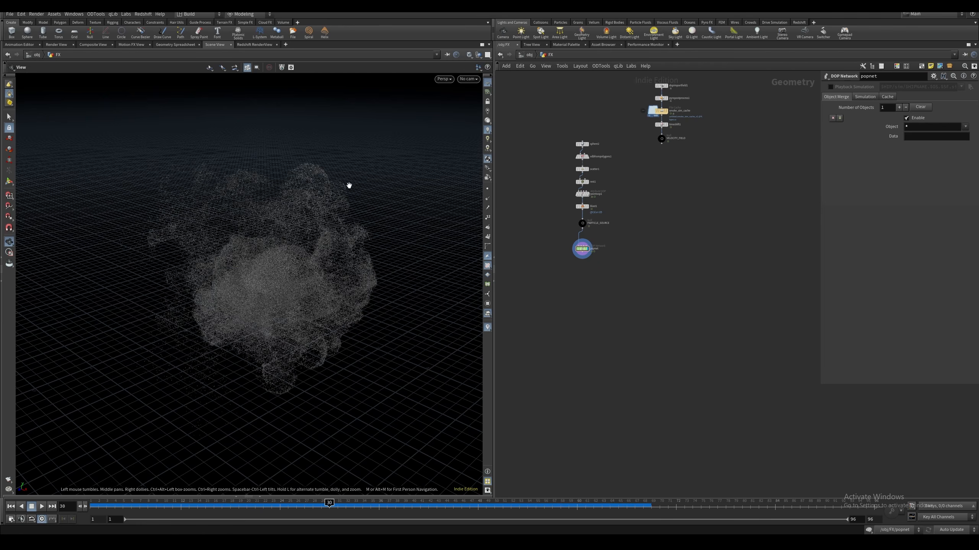
pyautogui.moveTo(235, 213); pyautogui.dragTo(262, 207, button='right')
pyautogui.moveTo(224, 233); pyautogui.dragTo(266, 219, button='middle')
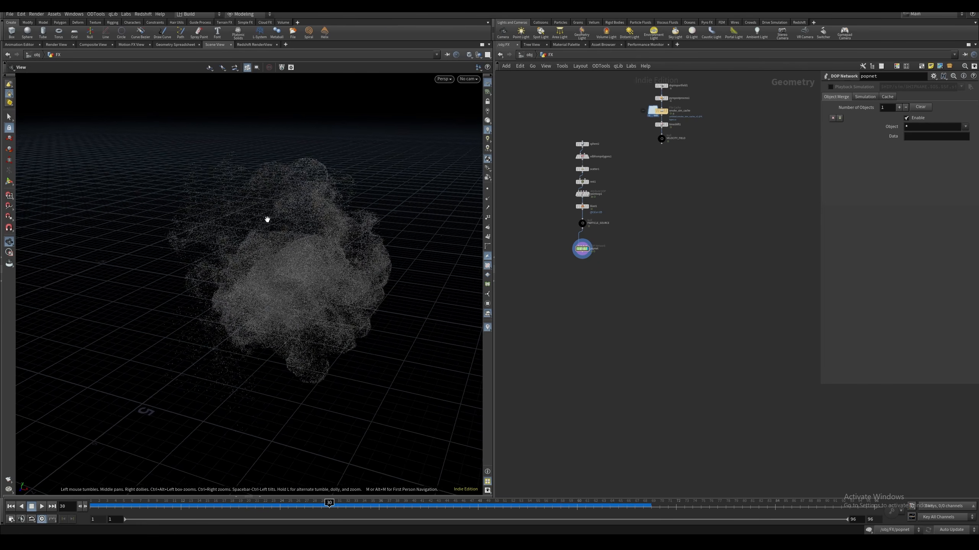
pyautogui.moveTo(266, 219); pyautogui.dragTo(318, 166, button='right')
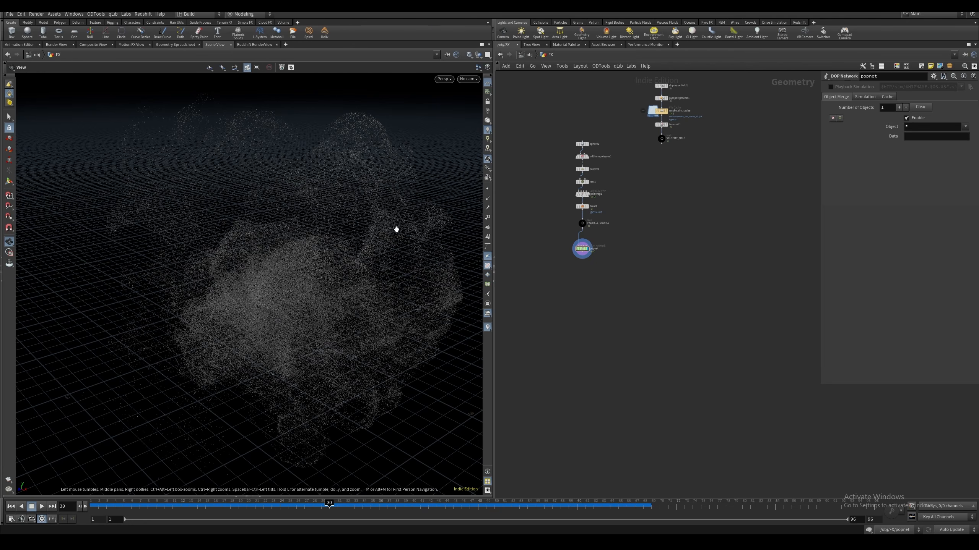
# Append an Attribute Blur node to the output of the popnet node
pyautogui.click(582, 248)
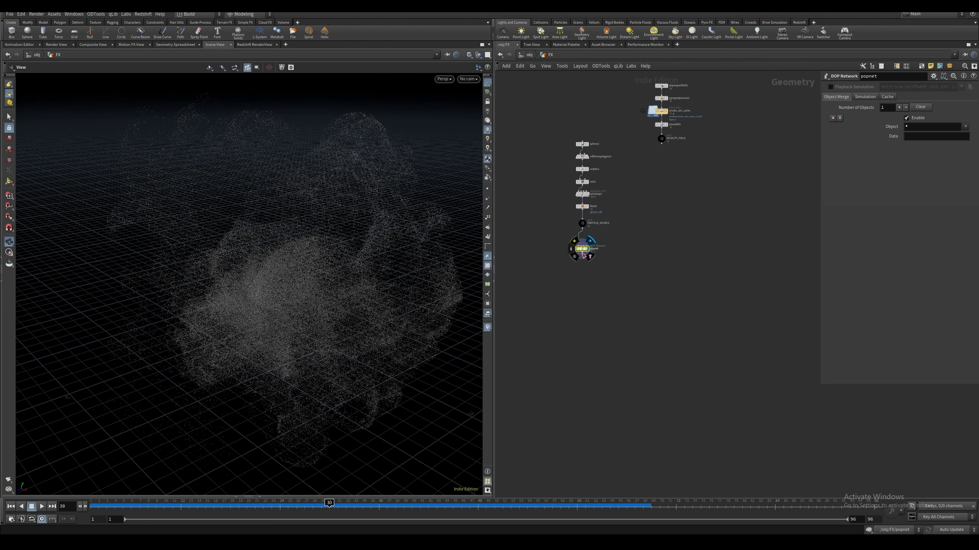
pyautogui.moveTo(356, 201); pyautogui.dragTo(280, 236)
pyautogui.click(582, 257)
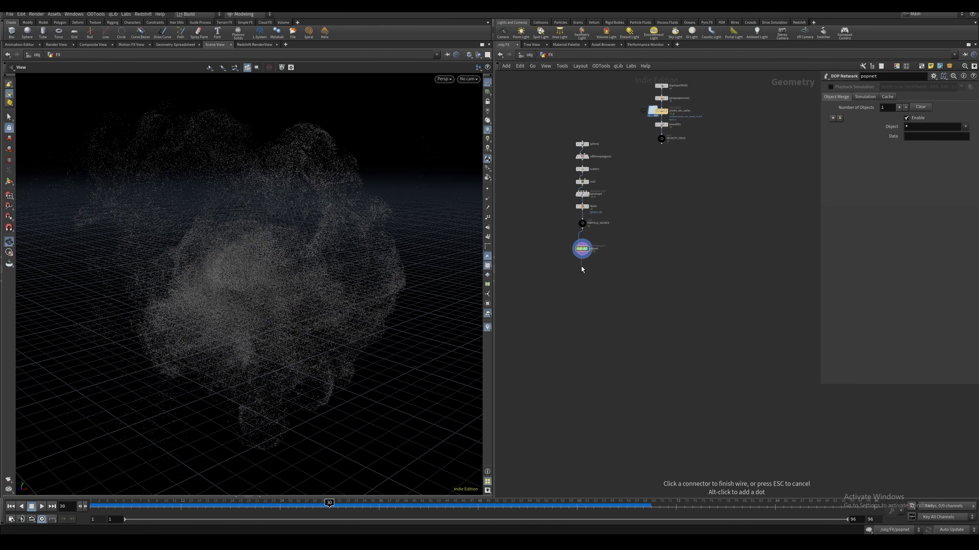
pyautogui.press('Tab')
pyautogui.write('attrib')
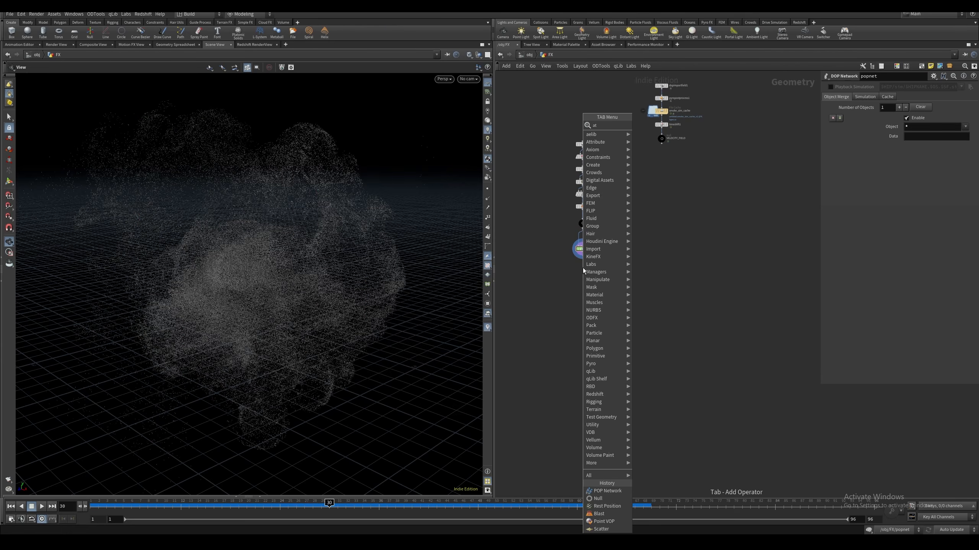
pyautogui.press('Return')
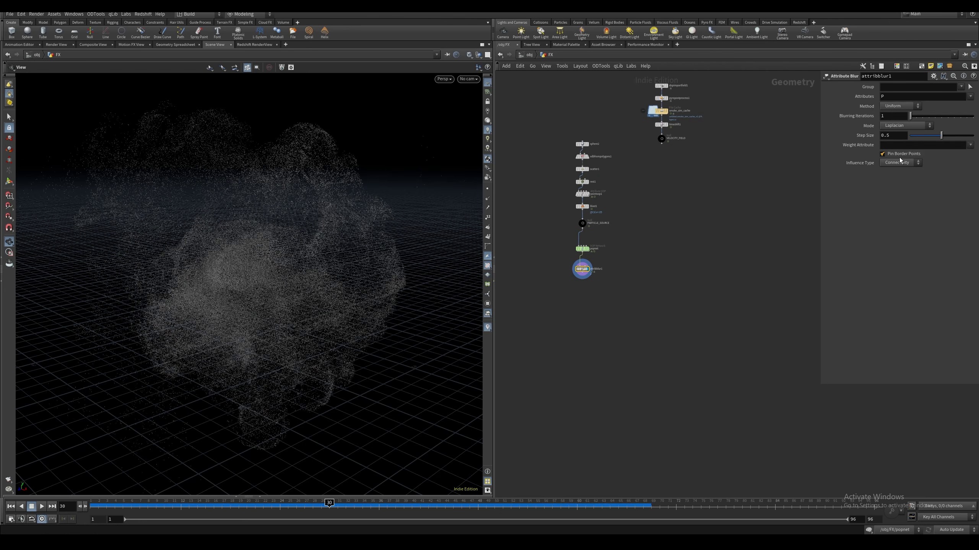
# Set the blur's Influence Type to Proximity, Max Neighbors to 60 and Blurring Iterations to 2, and compare the particles with and without it
pyautogui.click(900, 162)
pyautogui.click(896, 175)
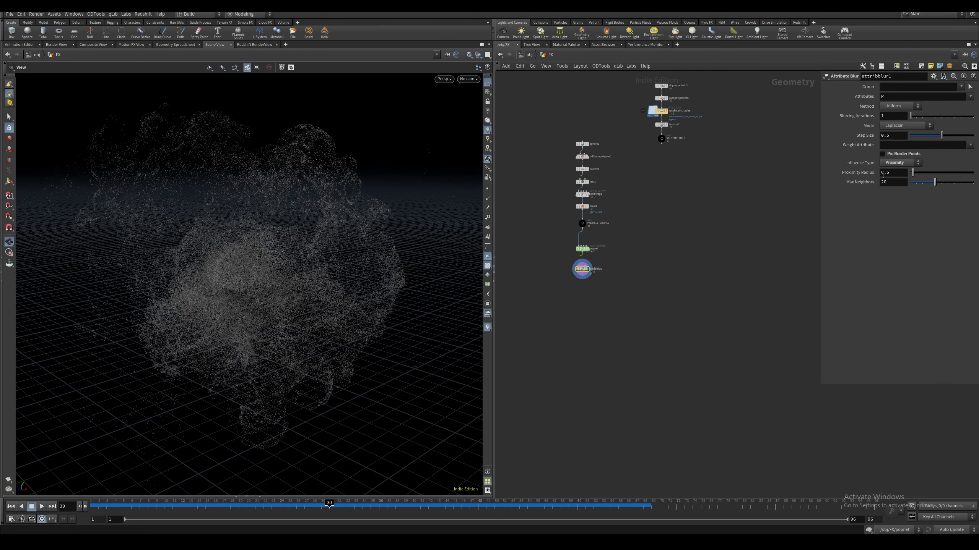
pyautogui.moveTo(893, 183); pyautogui.dragTo(827, 195)
pyautogui.write('60')
pyautogui.press('Return')
pyautogui.moveTo(879, 120); pyautogui.dragTo(855, 126)
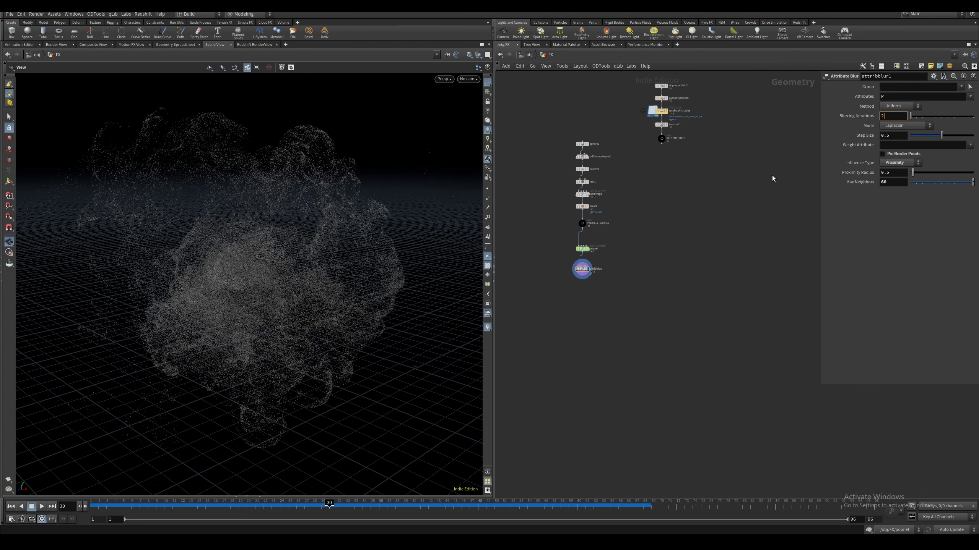
pyautogui.moveTo(386, 300); pyautogui.dragTo(286, 303)
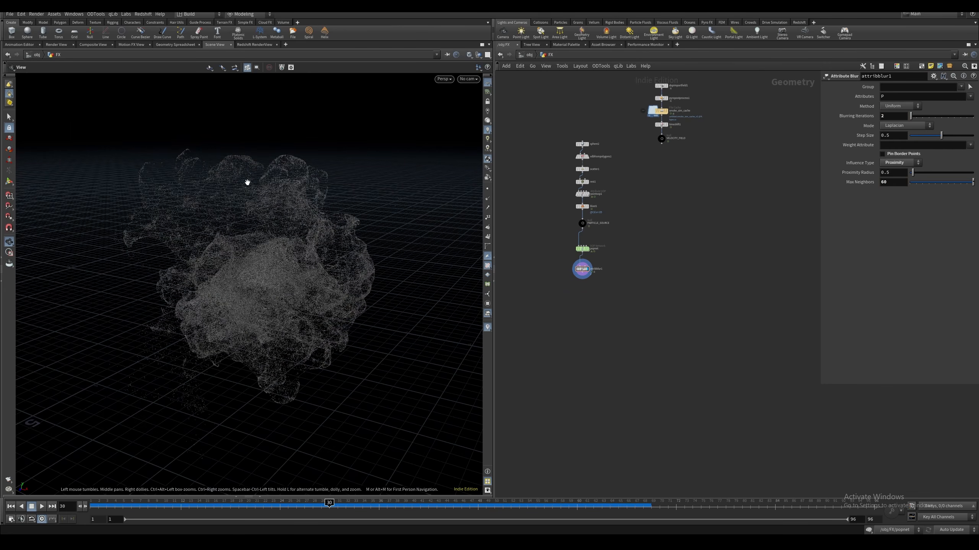
pyautogui.moveTo(247, 183)
pyautogui.mouseDown(button='right')
pyautogui.moveTo(257, 169)
pyautogui.moveTo(239, 173)
pyautogui.mouseUp(button='right')
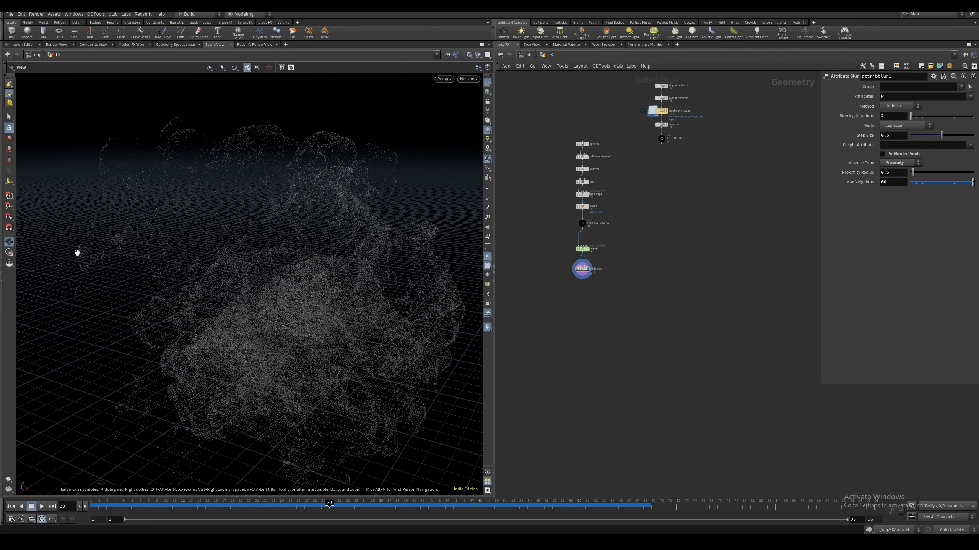
pyautogui.moveTo(581, 272)
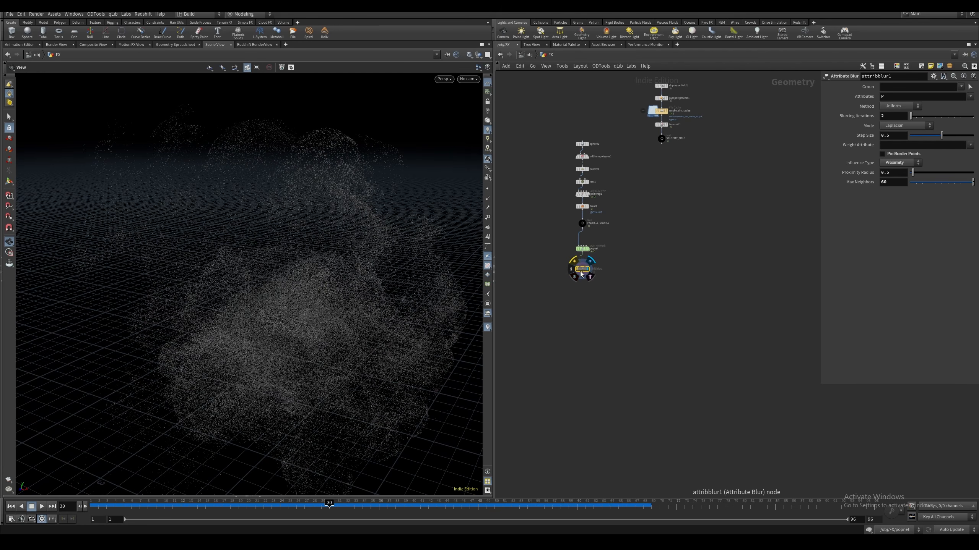
pyautogui.moveTo(316, 258)
pyautogui.mouseDown()
pyautogui.moveTo(341, 291)
pyautogui.moveTo(342, 242)
pyautogui.moveTo(260, 269)
pyautogui.moveTo(395, 269)
pyautogui.moveTo(376, 257)
pyautogui.moveTo(326, 267)
pyautogui.mouseUp()
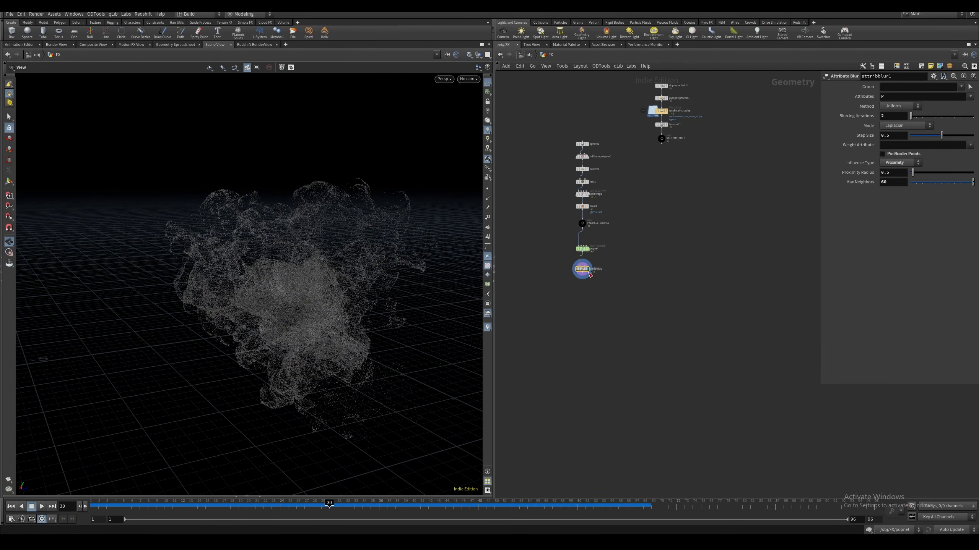
# Insert a copy of the Attribute Blur node between the blast node and PARTICLE_SOURCE, and display the PARTICLE_SOURCE points
pyautogui.hotkey('ctrl', 'c')
pyautogui.hotkey('ctrl', 'v')
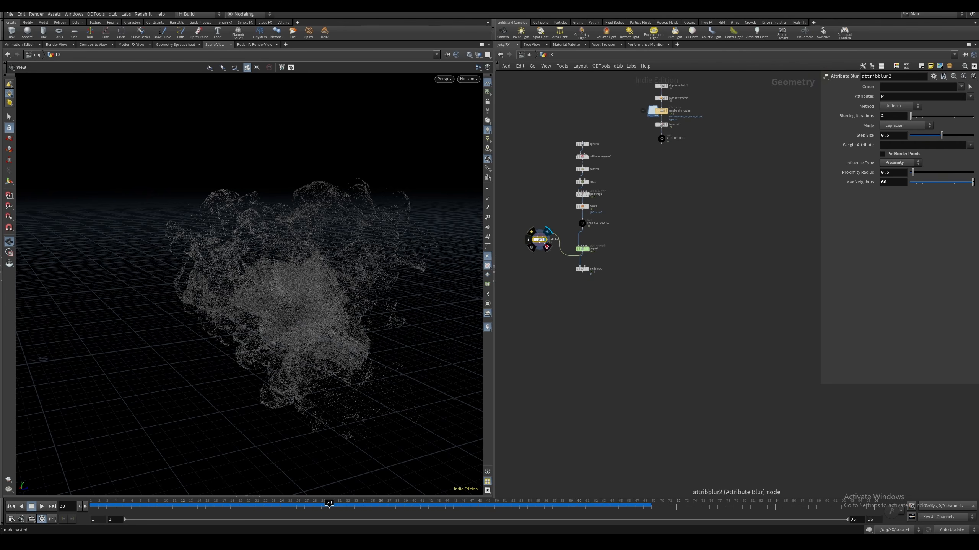
pyautogui.moveTo(545, 246); pyautogui.dragTo(582, 220)
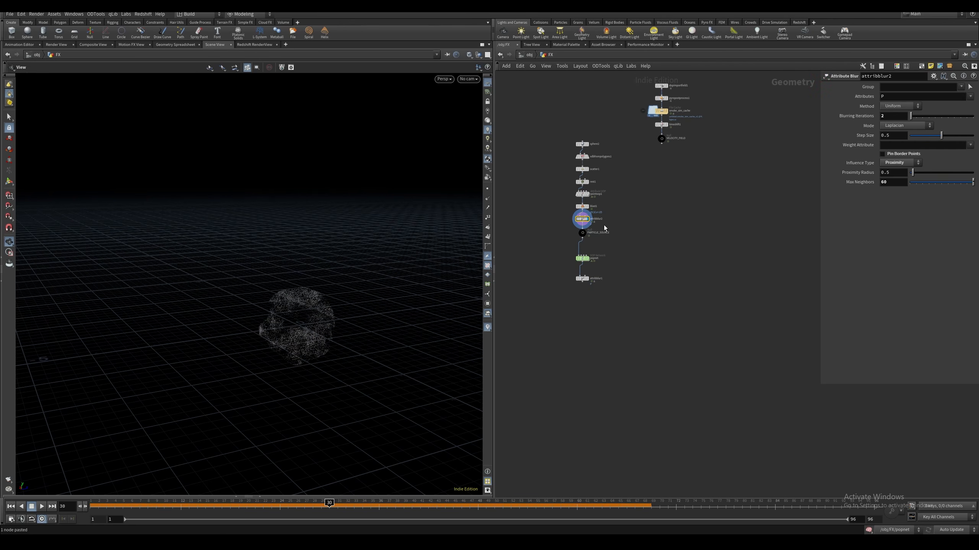
pyautogui.press('b')
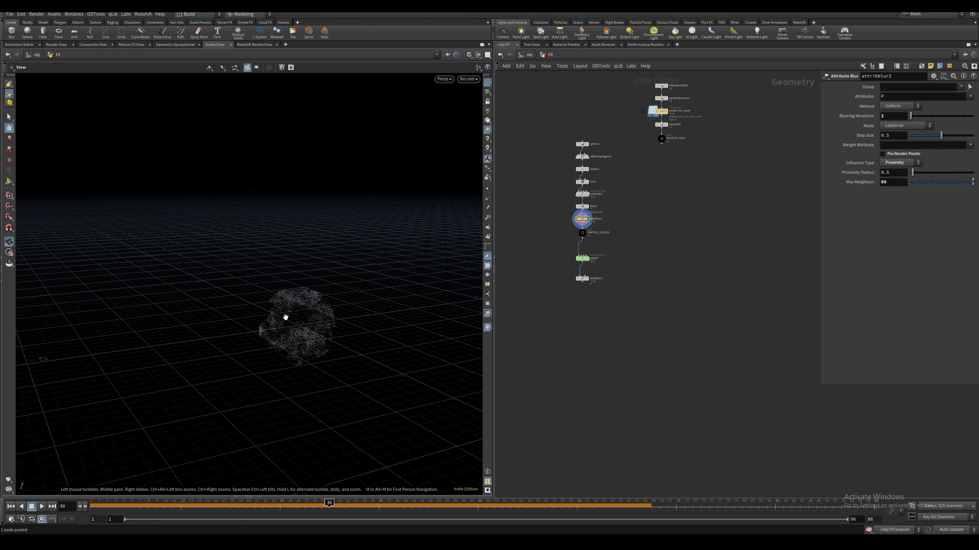
pyautogui.scroll(3, 284, 317)
pyautogui.moveTo(285, 317); pyautogui.dragTo(289, 284)
pyautogui.click(585, 233)
pyautogui.moveTo(595, 221); pyautogui.dragTo(591, 219, button='middle')
pyautogui.click(584, 216)
pyautogui.click(579, 230)
pyautogui.click(584, 232)
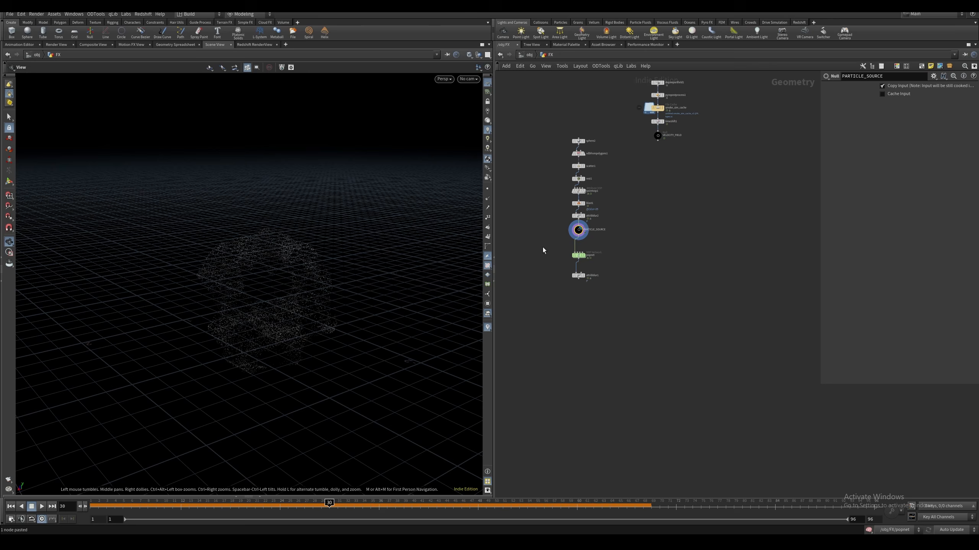
# Display the final Attribute Blur node, play the simulation from the first frame to frame 32 and inspect the particles
pyautogui.click(578, 276)
pyautogui.click(584, 276)
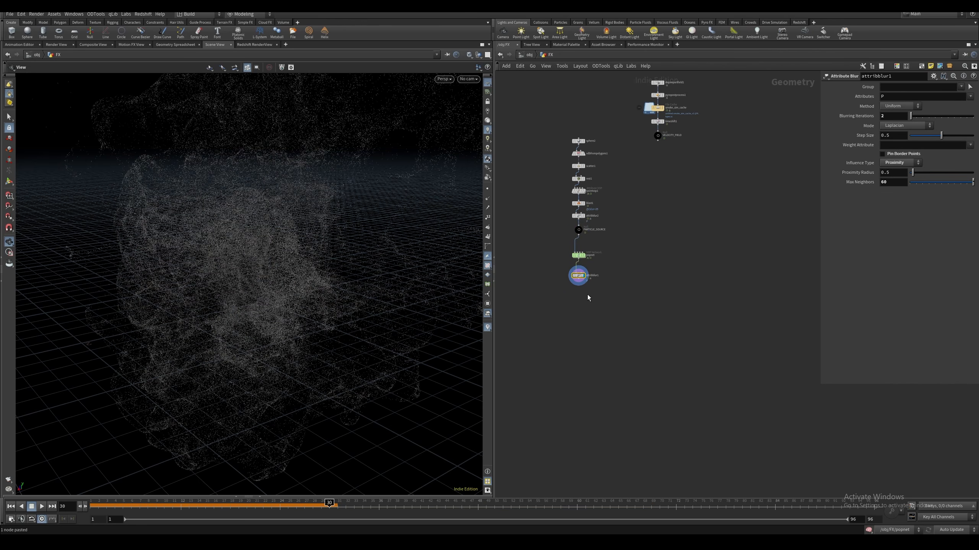
pyautogui.hotkey('ctrl', 'Up')
pyautogui.press('Up')
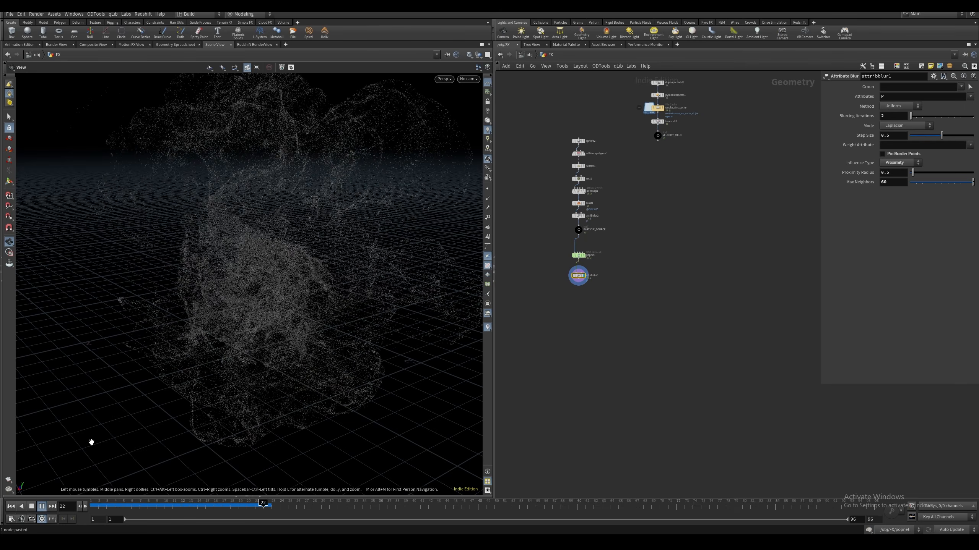
pyautogui.click(42, 506)
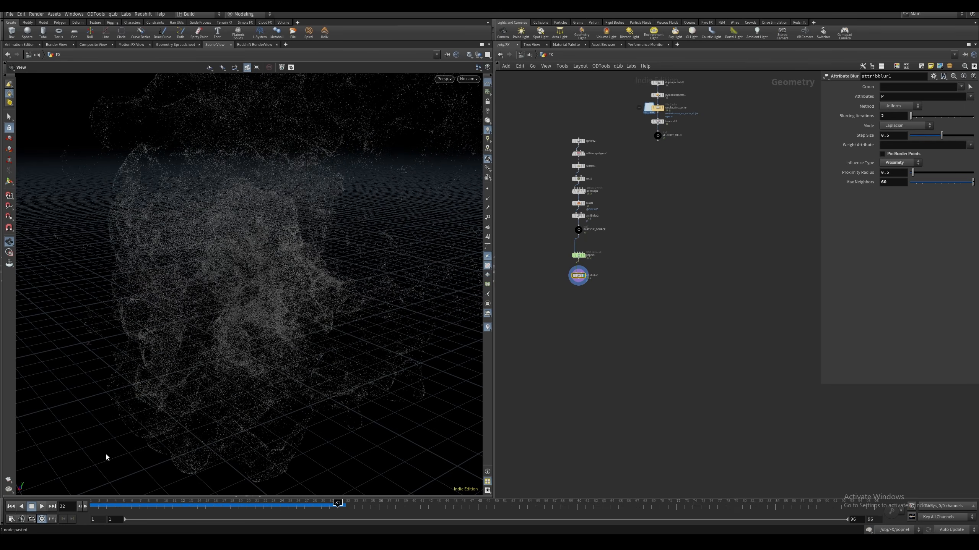
pyautogui.moveTo(105, 457); pyautogui.dragTo(287, 298)
# Set Blurring Iterations to 1 on the Attribute Blur above PARTICLE_SOURCE and display the final blur node again
pyautogui.moveTo(555, 256); pyautogui.dragTo(549, 264, button='middle')
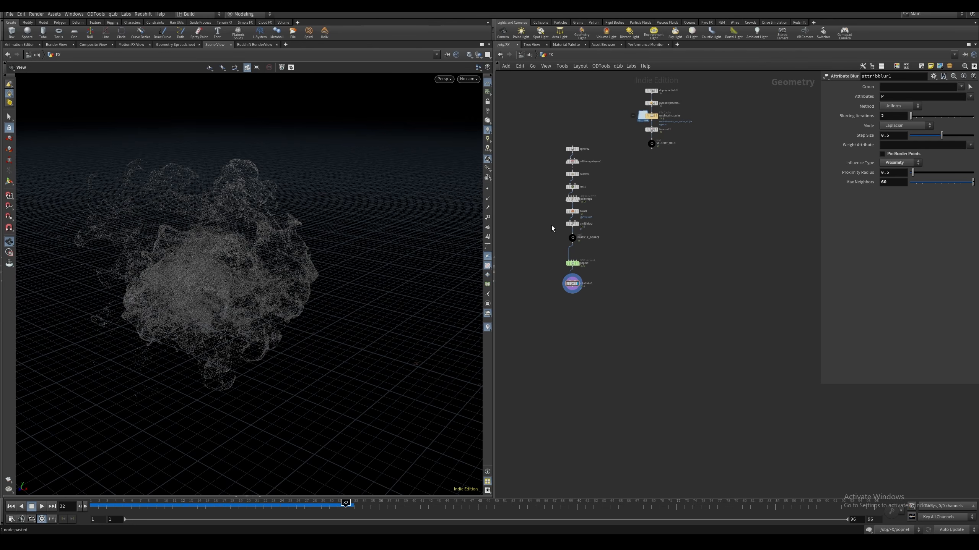
pyautogui.click(574, 224)
pyautogui.press('r')
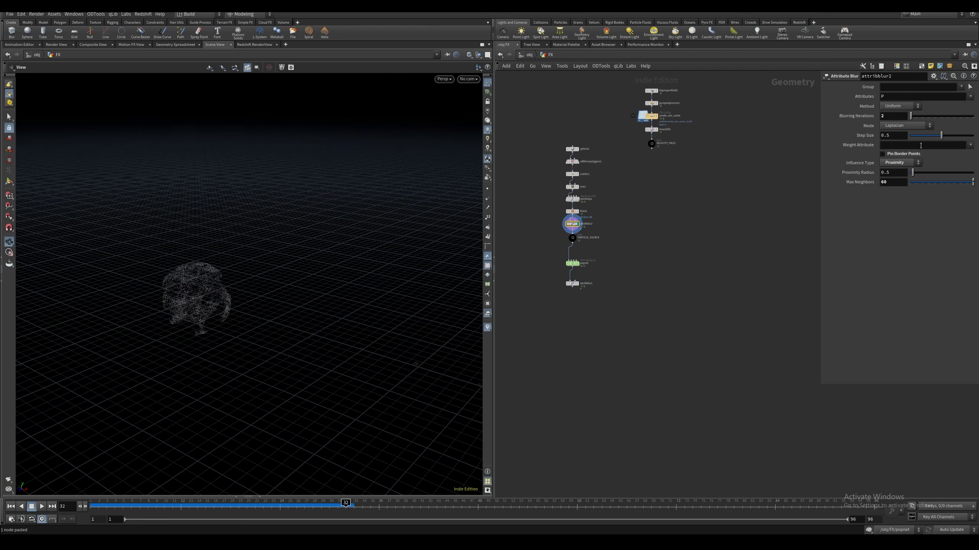
pyautogui.doubleClick(889, 116)
pyautogui.write('1')
pyautogui.click(726, 203)
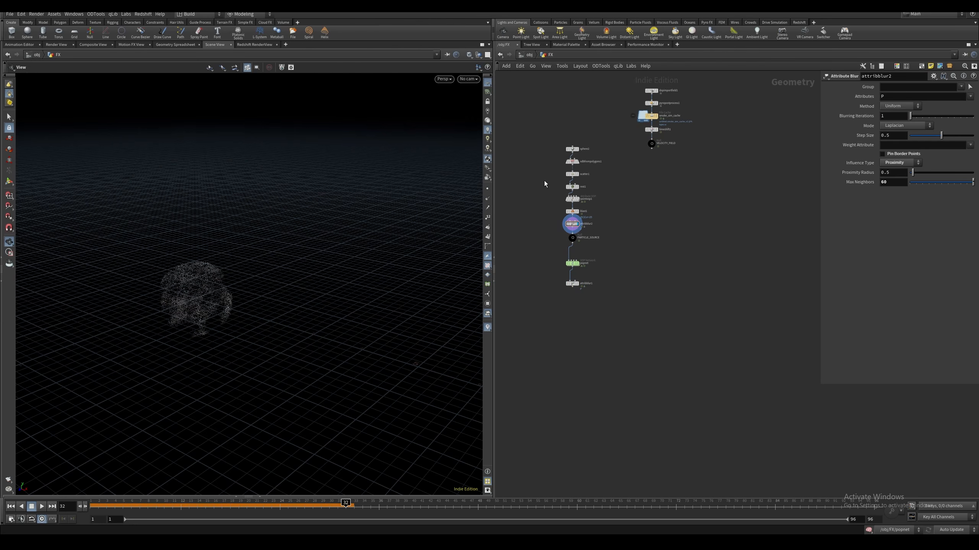
pyautogui.moveTo(545, 267); pyautogui.dragTo(580, 309)
pyautogui.press('r')
pyautogui.moveTo(570, 307); pyautogui.dragTo(567, 292, button='middle')
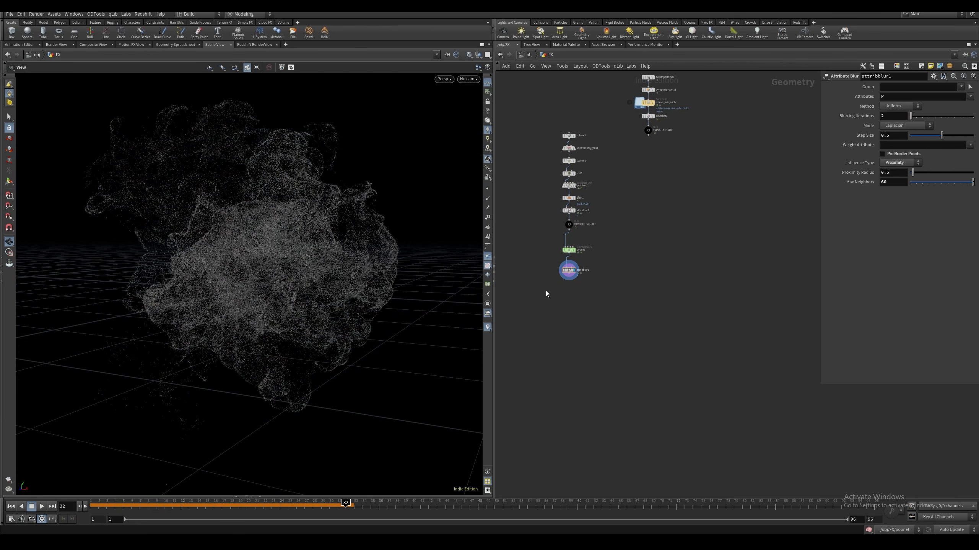
# Append an Attribute Adjust Color node below the final Attribute Blur node
pyautogui.click(570, 277)
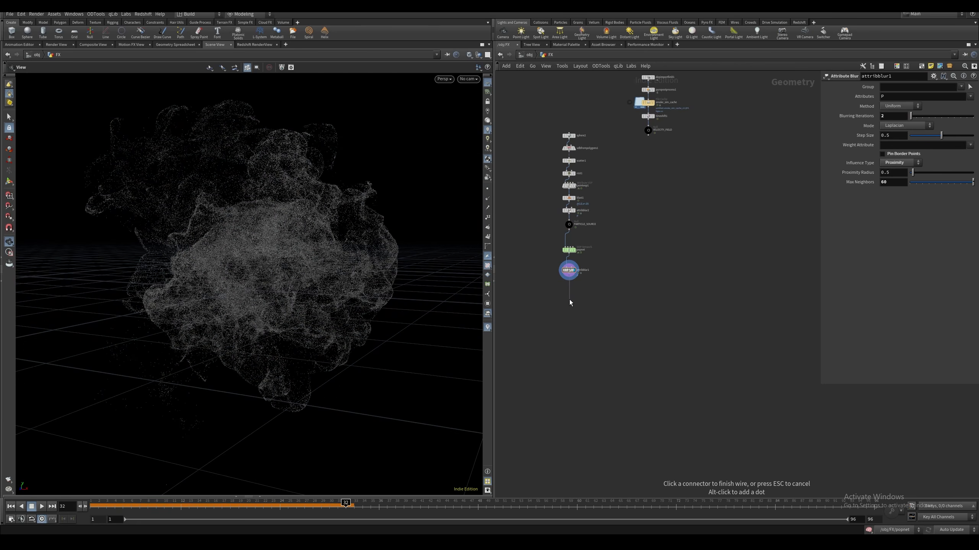
pyautogui.press('Tab')
pyautogui.write('adjust')
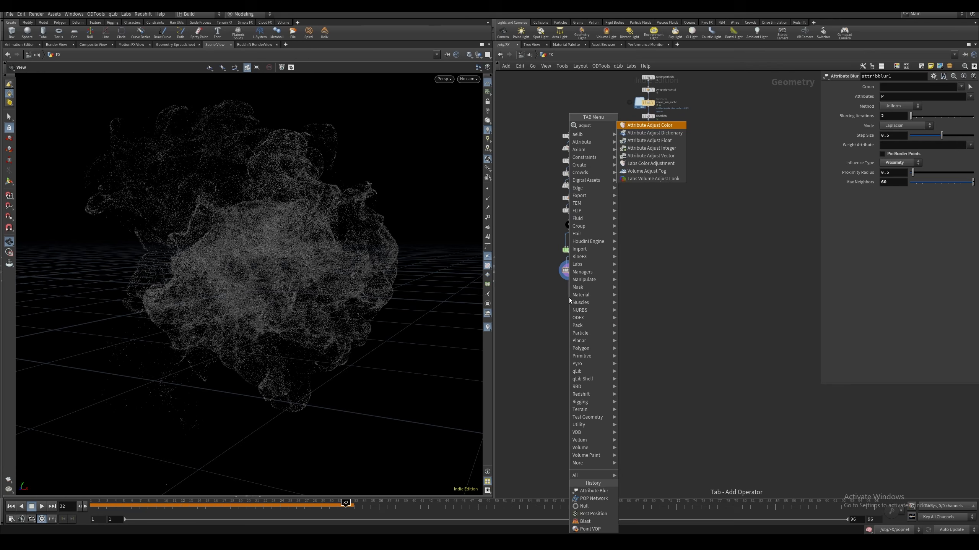
pyautogui.press('Return')
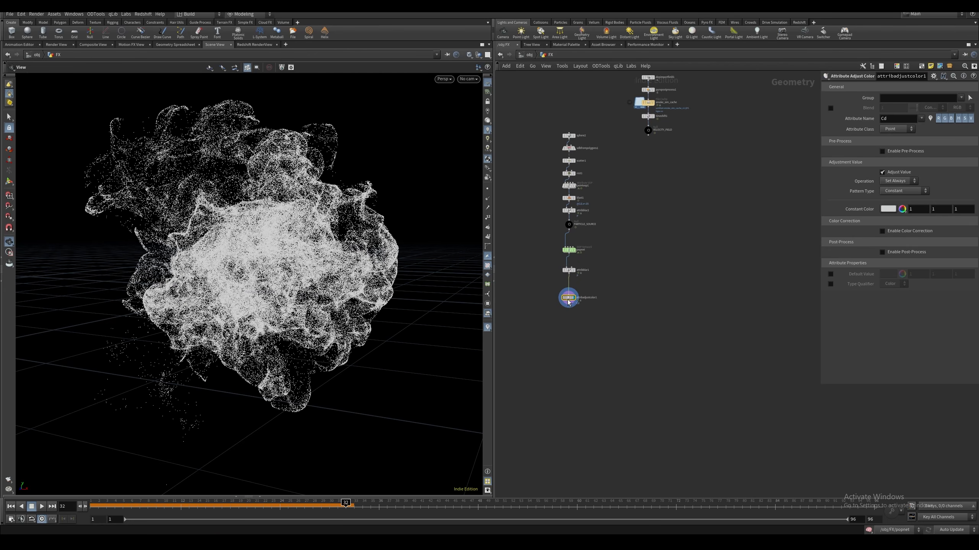
pyautogui.moveTo(568, 303); pyautogui.dragTo(568, 295)
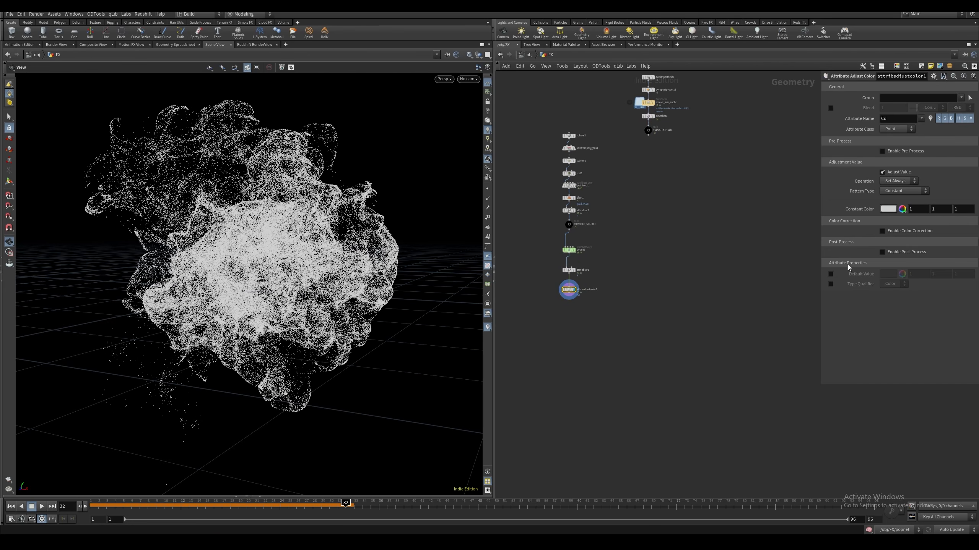
# Set the color node's Pattern Type to Noise and its Location Attribute to rest
pyautogui.click(903, 191)
pyautogui.click(893, 215)
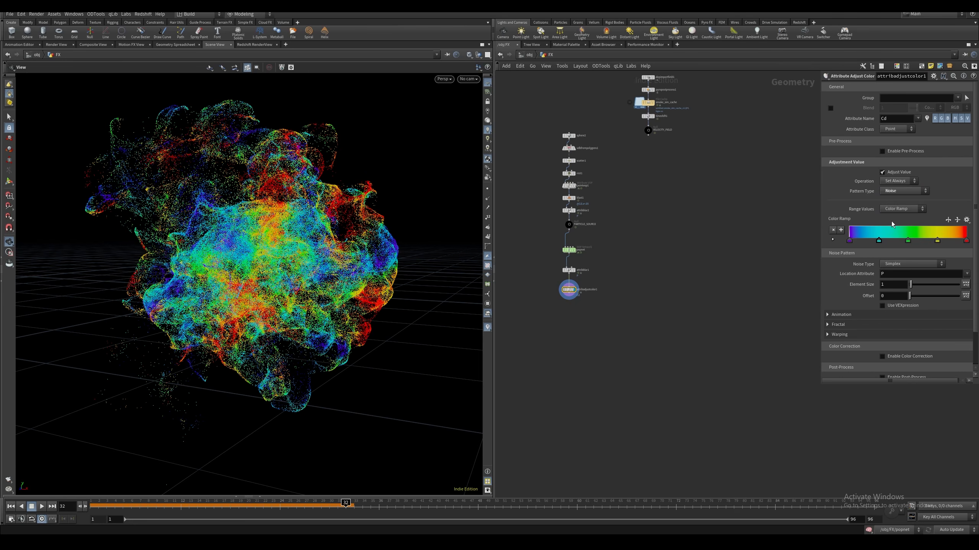
pyautogui.moveTo(861, 273); pyautogui.dragTo(858, 274)
pyautogui.press('Return')
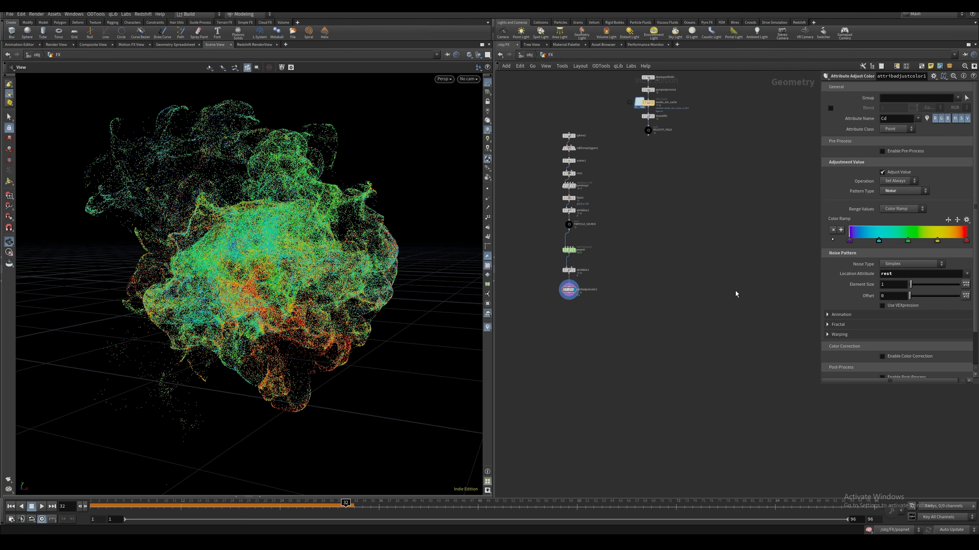
# Apply the Grayscale preset to the color ramp and set the noise Element Size to 0.5
pyautogui.click(967, 219)
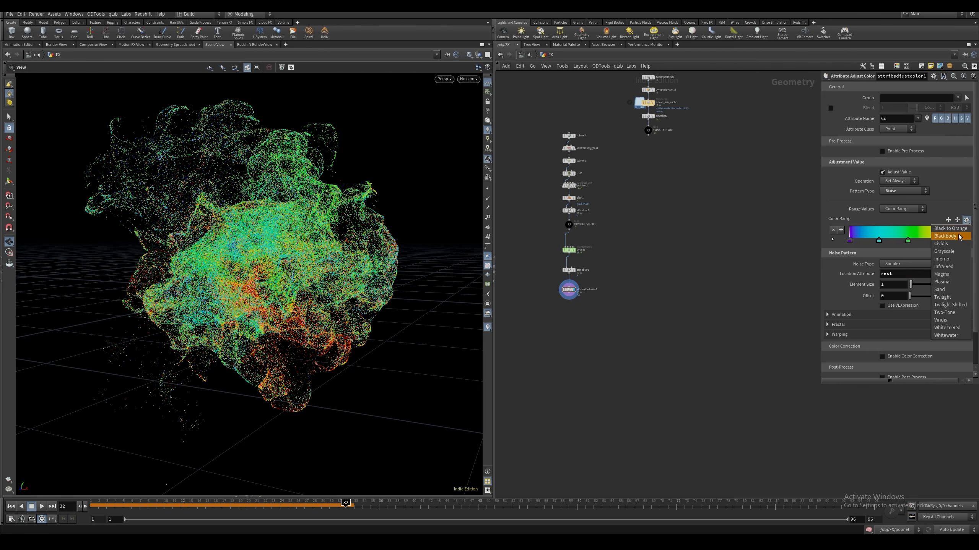
pyautogui.click(956, 251)
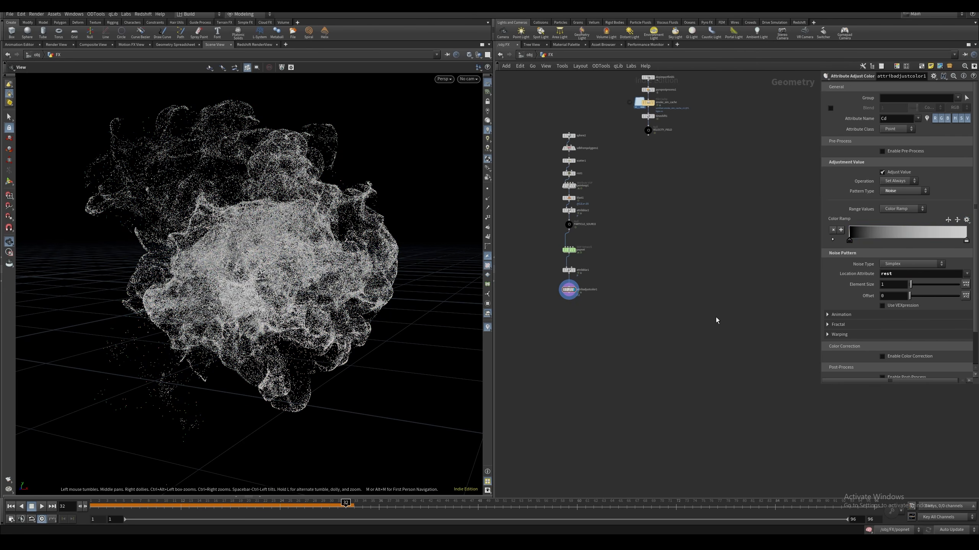
pyautogui.moveTo(889, 286); pyautogui.dragTo(796, 295)
pyautogui.write('.5')
pyautogui.press('Return')
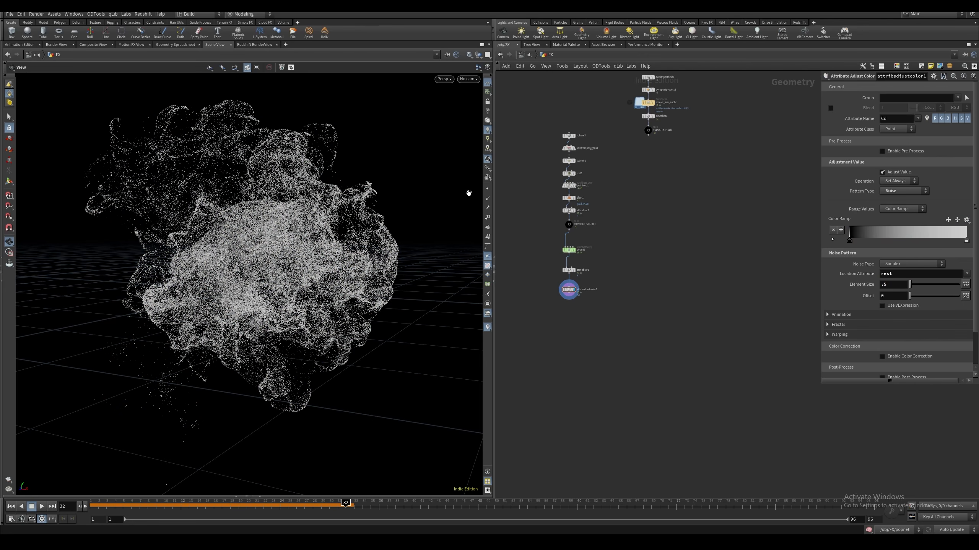
# Change the color ramp's white end point to a saturated blue of about RGB 0.109, 0.272, 1
pyautogui.moveTo(327, 210); pyautogui.dragTo(301, 244)
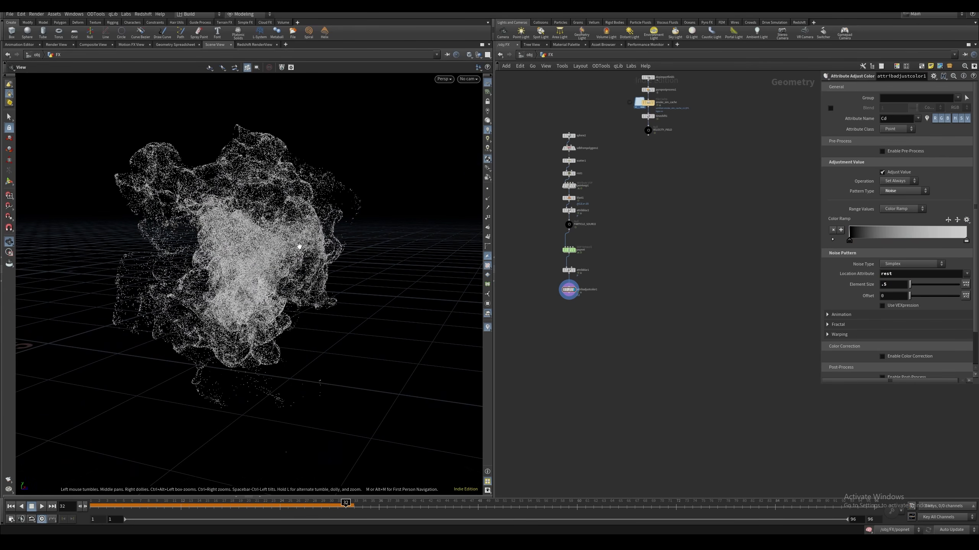
pyautogui.doubleClick(966, 241)
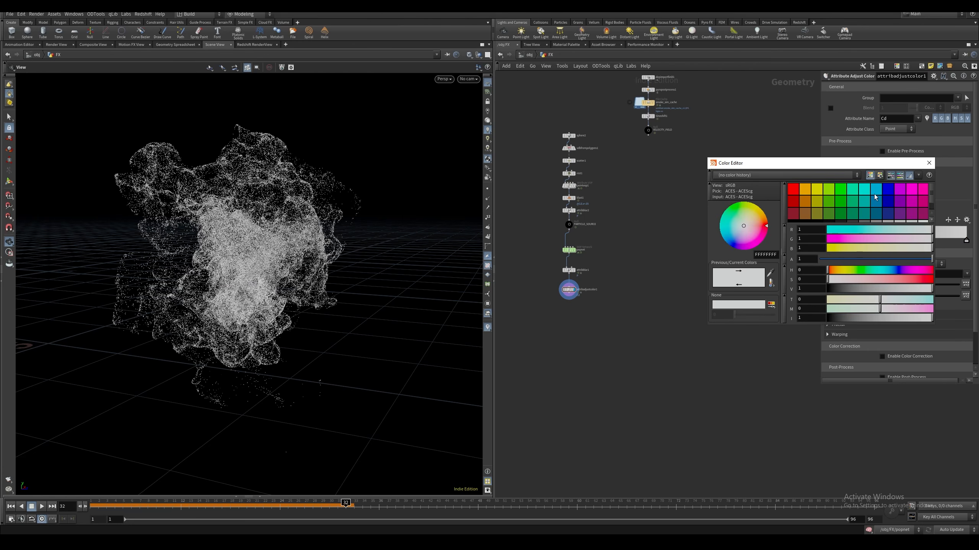
pyautogui.click(874, 192)
pyautogui.moveTo(879, 239); pyautogui.dragTo(862, 238)
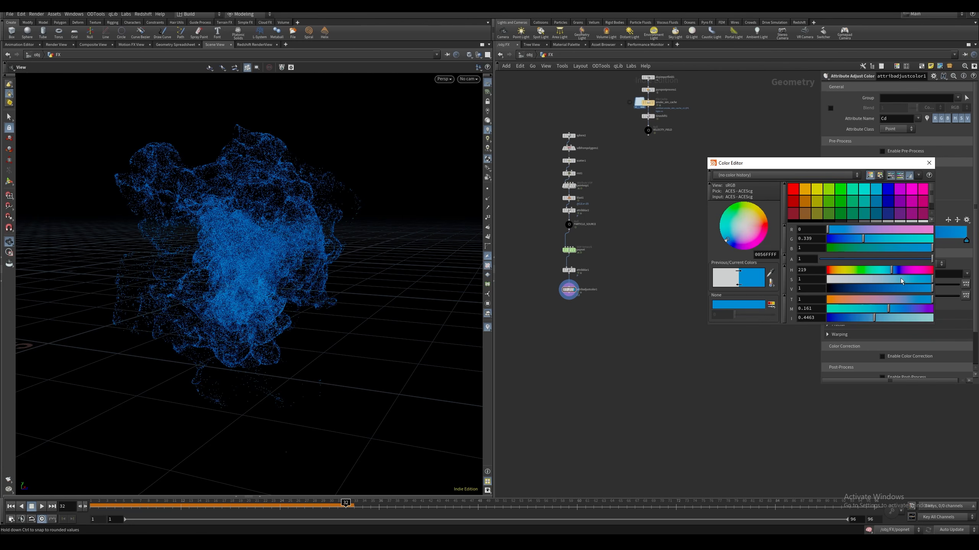
pyautogui.moveTo(902, 279); pyautogui.dragTo(920, 280)
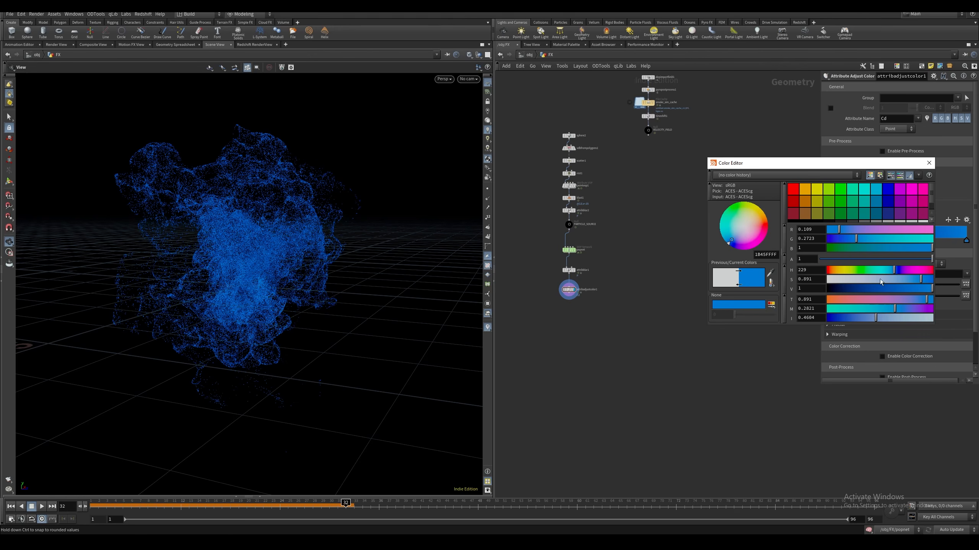
pyautogui.click(928, 164)
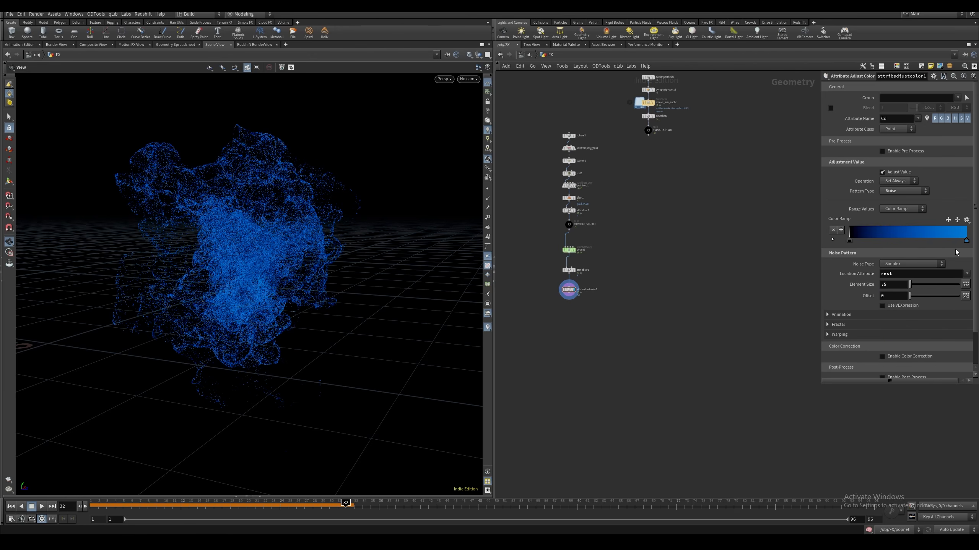
pyautogui.click(908, 241)
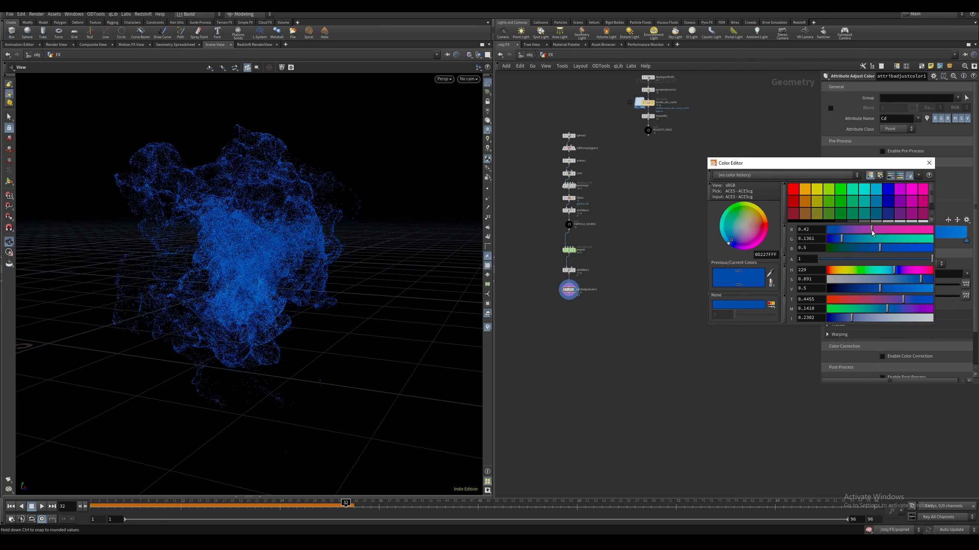
pyautogui.moveTo(872, 230); pyautogui.dragTo(770, 253)
pyautogui.press('Delete')
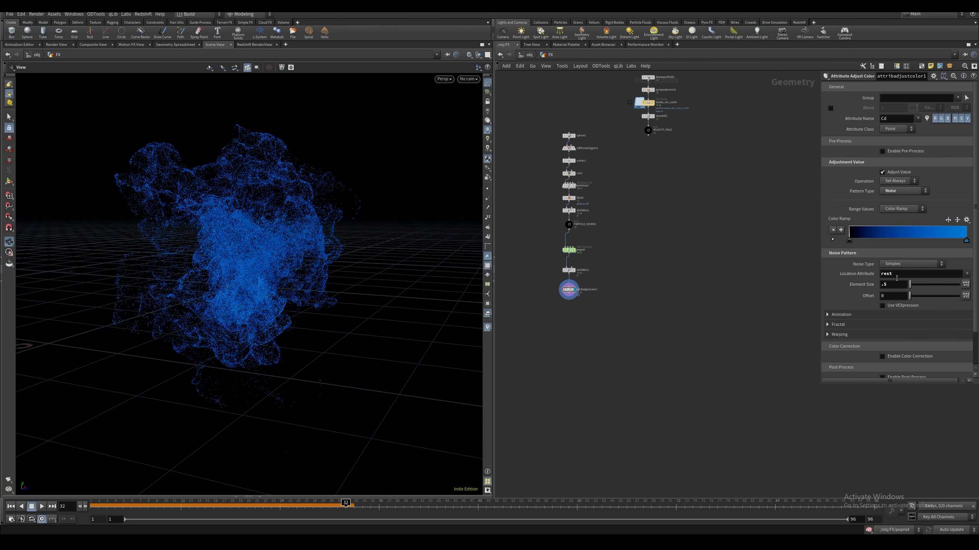
# Set the Noise Type to Sparse Convolution and add an orange point near the middle of the color ramp
pyautogui.click(912, 263)
pyautogui.click(901, 280)
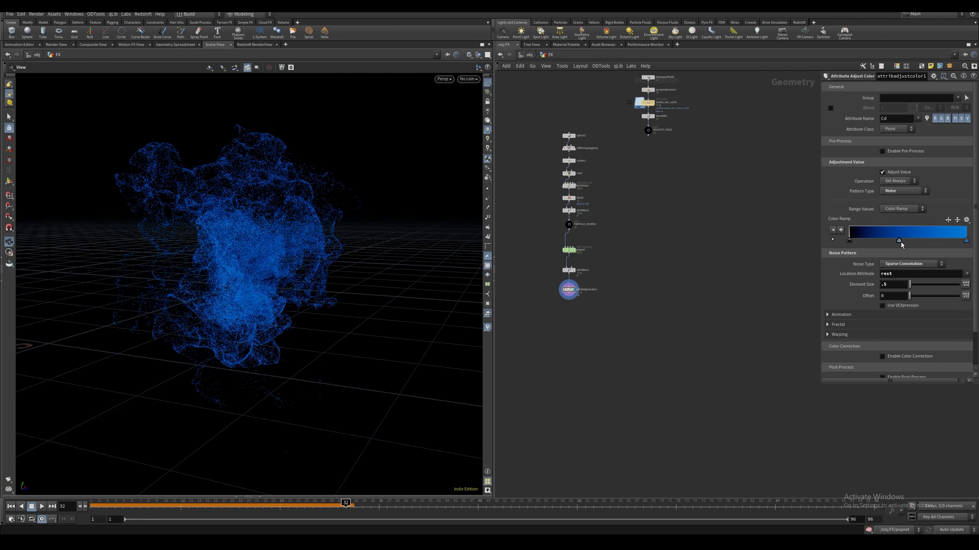
pyautogui.doubleClick(901, 240)
pyautogui.click(806, 188)
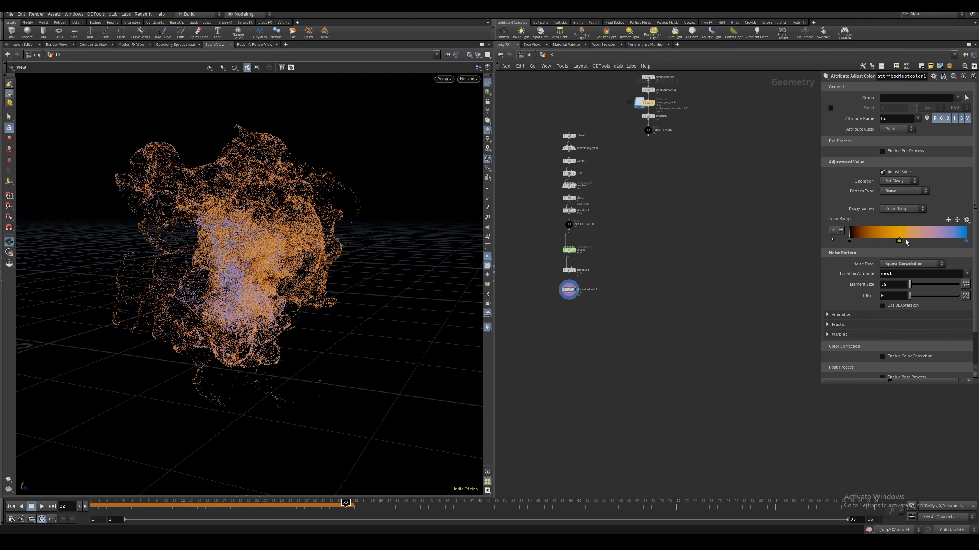
# Try the Perlin, Simplex and Worley Cellular F1 noise types, and remove the orange point from the color ramp
pyautogui.click(906, 264)
pyautogui.click(887, 266)
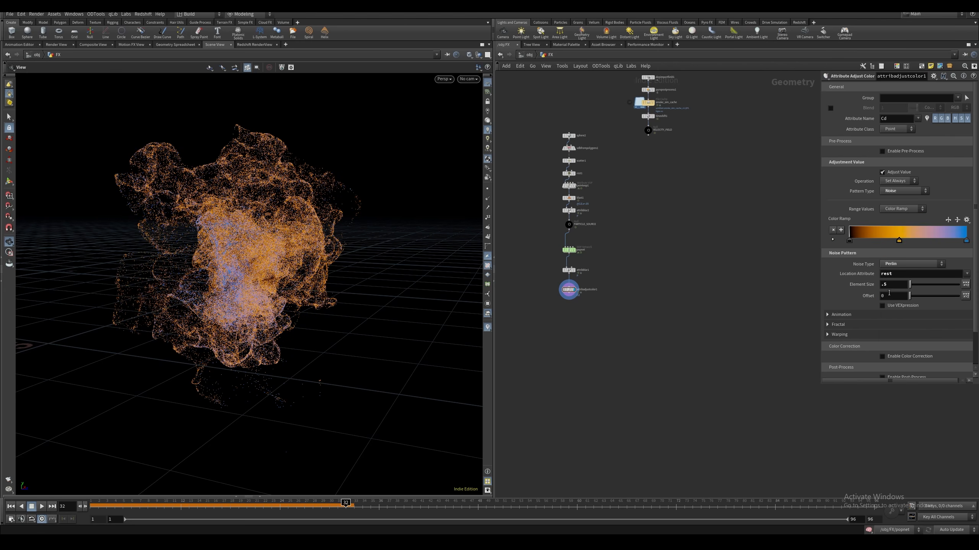
pyautogui.click(887, 266)
pyautogui.click(901, 304)
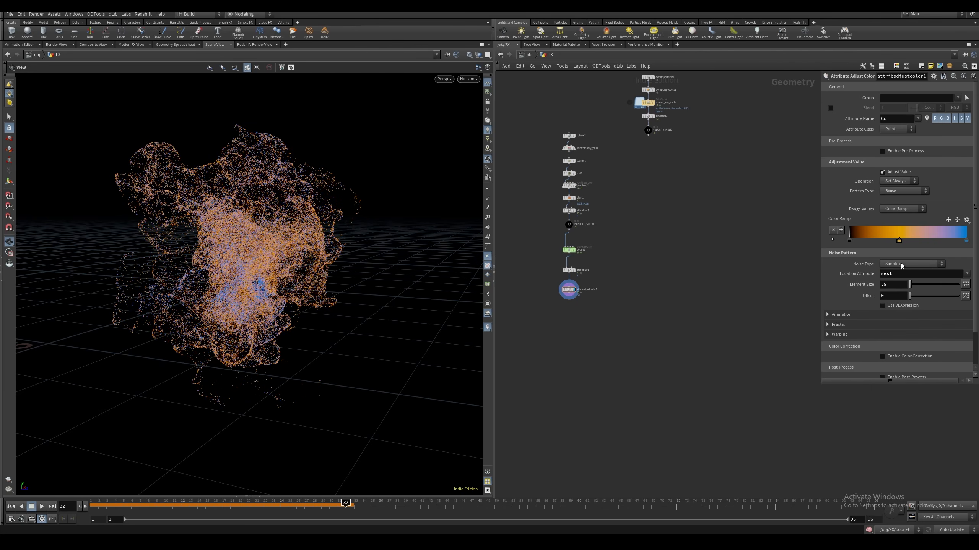
pyautogui.click(901, 265)
pyautogui.click(900, 320)
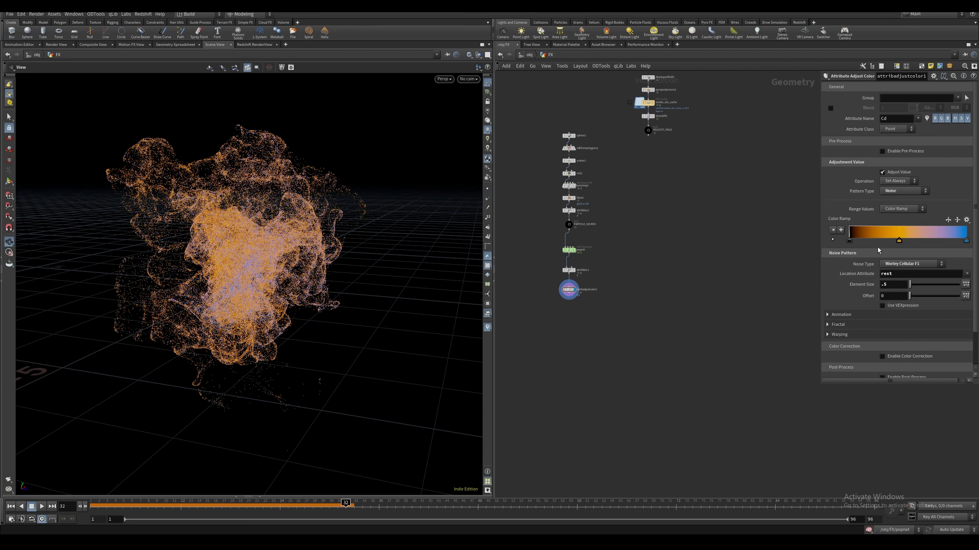
pyautogui.moveTo(898, 241); pyautogui.dragTo(973, 240)
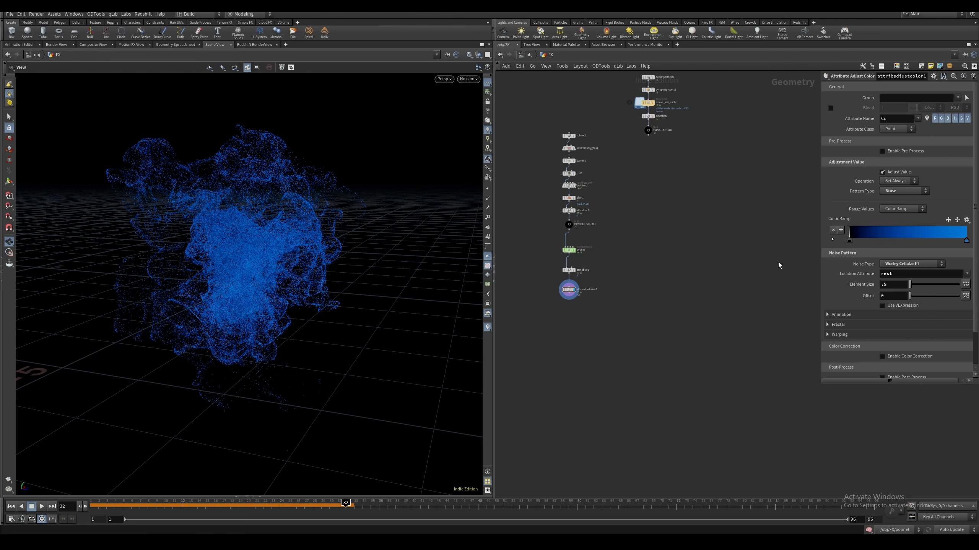
# Enable Animate Noise with a Pulse Duration of 3 and set the Noise Type to Perlin Flow
pyautogui.click(841, 315)
pyautogui.click(882, 324)
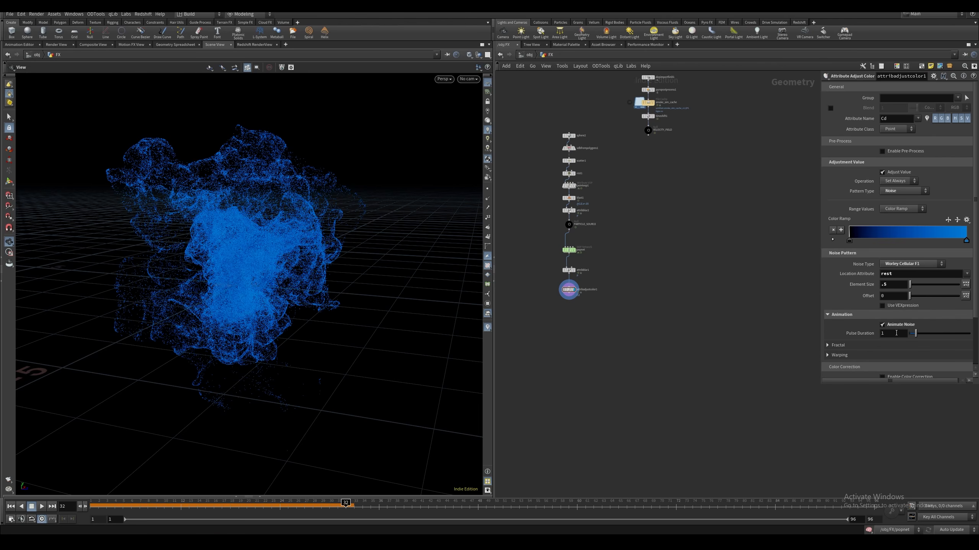
pyautogui.click(885, 334)
pyautogui.press('Return')
pyautogui.click(902, 263)
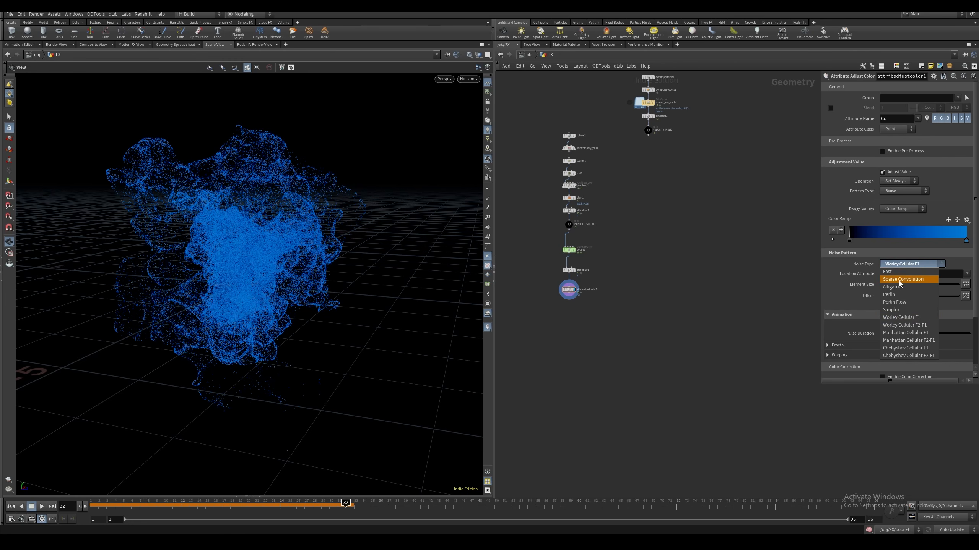
pyautogui.click(896, 303)
# Append a Point VOP node below the Attribute Adjust Color node and open its network
pyautogui.moveTo(192, 385); pyautogui.dragTo(281, 349)
pyautogui.scroll(3, 280, 349)
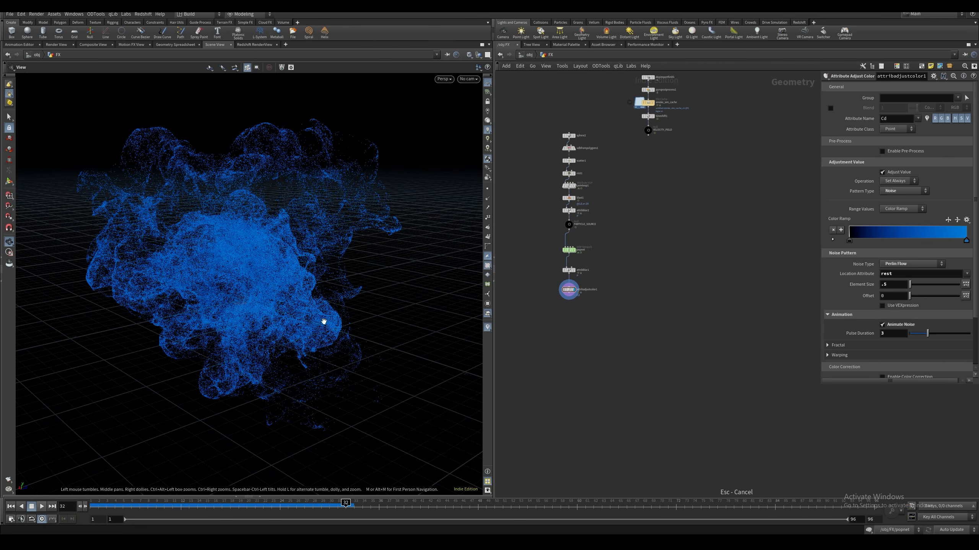
pyautogui.press('Tab')
pyautogui.write('point v')
pyautogui.press('Return')
pyautogui.click(569, 310)
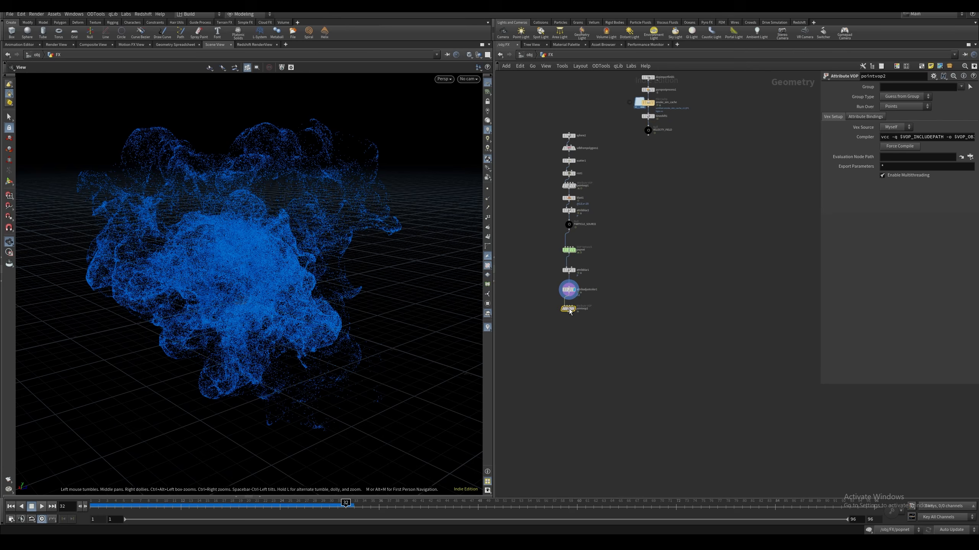
pyautogui.click(574, 309)
pyautogui.doubleClick(571, 313)
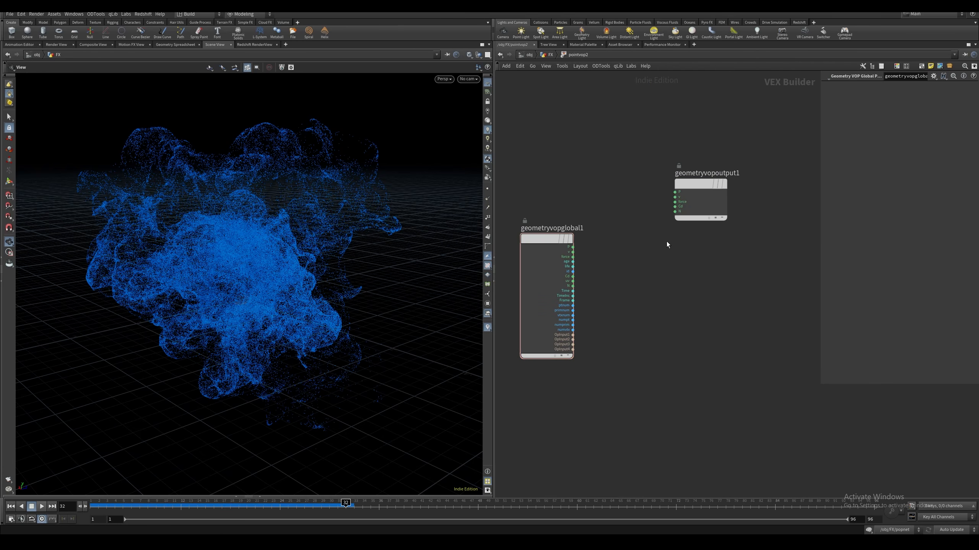
# Make room between the global and output nodes and add a Divide node that divides age by life
pyautogui.moveTo(705, 177); pyautogui.dragTo(768, 241)
pyautogui.moveTo(672, 290); pyautogui.dragTo(665, 274, button='middle')
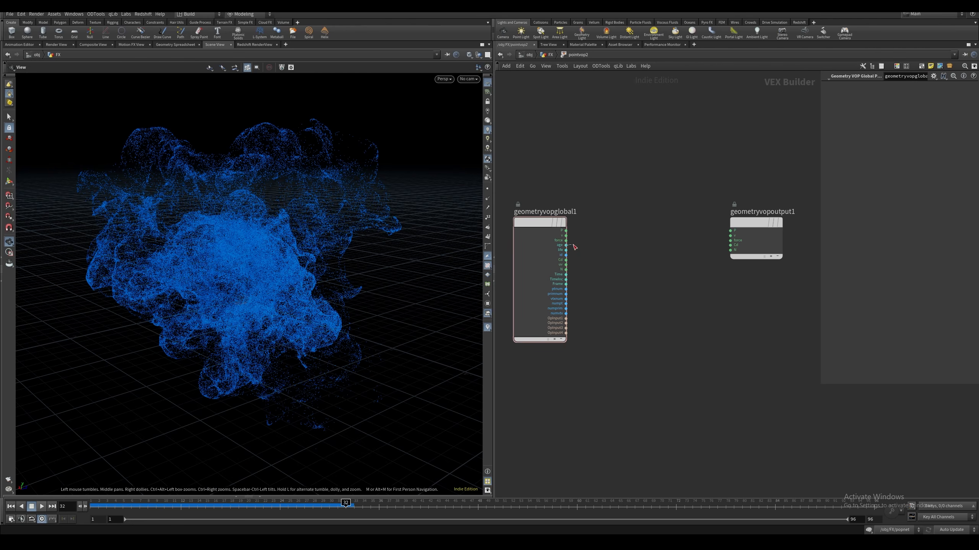
pyautogui.moveTo(566, 245); pyautogui.dragTo(604, 250)
pyautogui.write('div')
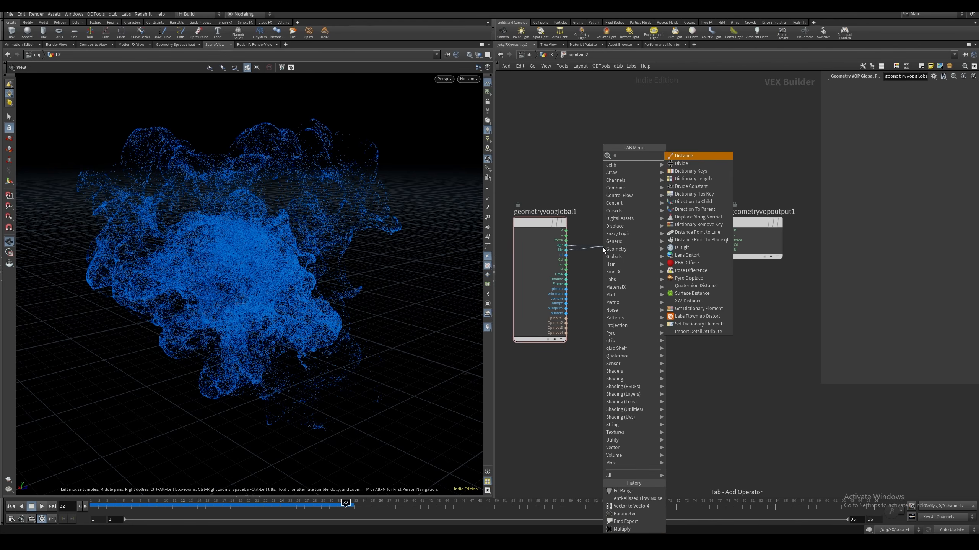
pyautogui.press('Return')
pyautogui.click(628, 234)
pyautogui.moveTo(627, 233); pyautogui.dragTo(595, 226, button='middle')
# Feed the Divide result into a Ramp Parameter node set to Spline Ramp (float)
pyautogui.moveTo(621, 223); pyautogui.dragTo(643, 239)
pyautogui.write('ra')
pyautogui.press('Down')
pyautogui.press('Down')
pyautogui.press('Down')
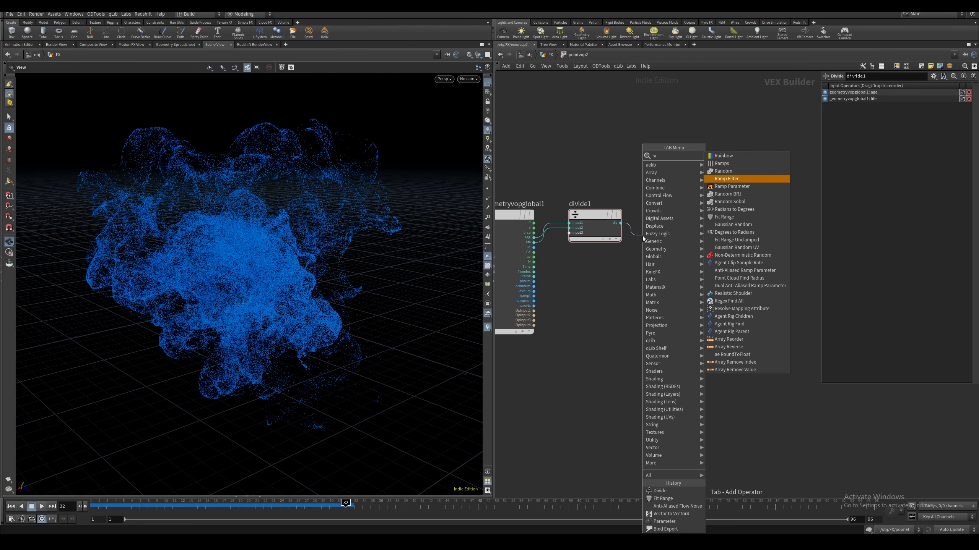
pyautogui.press('Return')
pyautogui.click(915, 117)
pyautogui.click(909, 131)
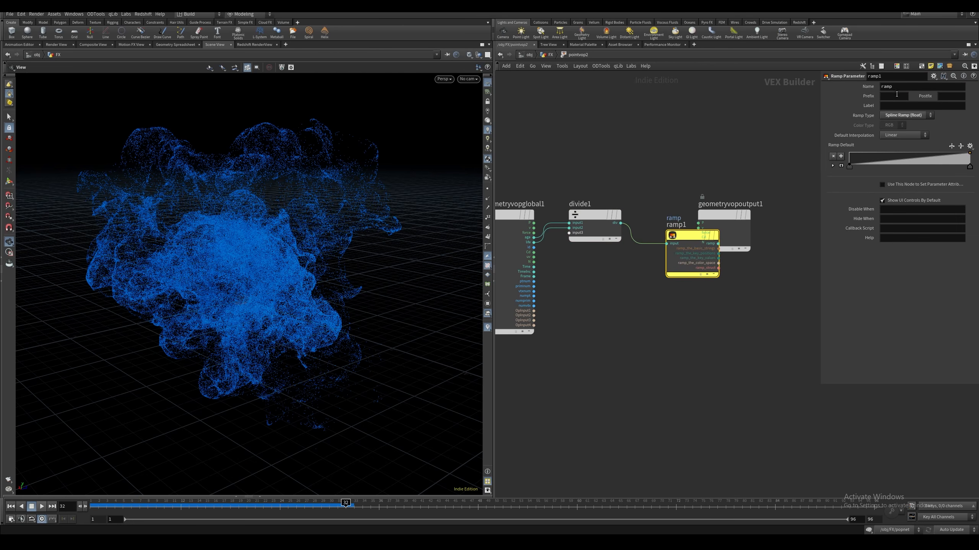
# Name the ramp parameter age_cds and auto-arrange the network nodes
pyautogui.moveTo(900, 88); pyautogui.dragTo(843, 90)
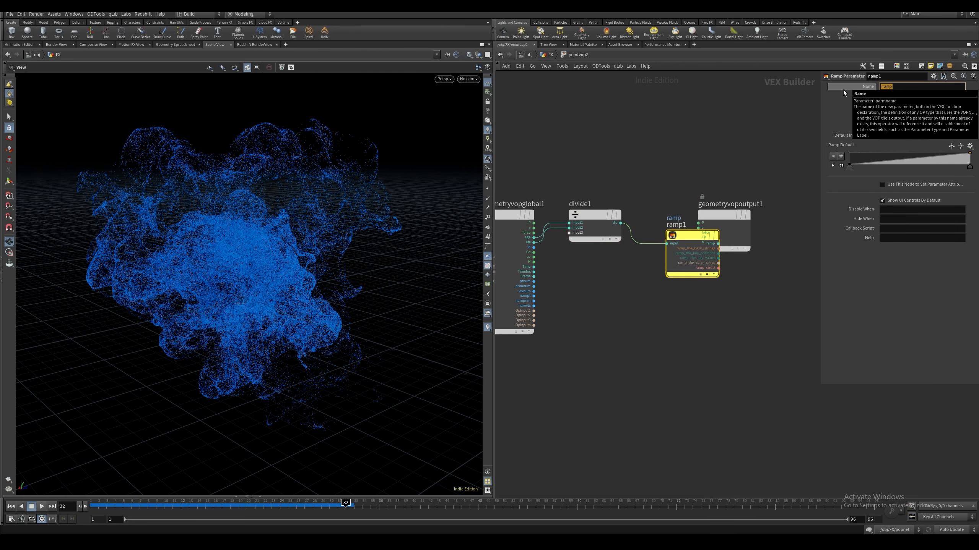
pyautogui.write('age_cds')
pyautogui.press('Return')
pyautogui.press('l')
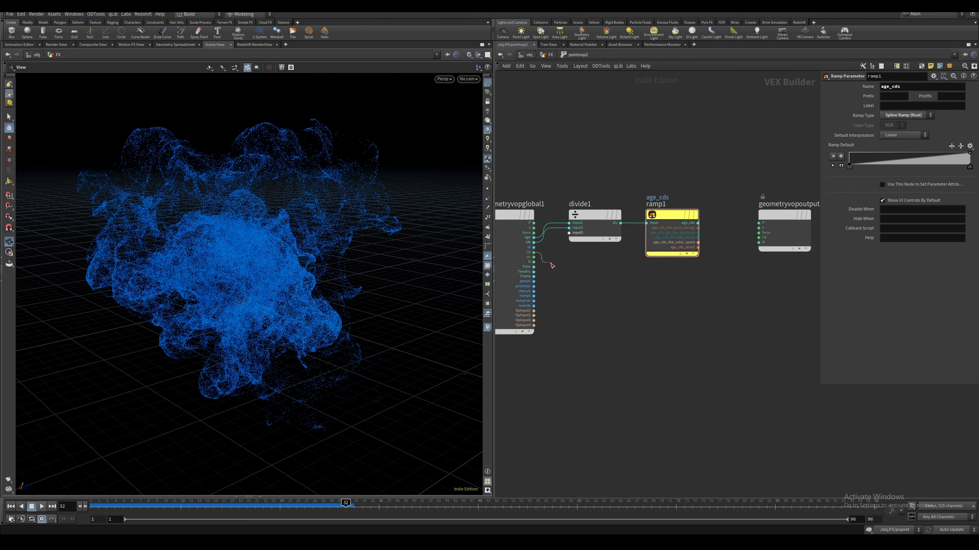
# Connect the global Cd to the output node's Cd and insert a Multiply node into that connection
pyautogui.moveTo(534, 252); pyautogui.dragTo(763, 276)
pyautogui.click(758, 238)
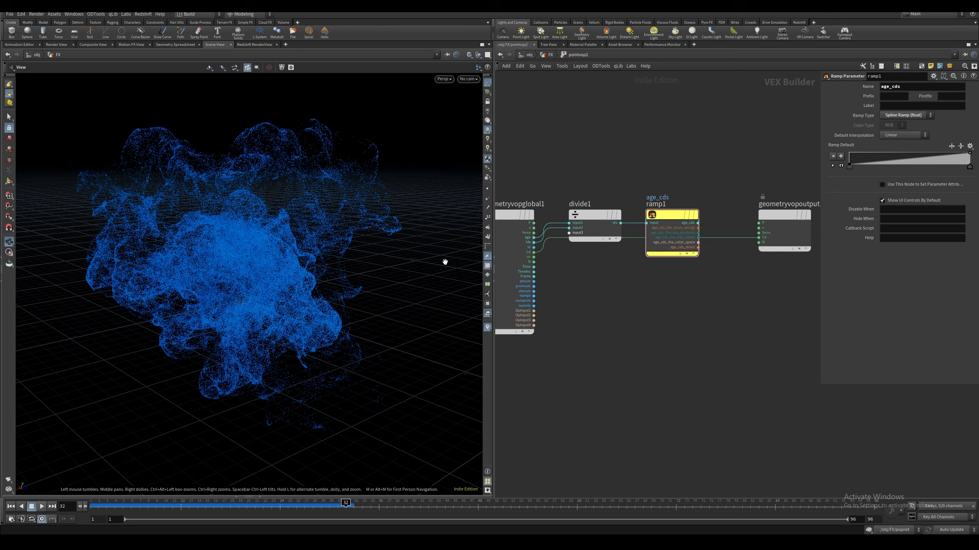
pyautogui.moveTo(731, 238); pyautogui.dragTo(723, 287)
pyautogui.press('Tab')
pyautogui.write('mul')
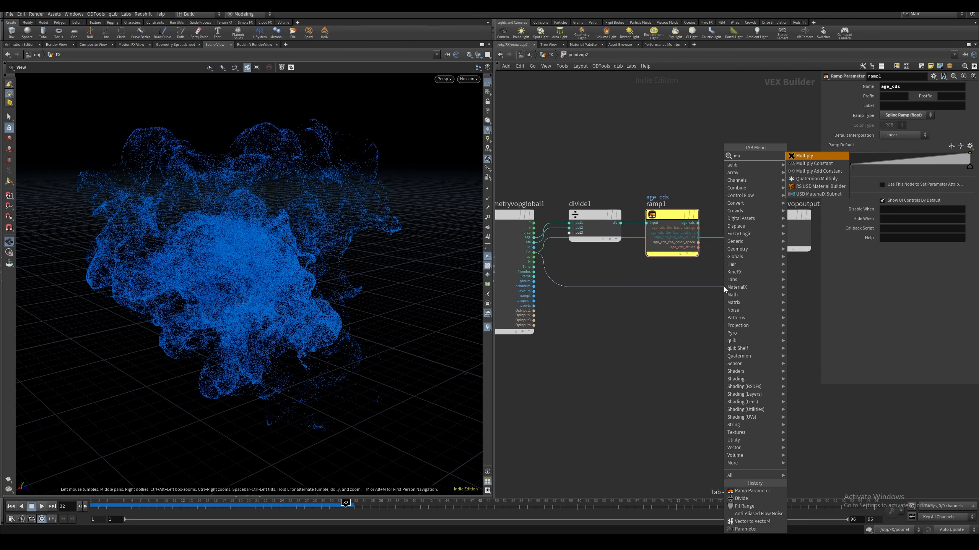
pyautogui.press('Return')
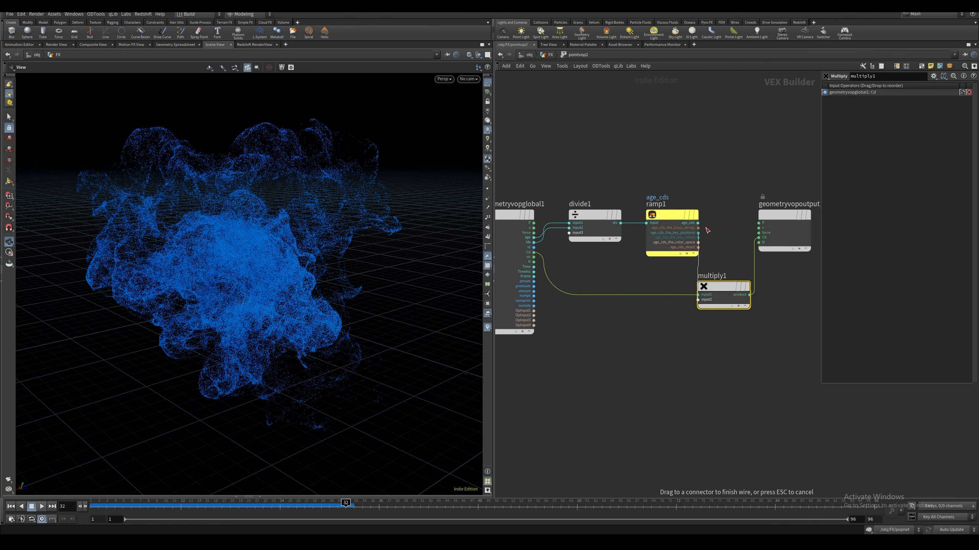
# Connect the age_cds ramp to the Multiply node's second input, arrange the nodes and return to the geometry network
pyautogui.moveTo(698, 223); pyautogui.dragTo(698, 299)
pyautogui.press('l')
pyautogui.click(568, 217)
pyautogui.moveTo(606, 161); pyautogui.dragTo(666, 166, button='middle')
pyautogui.press('u')
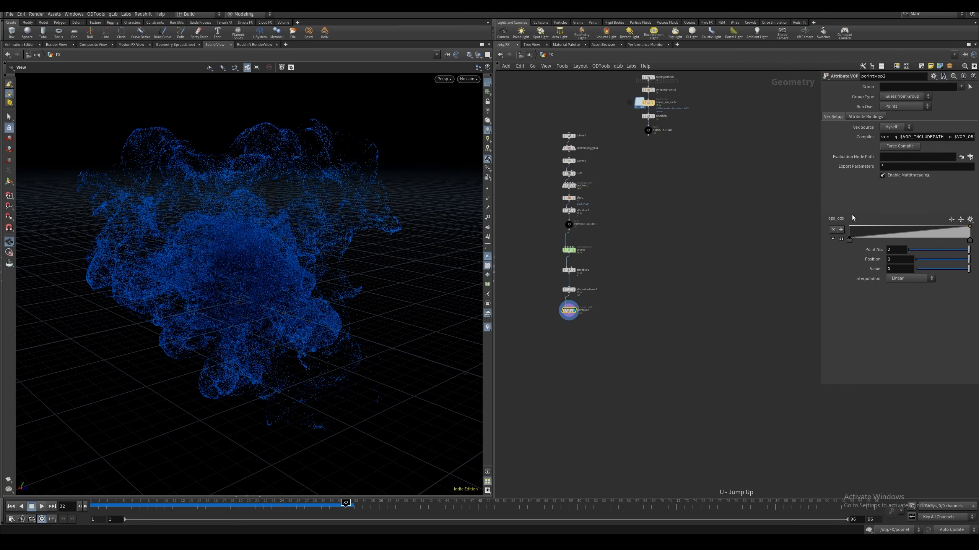
# Reverse the age_cds ramp on the Point VOP and enlarge its curve display for editing
pyautogui.click(951, 221)
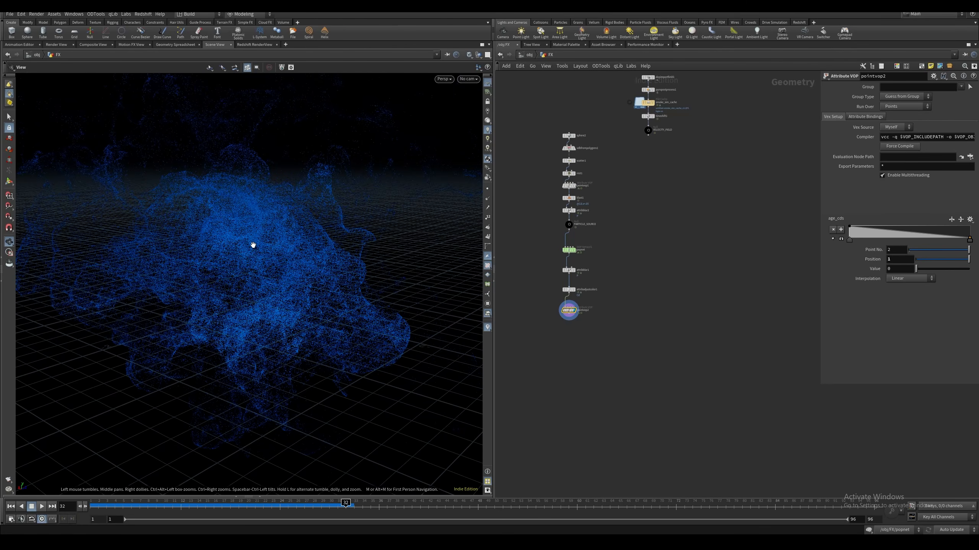
pyautogui.click(840, 239)
pyautogui.moveTo(821, 270); pyautogui.dragTo(654, 271)
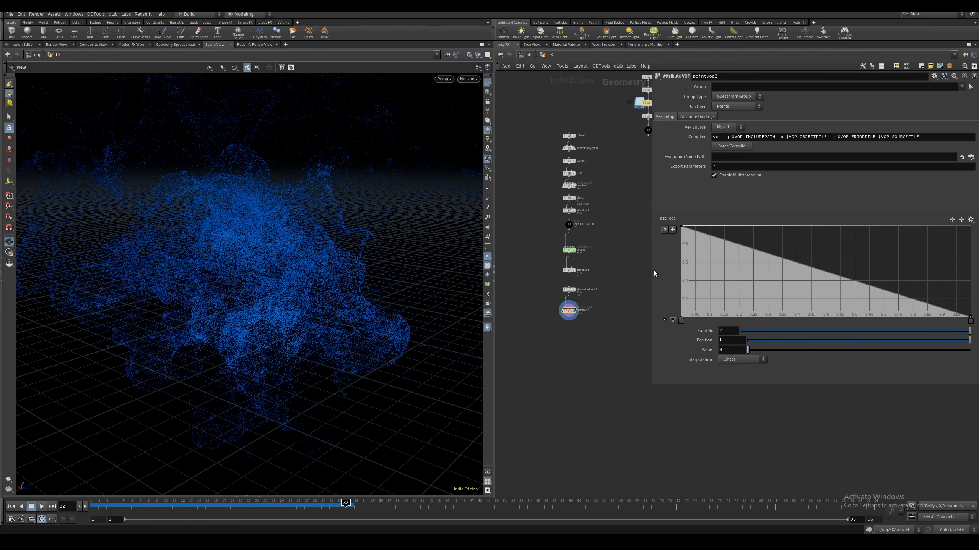
# Set the age_cds ramp's interpolation to B-Spline and its start point's value to 3
pyautogui.click(680, 322)
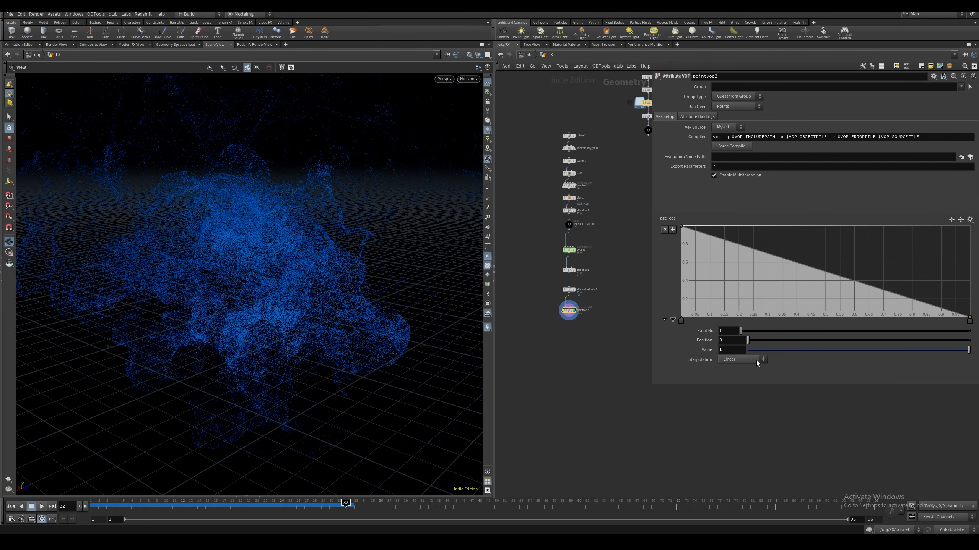
pyautogui.click(756, 359)
pyautogui.click(732, 405)
pyautogui.click(970, 320)
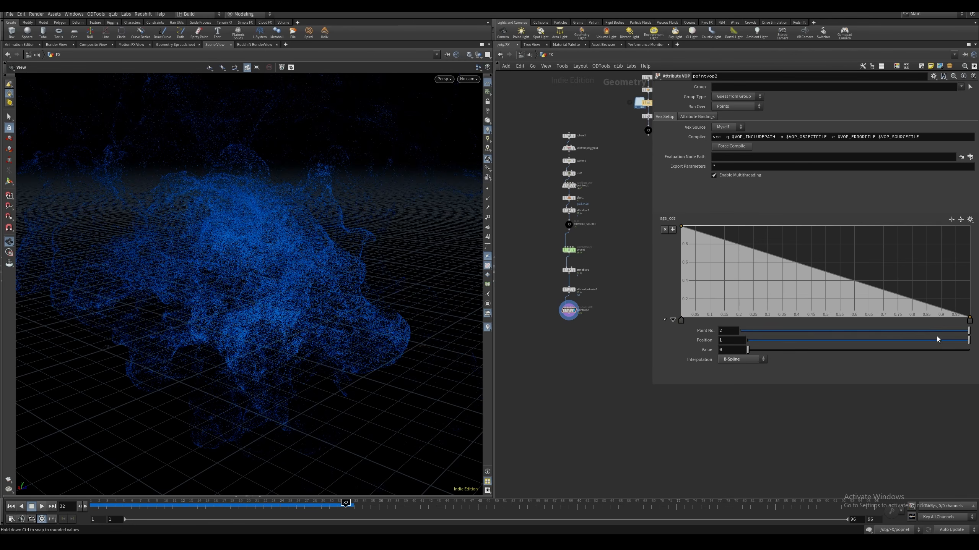
pyautogui.click(680, 320)
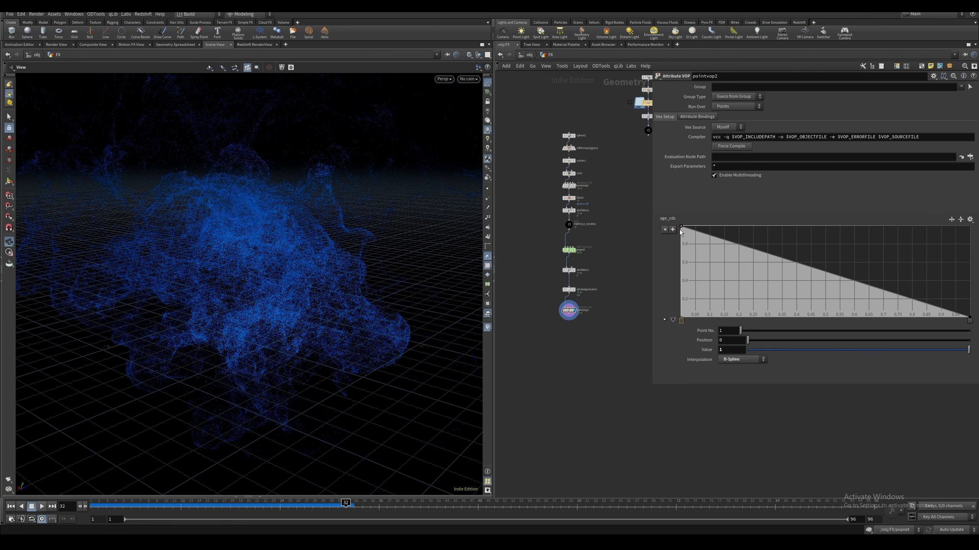
pyautogui.moveTo(728, 350); pyautogui.dragTo(698, 324)
pyautogui.press('Return')
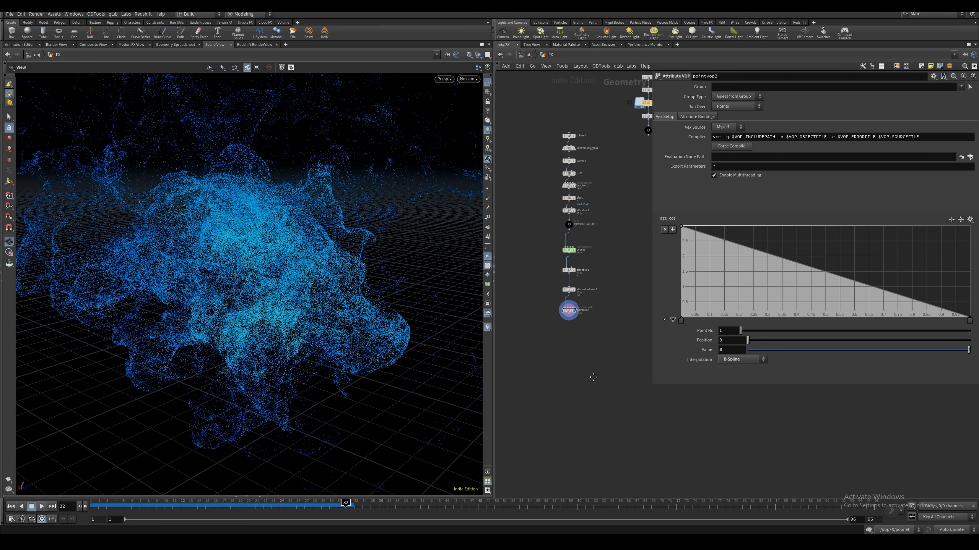
# Add age_cds ramp points at about position 0.1 with value 3 and position 0.213 with value 0.43
pyautogui.moveTo(592, 375); pyautogui.dragTo(596, 375, button='middle')
pyautogui.moveTo(716, 227); pyautogui.dragTo(725, 223)
pyautogui.moveTo(800, 258)
pyautogui.mouseDown()
pyautogui.moveTo(752, 305)
pyautogui.moveTo(710, 318)
pyautogui.moveTo(742, 320)
pyautogui.mouseUp()
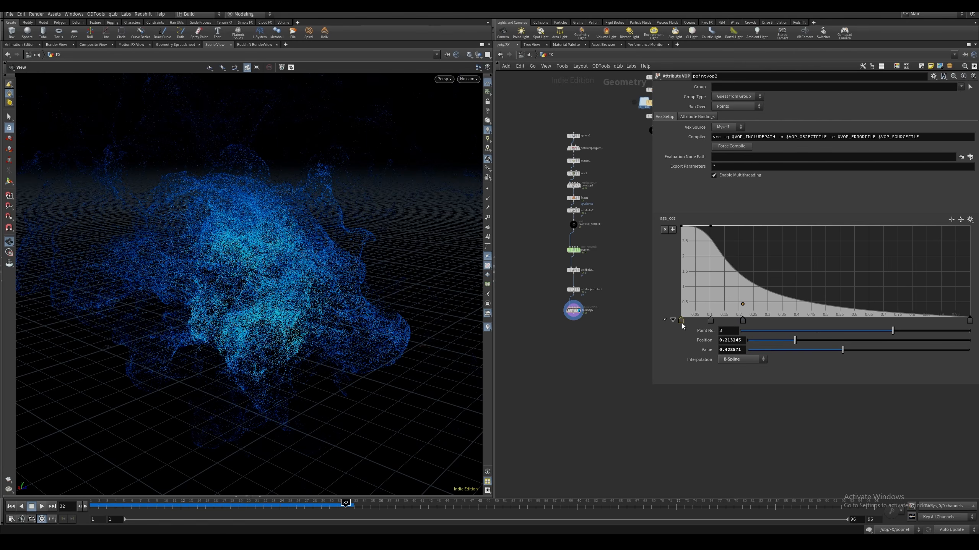
# Add an age_cds ramp point at about position 0.034 with value 3 and lower the start point to 0
pyautogui.moveTo(681, 323); pyautogui.dragTo(692, 322)
pyautogui.moveTo(684, 263); pyautogui.dragTo(674, 326)
pyautogui.click(693, 322)
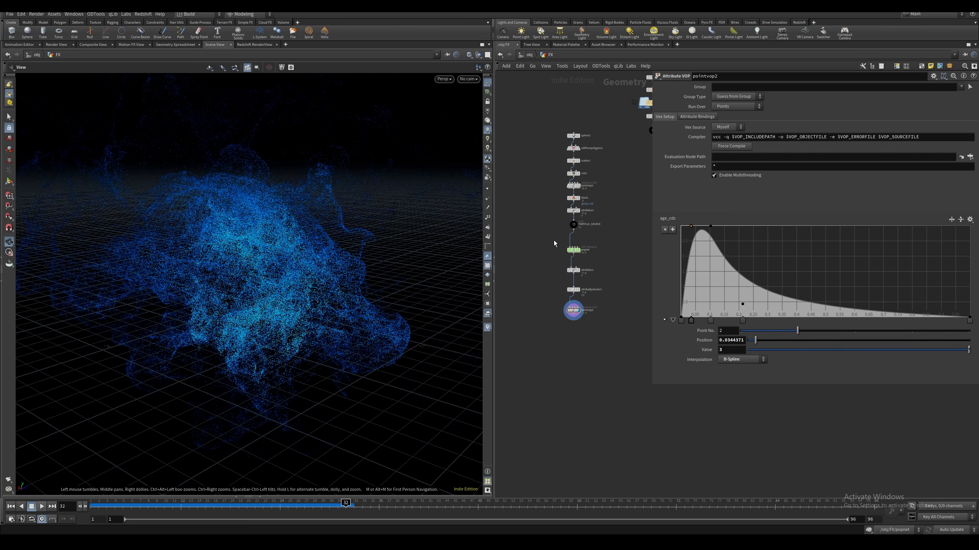
# Play the particle simulation from frame 1 to review the age-based coloring
pyautogui.click(573, 249)
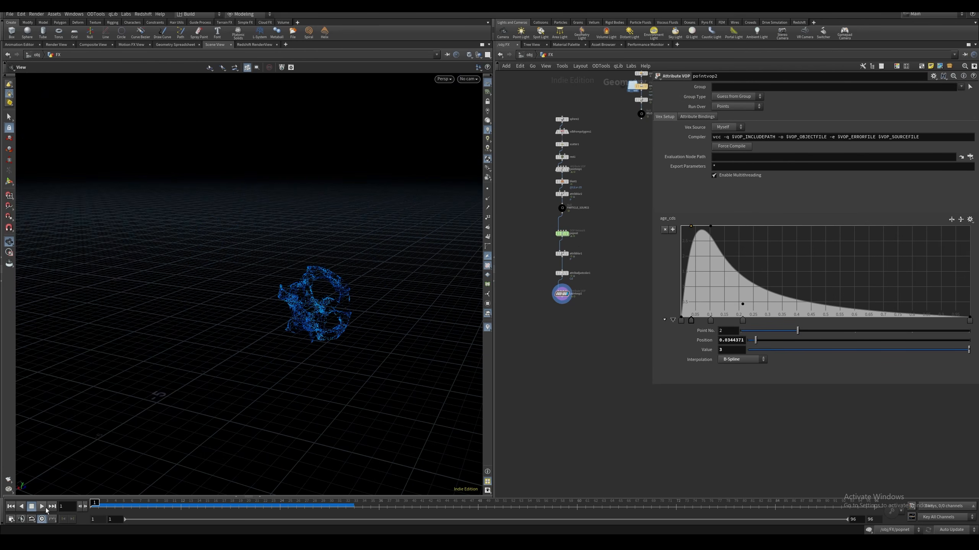
pyautogui.click(44, 508)
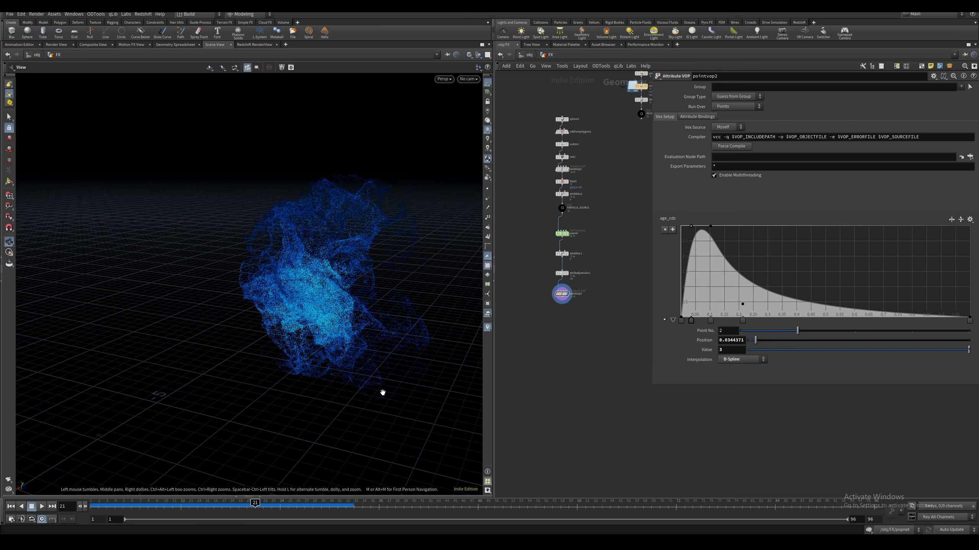
# Review the attribadjustcolor1 color ramp's end point and the age_cds ramp against the particle colors
pyautogui.click(561, 273)
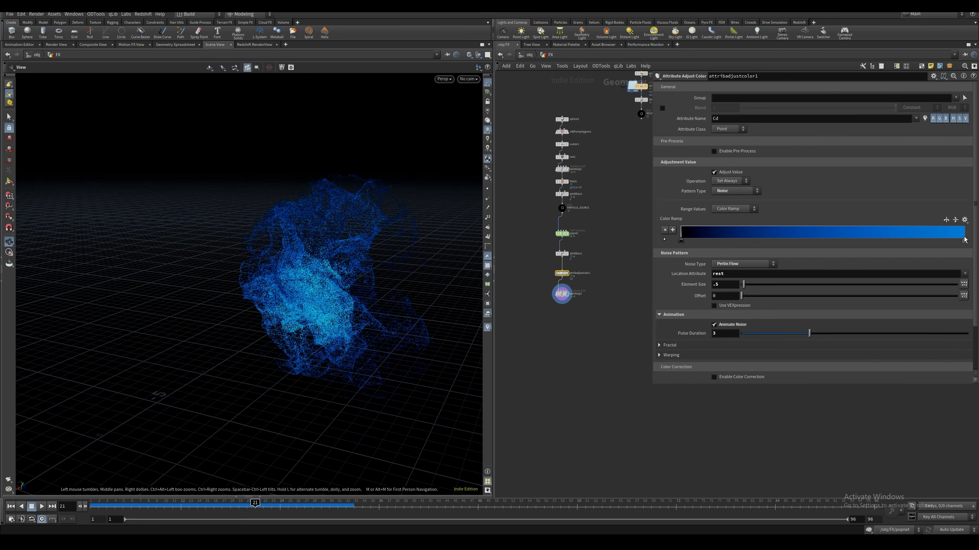
pyautogui.click(665, 239)
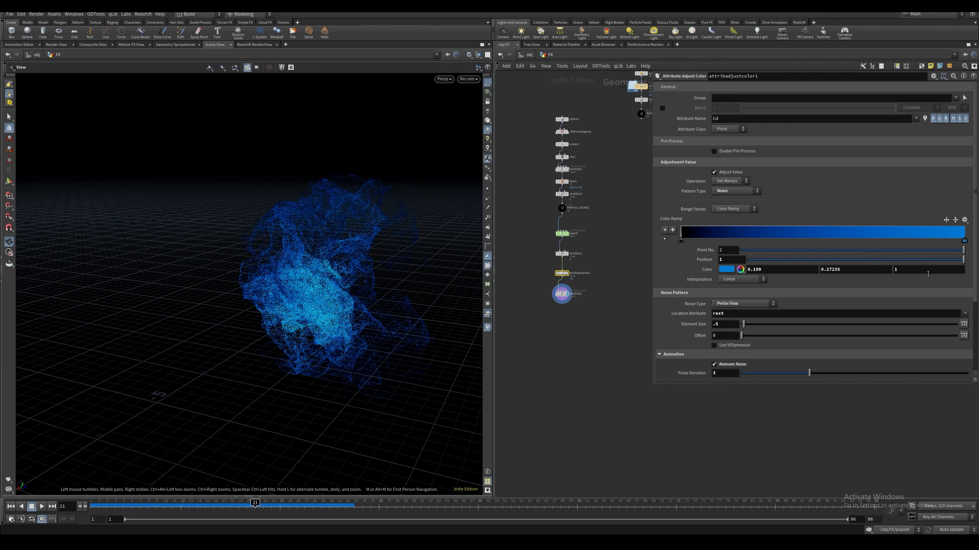
pyautogui.moveTo(546, 291); pyautogui.dragTo(535, 288, button='middle')
pyautogui.click(535, 288)
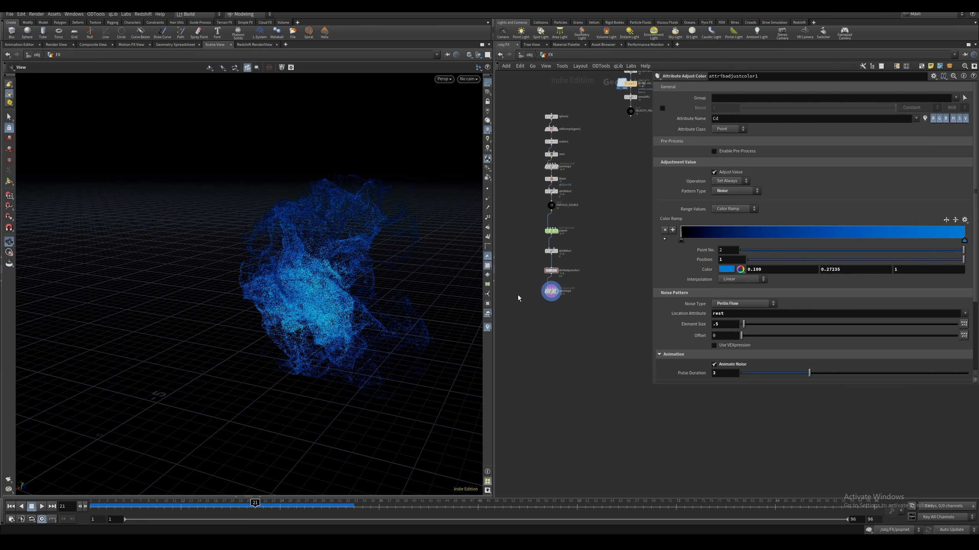
pyautogui.moveTo(521, 299); pyautogui.dragTo(529, 281, button='middle')
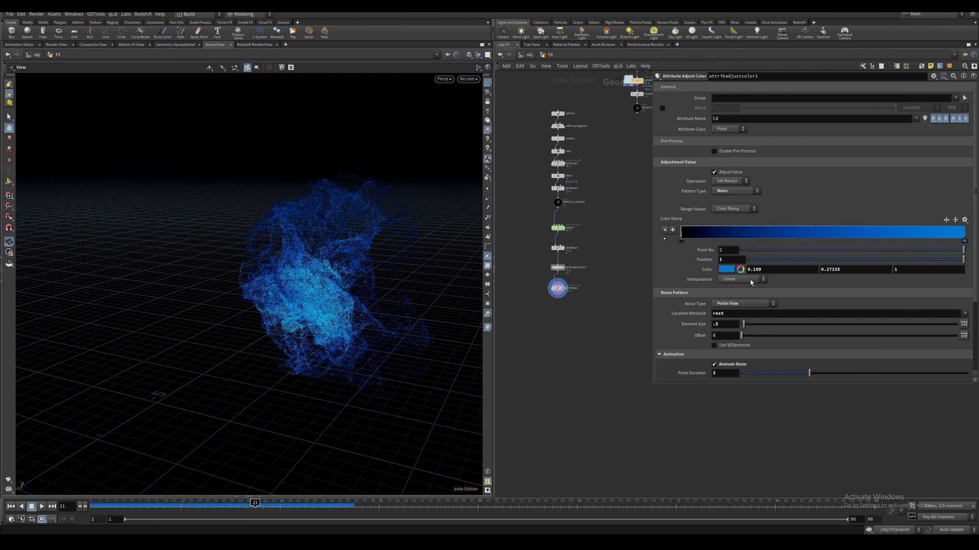
pyautogui.moveTo(607, 276); pyautogui.dragTo(501, 315)
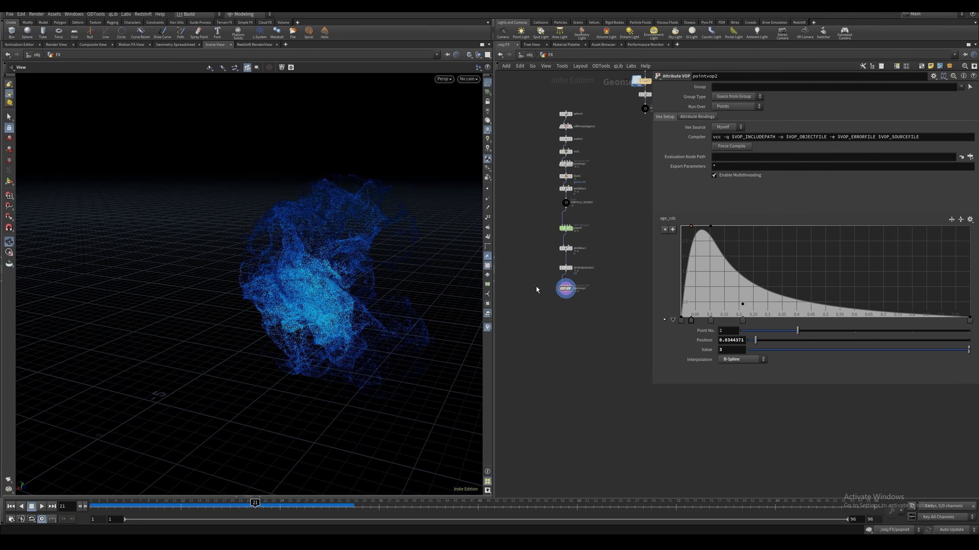
pyautogui.moveTo(536, 286); pyautogui.dragTo(586, 304)
pyautogui.moveTo(362, 284); pyautogui.dragTo(274, 278, button='middle')
pyautogui.moveTo(273, 278); pyautogui.dragTo(310, 253, button='right')
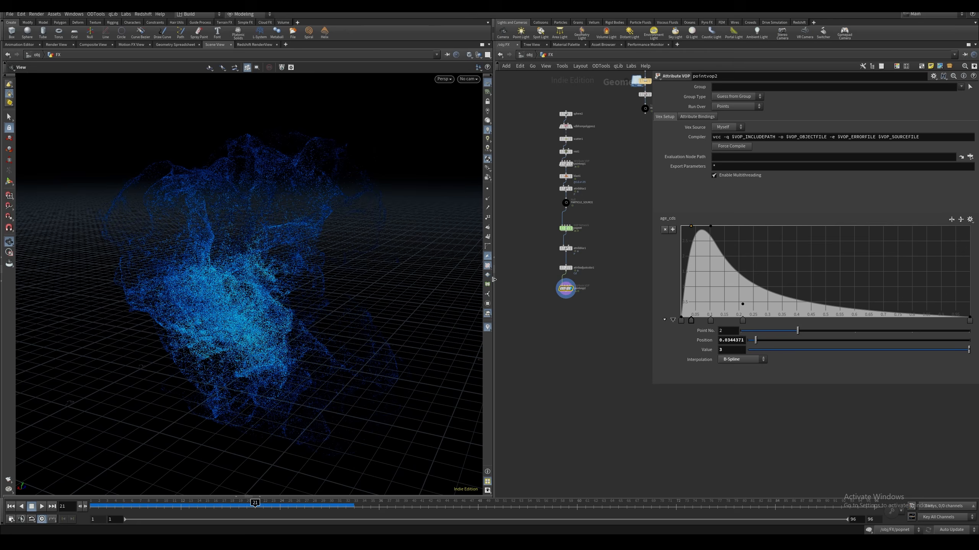
# Add a Bind node inside the pointvop2 network, near the multiply node
pyautogui.click(565, 268)
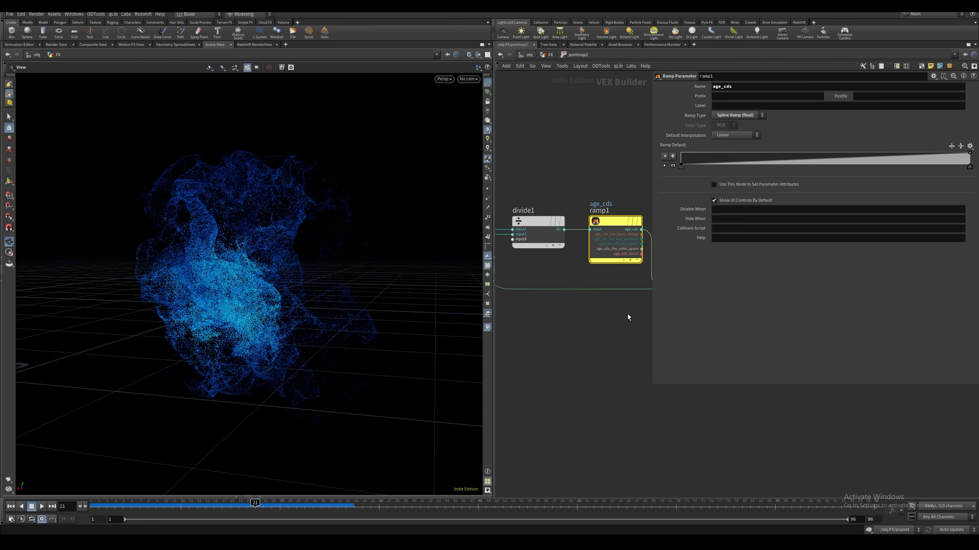
pyautogui.scroll(-5, 594, 231)
pyautogui.moveTo(568, 291); pyautogui.dragTo(570, 334, button='middle')
pyautogui.scroll(1, 617, 285)
pyautogui.moveTo(645, 332); pyautogui.dragTo(612, 342, button='middle')
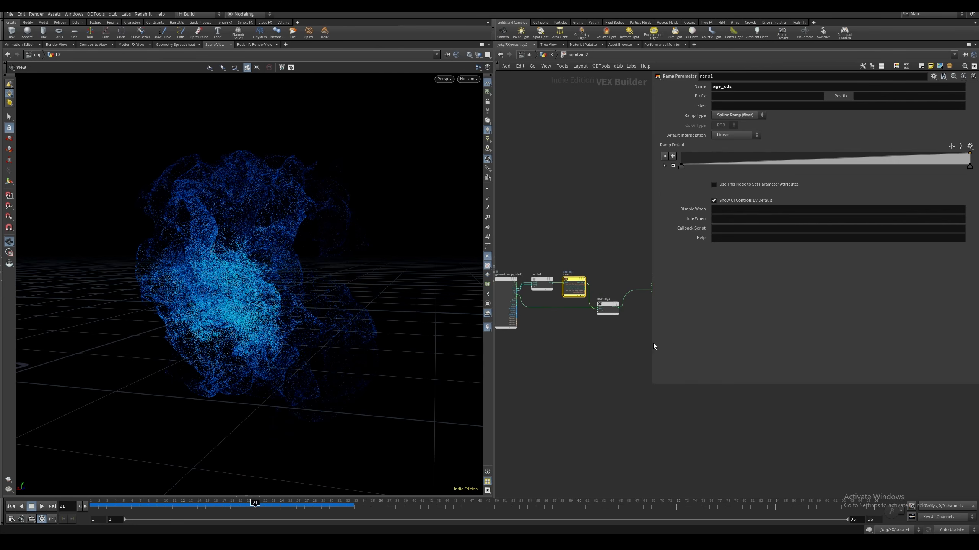
pyautogui.moveTo(651, 345); pyautogui.dragTo(753, 344)
pyautogui.moveTo(637, 344); pyautogui.dragTo(660, 341, button='middle')
pyautogui.scroll(2, 659, 341)
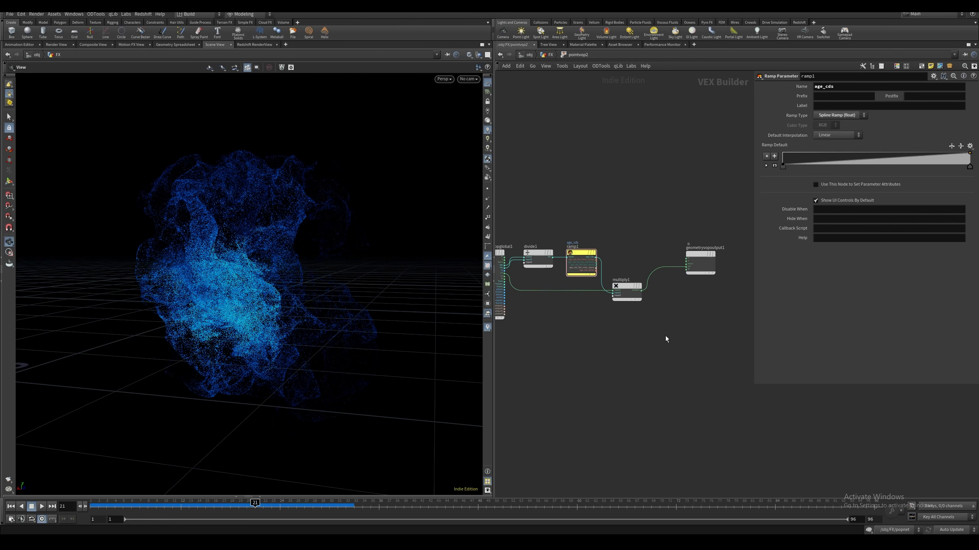
pyautogui.press('Tab')
pyautogui.write('bind')
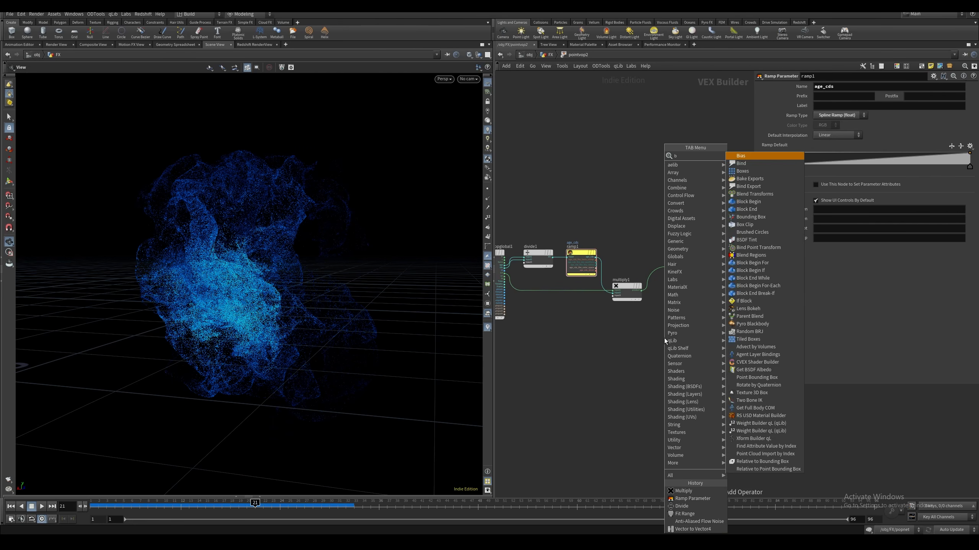
pyautogui.press('Return')
pyautogui.click(664, 341)
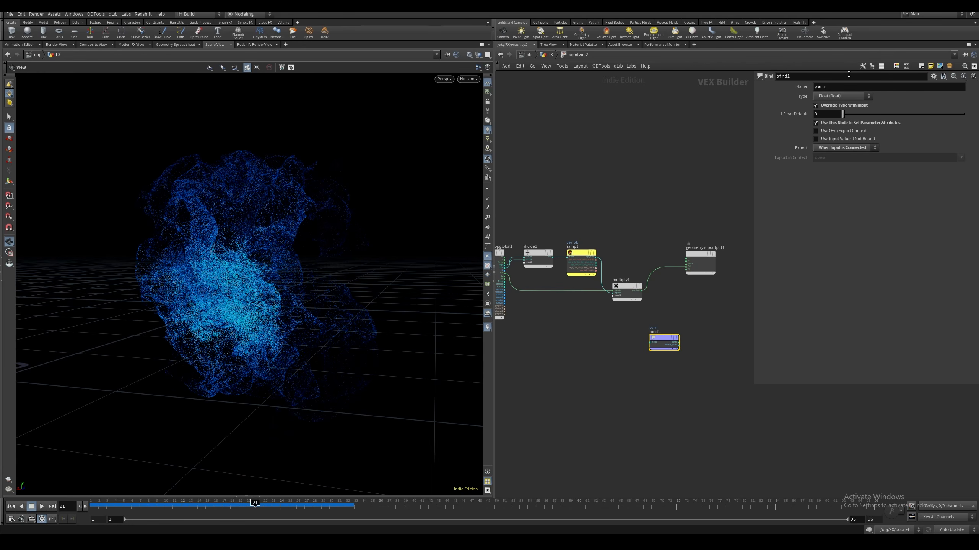
# Name the new Bind node's attribute pscale
pyautogui.moveTo(836, 87); pyautogui.dragTo(779, 95)
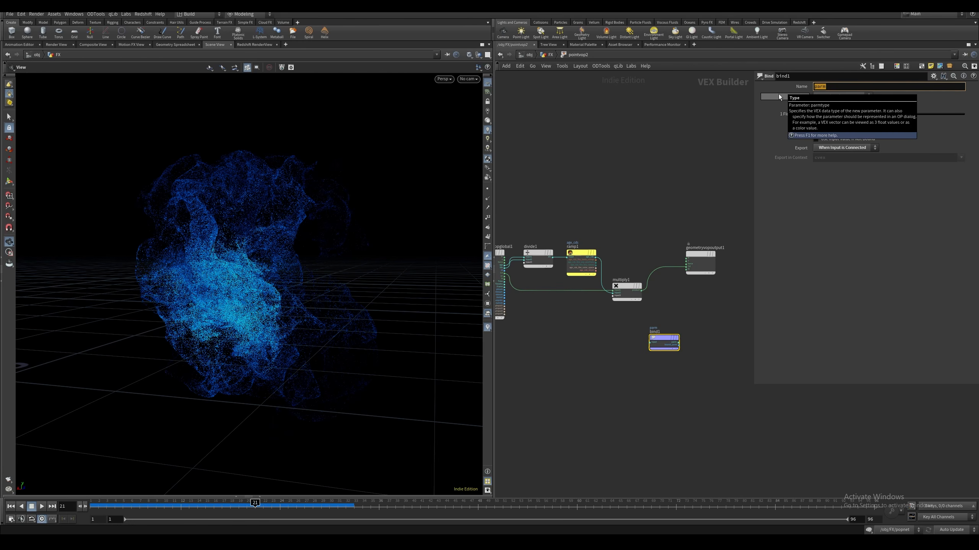
pyautogui.write('pscale')
pyautogui.press('Return')
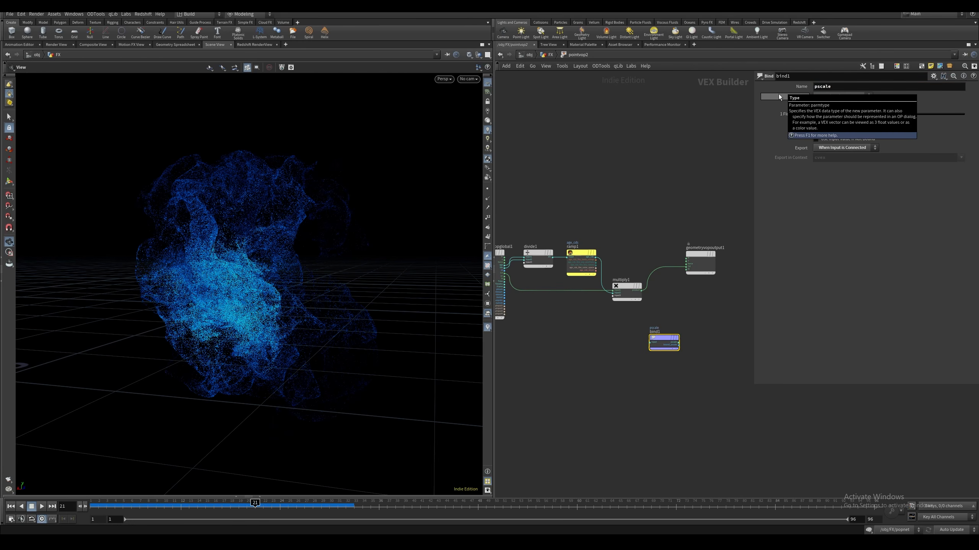
# Add a float Parameter node feeding the pscale bind's input and name it particle_scales
pyautogui.moveTo(618, 327); pyautogui.dragTo(628, 339)
pyautogui.moveTo(635, 350); pyautogui.dragTo(680, 350, button='middle')
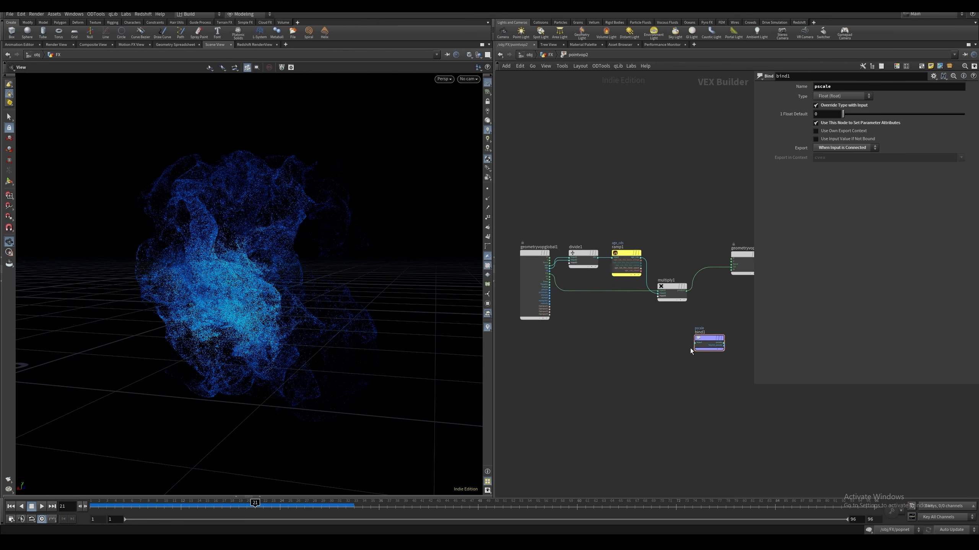
pyautogui.moveTo(695, 343); pyautogui.dragTo(533, 342)
pyautogui.write('parm')
pyautogui.press('Return')
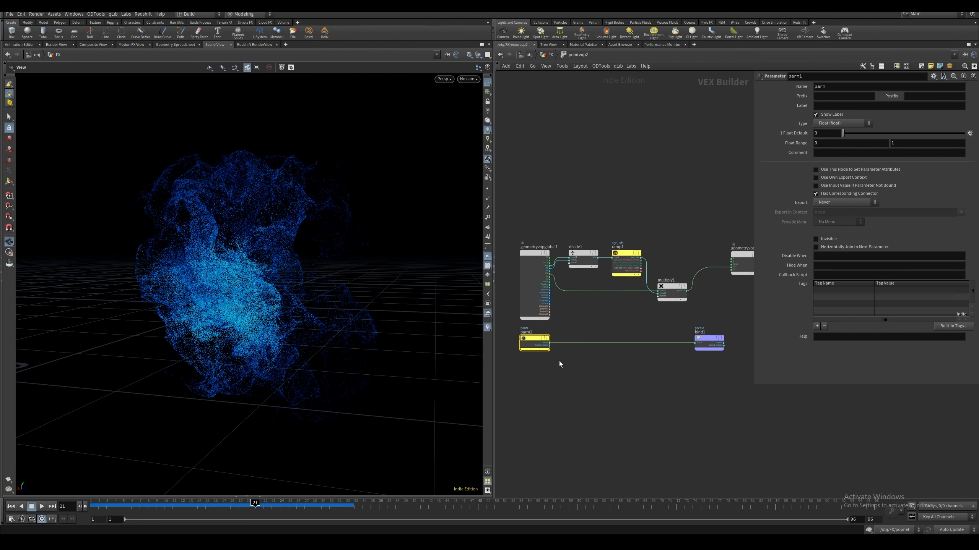
pyautogui.click(833, 134)
pyautogui.doubleClick(841, 90)
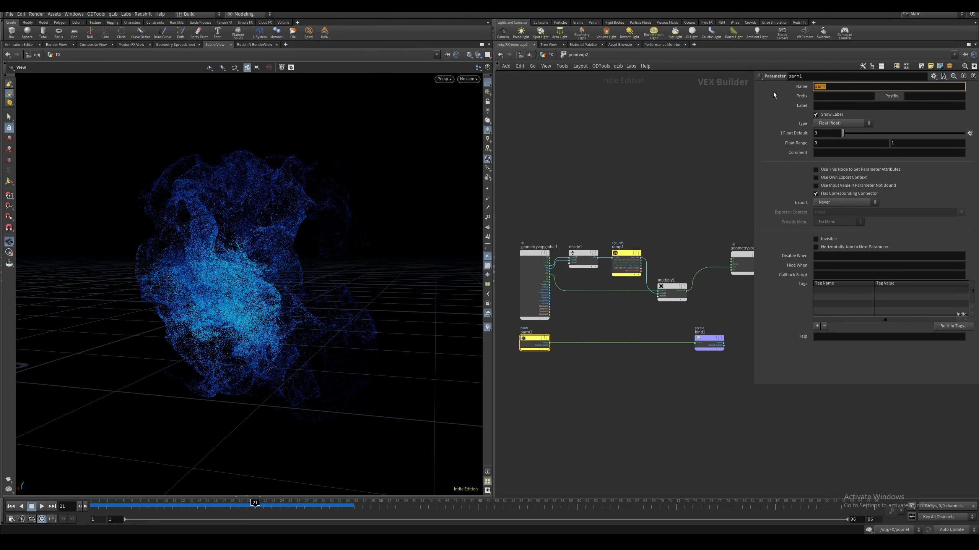
pyautogui.write('particle_scales')
pyautogui.press('Return')
# Return to the geometry network and set pointvop2's particle_scales to 0.005
pyautogui.click(631, 398)
pyautogui.press('u')
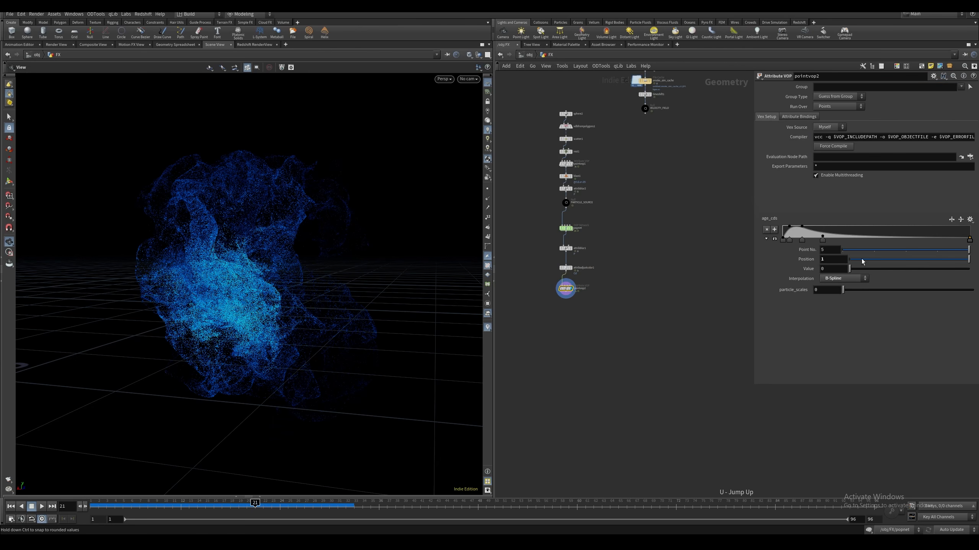
pyautogui.click(827, 290)
pyautogui.press('Return')
pyautogui.click(723, 213)
pyautogui.moveTo(723, 213); pyautogui.dragTo(735, 204, button='middle')
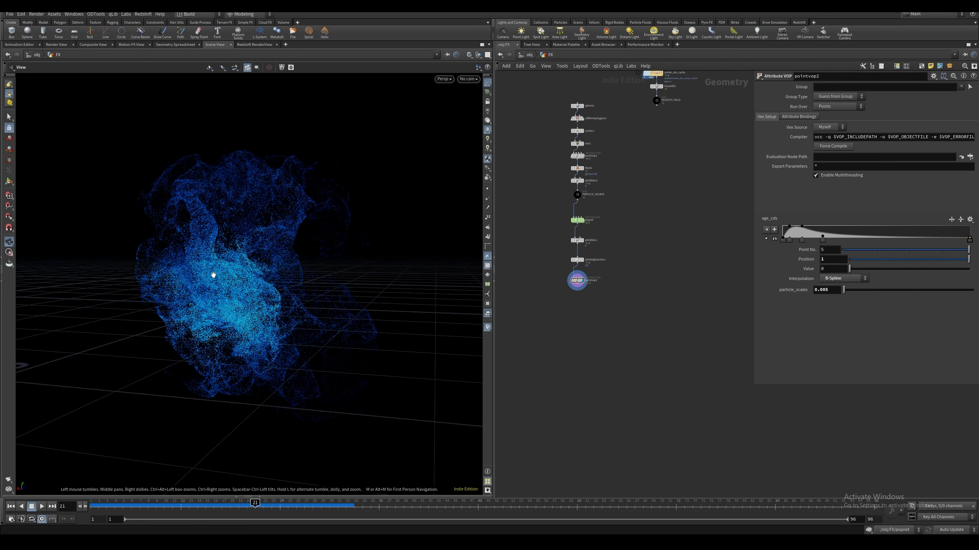
# Compare the particles with attribblur1 active and bypassed, and return the display to pointvop2
pyautogui.moveTo(213, 275); pyautogui.dragTo(222, 261)
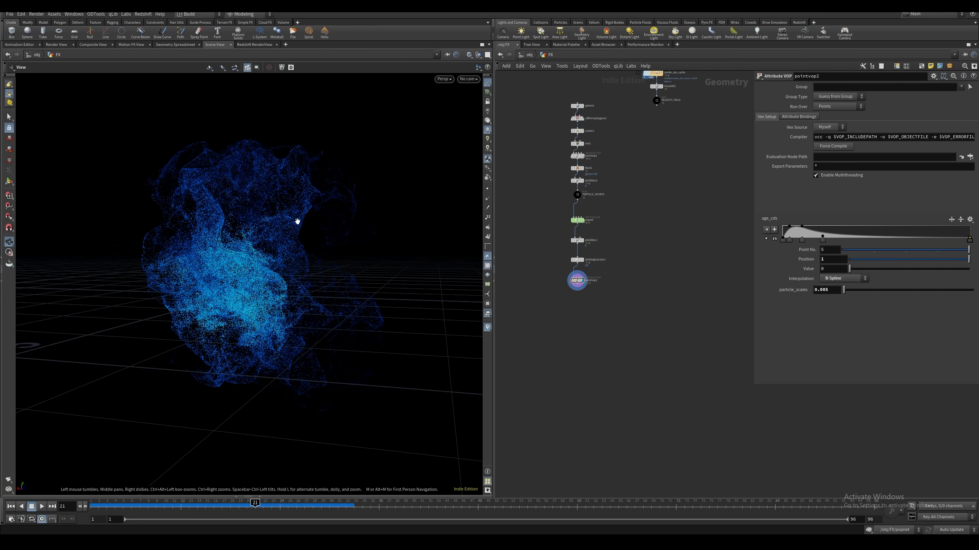
pyautogui.moveTo(614, 253); pyautogui.dragTo(615, 253)
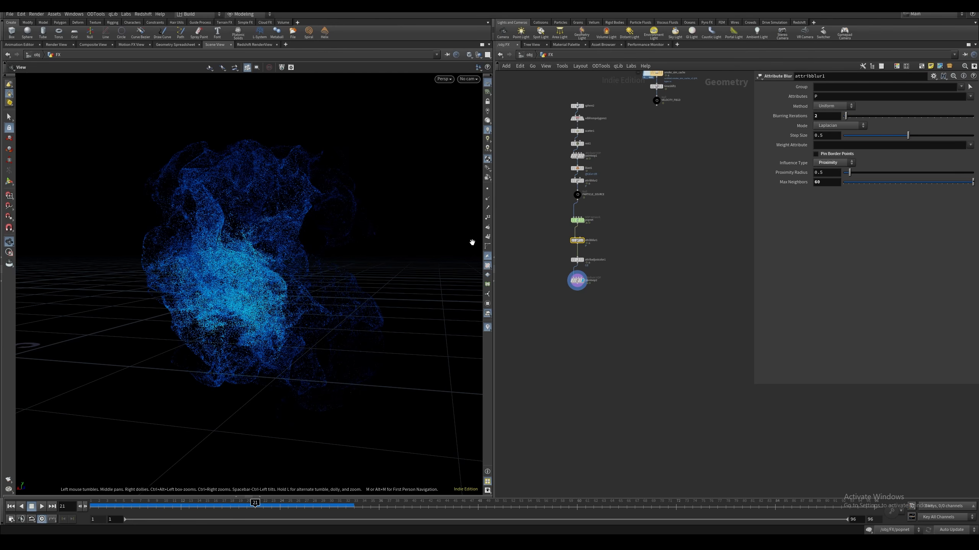
pyautogui.click(585, 232)
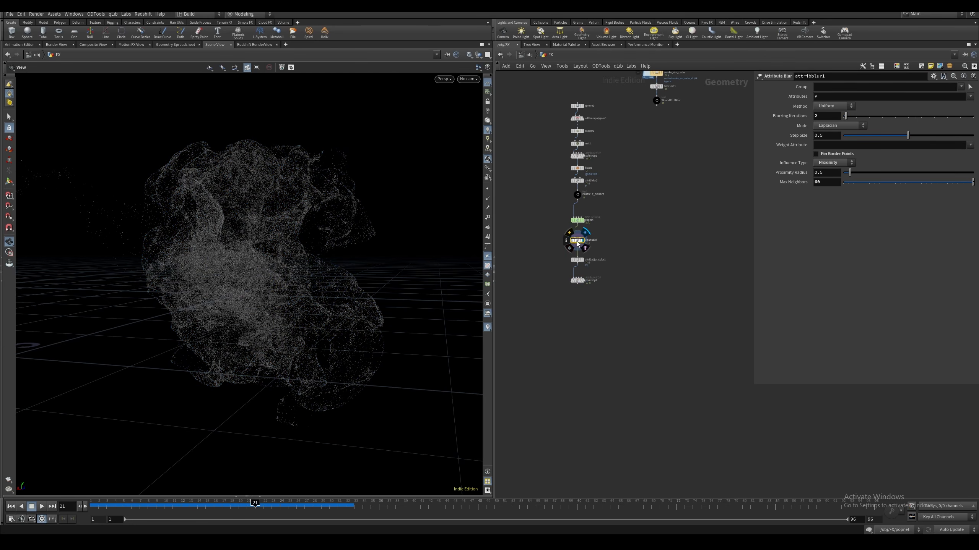
pyautogui.click(569, 232)
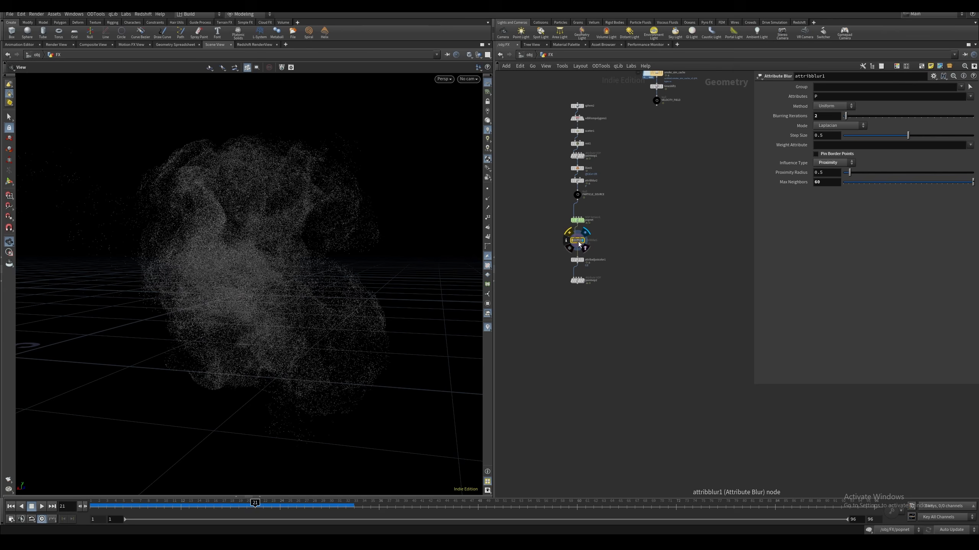
pyautogui.press('b')
pyautogui.click(577, 280)
pyautogui.click(586, 280)
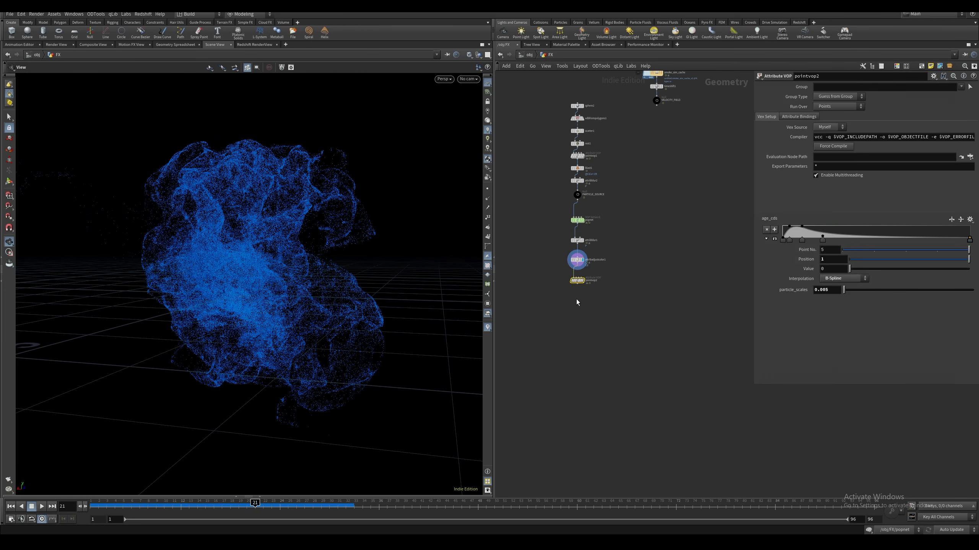
# Add a Trail node after pointvop2 that computes velocity with Central Difference, matching points by the id attribute
pyautogui.press('Tab')
pyautogui.write('trail')
pyautogui.press('Return')
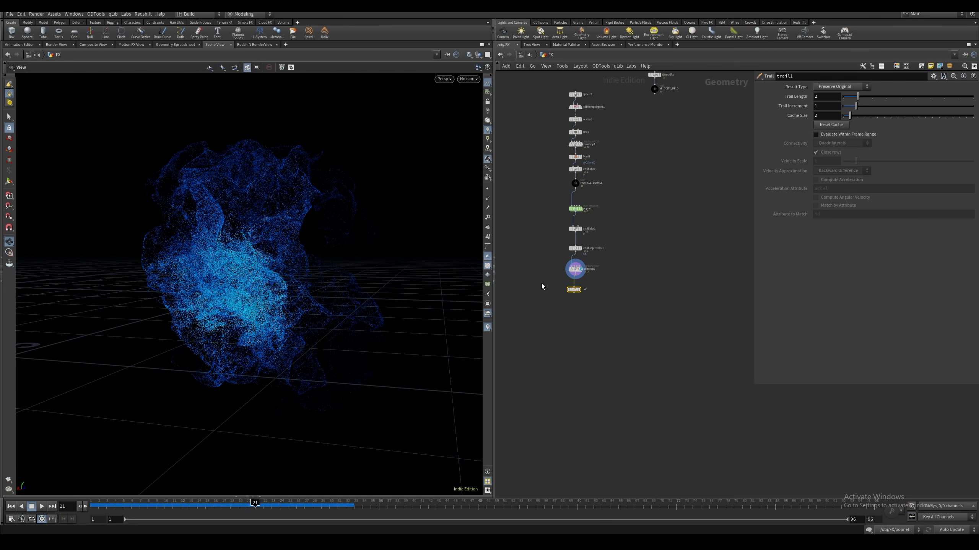
pyautogui.click(841, 87)
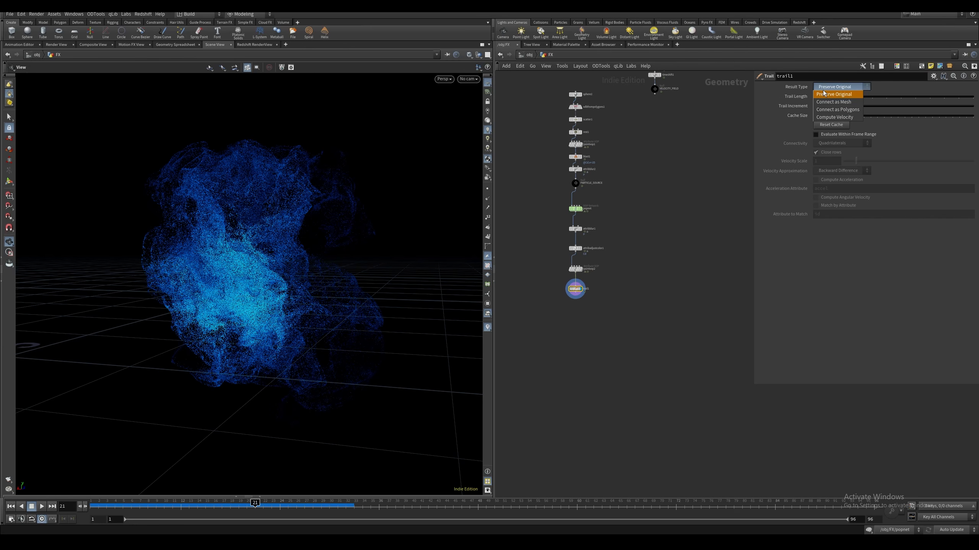
pyautogui.click(837, 118)
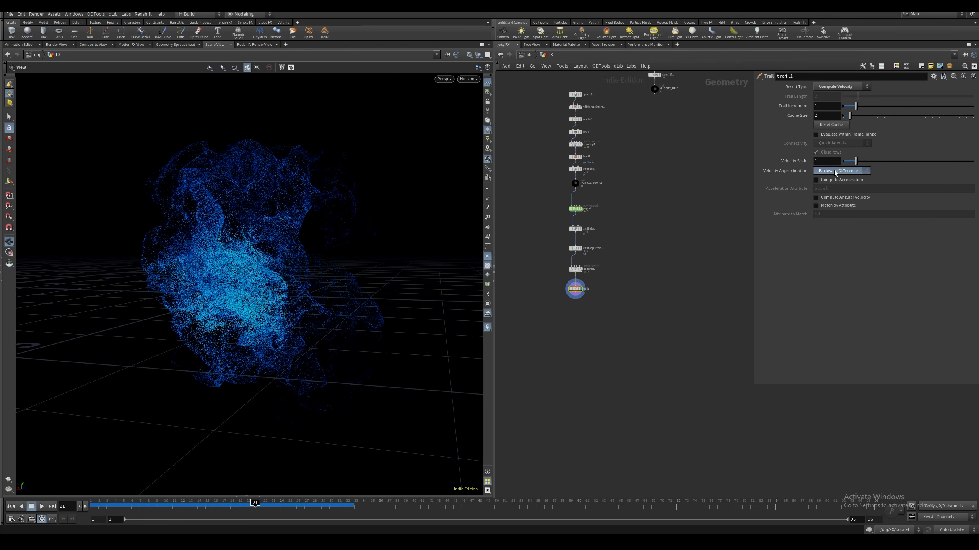
pyautogui.click(836, 170)
pyautogui.click(834, 193)
# Add a Null after the Trail node, name it OUT_particles, and make it the displayed node
pyautogui.click(576, 292)
pyautogui.press('Tab')
pyautogui.write('null')
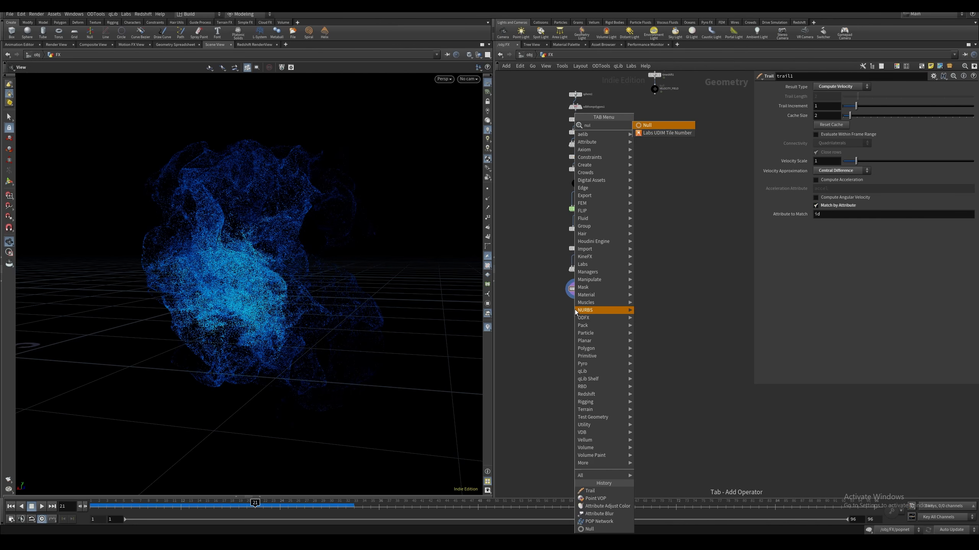
pyautogui.press('Return')
pyautogui.moveTo(574, 318); pyautogui.dragTo(575, 315)
pyautogui.click(582, 314)
pyautogui.click(582, 314)
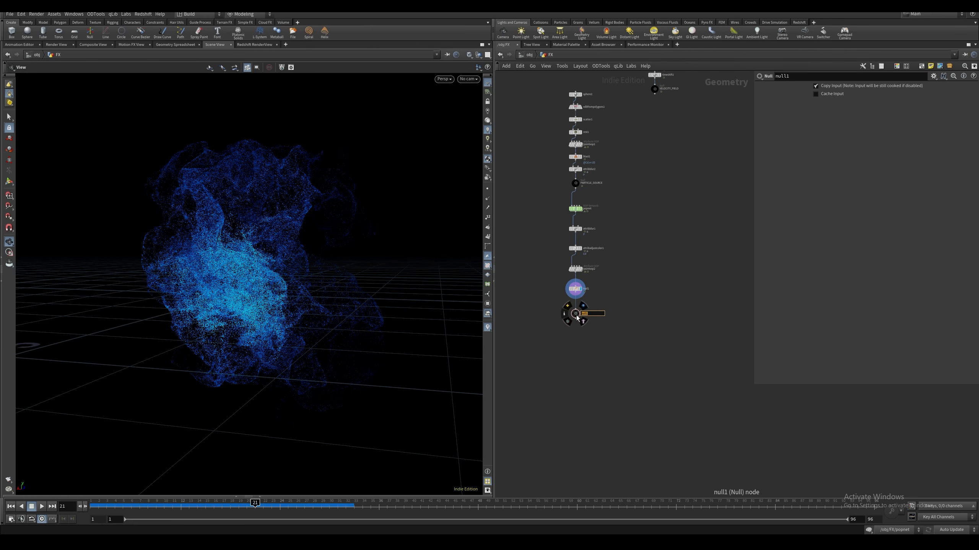
pyautogui.write('OUT_particles')
pyautogui.press('Return')
pyautogui.press('r')
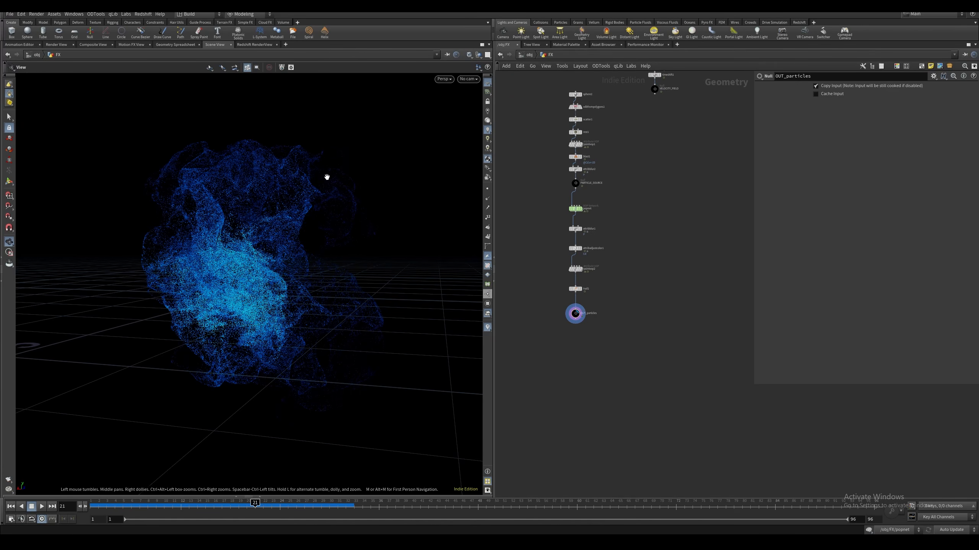
# Create a camera from the current view and pull it back to frame the whole particle cloud
pyautogui.moveTo(298, 224)
pyautogui.mouseDown()
pyautogui.moveTo(286, 221)
pyautogui.moveTo(303, 225)
pyautogui.mouseUp()
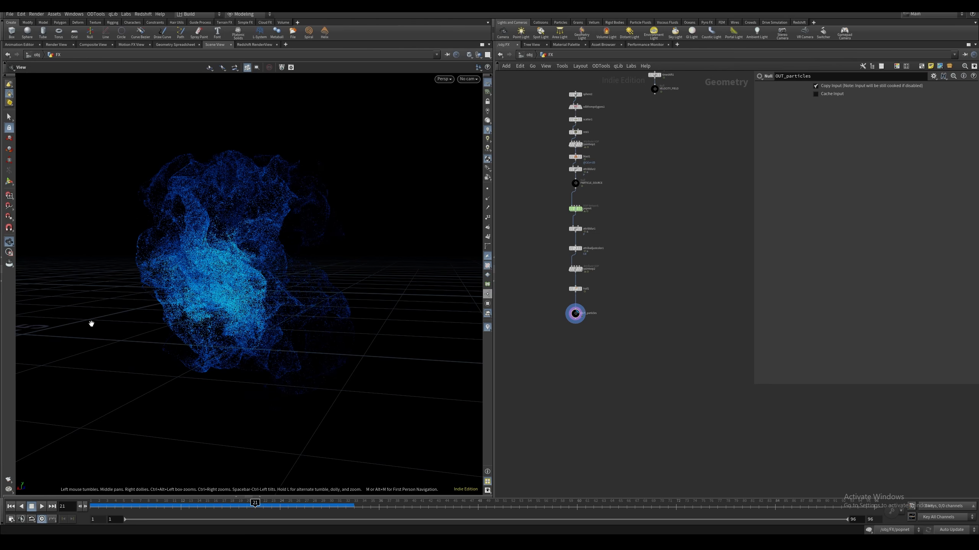
pyautogui.keyDown('ctrl'); pyautogui.click(503, 35); pyautogui.keyUp('ctrl')
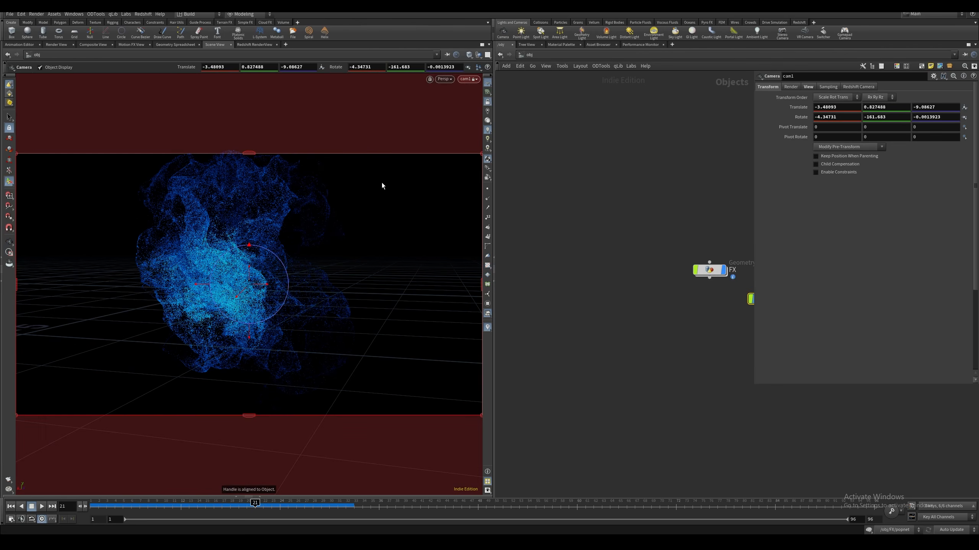
pyautogui.keyDown('alt'); pyautogui.moveTo(381, 186); pyautogui.dragTo(373, 196, button='middle'); pyautogui.keyUp('alt')
pyautogui.keyDown('alt'); pyautogui.moveTo(372, 198); pyautogui.dragTo(346, 203, button='right'); pyautogui.keyUp('alt')
pyautogui.keyDown('alt'); pyautogui.moveTo(345, 204); pyautogui.dragTo(324, 236, button='middle'); pyautogui.keyUp('alt')
pyautogui.moveTo(667, 318); pyautogui.dragTo(522, 313, button='middle')
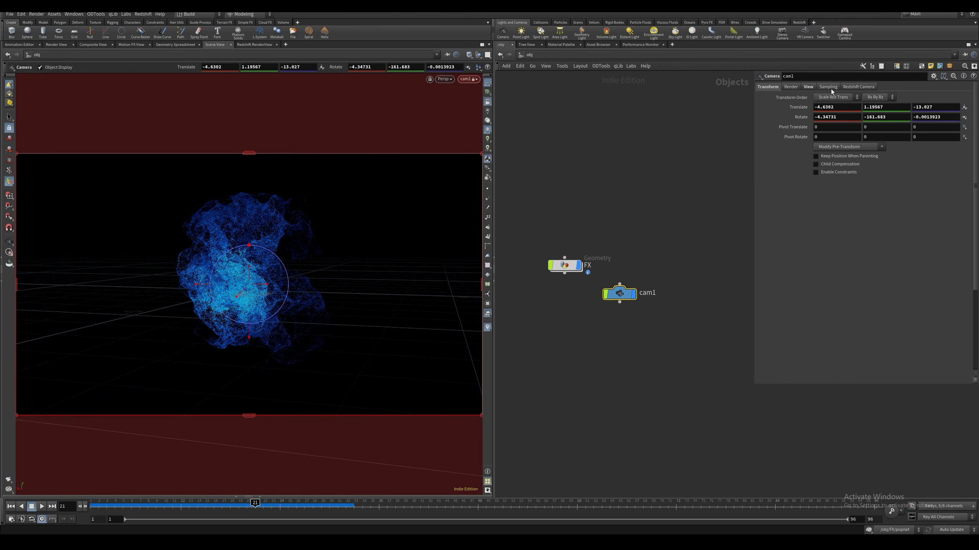
# Set cam1's focal length to 75 mm and move the camera back slightly to reframe the particles
pyautogui.click(808, 87)
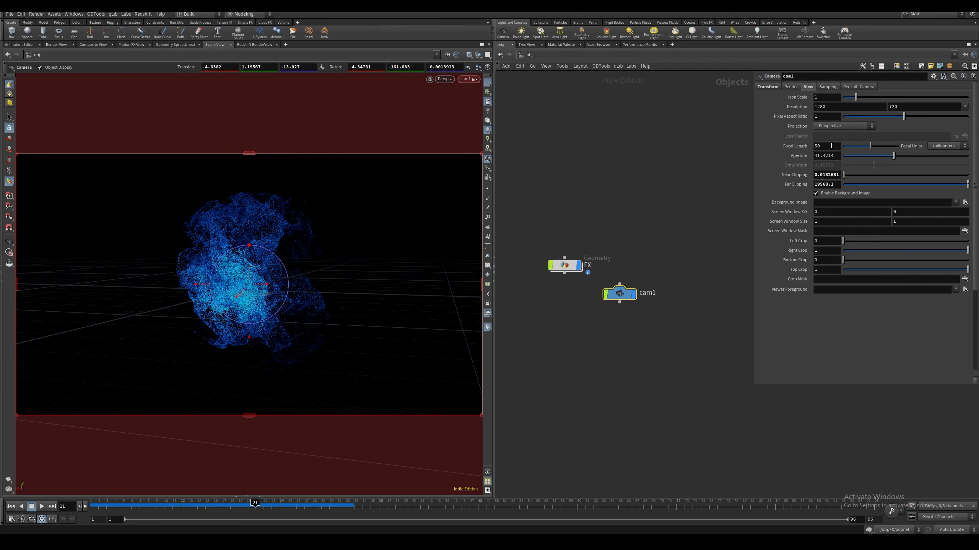
pyautogui.click(824, 145)
pyautogui.write('75')
pyautogui.press('Return')
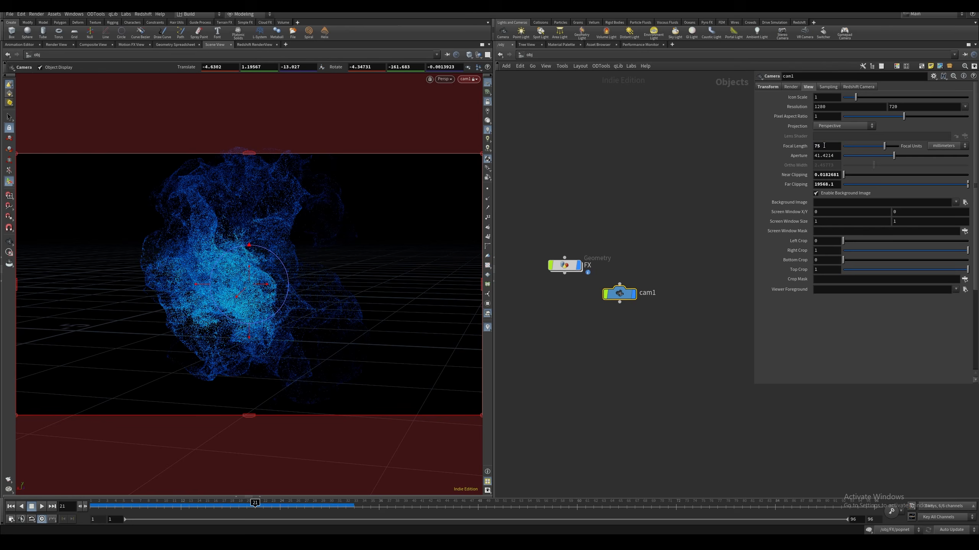
pyautogui.scroll(-4, 342, 286)
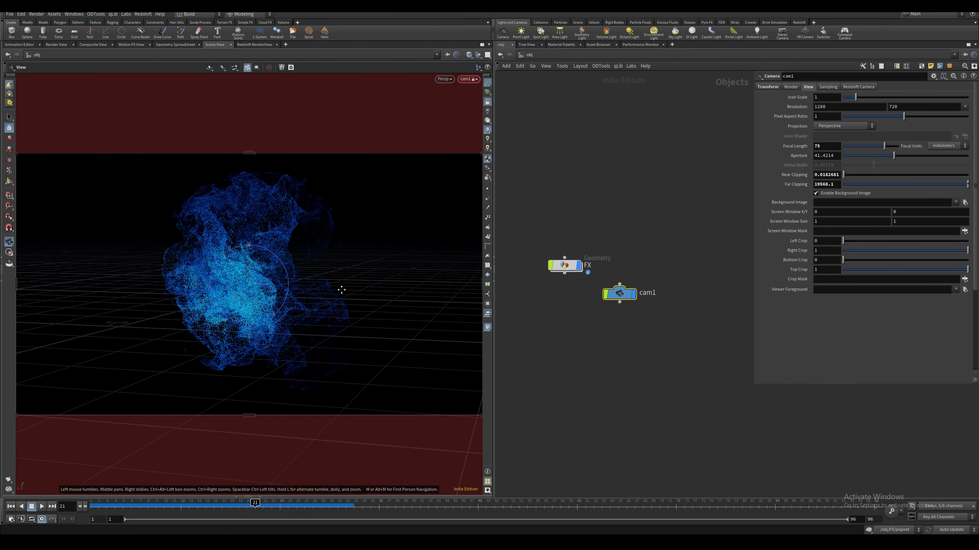
# Reframe the particles slightly through cam1 and unlock the camera from the view
pyautogui.keyDown('alt'); pyautogui.moveTo(340, 289); pyautogui.dragTo(337, 291, button='middle'); pyautogui.keyUp('alt')
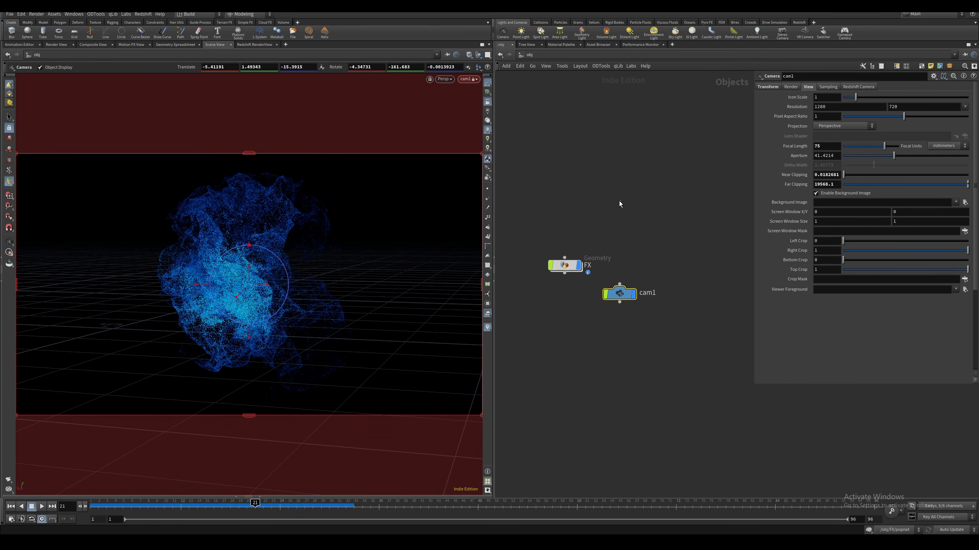
pyautogui.click(621, 205)
pyautogui.moveTo(628, 224); pyautogui.dragTo(639, 209, button='middle')
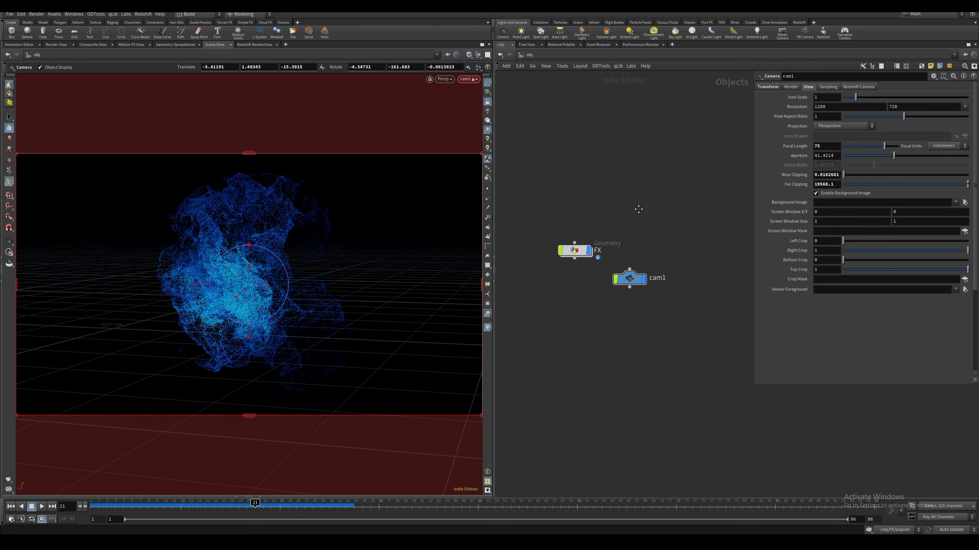
pyautogui.click(488, 101)
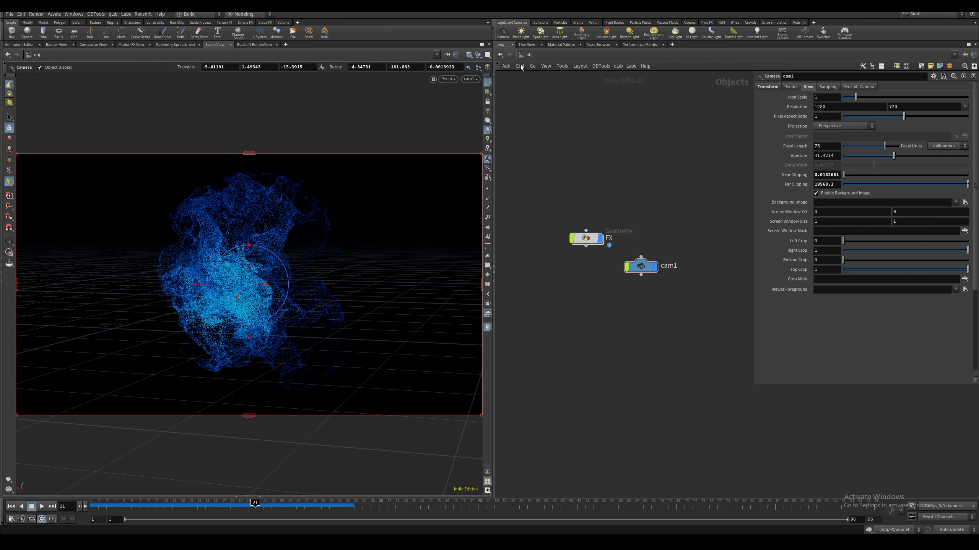
# Create an RS Material Builder in the mat network and name it Particles
pyautogui.click(529, 55)
pyautogui.click(537, 82)
pyautogui.press('Tab')
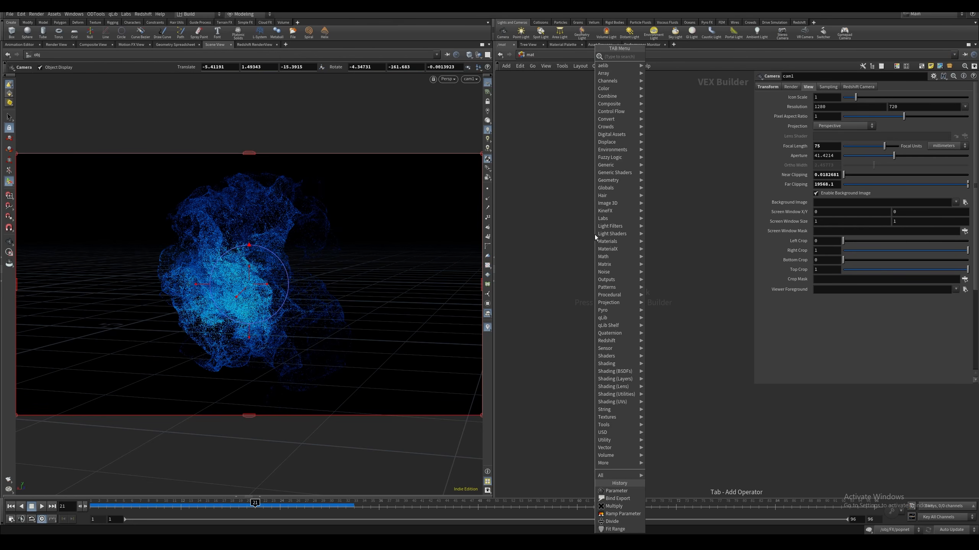
pyautogui.write('rs mate')
pyautogui.press('Down')
pyautogui.press('Down')
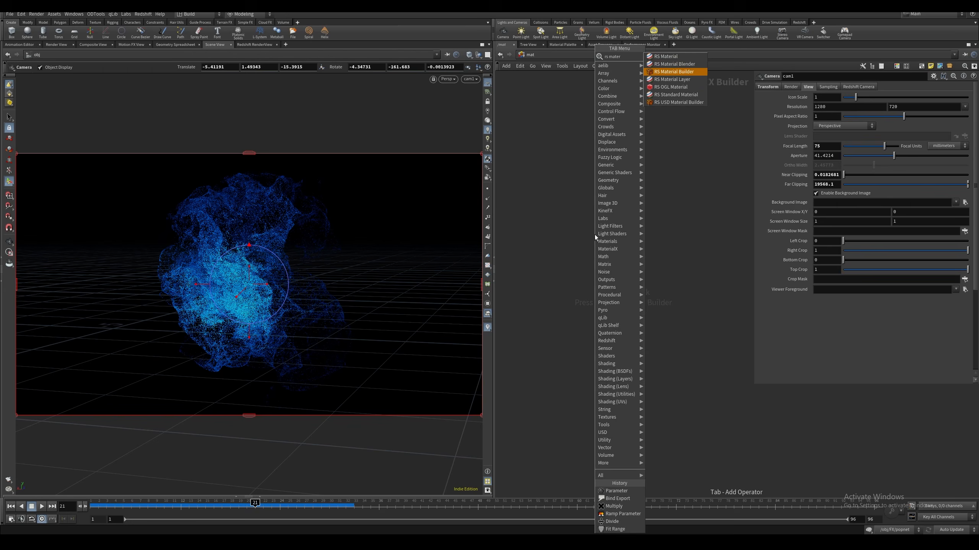
pyautogui.press('Return')
pyautogui.click(594, 234)
pyautogui.write('Particles')
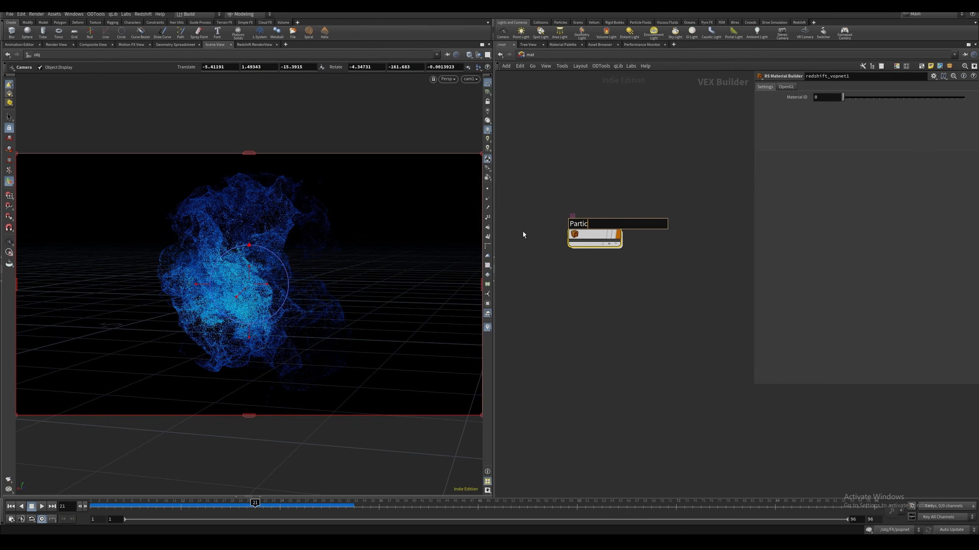
pyautogui.press('Return')
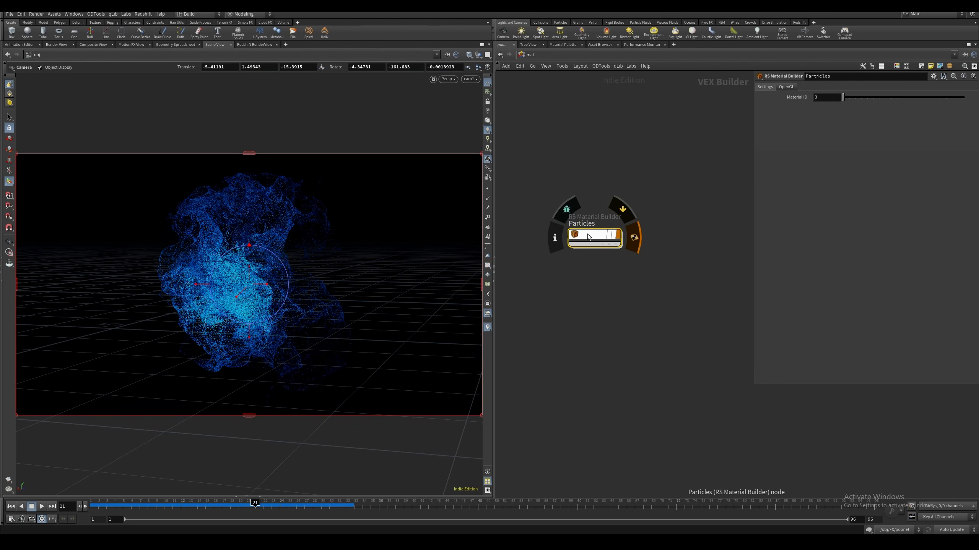
# Assign the /mat/Particles material to the FX geometry object
pyautogui.hotkey('ctrl', 'c')
pyautogui.click(529, 54)
pyautogui.click(533, 93)
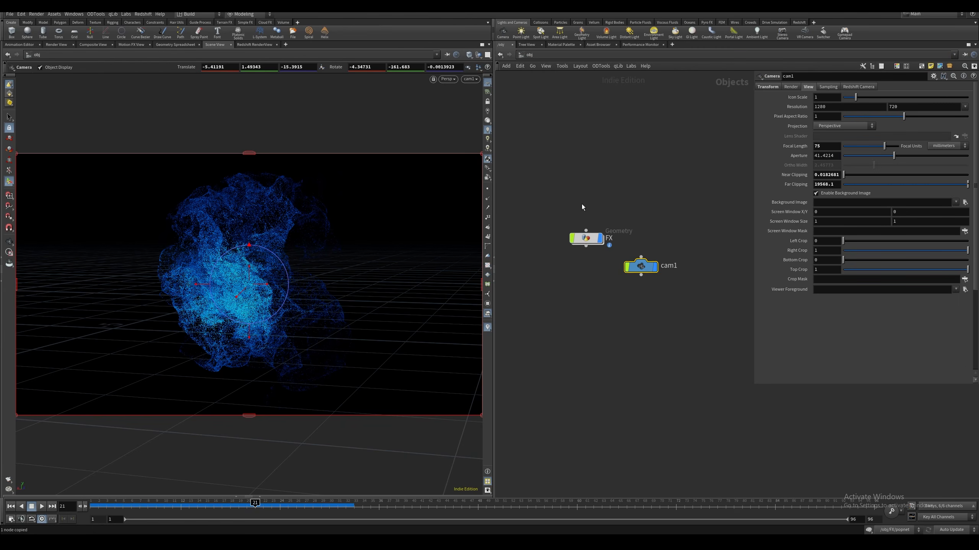
pyautogui.click(586, 238)
pyautogui.click(789, 86)
pyautogui.click(830, 97)
pyautogui.hotkey('ctrl', 'v')
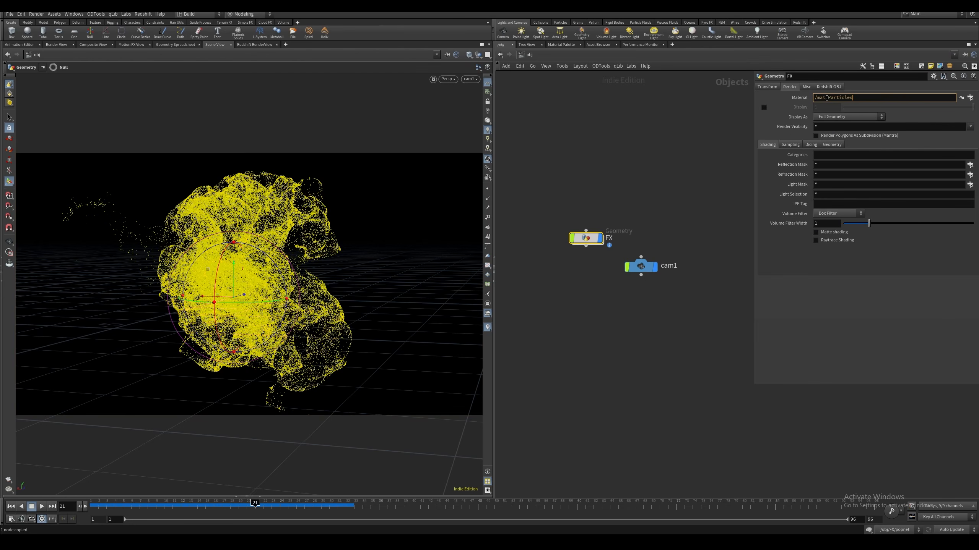
pyautogui.click(629, 171)
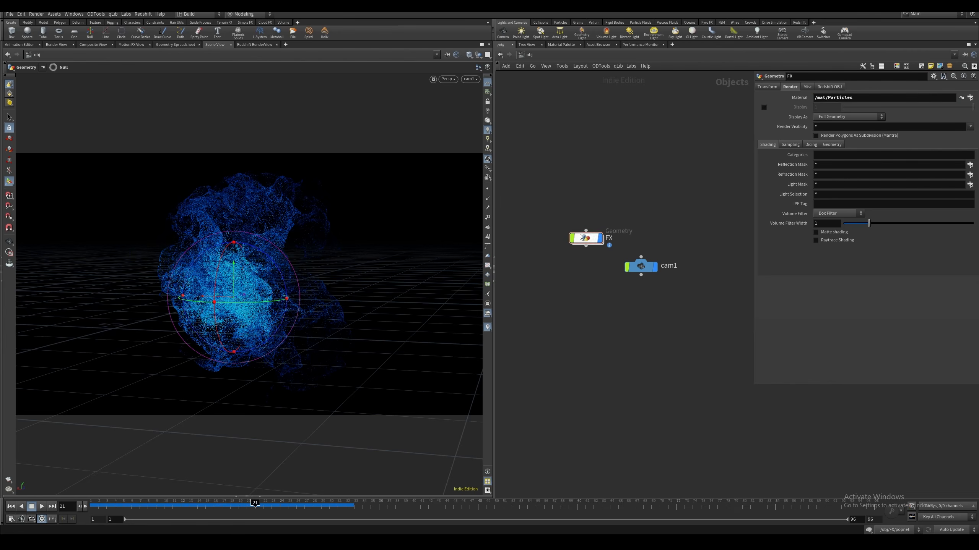
# Inside the Particles material, replace the standard material with an RS Material wired into Surface, and lay out the nodes
pyautogui.click(586, 238)
pyautogui.click(530, 55)
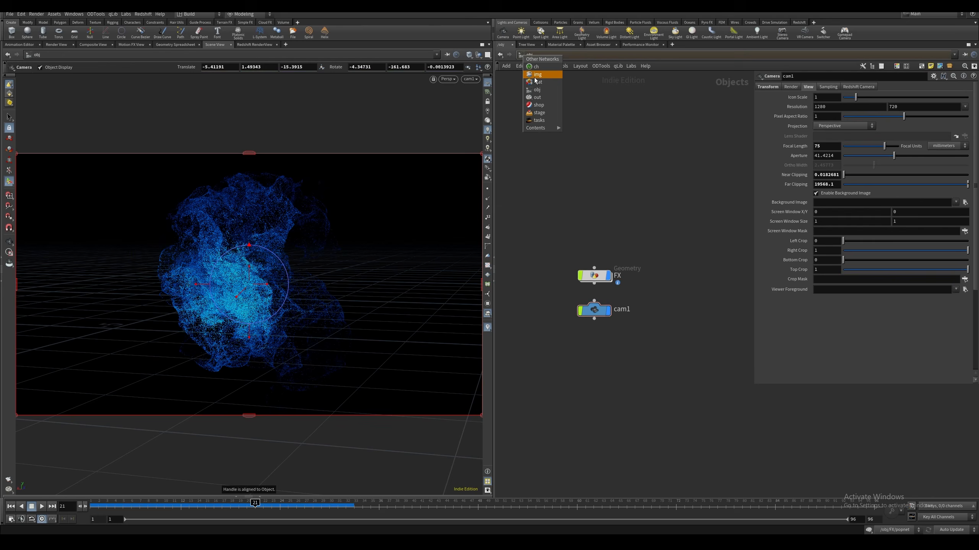
pyautogui.click(535, 86)
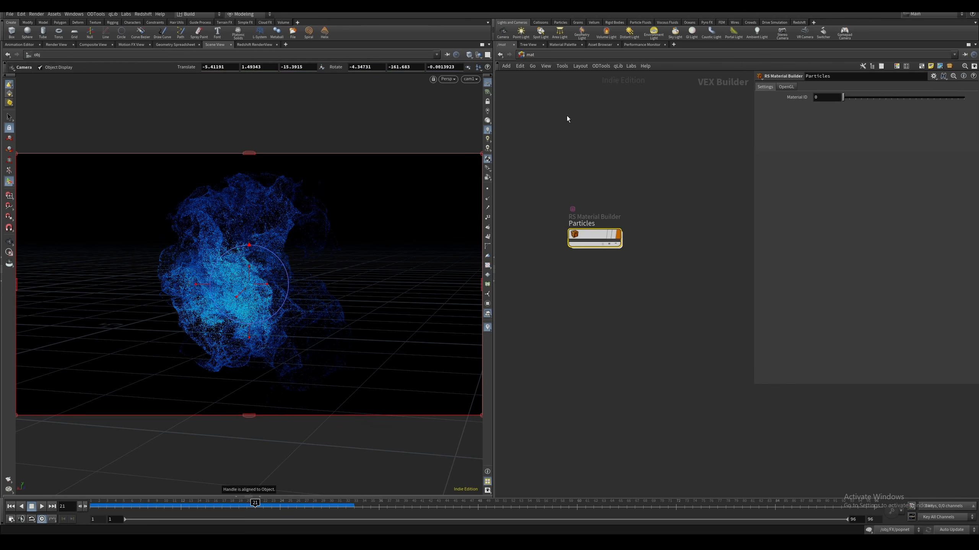
pyautogui.doubleClick(597, 234)
pyautogui.click(595, 222)
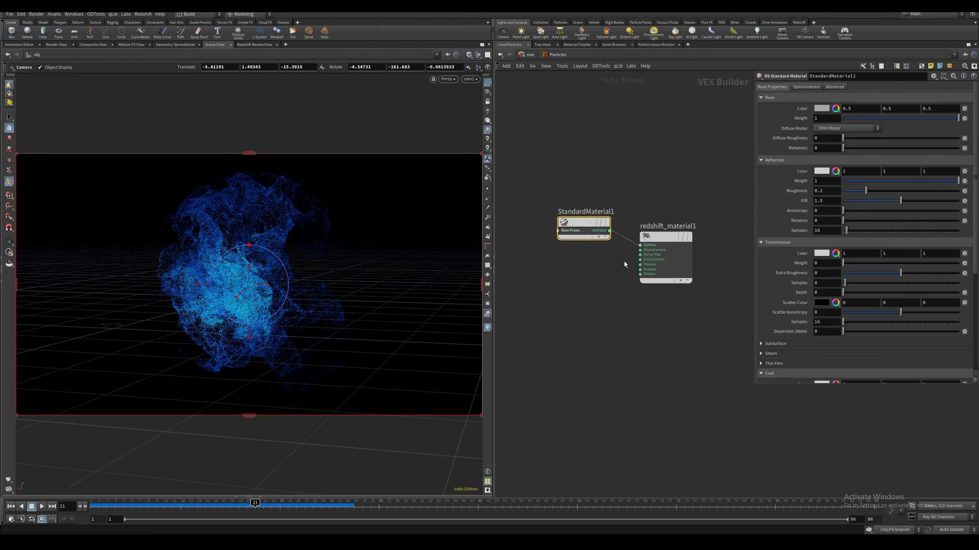
pyautogui.press('Delete')
pyautogui.click(640, 245)
pyautogui.press('Tab')
pyautogui.write('rs')
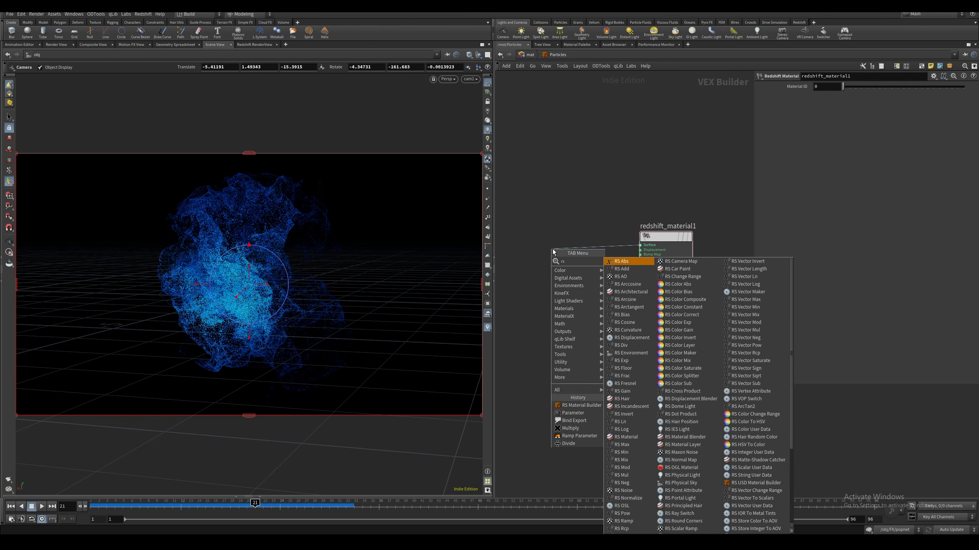
pyautogui.write(' mater')
pyautogui.press('Return')
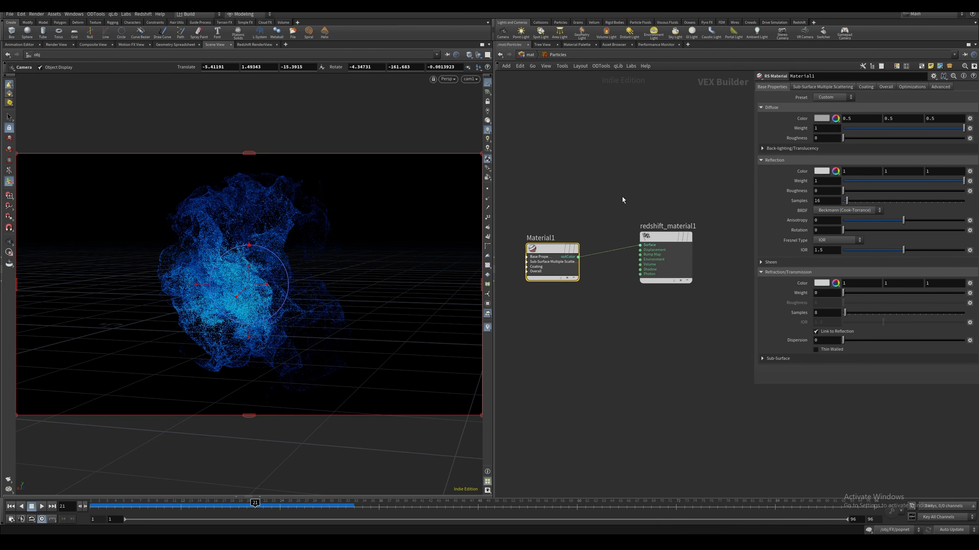
pyautogui.press('l')
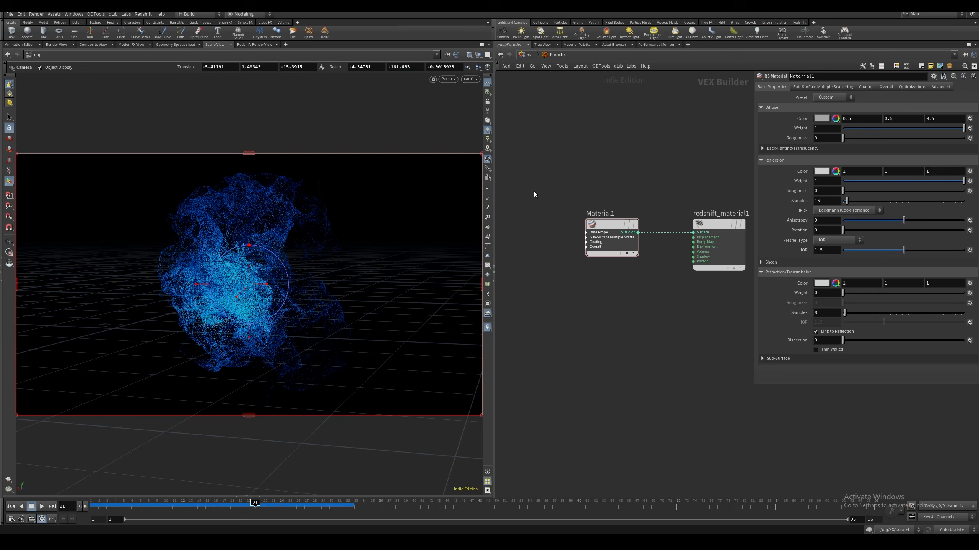
# Set the RS Material's diffuse weight and reflection weight to 0
pyautogui.moveTo(561, 190); pyautogui.dragTo(614, 256)
pyautogui.moveTo(888, 128); pyautogui.dragTo(821, 132)
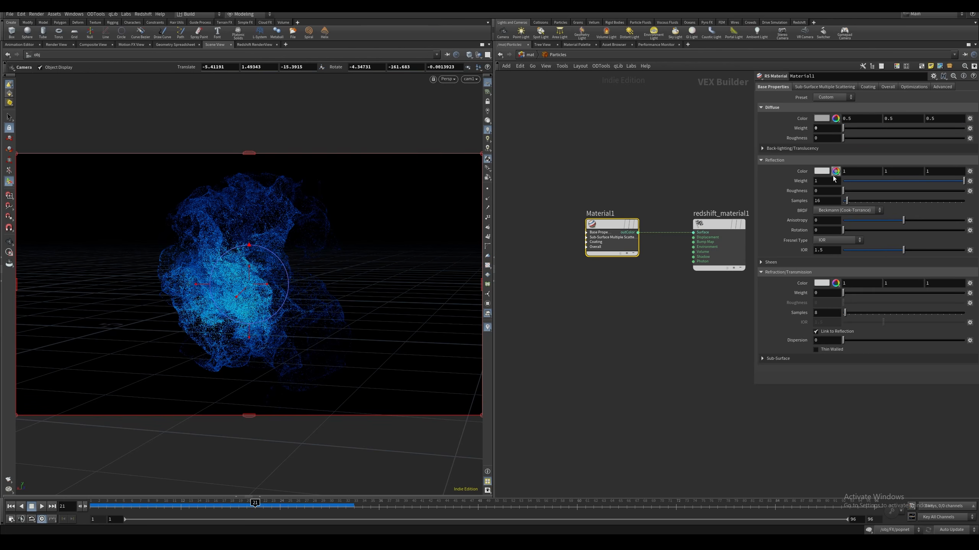
pyautogui.moveTo(853, 183); pyautogui.dragTo(763, 186)
# Set the RS Material's overall Emission Weight to 1
pyautogui.click(826, 87)
pyautogui.click(867, 87)
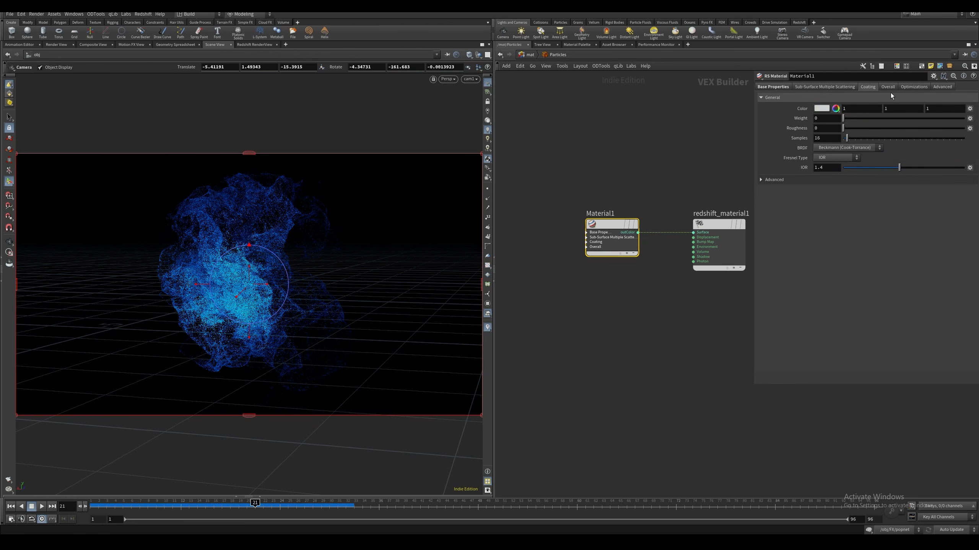
pyautogui.click(888, 87)
pyautogui.click(837, 129)
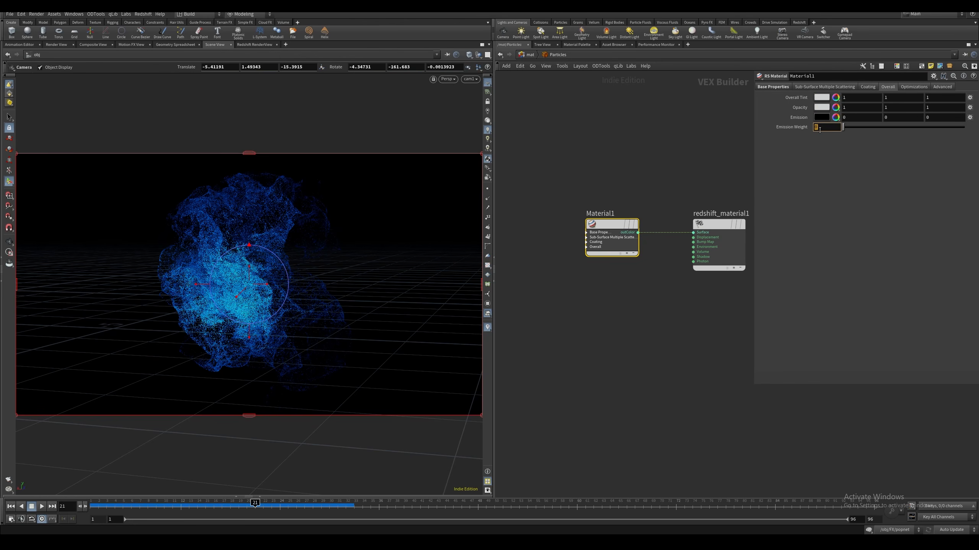
pyautogui.write('1')
pyautogui.press('Return')
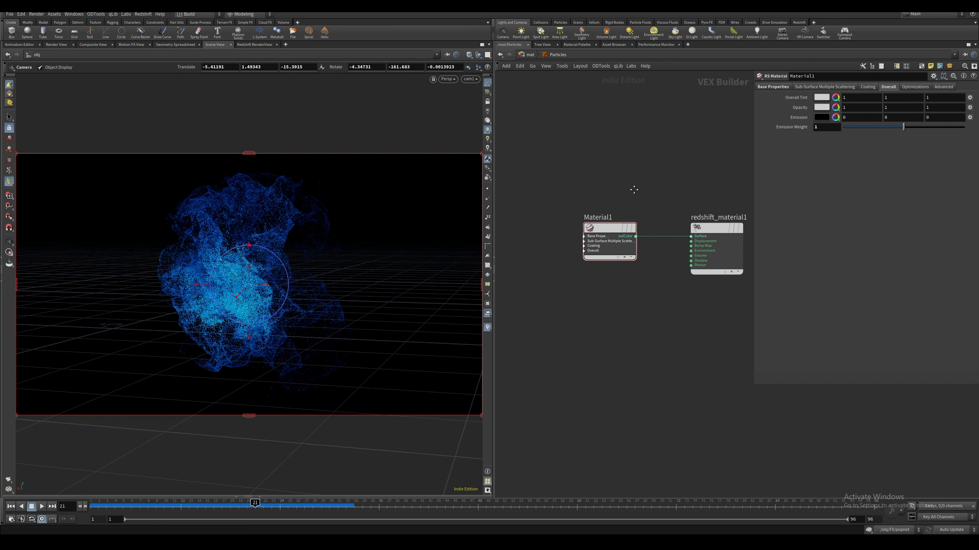
# Add an RS Point Attribute node reading Cd, connect its outColor to Material1's emission_color, and use rounded network wires
pyautogui.click(596, 248)
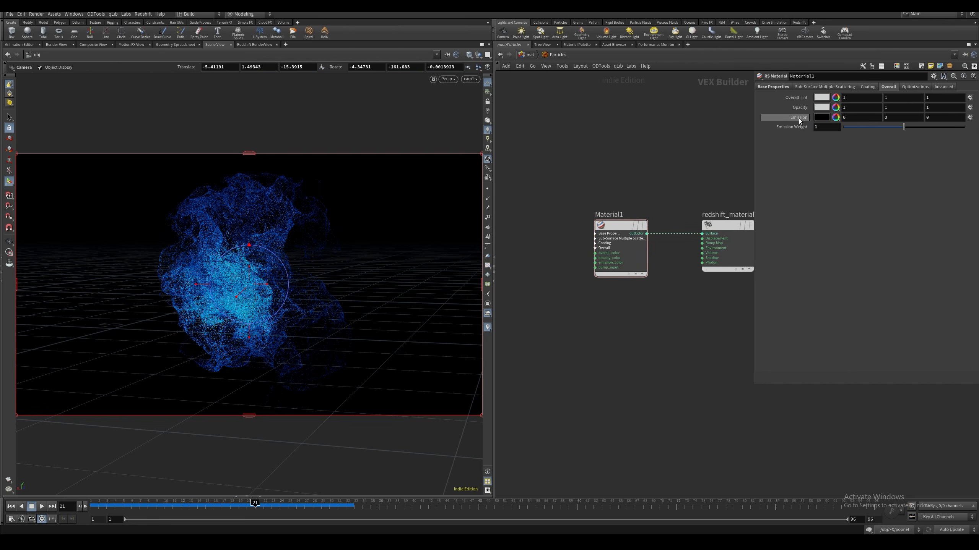
pyautogui.moveTo(547, 267); pyautogui.dragTo(587, 272, button='middle')
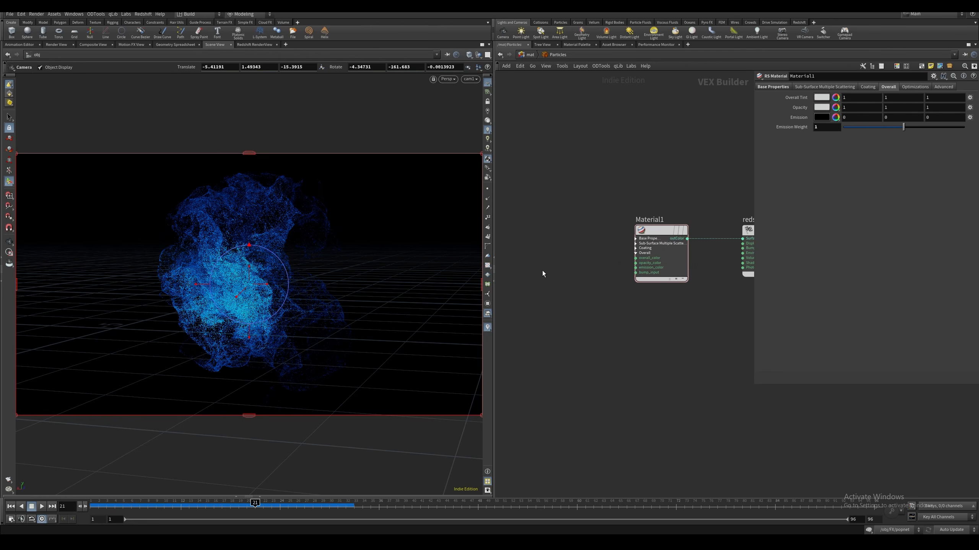
pyautogui.press('Tab')
pyautogui.write('point a')
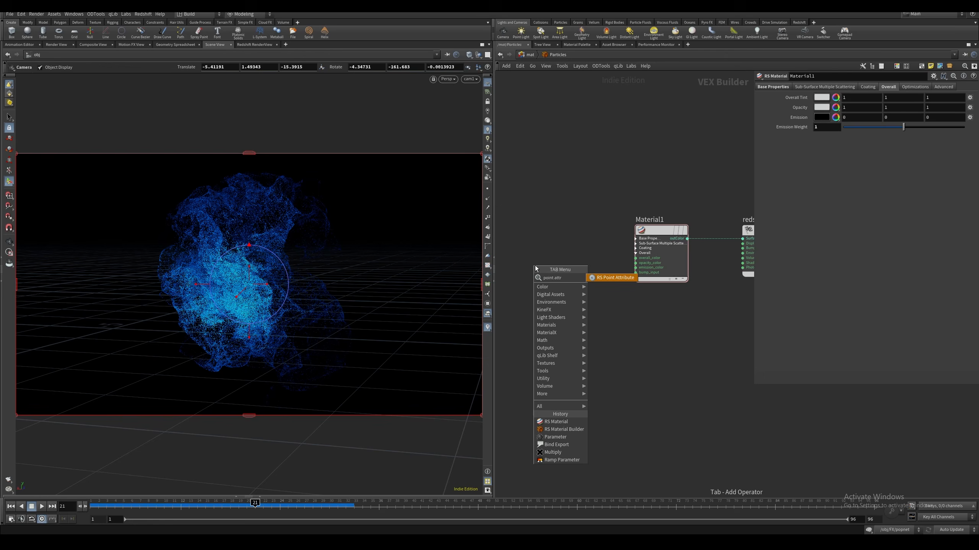
pyautogui.press('Return')
pyautogui.click(535, 265)
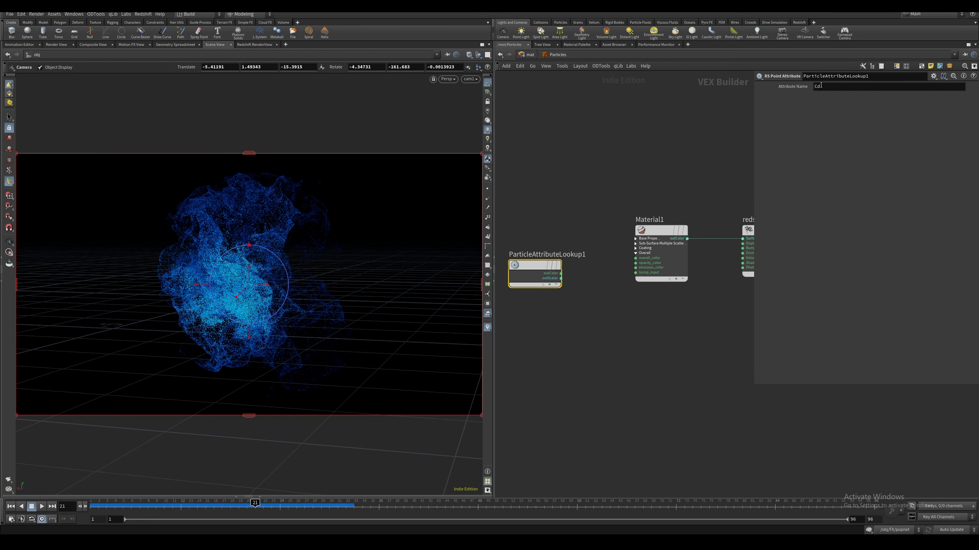
pyautogui.click(561, 273)
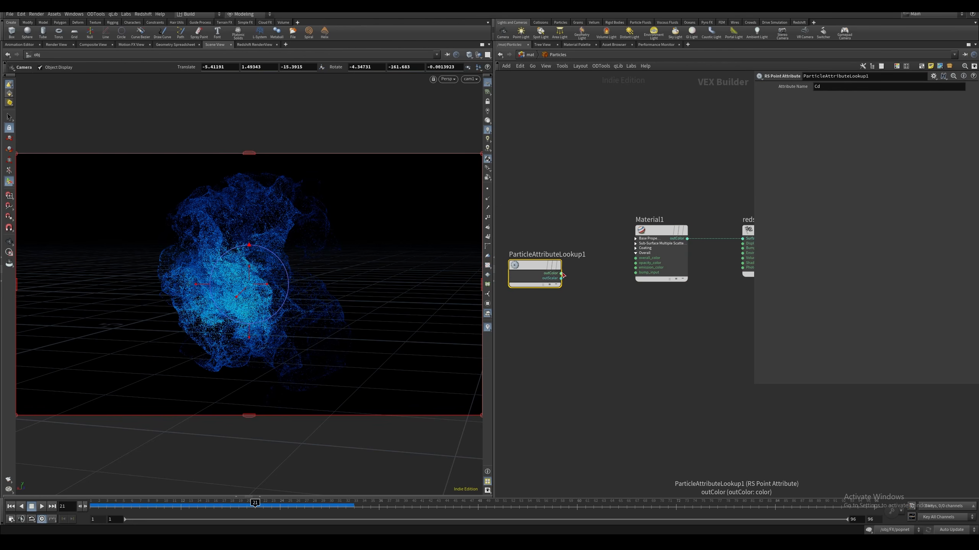
pyautogui.click(635, 267)
pyautogui.hotkey('shift', 's')
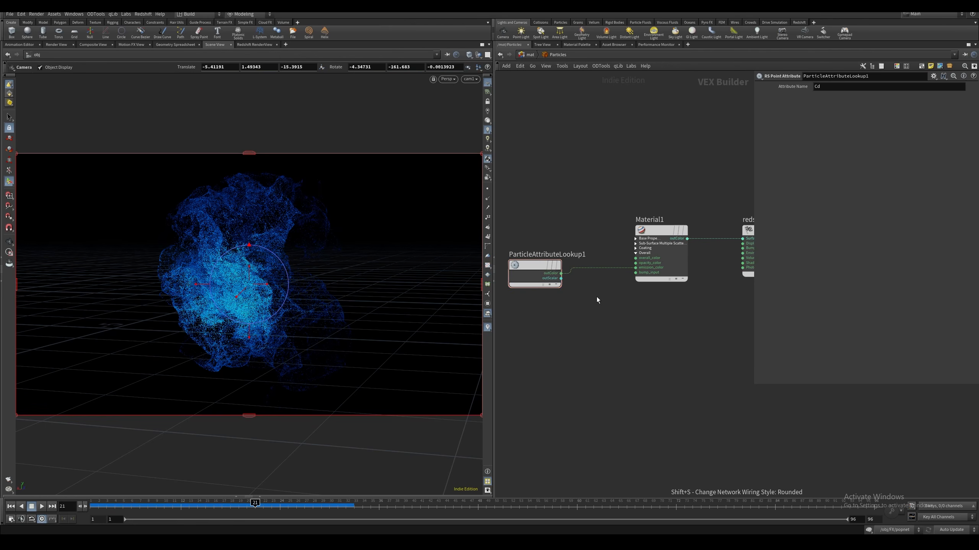
# Add Redshift ROP and IPR nodes in the out network and run a test render through cam1, stopping it again
pyautogui.click(529, 54)
pyautogui.click(538, 103)
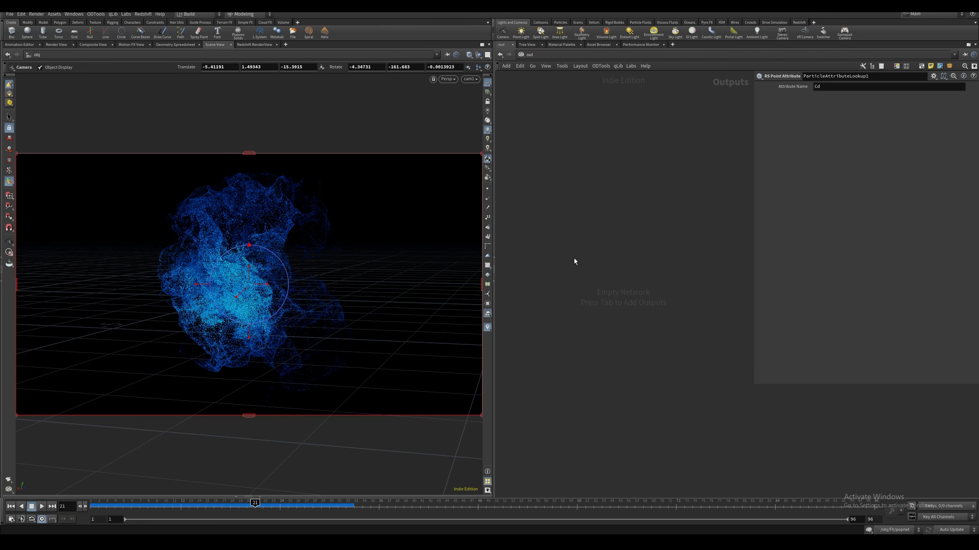
pyautogui.press('Tab')
pyautogui.moveTo(589, 270)
pyautogui.click(651, 279)
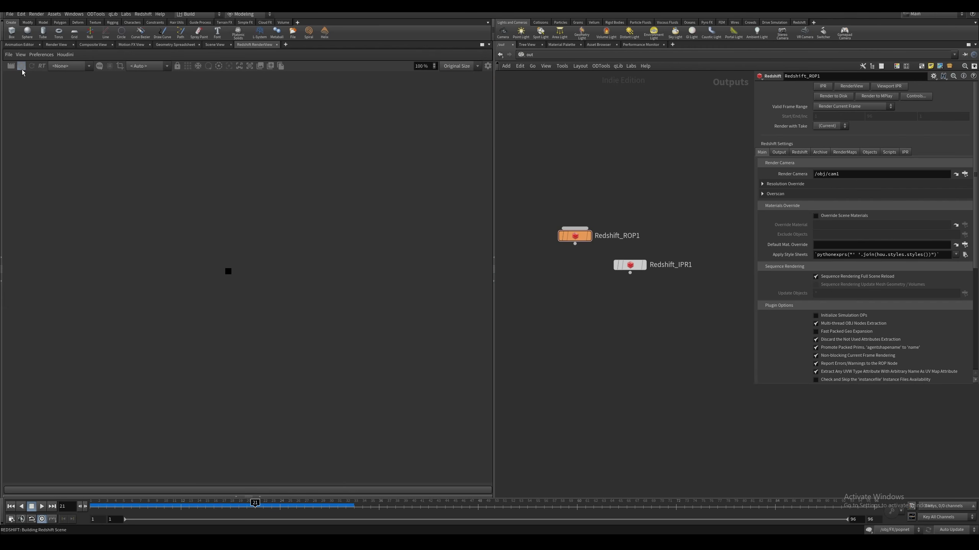
pyautogui.click(21, 66)
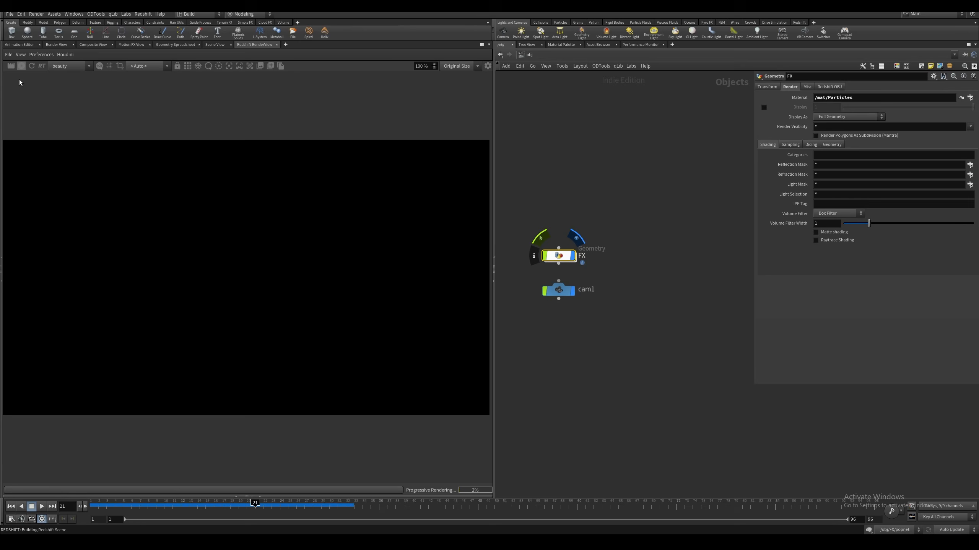
pyautogui.click(21, 66)
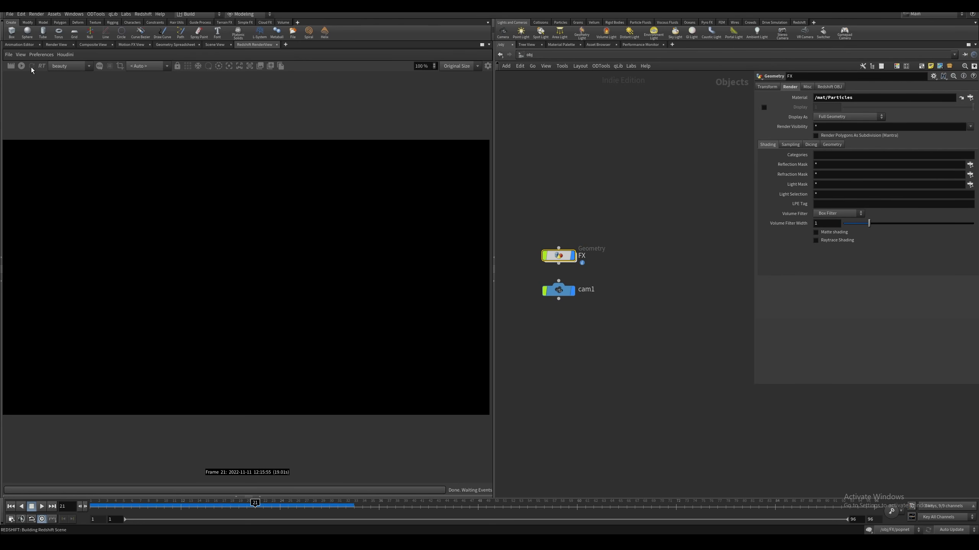
# Enable Render Object as Particles on the FX object and rerun the render to inspect the particles up close
pyautogui.click(829, 87)
pyautogui.click(922, 98)
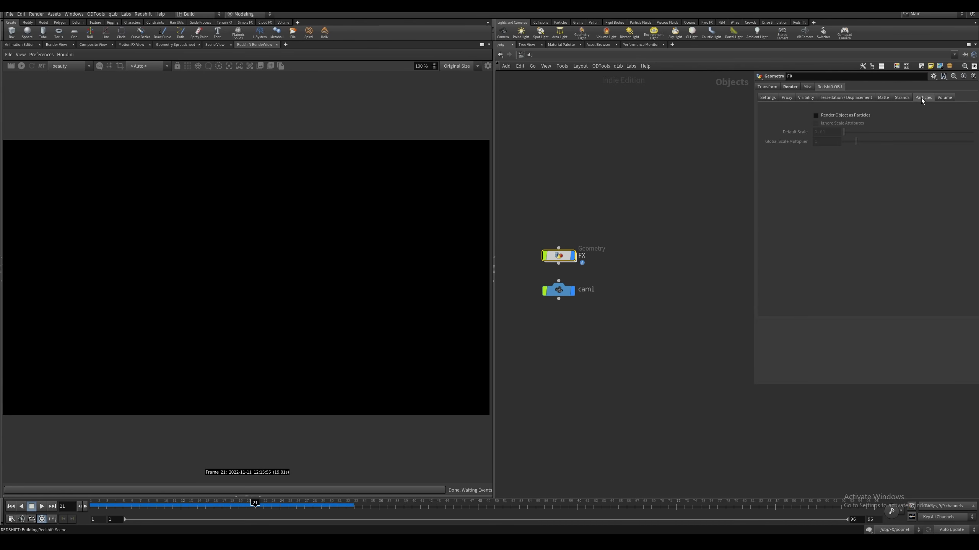
pyautogui.click(816, 116)
pyautogui.click(32, 66)
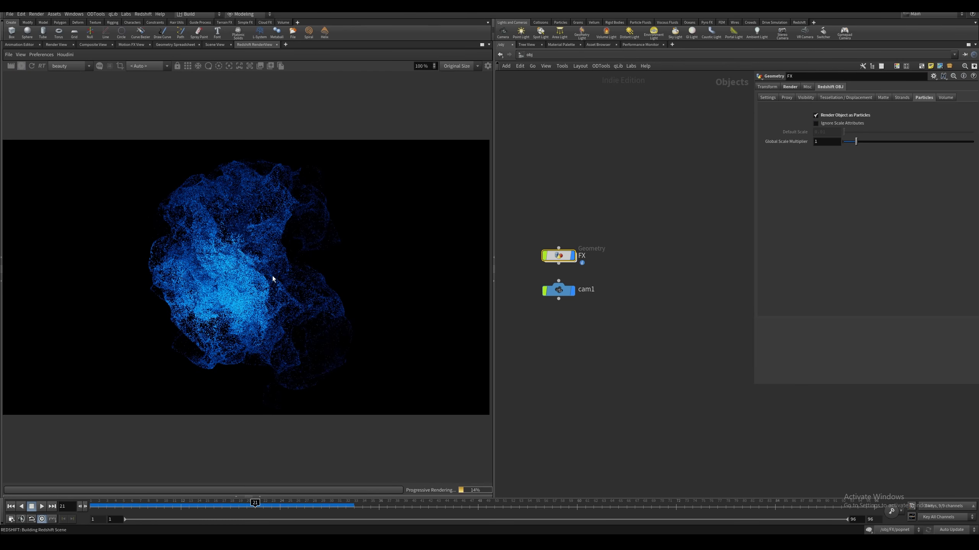
pyautogui.scroll(2, 272, 275)
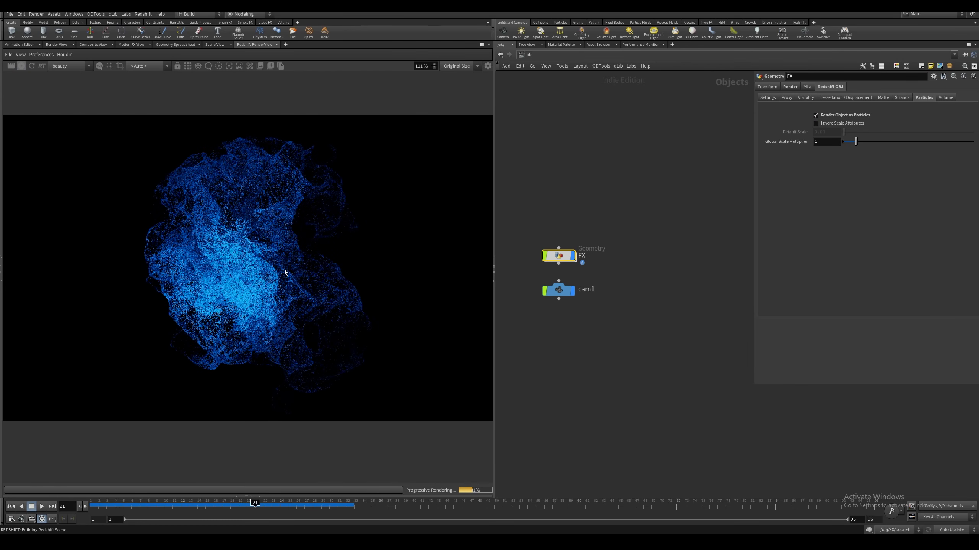
pyautogui.scroll(2, 284, 271)
# Enable motion blur with Instances/Particles Blur in Redshift_ROP1's advanced settings in the out network, and check the render
pyautogui.click(528, 54)
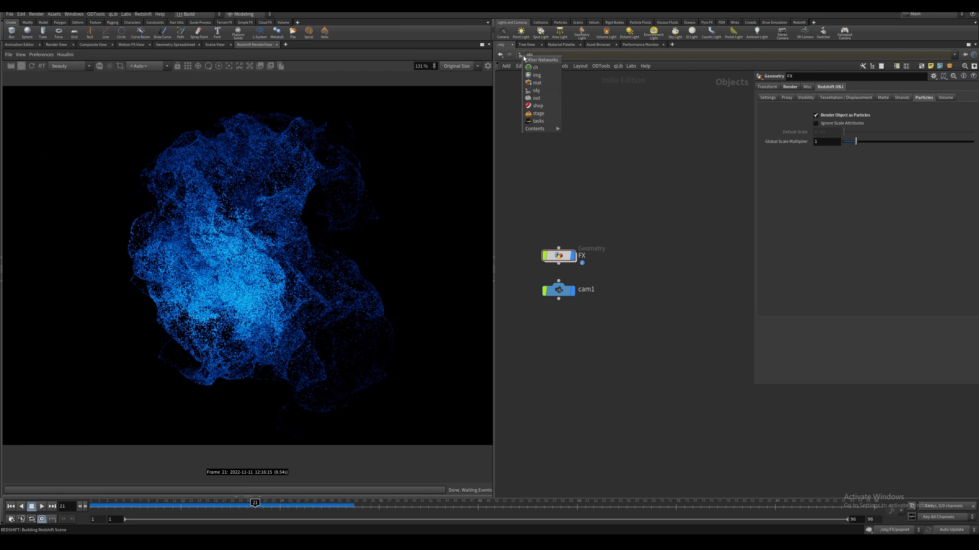
pyautogui.click(545, 94)
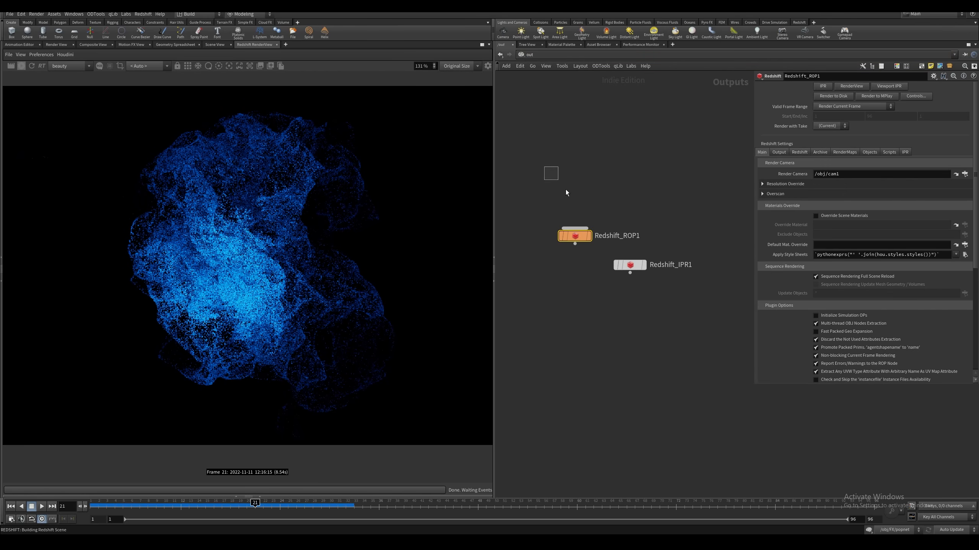
pyautogui.click(799, 152)
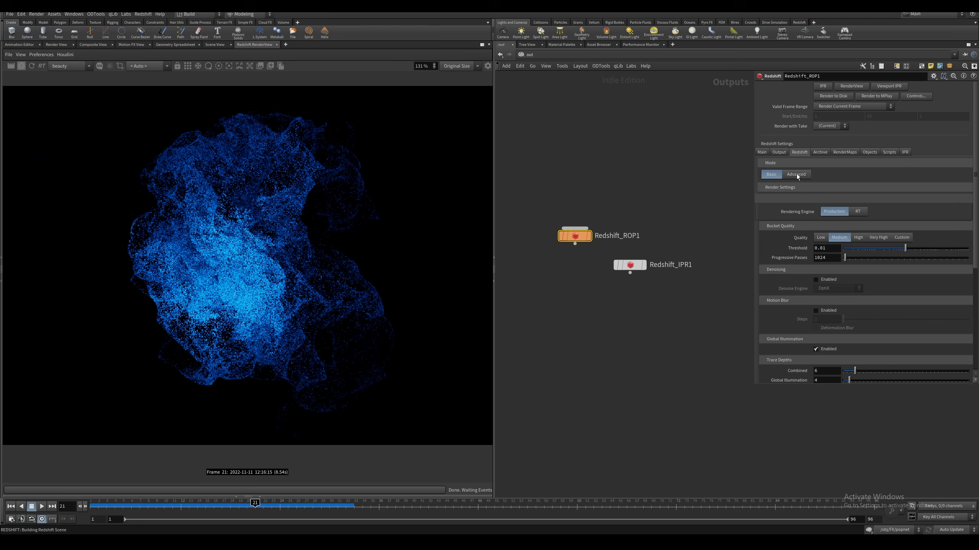
pyautogui.click(796, 175)
pyautogui.click(796, 187)
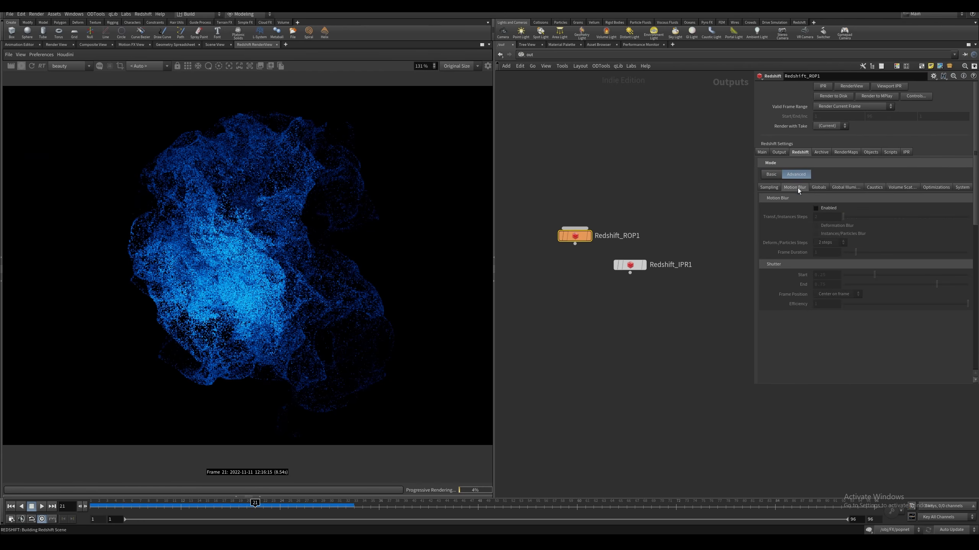
pyautogui.click(816, 209)
pyautogui.click(816, 234)
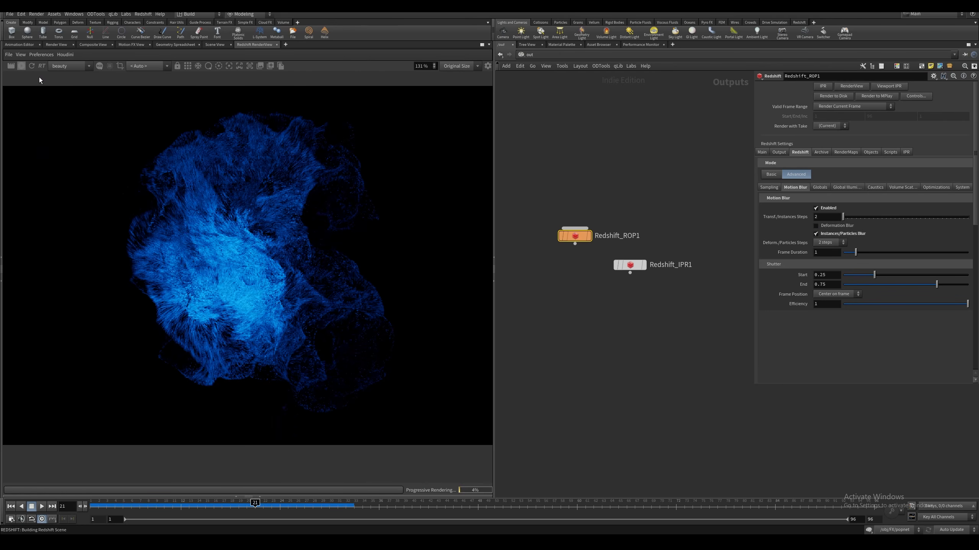
pyautogui.scroll(1, 301, 240)
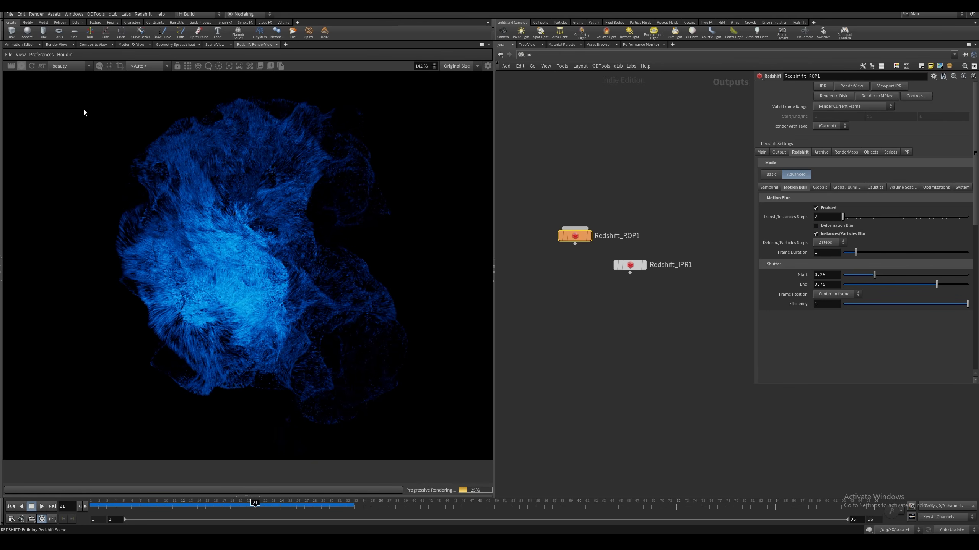
pyautogui.scroll(-2, 243, 212)
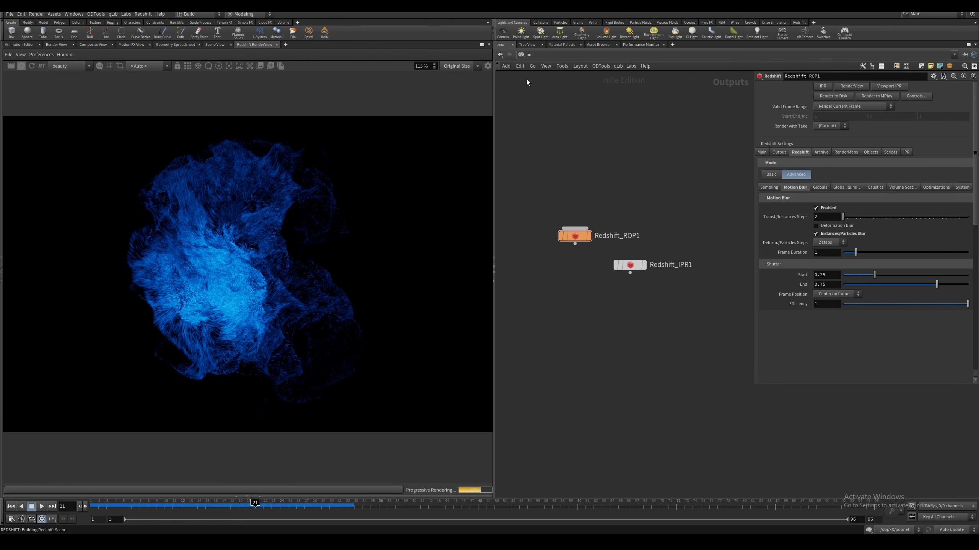
# Set the overall Opacity of Material1 inside the Particles material to 0.1 in all three channels
pyautogui.click(530, 54)
pyautogui.click(537, 89)
pyautogui.scroll(4, 207, 228)
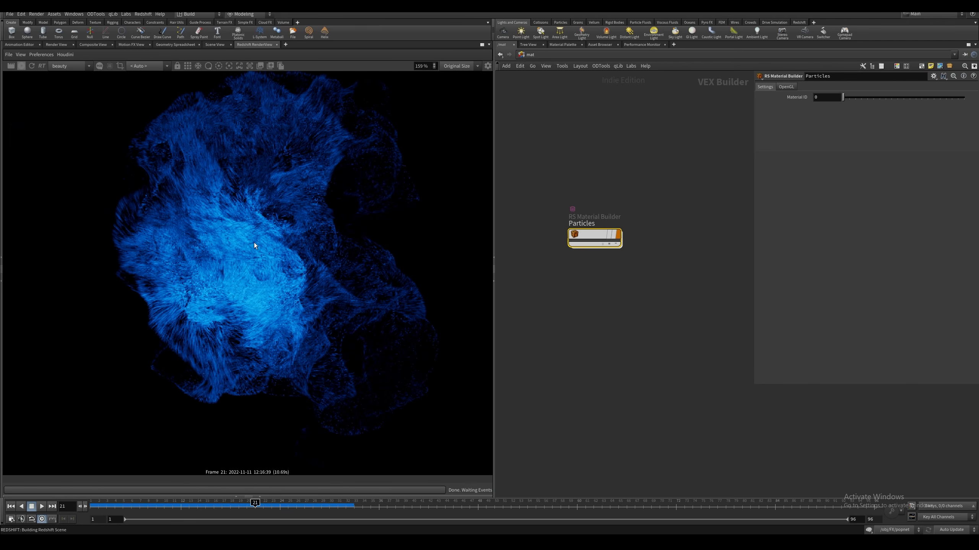
pyautogui.doubleClick(596, 234)
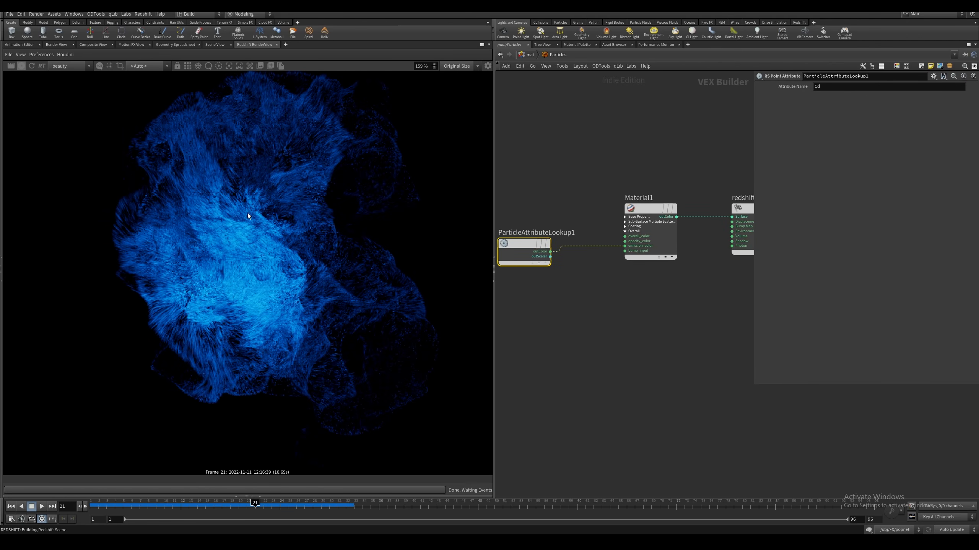
pyautogui.click(642, 231)
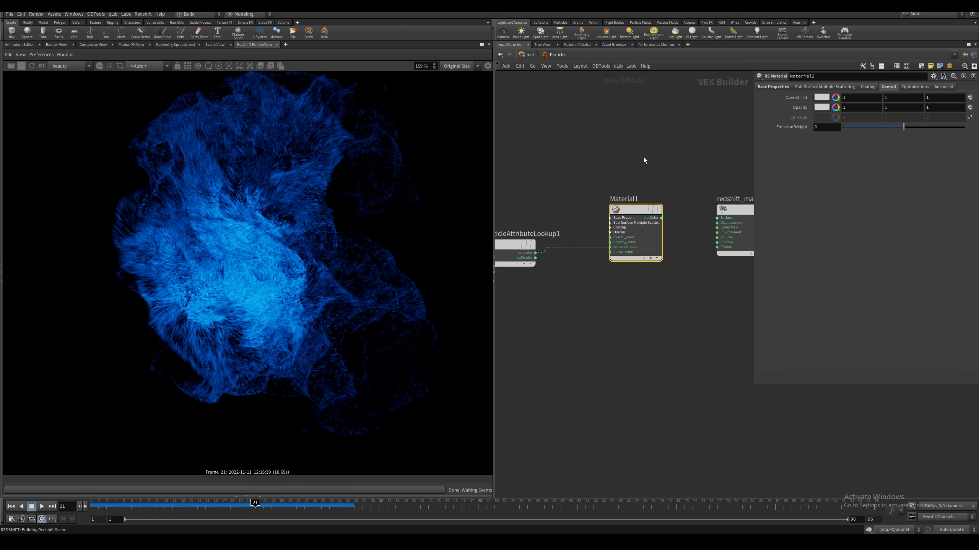
pyautogui.click(639, 222)
pyautogui.write('.1')
pyautogui.press('Tab')
pyautogui.write('.1')
pyautogui.press('Tab')
pyautogui.write('.1')
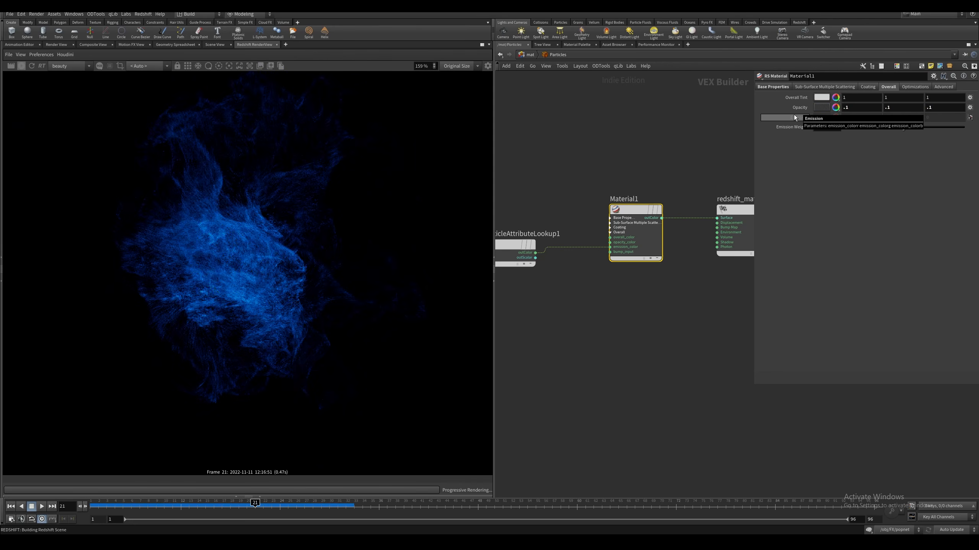
pyautogui.press('Return')
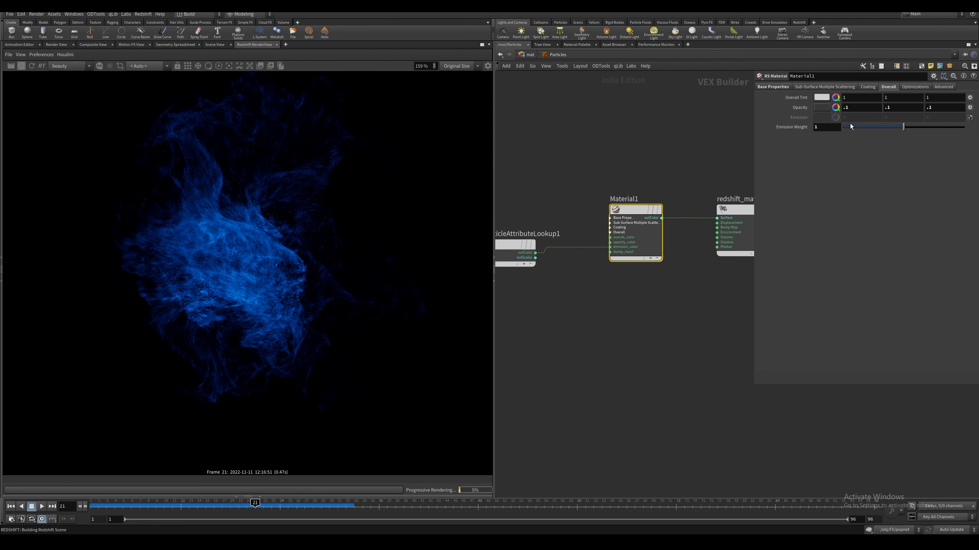
# Try an Emission Weight of 15 on Material1, and settle on 10
pyautogui.moveTo(828, 128); pyautogui.dragTo(741, 139)
pyautogui.write('15')
pyautogui.click(637, 158)
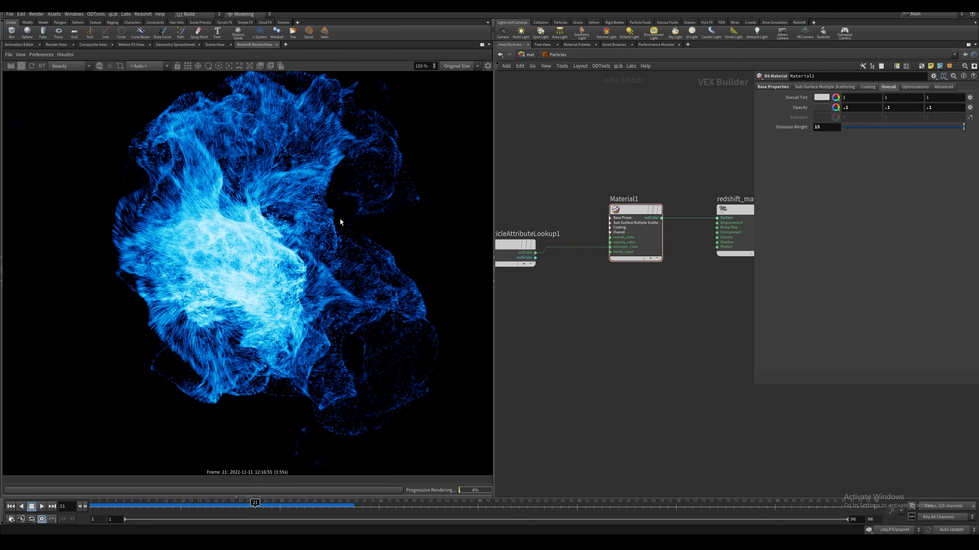
pyautogui.click(822, 128)
pyautogui.press('Return')
pyautogui.scroll(-2, 343, 247)
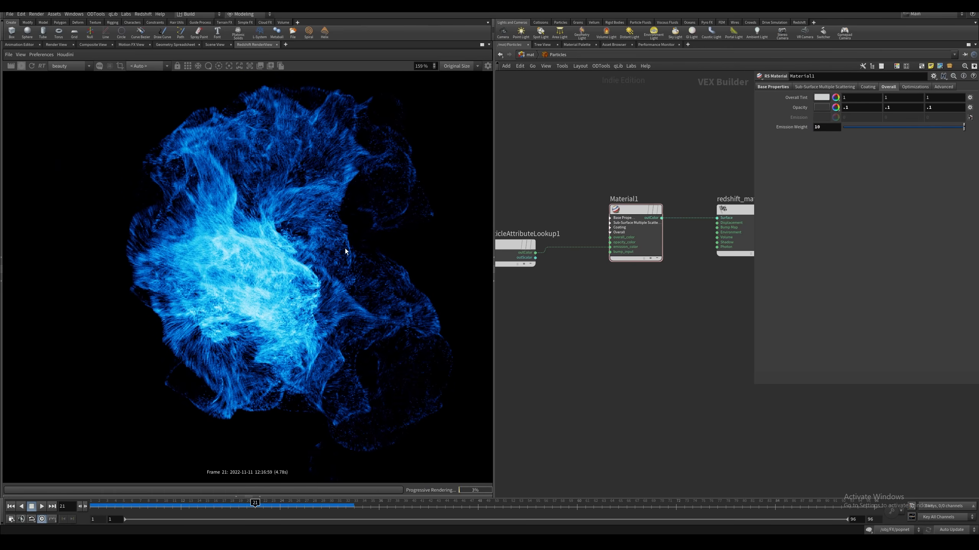
# Examine the motion-blurred streaks and bright core of the particle render up close and as a whole
pyautogui.keyDown('alt'); pyautogui.moveTo(365, 281); pyautogui.dragTo(416, 267, button='middle'); pyautogui.keyUp('alt')
pyautogui.keyDown('alt'); pyautogui.moveTo(417, 267); pyautogui.dragTo(153, 330, button='right'); pyautogui.keyUp('alt')
pyautogui.keyDown('alt'); pyautogui.moveTo(154, 329); pyautogui.dragTo(167, 320, button='middle'); pyautogui.keyUp('alt')
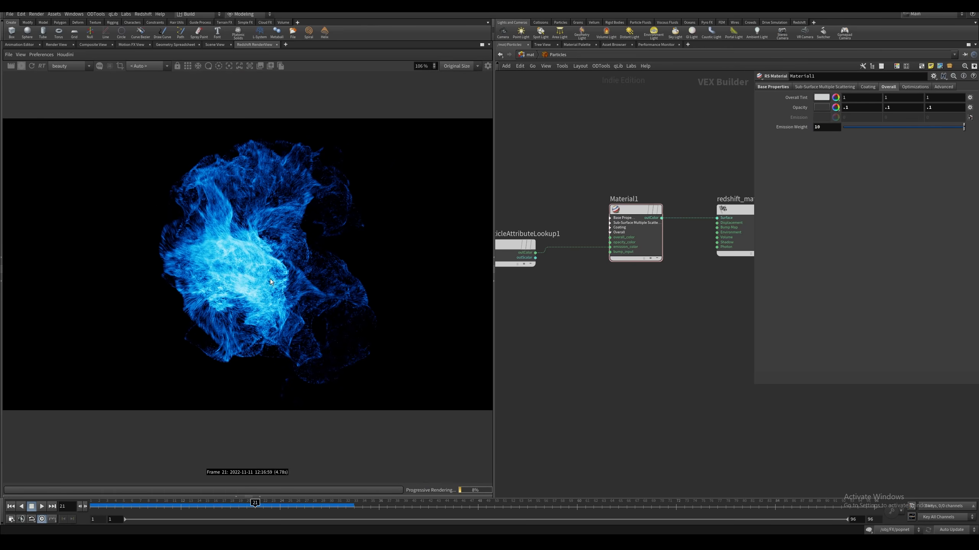
pyautogui.keyDown('alt'); pyautogui.moveTo(167, 321); pyautogui.dragTo(218, 250, button='right'); pyautogui.keyUp('alt')
pyautogui.scroll(-1, 246, 243)
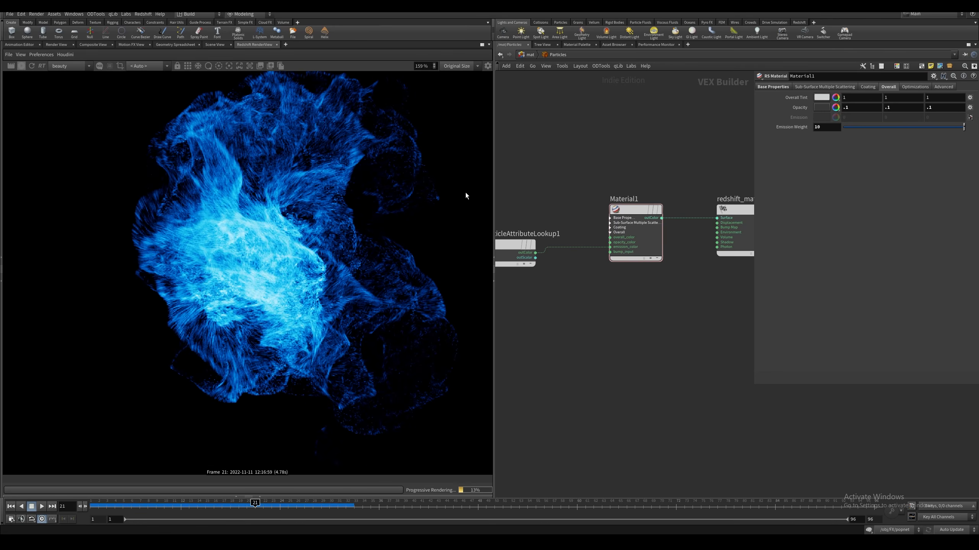
pyautogui.scroll(1, 405, 242)
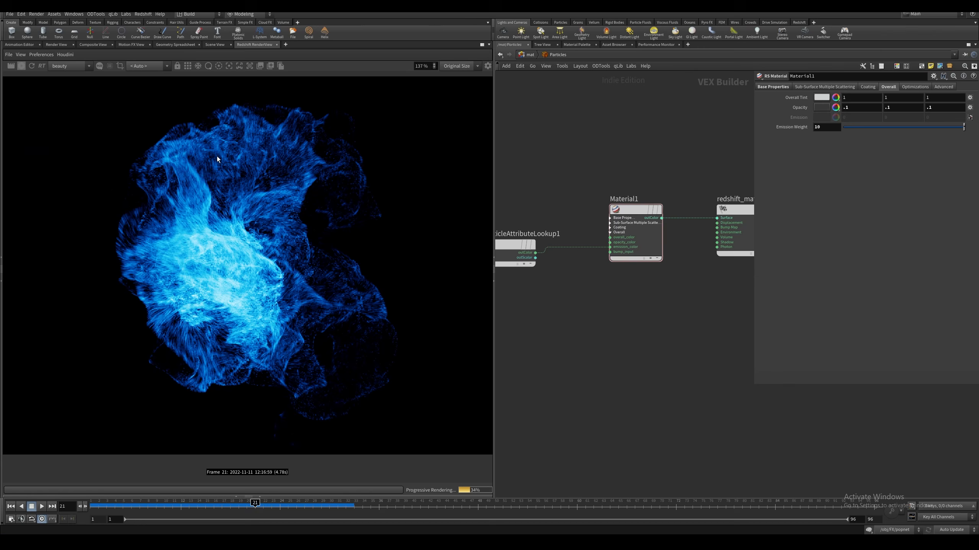
pyautogui.scroll(1, 164, 242)
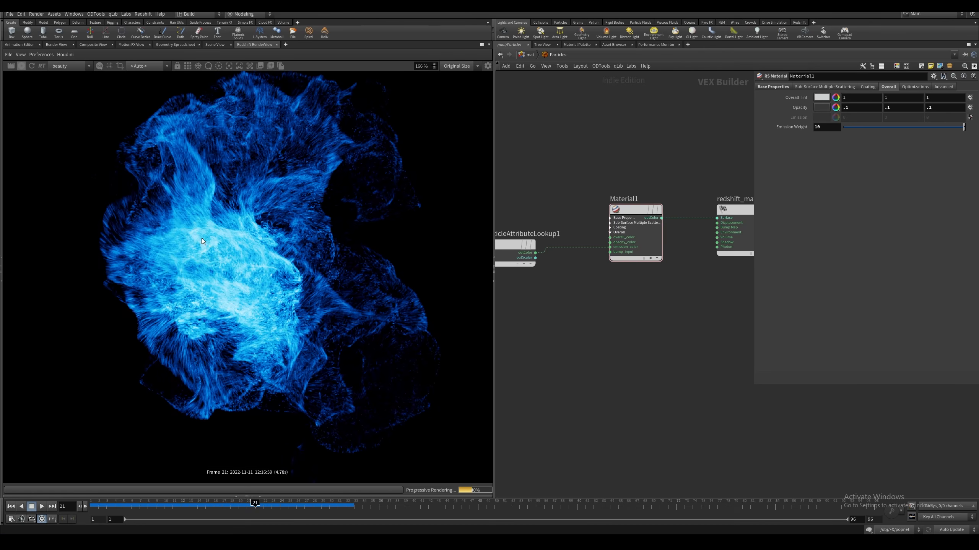
pyautogui.moveTo(313, 174); pyautogui.dragTo(342, 203, button='middle')
# Look over the smoke sim and particle sim node chains in the finished FX network
pyautogui.moveTo(516, 191); pyautogui.dragTo(568, 180, button='middle')
pyautogui.moveTo(559, 230); pyautogui.dragTo(570, 198)
pyautogui.scroll(-1, 329, 227)
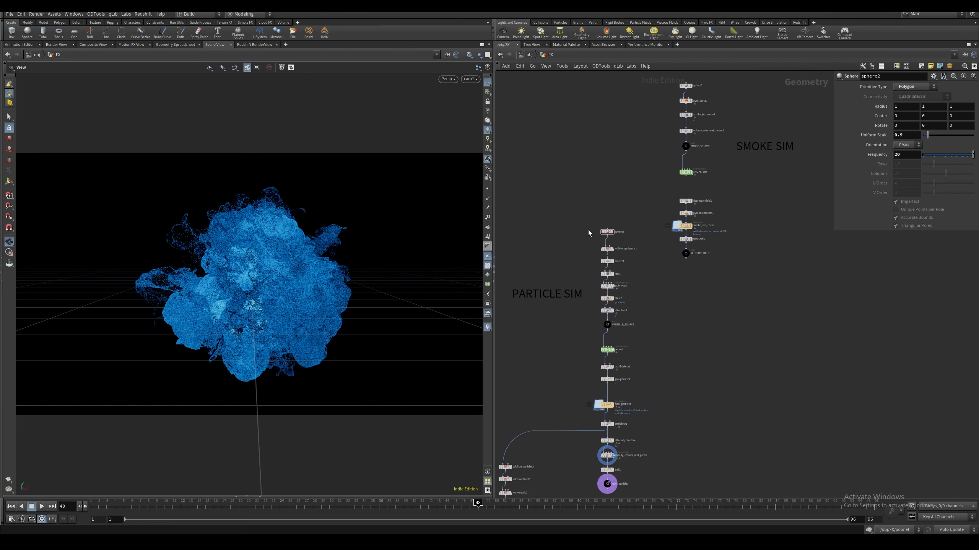
pyautogui.moveTo(588, 232)
pyautogui.mouseDown(button='middle')
pyautogui.moveTo(600, 230)
pyautogui.moveTo(586, 239)
pyautogui.mouseUp(button='middle')
pyautogui.moveTo(620, 231)
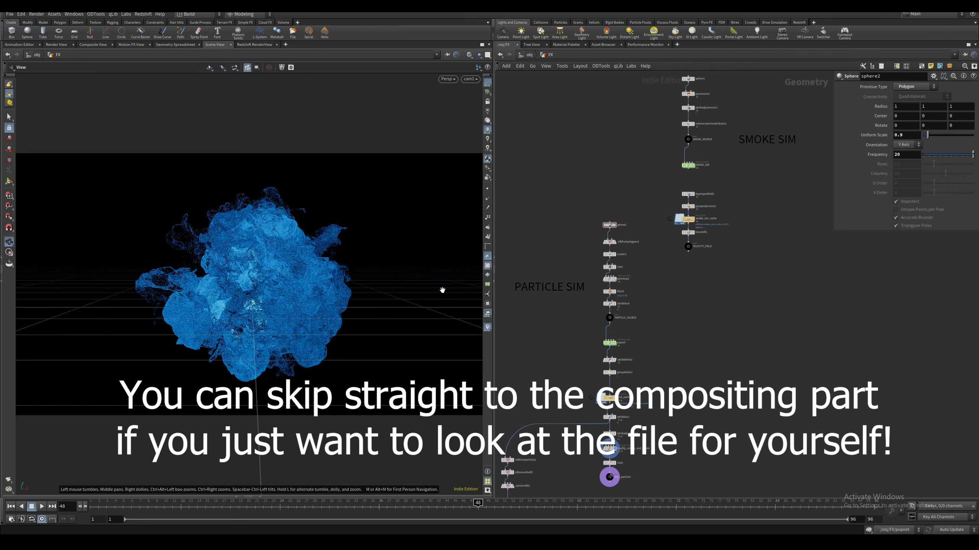
pyautogui.moveTo(569, 243); pyautogui.dragTo(577, 238, button='middle')
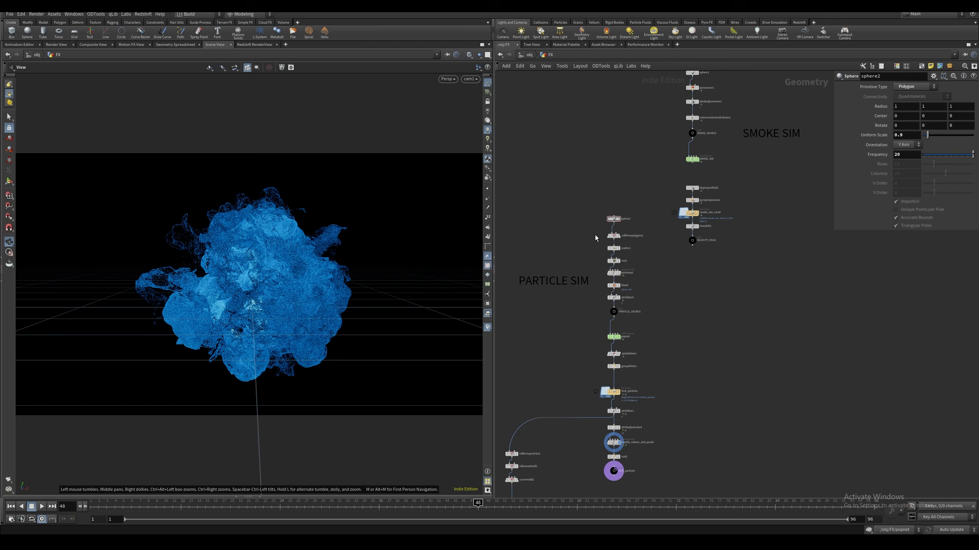
pyautogui.moveTo(643, 123); pyautogui.dragTo(575, 151, button='middle')
pyautogui.moveTo(578, 84); pyautogui.dragTo(730, 269)
pyautogui.moveTo(552, 188); pyautogui.dragTo(596, 185, button='middle')
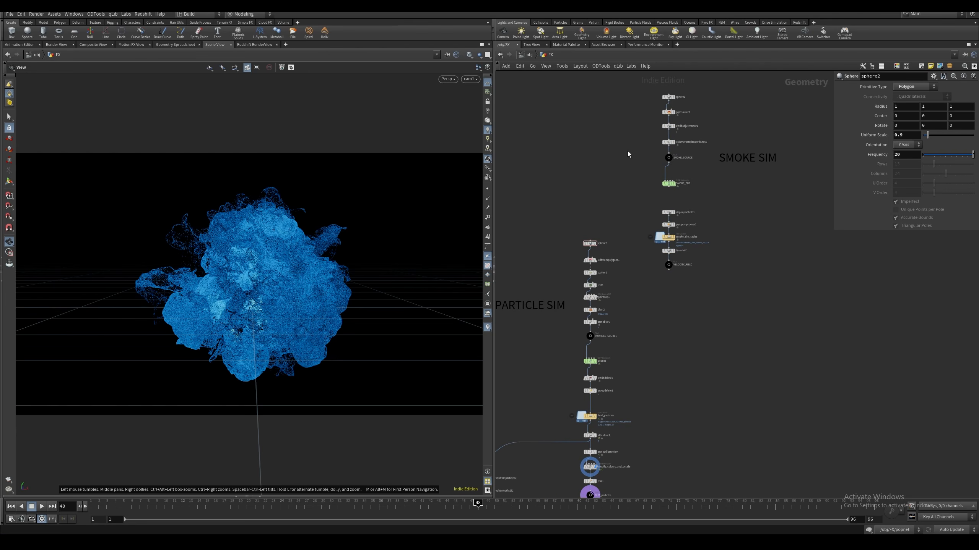
pyautogui.moveTo(545, 235); pyautogui.dragTo(566, 215, button='middle')
pyautogui.moveTo(573, 215); pyautogui.dragTo(616, 229)
pyautogui.moveTo(579, 233); pyautogui.dragTo(570, 219, button='middle')
pyautogui.moveTo(568, 207); pyautogui.dragTo(630, 216)
pyautogui.moveTo(578, 219); pyautogui.dragTo(581, 211, button='middle')
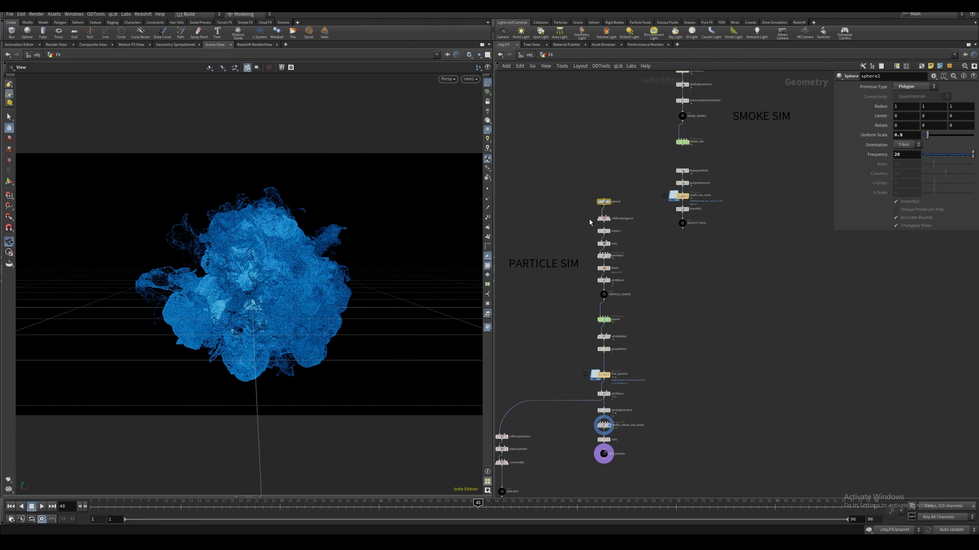
# Review the particle source's Scatter point count and the flow noise and fit range settings inside its point VOP
pyautogui.click(604, 231)
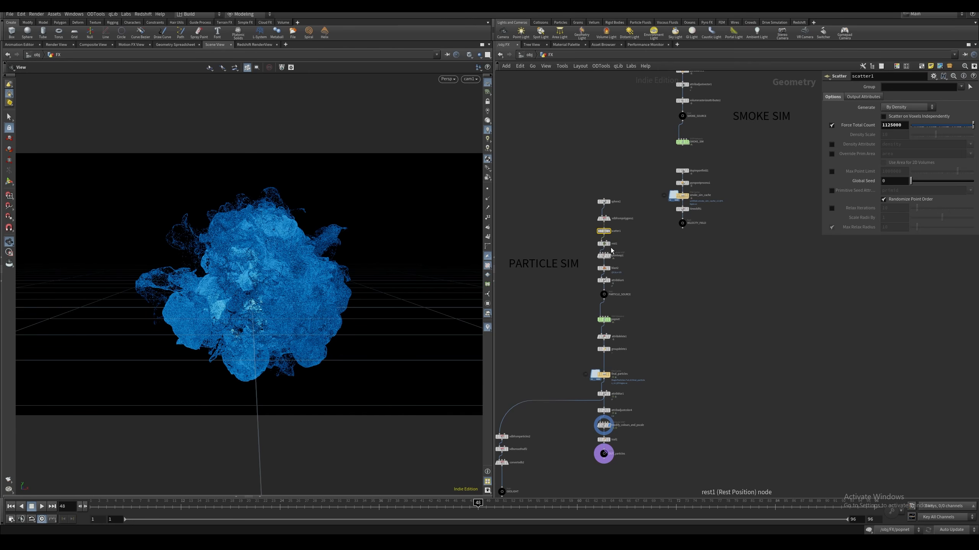
pyautogui.click(605, 256)
pyautogui.press('i')
pyautogui.moveTo(624, 255); pyautogui.dragTo(560, 281, button='middle')
pyautogui.click(641, 240)
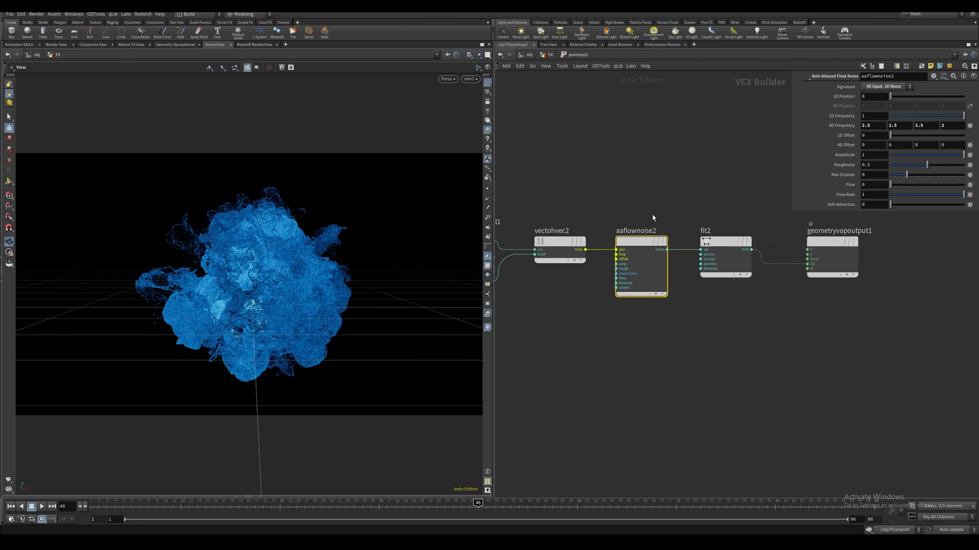
pyautogui.moveTo(653, 214); pyautogui.dragTo(601, 216, button='middle')
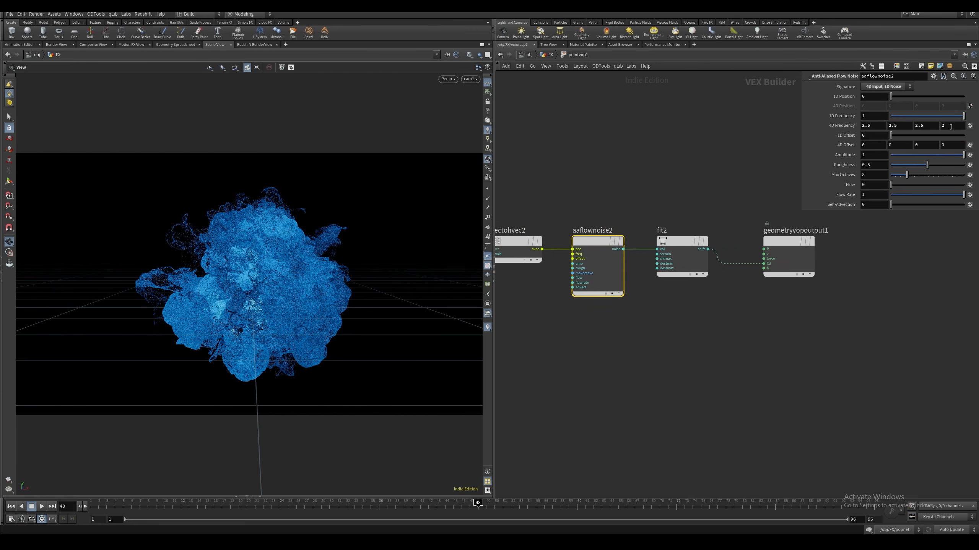
pyautogui.click(681, 242)
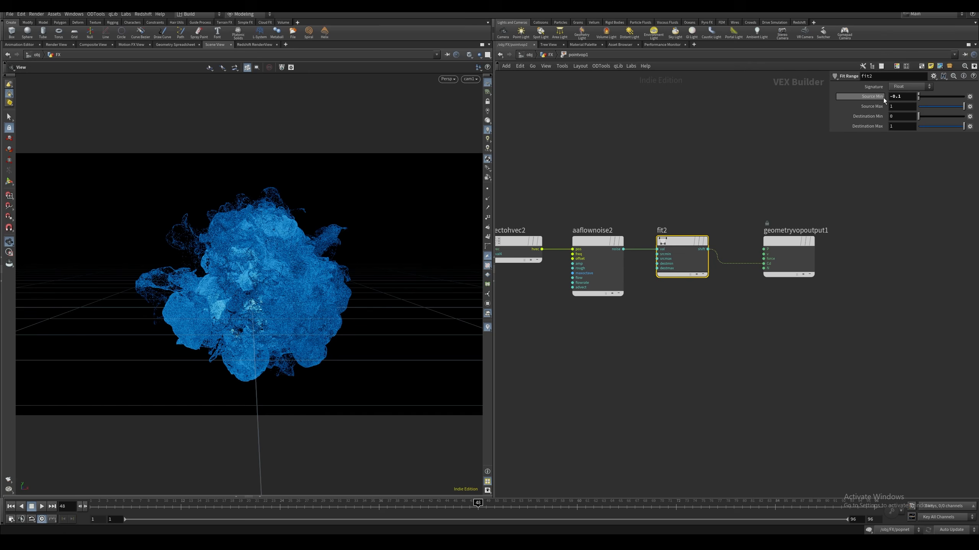
pyautogui.click(550, 57)
# Review the Attribute Blur settings on the particle source and the POP Drag air resistance inside the popnet
pyautogui.click(605, 253)
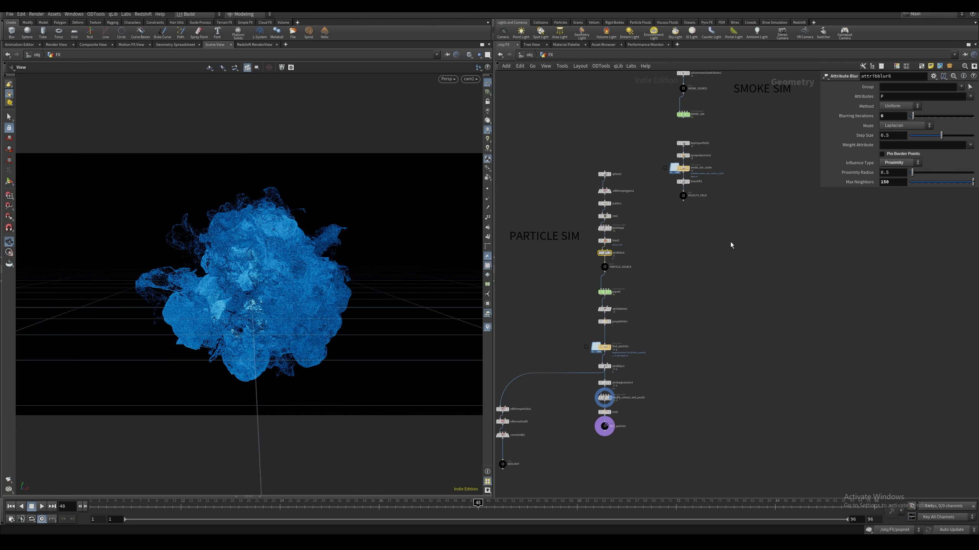
pyautogui.moveTo(688, 279); pyautogui.dragTo(695, 243, button='middle')
pyautogui.click(695, 243)
pyautogui.doubleClick(612, 255)
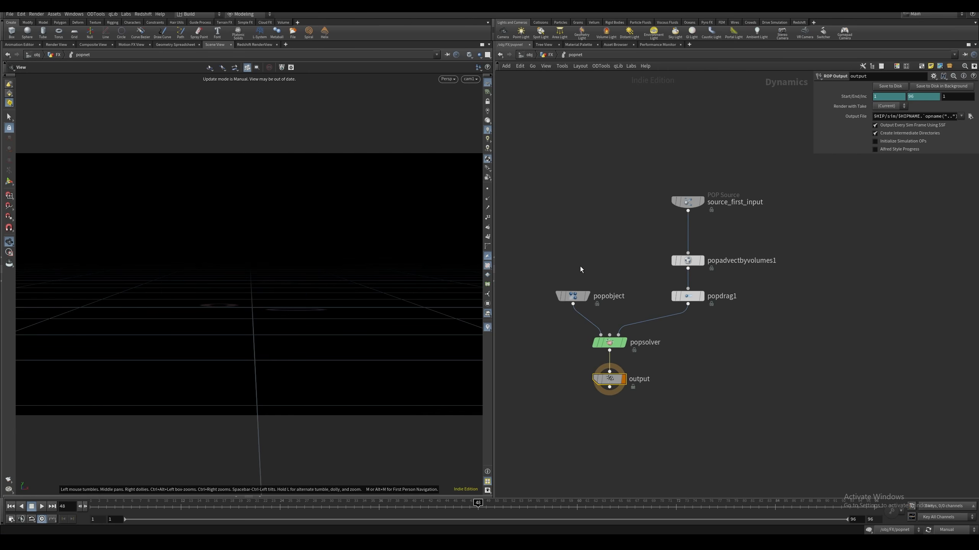
pyautogui.click(687, 296)
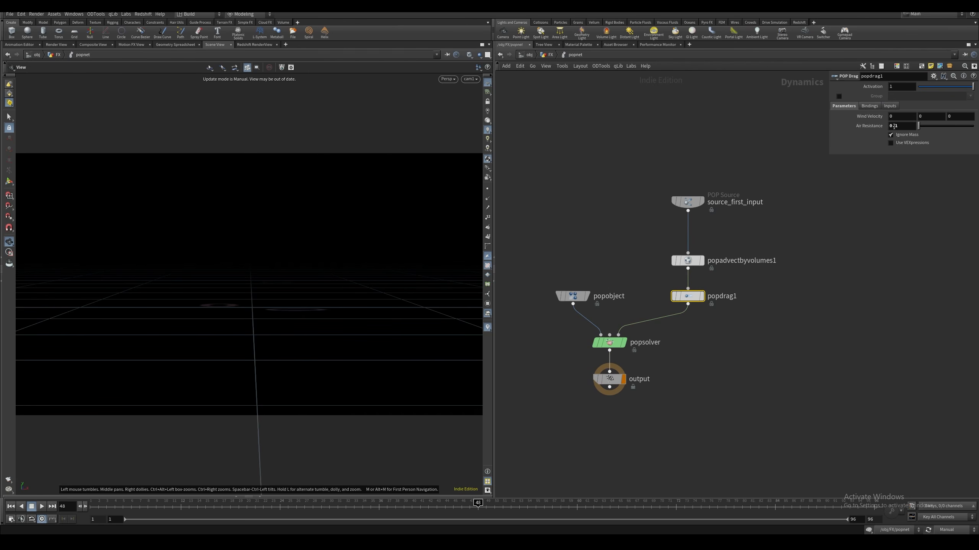
pyautogui.press('u')
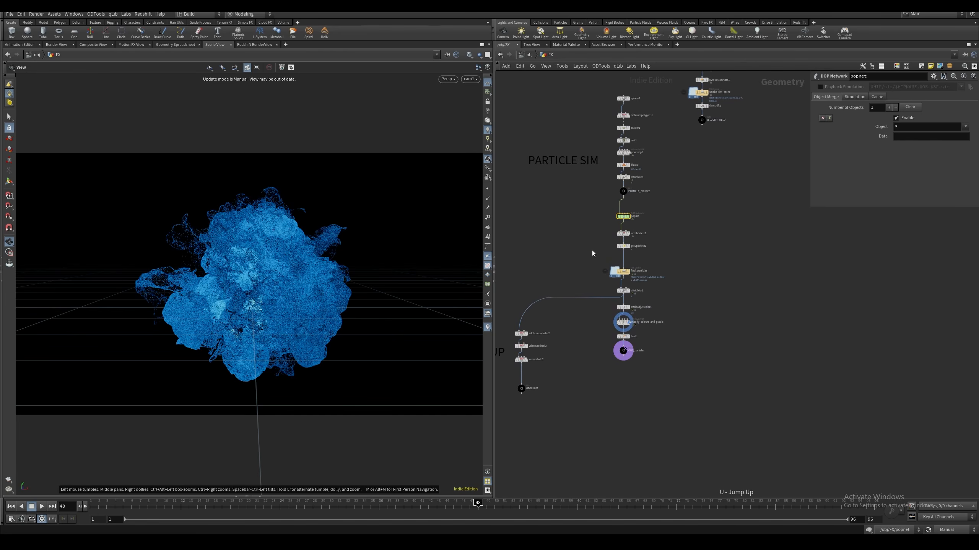
# Review the attributes kept by the Attribute Delete after the popnet and the final_particles file cache settings
pyautogui.click(623, 234)
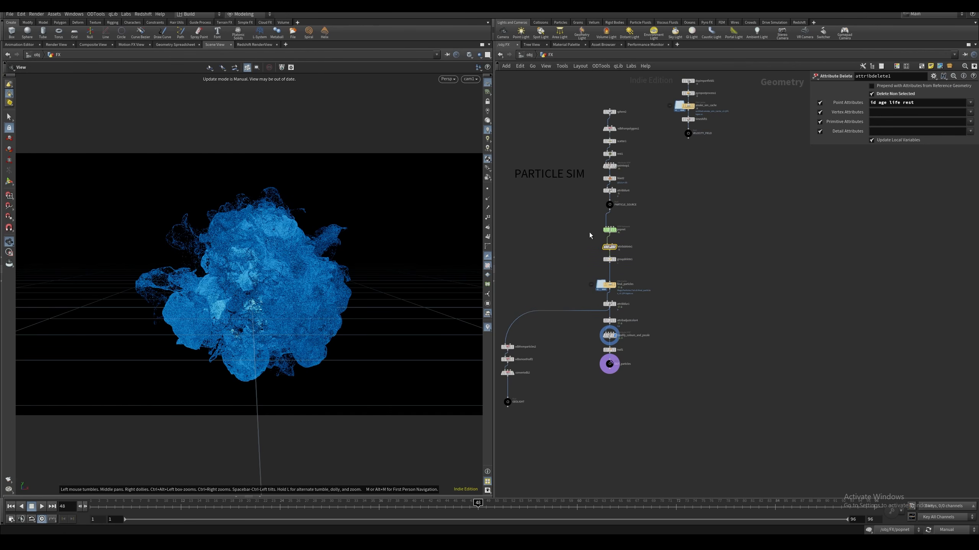
pyautogui.moveTo(590, 232); pyautogui.dragTo(603, 229, button='middle')
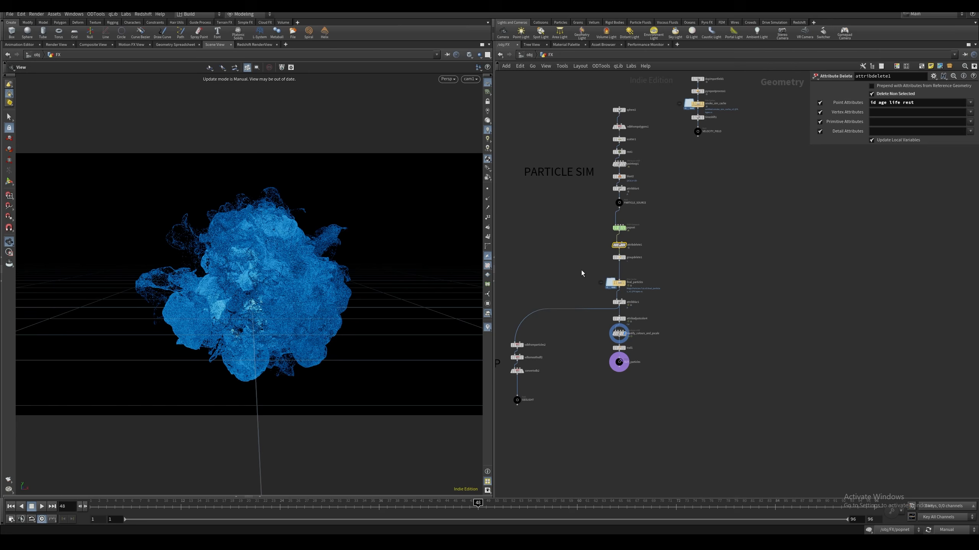
pyautogui.click(619, 283)
pyautogui.middleClick(620, 285)
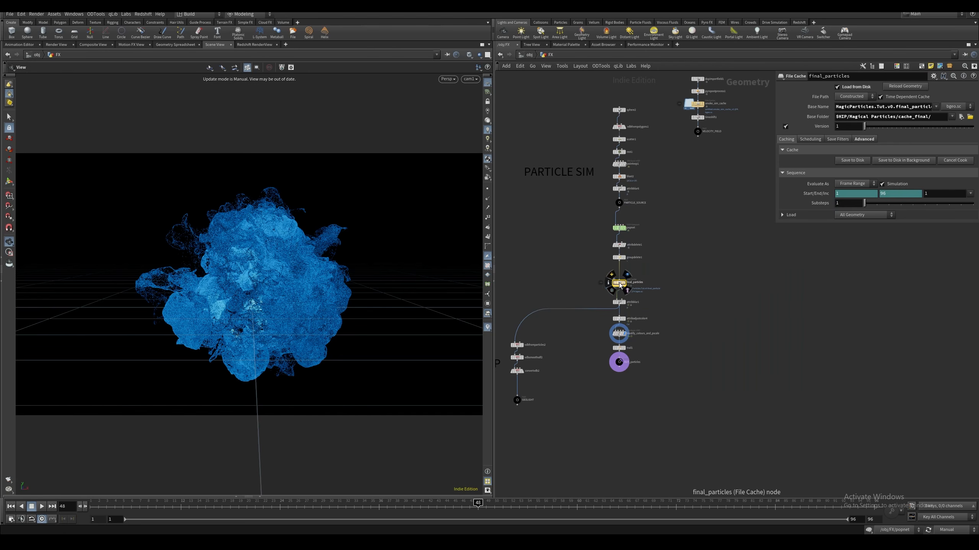
pyautogui.moveTo(636, 283)
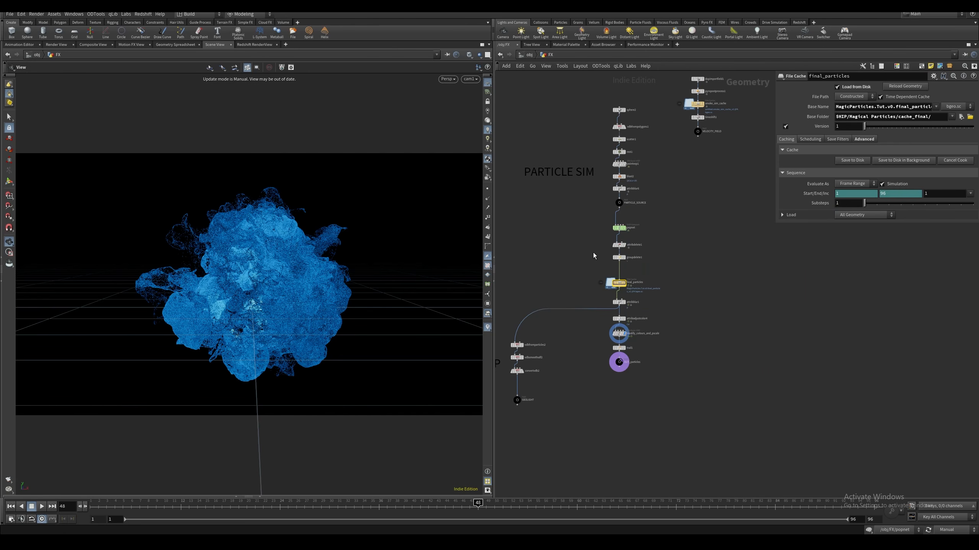
# Review the point attributes kept by the Attribute Delete, the Group Delete settings and the popnet's object merge settings
pyautogui.click(619, 246)
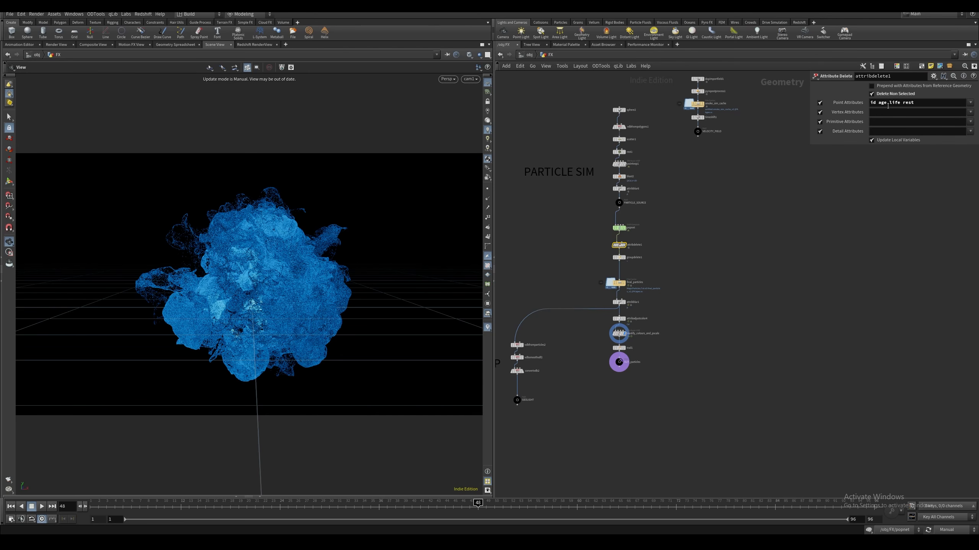
pyautogui.click(619, 257)
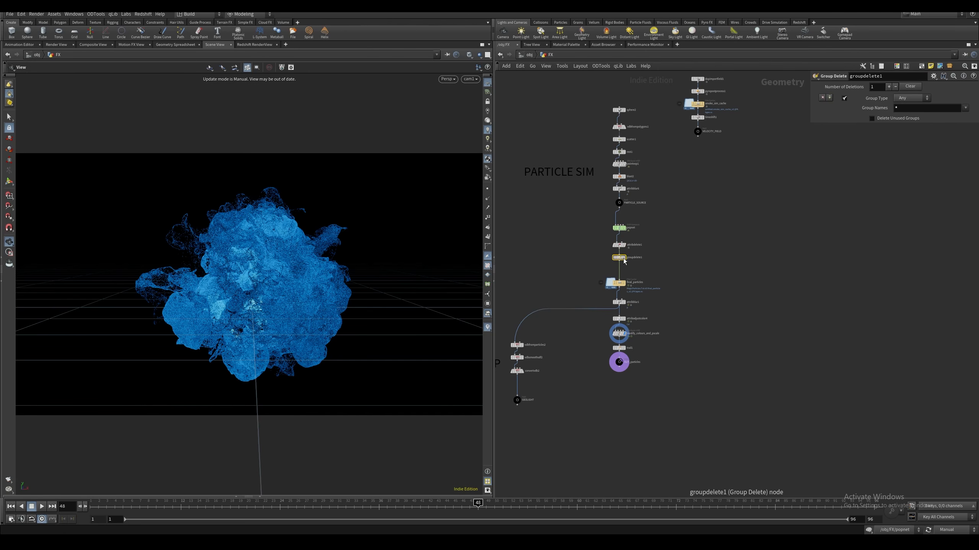
pyautogui.click(695, 254)
pyautogui.click(619, 228)
pyautogui.middleClick(620, 229)
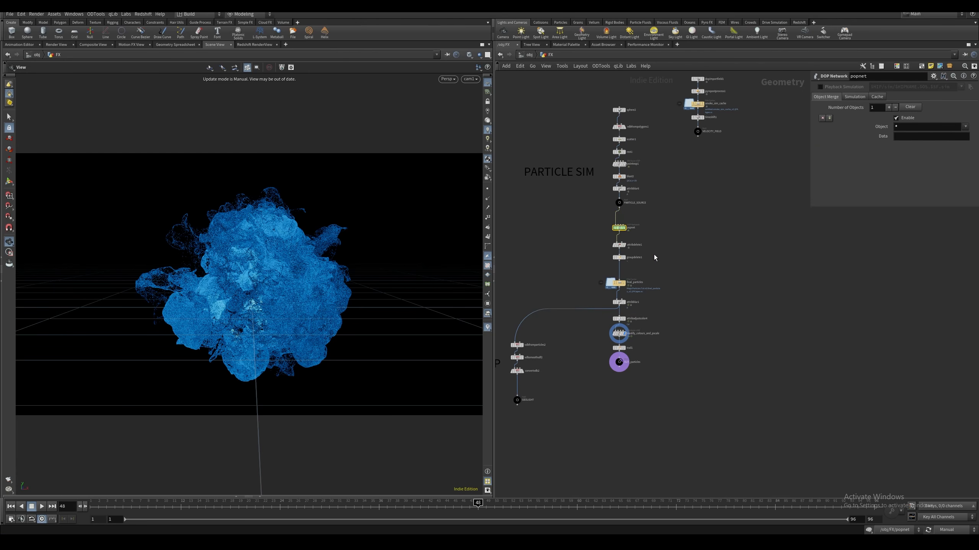
pyautogui.click(619, 245)
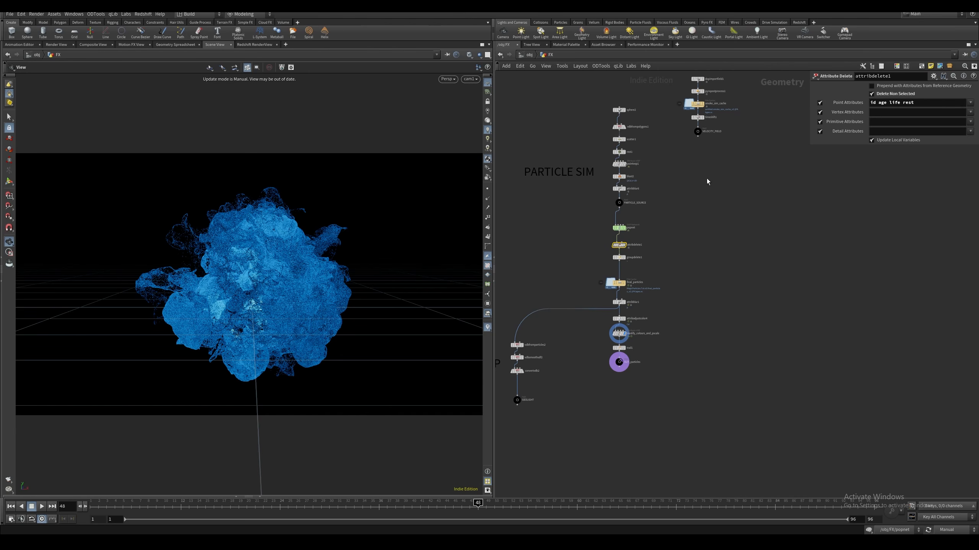
# Examine the Attribute Blur after the final_particles cache and the colour ramp and noise settings of the Attribute Adjust Color
pyautogui.moveTo(583, 314); pyautogui.dragTo(609, 268, button='middle')
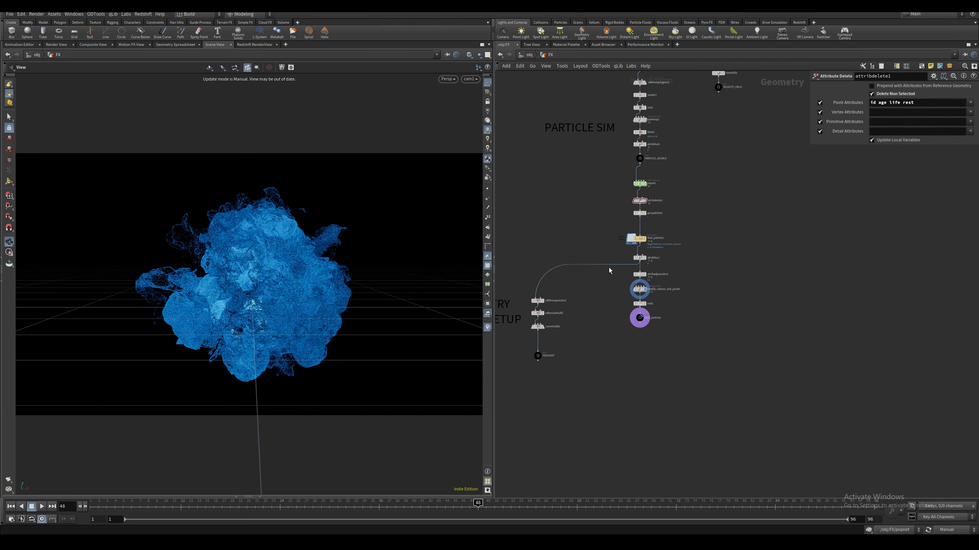
pyautogui.click(619, 302)
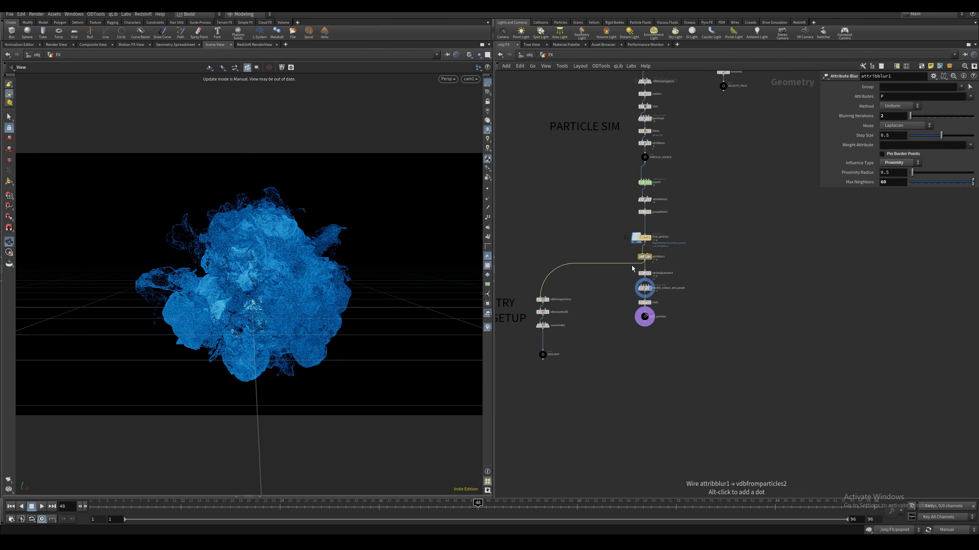
pyautogui.moveTo(624, 272); pyautogui.dragTo(679, 282)
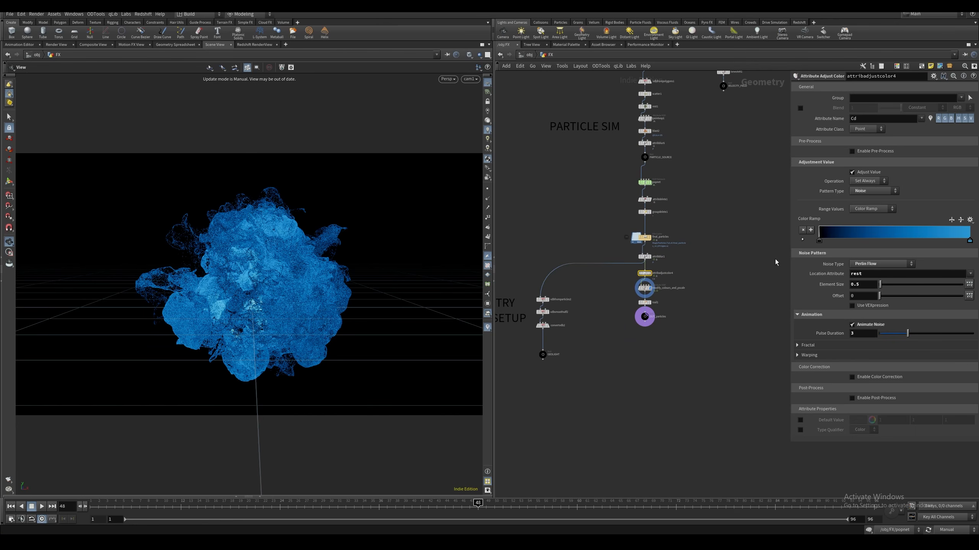
pyautogui.click(803, 240)
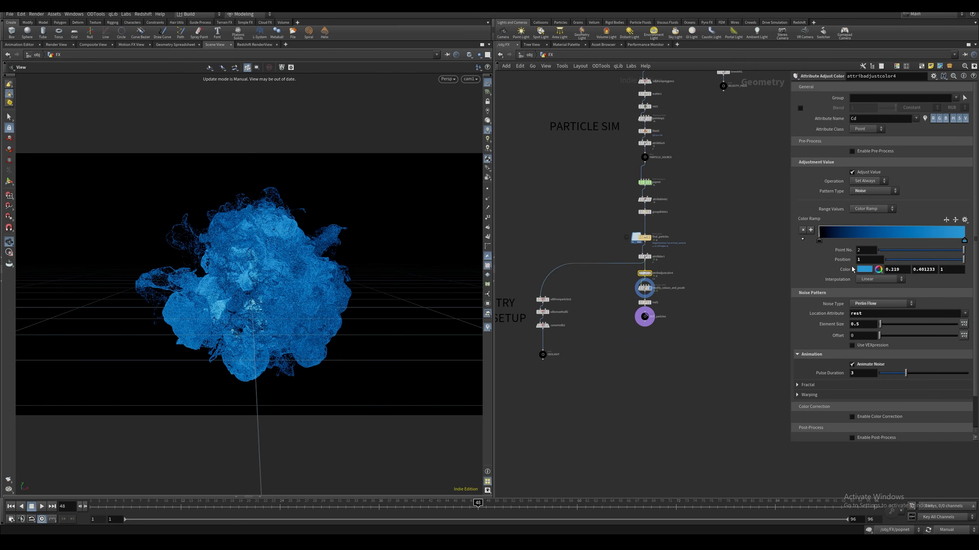
# Examine the ramp curve and overall size on the modify_colours_and_pscale Attribute VOP
pyautogui.moveTo(626, 283); pyautogui.dragTo(672, 291)
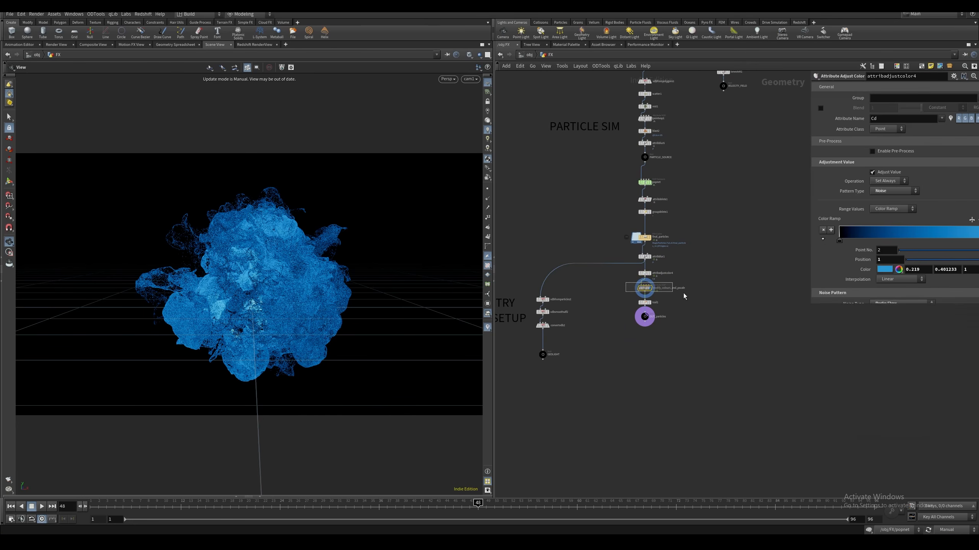
pyautogui.moveTo(622, 305); pyautogui.dragTo(638, 301, button='middle')
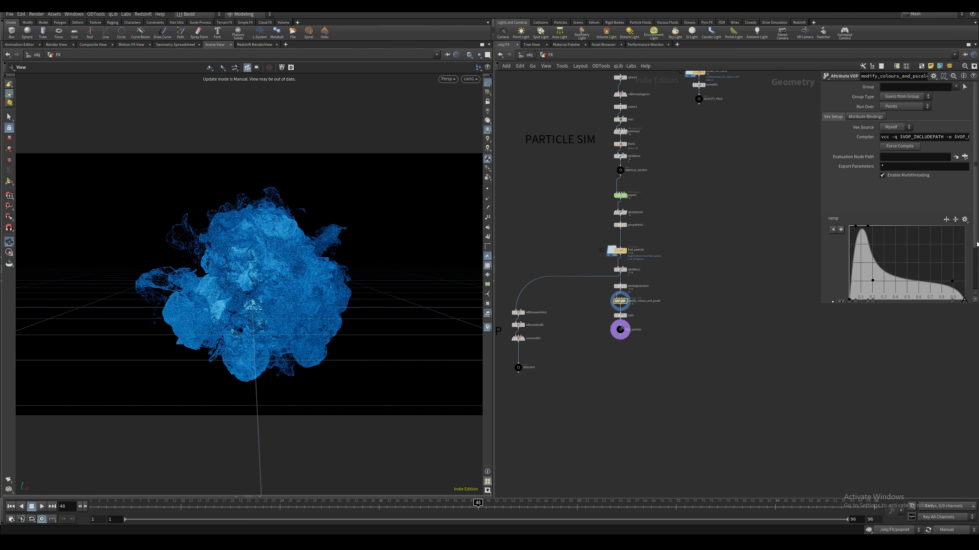
pyautogui.moveTo(974, 242); pyautogui.dragTo(970, 278)
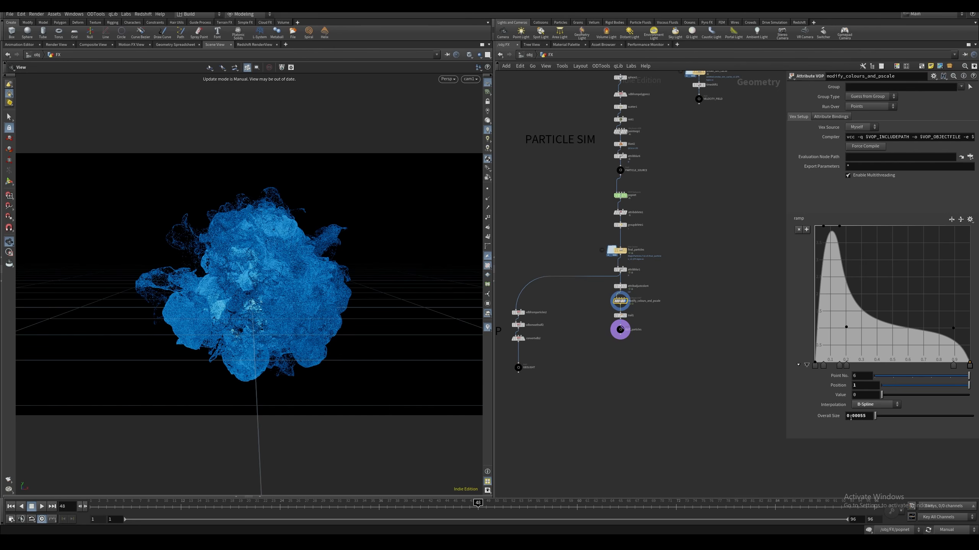
# Inside modify_colours_and_pscale, examine how age divided by life drives the ramp that multiplies the particle colour
pyautogui.doubleClick(620, 301)
pyautogui.moveTo(598, 333); pyautogui.dragTo(603, 279)
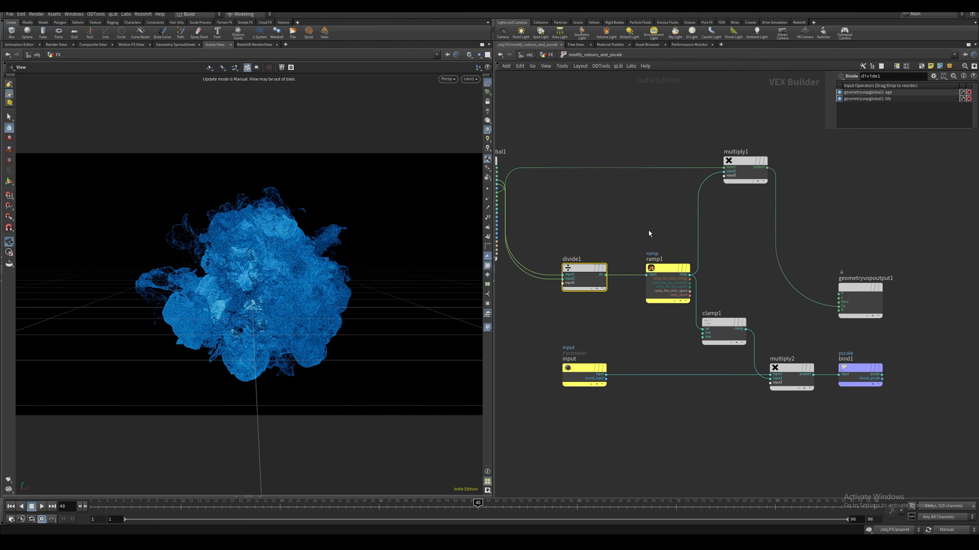
pyautogui.moveTo(649, 230); pyautogui.dragTo(591, 256, button='middle')
pyautogui.moveTo(607, 245); pyautogui.dragTo(617, 324)
pyautogui.moveTo(570, 249); pyautogui.dragTo(523, 307, button='middle')
pyautogui.click(614, 271)
pyautogui.moveTo(687, 321); pyautogui.dragTo(671, 256)
pyautogui.moveTo(669, 358); pyautogui.dragTo(686, 256, button='middle')
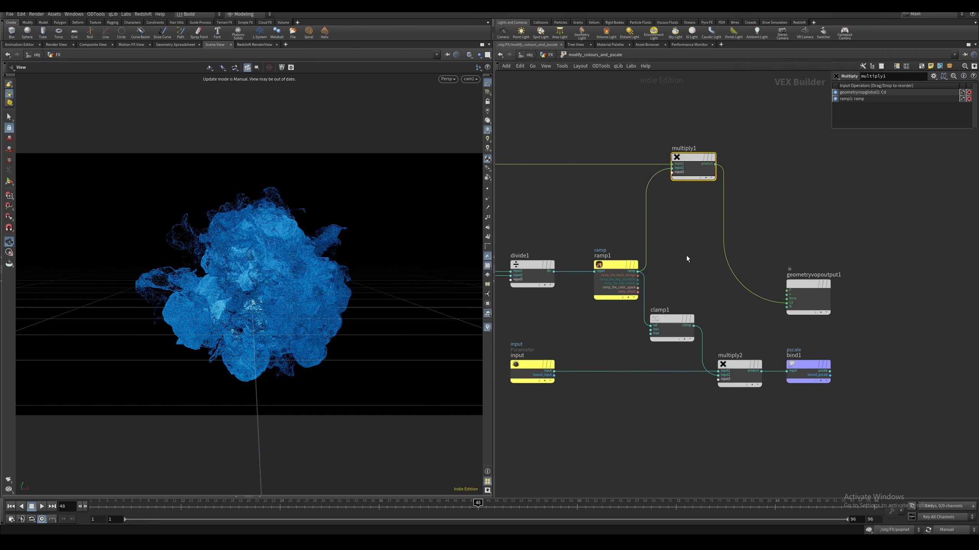
# Examine how the clamped ramp multiplies the size input for the pscale bind, and return to the FX network
pyautogui.moveTo(612, 326); pyautogui.dragTo(656, 328)
pyautogui.moveTo(642, 352); pyautogui.dragTo(649, 339, button='middle')
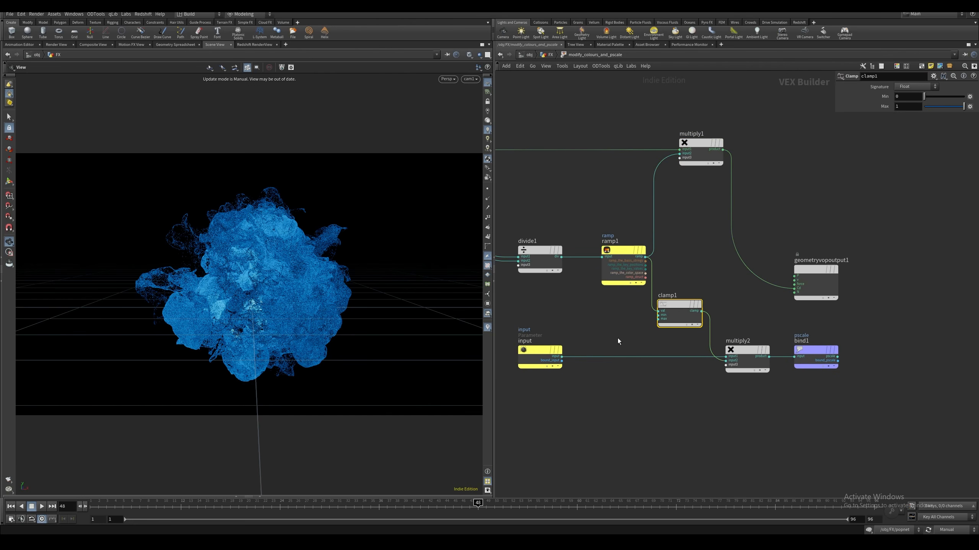
pyautogui.moveTo(590, 321); pyautogui.dragTo(628, 320, button='middle')
pyautogui.moveTo(628, 320); pyautogui.dragTo(551, 385)
pyautogui.moveTo(550, 389); pyautogui.dragTo(564, 392, button='middle')
pyautogui.moveTo(764, 378); pyautogui.dragTo(653, 406, button='middle')
pyautogui.moveTo(653, 406); pyautogui.dragTo(697, 368)
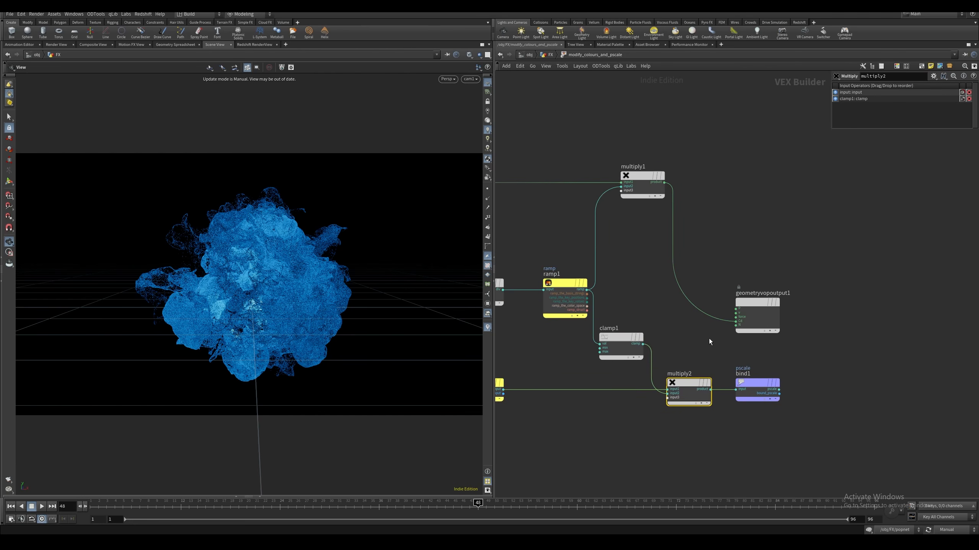
pyautogui.moveTo(722, 351); pyautogui.dragTo(651, 357, button='middle')
pyautogui.moveTo(651, 356); pyautogui.dragTo(680, 403)
pyautogui.moveTo(642, 430); pyautogui.dragTo(677, 432, button='middle')
pyautogui.moveTo(605, 390); pyautogui.dragTo(593, 308)
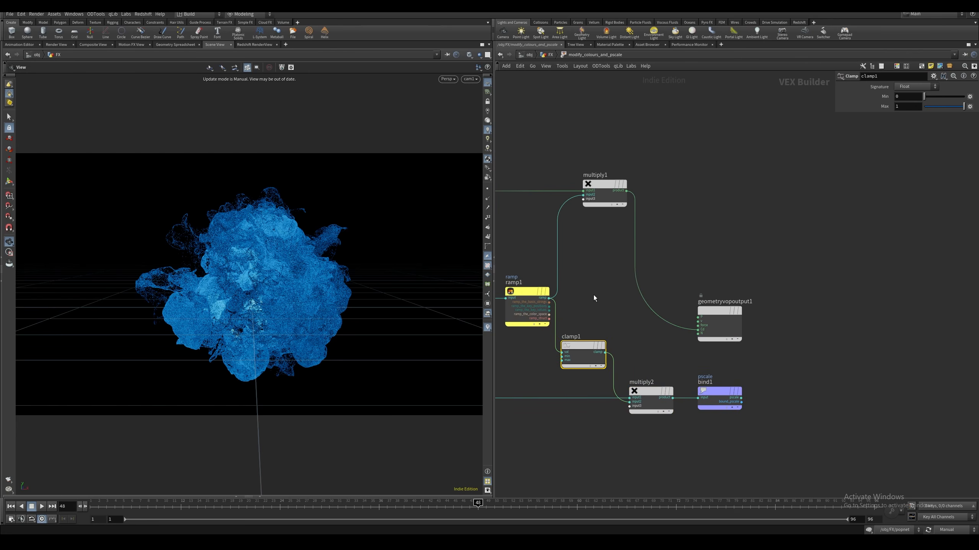
pyautogui.moveTo(598, 295); pyautogui.dragTo(657, 305, button='middle')
pyautogui.press('u')
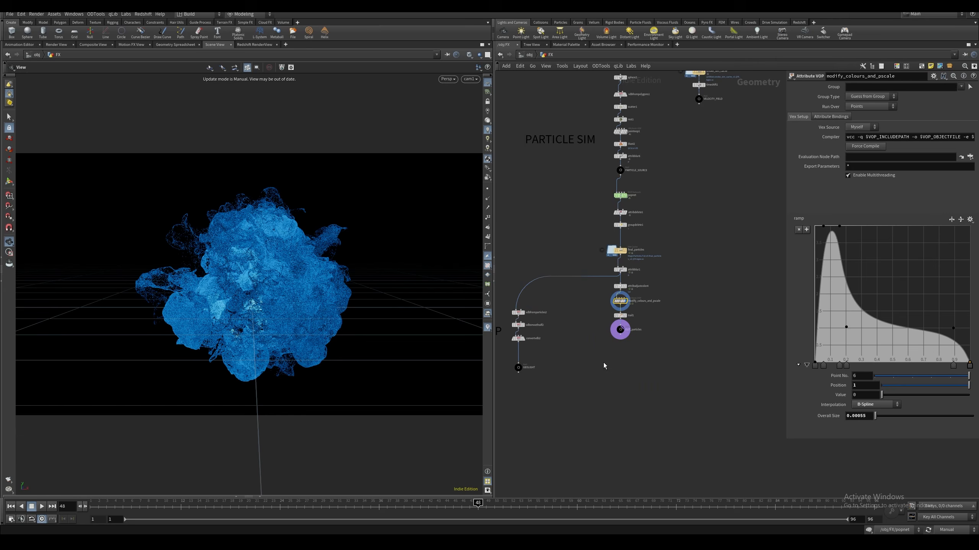
# Review the geometry light setup's VDB from Particles, VDB Smooth SDF and Convert VDB settings
pyautogui.moveTo(604, 365); pyautogui.dragTo(651, 311, button='middle')
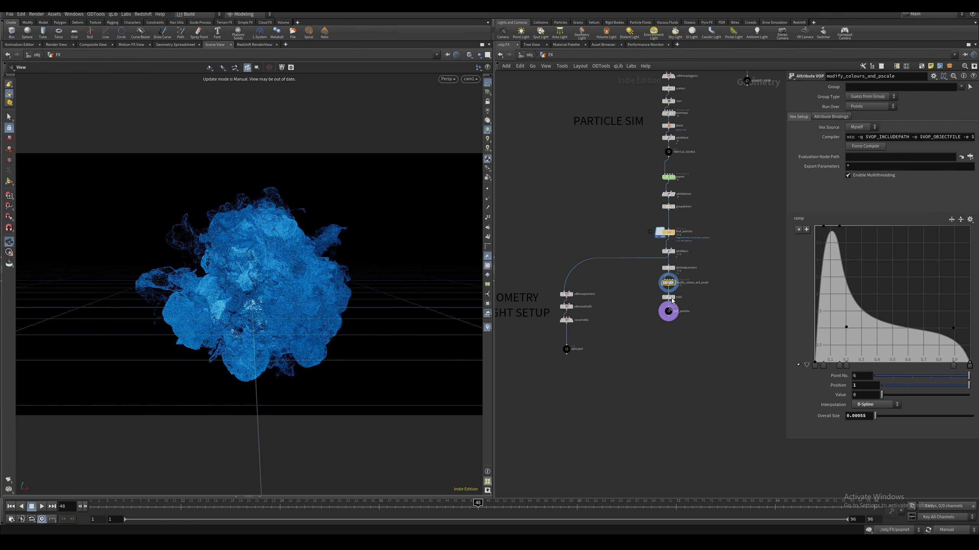
pyautogui.moveTo(572, 319); pyautogui.dragTo(666, 325, button='middle')
pyautogui.moveTo(540, 269); pyautogui.dragTo(666, 383)
pyautogui.click(636, 247)
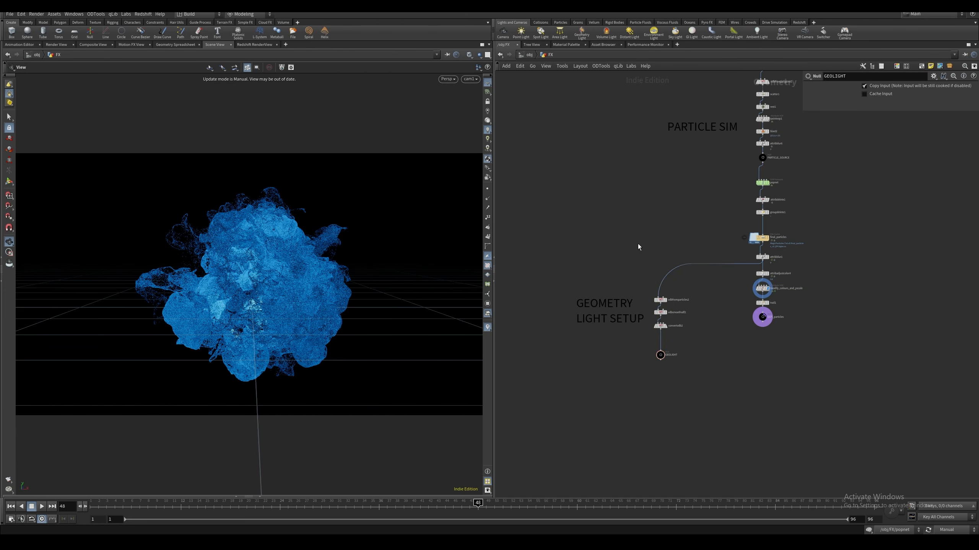
pyautogui.click(661, 301)
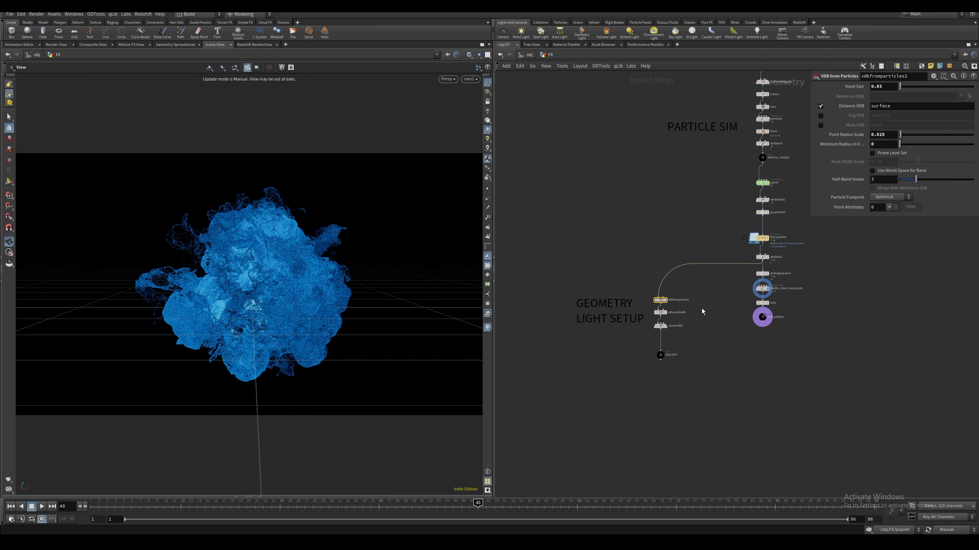
pyautogui.press('Down')
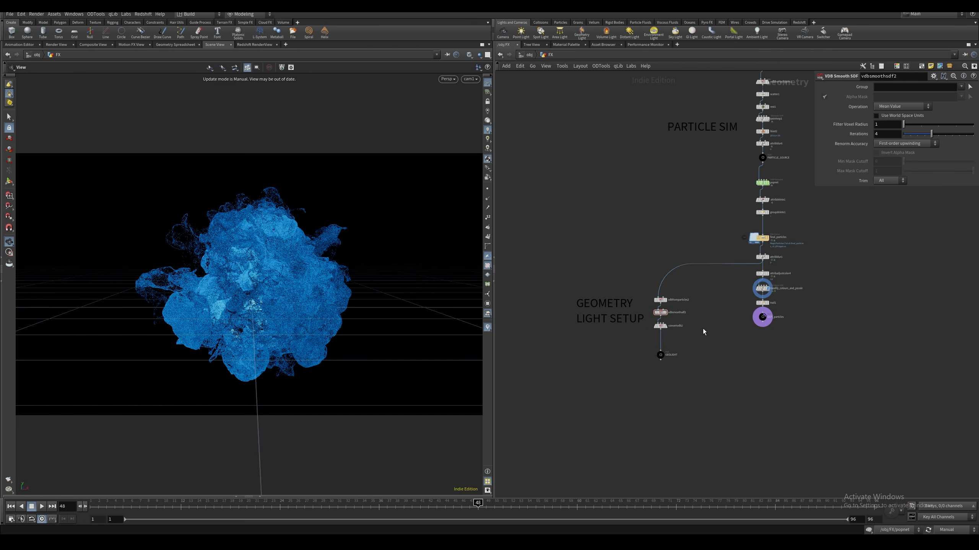
pyautogui.click(678, 327)
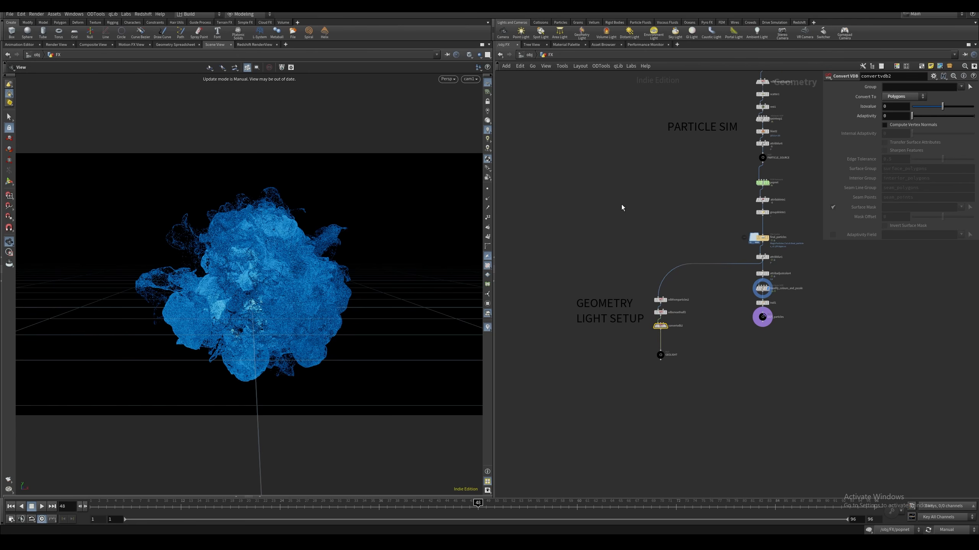
pyautogui.click(651, 343)
# Review the Mesh_Light intensity, colour and shape settings, and the object merge of GEOLIGHT inside the MeshLight geometry
pyautogui.press('u')
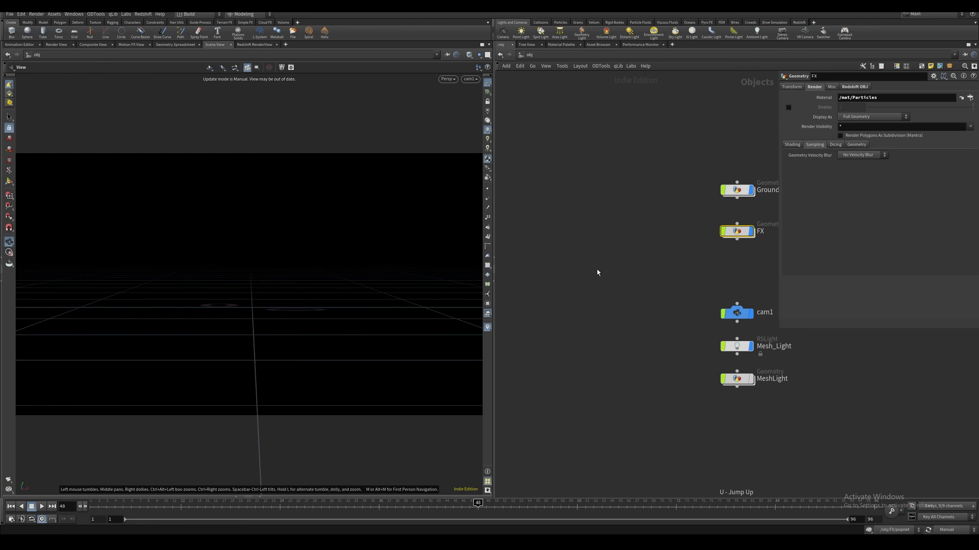
pyautogui.click(634, 287)
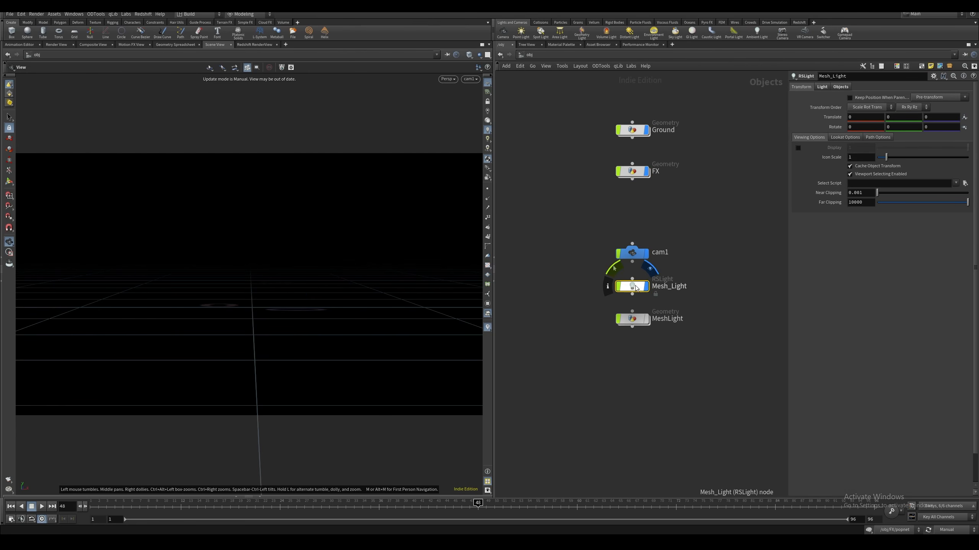
pyautogui.click(824, 88)
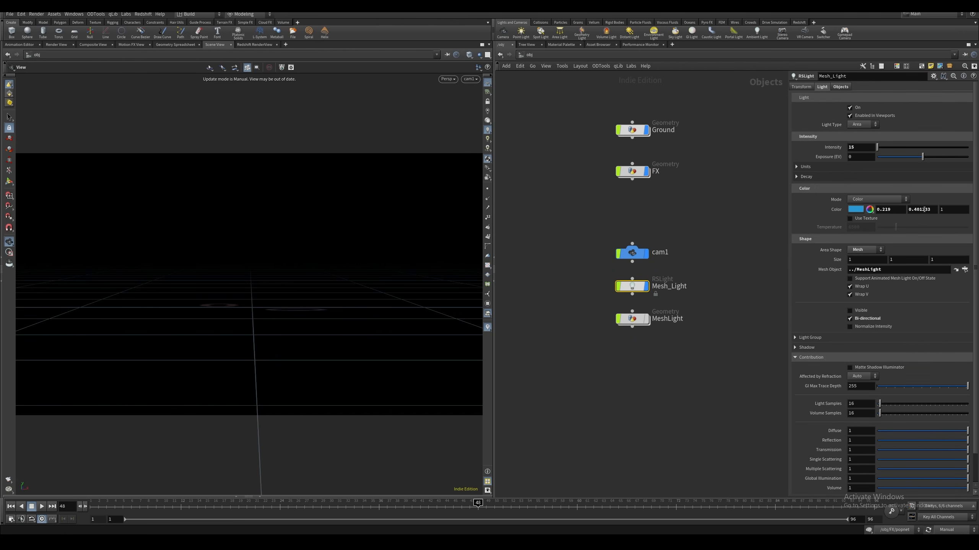
pyautogui.click(632, 320)
pyautogui.doubleClick(635, 321)
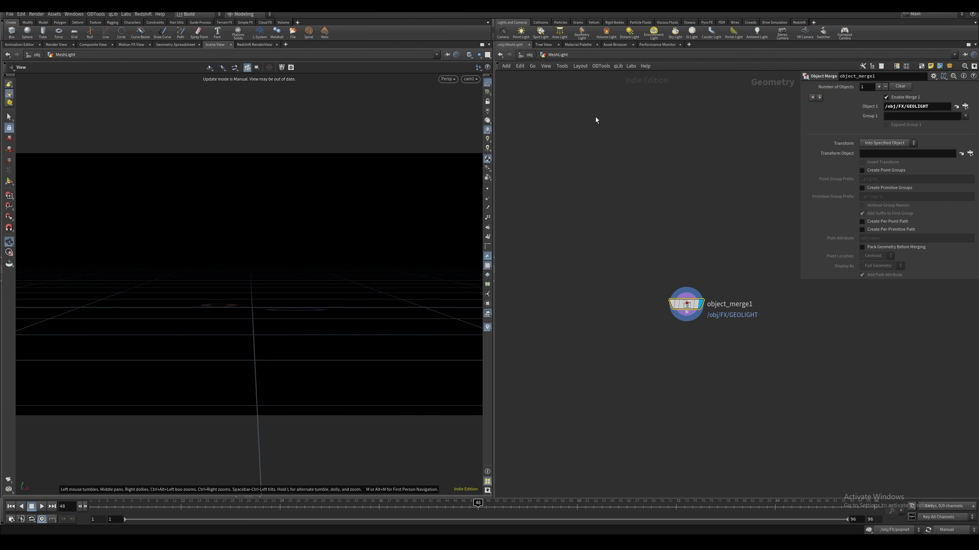
pyautogui.click(533, 57)
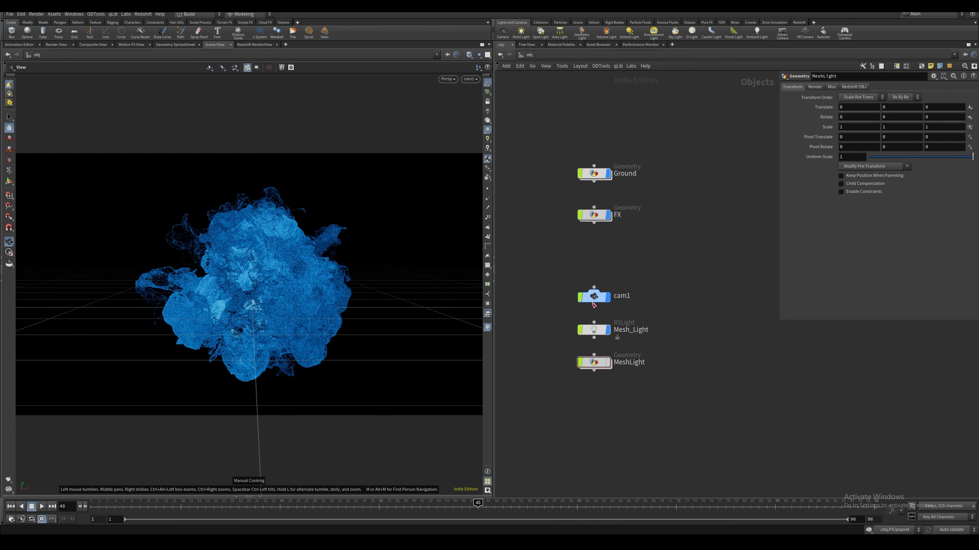
# Review the view and transform settings of cam1
pyautogui.click(587, 295)
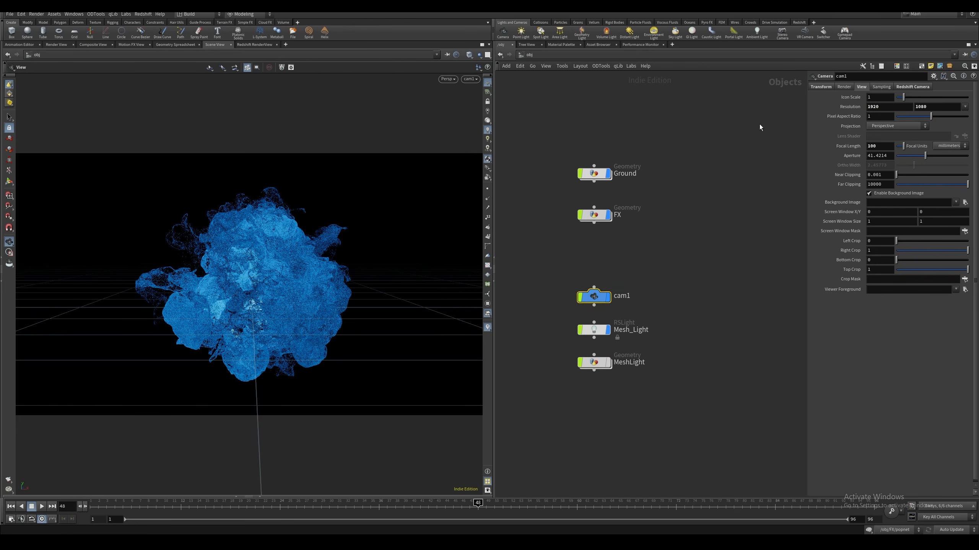
pyautogui.click(821, 86)
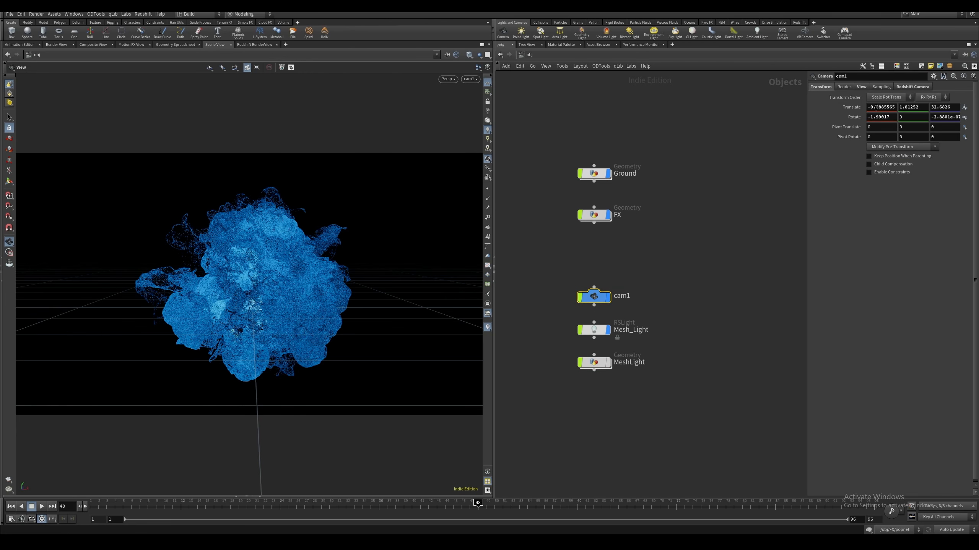
pyautogui.click(714, 249)
pyautogui.moveTo(714, 250); pyautogui.dragTo(753, 225, button='middle')
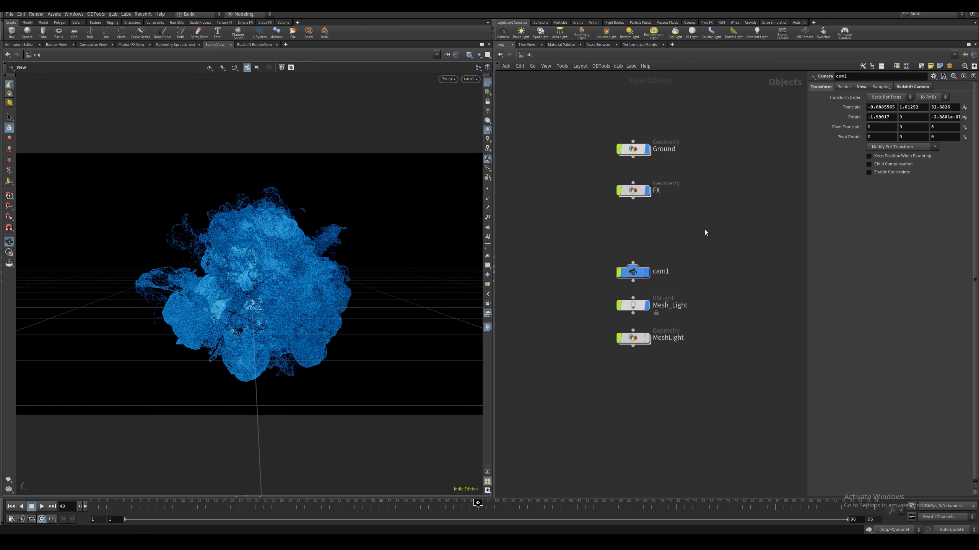
# Inside the Ground object, inspect the grid, Subdivide and UV Unwrap settings, displaying each node's result
pyautogui.click(634, 151)
pyautogui.doubleClick(635, 153)
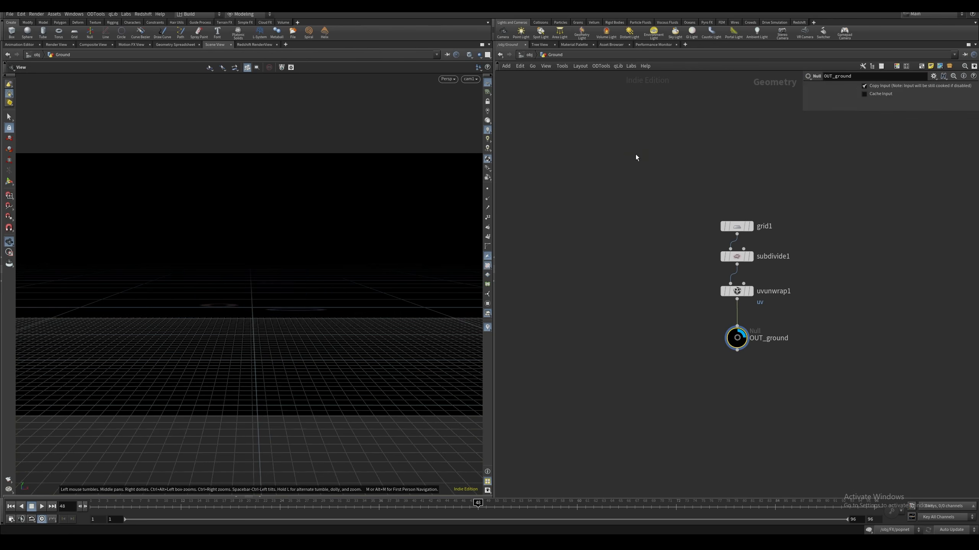
pyautogui.moveTo(623, 255); pyautogui.dragTo(602, 216, button='middle')
pyautogui.click(609, 209)
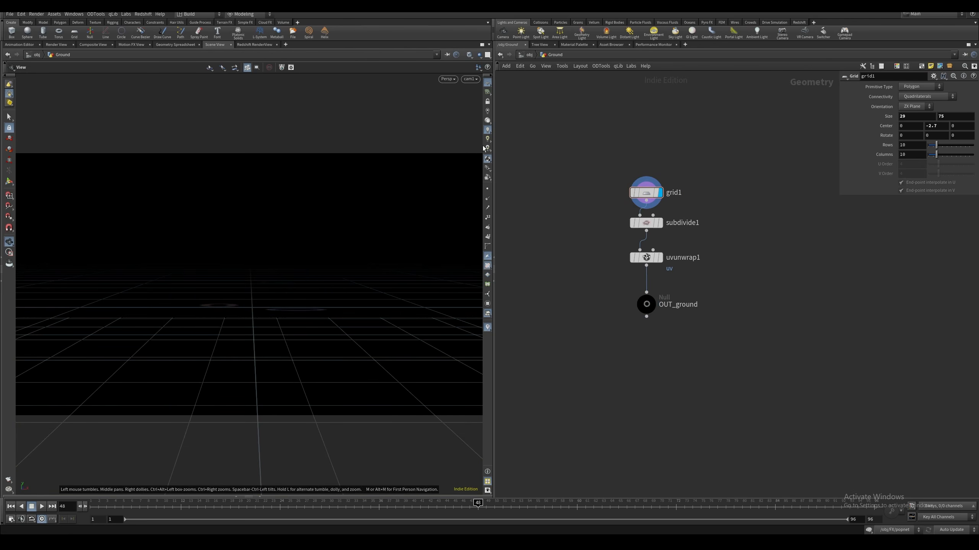
pyautogui.click(647, 224)
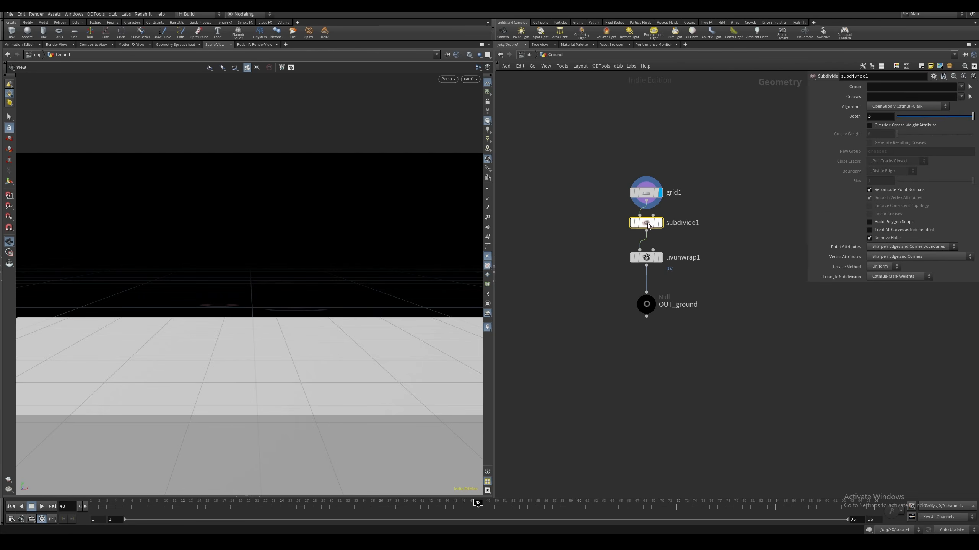
pyautogui.click(659, 223)
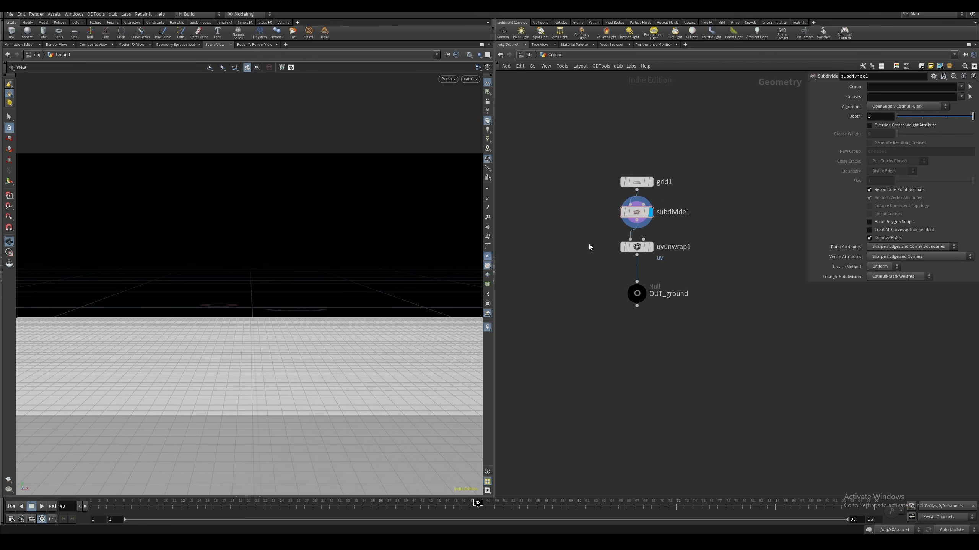
pyautogui.click(635, 247)
pyautogui.click(650, 247)
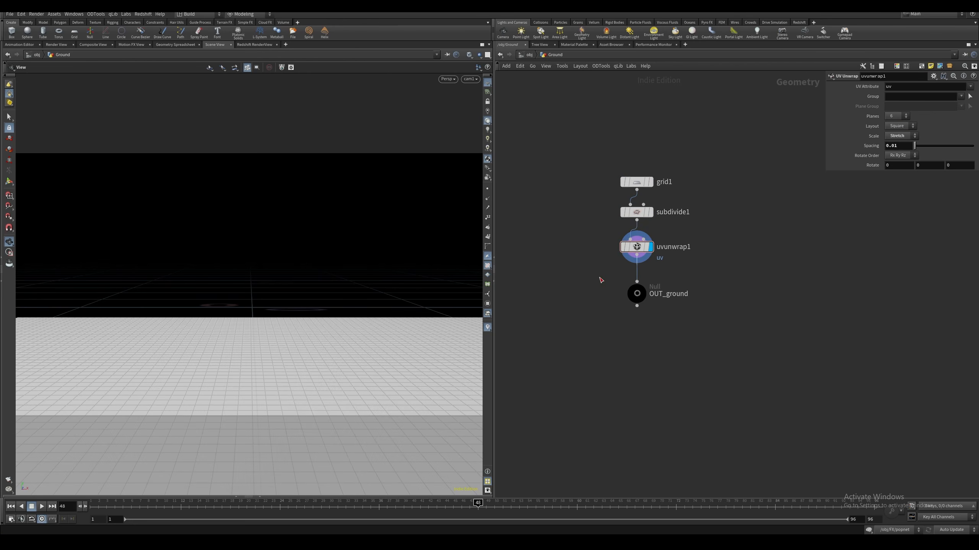
# Preview the ground's UVs with a UV Quick Shade node wired after uvunwrap1
pyautogui.press('Tab')
pyautogui.write('quick')
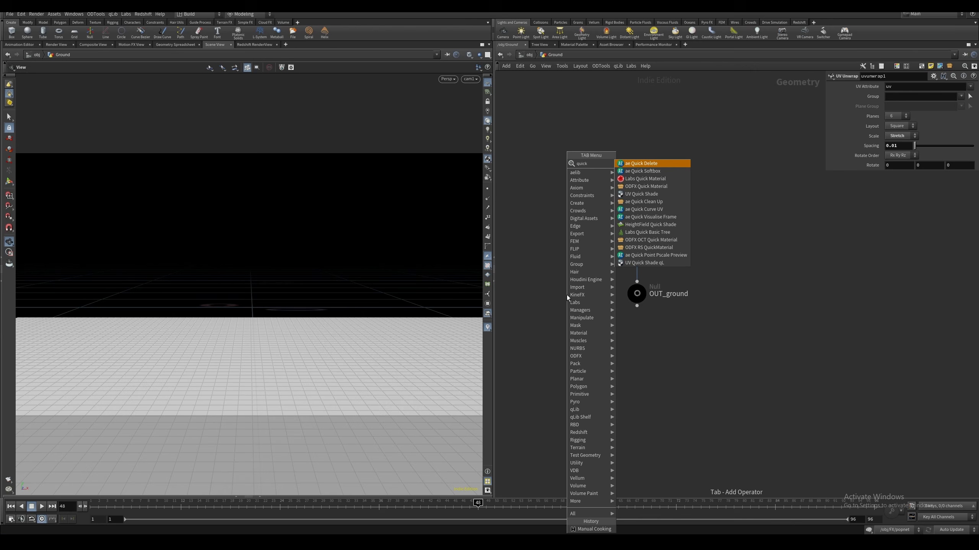
pyautogui.write('sh')
pyautogui.press('Return')
pyautogui.click(566, 296)
pyautogui.click(580, 295)
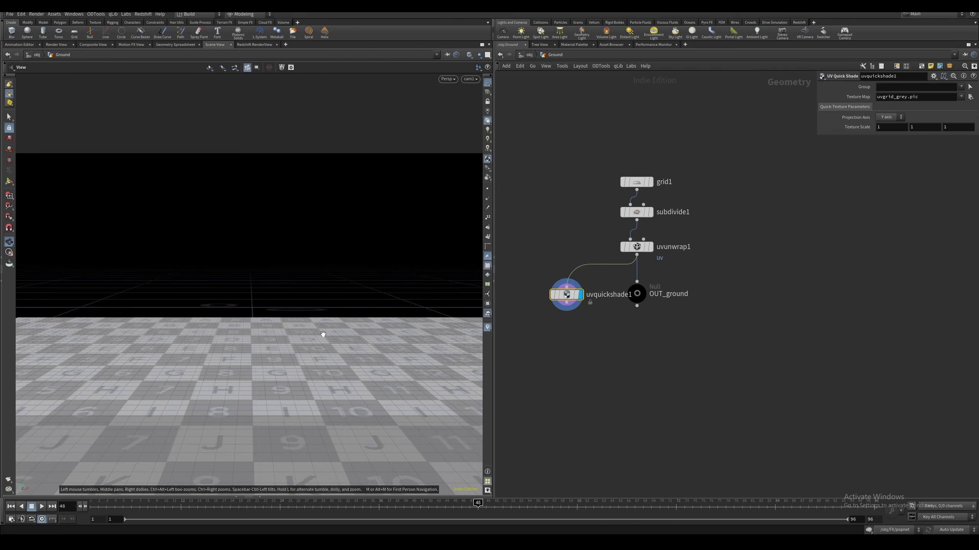
pyautogui.click(637, 247)
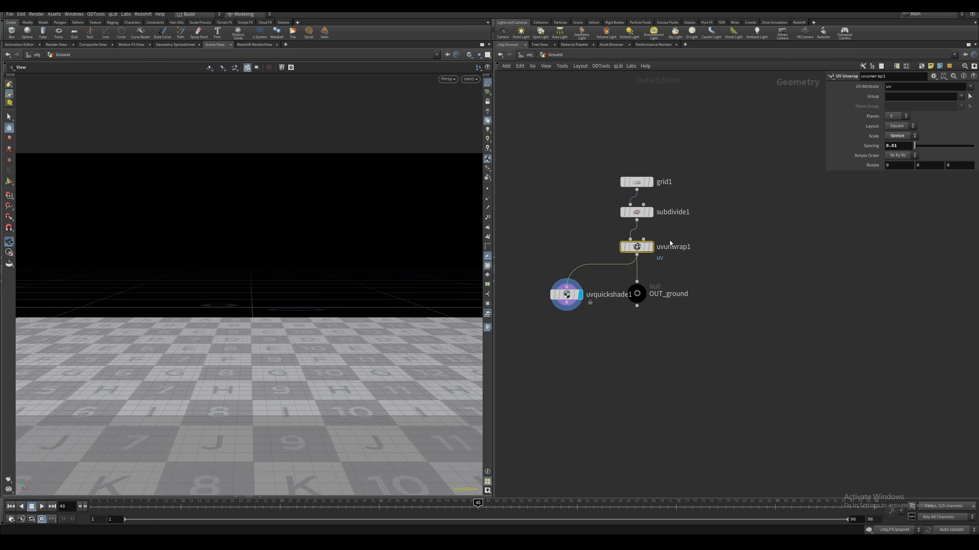
# Delete the UV Quick Shade node, display OUT_ground again and return to the object level
pyautogui.click(567, 295)
pyautogui.press('Delete')
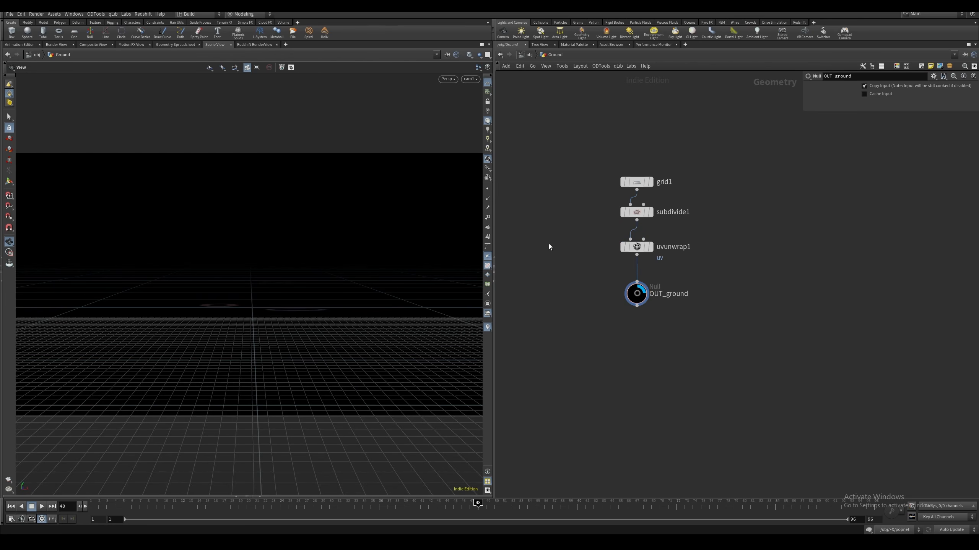
pyautogui.click(530, 56)
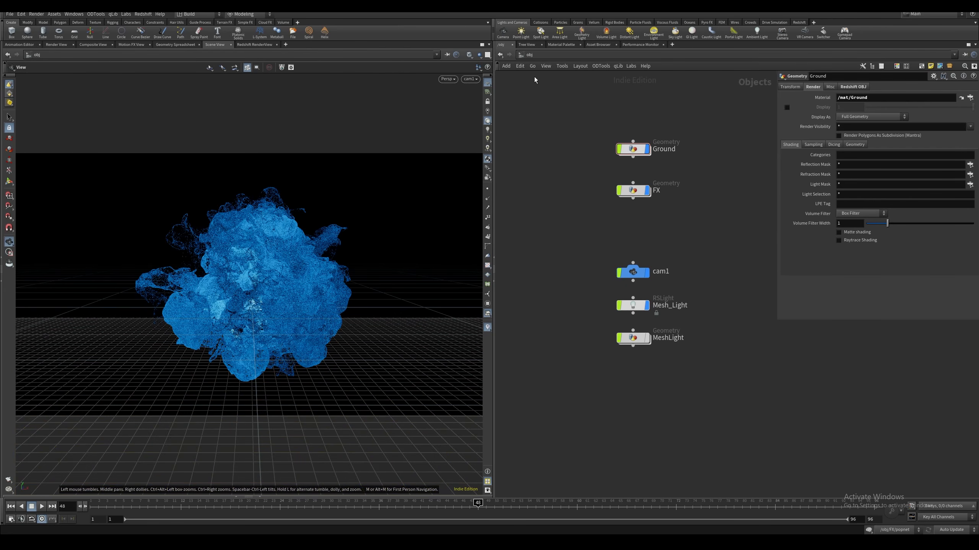
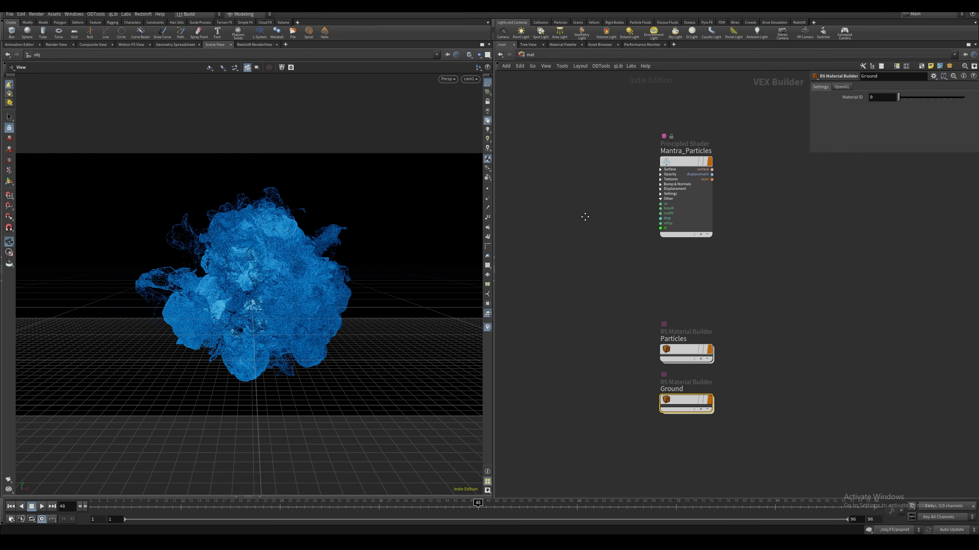
# Open the Ground material and inspect the Diffuse and Rough texture nodes' file, color space and scale settings
pyautogui.doubleClick(641, 398)
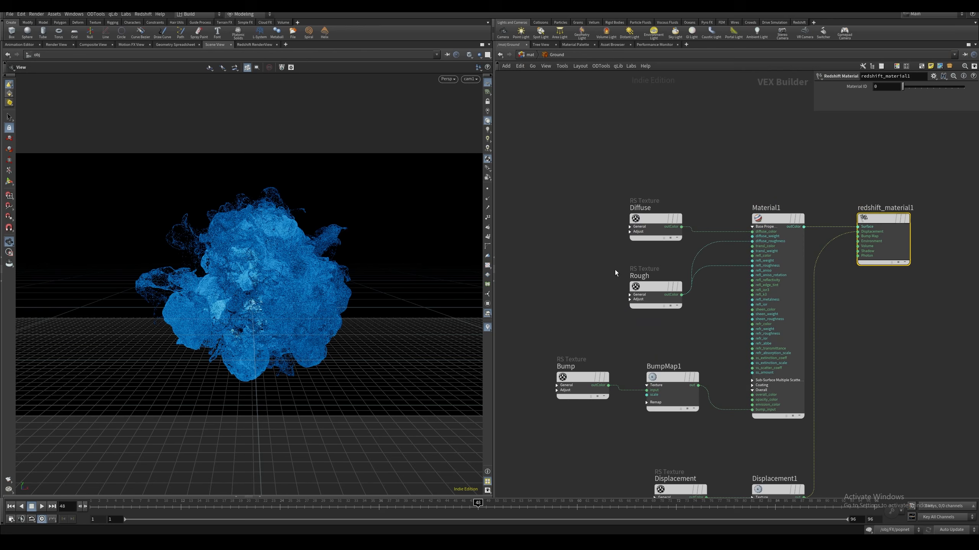
pyautogui.click(655, 219)
pyautogui.moveTo(686, 171); pyautogui.dragTo(641, 152, button='middle')
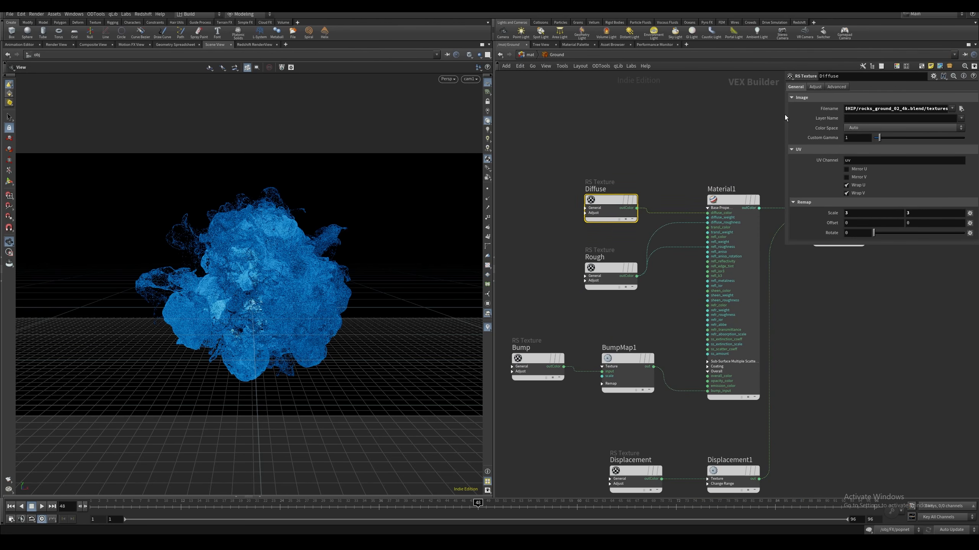
pyautogui.moveTo(784, 115); pyautogui.dragTo(731, 116)
pyautogui.scroll(-4, 617, 136)
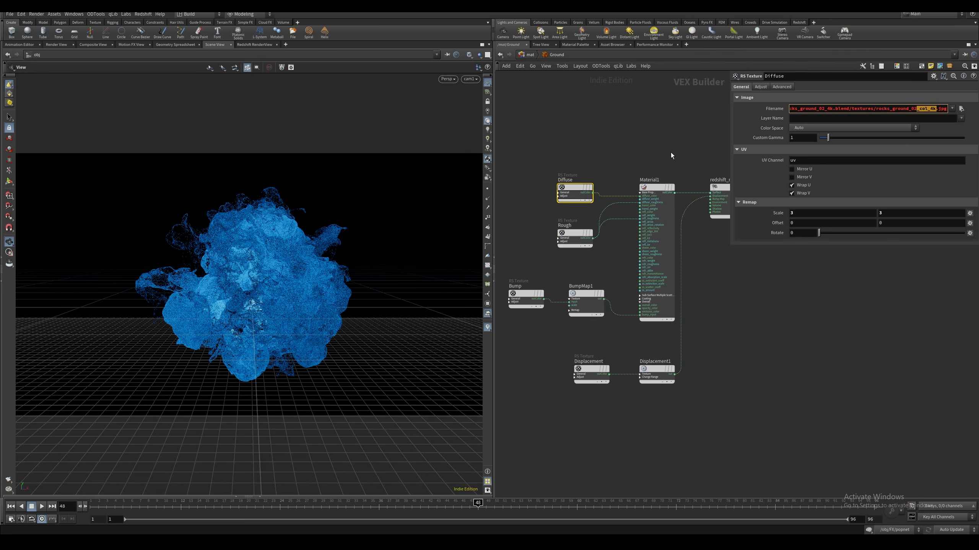
pyautogui.click(561, 194)
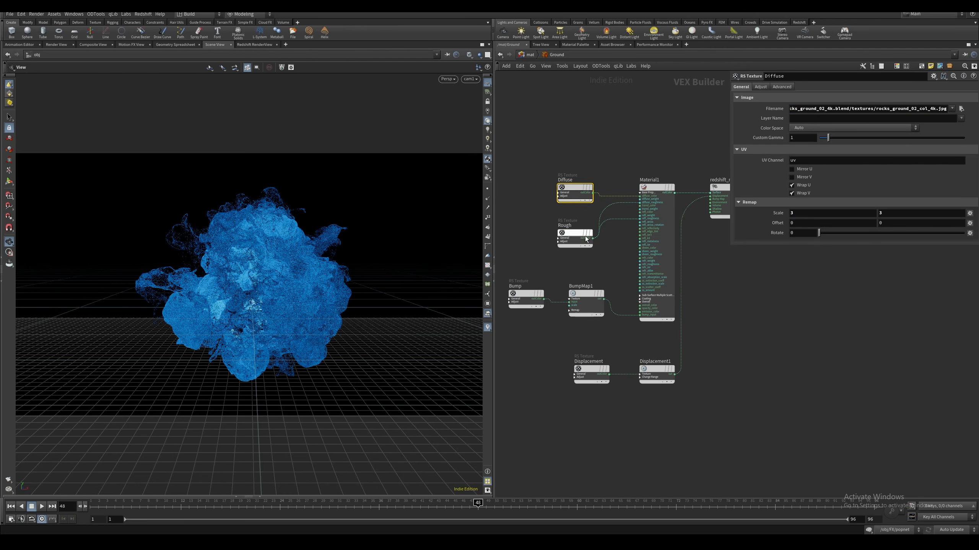
pyautogui.click(573, 242)
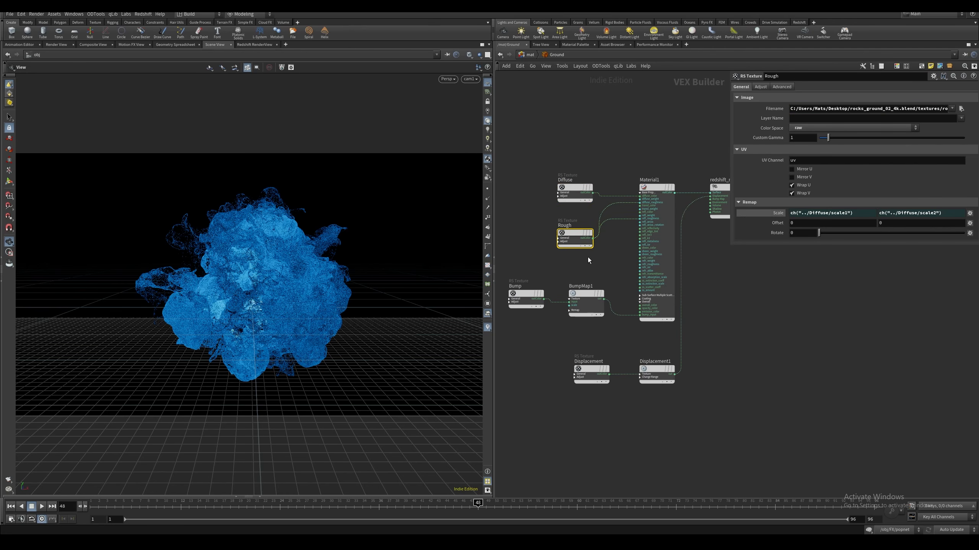
pyautogui.moveTo(636, 222); pyautogui.dragTo(667, 187, button='middle')
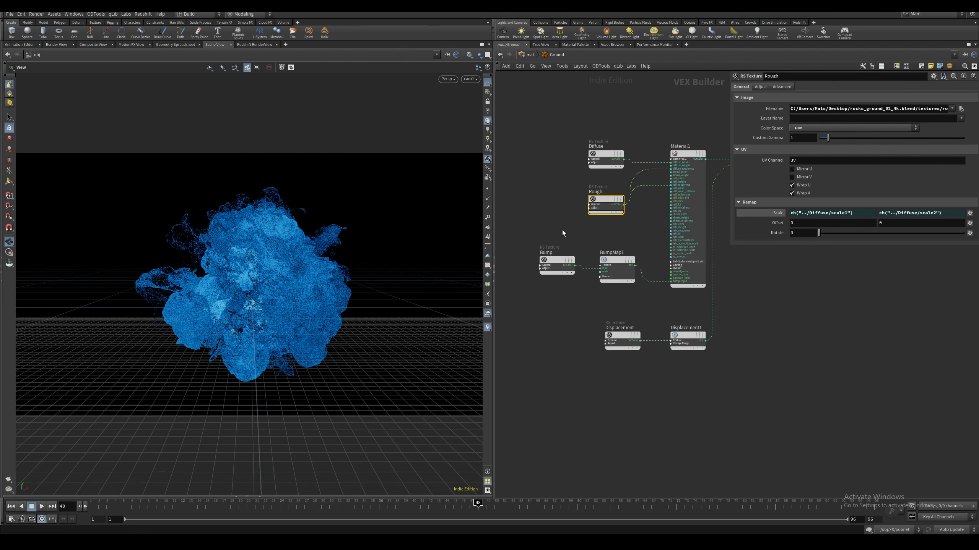
# Inspect the Bump texture and BumpMap1 settings and their connection to Material1's bump input
pyautogui.click(558, 261)
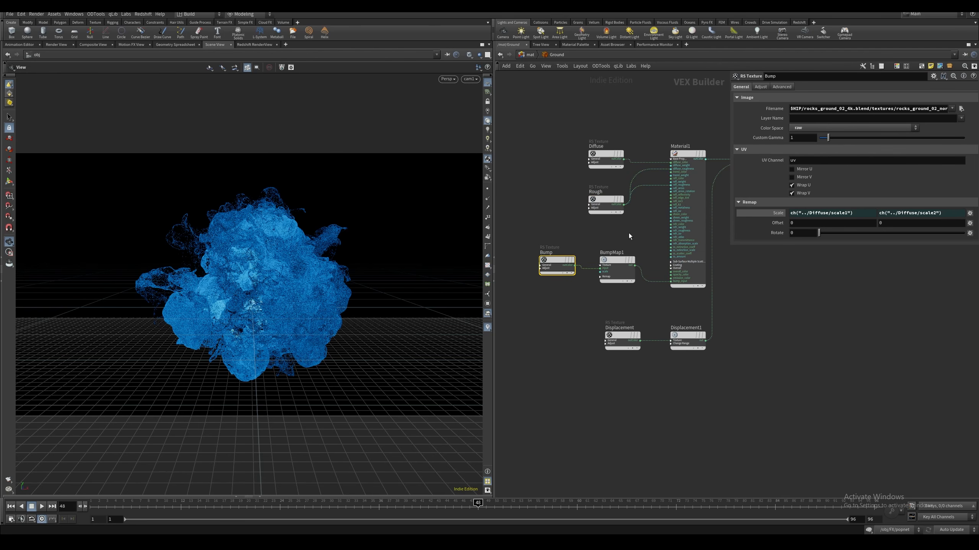
pyautogui.click(617, 266)
pyautogui.moveTo(676, 283); pyautogui.dragTo(651, 287, button='middle')
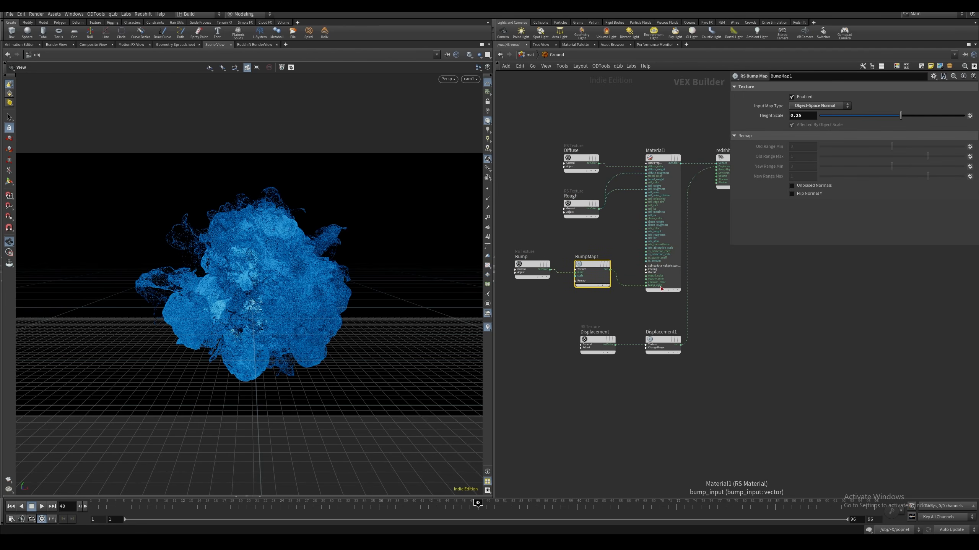
pyautogui.click(544, 276)
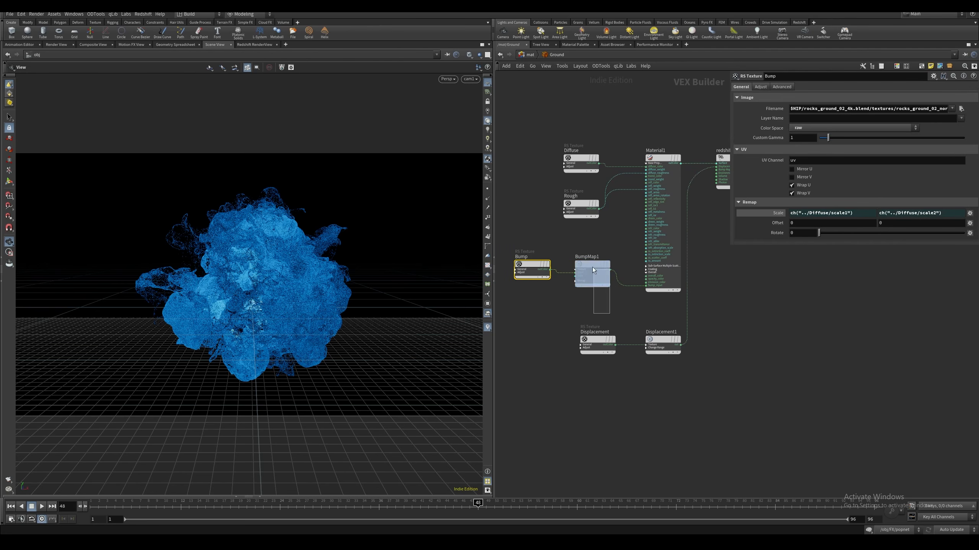
pyautogui.click(592, 268)
pyautogui.moveTo(627, 312); pyautogui.dragTo(569, 320, button='middle')
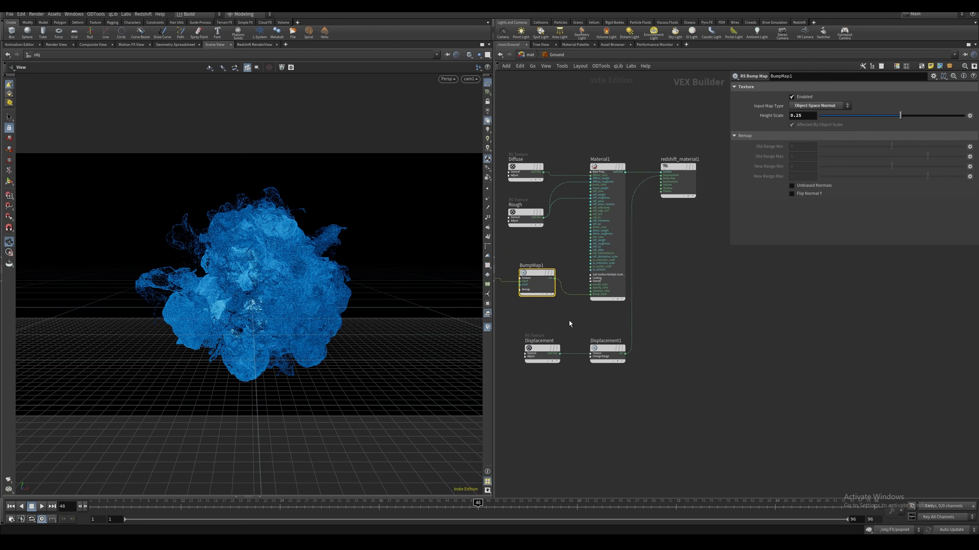
# Set the Displacement texture's color space to raw
pyautogui.click(541, 351)
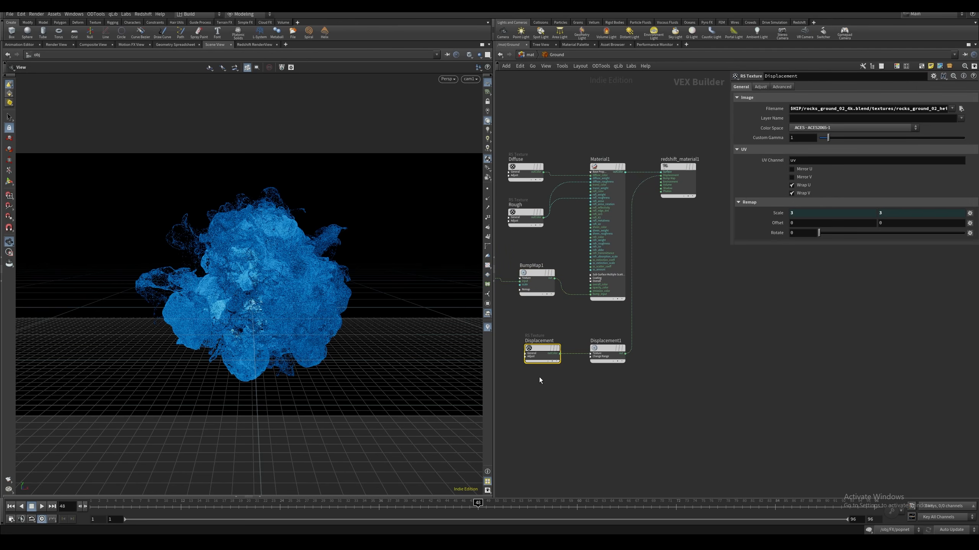
pyautogui.click(827, 130)
pyautogui.scroll(-5, 917, 193)
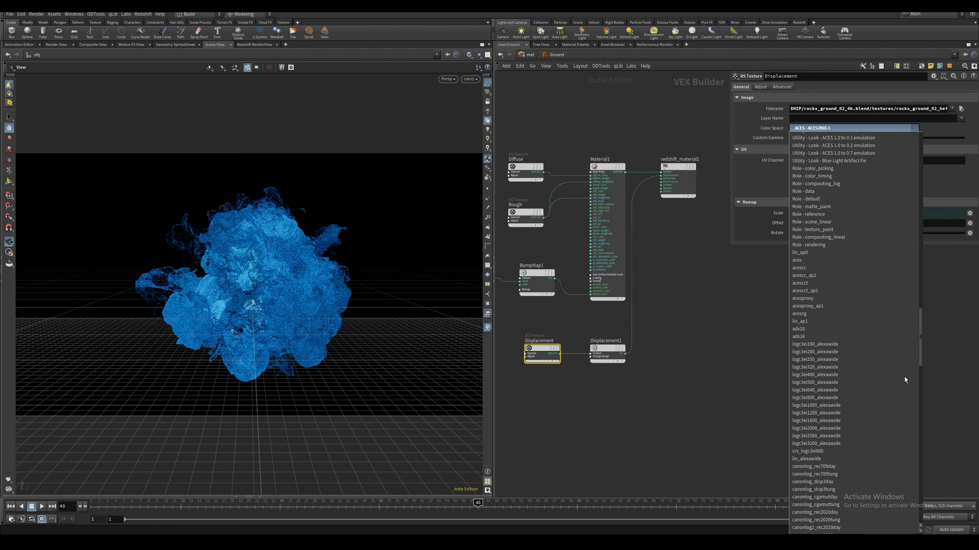
pyautogui.scroll(-5, 906, 444)
pyautogui.click(817, 415)
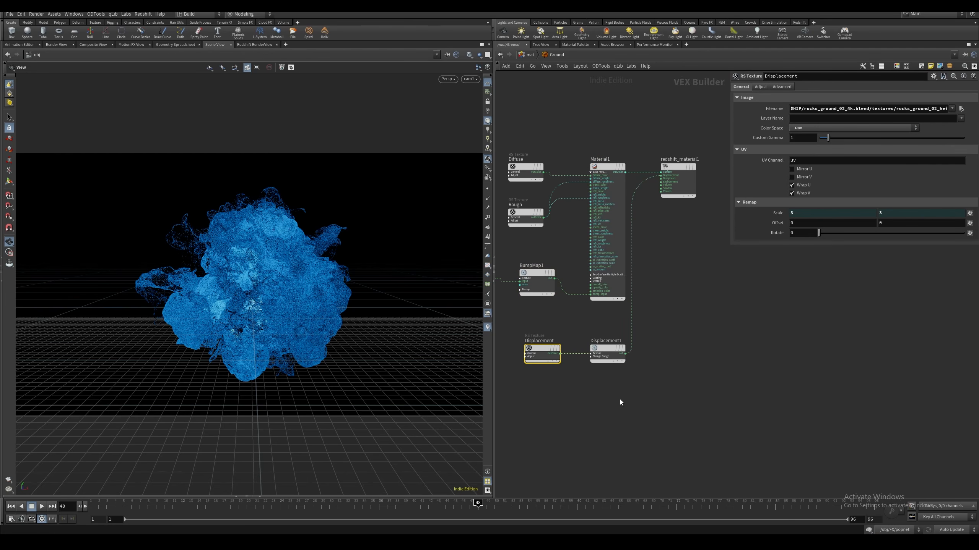
# Check the Displacement texture's file name and the Displacement1 node's settings and connection to redshift_material1
pyautogui.moveTo(928, 109)
pyautogui.mouseDown()
pyautogui.moveTo(949, 109)
pyautogui.moveTo(927, 107)
pyautogui.mouseUp()
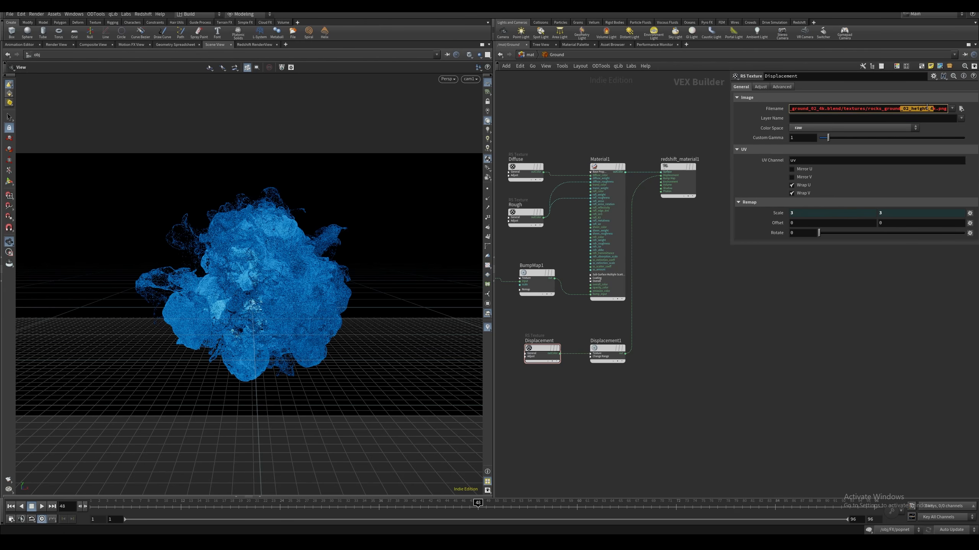
pyautogui.click(927, 108)
pyautogui.moveTo(635, 386); pyautogui.dragTo(605, 323)
pyautogui.moveTo(662, 178); pyautogui.dragTo(636, 249, button='middle')
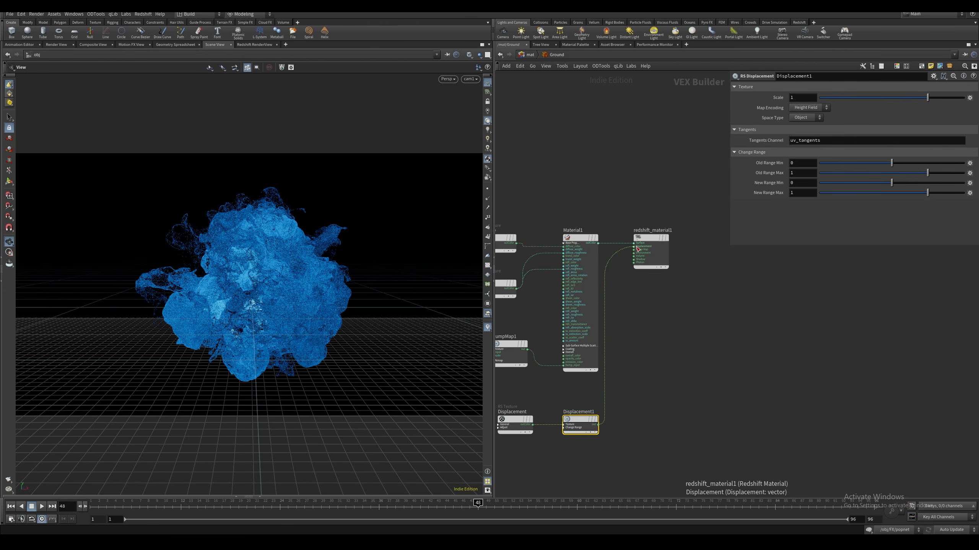
pyautogui.press('h')
# Return to the object level and review the Ground object's Redshift tessellation and displacement settings
pyautogui.click(528, 54)
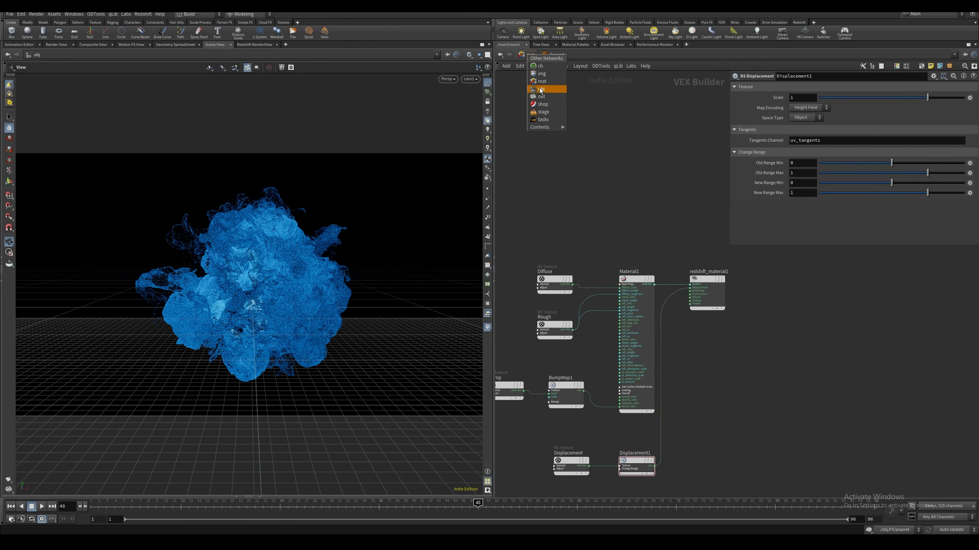
pyautogui.click(541, 90)
pyautogui.click(529, 54)
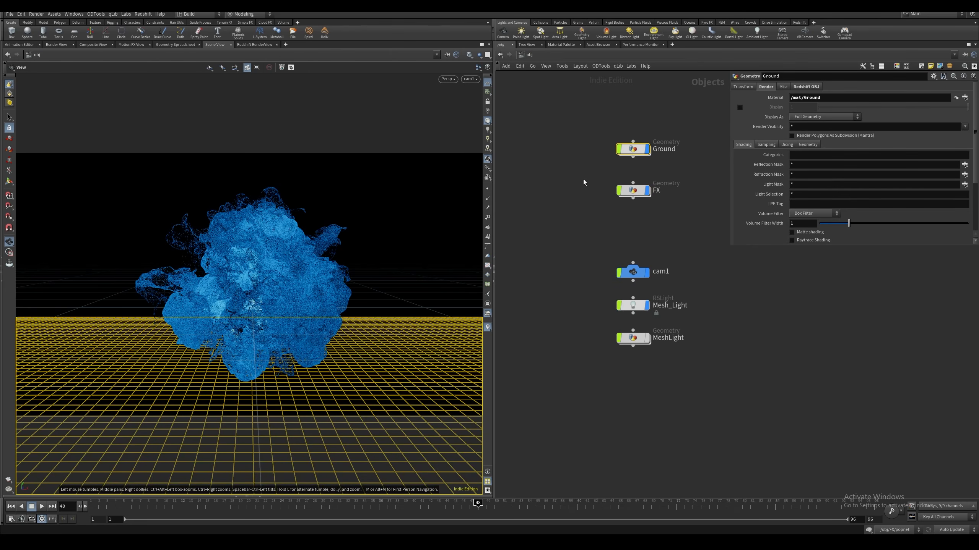
pyautogui.click(806, 87)
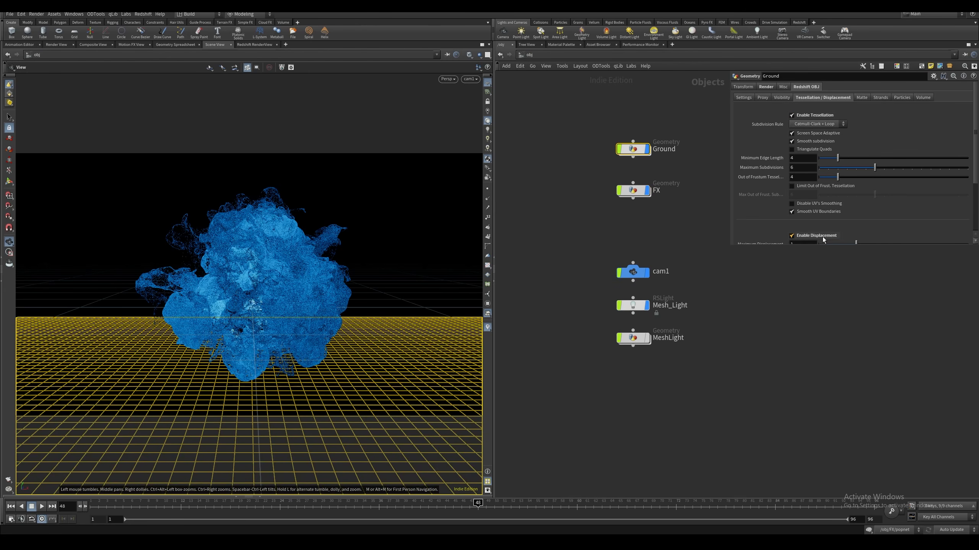
pyautogui.scroll(-3, 963, 210)
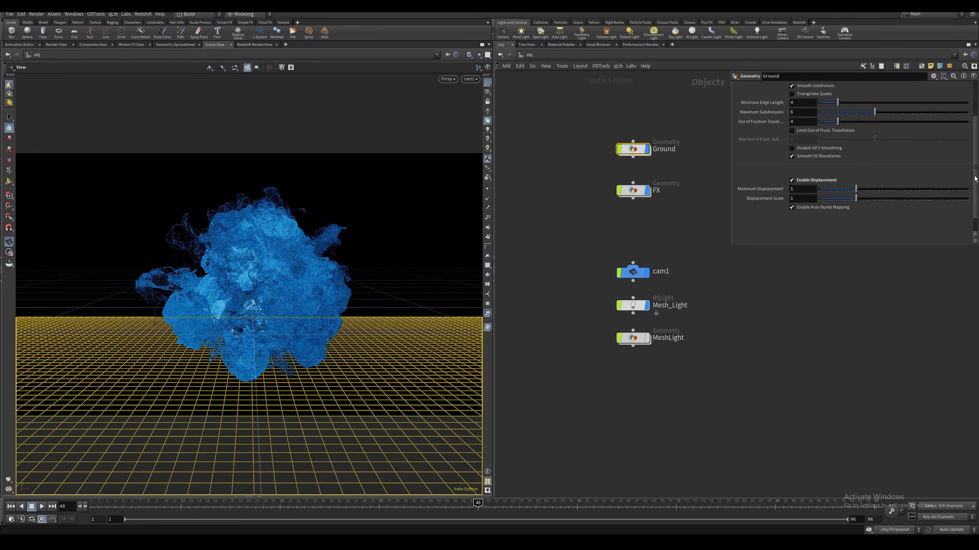
pyautogui.scroll(3, 813, 185)
# Go to the out network and compare the resolution override settings of Particle_ROP and Env_ROP, revealing Particle_ROP's resolution expressions
pyautogui.click(527, 55)
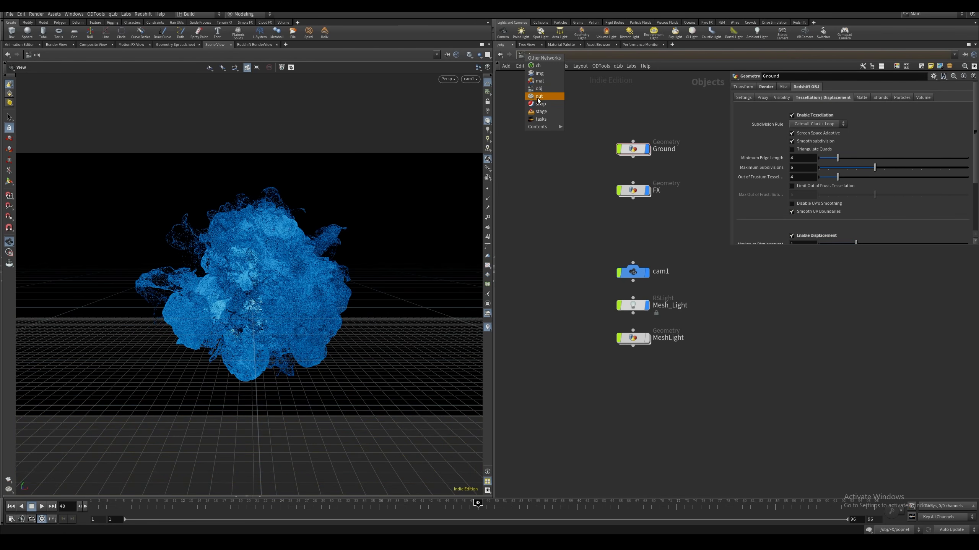
pyautogui.click(539, 96)
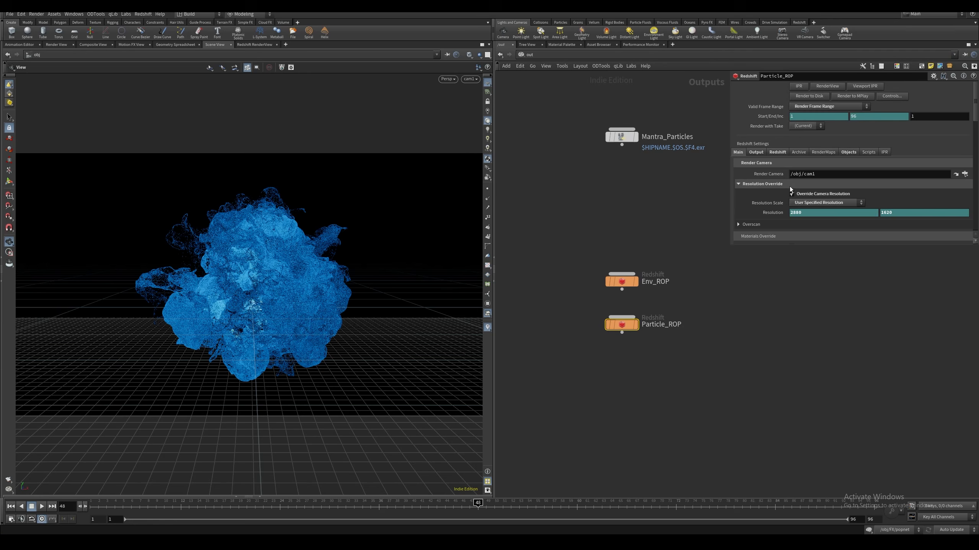
pyautogui.click(773, 213)
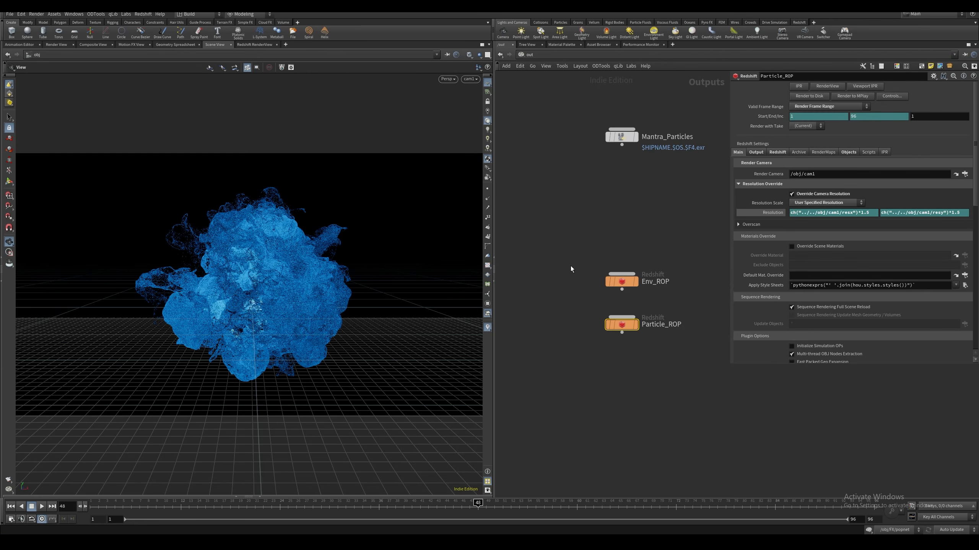
pyautogui.moveTo(572, 259); pyautogui.dragTo(653, 288)
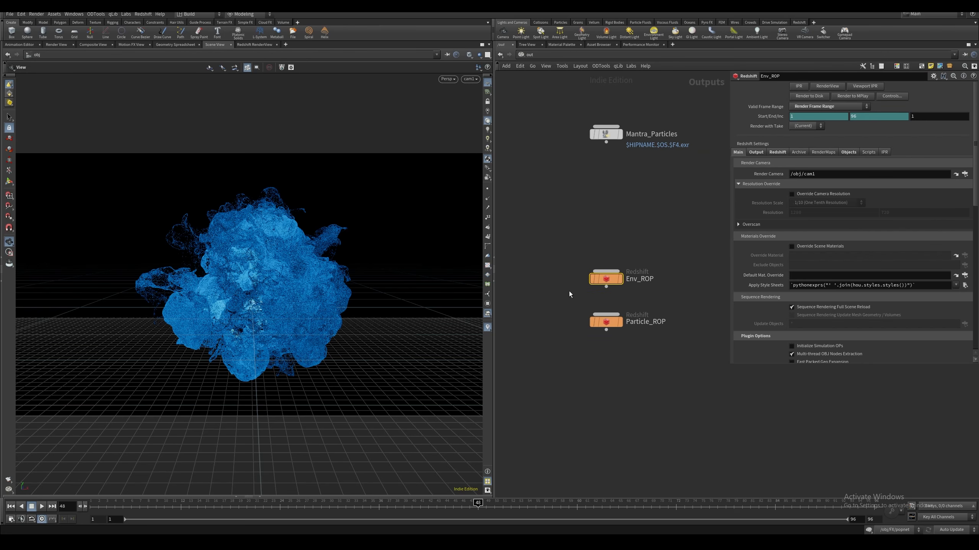
pyautogui.moveTo(569, 294); pyautogui.dragTo(642, 330)
pyautogui.moveTo(580, 301); pyautogui.dragTo(581, 303, button='middle')
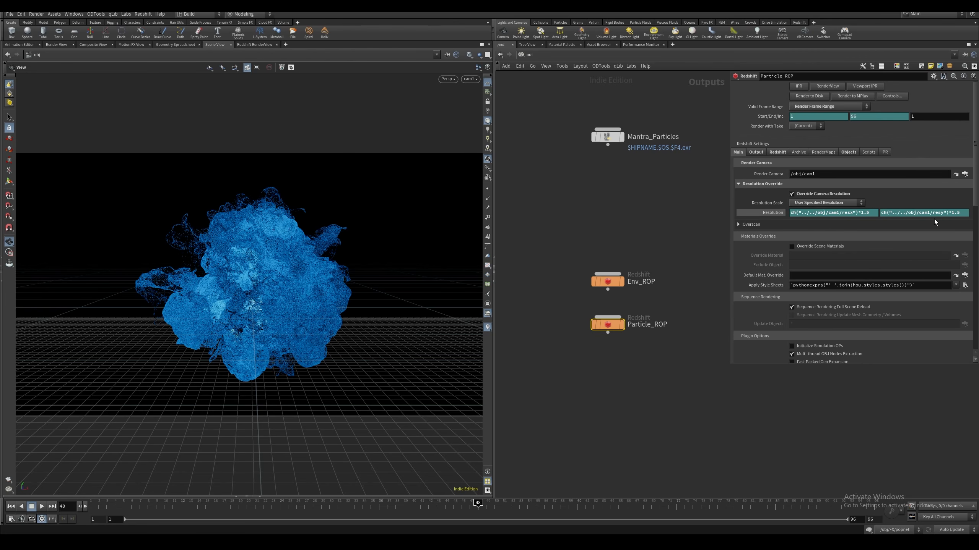
# Review Particle_ROP's image output, sampling, global illumination and forced object settings
pyautogui.click(756, 152)
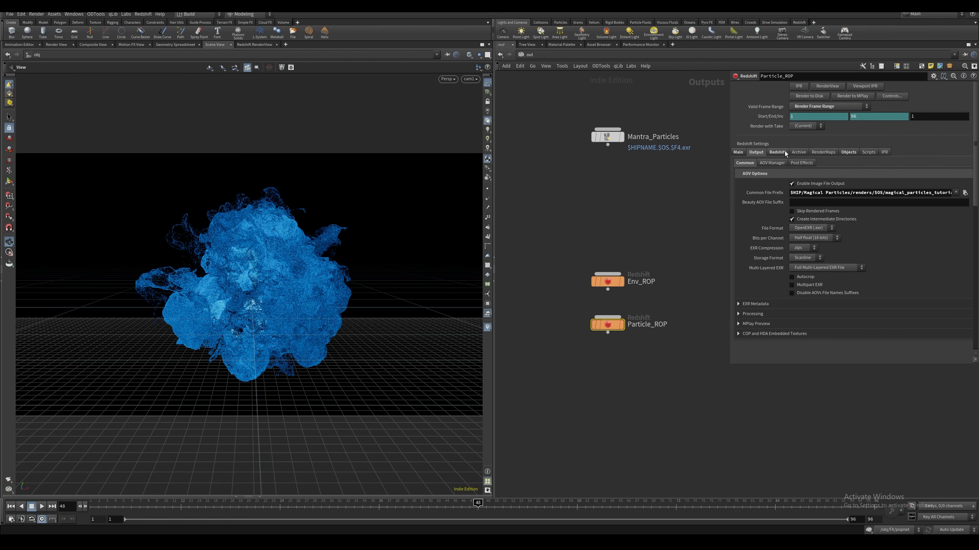
pyautogui.click(783, 152)
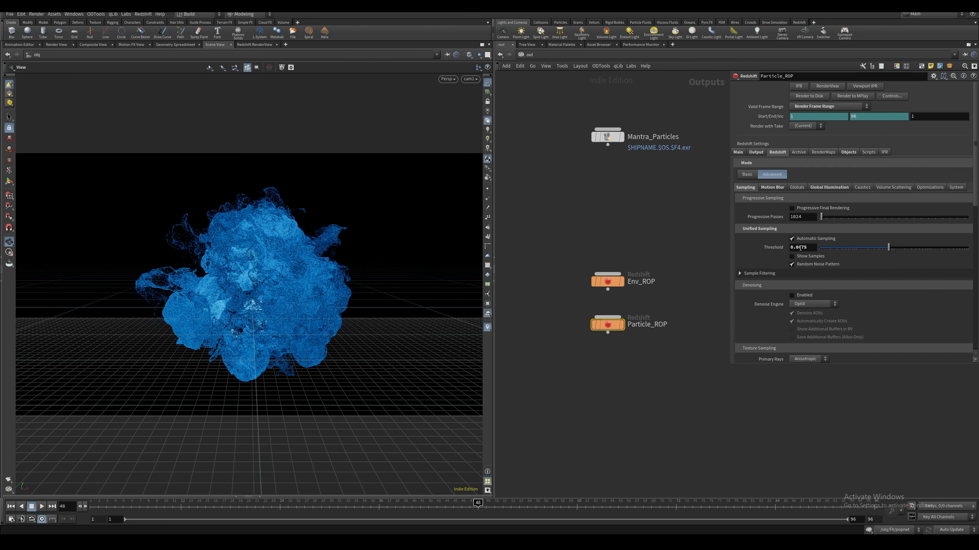
pyautogui.click(828, 188)
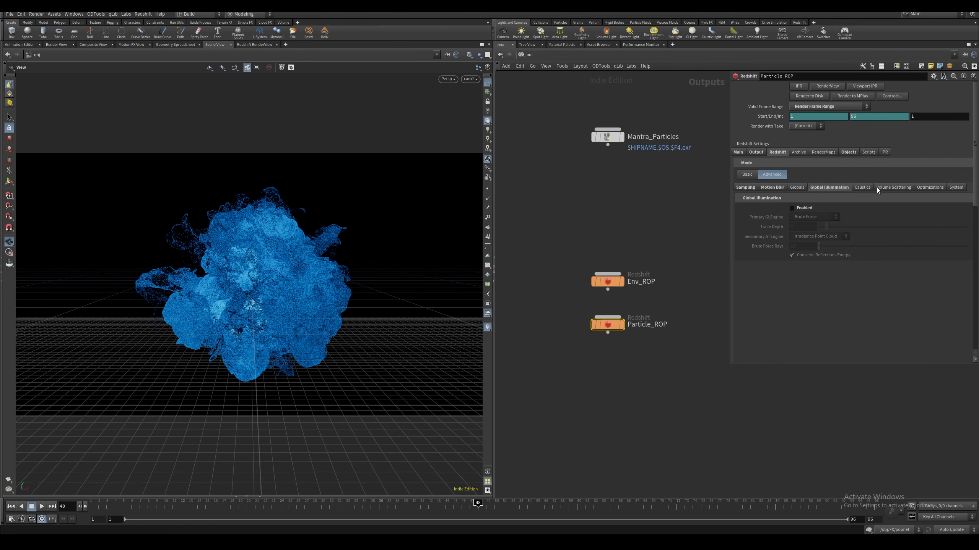
pyautogui.click(886, 188)
pyautogui.click(928, 188)
pyautogui.click(954, 188)
pyautogui.click(744, 190)
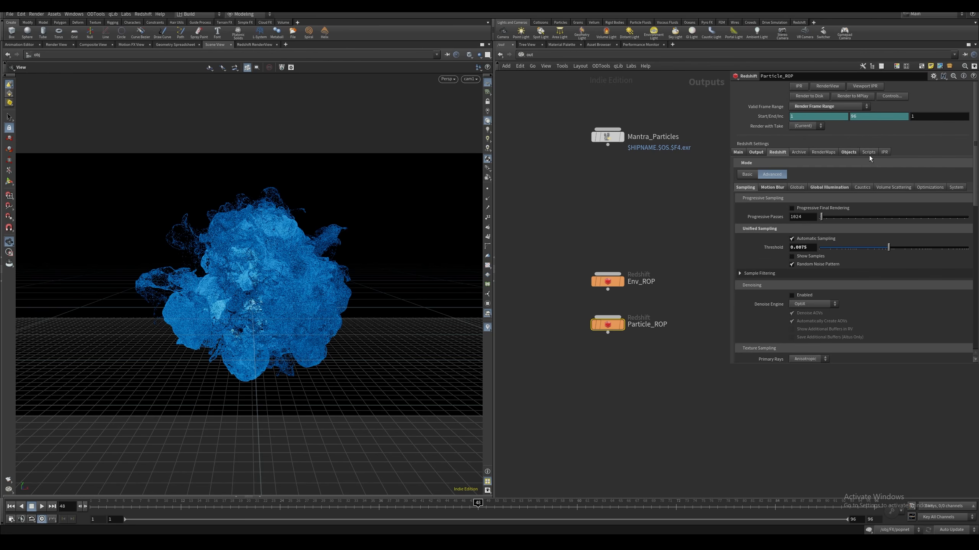
pyautogui.click(848, 152)
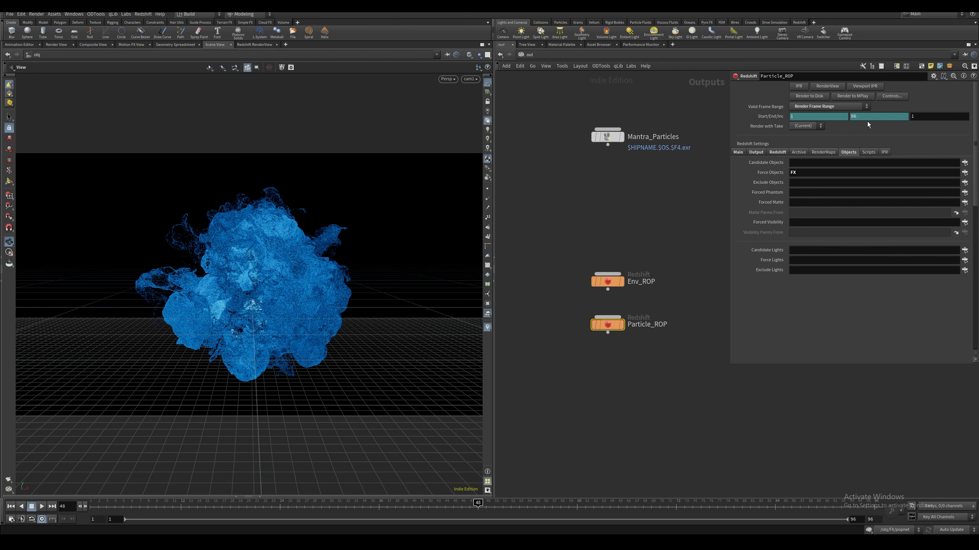
pyautogui.click(560, 289)
pyautogui.moveTo(559, 290); pyautogui.dragTo(568, 279, button='middle')
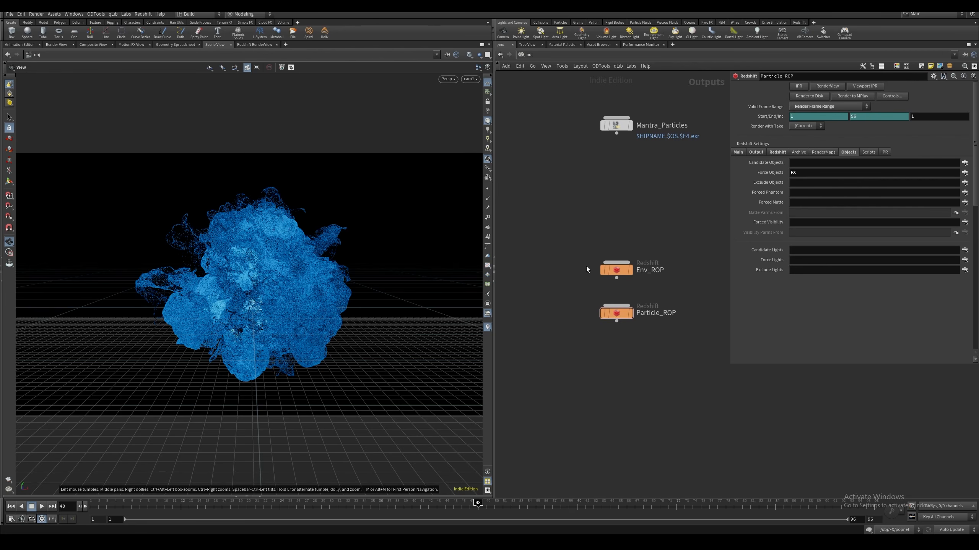
# Review Env_ROP's forced objects, candidate lights and global illumination settings
pyautogui.click(620, 272)
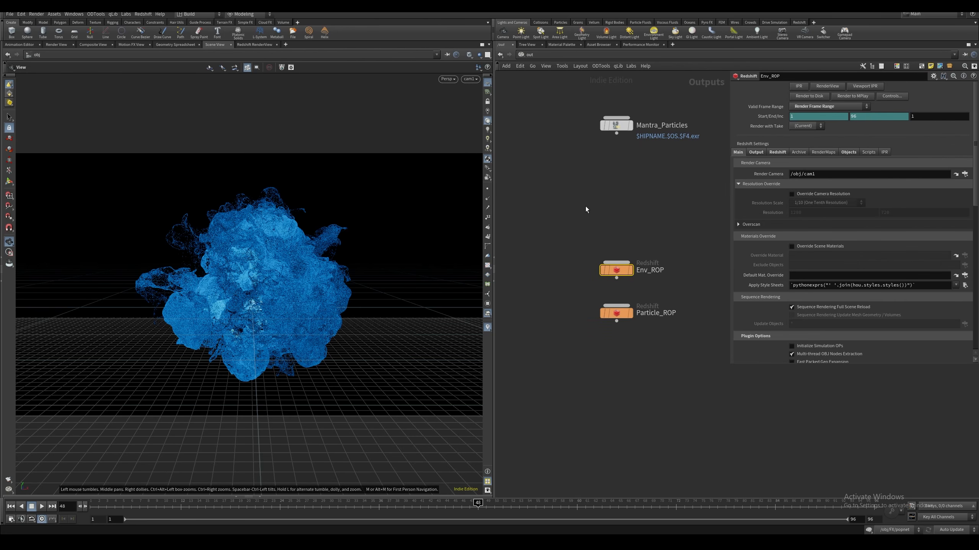
pyautogui.moveTo(591, 230); pyautogui.dragTo(595, 234, button='middle')
pyautogui.click(847, 152)
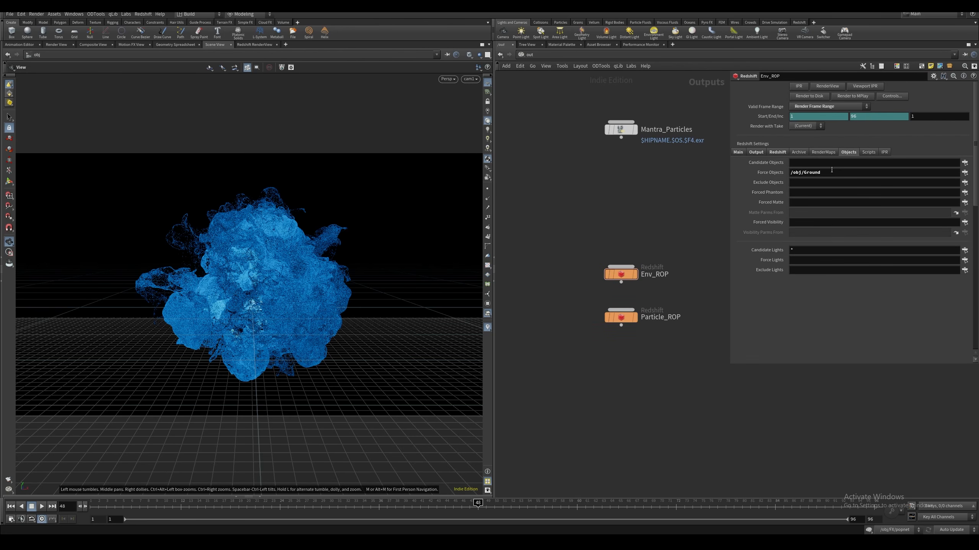
pyautogui.click(778, 152)
pyautogui.click(819, 188)
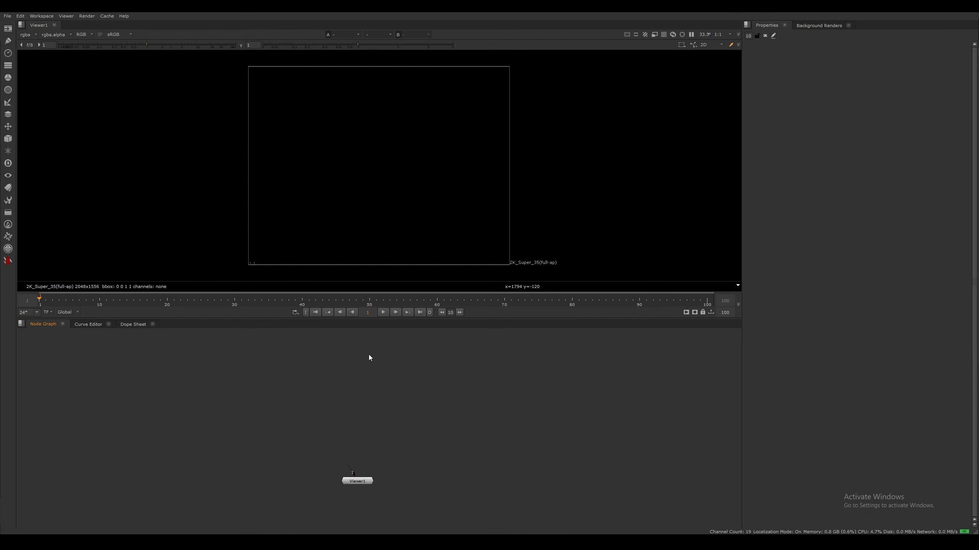
# Read in the magical_particles_tutorial.####.exr sequence, frames 1-96, from the Particle_ROP render folder
pyautogui.press('r')
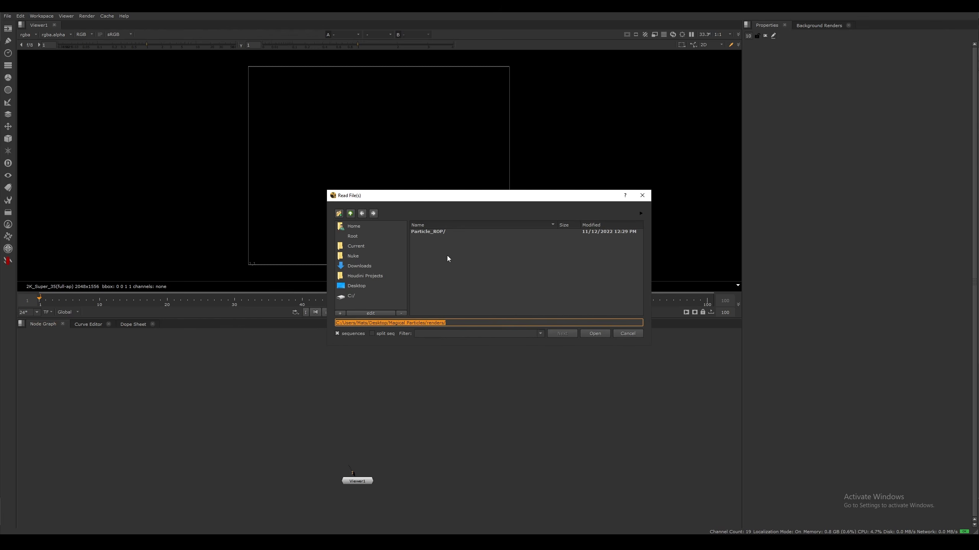
pyautogui.doubleClick(448, 233)
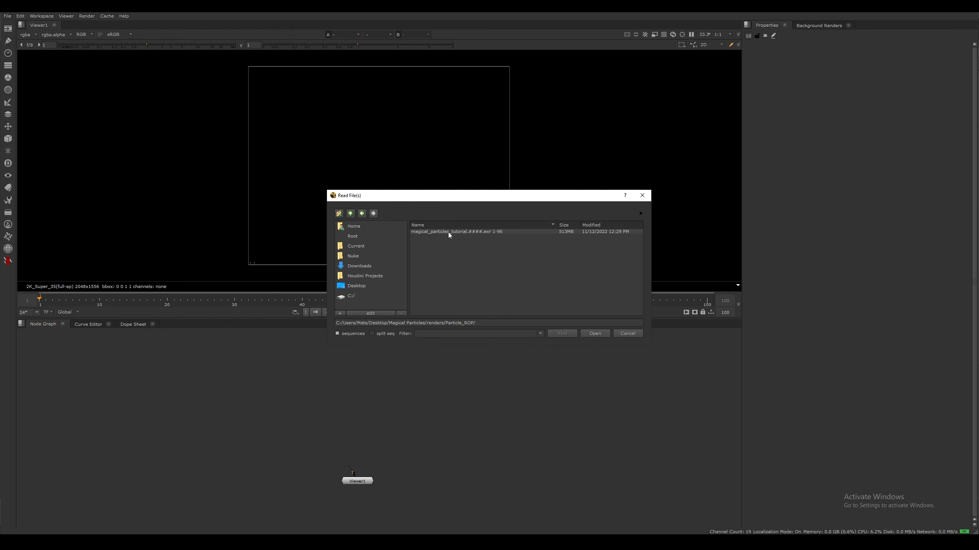
pyautogui.click(480, 232)
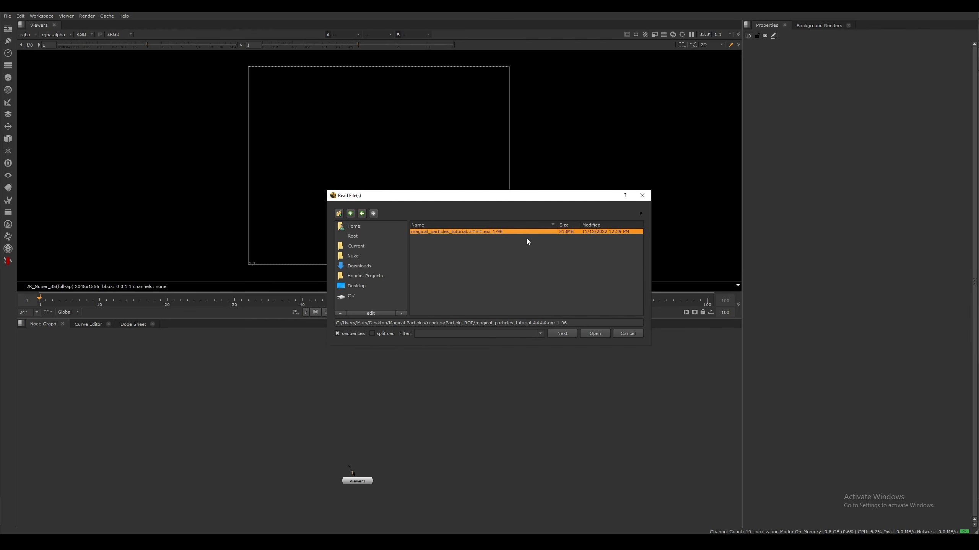
pyautogui.click(601, 333)
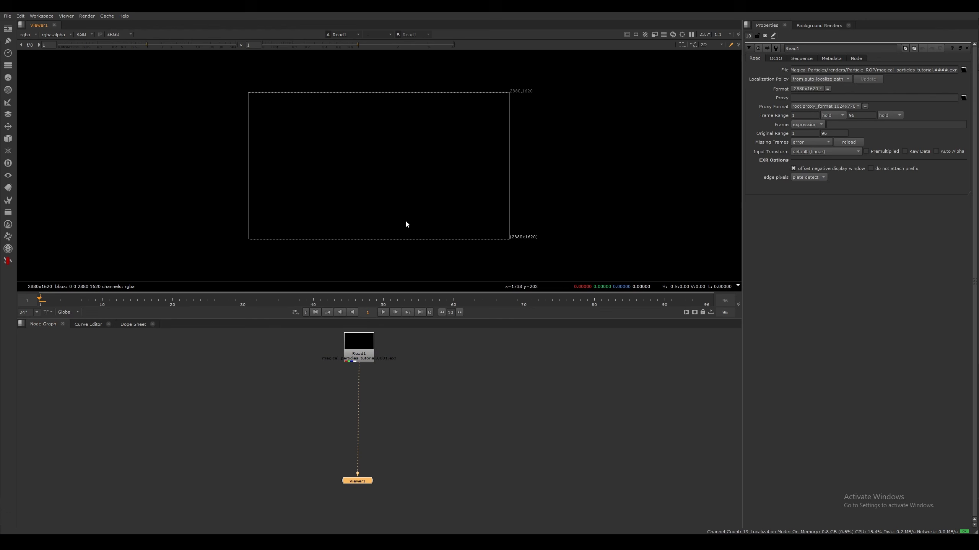
# Play back the rendered particle sequence in the enlarged viewer, then return to the full workspace
pyautogui.press('space')
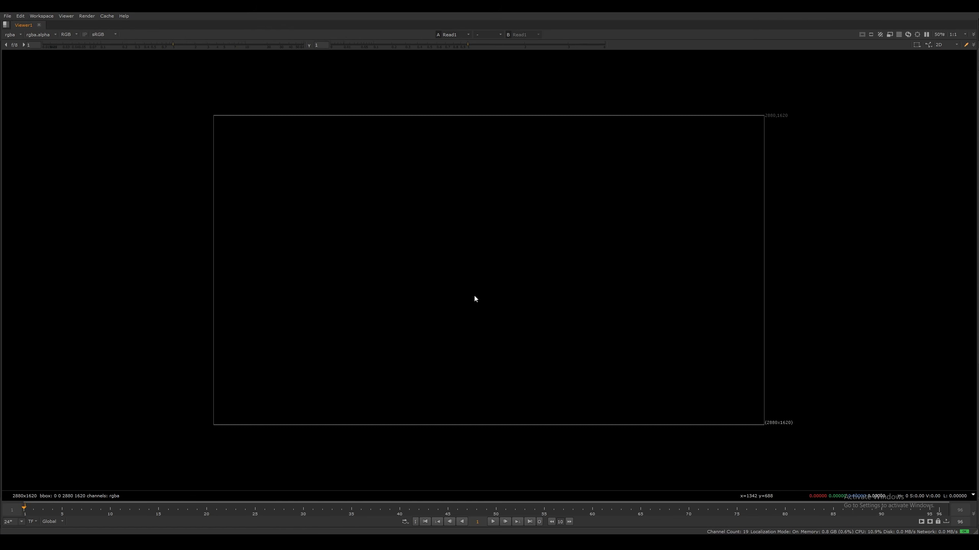
pyautogui.click(493, 521)
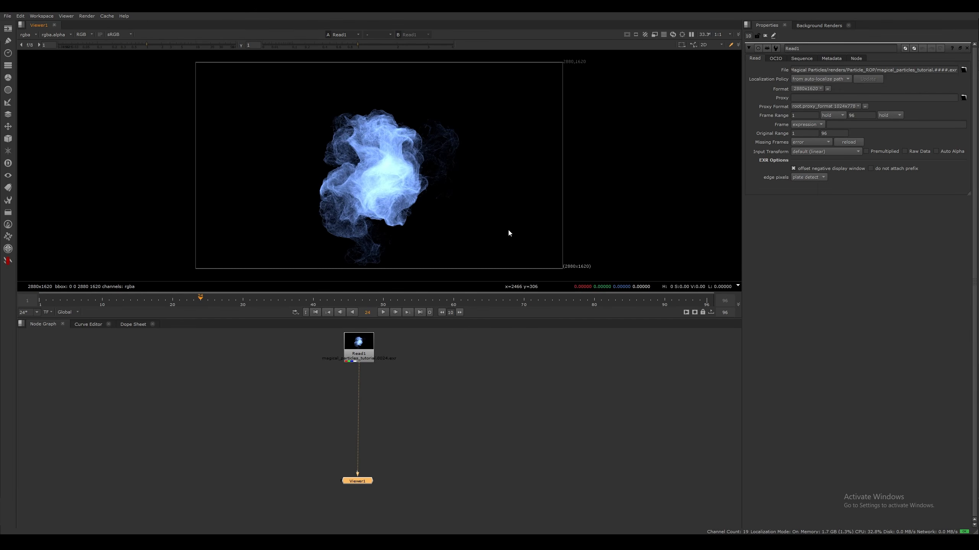
pyautogui.moveTo(516, 354); pyautogui.dragTo(492, 378, button='middle')
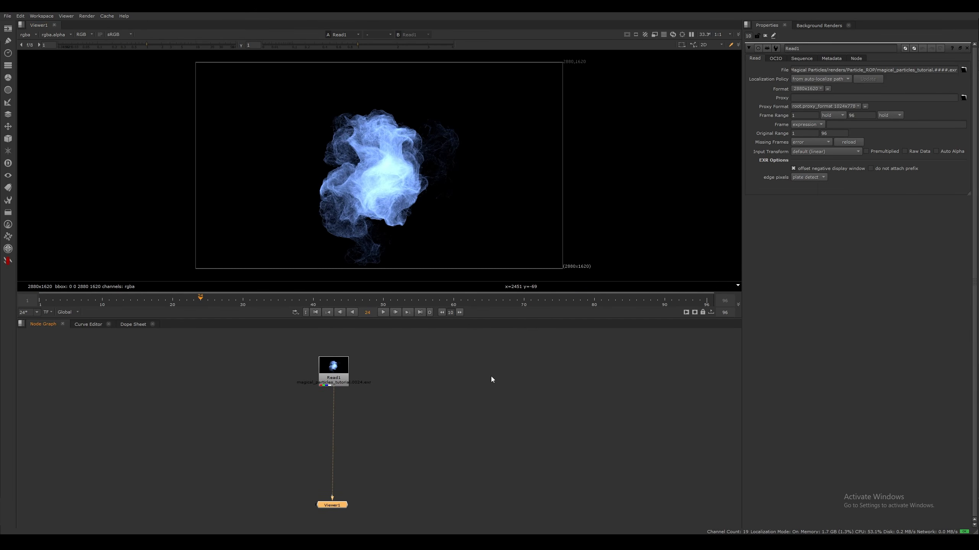
# Set the project's color management to OCIO in the project settings
pyautogui.click(484, 386)
pyautogui.press('s')
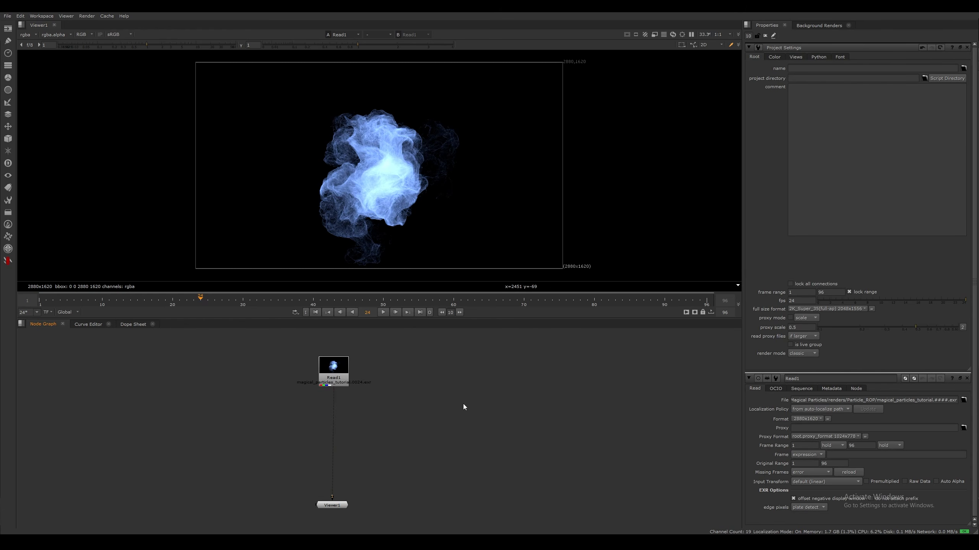
pyautogui.click(778, 58)
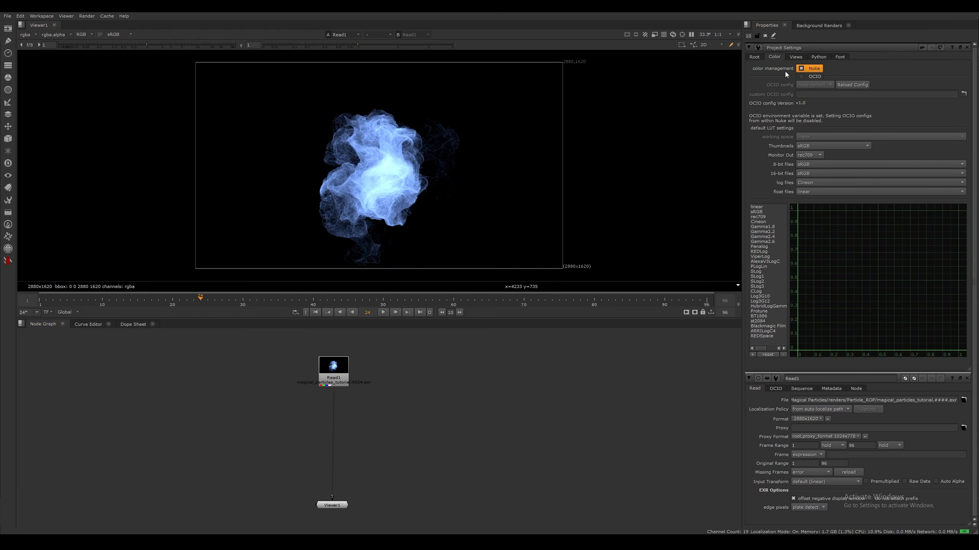
pyautogui.click(815, 76)
# Play the color-managed particle sequence and examine the fine wisps and brightness up close
pyautogui.scroll(2, 424, 215)
pyautogui.scroll(2, 485, 224)
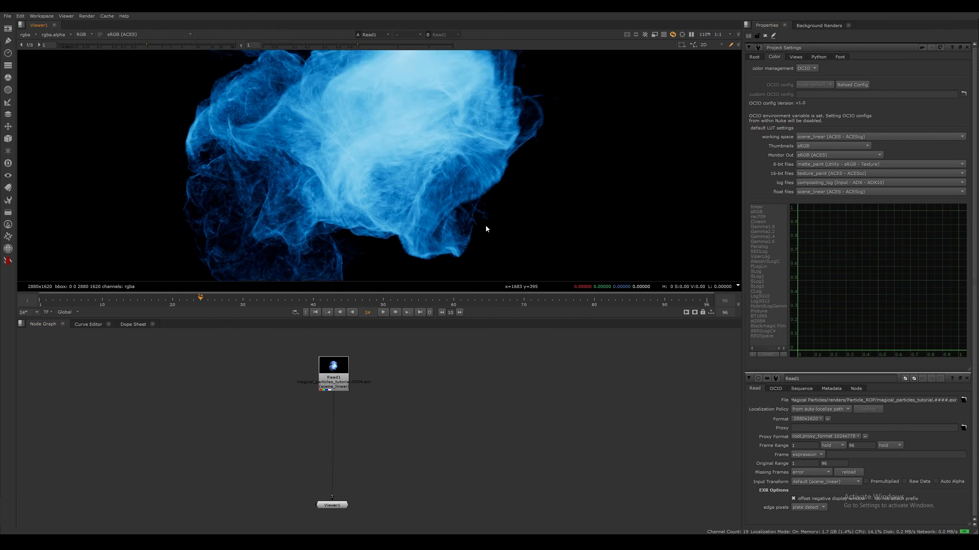
pyautogui.scroll(-2, 468, 224)
pyautogui.click(385, 312)
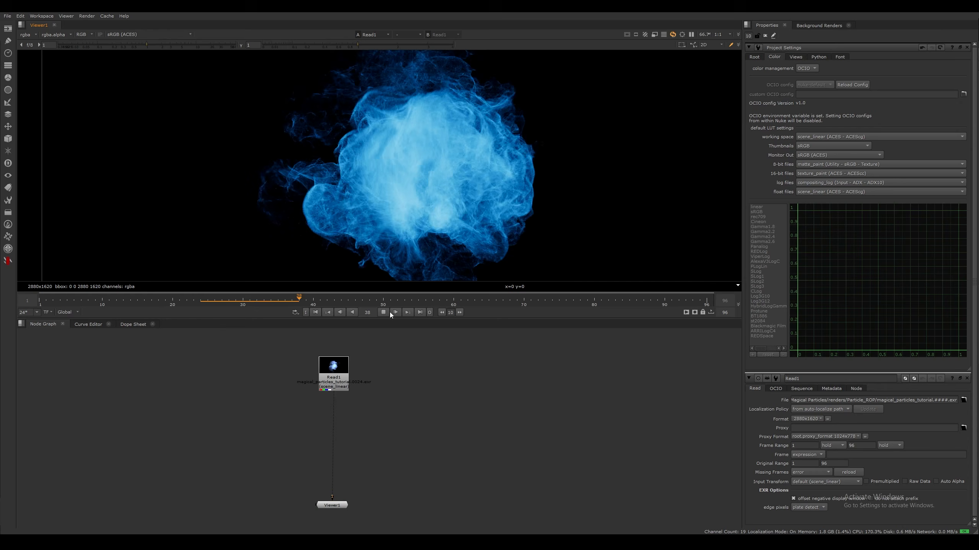
pyautogui.click(389, 312)
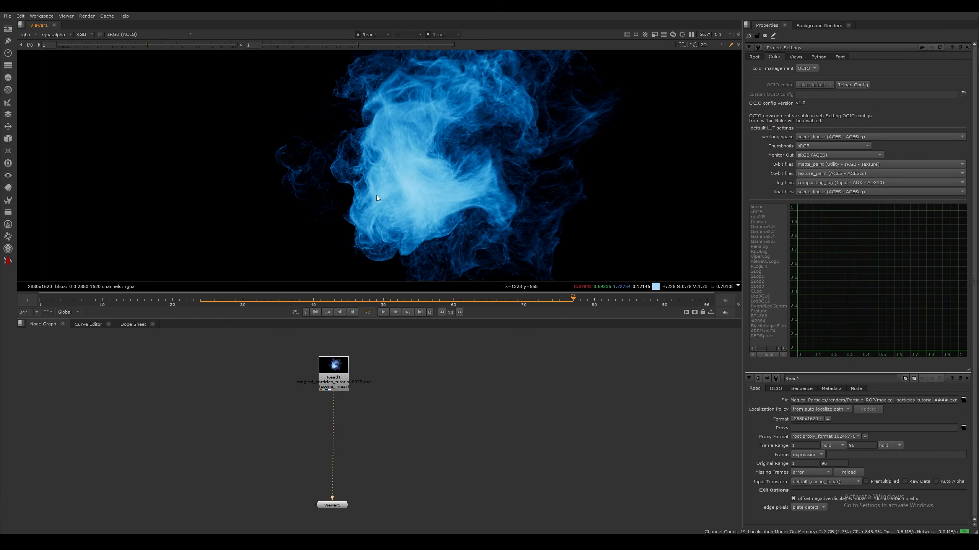
pyautogui.scroll(4, 495, 226)
pyautogui.scroll(-4, 503, 143)
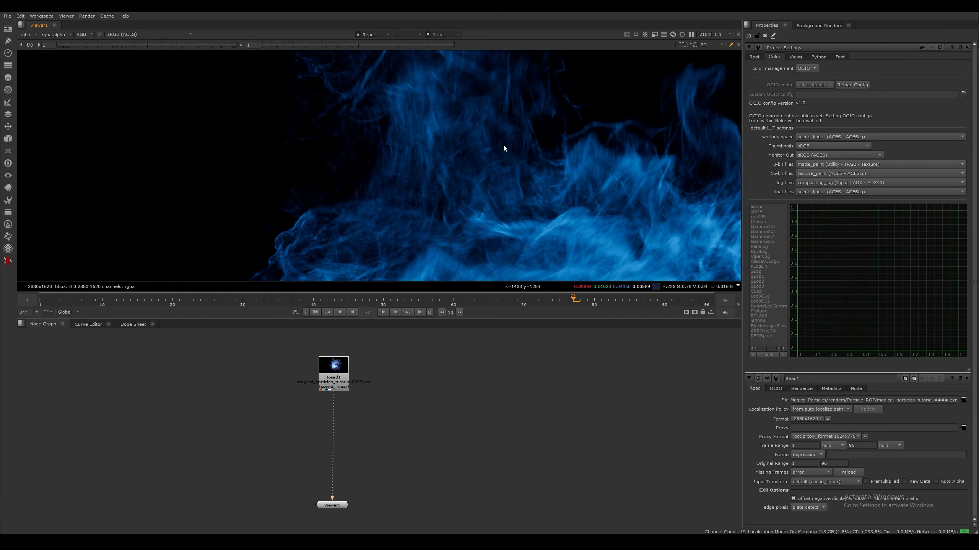
pyautogui.scroll(4, 448, 168)
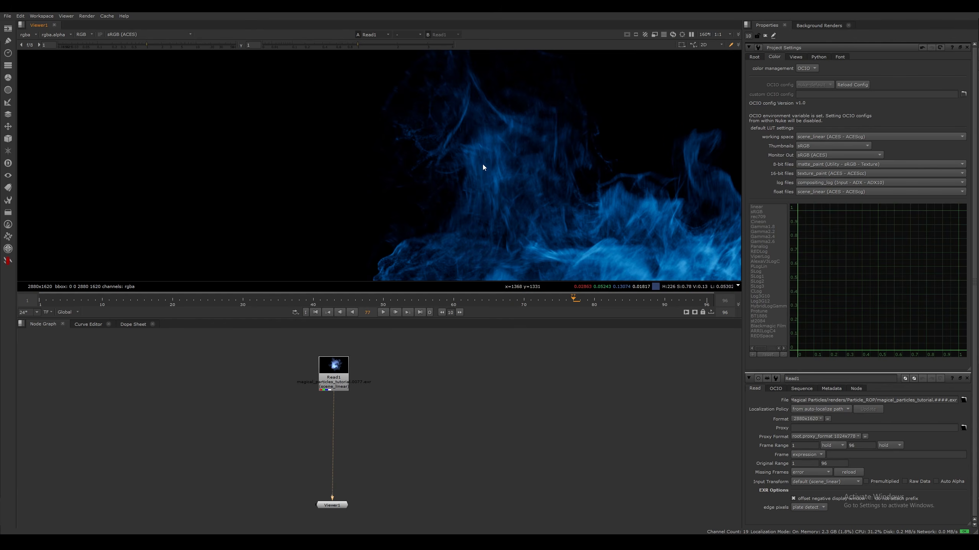
pyautogui.scroll(-2, 501, 193)
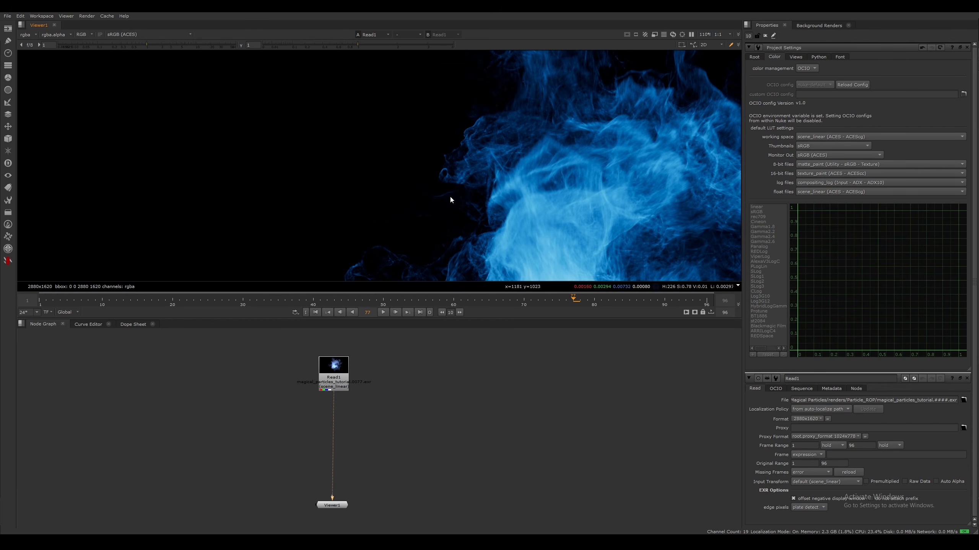
# Scrub to other frames of the sequence and inspect the particle edges and core for noise
pyautogui.moveTo(356, 299); pyautogui.dragTo(236, 299)
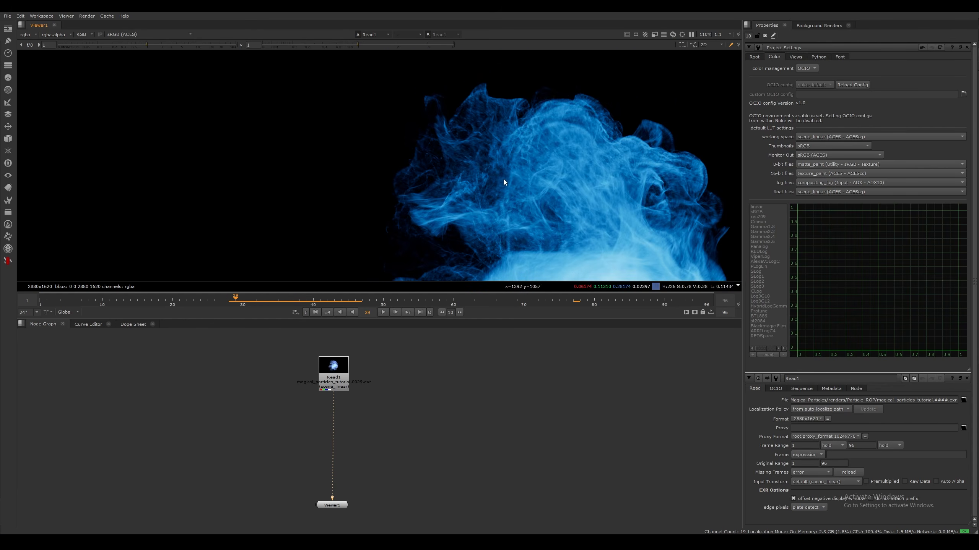
pyautogui.scroll(2, 503, 179)
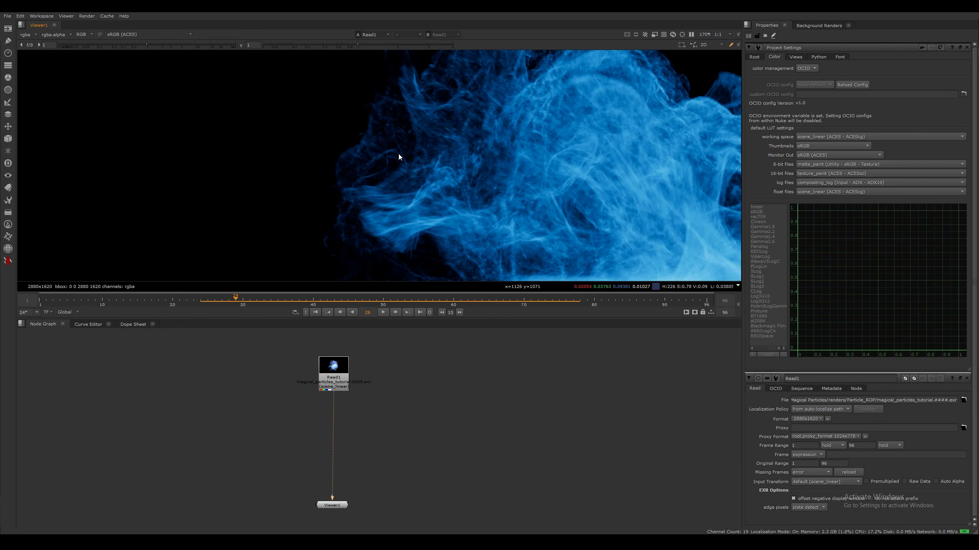
pyautogui.moveTo(393, 148); pyautogui.dragTo(393, 186, button='middle')
pyautogui.moveTo(679, 162); pyautogui.dragTo(406, 179, button='middle')
pyautogui.scroll(-1, 503, 147)
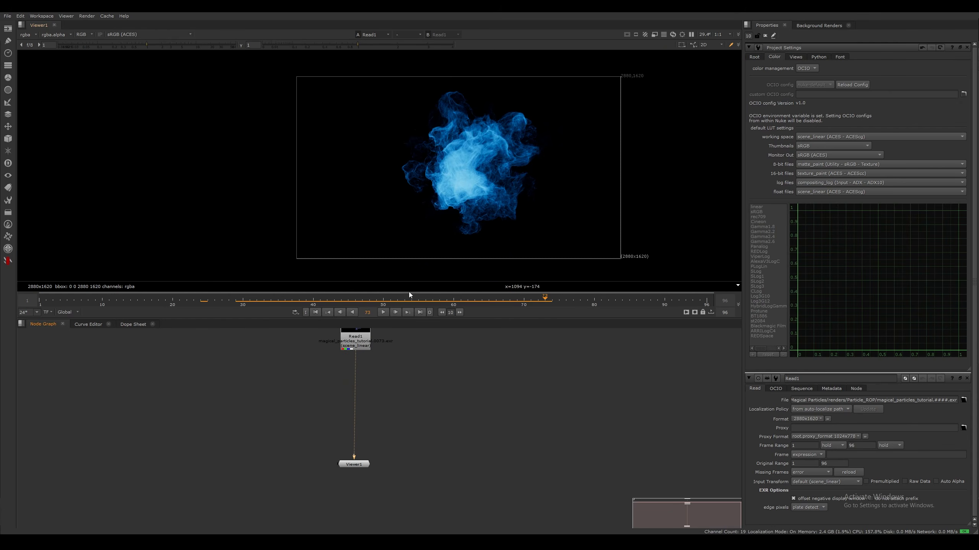
pyautogui.scroll(6, 503, 169)
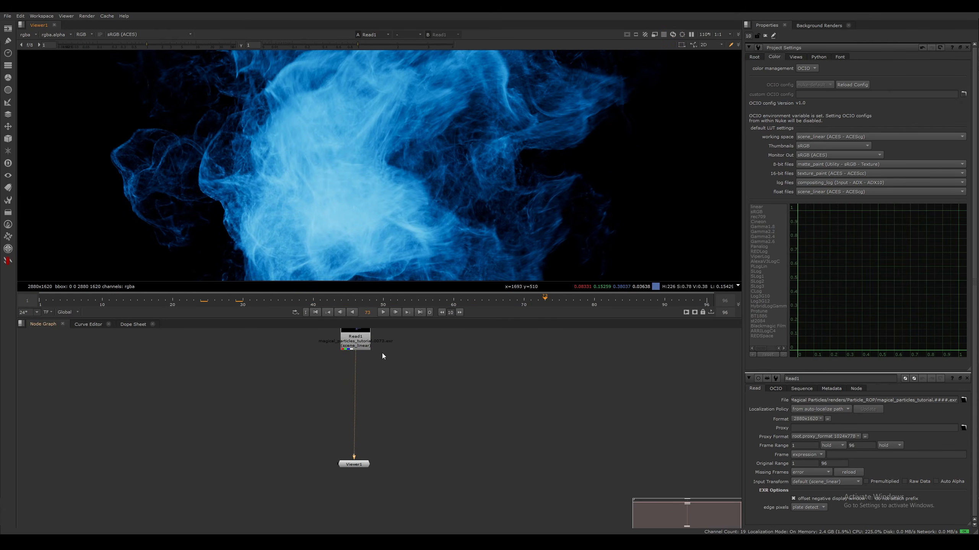
# Reposition Read1 in the node graph and add a Denoise node after it
pyautogui.click(349, 345)
pyautogui.click(392, 359)
pyautogui.moveTo(351, 344); pyautogui.dragTo(351, 345)
pyautogui.click(389, 359)
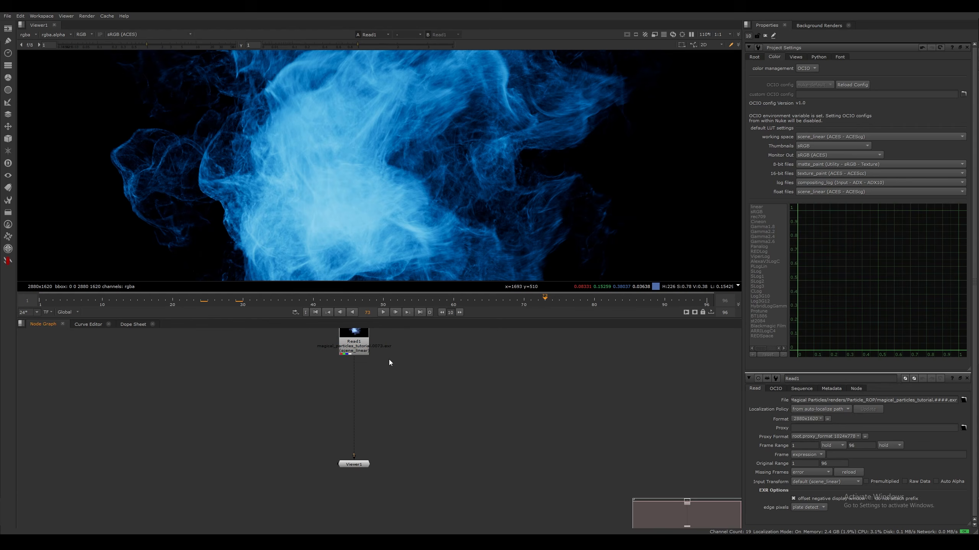
pyautogui.moveTo(360, 348); pyautogui.dragTo(354, 363, button='middle')
pyautogui.click(354, 362)
pyautogui.press('Tab')
pyautogui.write('den')
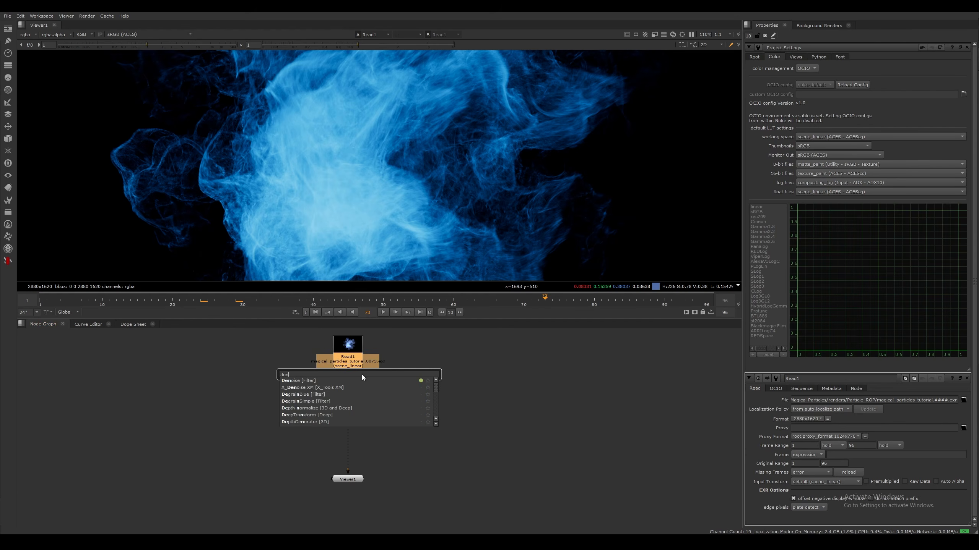
pyautogui.write('oise')
pyautogui.press('Return')
# Move the Denoise analysis region onto the bright core of the particle cloud
pyautogui.scroll(-4, 475, 232)
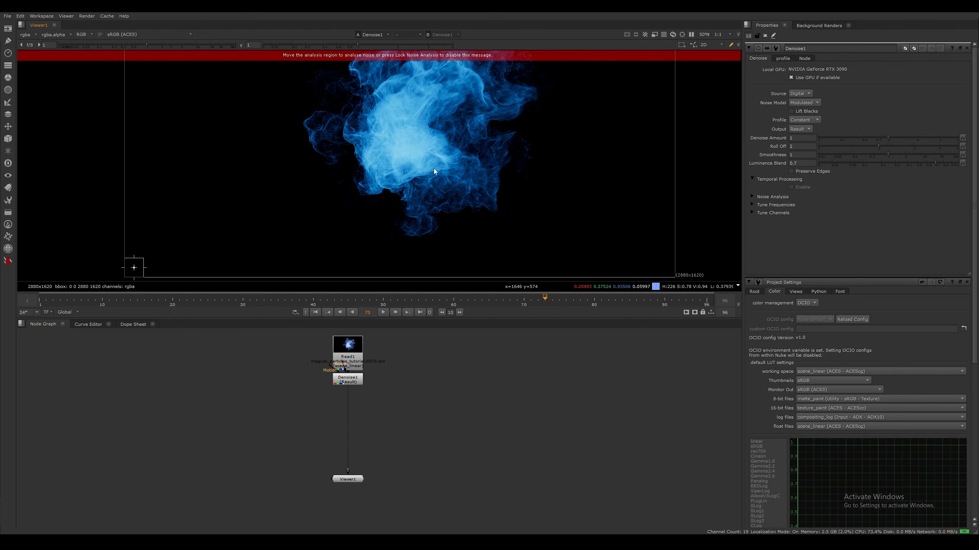
pyautogui.moveTo(180, 251); pyautogui.dragTo(451, 123)
pyautogui.scroll(2, 462, 125)
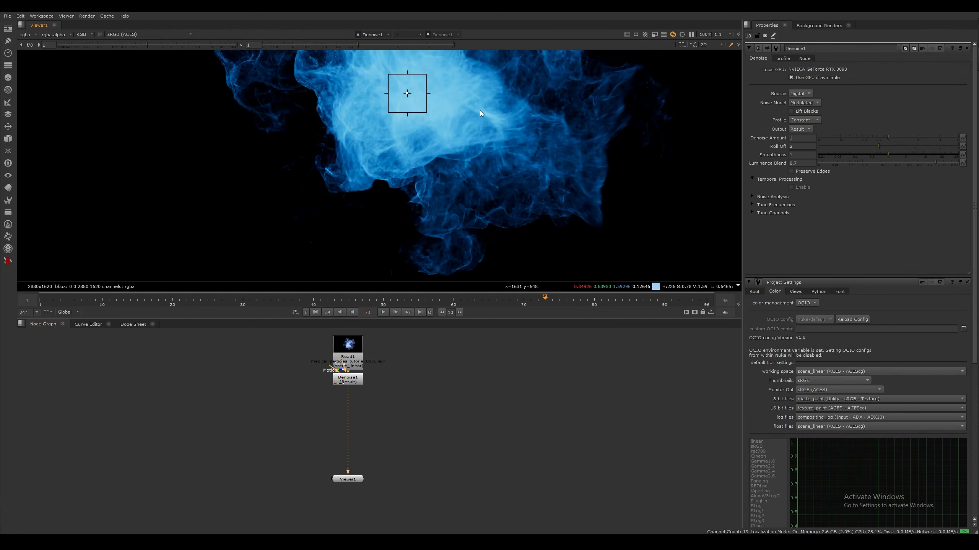
pyautogui.moveTo(480, 110); pyautogui.dragTo(462, 202, button='middle')
pyautogui.scroll(3, 446, 188)
pyautogui.scroll(-2, 462, 169)
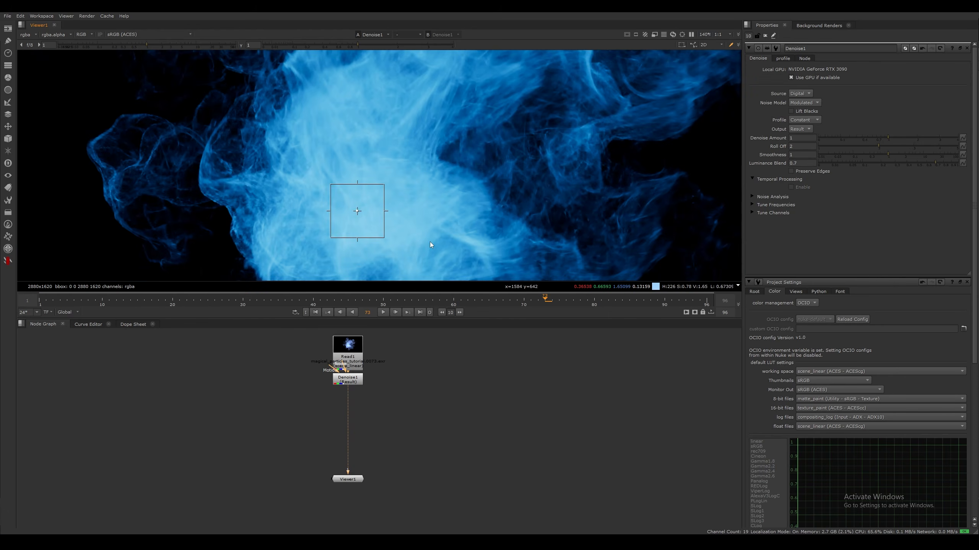
# Space Read1 and the Denoise node apart in the node graph, leaving the Denoise node selected
pyautogui.click(356, 379)
pyautogui.moveTo(404, 359); pyautogui.dragTo(407, 408, button='middle')
pyautogui.moveTo(353, 400); pyautogui.dragTo(354, 382)
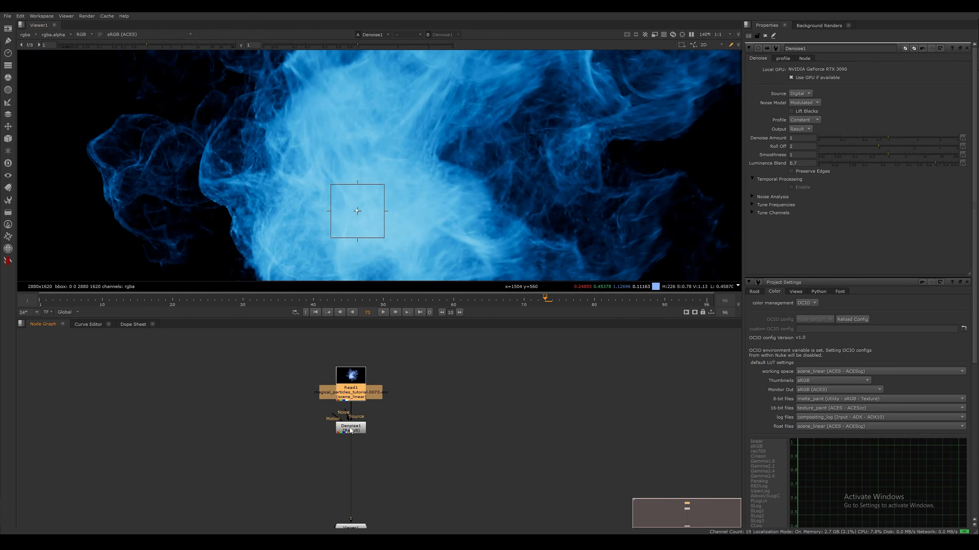
pyautogui.click(357, 430)
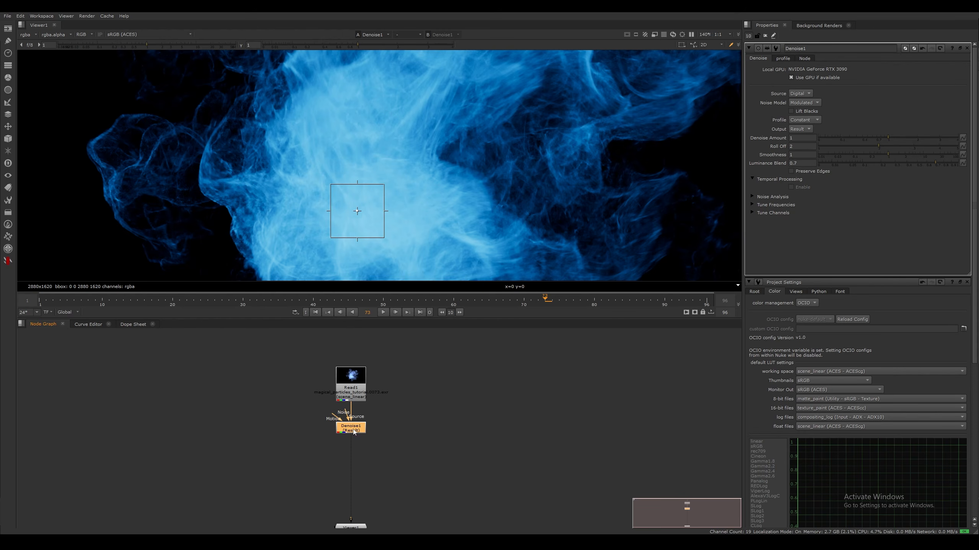
# Toggle the Denoise node off and on to compare the particle detail with and without denoising
pyautogui.moveTo(449, 180); pyautogui.dragTo(392, 217, button='middle')
pyautogui.scroll(3, 495, 156)
pyautogui.press('d')
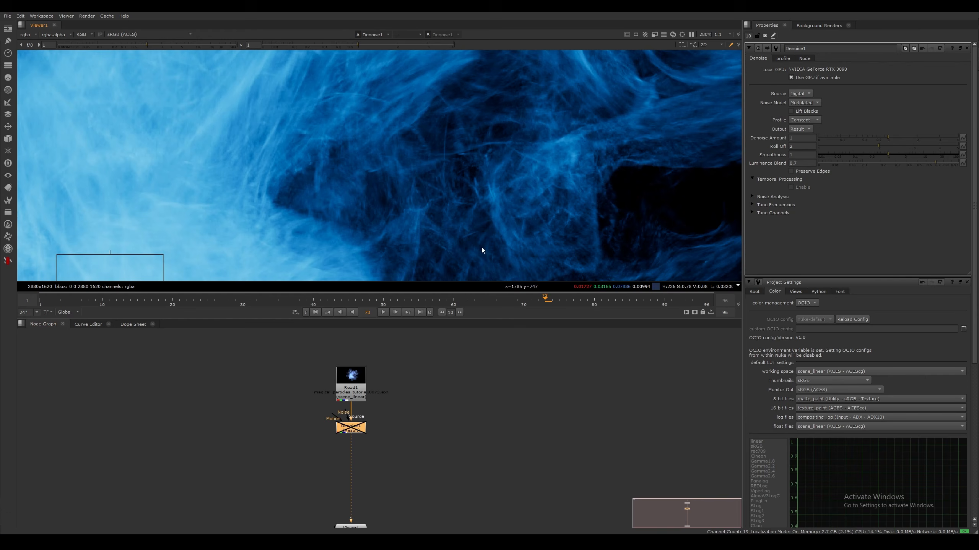
pyautogui.moveTo(497, 150); pyautogui.dragTo(387, 227, button='middle')
pyautogui.scroll(-1, 501, 189)
pyautogui.moveTo(502, 189); pyautogui.dragTo(472, 166, button='middle')
pyautogui.press('d')
pyautogui.moveTo(507, 169); pyautogui.dragTo(477, 127, button='middle')
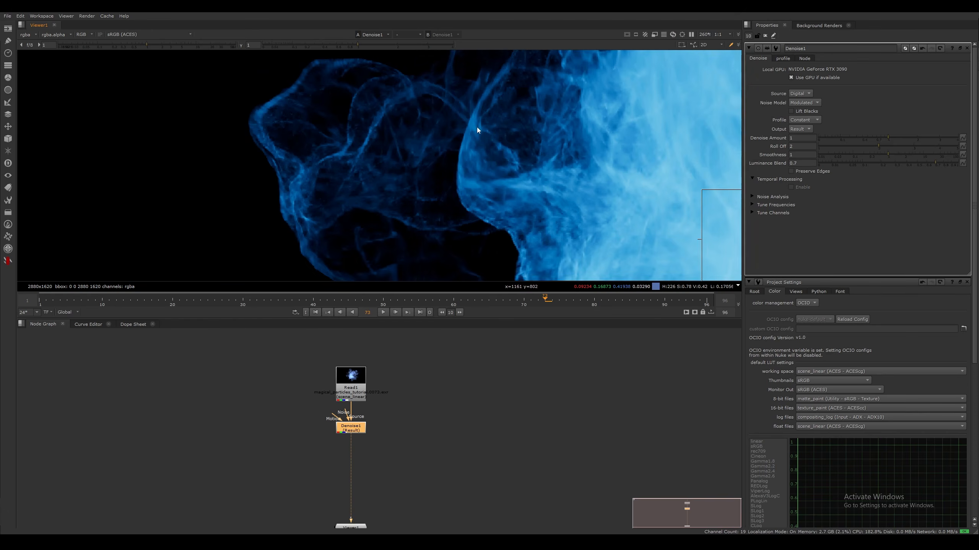
pyautogui.scroll(-3, 477, 127)
# Add a Sharpen node after Denoise1
pyautogui.moveTo(405, 415); pyautogui.dragTo(429, 341, button='middle')
pyautogui.click(380, 359)
pyautogui.press('Tab')
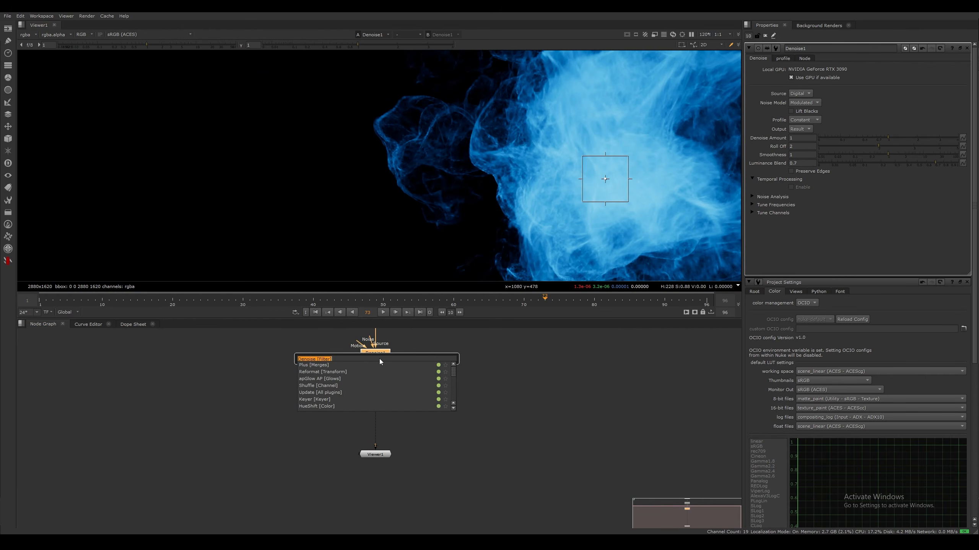
pyautogui.write('shar')
pyautogui.press('Return')
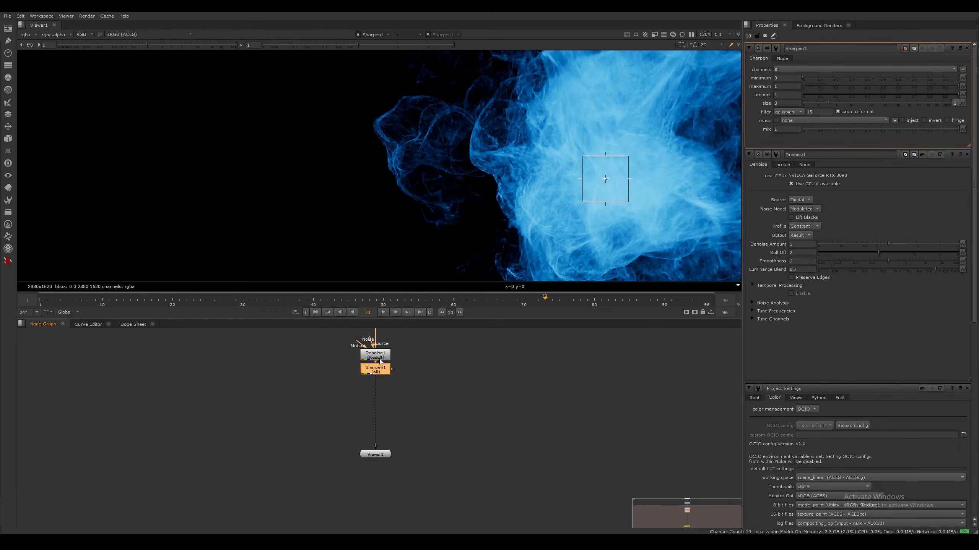
# Examine the sharpened particle detail across the upper wisps, core and lower edges of the cloud
pyautogui.moveTo(732, 156); pyautogui.dragTo(511, 220, button='middle')
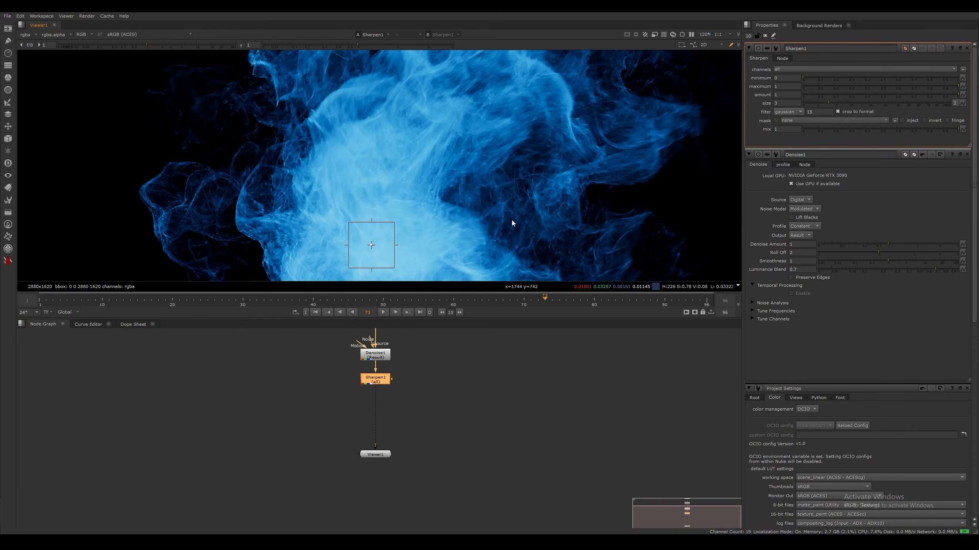
pyautogui.scroll(4, 511, 220)
pyautogui.moveTo(539, 161); pyautogui.dragTo(460, 223, button='middle')
pyautogui.moveTo(379, 217); pyautogui.dragTo(467, 218, button='middle')
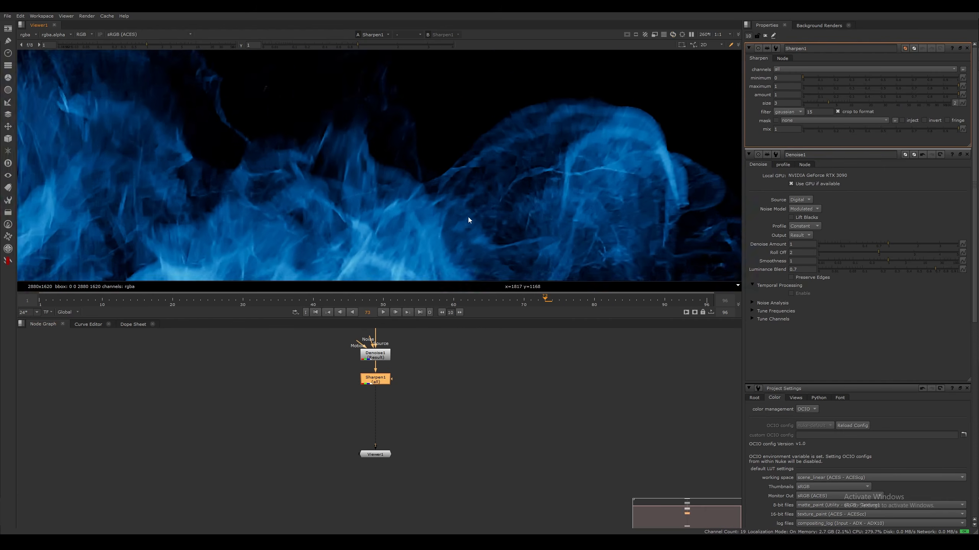
pyautogui.scroll(3, 462, 189)
pyautogui.moveTo(399, 245); pyautogui.dragTo(421, 194, button='middle')
pyautogui.scroll(-3, 421, 194)
pyautogui.scroll(-6, 477, 181)
pyautogui.moveTo(384, 245); pyautogui.dragTo(469, 120, button='middle')
pyautogui.moveTo(424, 395); pyautogui.dragTo(466, 393, button='middle')
pyautogui.scroll(3, 492, 252)
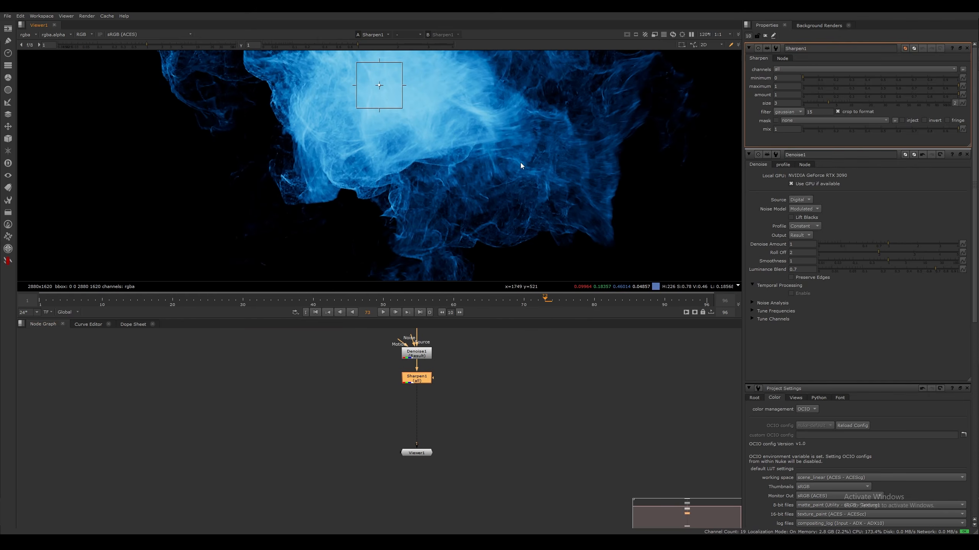
pyautogui.moveTo(435, 193); pyautogui.dragTo(579, 249, button='middle')
pyautogui.moveTo(388, 135); pyautogui.dragTo(376, 197, button='middle')
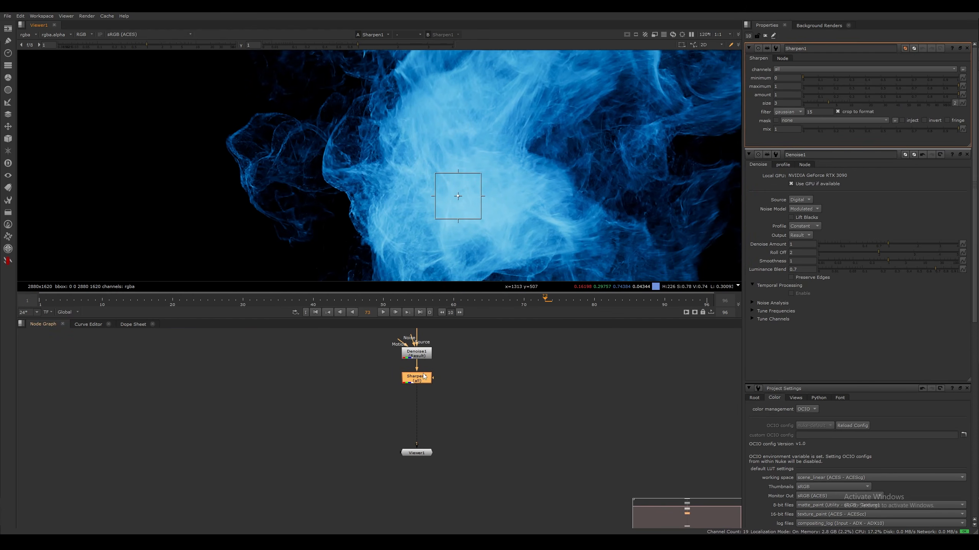
# Add a MotionBlur node after Sharpen1 and space it slightly below in the node graph
pyautogui.press('Tab')
pyautogui.write('motion')
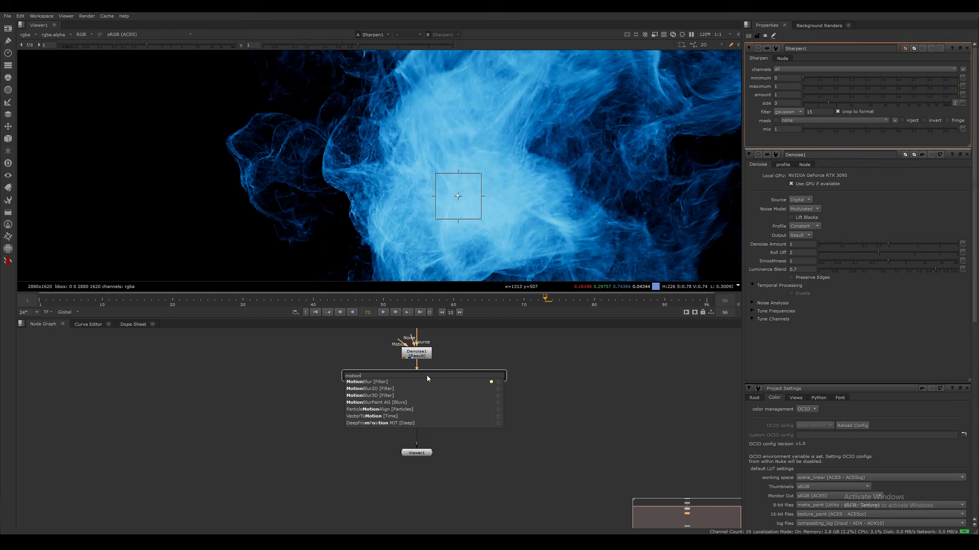
pyautogui.press('Return')
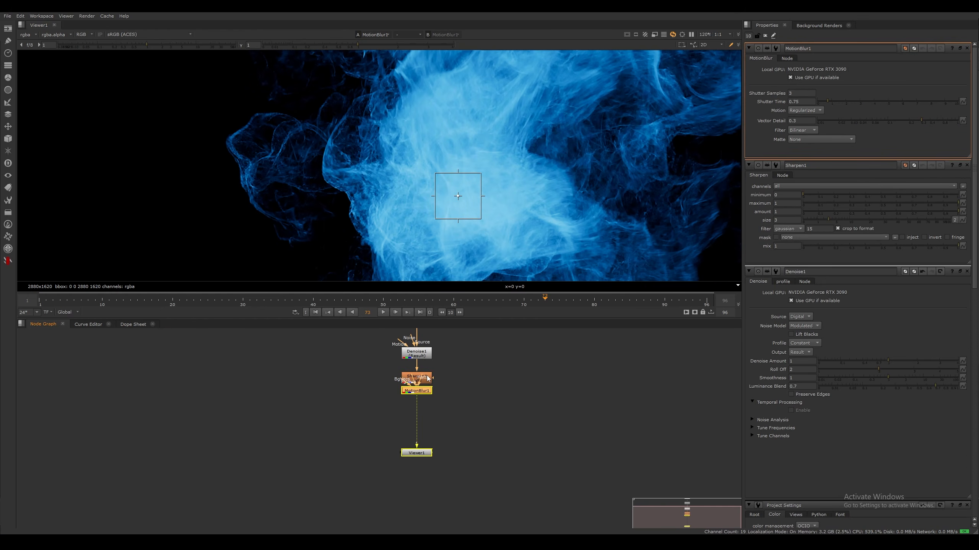
pyautogui.scroll(3, 543, 203)
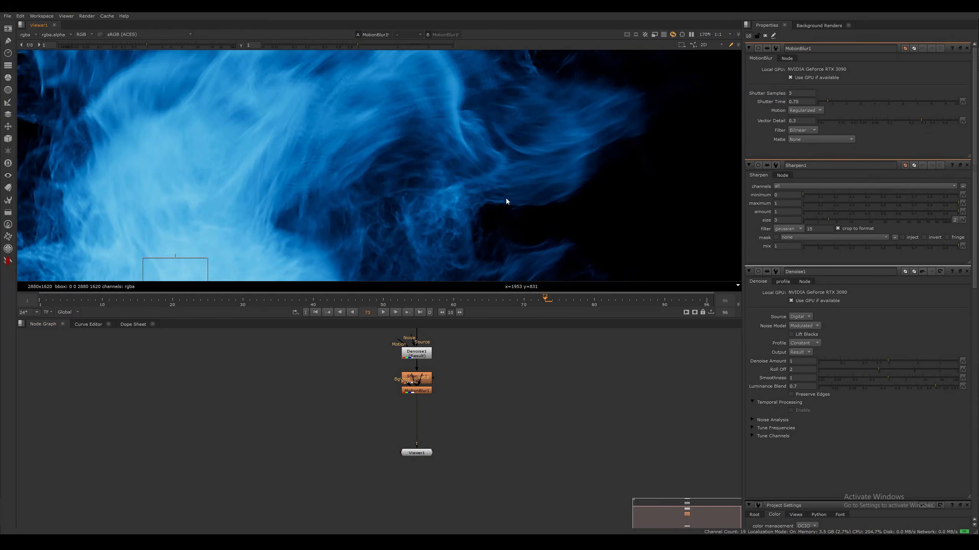
pyautogui.moveTo(424, 391); pyautogui.dragTo(424, 397)
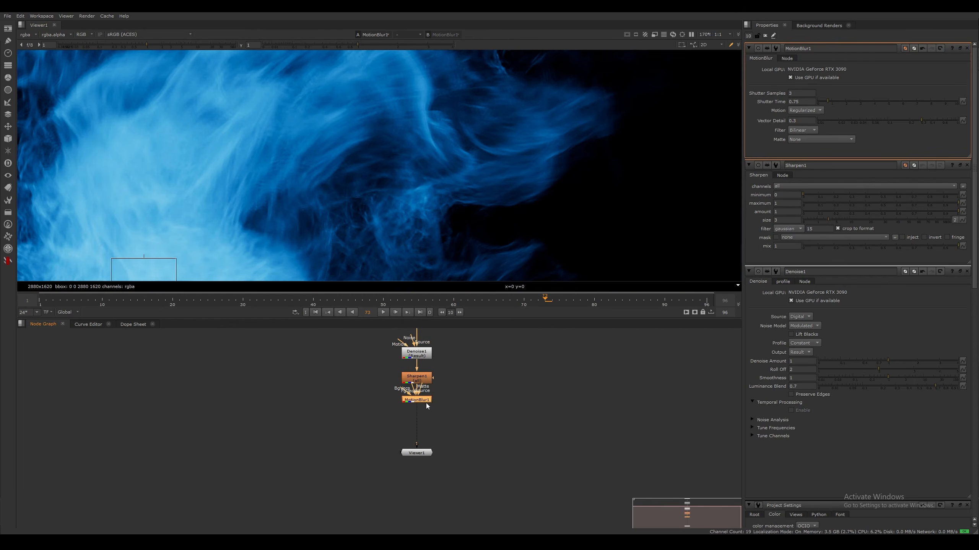
# Set the MotionBlur node's shutter time to 0.5 and its shutter samples to 12
pyautogui.click(809, 102)
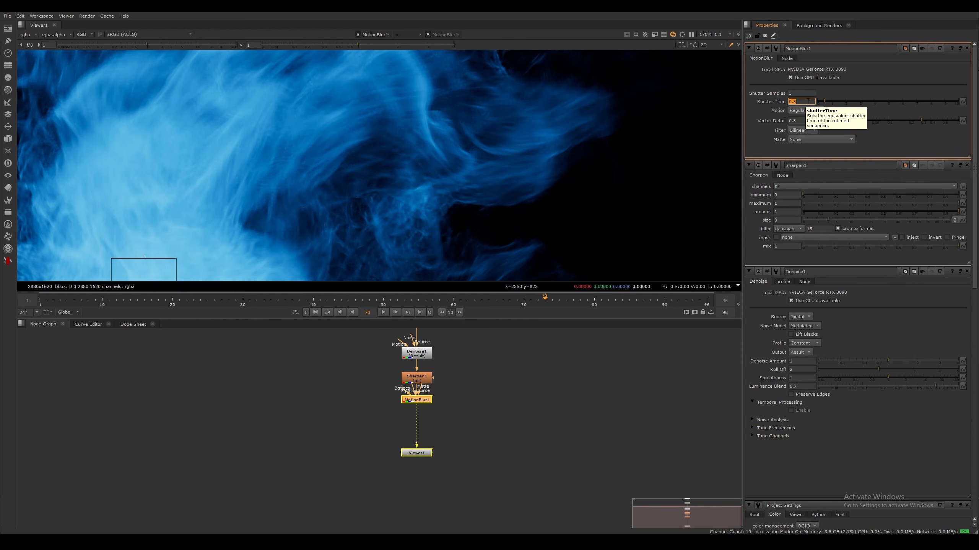
pyautogui.hotkey('shift', 'Tab')
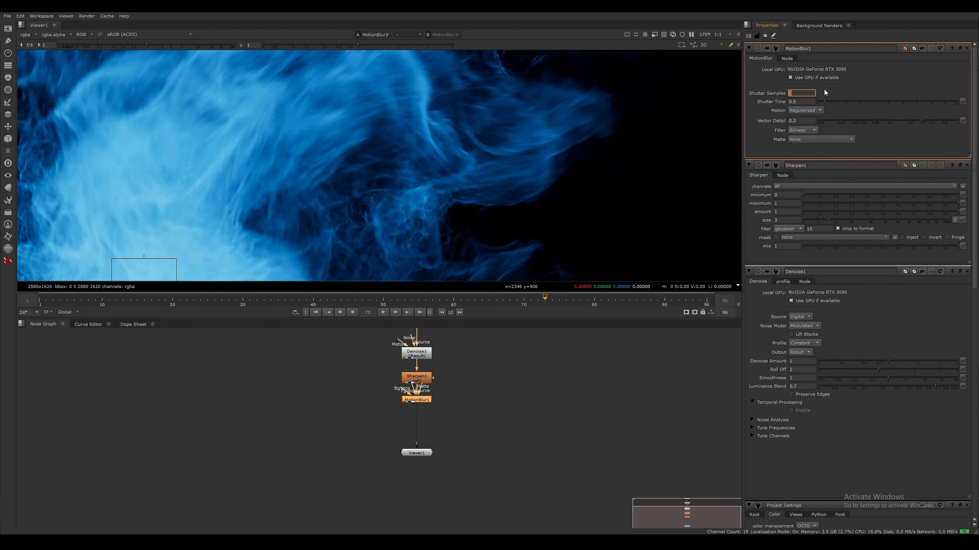
pyautogui.write('12')
pyautogui.click(583, 359)
# Check the motion blur on the cloud's upper wisps and reduce MotionBlur1's shutter time to 0.35
pyautogui.scroll(-5, 436, 234)
pyautogui.moveTo(436, 233); pyautogui.dragTo(513, 165, button='middle')
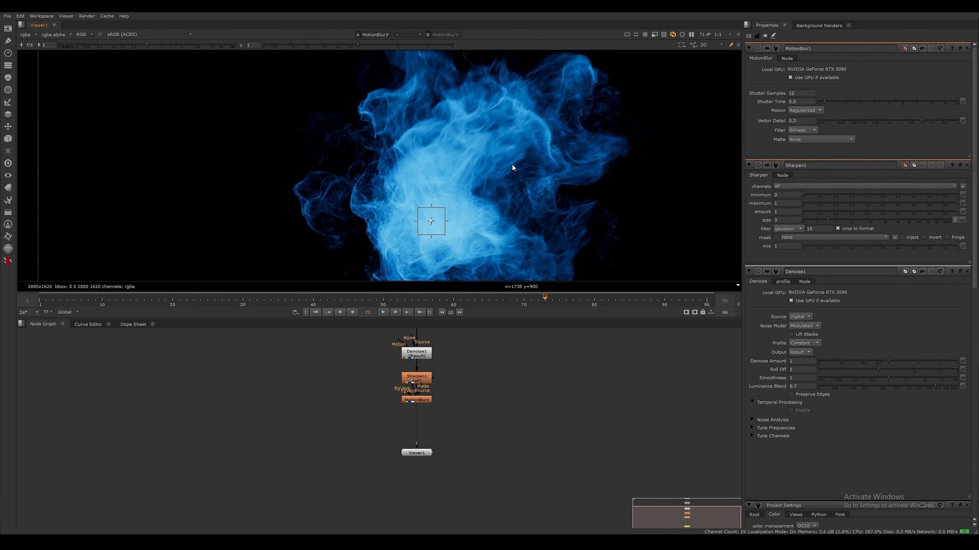
pyautogui.scroll(5, 513, 165)
pyautogui.moveTo(484, 119)
pyautogui.mouseDown(button='middle')
pyautogui.moveTo(531, 112)
pyautogui.moveTo(412, 179)
pyautogui.moveTo(511, 224)
pyautogui.mouseUp(button='middle')
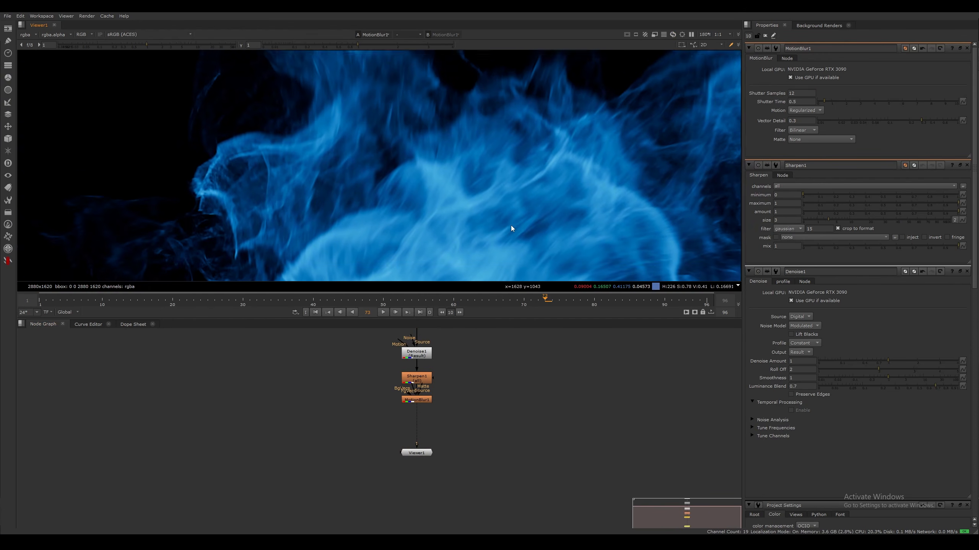
pyautogui.moveTo(373, 148); pyautogui.dragTo(452, 191, button='middle')
pyautogui.moveTo(434, 124); pyautogui.dragTo(411, 202, button='middle')
pyautogui.scroll(-5, 405, 160)
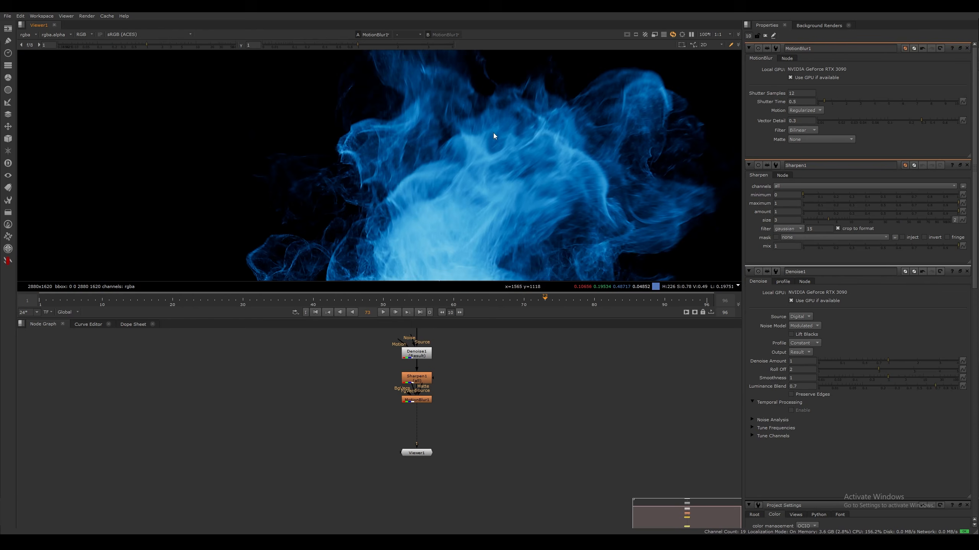
pyautogui.click(804, 101)
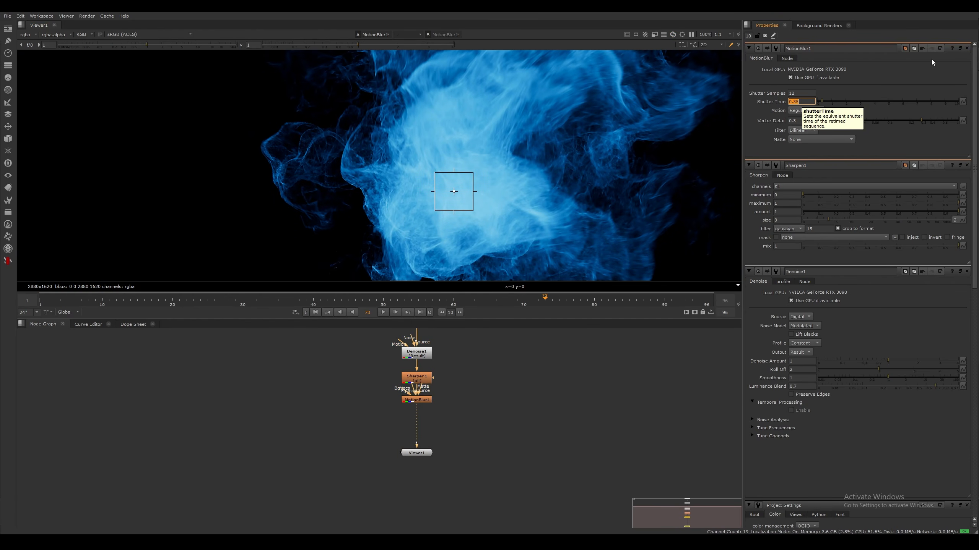
# Set the Sharpen1 node's amount to 0.5
pyautogui.scroll(-3, 503, 210)
pyautogui.moveTo(501, 236); pyautogui.dragTo(484, 222, button='middle')
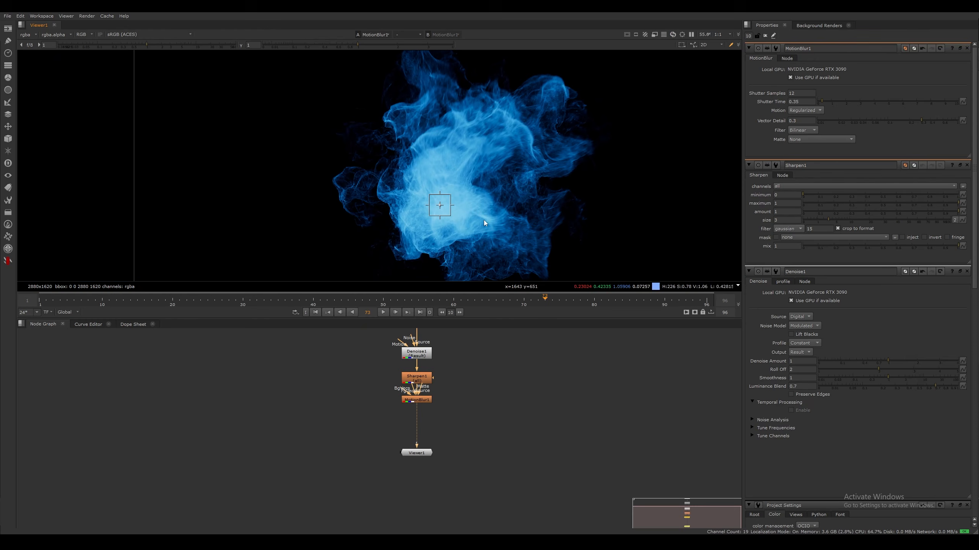
pyautogui.doubleClick(422, 378)
pyautogui.click(778, 95)
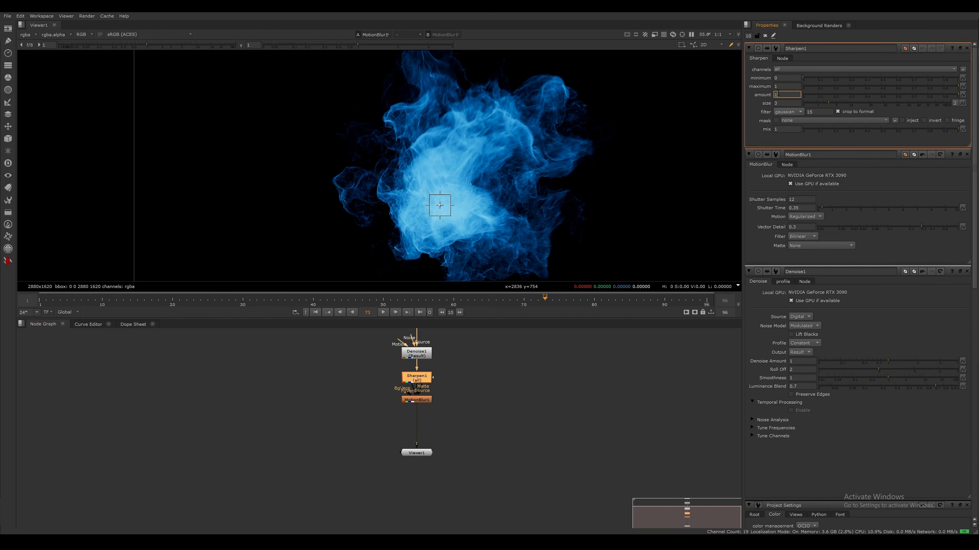
pyautogui.write('0.5')
pyautogui.press('Return')
# Examine the softer sharpening and motion blur across the cloud's core, side wisps and lower edges
pyautogui.moveTo(495, 164); pyautogui.dragTo(578, 220, button='middle')
pyautogui.scroll(3, 498, 275)
pyautogui.click(551, 347)
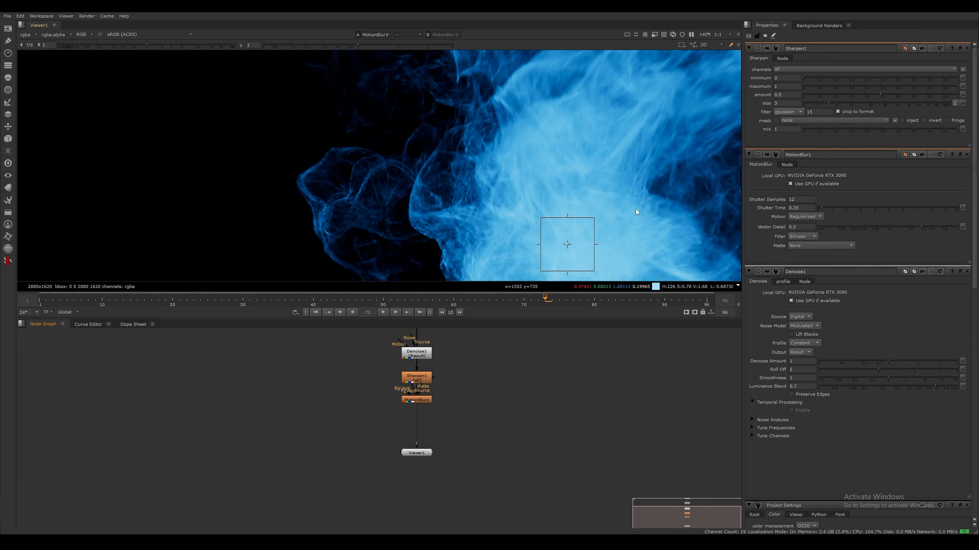
pyautogui.moveTo(636, 209); pyautogui.dragTo(443, 182, button='middle')
pyautogui.scroll(-1, 429, 177)
pyautogui.moveTo(491, 214); pyautogui.dragTo(517, 148, button='middle')
pyautogui.moveTo(522, 196); pyautogui.dragTo(519, 156, button='middle')
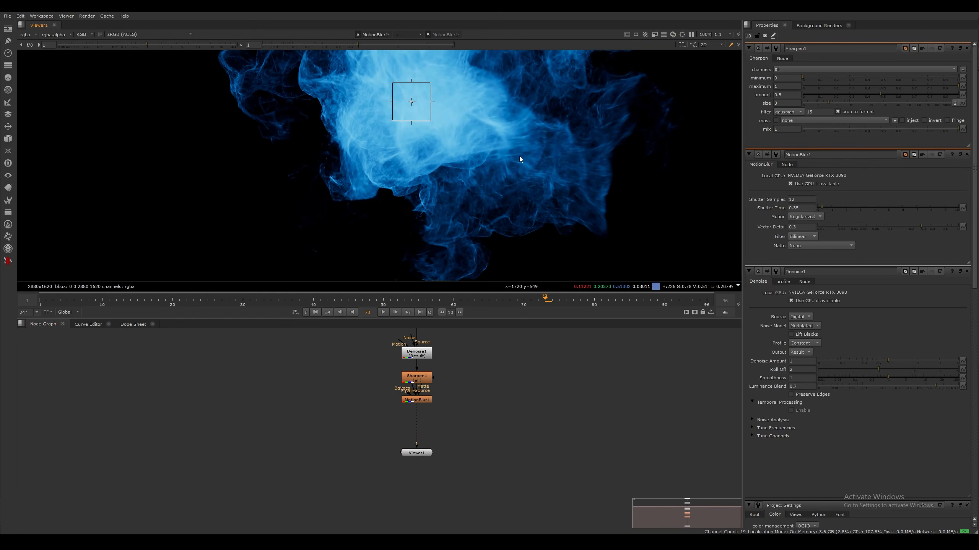
pyautogui.scroll(-5, 471, 205)
pyautogui.scroll(1, 471, 204)
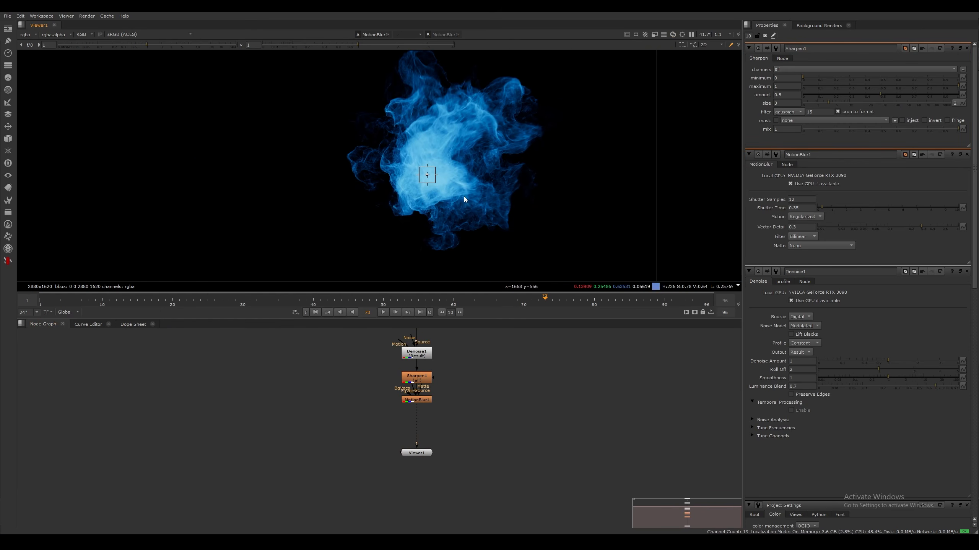
# Add a ColorCorrect node between MotionBlur1 and the viewer
pyautogui.moveTo(426, 399); pyautogui.dragTo(420, 430, button='middle')
pyautogui.moveTo(347, 372); pyautogui.dragTo(466, 457)
pyautogui.moveTo(463, 413); pyautogui.dragTo(517, 377, button='middle')
pyautogui.click(465, 425)
pyautogui.click(430, 394)
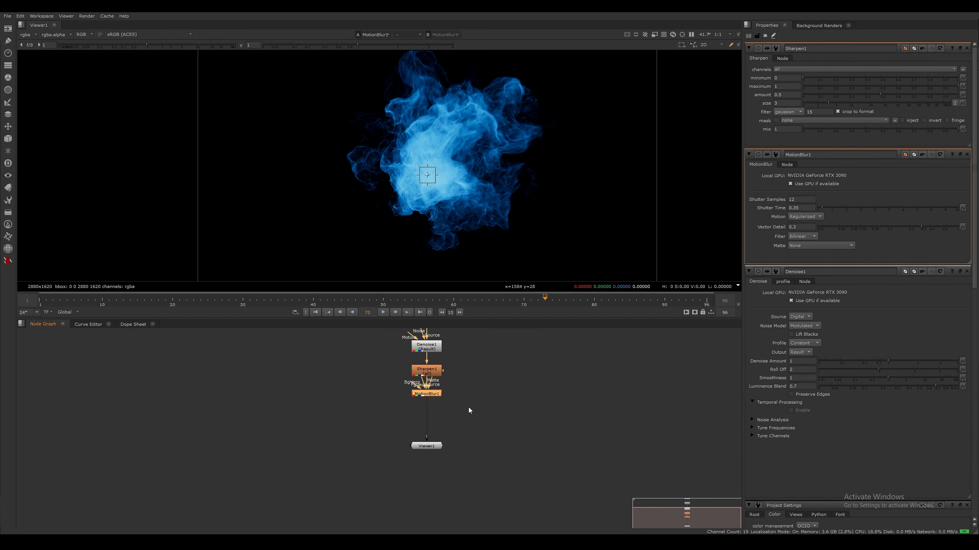
pyautogui.click(468, 408)
pyautogui.moveTo(468, 408); pyautogui.dragTo(470, 360, button='middle')
pyautogui.click(470, 359)
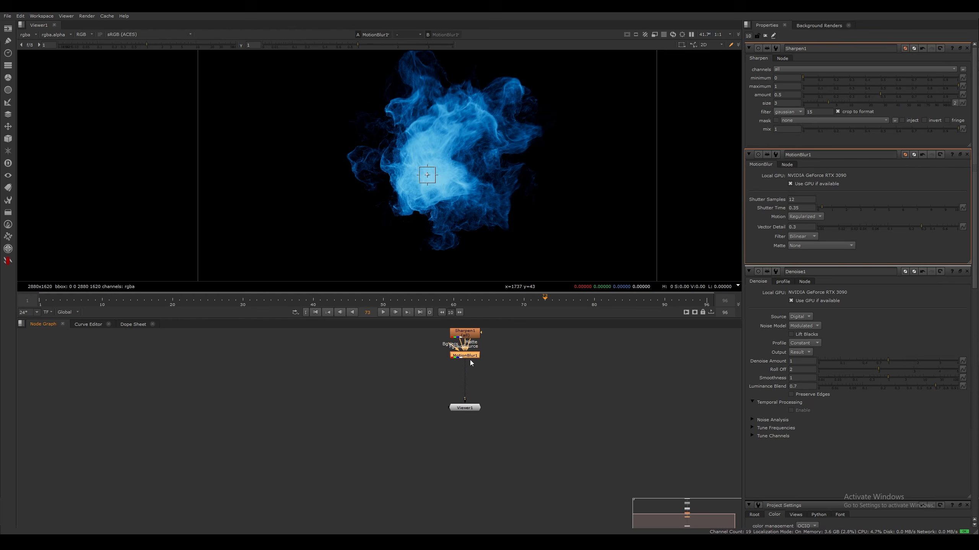
pyautogui.press('c')
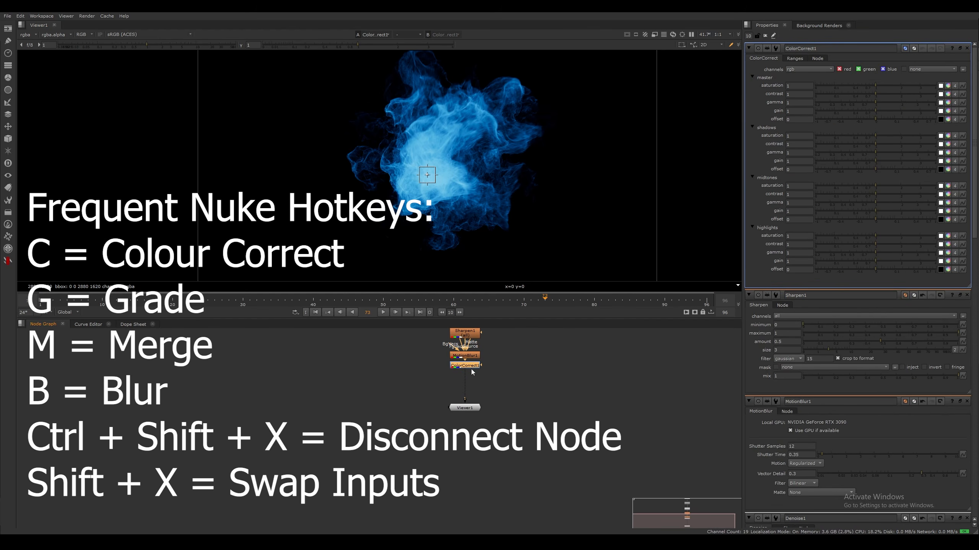
# Set ColorCorrect1's master saturation to 0.74 and master contrast to 1.12, and check the cloud's core up close
pyautogui.moveTo(874, 85); pyautogui.dragTo(865, 85)
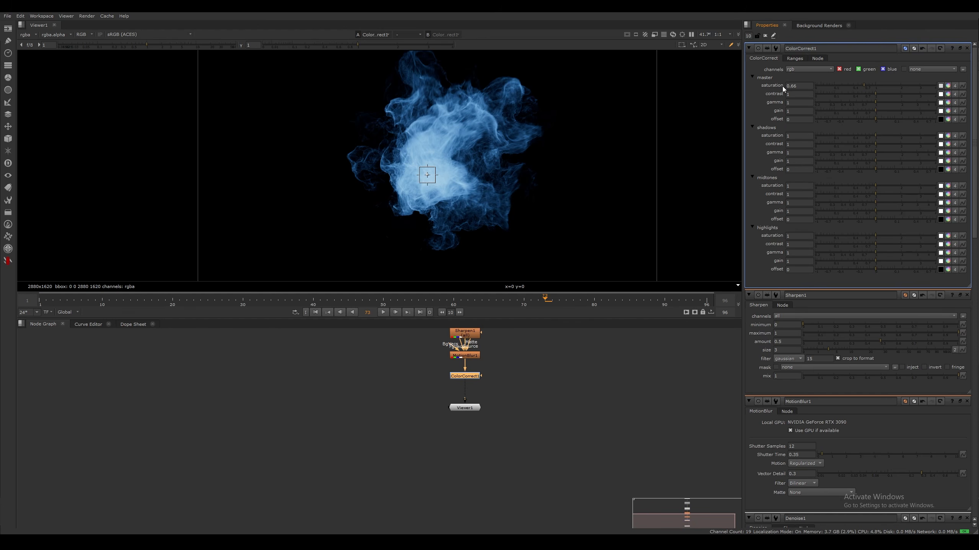
pyautogui.click(867, 87)
pyautogui.moveTo(876, 93); pyautogui.dragTo(880, 92)
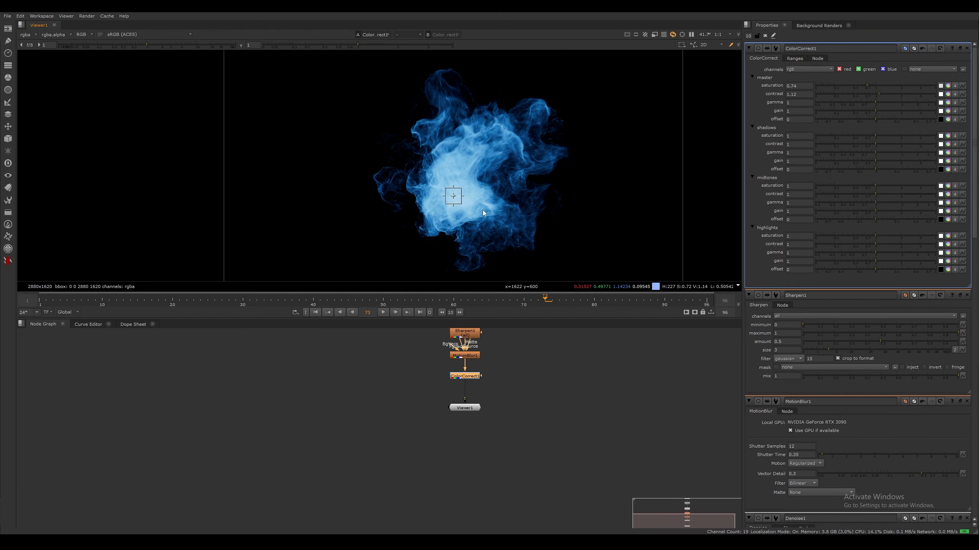
pyautogui.scroll(4, 484, 216)
pyautogui.scroll(3, 486, 167)
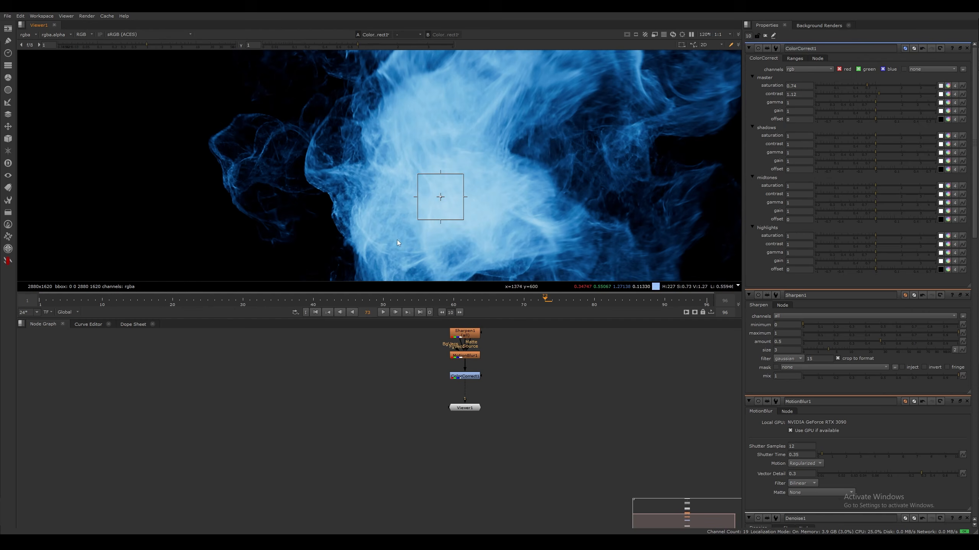
# Add a Keyer node beside ColorCorrect1, fed from its output, and show the Keyer in the viewer
pyautogui.moveTo(586, 377); pyautogui.dragTo(571, 371, button='middle')
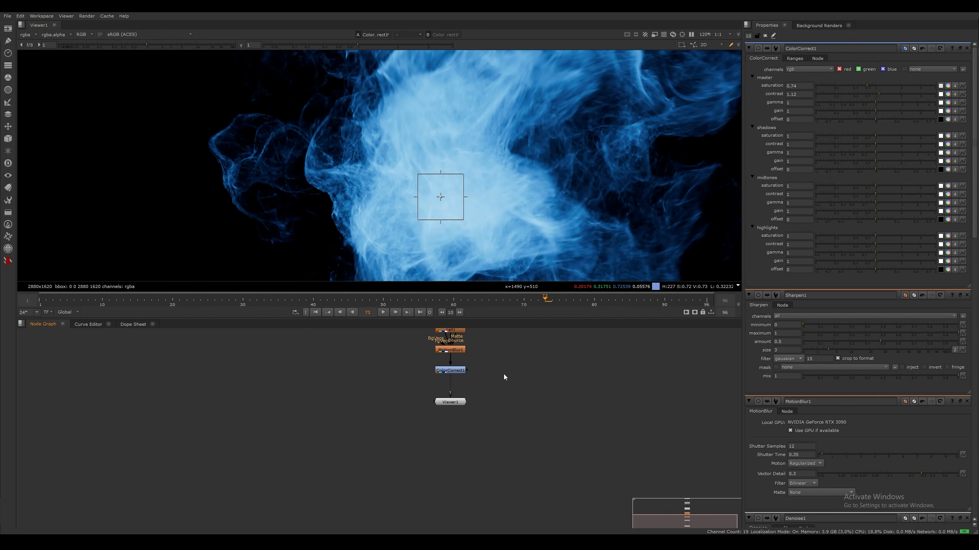
pyautogui.press('Tab')
pyautogui.write('keyer')
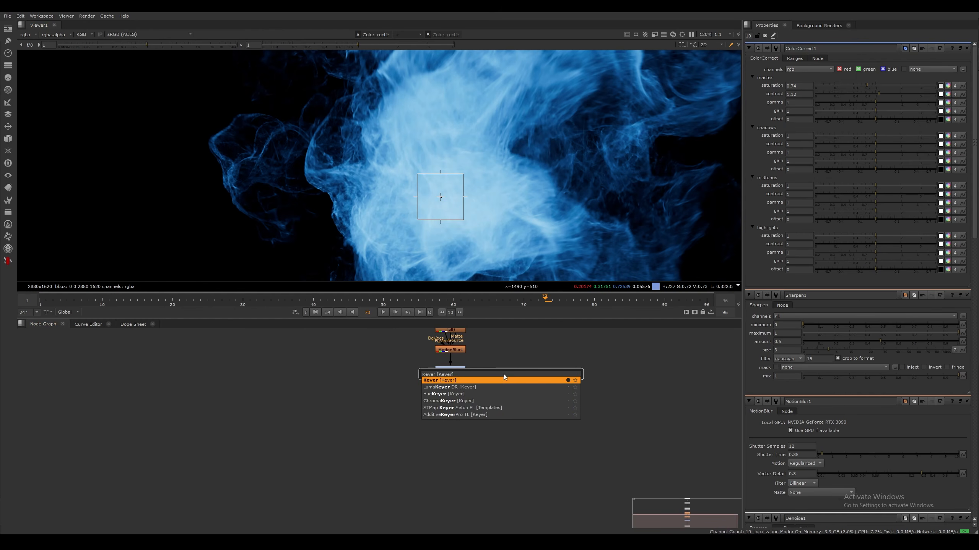
pyautogui.press('Return')
pyautogui.moveTo(571, 371); pyautogui.dragTo(532, 374)
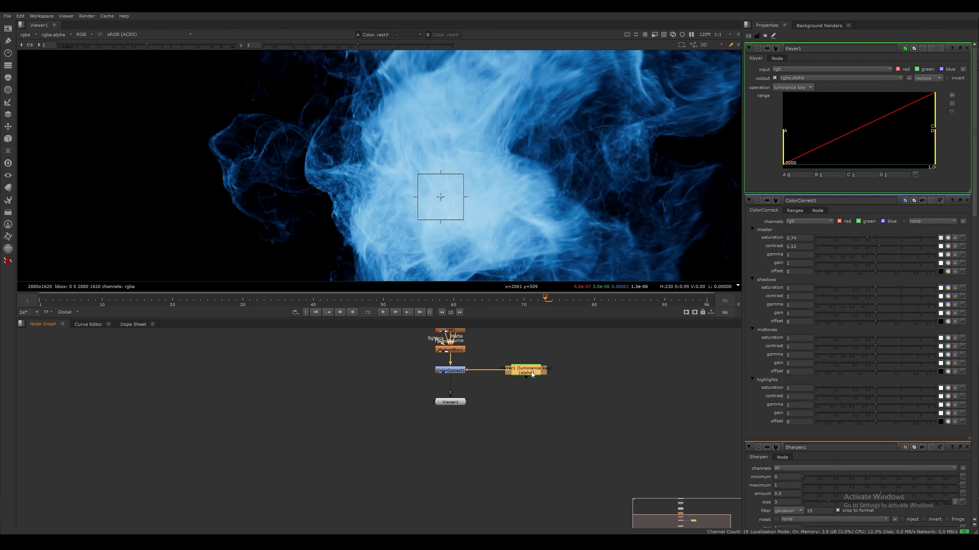
pyautogui.press('1')
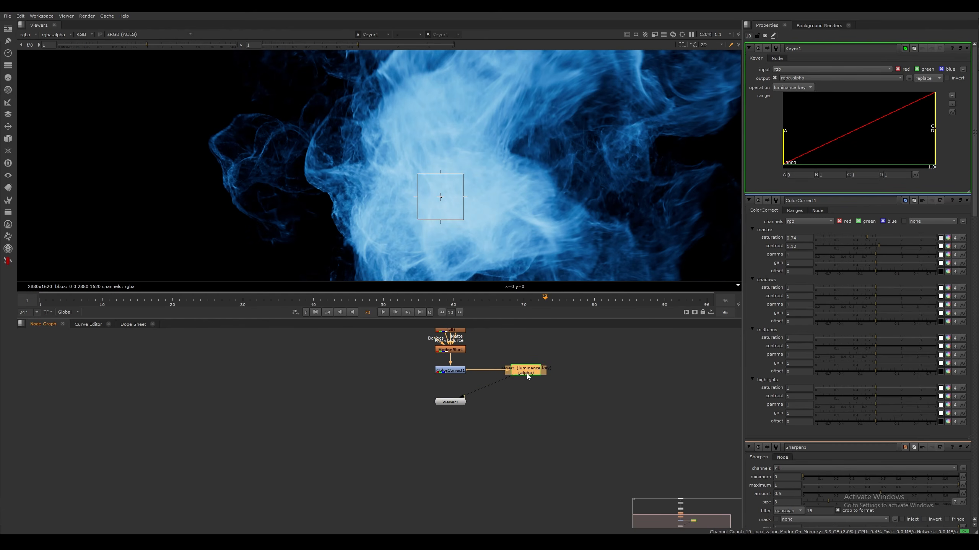
# Display the alpha channel and raise the Keyer's luminance range A to about 0.6 to isolate the bright core
pyautogui.moveTo(507, 169); pyautogui.dragTo(410, 162, button='middle')
pyautogui.press('a')
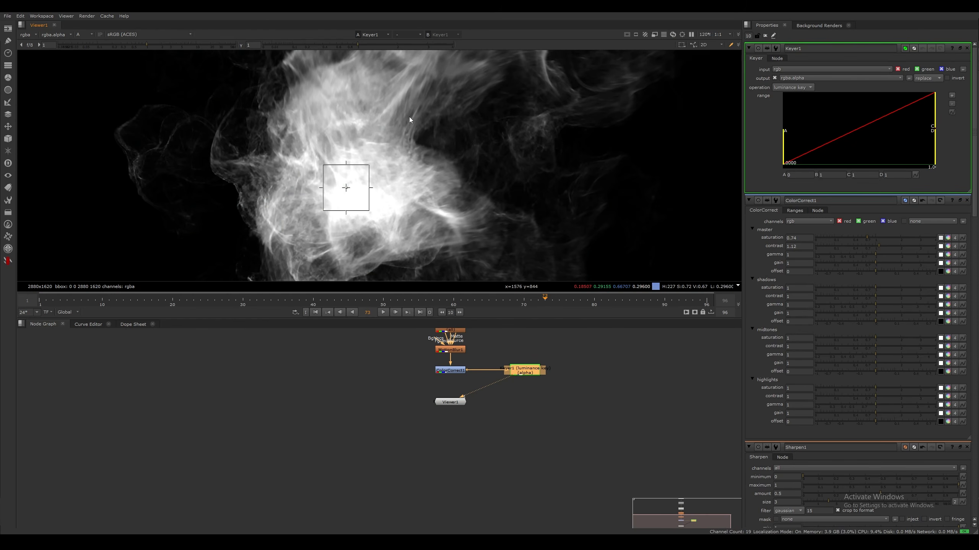
pyautogui.moveTo(409, 116); pyautogui.dragTo(435, 144, button='middle')
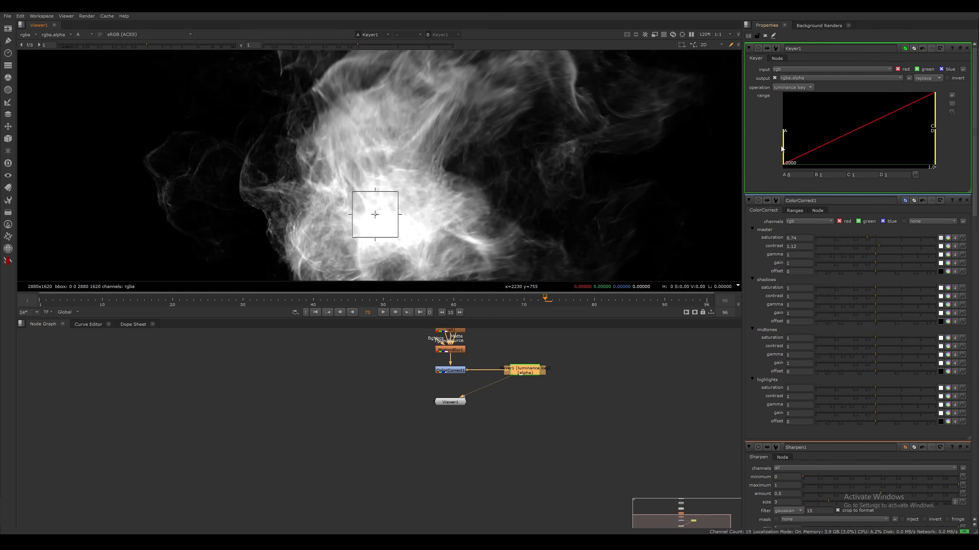
pyautogui.moveTo(784, 147); pyautogui.dragTo(936, 125)
pyautogui.click(486, 388)
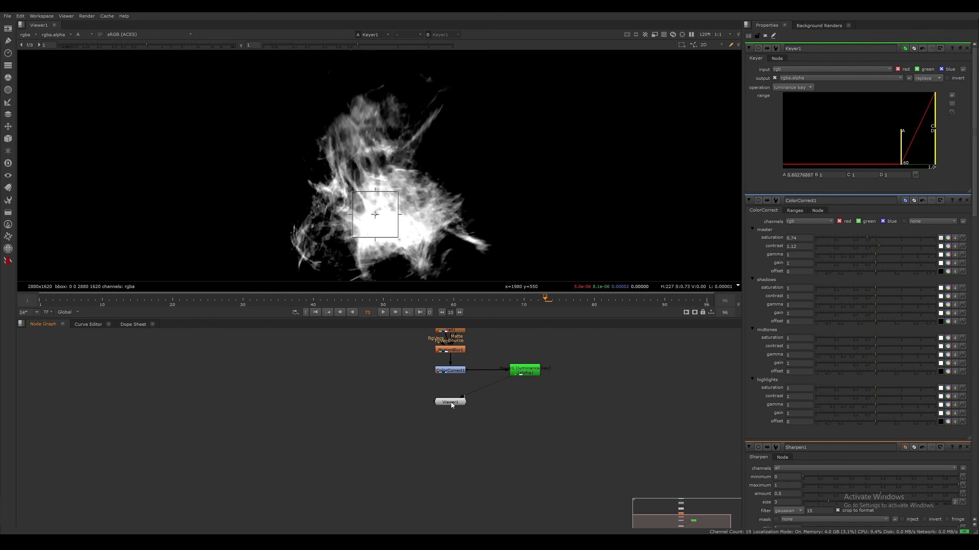
# Move the viewer node lower and add a second ColorCorrect node below ColorCorrect1, connected to its output
pyautogui.moveTo(452, 402); pyautogui.dragTo(453, 451)
pyautogui.click(494, 397)
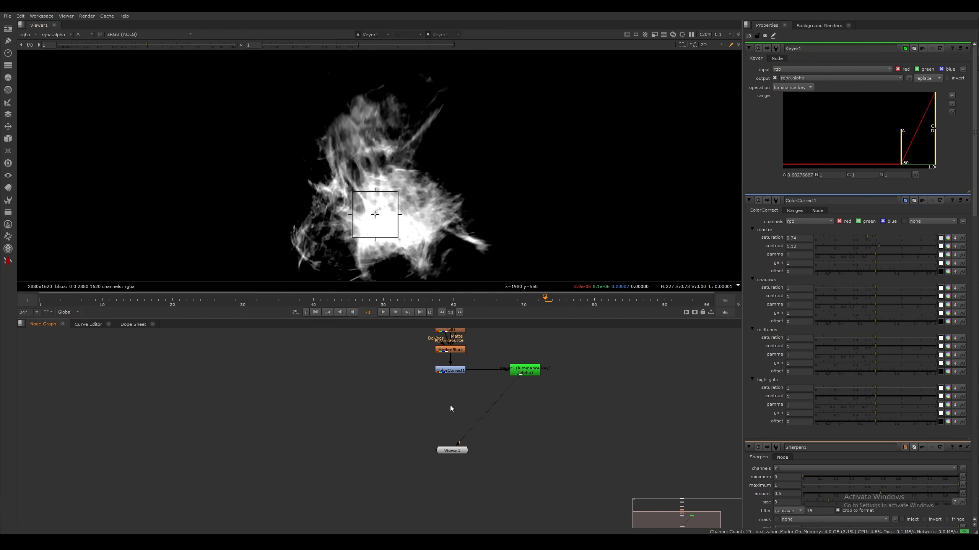
pyautogui.press('c')
pyautogui.moveTo(444, 399); pyautogui.dragTo(449, 370)
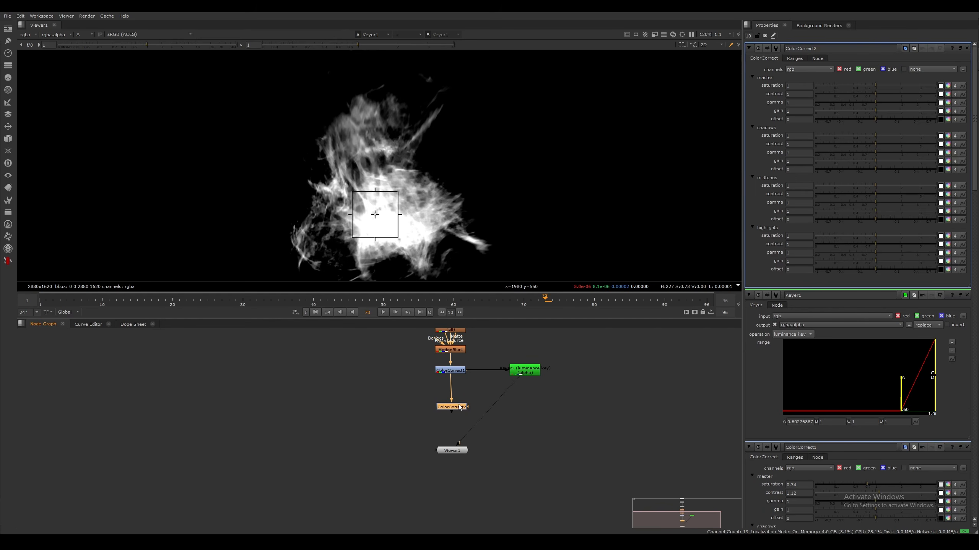
# Connect ColorCorrect2's mask input to the Keyer and show ColorCorrect2 in the viewer in full colour
pyautogui.moveTo(467, 406); pyautogui.dragTo(525, 407)
pyautogui.click(459, 407)
pyautogui.press('1')
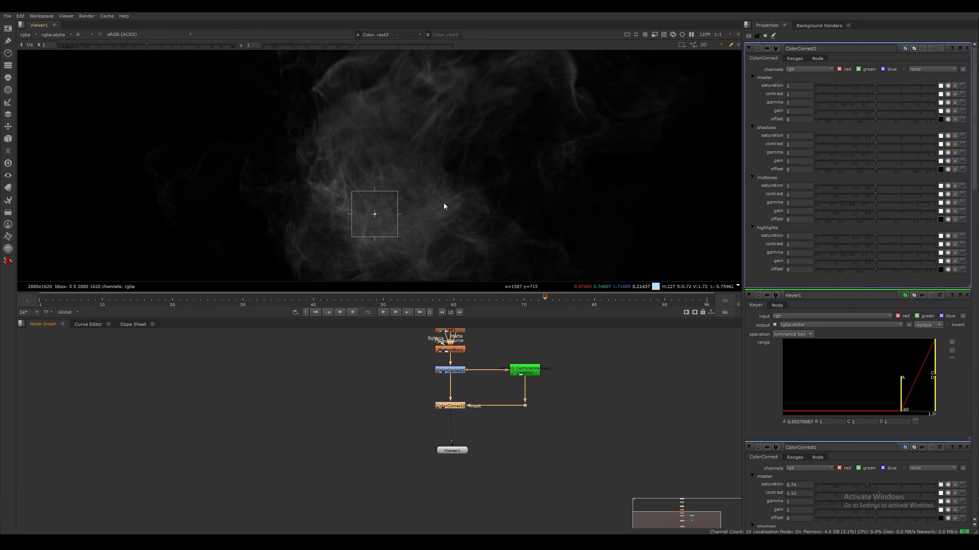
pyautogui.press('a')
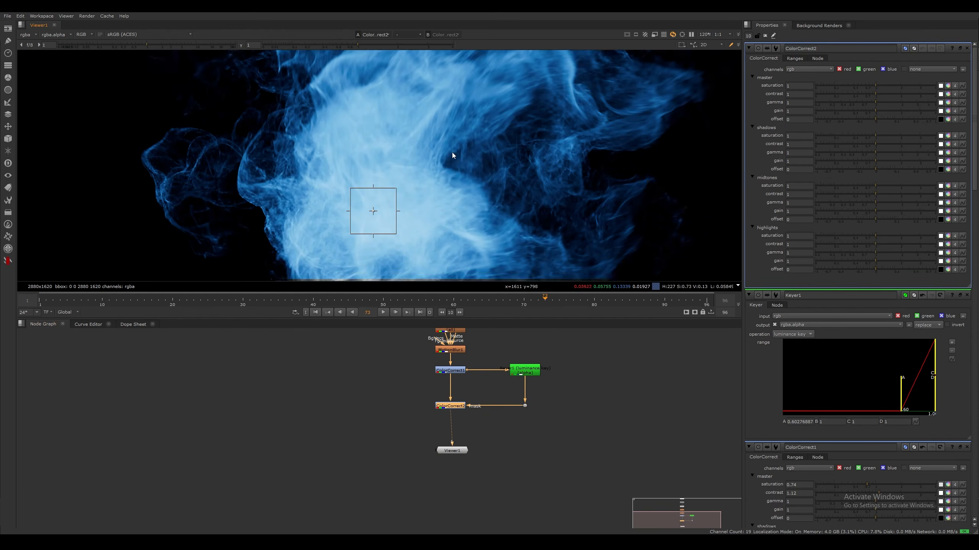
# Set ColorCorrect2's master saturation to 0.78 and master gain to 1.08 for the keyed bright core
pyautogui.scroll(-2, 462, 163)
pyautogui.moveTo(448, 153); pyautogui.dragTo(458, 192, button='middle')
pyautogui.scroll(4, 457, 193)
pyautogui.moveTo(482, 138)
pyautogui.mouseDown(button='middle')
pyautogui.moveTo(543, 133)
pyautogui.moveTo(471, 135)
pyautogui.mouseUp(button='middle')
pyautogui.scroll(-3, 472, 135)
pyautogui.moveTo(875, 86); pyautogui.dragTo(870, 86)
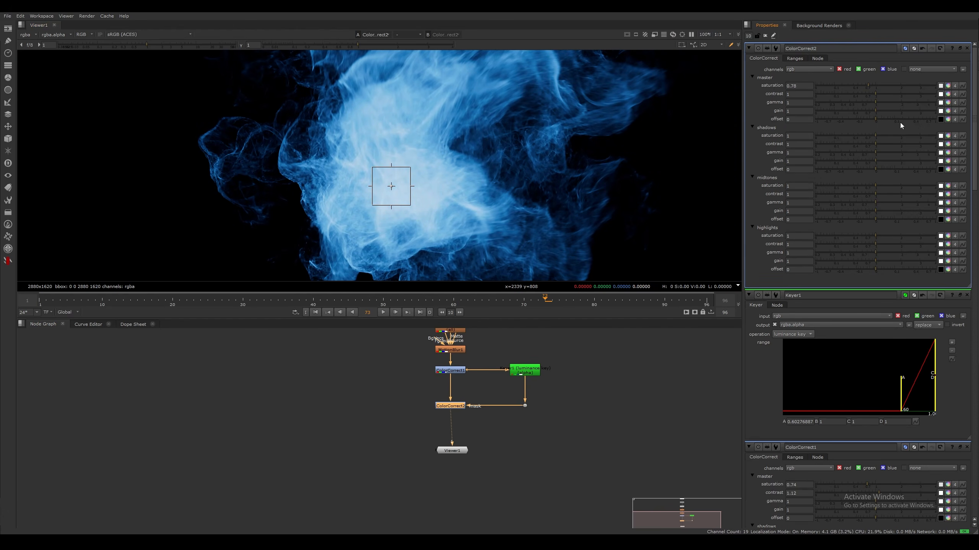
pyautogui.moveTo(874, 111); pyautogui.dragTo(878, 111)
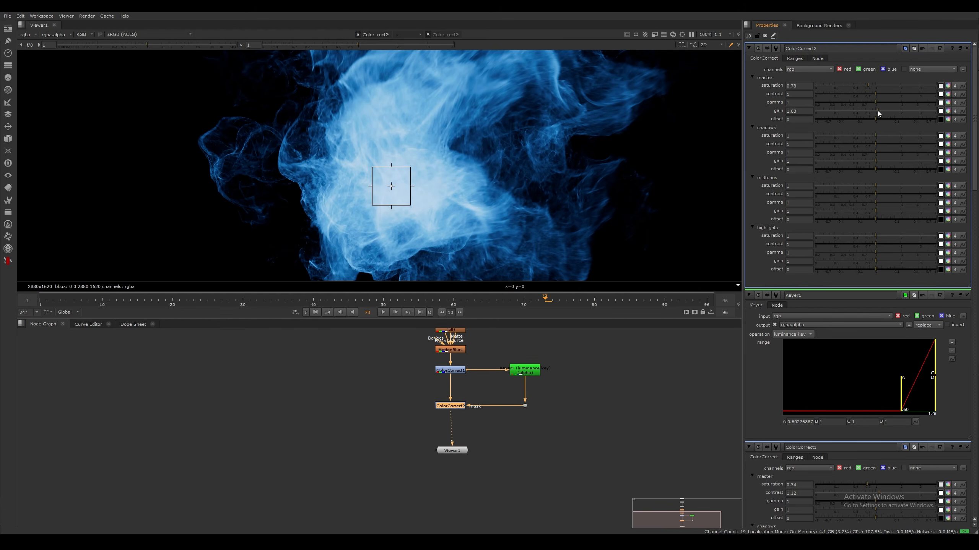
pyautogui.scroll(-2, 480, 194)
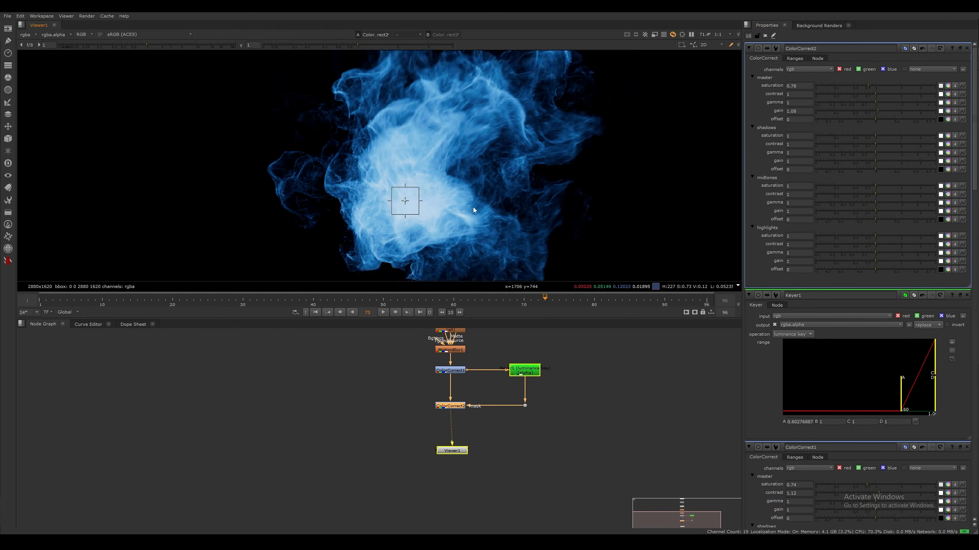
# Play forward a few frames and compare Read1's original particles with ColorCorrect2's graded result in the viewer
pyautogui.scroll(-3, 478, 211)
pyautogui.moveTo(500, 218); pyautogui.dragTo(459, 195, button='middle')
pyautogui.click(385, 312)
pyautogui.click(386, 313)
pyautogui.moveTo(409, 360); pyautogui.dragTo(404, 442, button='middle')
pyautogui.press('1')
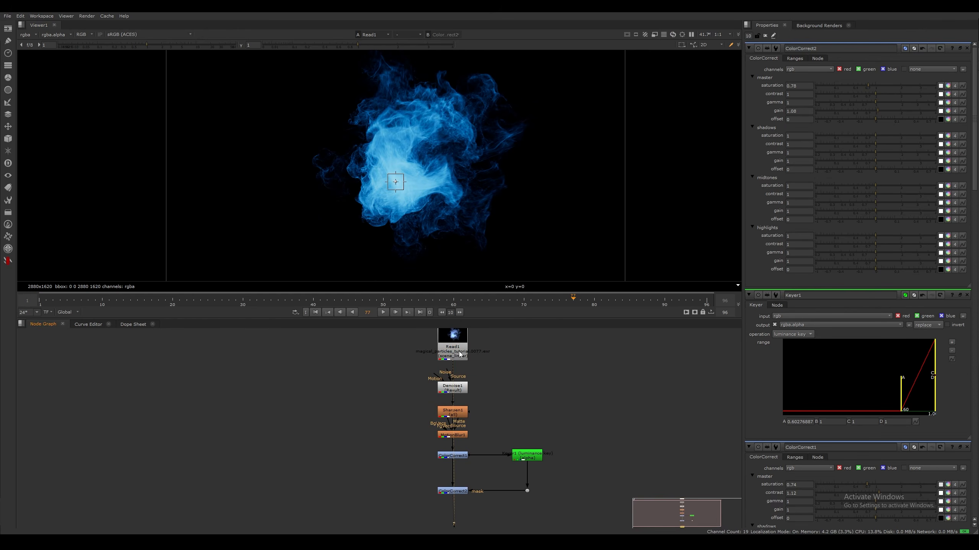
pyautogui.moveTo(518, 478); pyautogui.dragTo(479, 394, button='middle')
pyautogui.click(419, 407)
pyautogui.press('1')
pyautogui.click(328, 415)
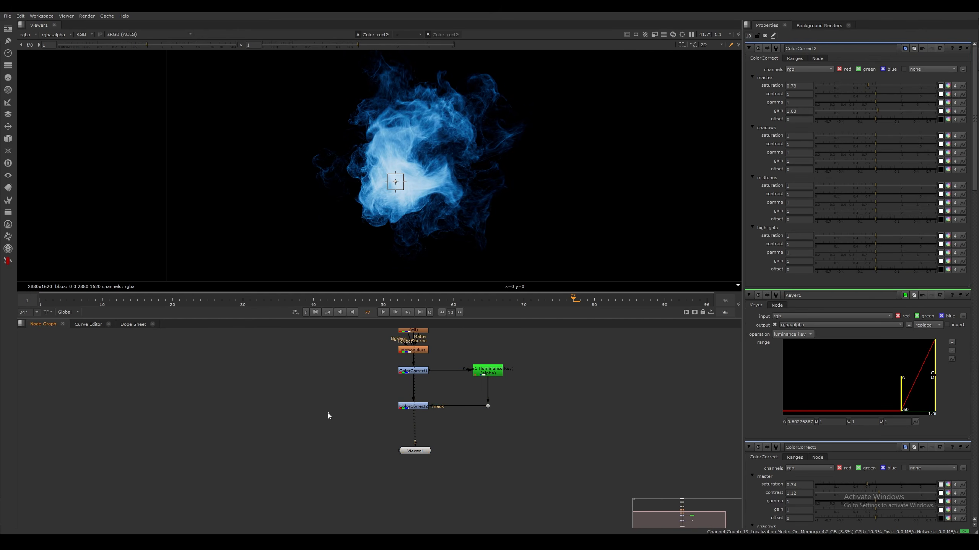
pyautogui.scroll(2, 443, 151)
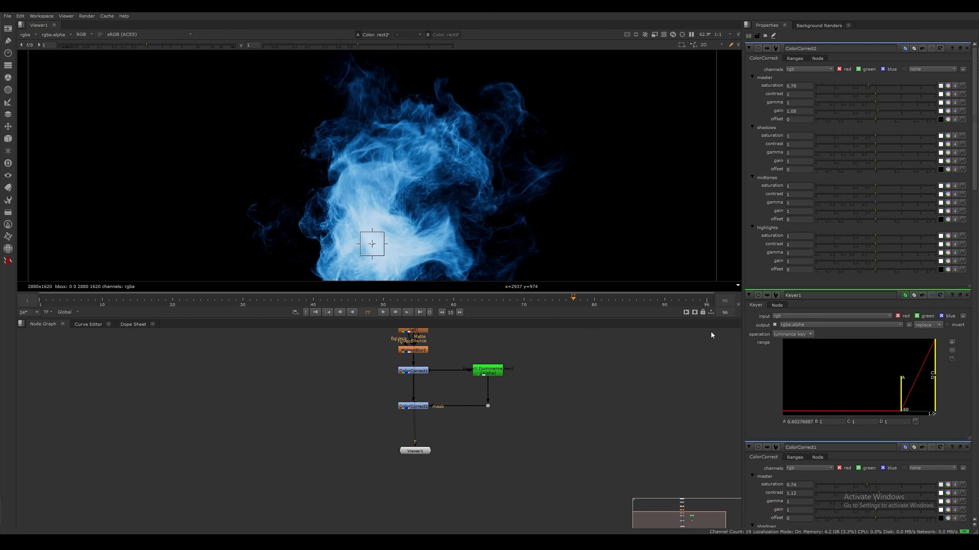
pyautogui.scroll(-3, 477, 178)
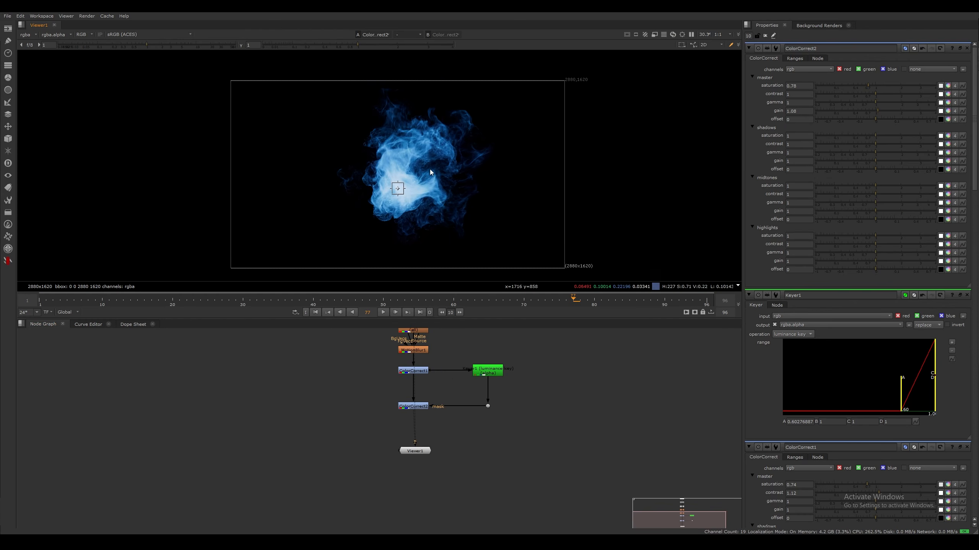
# Move the viewer node farther below ColorCorrect2, disconnect it, and reconnect ColorCorrect2 to the viewer
pyautogui.moveTo(559, 448); pyautogui.dragTo(586, 408, button='middle')
pyautogui.moveTo(450, 413); pyautogui.dragTo(445, 449)
pyautogui.hotkey('ctrl', 'd')
pyautogui.hotkey('ctrl', 'd')
pyautogui.hotkey('ctrl', 'd')
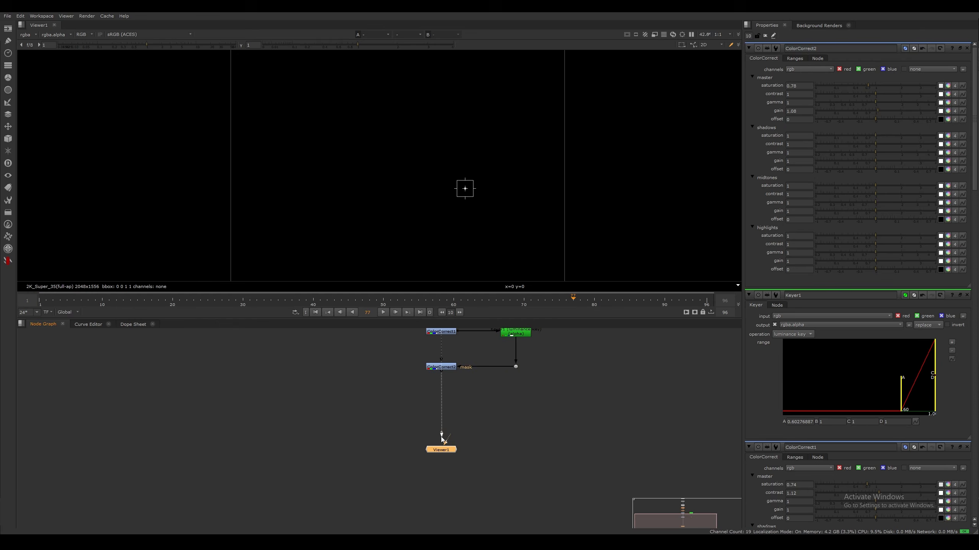
pyautogui.click(445, 369)
pyautogui.press('1')
pyautogui.click(506, 405)
pyautogui.moveTo(555, 423); pyautogui.dragTo(477, 430, button='middle')
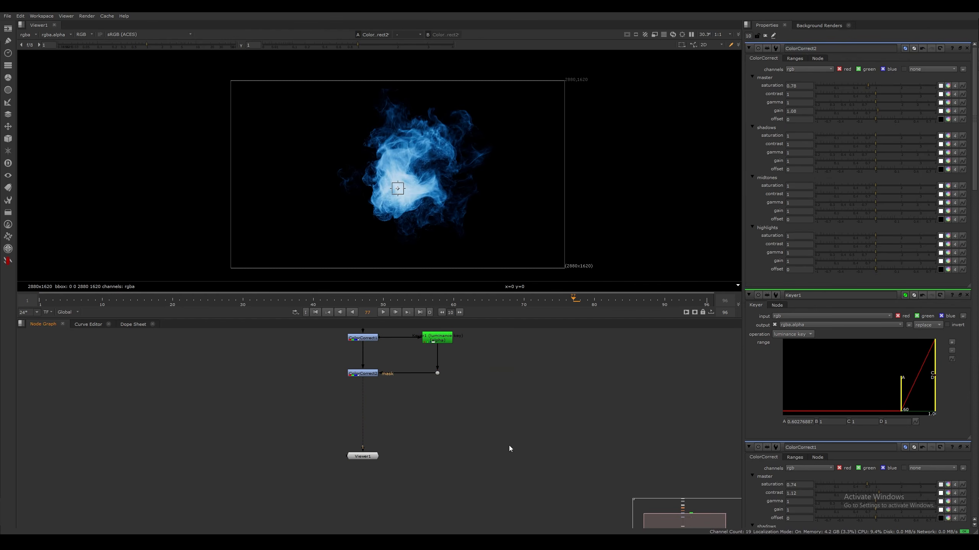
# Read in the Env_ROP.####.exr sequence from the Magical Particles folder, place it beside the viewer node and show it on the second viewer input
pyautogui.press('r')
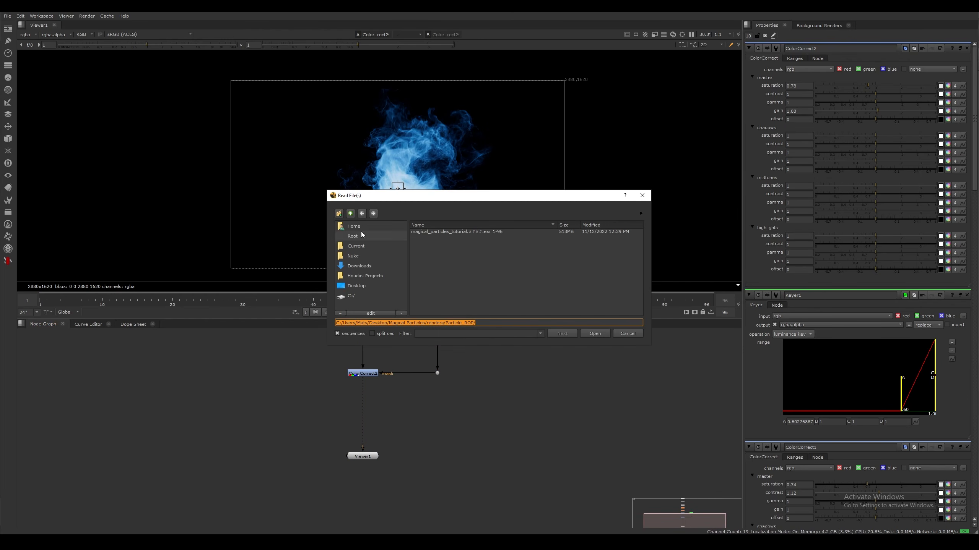
pyautogui.click(349, 214)
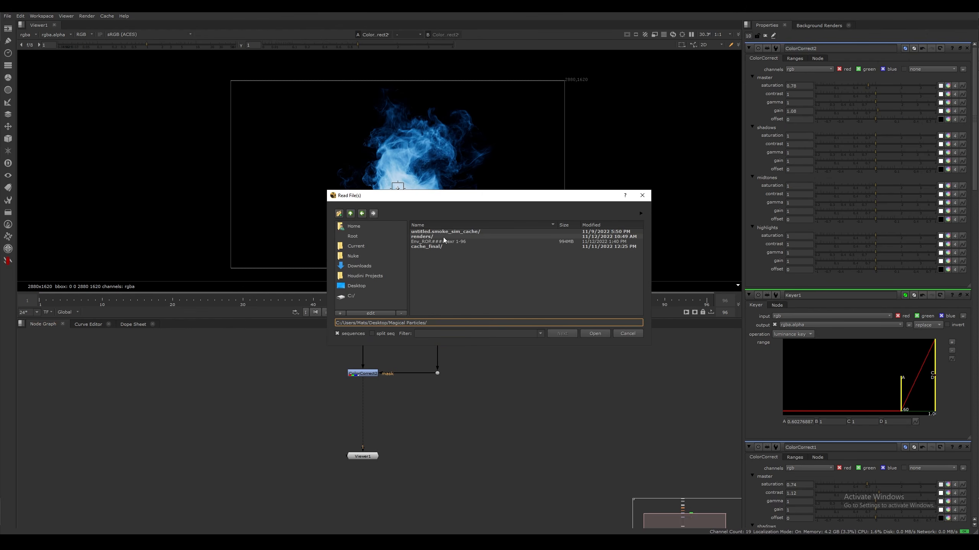
pyautogui.click(482, 241)
pyautogui.click(594, 333)
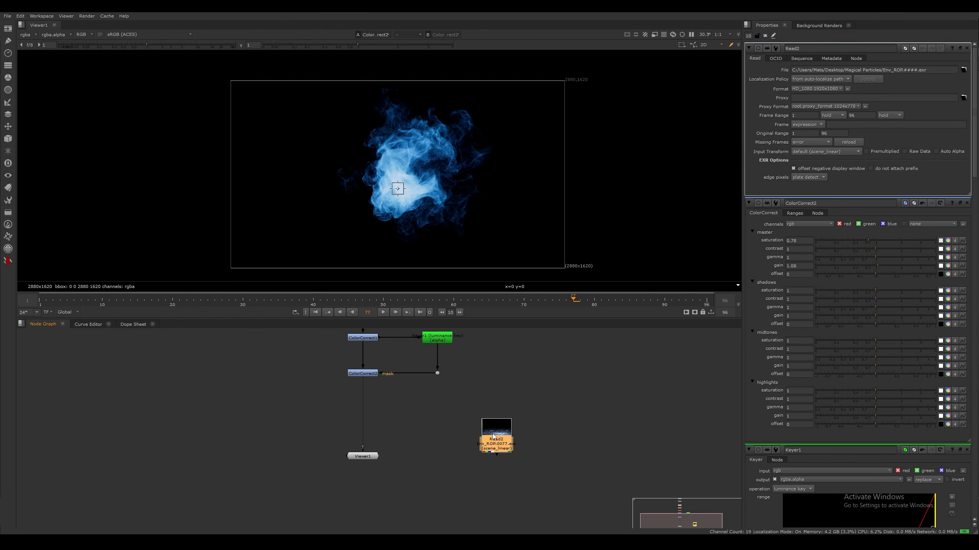
pyautogui.moveTo(498, 439); pyautogui.dragTo(534, 457)
pyautogui.press('2')
pyautogui.scroll(3, 412, 236)
# Add a Merge node between ColorCorrect2 and the viewer, connect Read2 to its A input and display the merged image
pyautogui.click(409, 424)
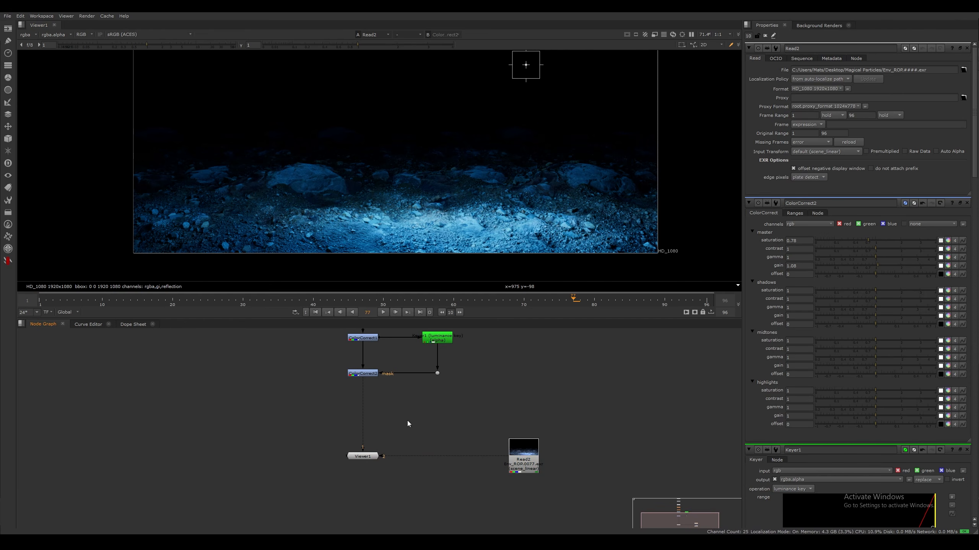
pyautogui.press('m')
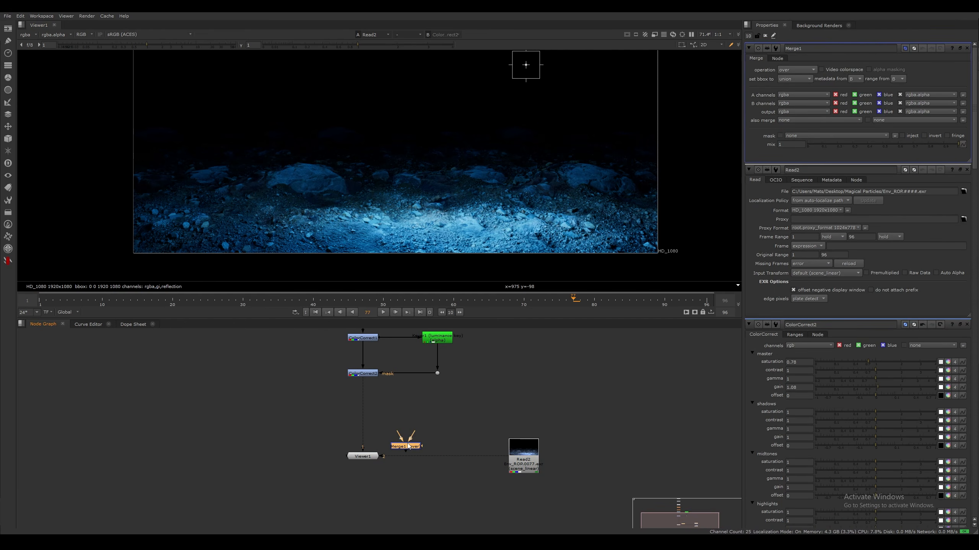
pyautogui.moveTo(405, 444); pyautogui.dragTo(531, 427)
pyautogui.click(358, 417)
pyautogui.click(358, 425)
pyautogui.click(365, 456)
pyautogui.press('1')
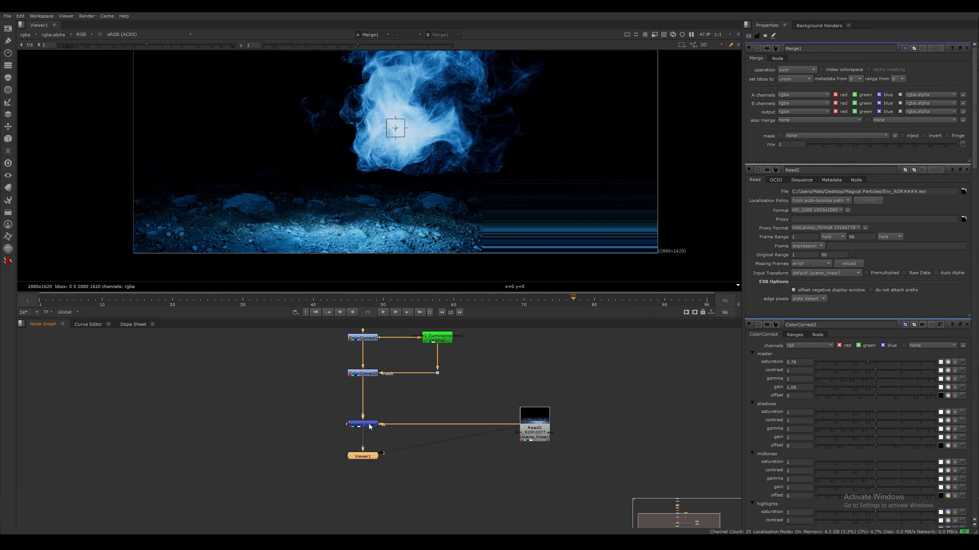
# Swap Merge1's A and B inputs to composite the particles over the environment render
pyautogui.click(402, 409)
pyautogui.moveTo(402, 408); pyautogui.dragTo(417, 402, button='middle')
pyautogui.click(379, 418)
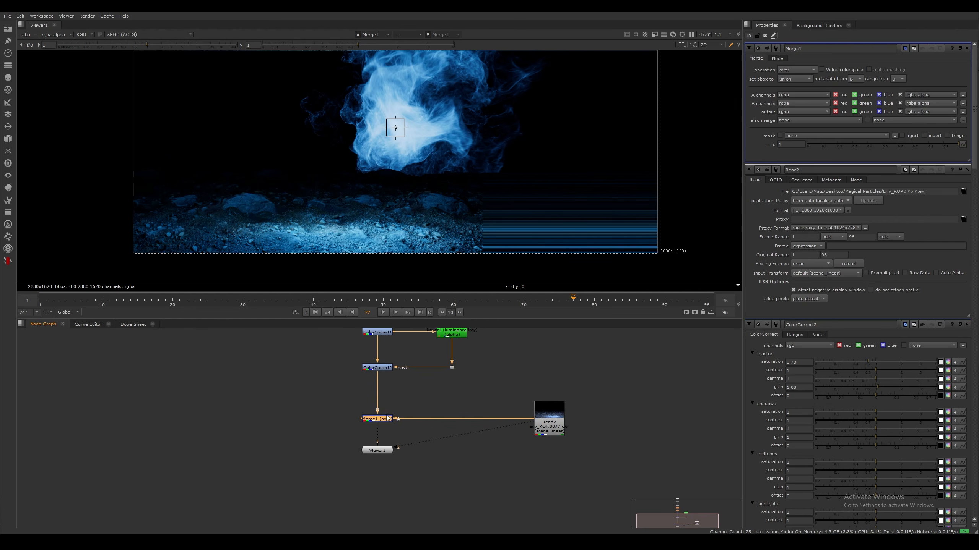
pyautogui.hotkey('shift', 'x')
pyautogui.moveTo(505, 165); pyautogui.dragTo(426, 209, button='middle')
pyautogui.scroll(-5, 374, 162)
pyautogui.scroll(-1, 424, 208)
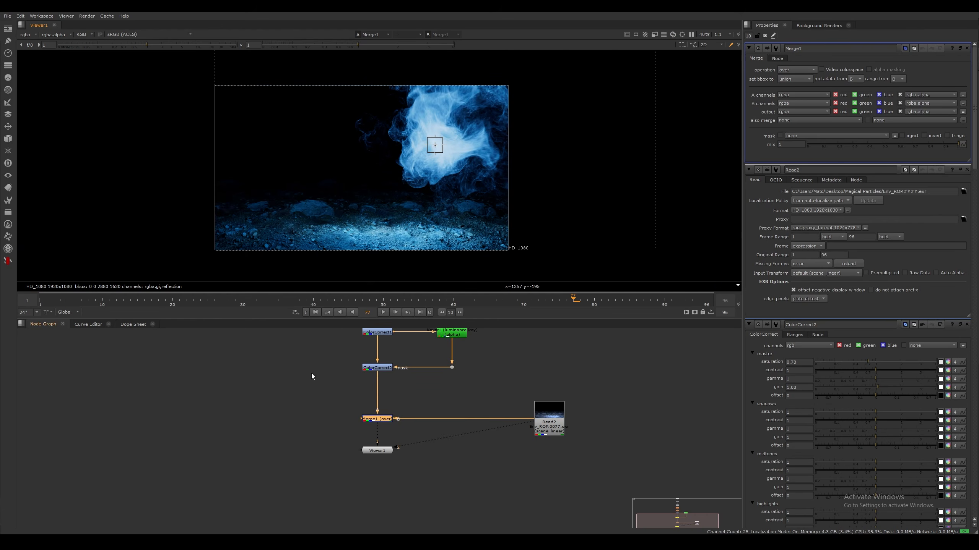
# Open the Read2 and Read1 properties and compare the formats of the environment and particle sequences
pyautogui.moveTo(429, 373); pyautogui.dragTo(437, 420, button='middle')
pyautogui.click(561, 467)
pyautogui.doubleClick(558, 468)
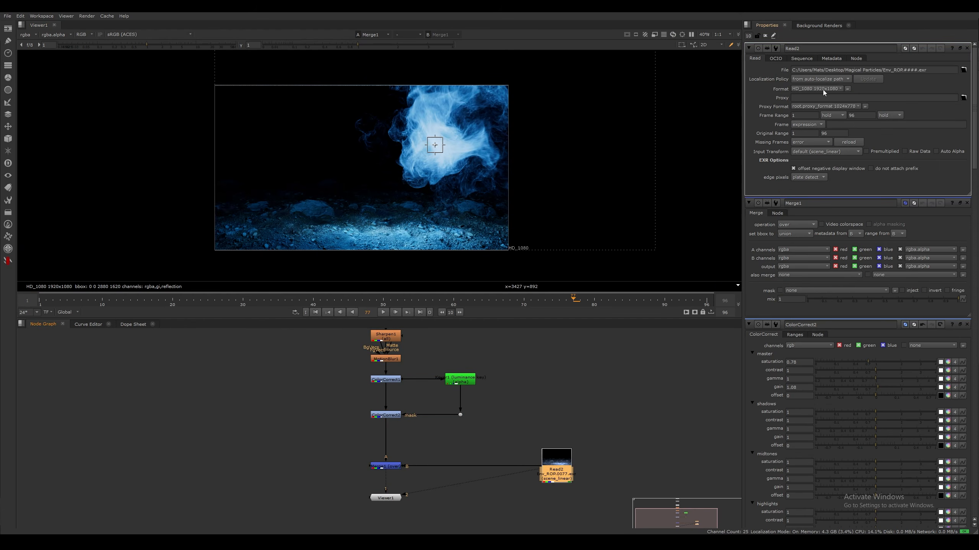
pyautogui.moveTo(466, 376); pyautogui.dragTo(467, 509, button='middle')
pyautogui.moveTo(458, 386); pyautogui.dragTo(449, 440, button='middle')
pyautogui.doubleClick(380, 446)
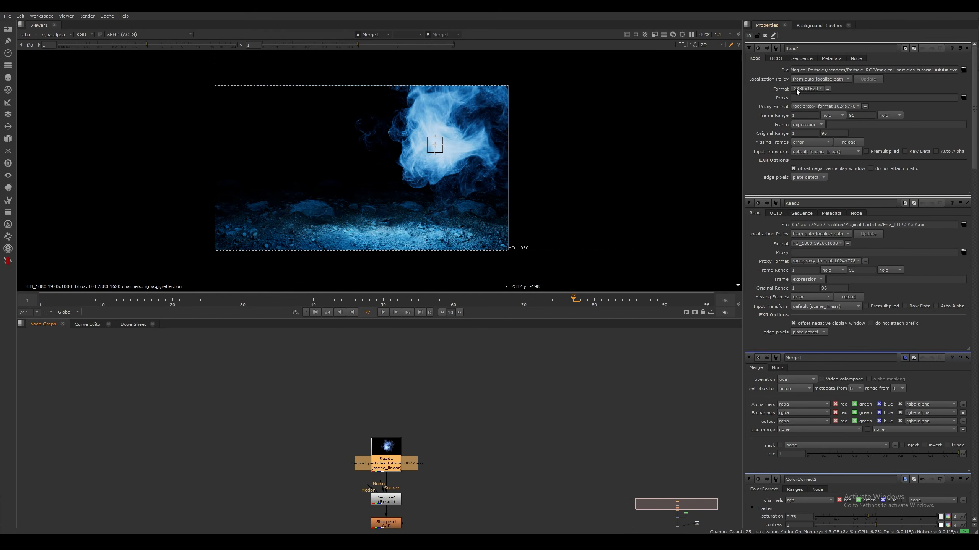
pyautogui.moveTo(436, 450); pyautogui.dragTo(471, 354, button='middle')
pyautogui.moveTo(429, 361); pyautogui.dragTo(436, 354)
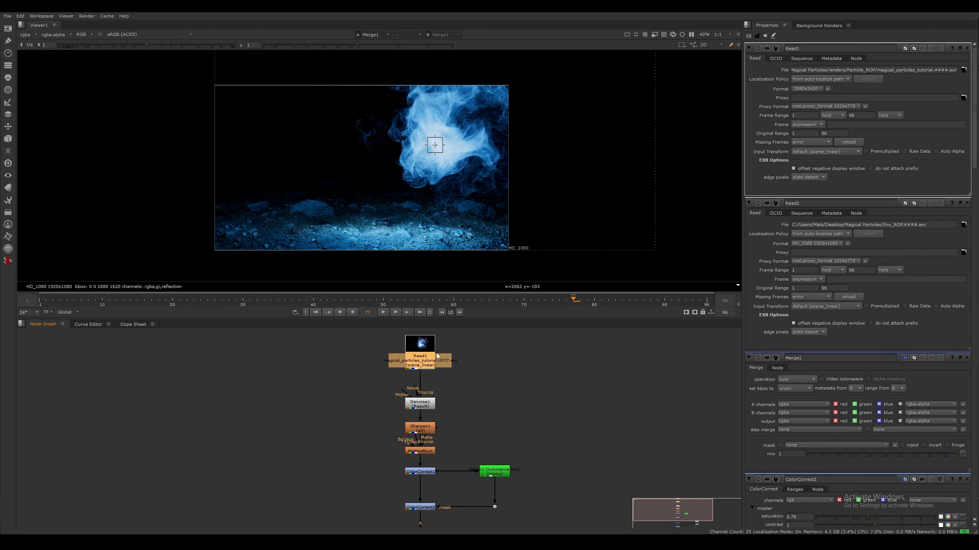
pyautogui.moveTo(436, 353); pyautogui.dragTo(441, 354, button='middle')
# Move the Read1 to MotionBlur1 nodes away from ColorCorrect1 to open a gap between MotionBlur1 and ColorCorrect1
pyautogui.click(468, 362)
pyautogui.moveTo(363, 339); pyautogui.dragTo(377, 345, button='middle')
pyautogui.moveTo(378, 338); pyautogui.dragTo(555, 462)
pyautogui.moveTo(436, 455); pyautogui.dragTo(436, 388)
pyautogui.click(517, 397)
pyautogui.moveTo(551, 410); pyautogui.dragTo(397, 386, button='middle')
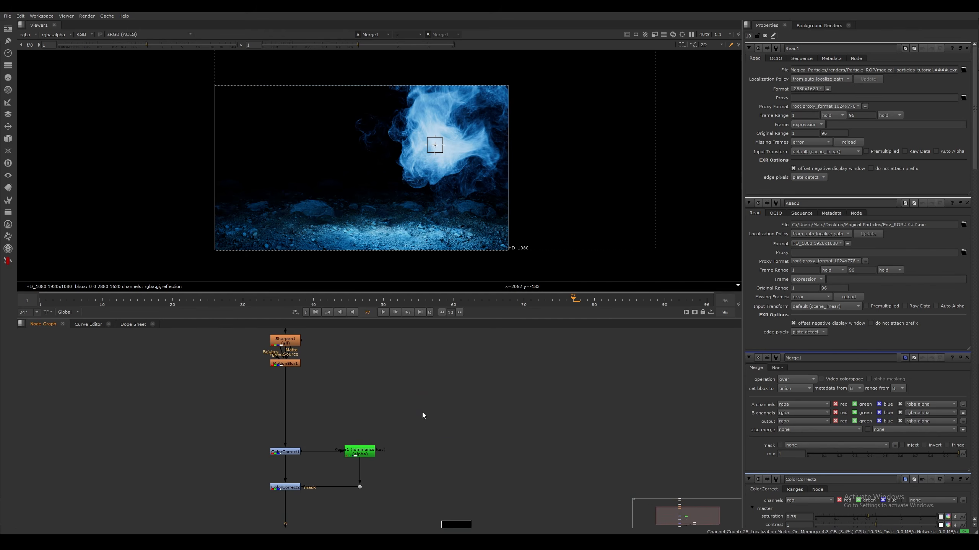
pyautogui.scroll(-1, 446, 379)
pyautogui.moveTo(427, 438); pyautogui.dragTo(440, 407, button='middle')
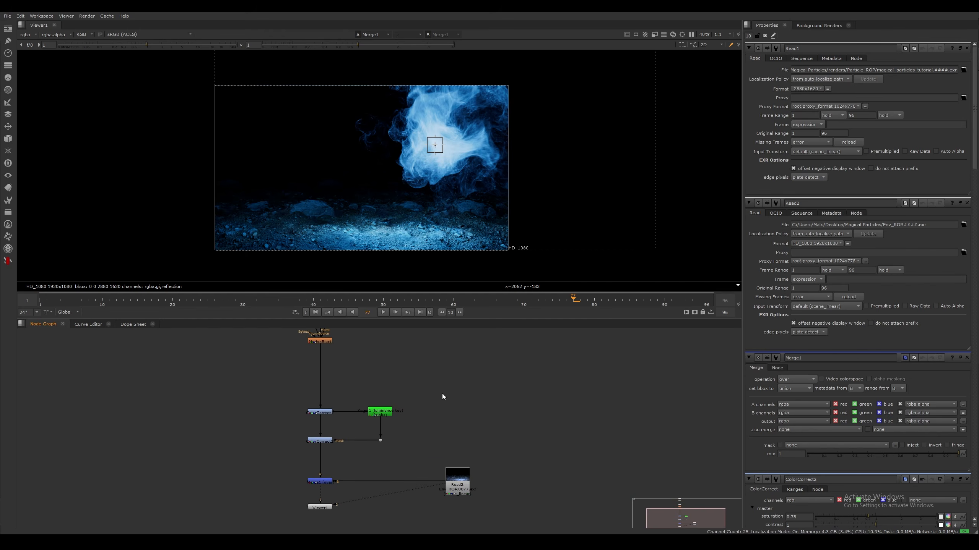
# Set the project's full size format to HD_1080 1920x1080 in the project settings
pyautogui.press('s')
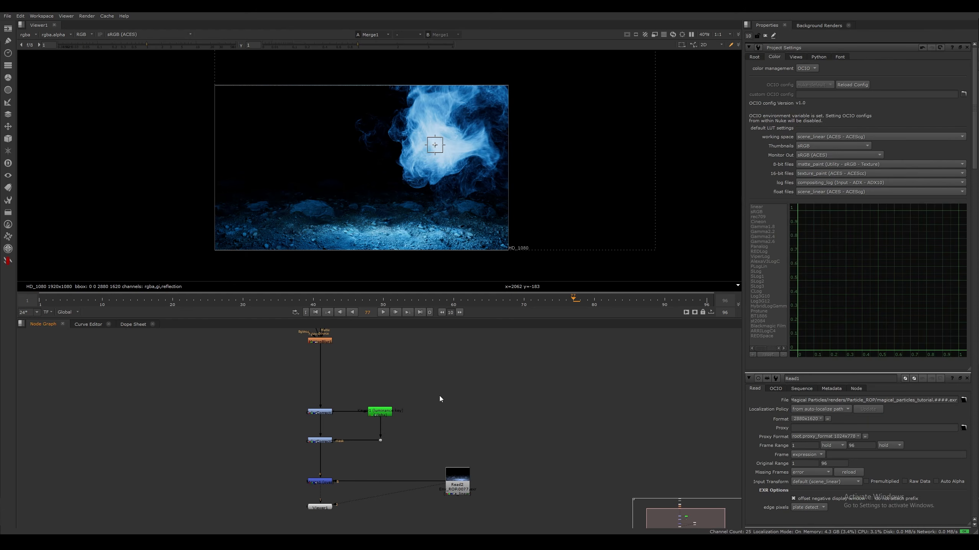
pyautogui.click(756, 58)
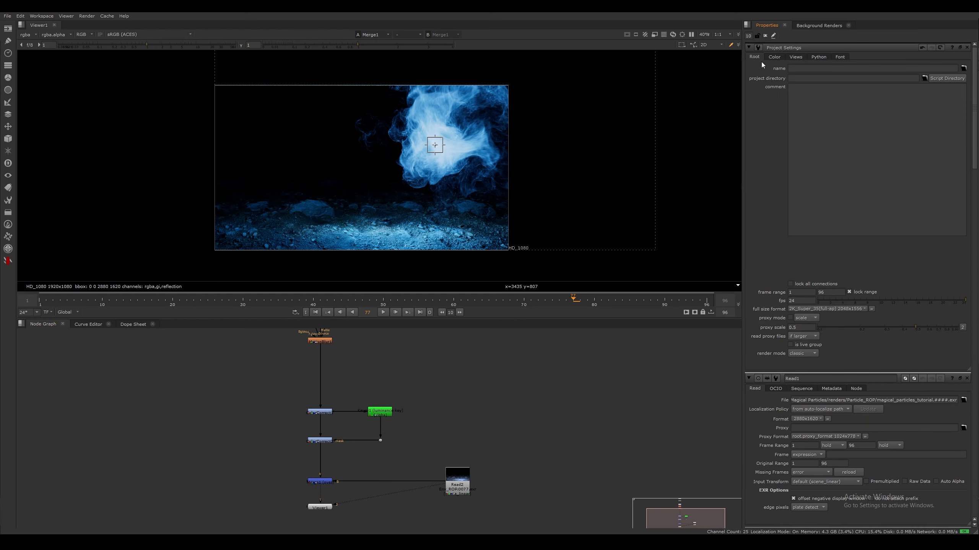
pyautogui.click(829, 310)
pyautogui.click(753, 306)
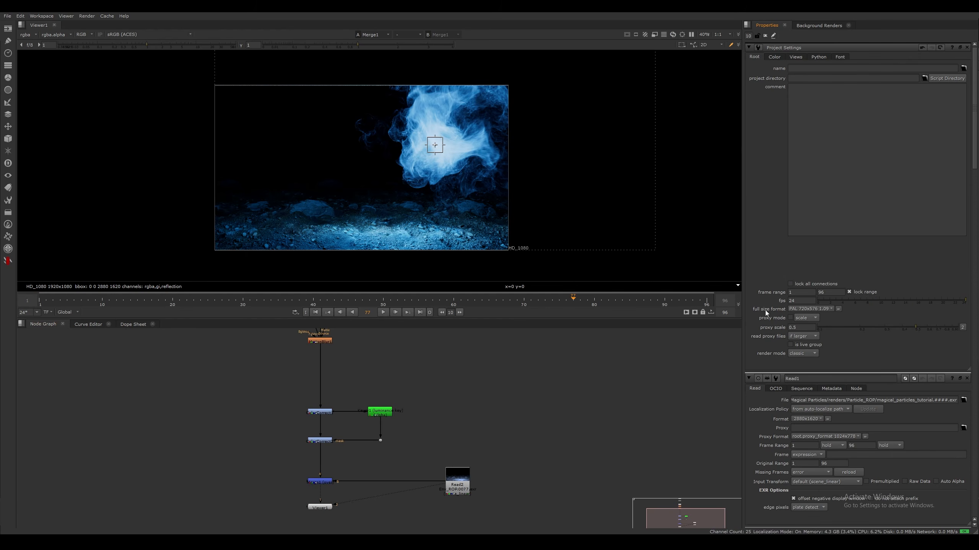
pyautogui.click(820, 309)
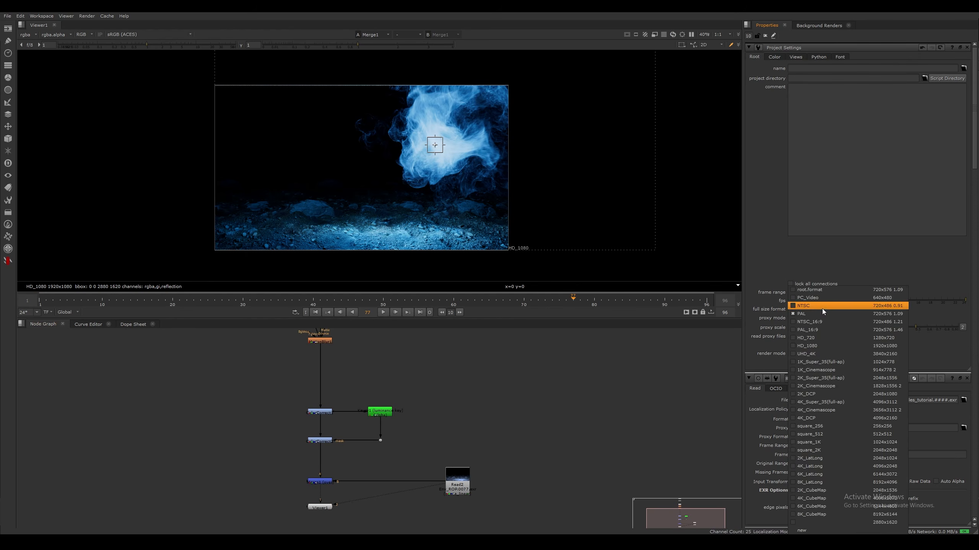
pyautogui.click(820, 346)
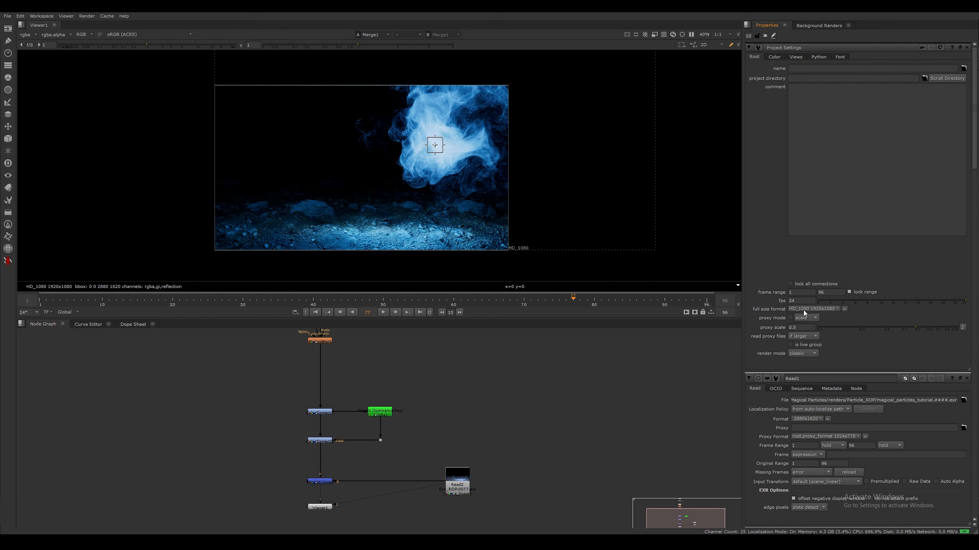
# Add a Reformat node below MotionBlur1, using the root format 1920x1080, and inspect the particles over the environment
pyautogui.moveTo(471, 425); pyautogui.dragTo(533, 453, button='middle')
pyautogui.moveTo(453, 359)
pyautogui.mouseDown(button='middle')
pyautogui.moveTo(463, 456)
pyautogui.moveTo(523, 414)
pyautogui.mouseUp(button='middle')
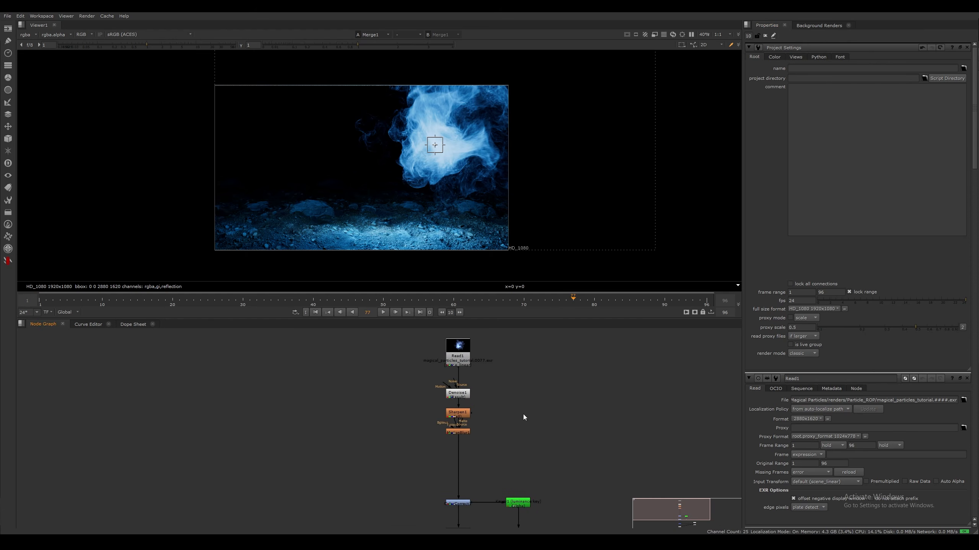
pyautogui.moveTo(481, 458); pyautogui.dragTo(480, 423, button='middle')
pyautogui.click(461, 399)
pyautogui.press('Tab')
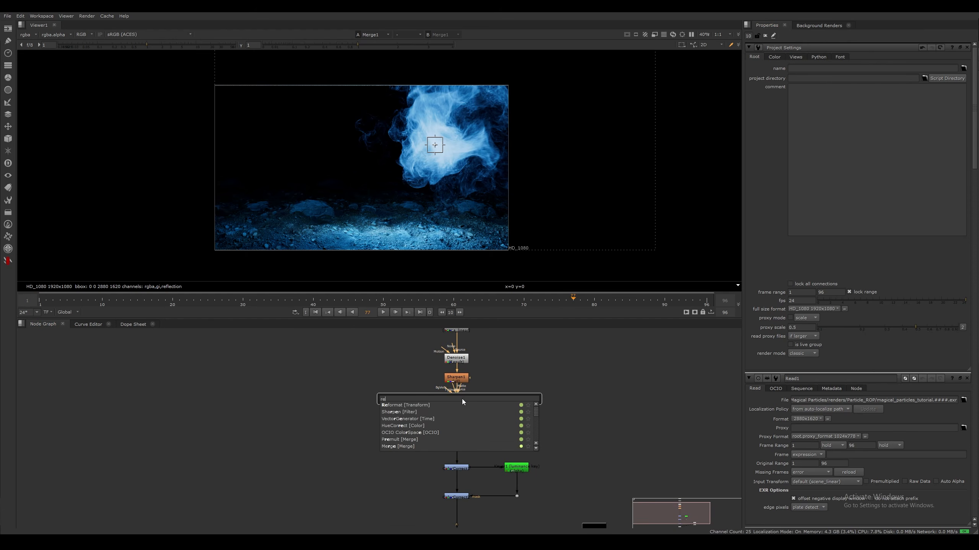
pyautogui.press('Return')
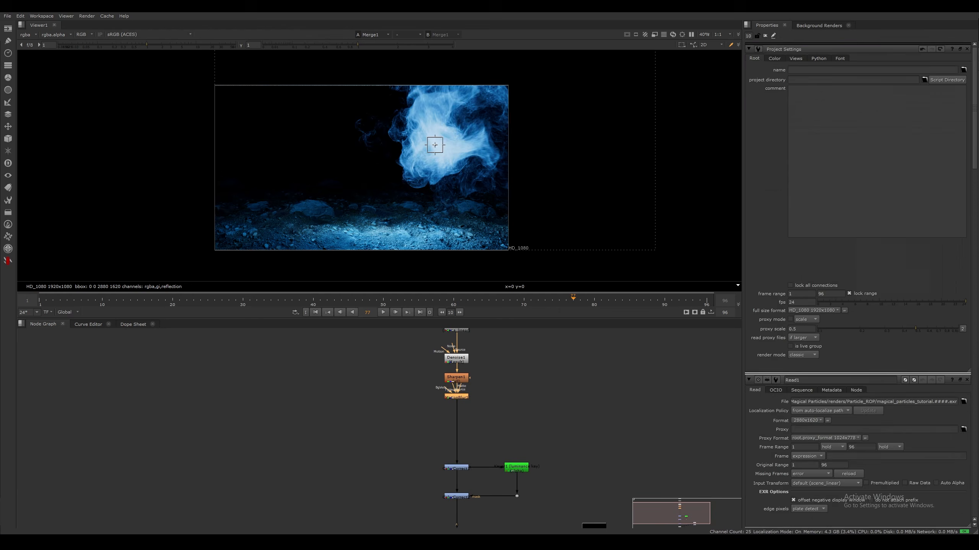
pyautogui.moveTo(457, 406); pyautogui.dragTo(459, 422)
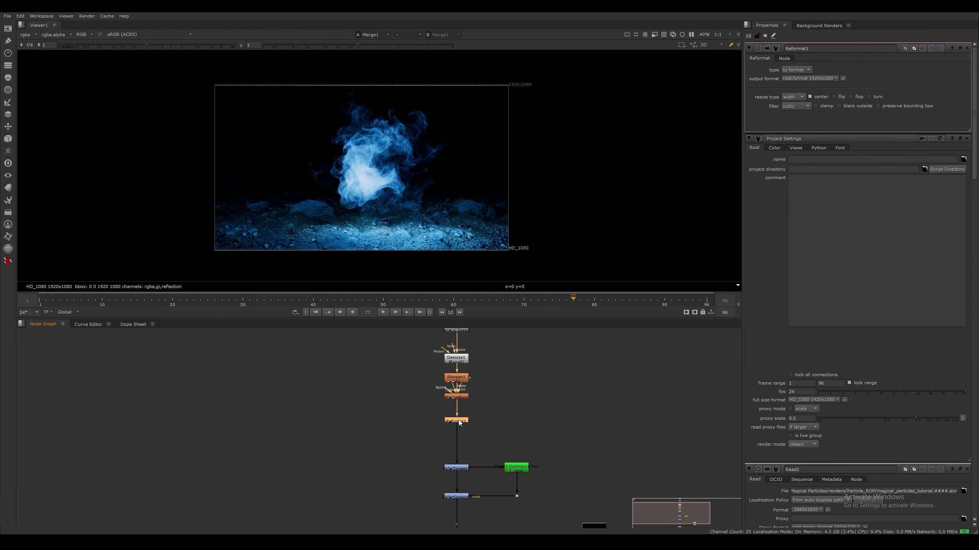
pyautogui.scroll(3, 392, 186)
pyautogui.scroll(-2, 432, 194)
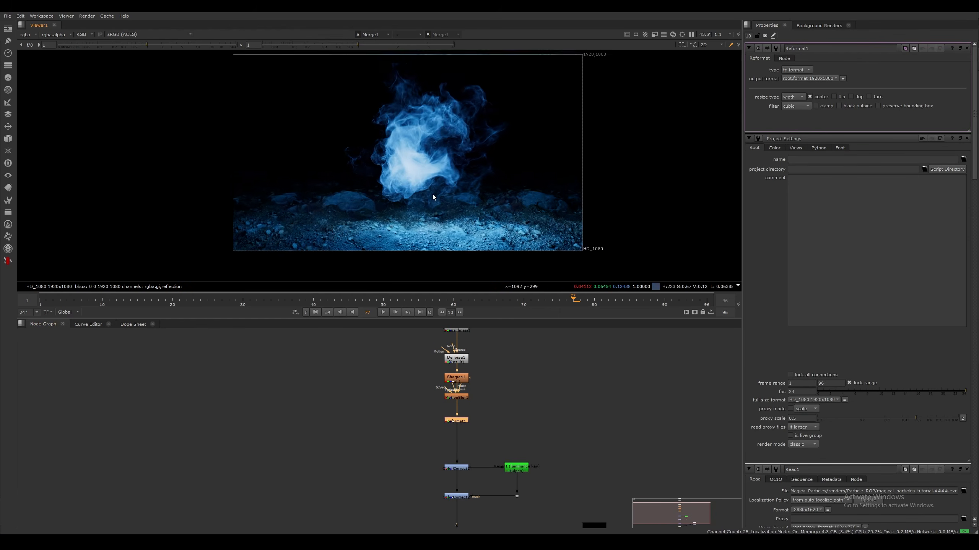
pyautogui.scroll(2, 422, 164)
# Move the merge, environment Read2 and viewer nodes lower to open space below ColorCorrect2
pyautogui.moveTo(504, 520); pyautogui.dragTo(531, 398, button='middle')
pyautogui.moveTo(428, 371); pyautogui.dragTo(738, 469)
pyautogui.moveTo(673, 464); pyautogui.dragTo(648, 454, button='middle')
pyautogui.moveTo(476, 386); pyautogui.dragTo(479, 451)
pyautogui.click(505, 406)
pyautogui.moveTo(506, 409); pyautogui.dragTo(493, 446, button='middle')
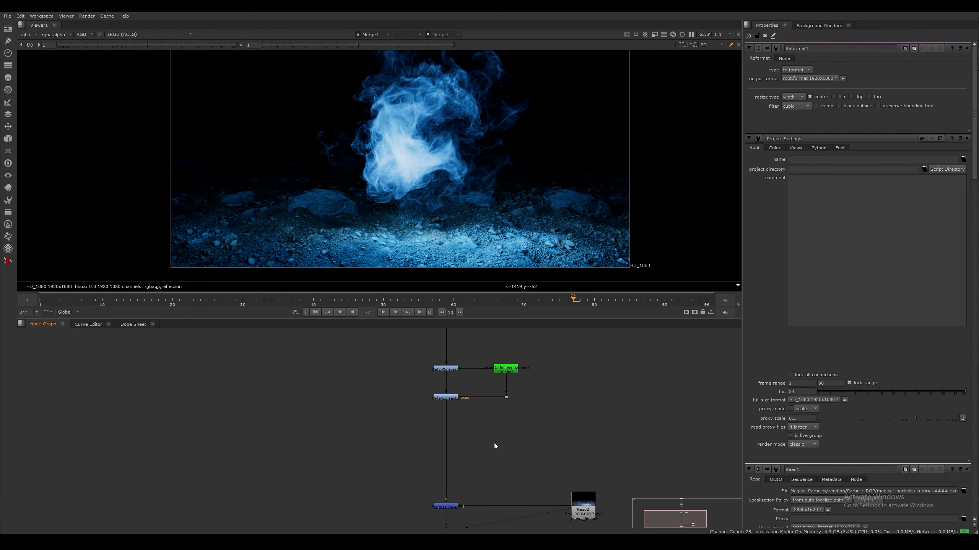
# Add an apGlow node beside the main pipe, between ColorCorrect2 and Merge1
pyautogui.press('Tab')
pyautogui.write('apg')
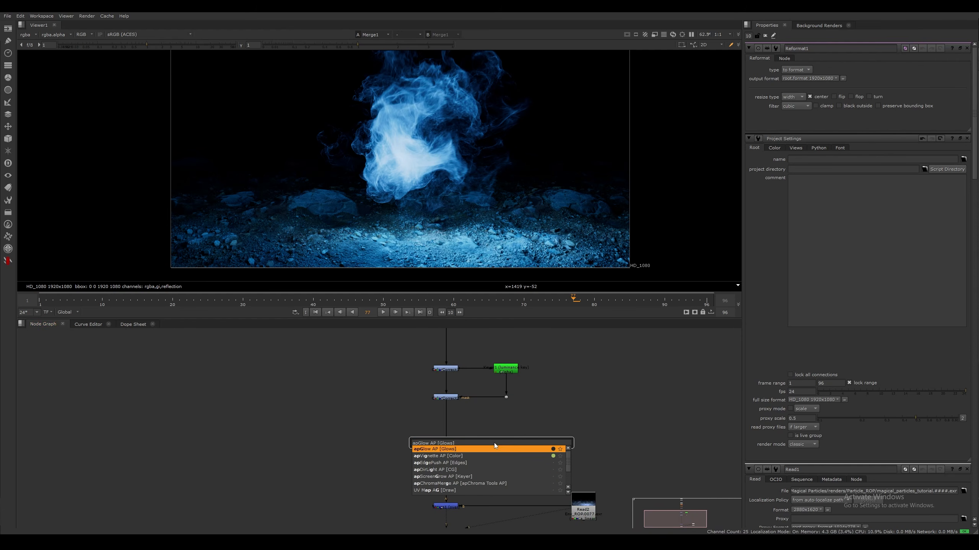
pyautogui.press('Return')
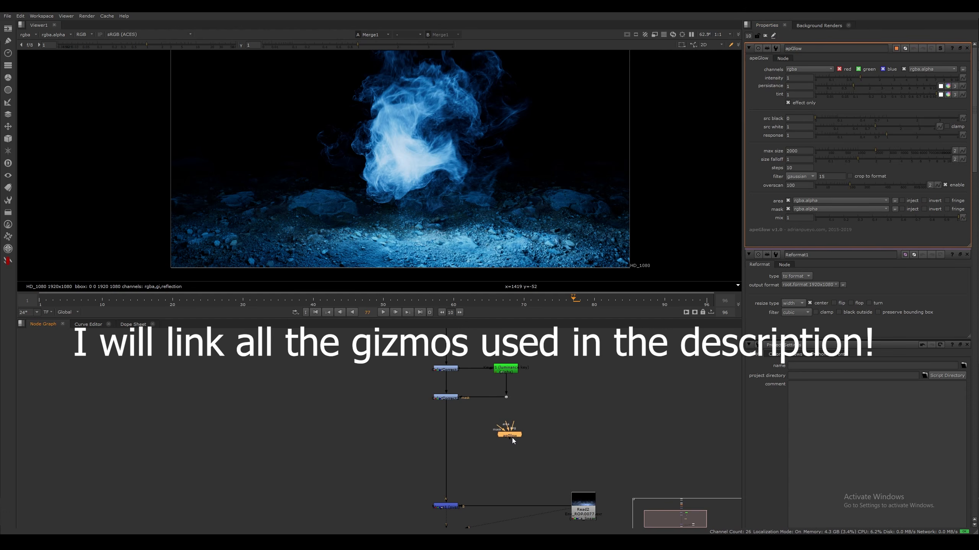
pyautogui.click(572, 406)
pyautogui.click(511, 435)
pyautogui.click(536, 424)
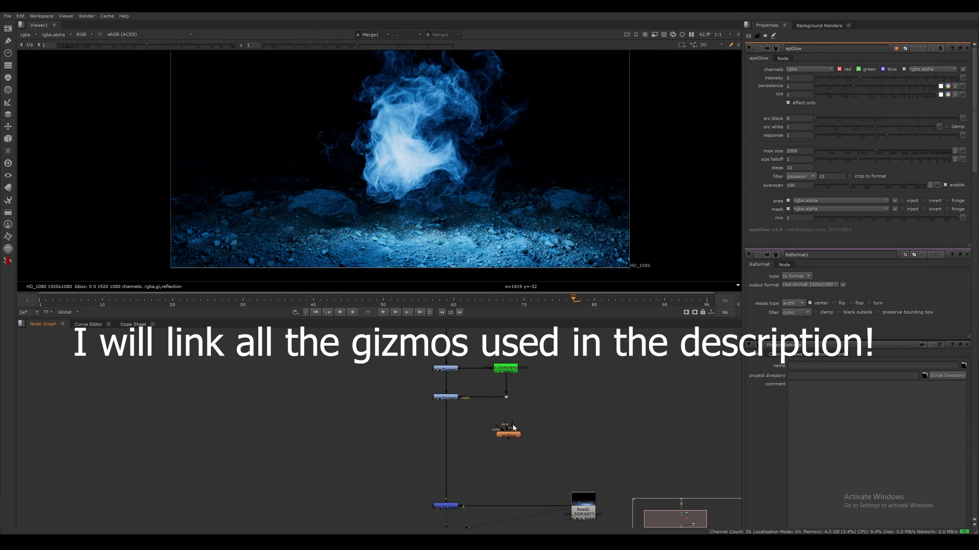
# Connect the apGlow input to ColorCorrect2's output and route it through a Dot on the main pipe
pyautogui.moveTo(513, 425); pyautogui.dragTo(444, 399)
pyautogui.click(451, 399)
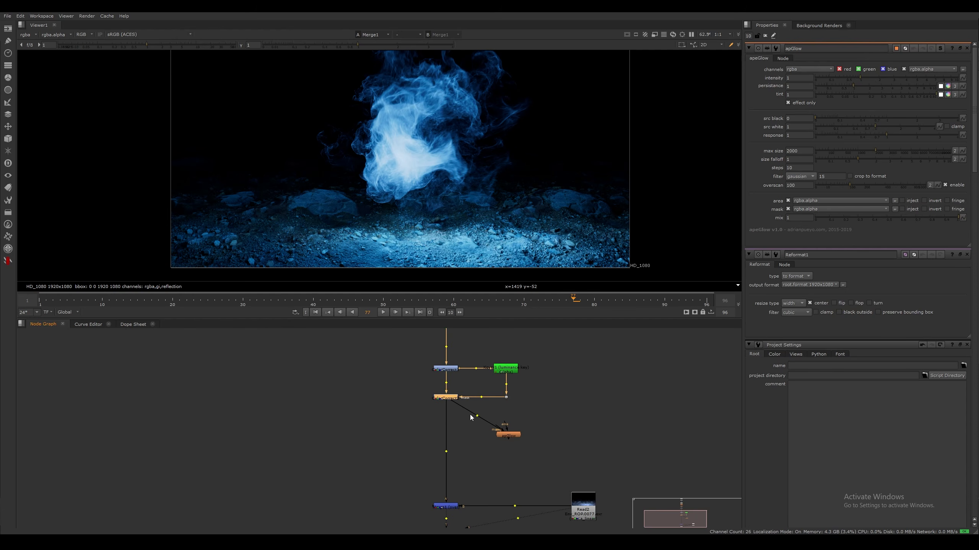
pyautogui.keyDown('ctrl'); pyautogui.moveTo(477, 416); pyautogui.dragTo(447, 433); pyautogui.keyUp('ctrl')
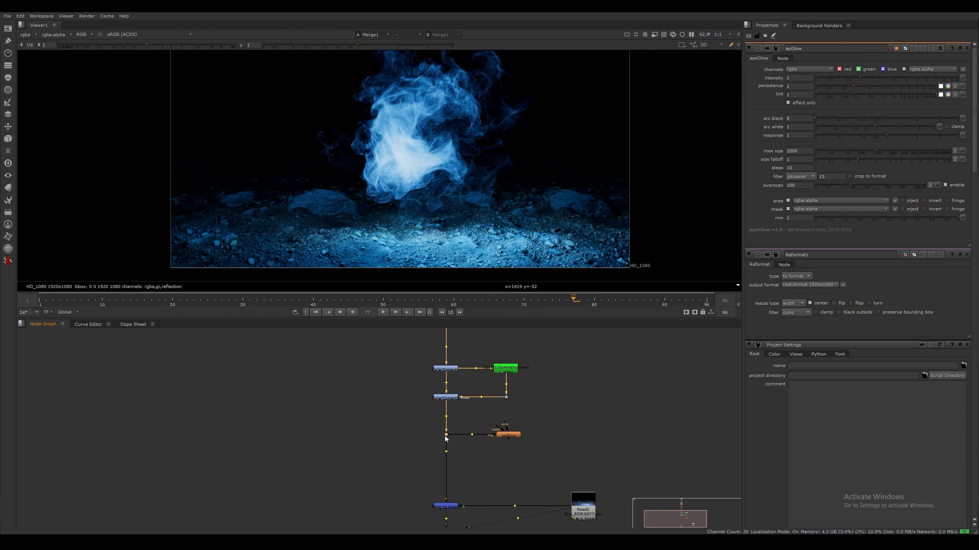
# View the apGlow output on its own to examine the isolated particle glow
pyautogui.click(512, 436)
pyautogui.press('1')
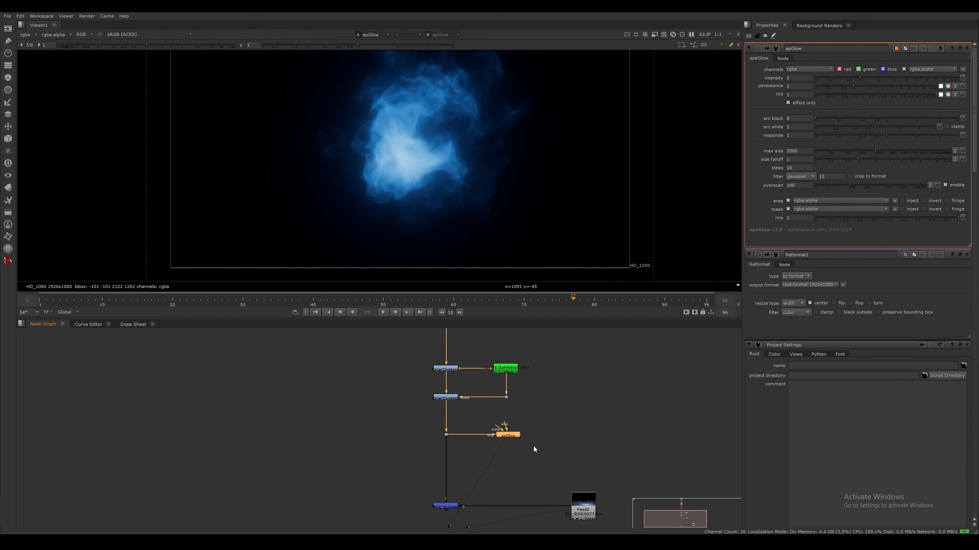
pyautogui.click(534, 467)
pyautogui.moveTo(488, 474); pyautogui.dragTo(514, 438, button='middle')
pyautogui.moveTo(459, 178)
pyautogui.mouseDown(button='middle')
pyautogui.moveTo(448, 222)
pyautogui.moveTo(455, 194)
pyautogui.moveTo(445, 182)
pyautogui.mouseUp(button='middle')
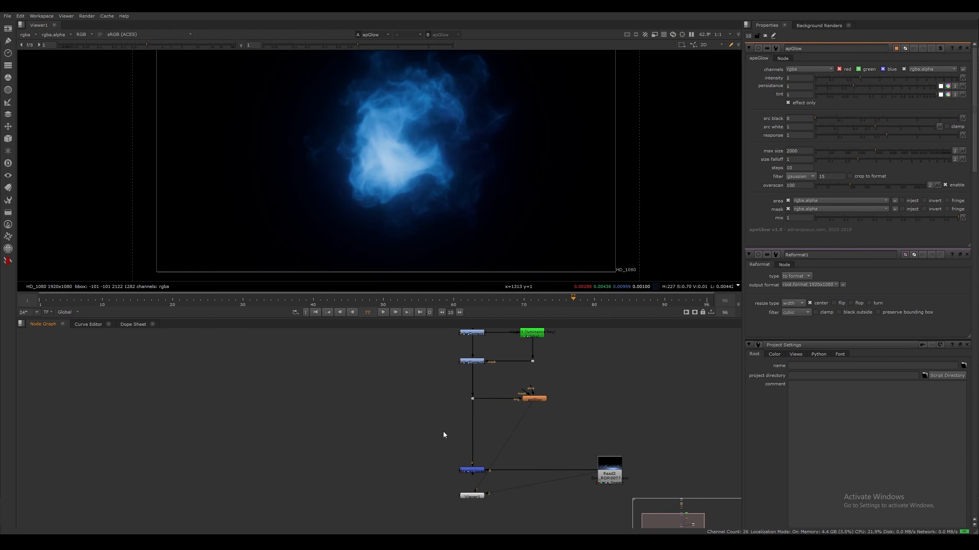
# Add a Merge node on the main pipe above Merge1 and feed the apGlow output into its A input through a Dot
pyautogui.press('m')
pyautogui.moveTo(445, 428); pyautogui.dragTo(535, 426)
pyautogui.click(467, 418)
pyautogui.click(542, 430)
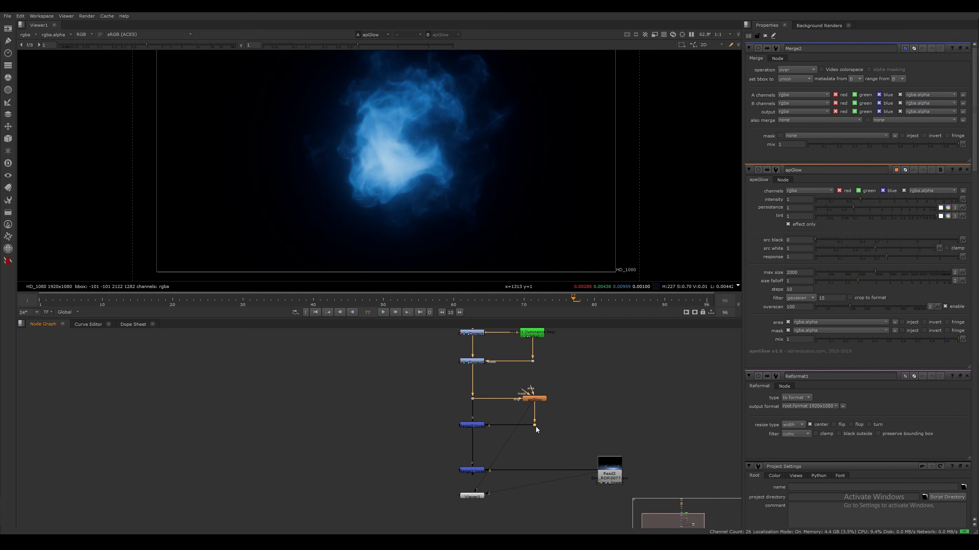
pyautogui.click(513, 437)
# Set the glow merge's operation to plus and inspect the Merge1 composite over the environment
pyautogui.click(475, 426)
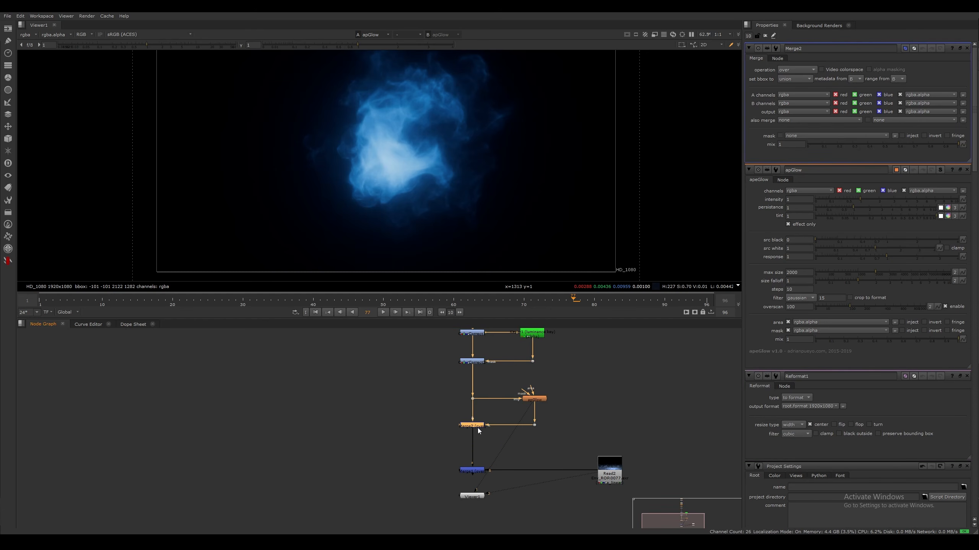
pyautogui.click(797, 71)
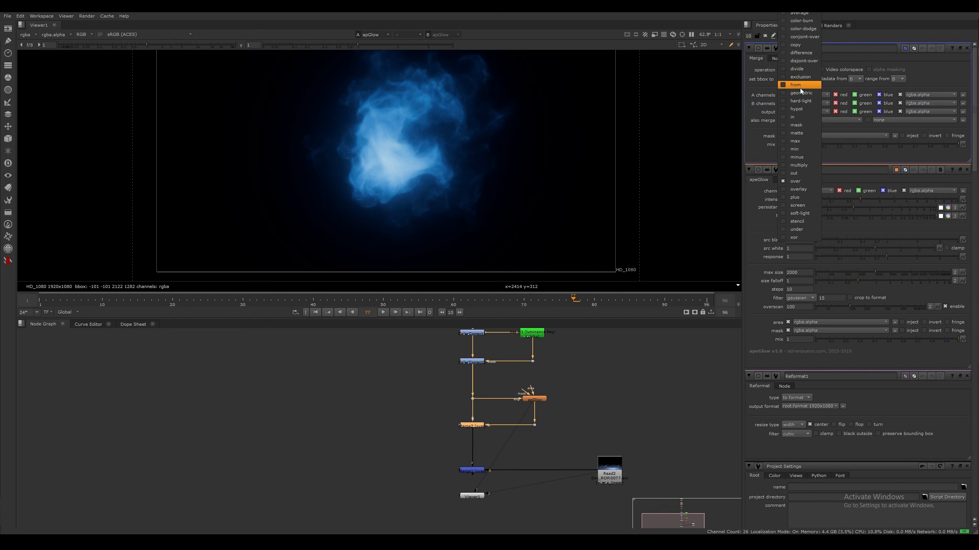
pyautogui.click(799, 198)
pyautogui.click(472, 429)
pyautogui.click(474, 426)
pyautogui.moveTo(475, 469); pyautogui.dragTo(472, 470)
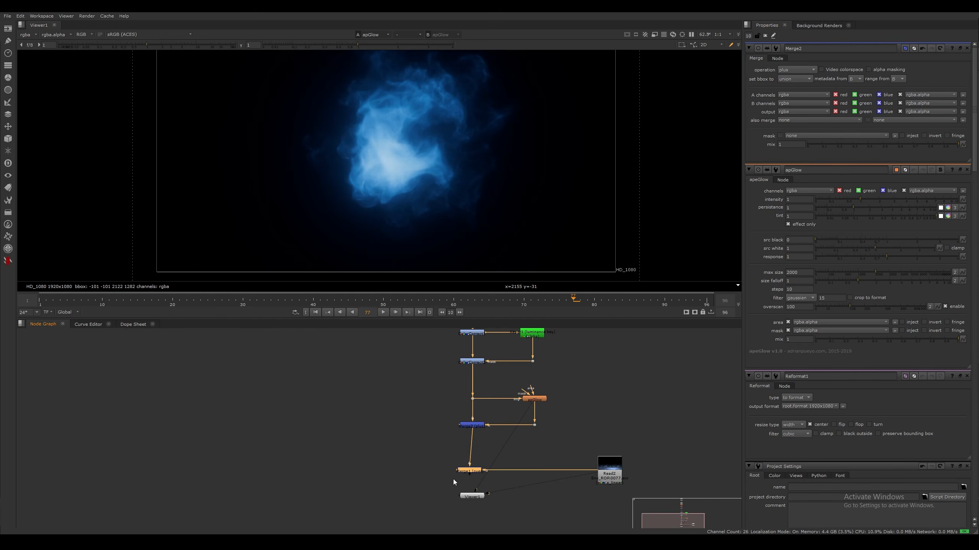
pyautogui.press('1')
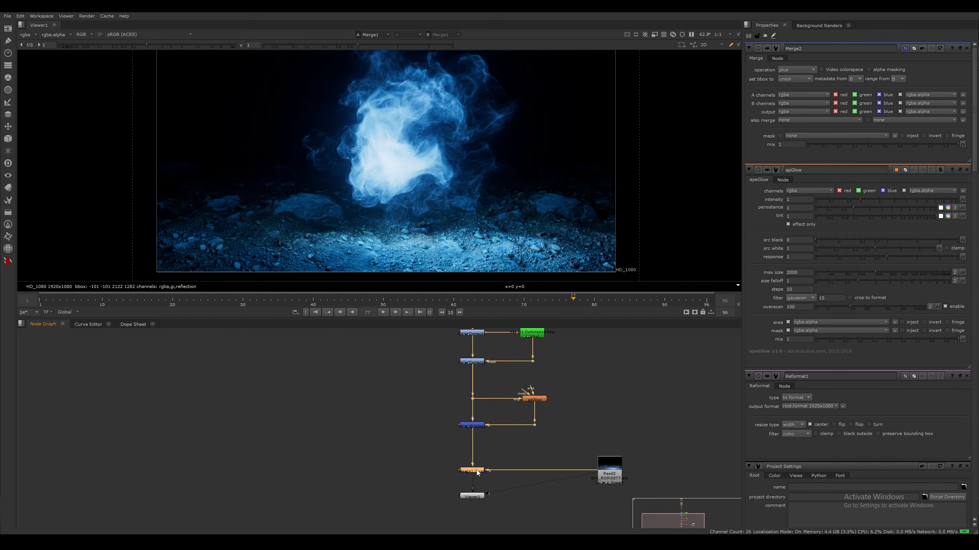
pyautogui.click(422, 439)
pyautogui.scroll(5, 407, 149)
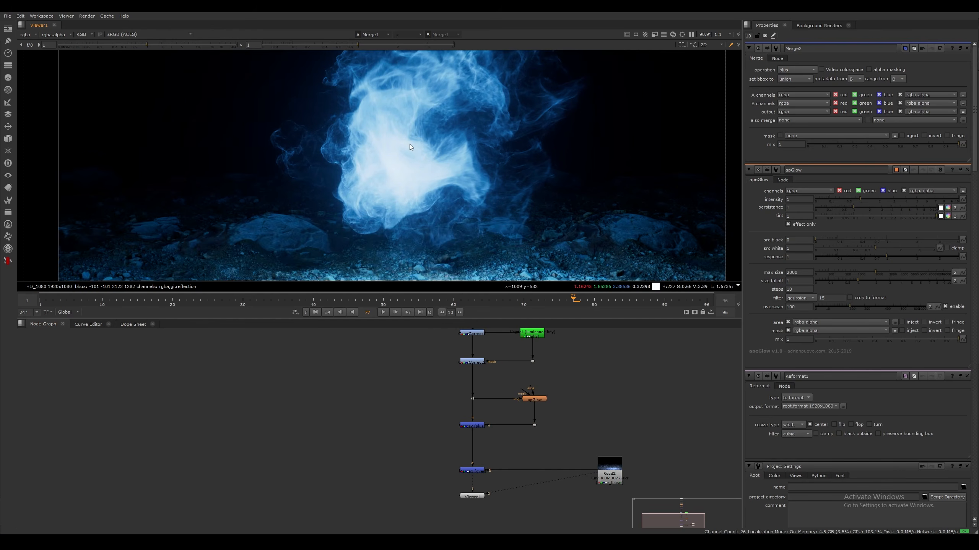
pyautogui.scroll(-3, 429, 170)
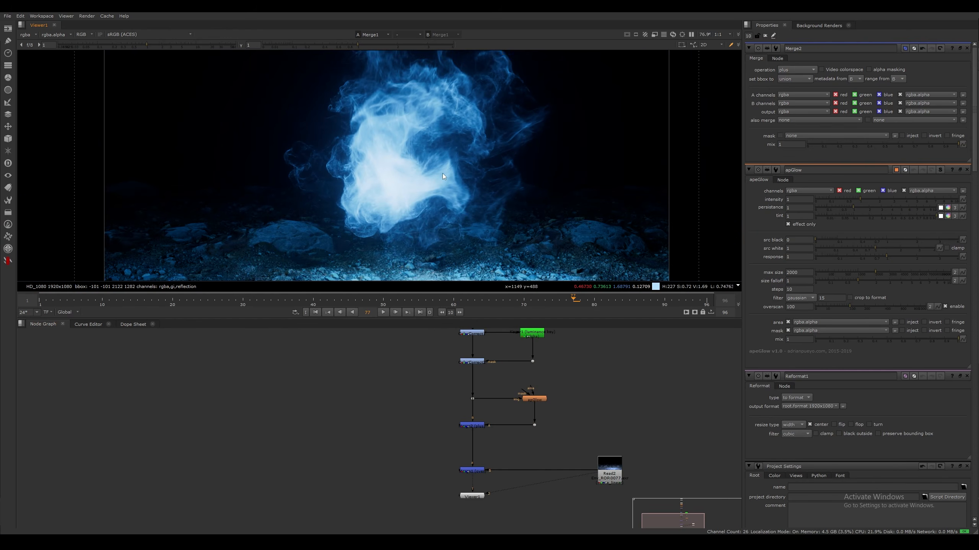
# Set the apGlow size falloff to 0.3 and check the full frame
pyautogui.doubleClick(535, 399)
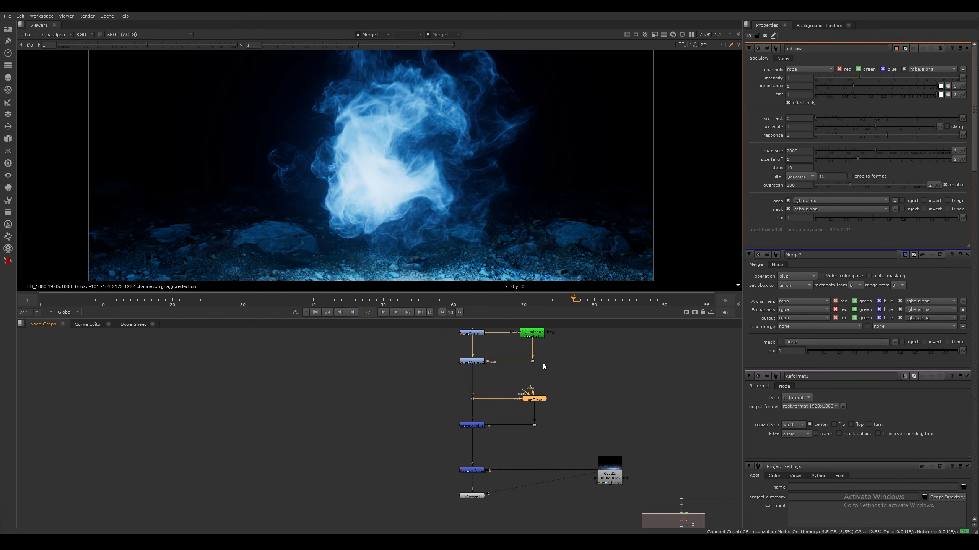
pyautogui.moveTo(873, 152); pyautogui.dragTo(853, 160)
pyautogui.click(840, 159)
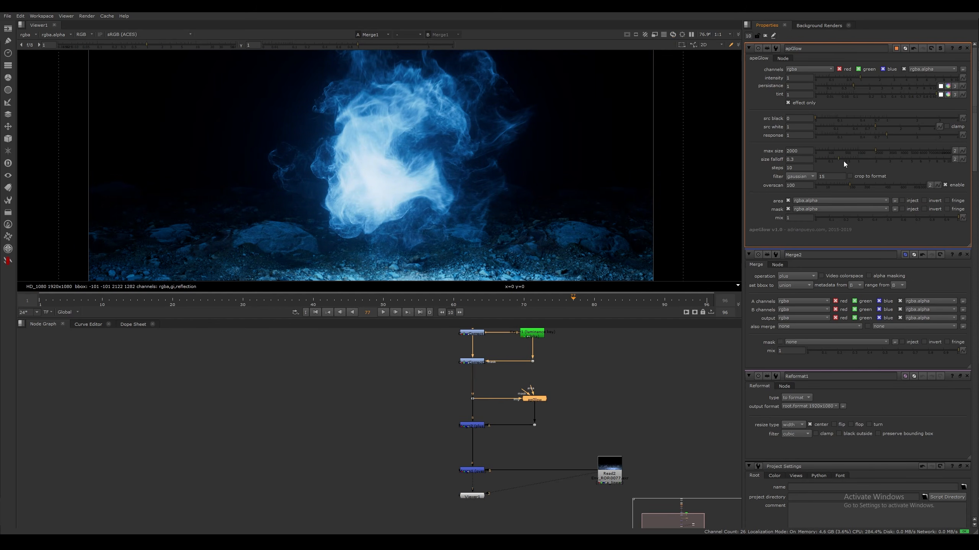
pyautogui.click(356, 369)
pyautogui.scroll(-5, 442, 158)
pyautogui.moveTo(450, 215); pyautogui.dragTo(417, 208, button='middle')
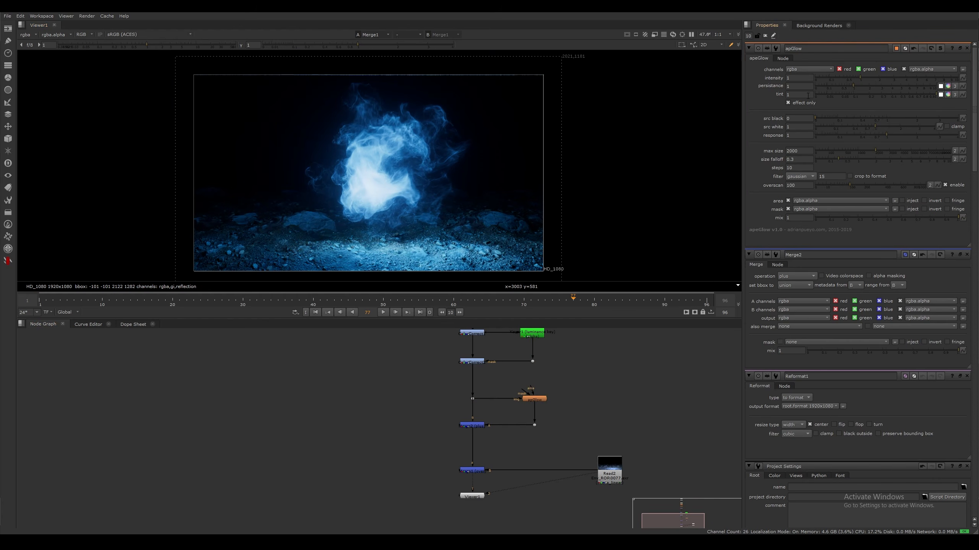
# Set the apGlow persistance to 2.5
pyautogui.moveTo(794, 87); pyautogui.dragTo(760, 90)
pyautogui.write('2')
pyautogui.press('Return')
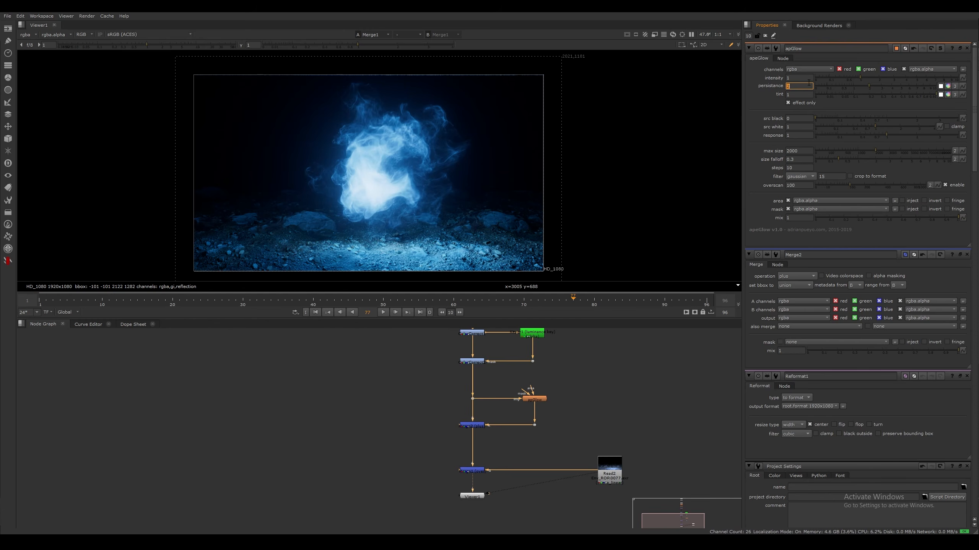
pyautogui.write('.')
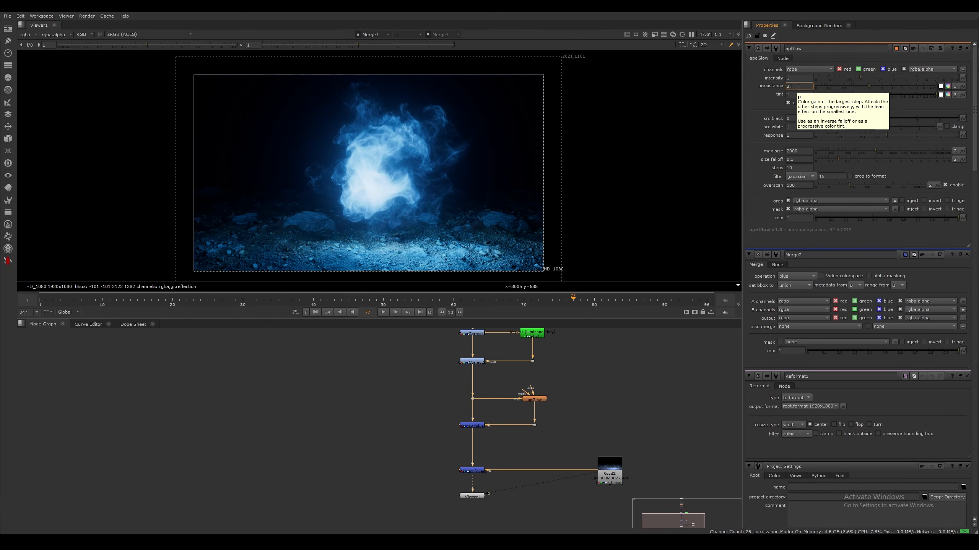
pyautogui.write('5')
pyautogui.press('Return')
# Set the apGlow intensity to 0.75 and inspect the particle glow up close and at full frame
pyautogui.moveTo(795, 78); pyautogui.dragTo(763, 81)
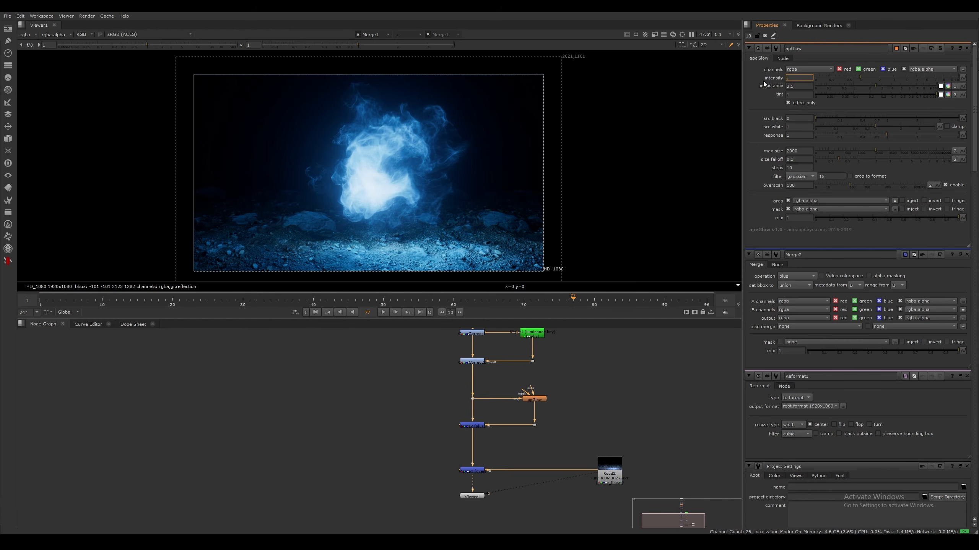
pyautogui.write('.75')
pyautogui.press('Return')
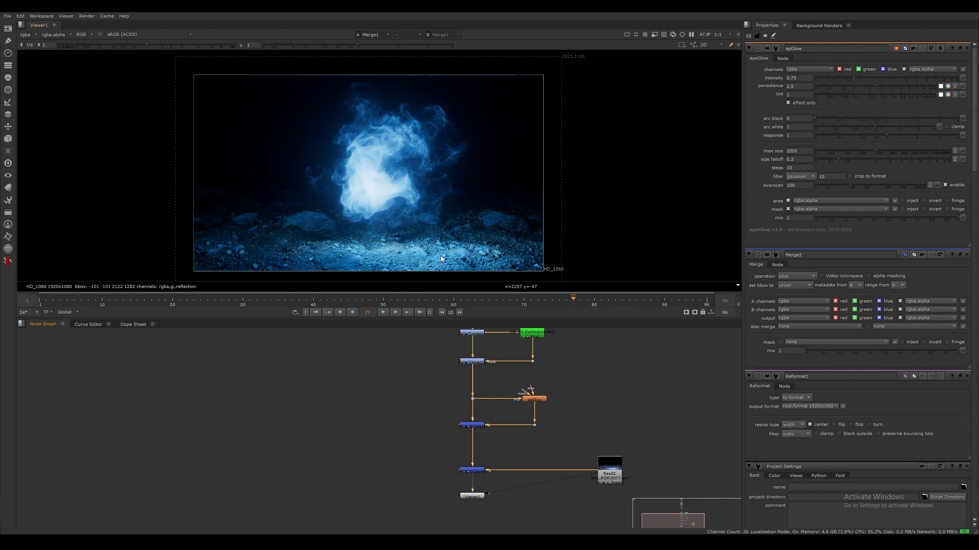
pyautogui.scroll(3, 444, 169)
pyautogui.scroll(5, 470, 146)
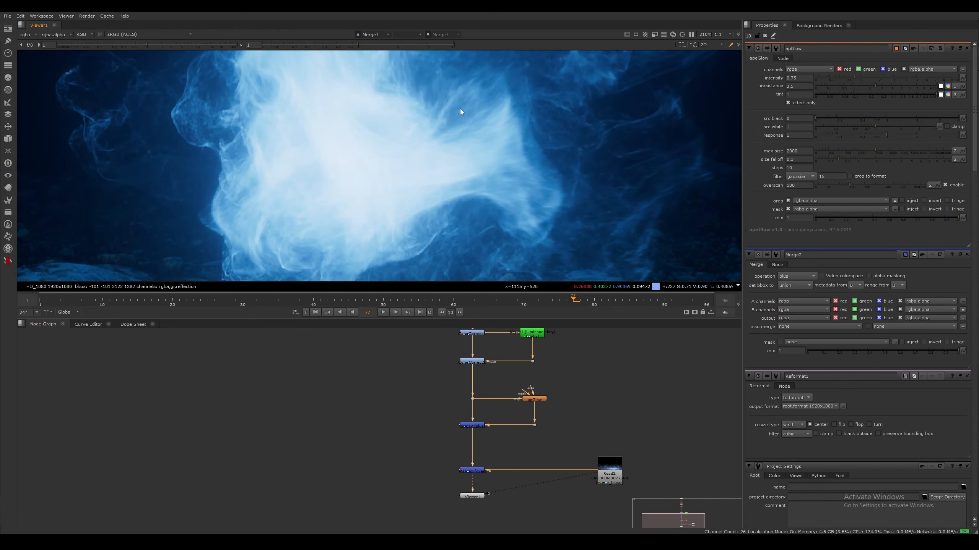
pyautogui.scroll(-9, 484, 171)
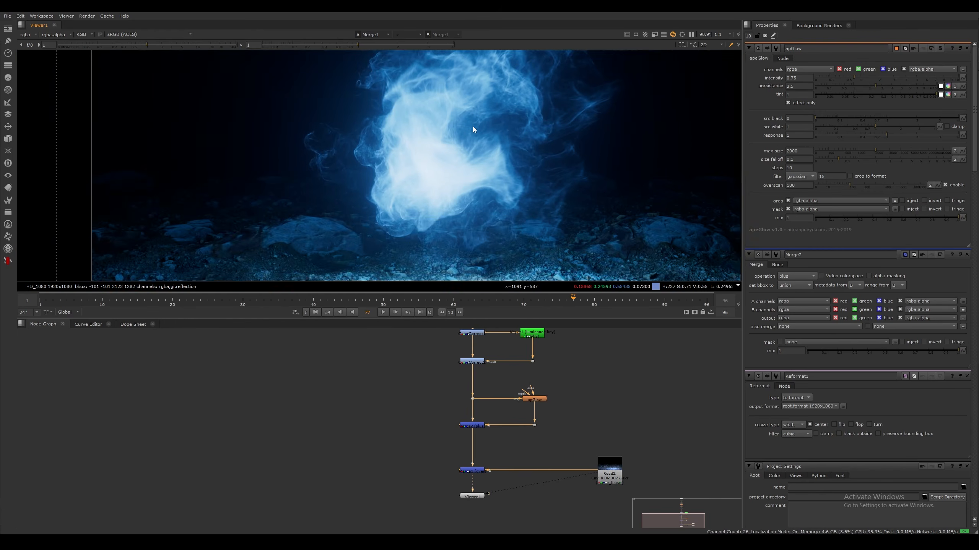
pyautogui.scroll(2, 467, 170)
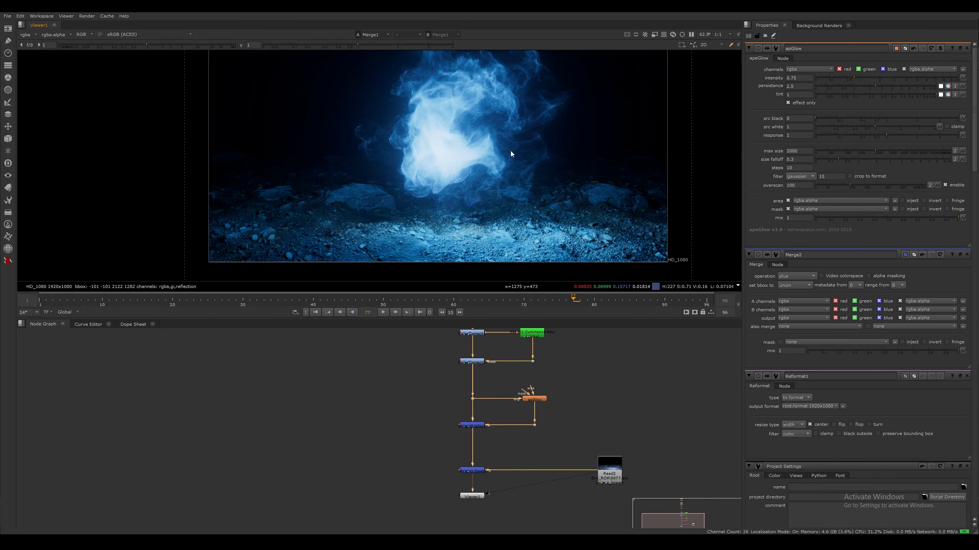
pyautogui.moveTo(454, 156); pyautogui.dragTo(500, 171, button='middle')
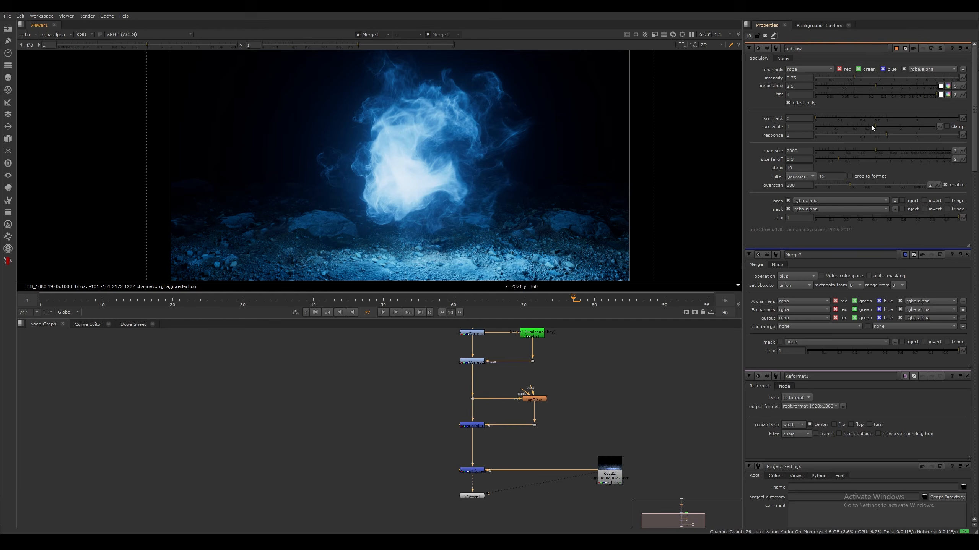
# Set the apGlow src white to 0.94 and inspect the bright core of the particles
pyautogui.click(871, 125)
pyautogui.click(874, 126)
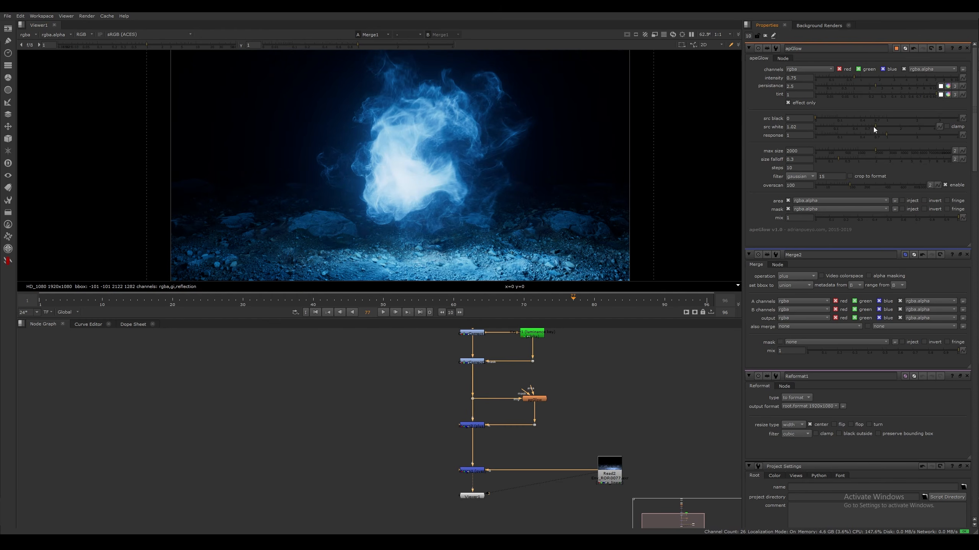
pyautogui.scroll(5, 487, 171)
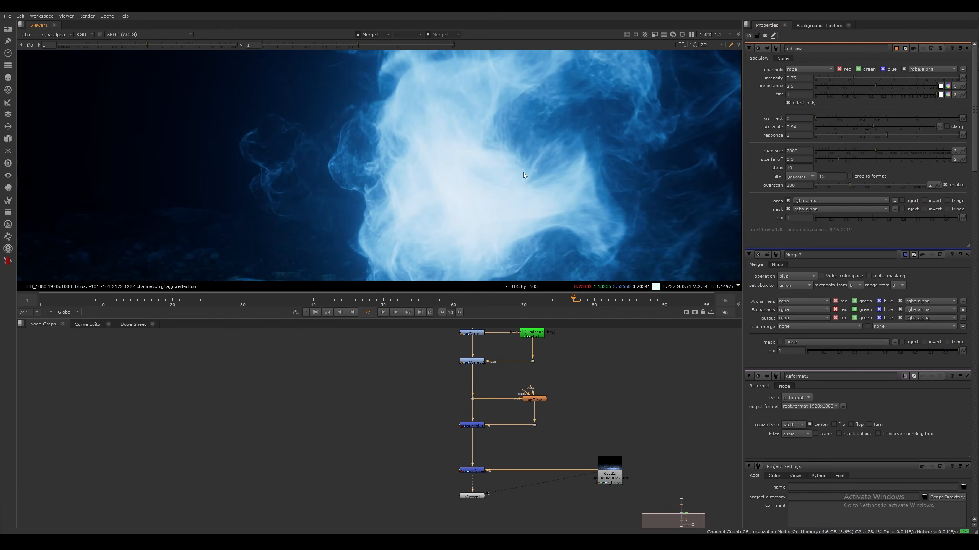
pyautogui.scroll(-4, 487, 171)
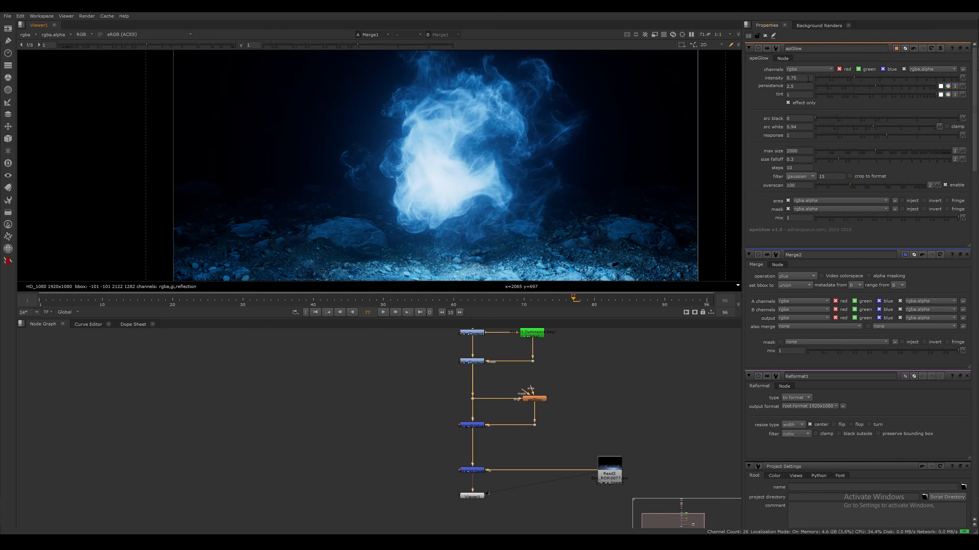
# Set the apGlow intensity to 0.65 and check the glow on the composite
pyautogui.click(806, 79)
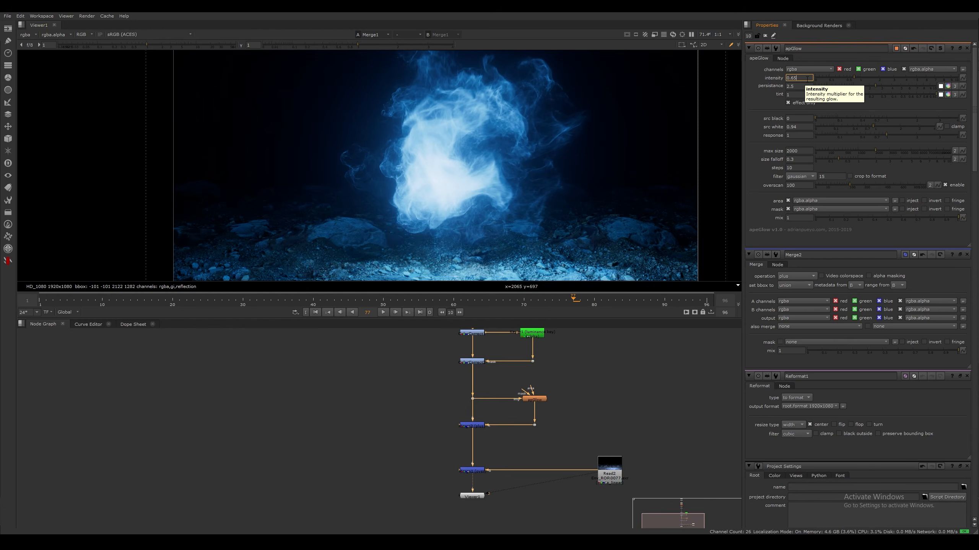
pyautogui.press('Return')
pyautogui.moveTo(412, 457); pyautogui.dragTo(335, 431, button='middle')
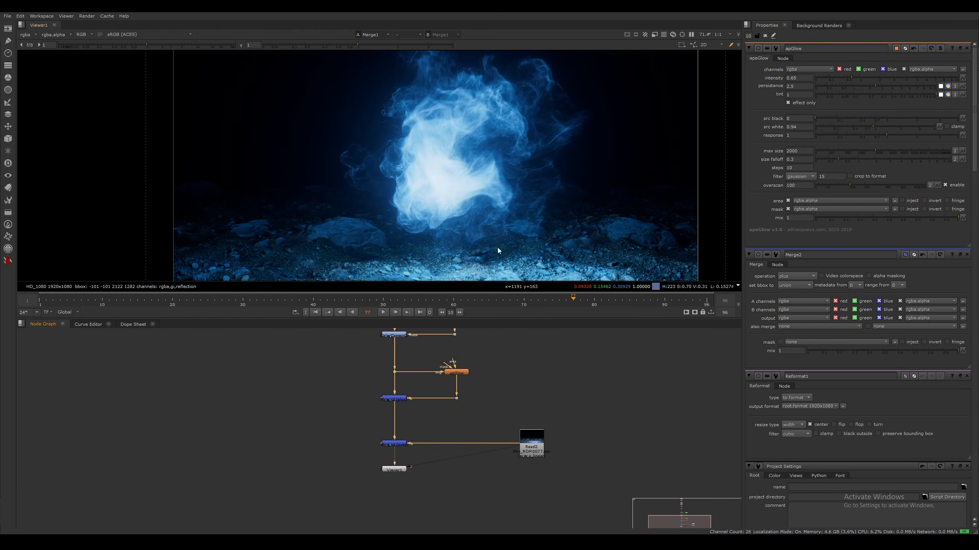
pyautogui.scroll(-1, 478, 170)
pyautogui.scroll(-3, 478, 170)
pyautogui.scroll(8, 469, 211)
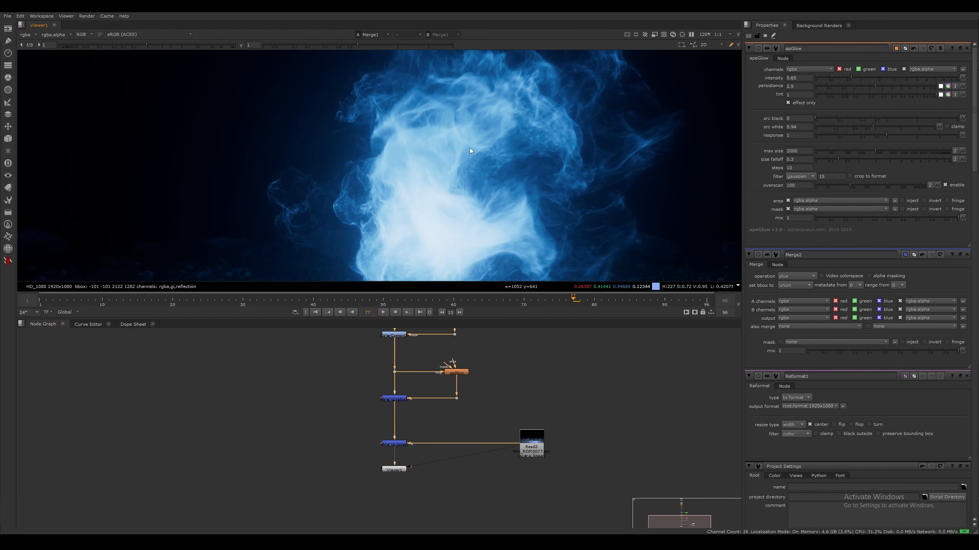
# Play a short stretch of the composite to frame 86, then view the whole Merge1 frame
pyautogui.click(383, 313)
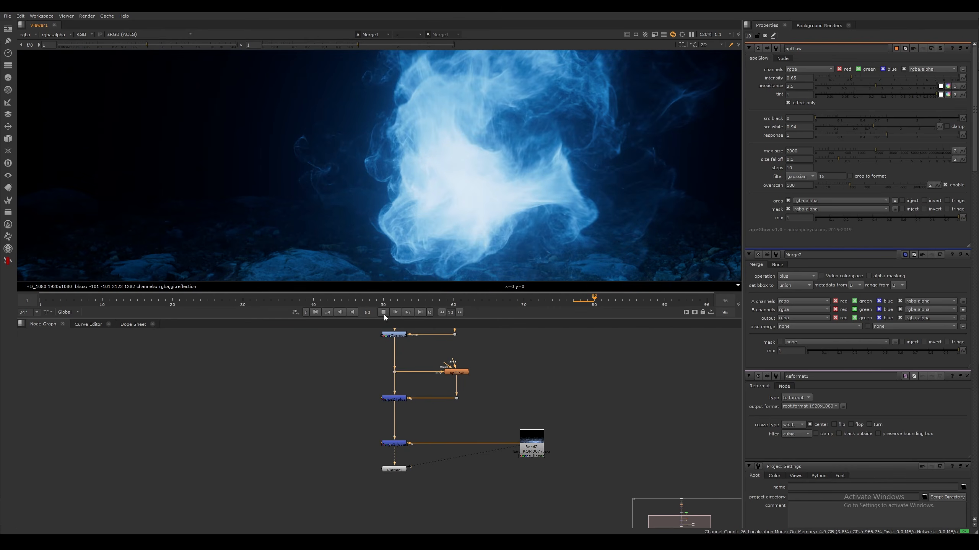
pyautogui.click(383, 312)
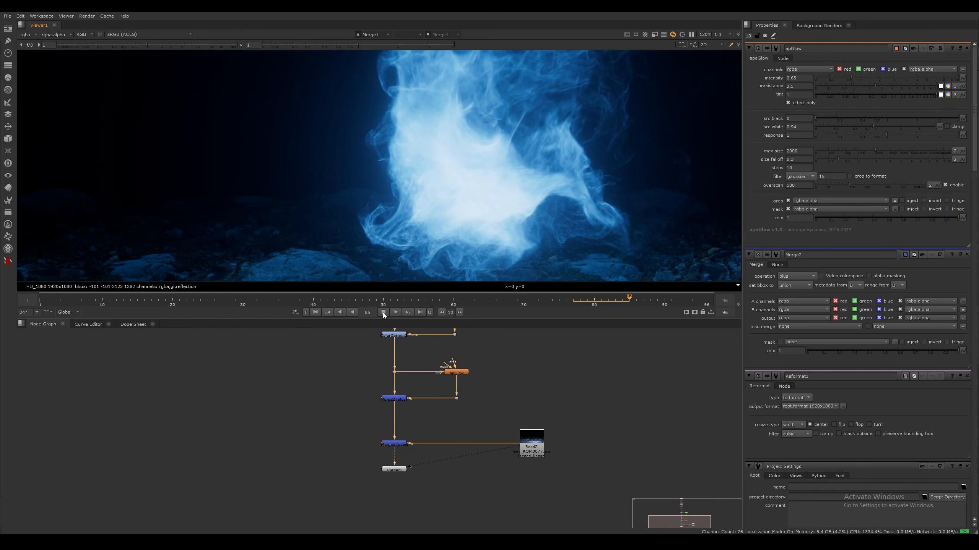
pyautogui.moveTo(518, 239); pyautogui.dragTo(458, 243, button='middle')
pyautogui.moveTo(497, 477); pyautogui.dragTo(520, 445, button='middle')
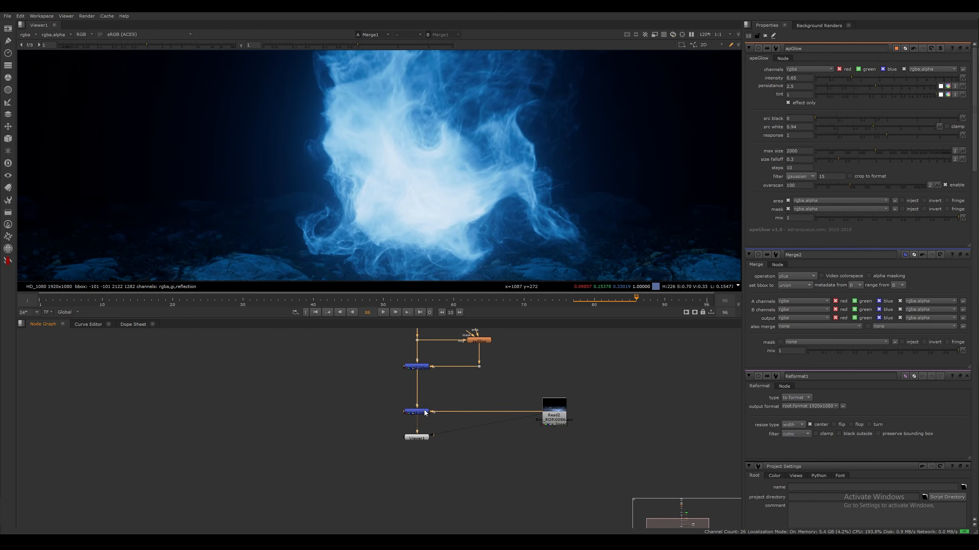
pyautogui.click(423, 411)
pyautogui.press('1')
pyautogui.press('f')
# Compare the environment Read2 on its own with the Merge1 composite
pyautogui.click(554, 411)
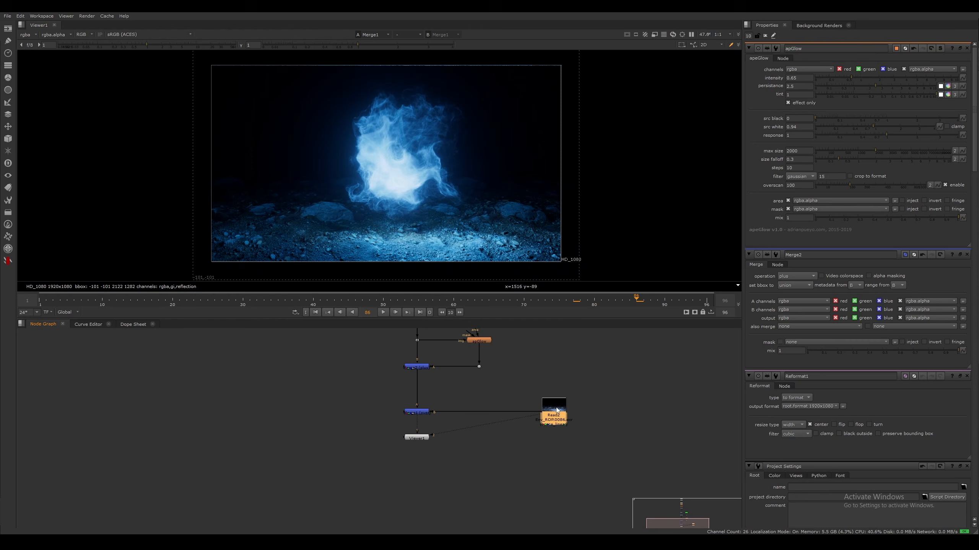
pyautogui.press('1')
pyautogui.click(409, 413)
pyautogui.press('1')
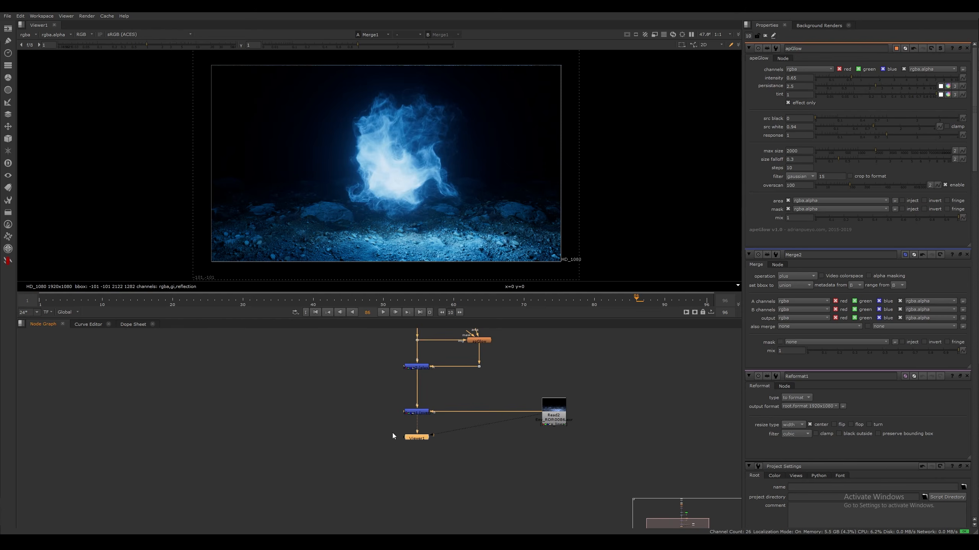
pyautogui.click(397, 438)
pyautogui.moveTo(402, 440); pyautogui.dragTo(383, 433, button='middle')
# Move the viewer node lower and insert a ColorCorrect node between the environment Read2 and Merge1
pyautogui.click(540, 411)
pyautogui.press('2')
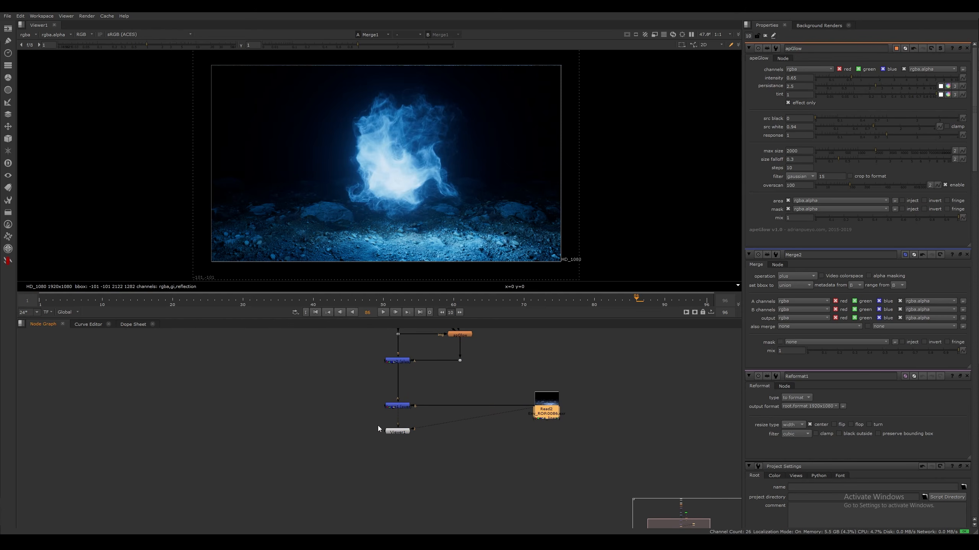
pyautogui.moveTo(397, 431); pyautogui.dragTo(397, 459)
pyautogui.click(530, 421)
pyautogui.click(545, 411)
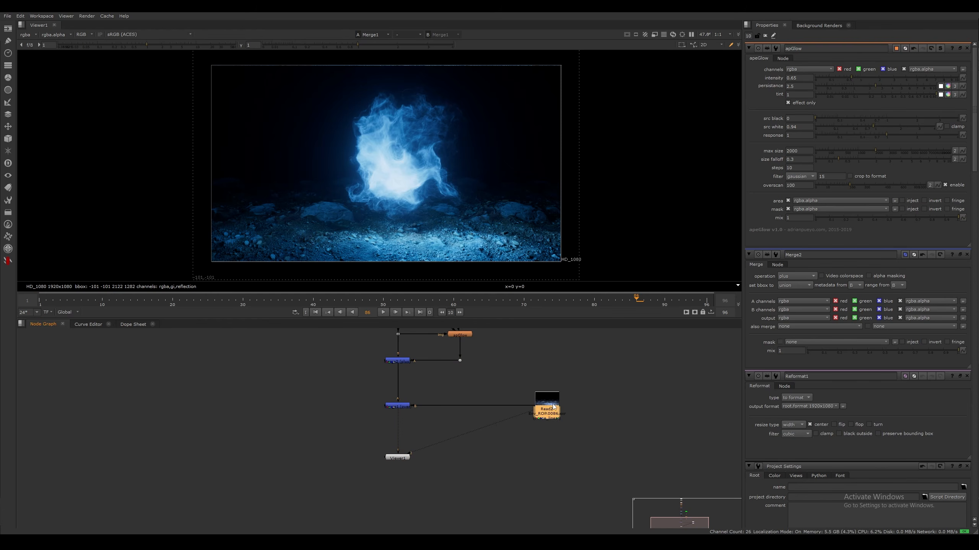
pyautogui.press('c')
pyautogui.moveTo(551, 424); pyautogui.dragTo(516, 408)
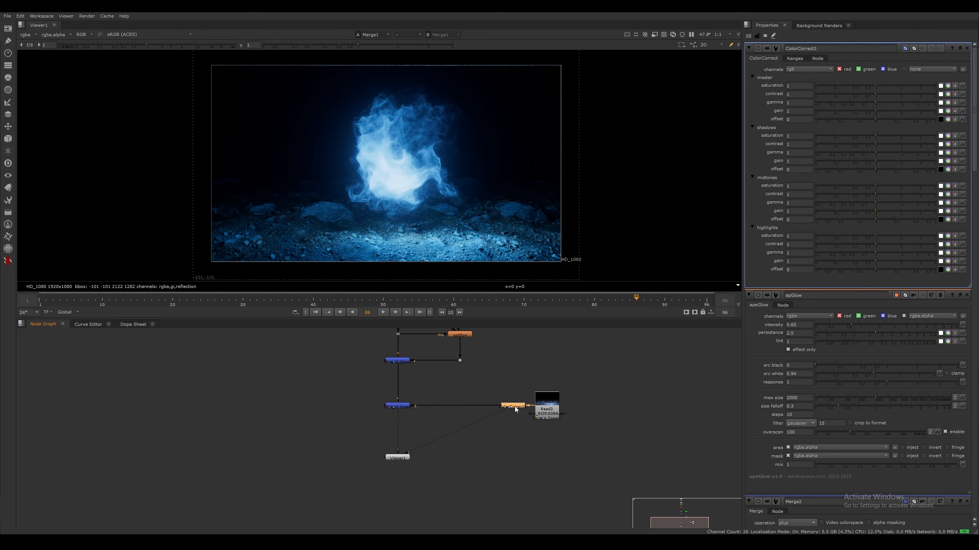
# Set the environment ColorCorrect's master saturation to 0.8 and tint its master gamma slightly magenta, at 1.013333, 0.973333, 1.013333
pyautogui.click(871, 88)
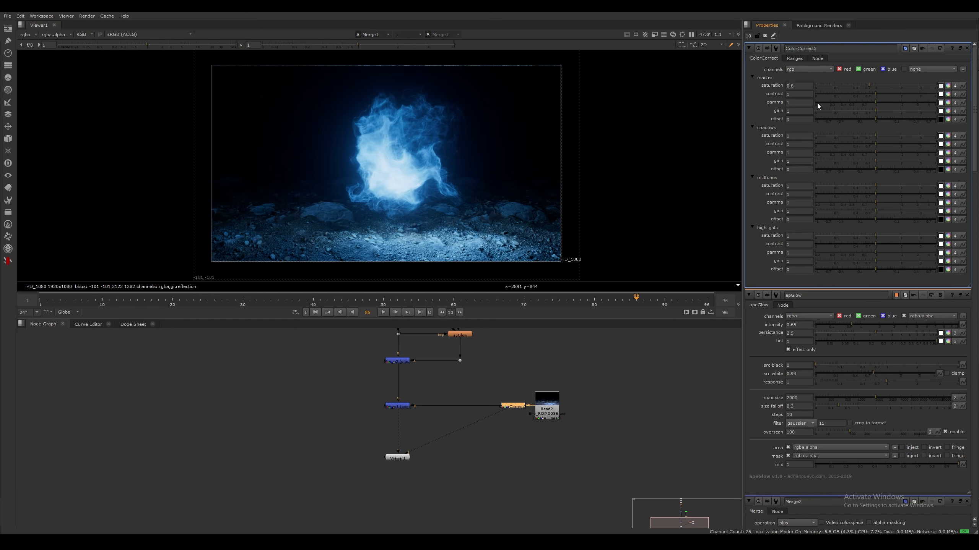
pyautogui.click(948, 103)
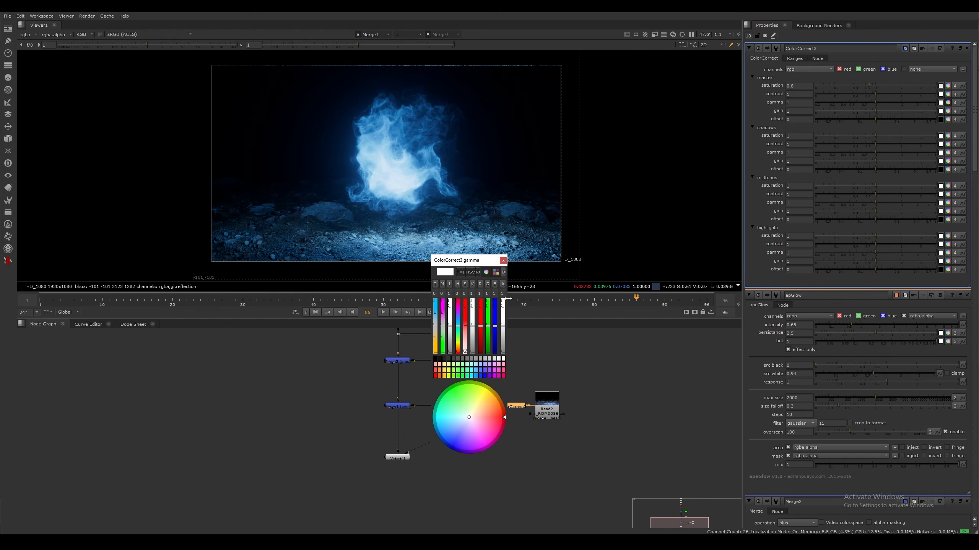
pyautogui.moveTo(509, 300); pyautogui.dragTo(564, 300)
pyautogui.moveTo(521, 264); pyautogui.dragTo(599, 273)
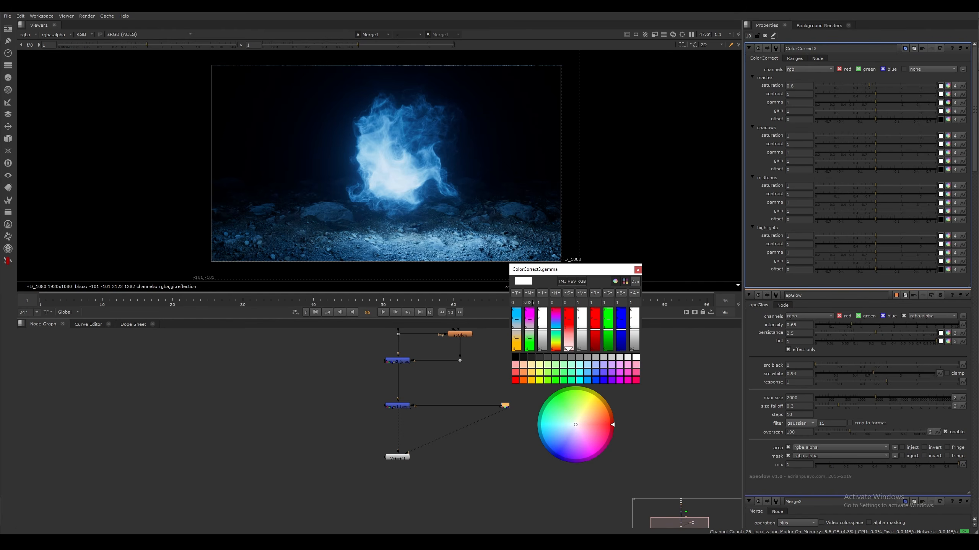
pyautogui.press('Return')
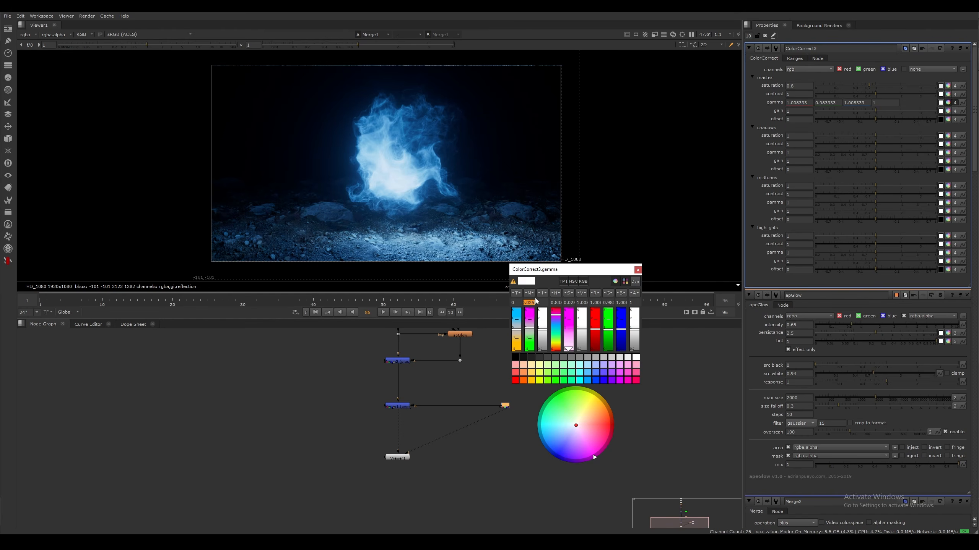
pyautogui.write('4')
pyautogui.press('Return')
pyautogui.click(638, 270)
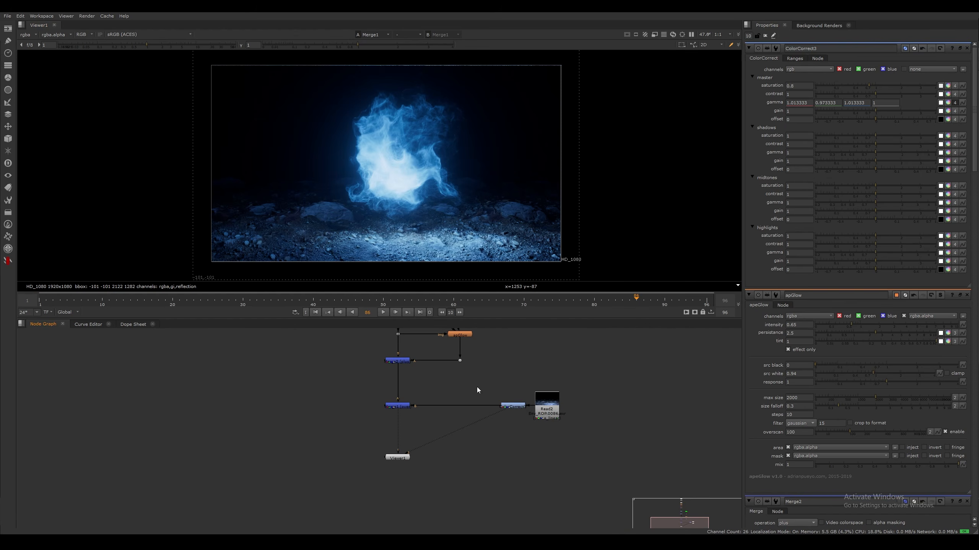
# Insert a second apGlow node between the environment ColorCorrect and Merge1
pyautogui.press('Tab')
pyautogui.press('Return')
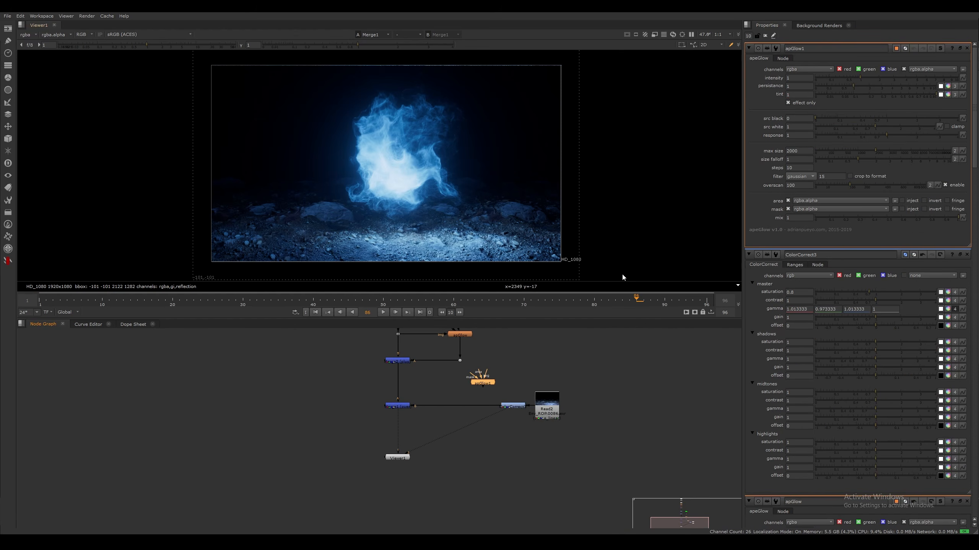
pyautogui.moveTo(486, 386); pyautogui.dragTo(468, 407)
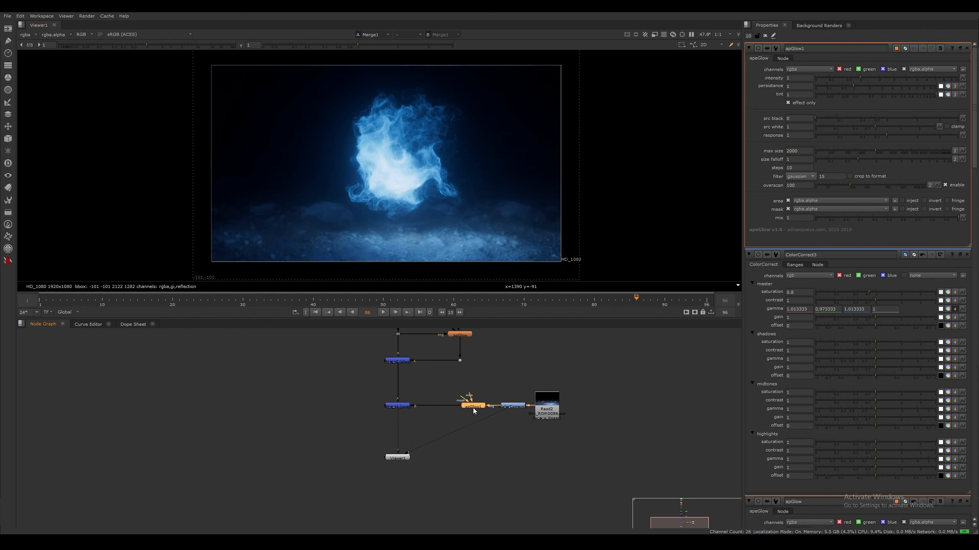
# Turn off effect only on the environment apGlow, set its intensity to 0.25, and compare the composite with the glow disabled and enabled
pyautogui.click(788, 102)
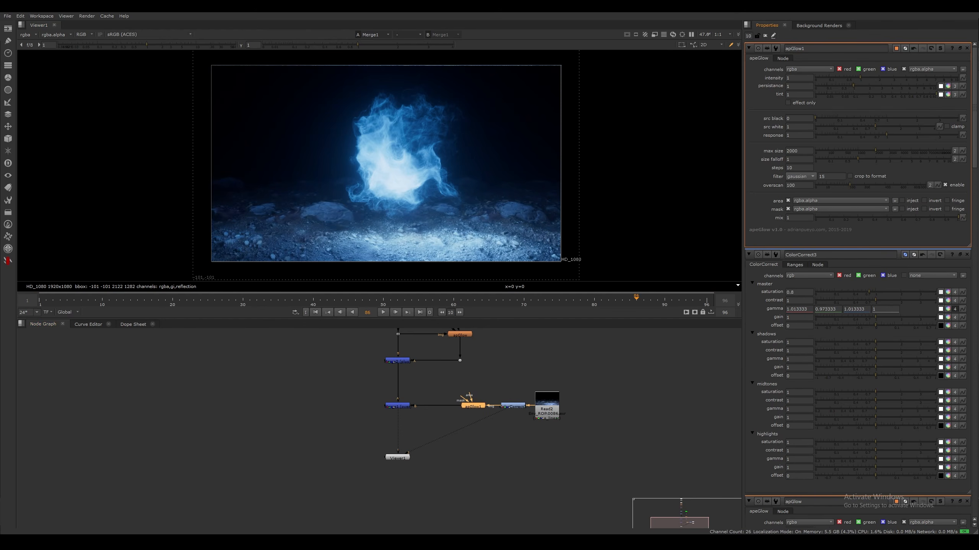
pyautogui.doubleClick(798, 77)
pyautogui.write('0.25')
pyautogui.press('Return')
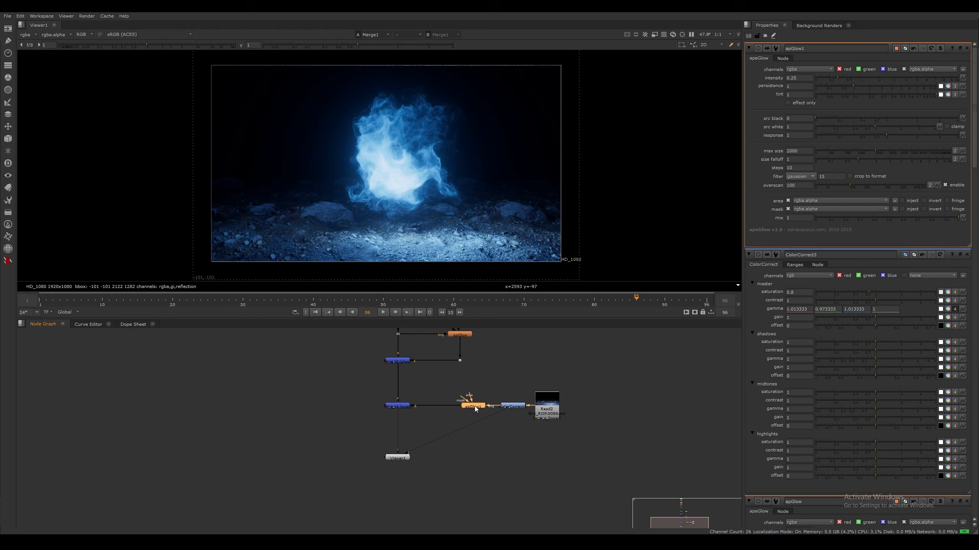
pyautogui.press('d')
pyautogui.press('d')
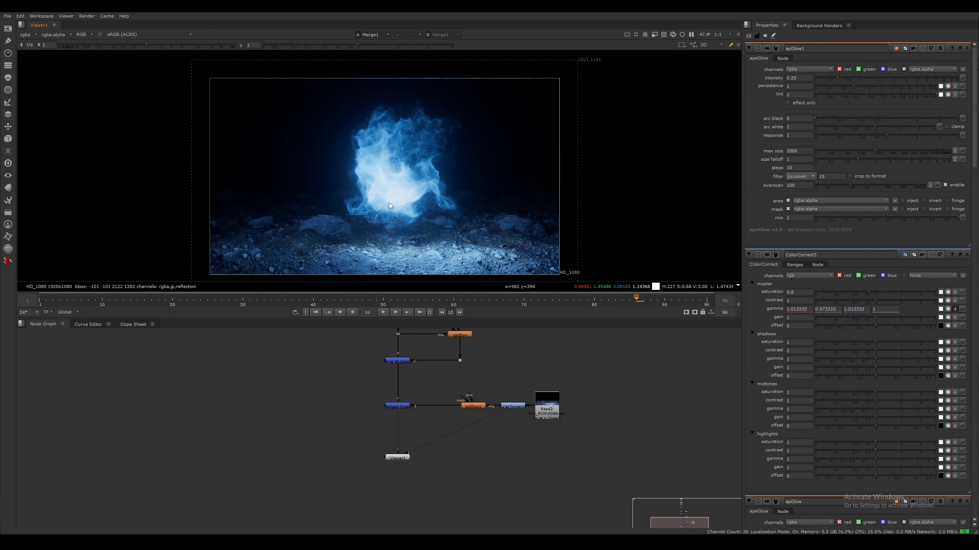
pyautogui.scroll(3, 404, 206)
pyautogui.moveTo(387, 133); pyautogui.dragTo(435, 139, button='middle')
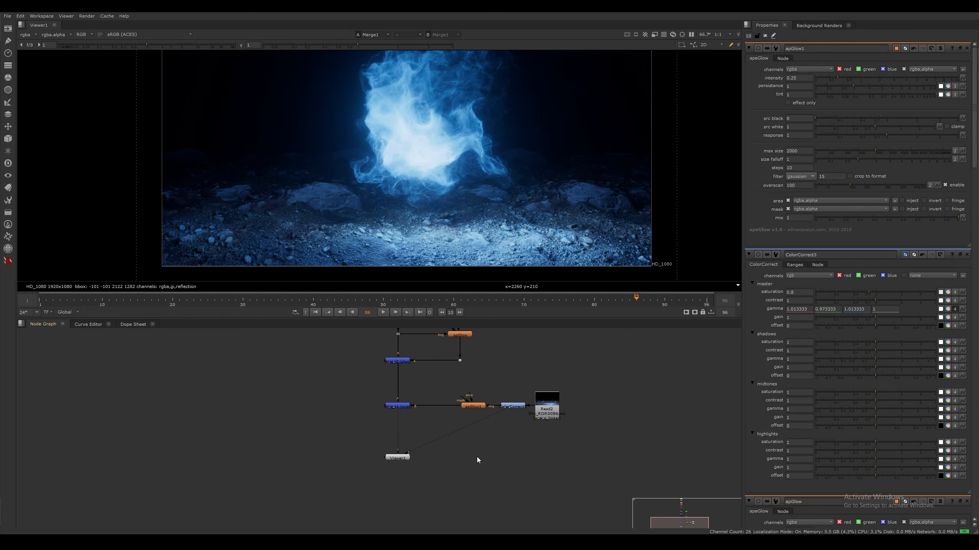
# Move the viewer node lower and insert an fxT_chromaticAberration node between Merge1 and the viewer
pyautogui.moveTo(477, 458); pyautogui.dragTo(507, 403, button='middle')
pyautogui.moveTo(430, 403); pyautogui.dragTo(431, 472)
pyautogui.click(451, 387)
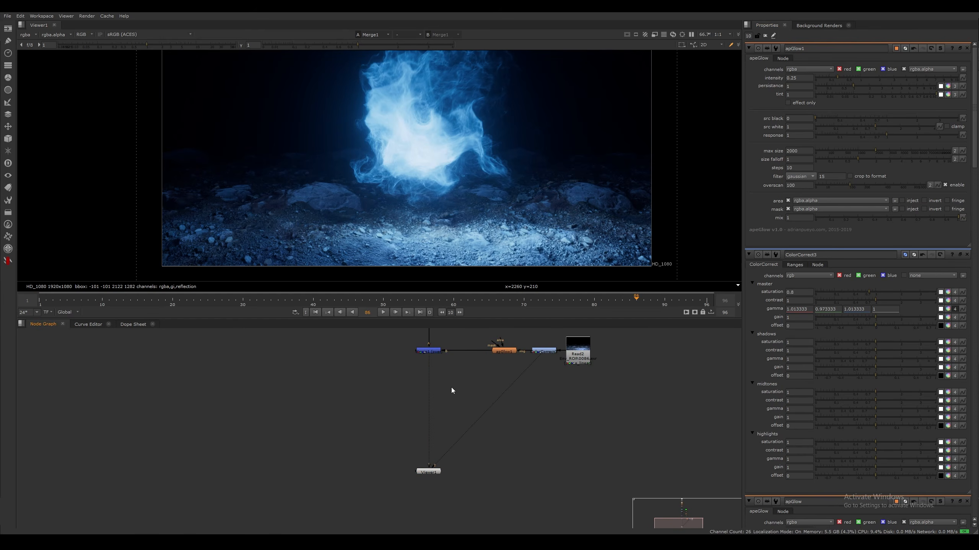
pyautogui.moveTo(451, 386); pyautogui.dragTo(440, 414, button='middle')
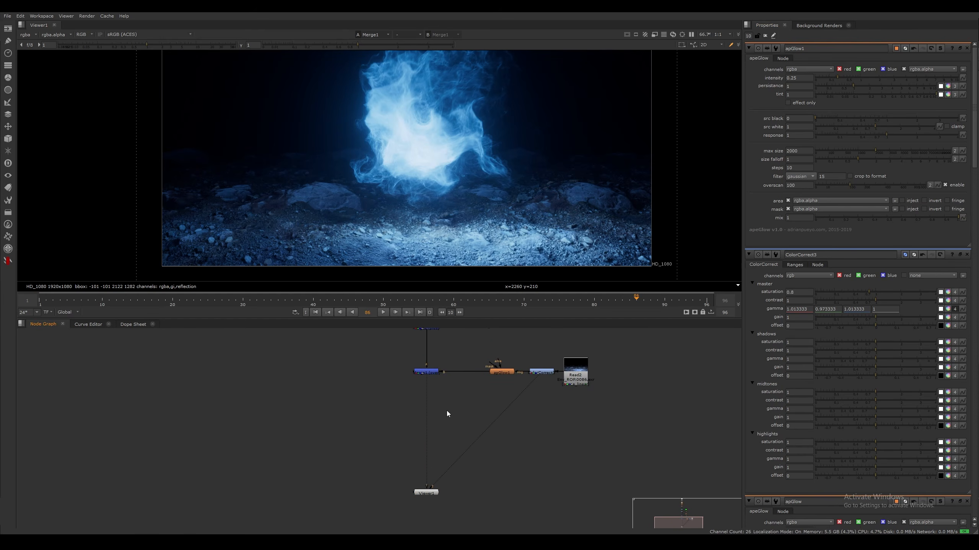
pyautogui.press('Tab')
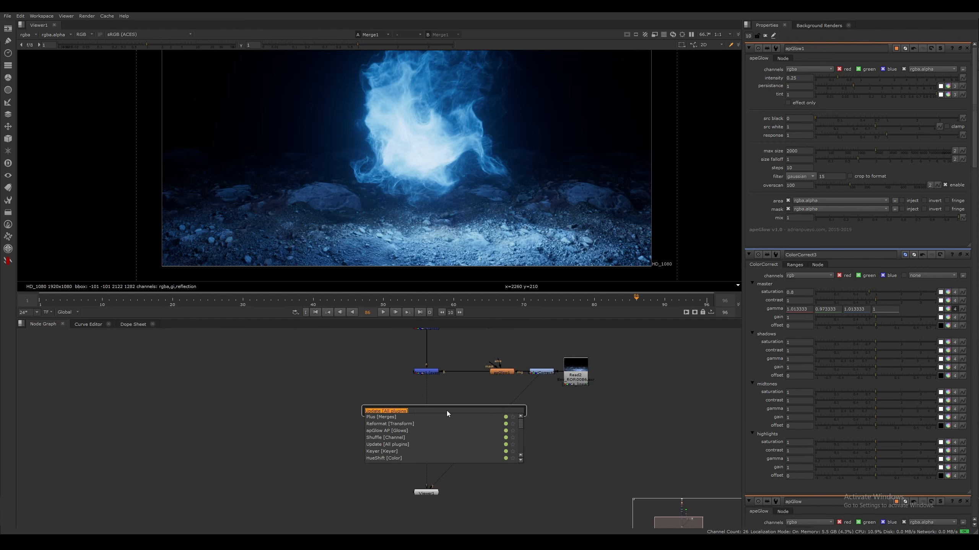
pyautogui.write('chromaticAberration [F')
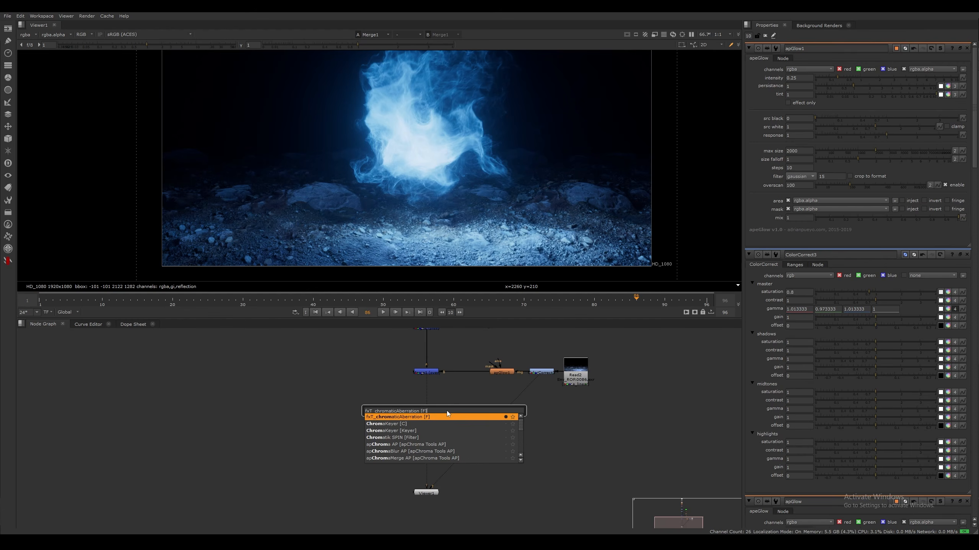
pyautogui.press('Return')
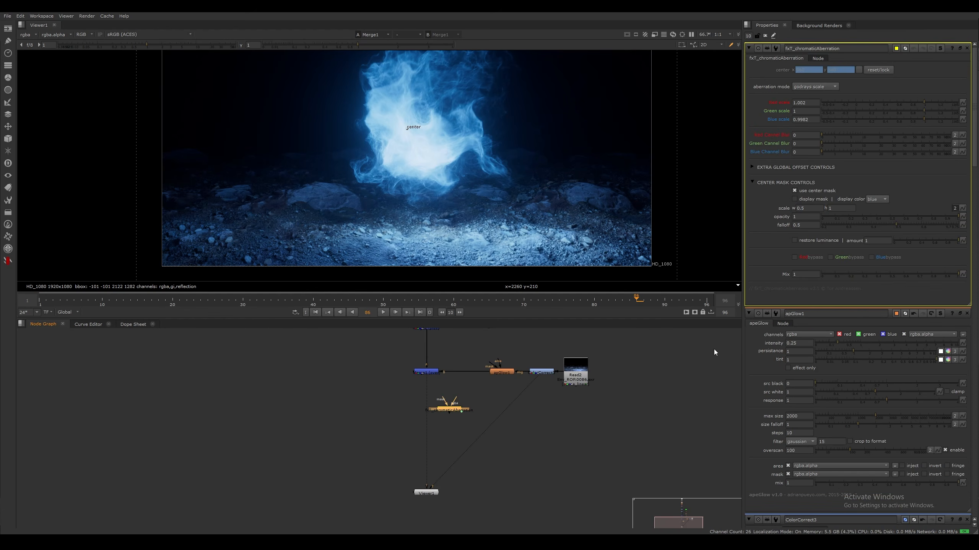
pyautogui.moveTo(454, 410); pyautogui.dragTo(431, 408)
# Compare the ground rocks up close with the chromatic aberration disabled and enabled
pyautogui.scroll(10, 302, 181)
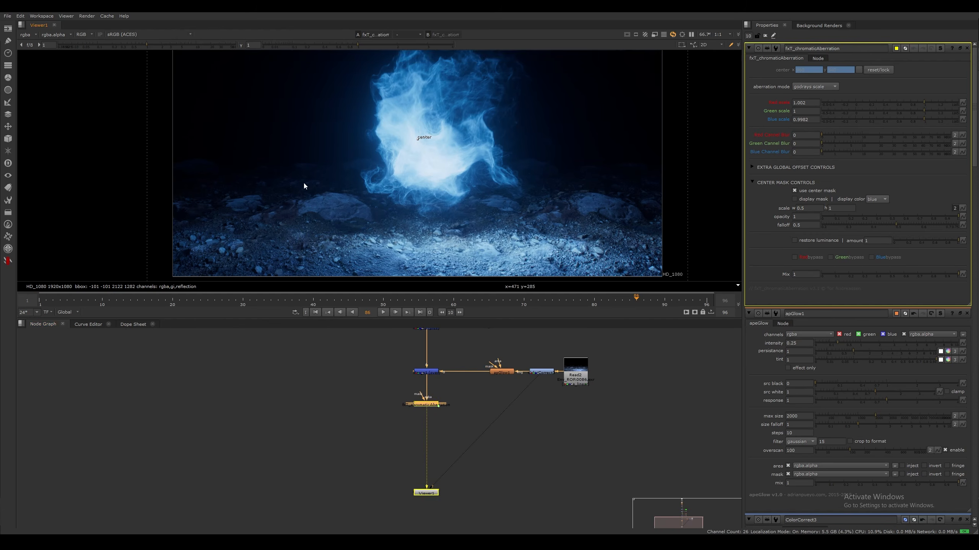
pyautogui.scroll(10, 336, 172)
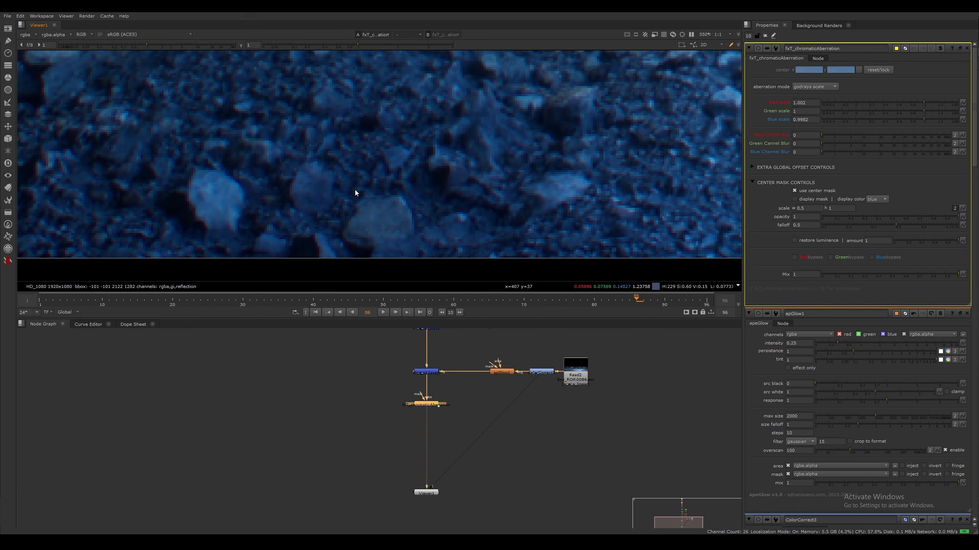
pyautogui.click(433, 405)
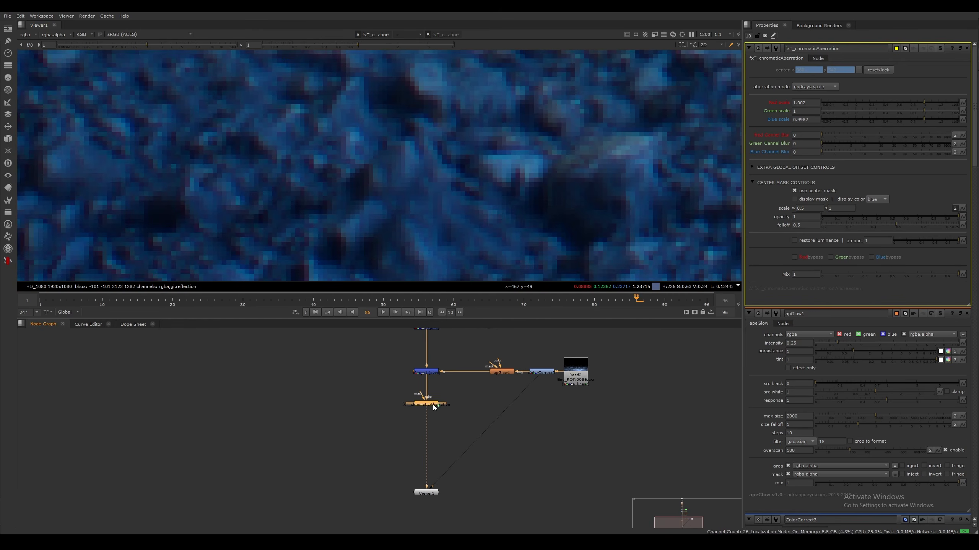
pyautogui.press('d')
pyautogui.press('d')
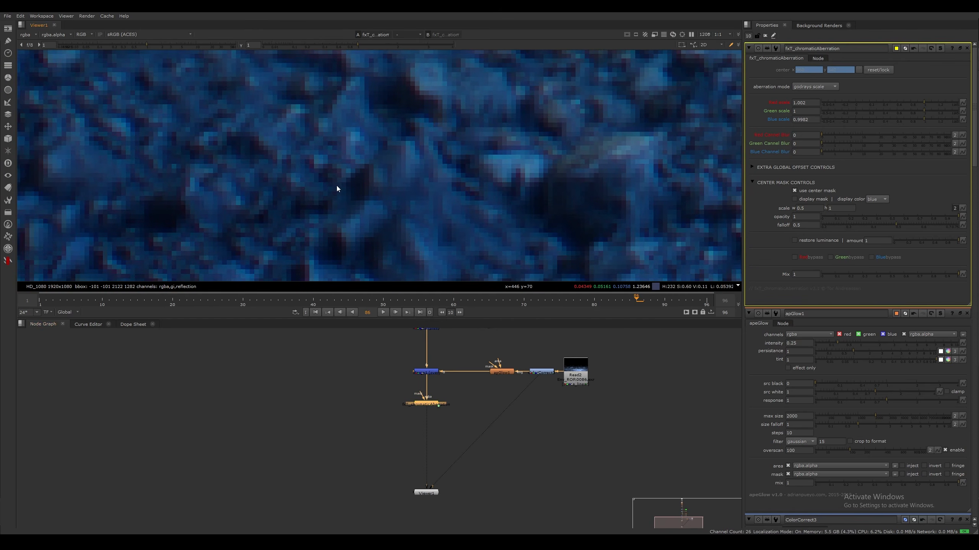
pyautogui.scroll(3, 347, 158)
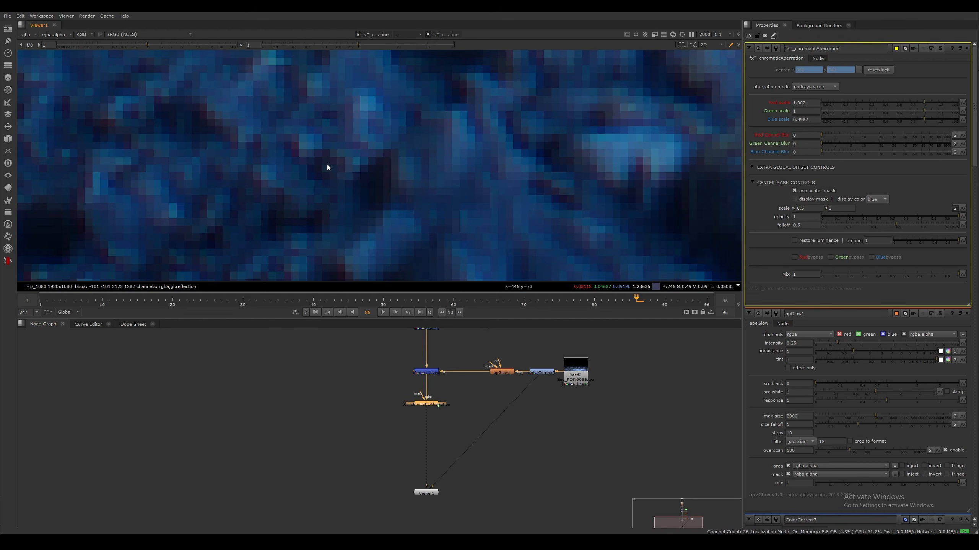
pyautogui.scroll(-8, 336, 164)
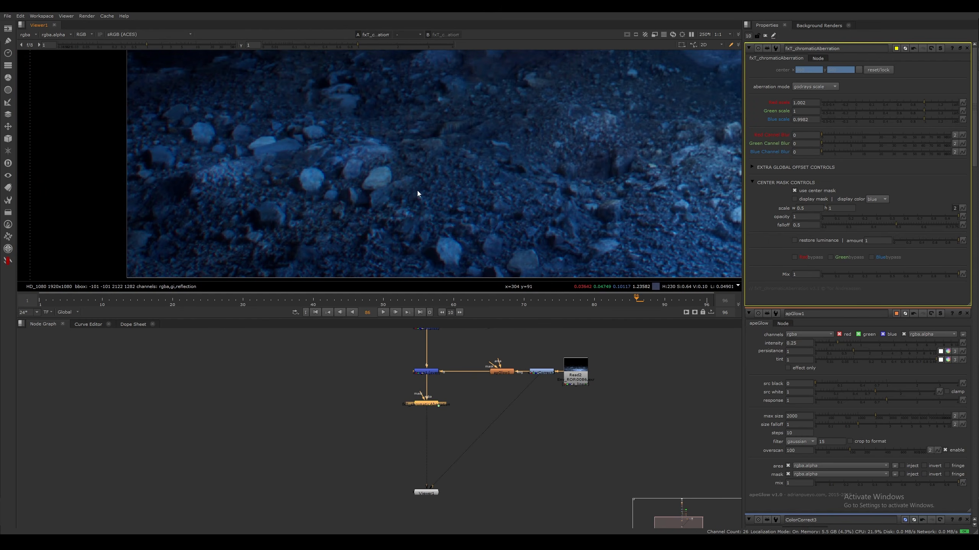
# Examine the chromatic aberration along the smoke edges near the centre of the frame
pyautogui.moveTo(532, 159); pyautogui.dragTo(270, 235, button='middle')
pyautogui.scroll(-4, 501, 167)
pyautogui.moveTo(501, 166); pyautogui.dragTo(355, 220, button='middle')
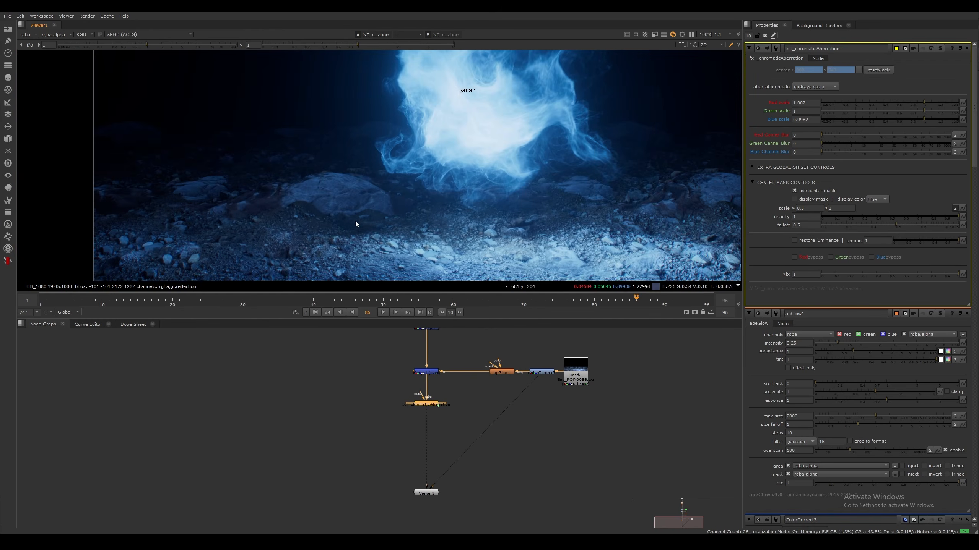
pyautogui.scroll(8, 496, 174)
pyautogui.moveTo(339, 149)
pyautogui.mouseDown(button='middle')
pyautogui.moveTo(424, 184)
pyautogui.moveTo(412, 186)
pyautogui.mouseUp(button='middle')
pyautogui.moveTo(277, 158); pyautogui.dragTo(399, 216, button='middle')
pyautogui.scroll(2, 399, 217)
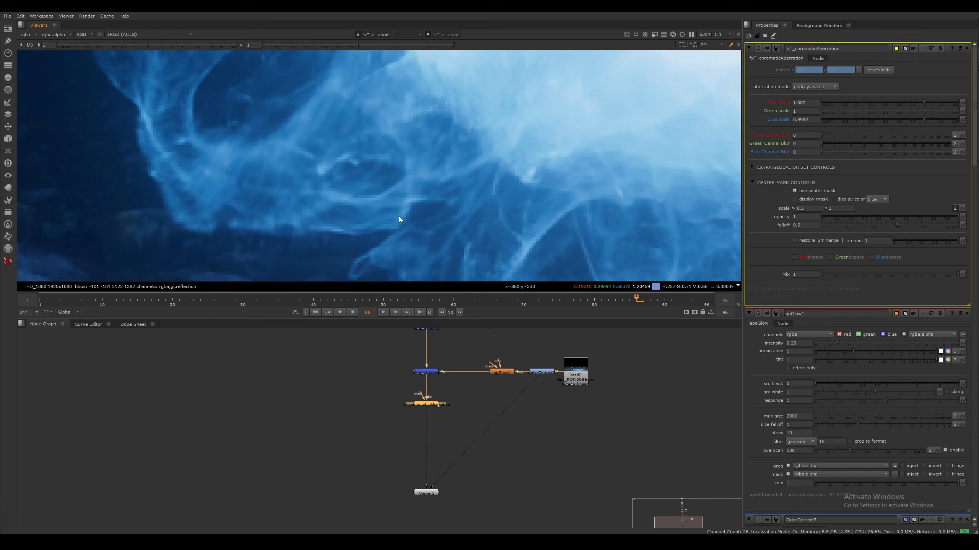
pyautogui.moveTo(216, 154)
pyautogui.mouseDown(button='middle')
pyautogui.moveTo(352, 193)
pyautogui.moveTo(559, 157)
pyautogui.mouseUp(button='middle')
pyautogui.scroll(-5, 424, 166)
pyautogui.moveTo(327, 172); pyautogui.dragTo(589, 164, button='middle')
pyautogui.moveTo(339, 170); pyautogui.dragTo(506, 159, button='middle')
pyautogui.moveTo(327, 203); pyautogui.dragTo(110, 189, button='middle')
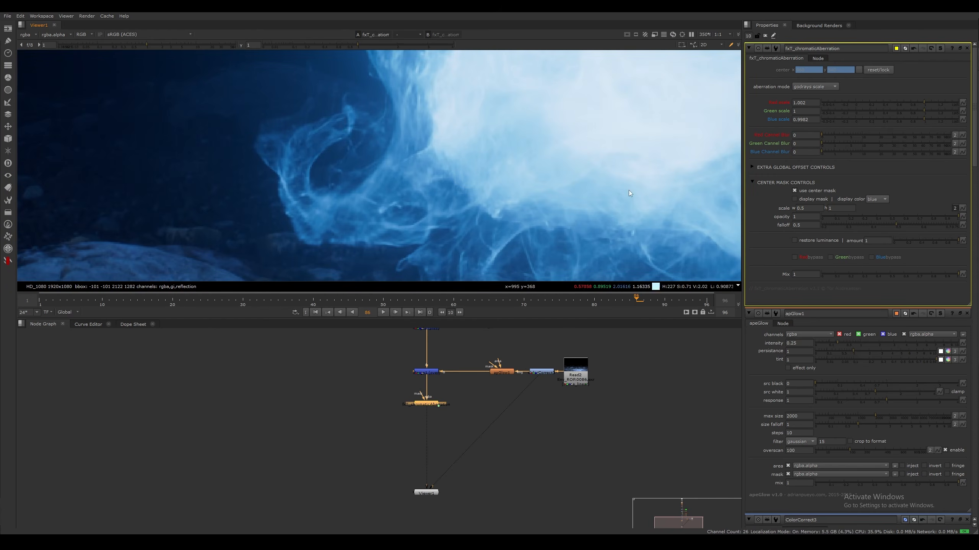
# Turn off the chromatic aberration's center mask and check the effect on the smoke edges up close
pyautogui.click(795, 191)
pyautogui.scroll(-5, 536, 209)
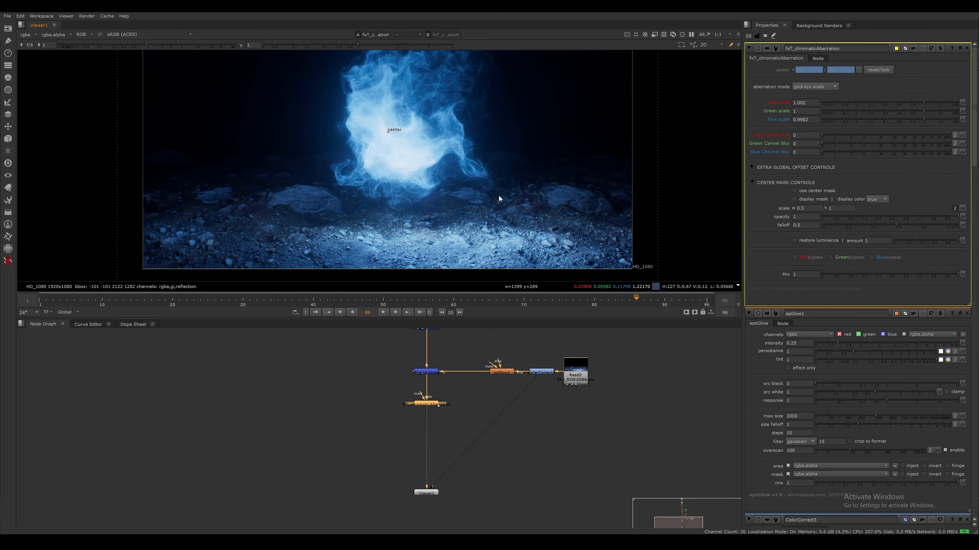
pyautogui.scroll(4, 499, 195)
pyautogui.scroll(5, 550, 158)
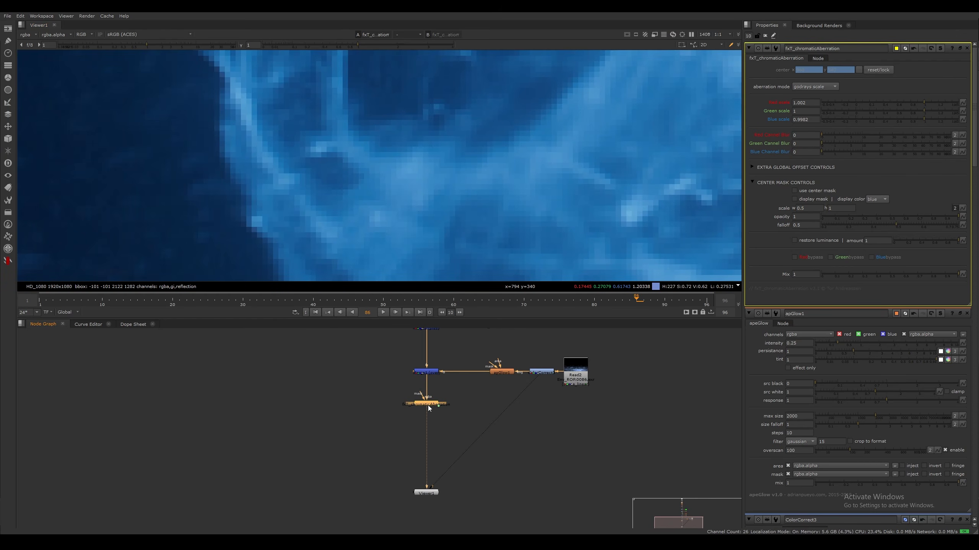
pyautogui.press('d')
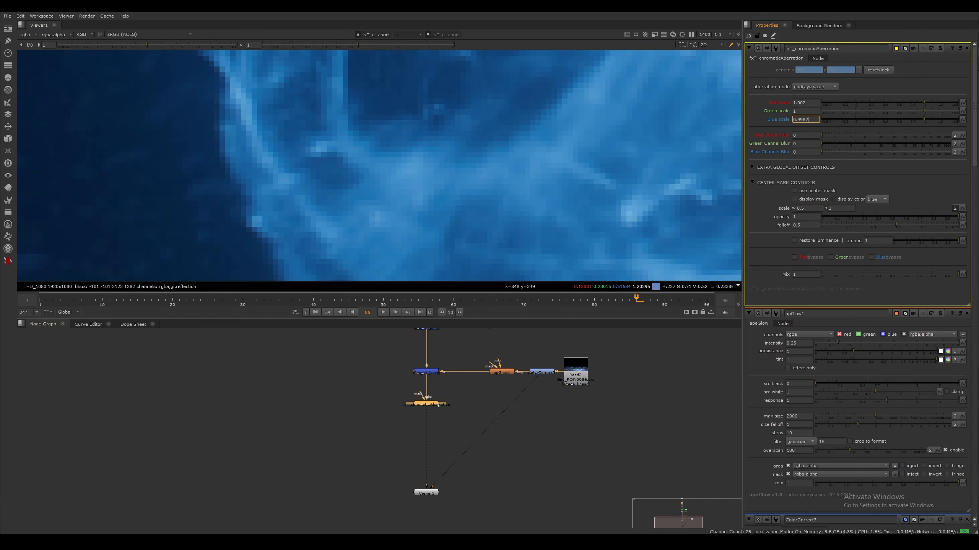
# Set the chromatic aberration's red scale to 1.004 and check the colour fringing on the smoke and rocks
pyautogui.click(813, 103)
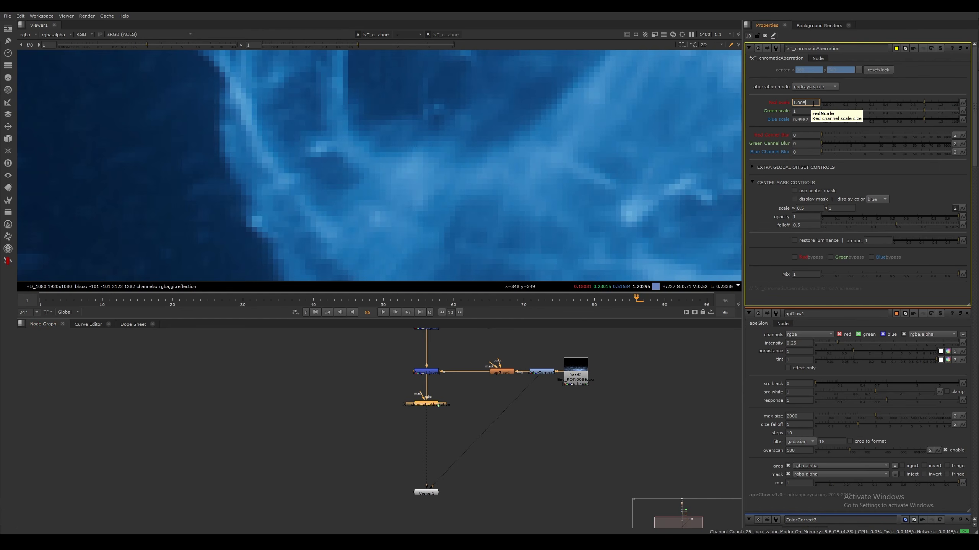
pyautogui.press('Return')
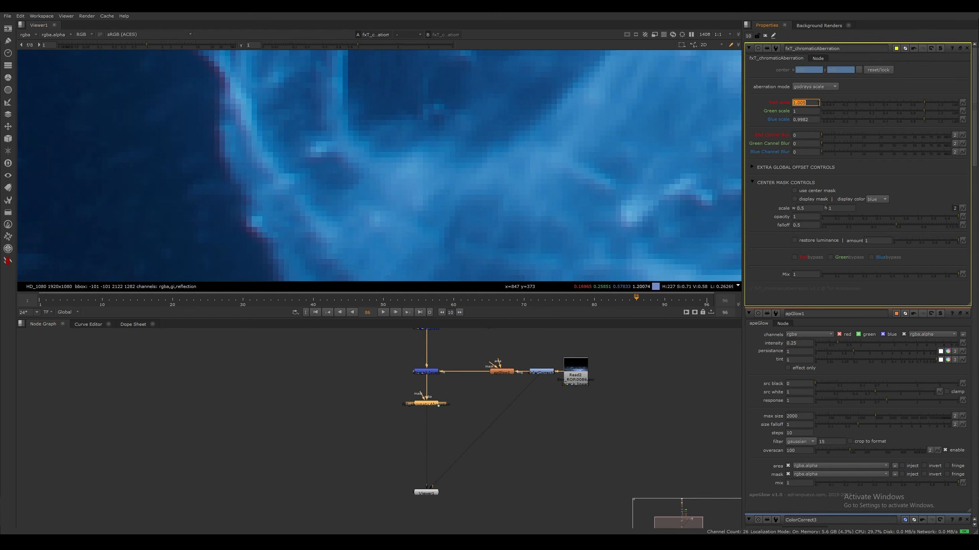
pyautogui.click(813, 103)
pyautogui.press('BackSpace')
pyautogui.write('4')
pyautogui.press('Return')
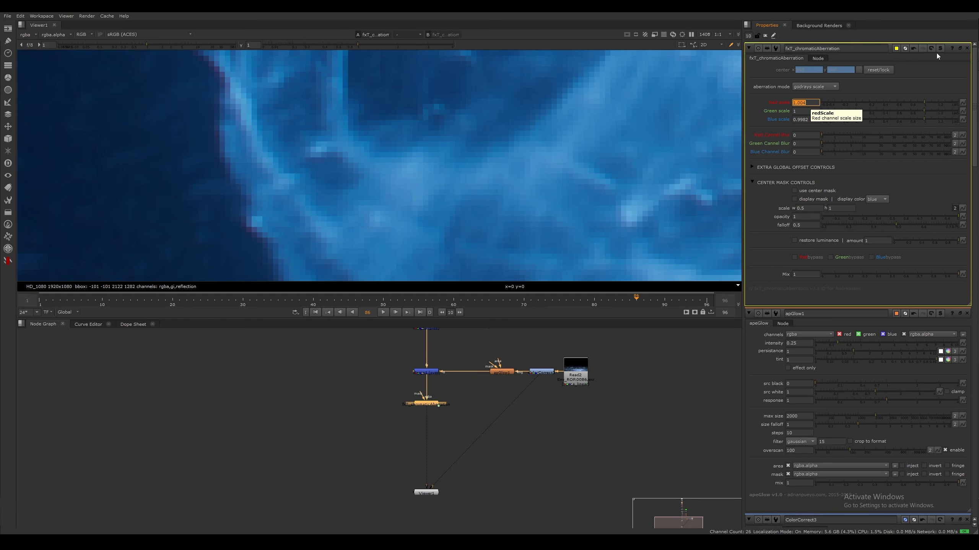
pyautogui.moveTo(237, 84); pyautogui.dragTo(348, 235, button='middle')
pyautogui.scroll(-2, 294, 144)
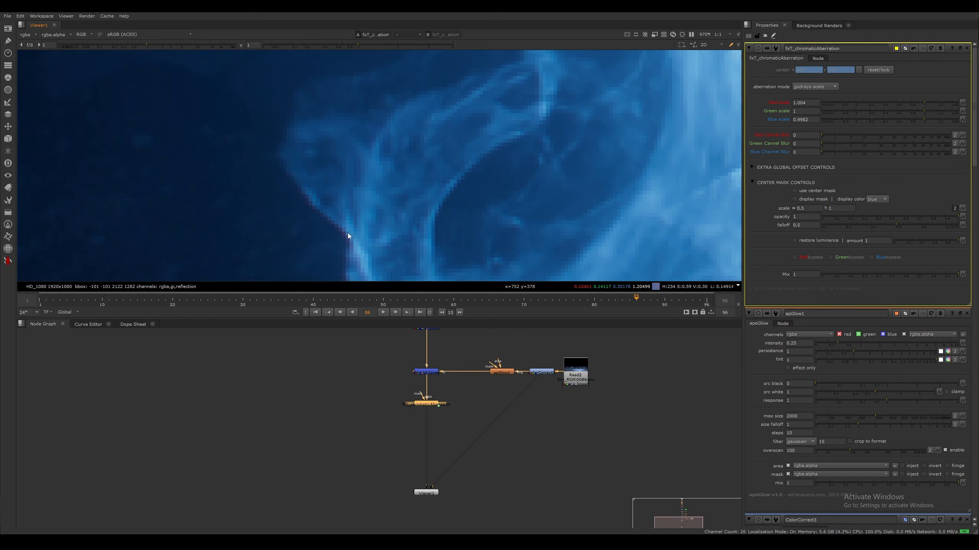
pyautogui.scroll(-8, 344, 139)
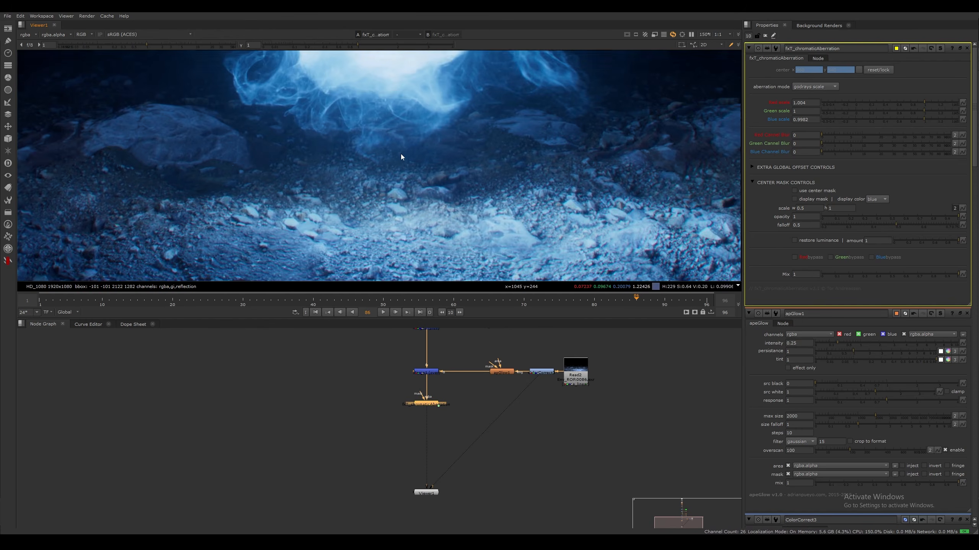
pyautogui.scroll(-5, 400, 157)
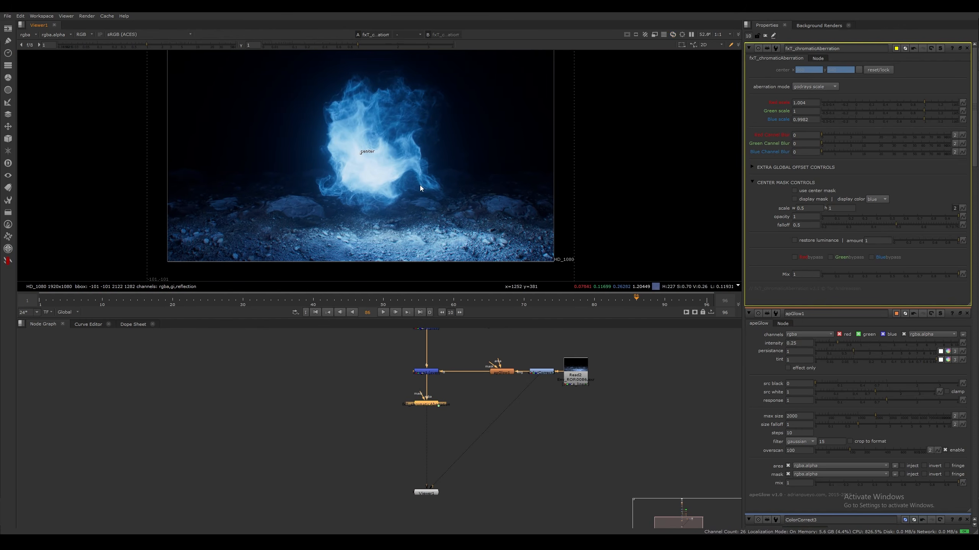
pyautogui.scroll(10, 420, 185)
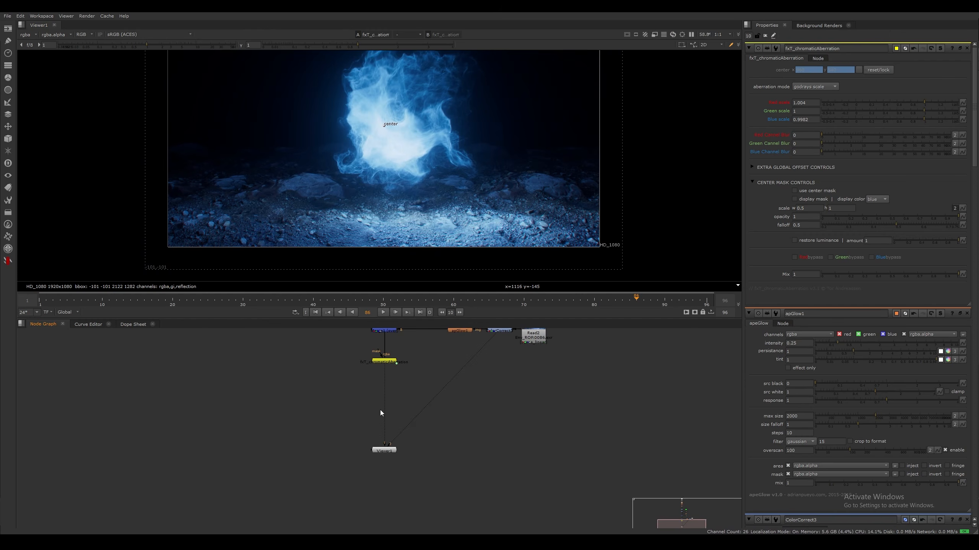
pyautogui.click(387, 362)
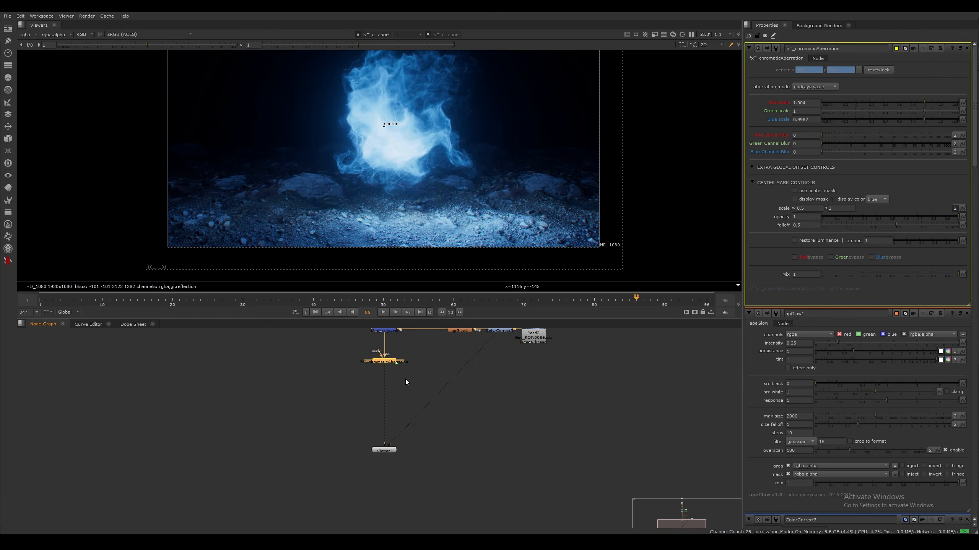
# Add a LensDistortion node directly after the chromatic aberration node
pyautogui.press('Tab')
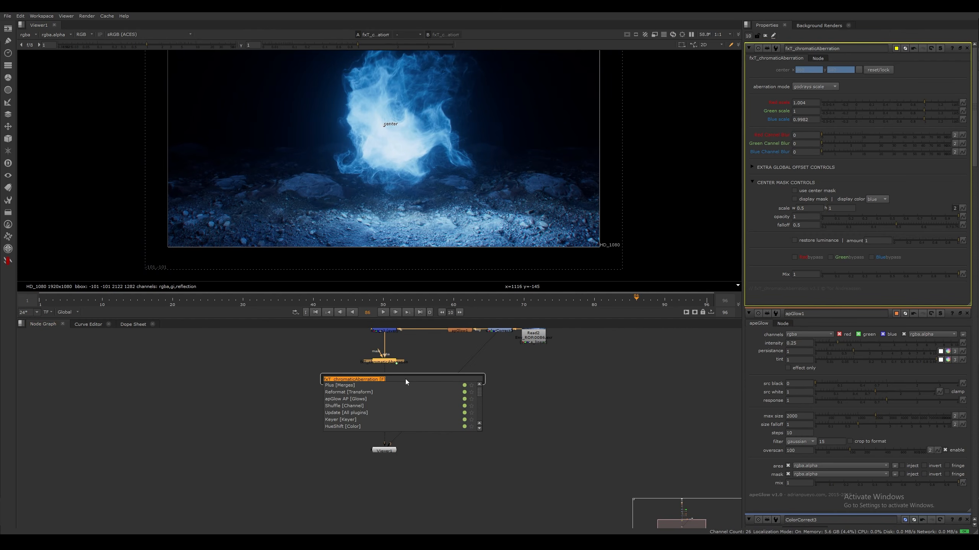
pyautogui.write('lensdi')
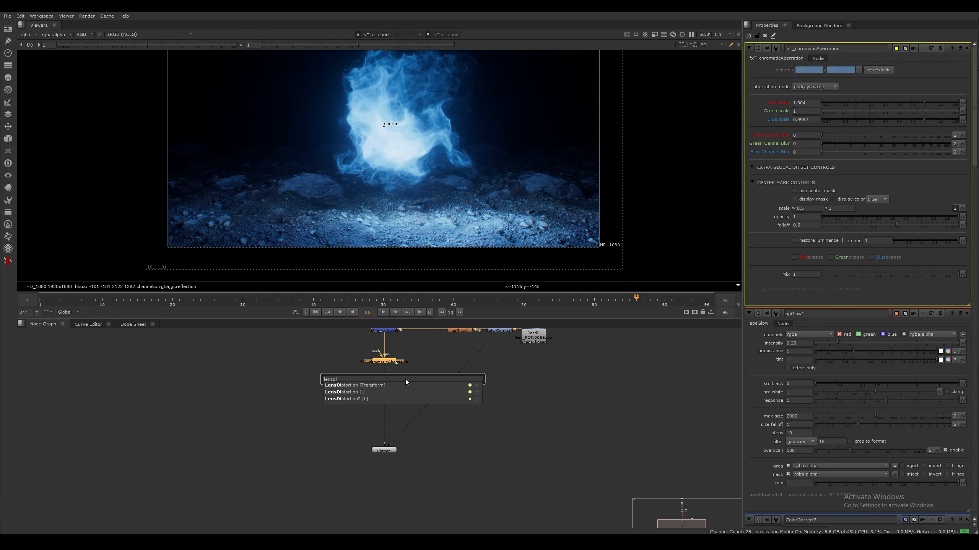
pyautogui.press('Down')
pyautogui.press('Down')
pyautogui.press('Down')
pyautogui.press('Return')
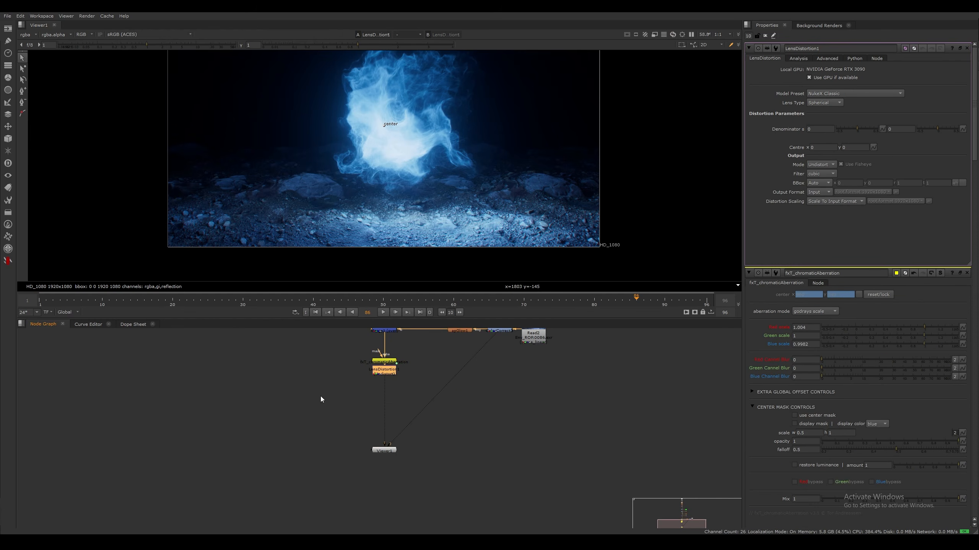
# Try -0.02 for the lens distortion's first denominator value and settle on -0.01
pyautogui.click(828, 130)
pyautogui.write('-.01')
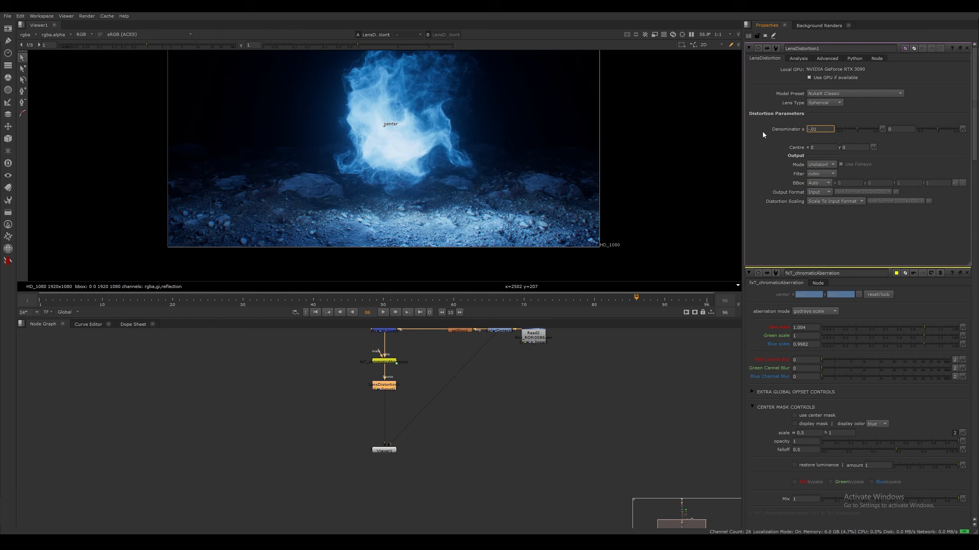
pyautogui.press('BackSpace')
pyautogui.write('2')
pyautogui.press('Return')
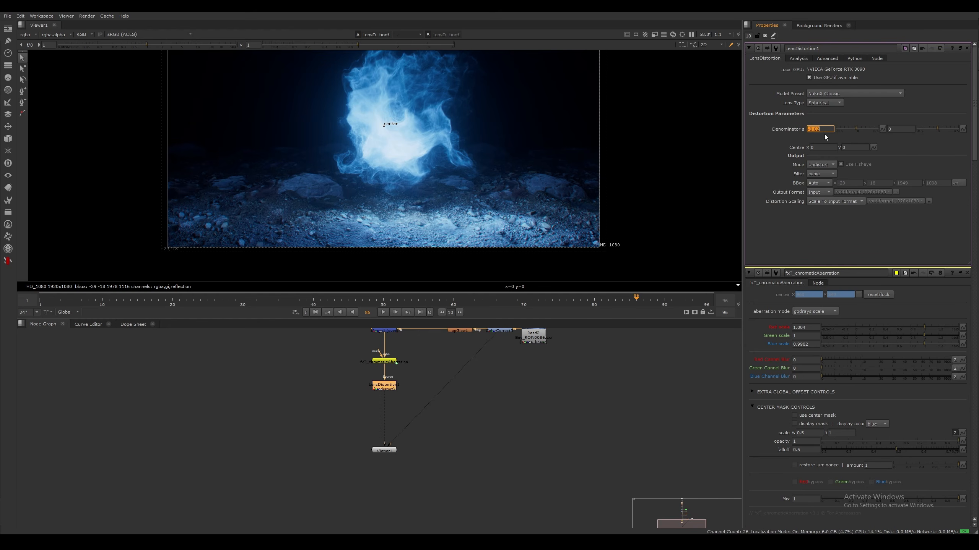
pyautogui.click(895, 100)
pyautogui.write('1')
pyautogui.press('Return')
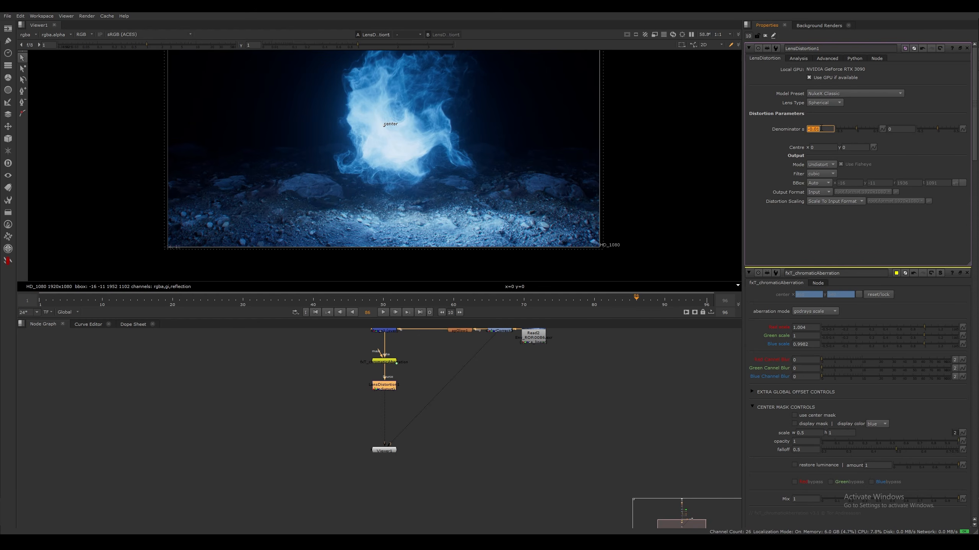
# Compare the ground rocks up close with the lens distortion disabled and enabled, and check the full frame
pyautogui.scroll(5, 386, 193)
pyautogui.moveTo(314, 187); pyautogui.dragTo(375, 166, button='middle')
pyautogui.scroll(4, 376, 166)
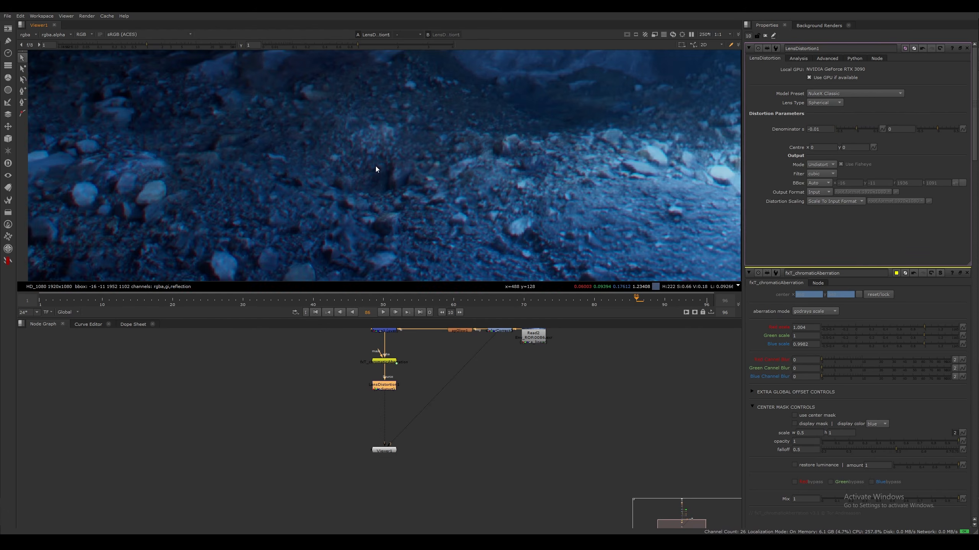
pyautogui.scroll(-3, 375, 166)
pyautogui.press('d')
pyautogui.press('d')
pyautogui.press('d')
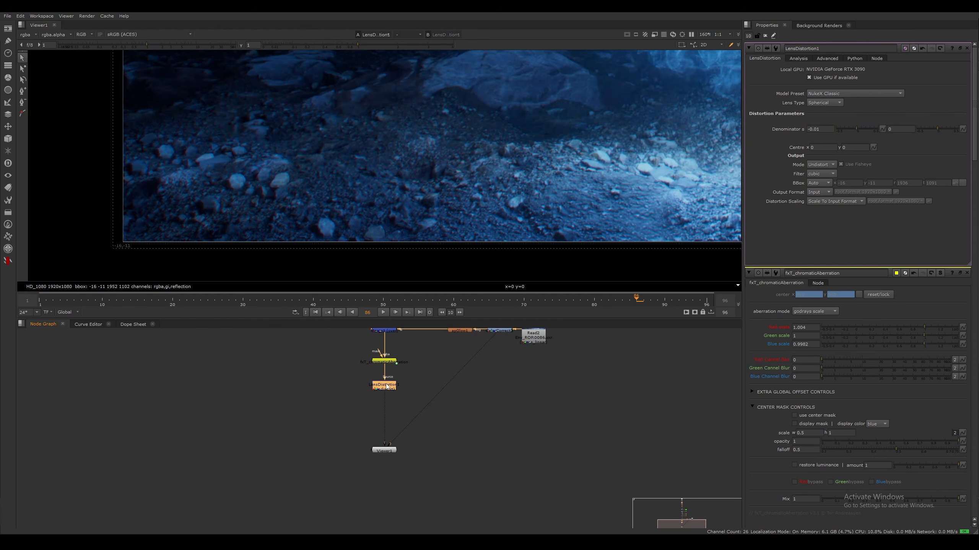
pyautogui.press('d')
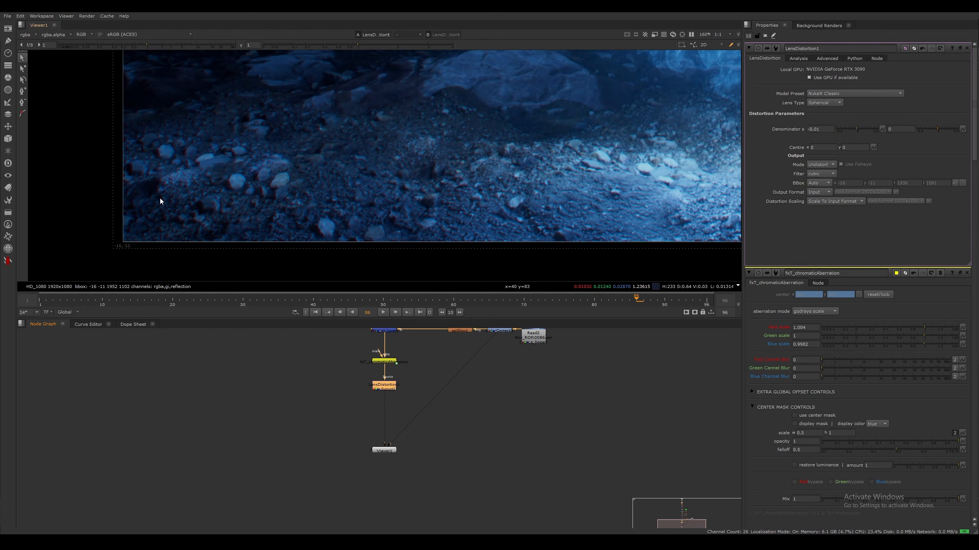
pyautogui.press('d')
pyautogui.press('d')
pyautogui.scroll(-6, 439, 209)
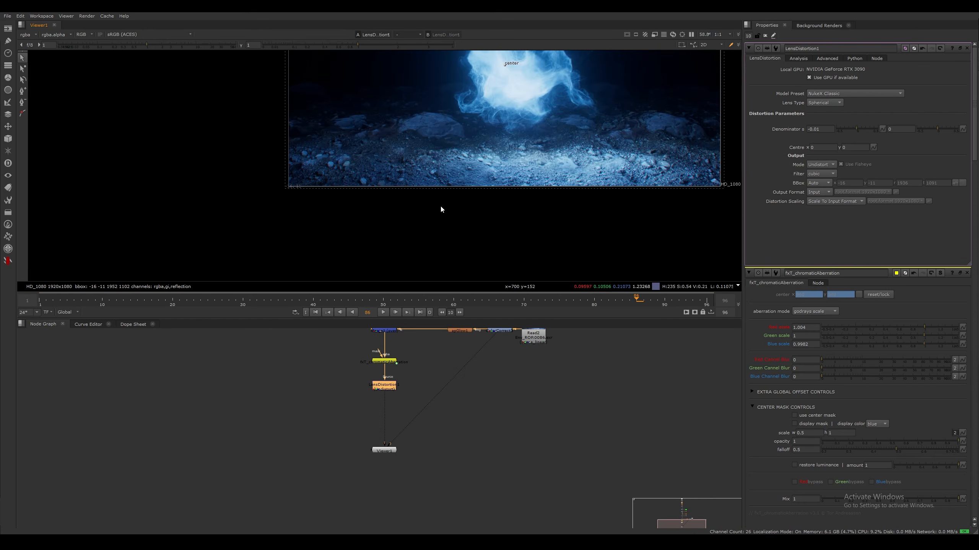
pyautogui.scroll(2, 420, 191)
pyautogui.moveTo(403, 178); pyautogui.dragTo(439, 201, button='middle')
pyautogui.scroll(1, 459, 201)
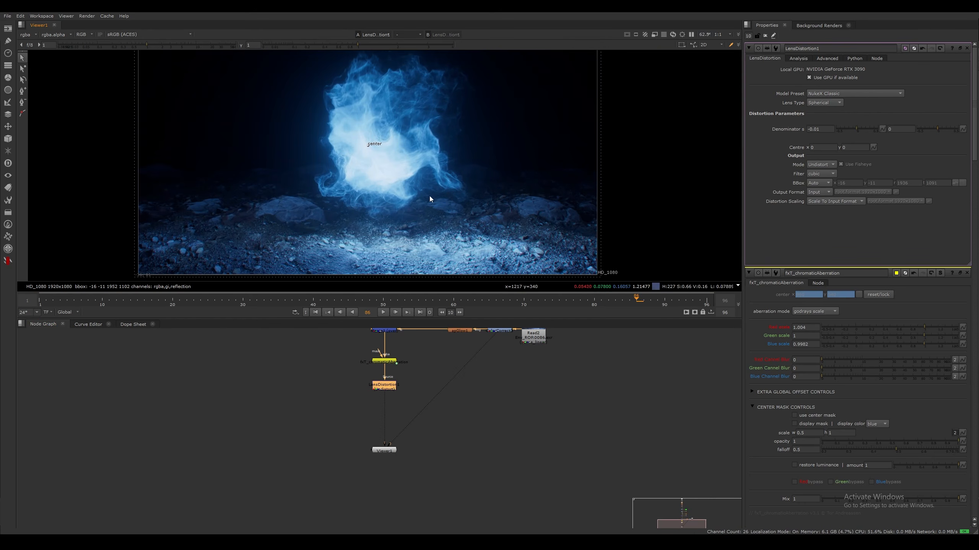
# Add a Grain node between the LensDistortion node and the viewer, and space it slightly below the distortion
pyautogui.click(418, 419)
pyautogui.moveTo(418, 420)
pyautogui.mouseDown(button='middle')
pyautogui.moveTo(442, 401)
pyautogui.moveTo(416, 393)
pyautogui.moveTo(373, 411)
pyautogui.moveTo(407, 380)
pyautogui.mouseUp(button='middle')
pyautogui.click(384, 362)
pyautogui.click(402, 376)
pyautogui.press('Tab')
pyautogui.write('grain')
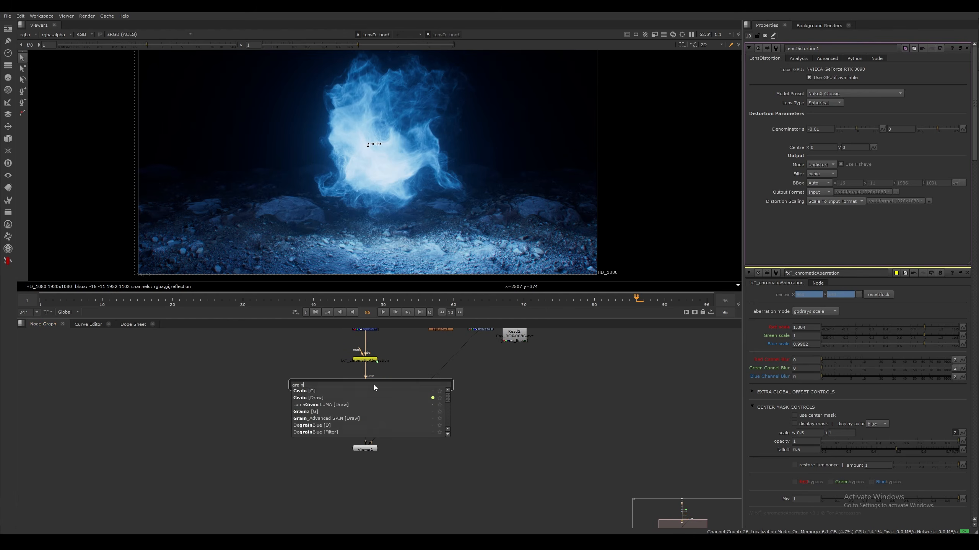
pyautogui.press('Down')
pyautogui.press('Return')
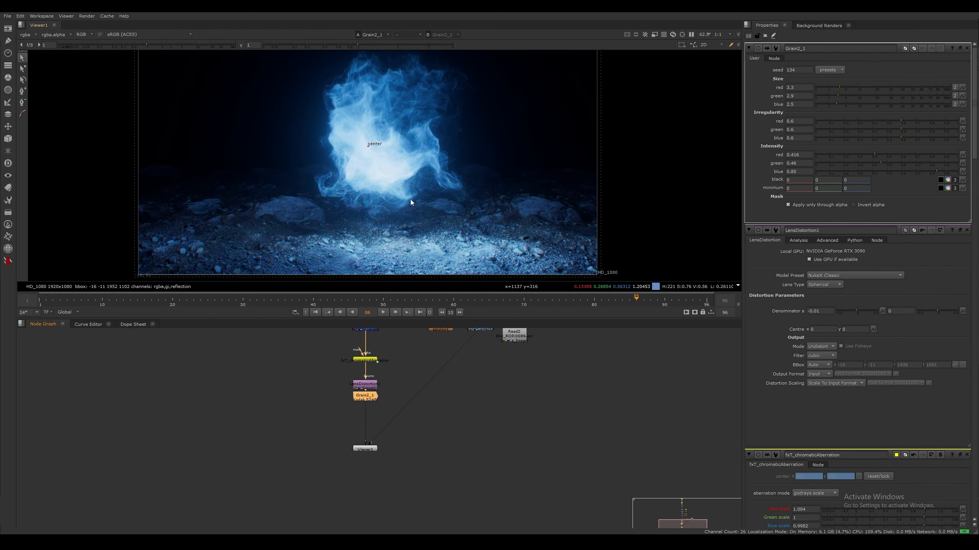
pyautogui.scroll(3, 410, 198)
pyautogui.moveTo(371, 408); pyautogui.dragTo(368, 409)
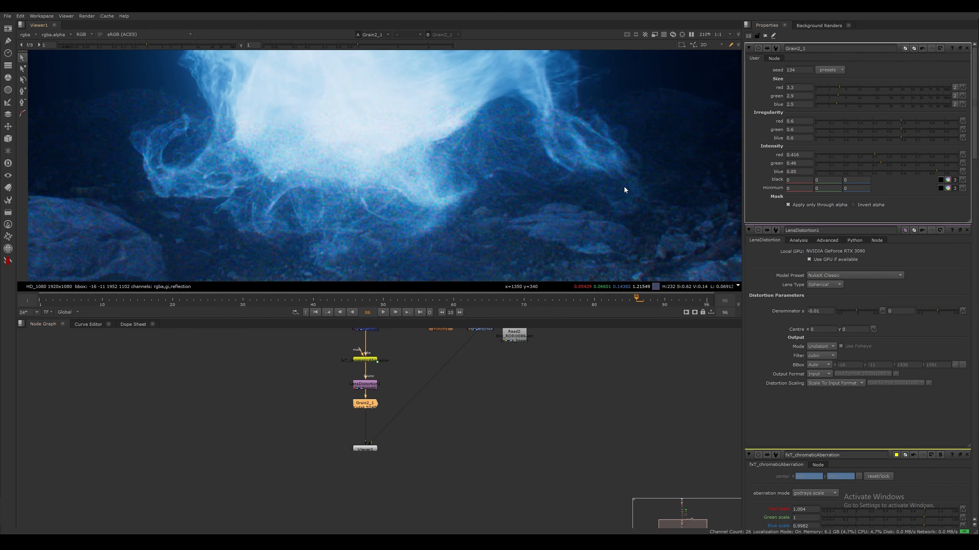
# Examine the composite's alpha channel against the colour image to see where the grain is applied
pyautogui.scroll(-3, 502, 201)
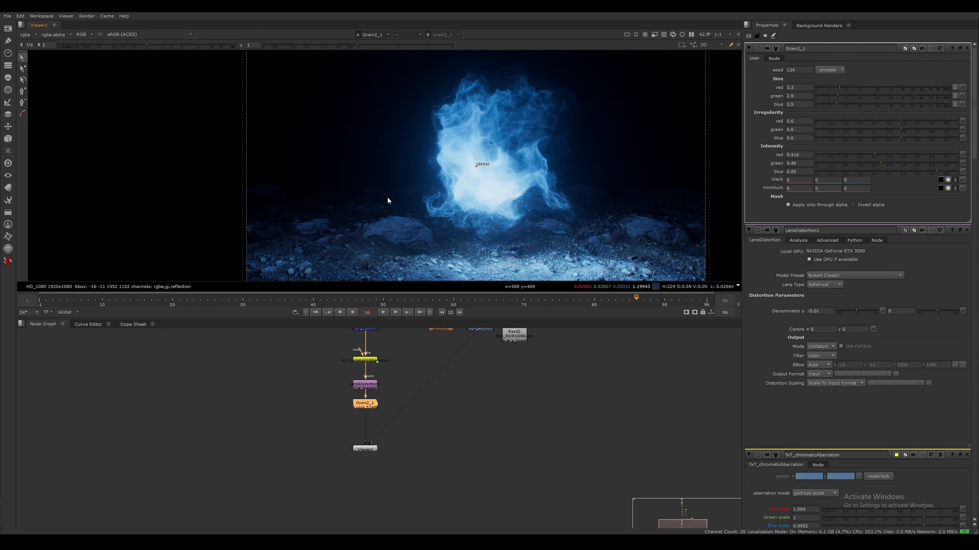
pyautogui.press('a')
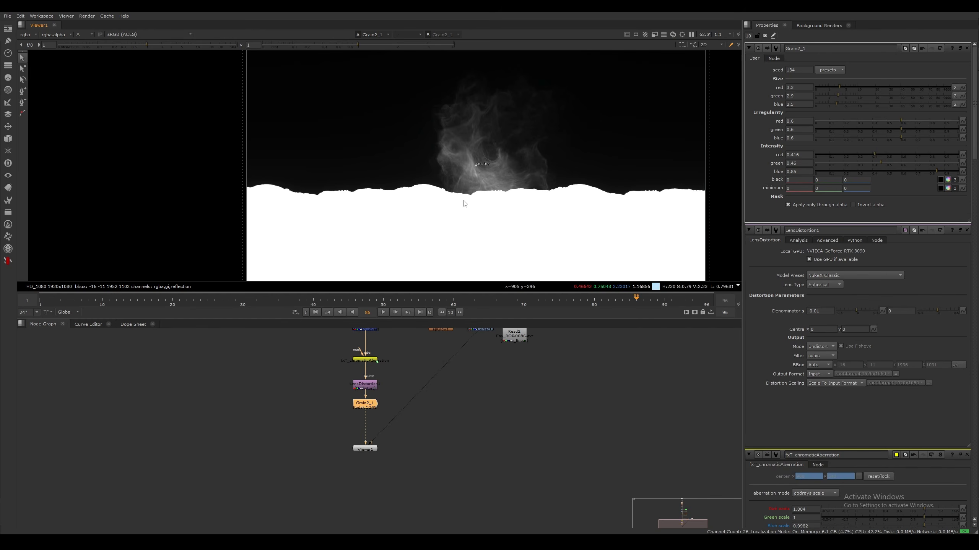
pyautogui.scroll(-2, 465, 204)
pyautogui.press('a')
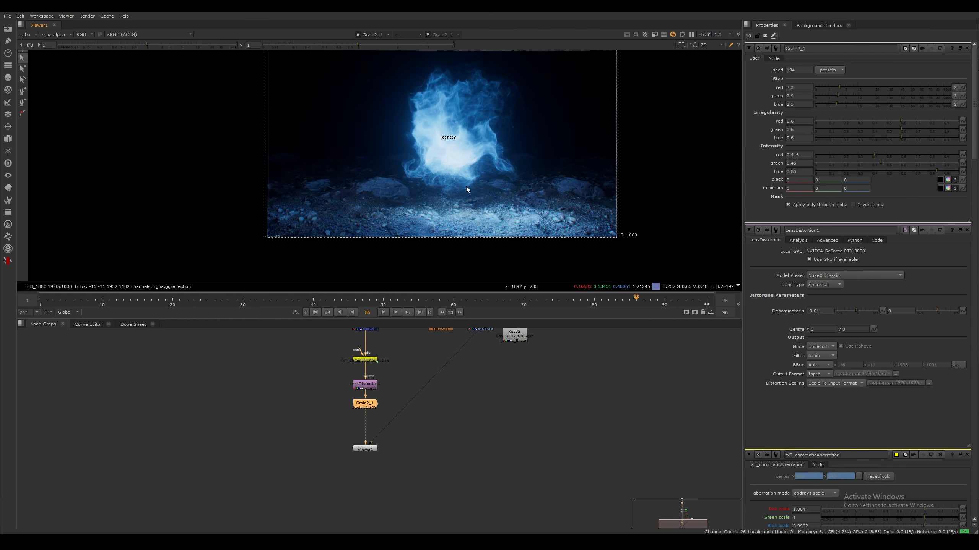
pyautogui.scroll(8, 483, 178)
# Move the Grain node down and insert a luminance Keyer between it and the LensDistortion node
pyautogui.moveTo(391, 441); pyautogui.dragTo(489, 365, button='middle')
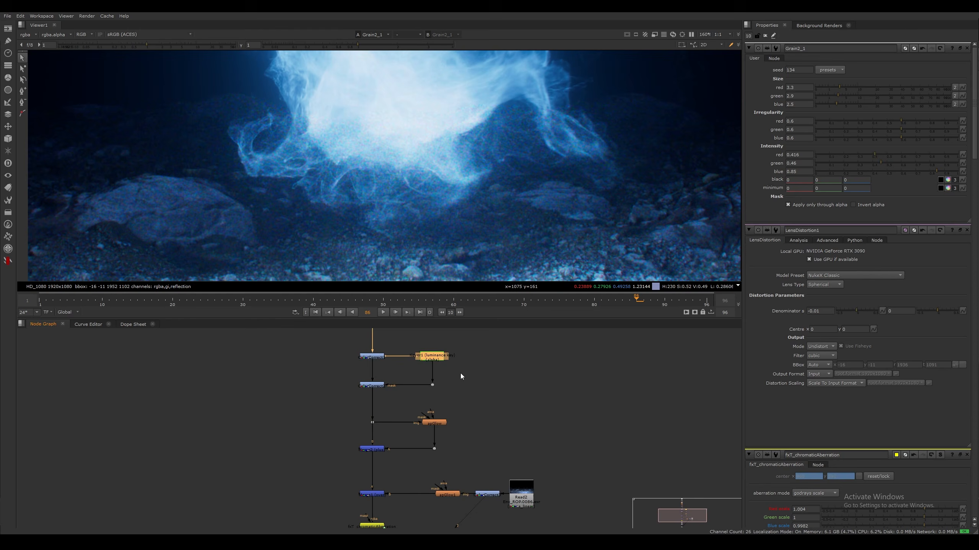
pyautogui.click(461, 373)
pyautogui.moveTo(424, 476); pyautogui.dragTo(452, 359, button='middle')
pyautogui.moveTo(399, 471); pyautogui.dragTo(418, 375, button='middle')
pyautogui.moveTo(385, 351); pyautogui.dragTo(449, 403)
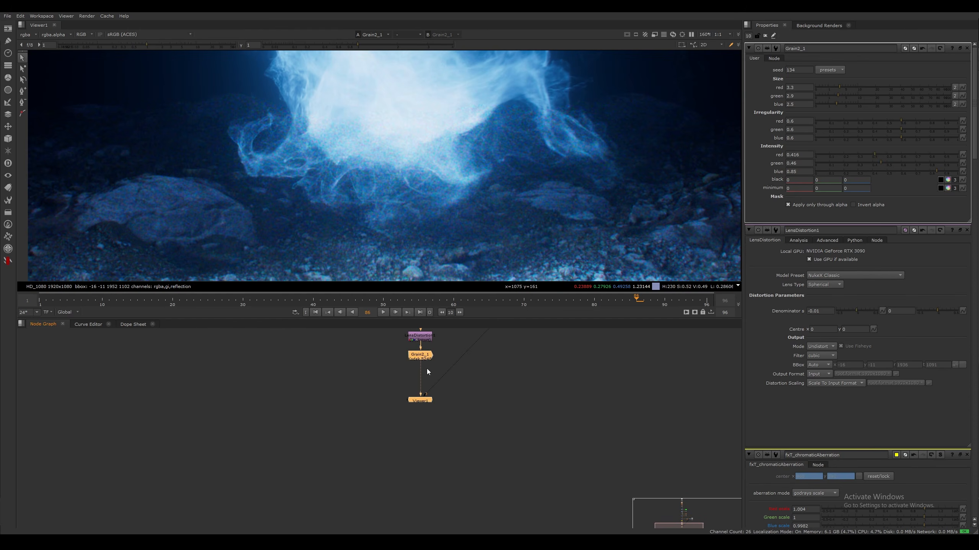
pyautogui.moveTo(426, 356); pyautogui.dragTo(425, 409)
pyautogui.click(435, 379)
pyautogui.press('Tab')
pyautogui.write('keyer')
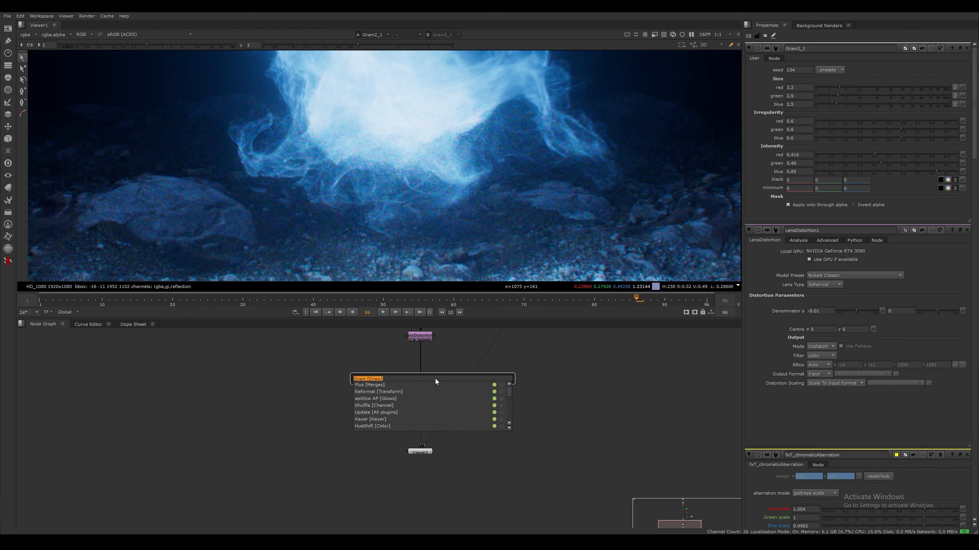
pyautogui.press('Down')
pyautogui.press('Return')
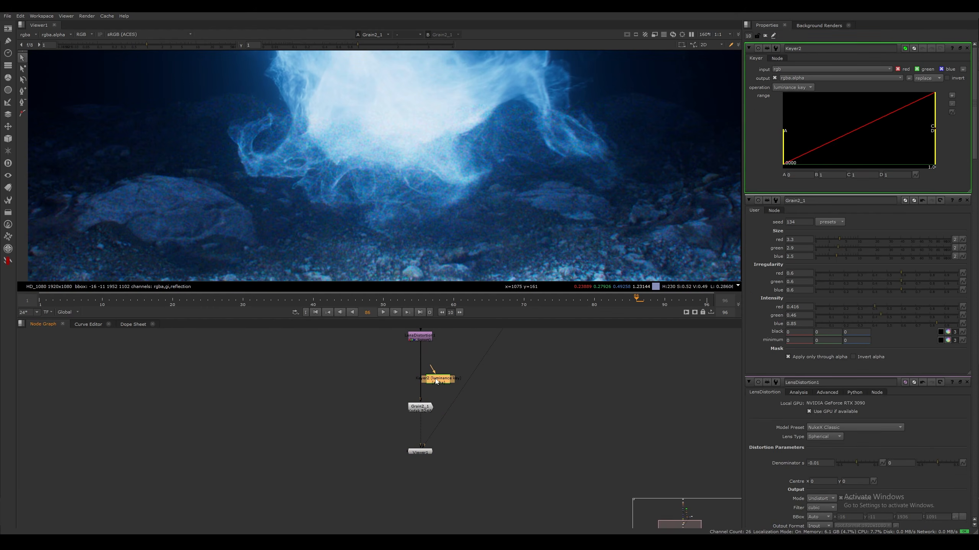
pyautogui.moveTo(421, 378); pyautogui.dragTo(424, 374)
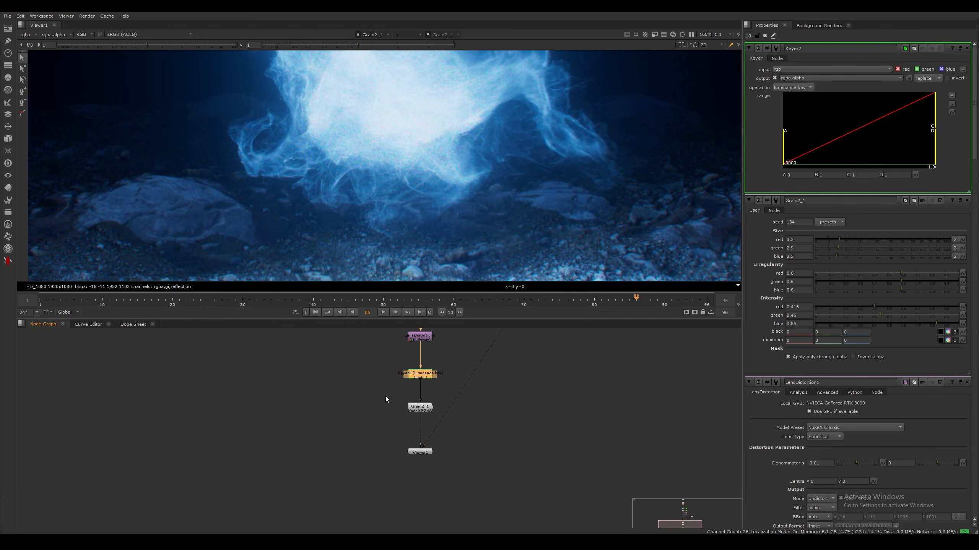
# View the Grain node's output and examine the grain on the smoke and its edges up close
pyautogui.click(385, 396)
pyautogui.click(425, 408)
pyautogui.press('1')
pyautogui.click(426, 411)
pyautogui.moveTo(454, 178); pyautogui.dragTo(457, 285, button='middle')
pyautogui.moveTo(302, 181); pyautogui.dragTo(442, 105, button='middle')
pyautogui.moveTo(408, 142); pyautogui.dragTo(243, 241, button='middle')
pyautogui.scroll(3, 405, 186)
pyautogui.moveTo(438, 142); pyautogui.dragTo(457, 155, button='middle')
pyautogui.scroll(-5, 432, 170)
pyautogui.scroll(5, 418, 183)
# Link the grain's green intensity to its red intensity
pyautogui.doubleClick(424, 407)
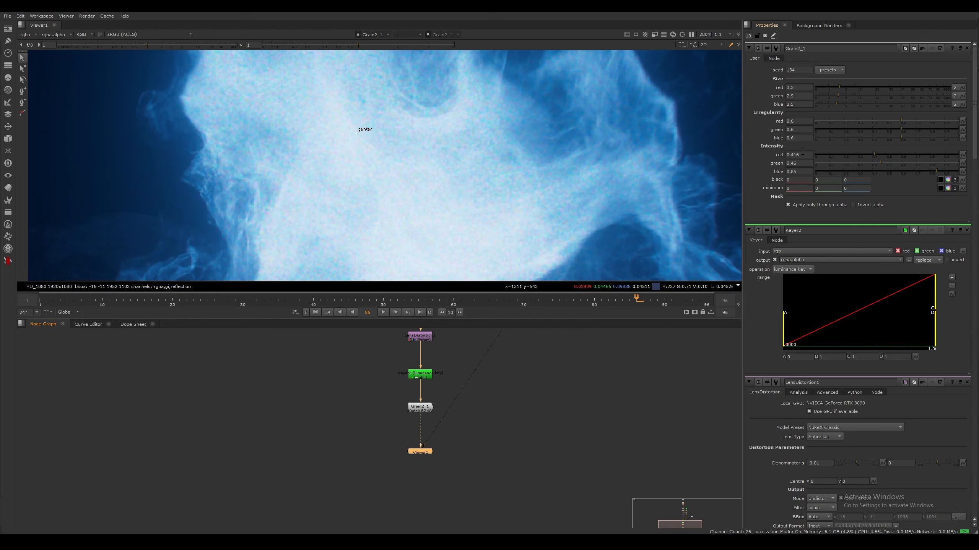
pyautogui.rightClick(798, 154)
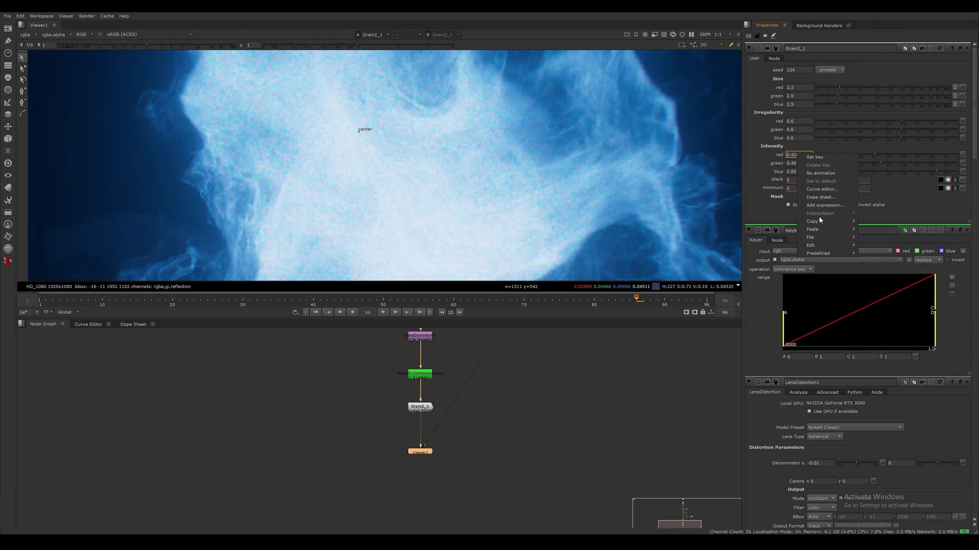
pyautogui.moveTo(833, 222)
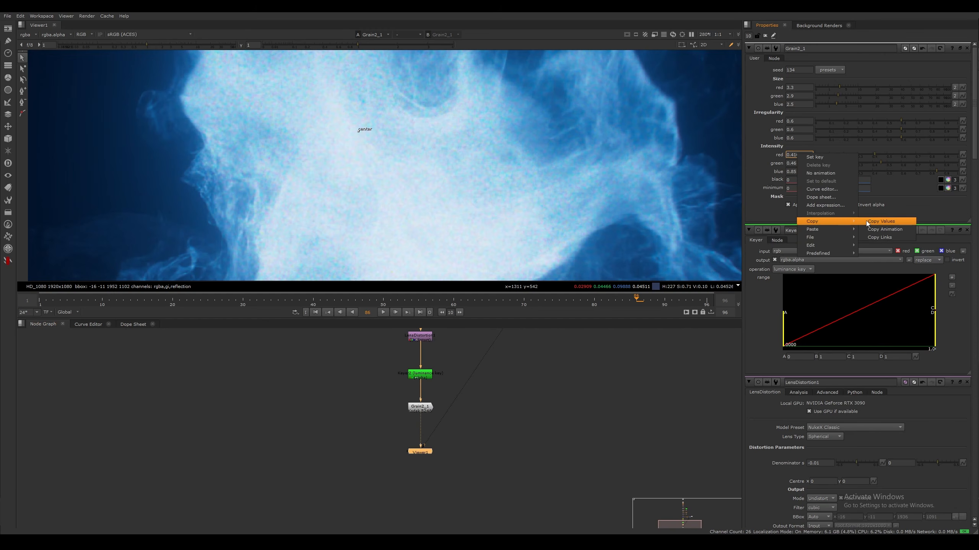
pyautogui.click(881, 237)
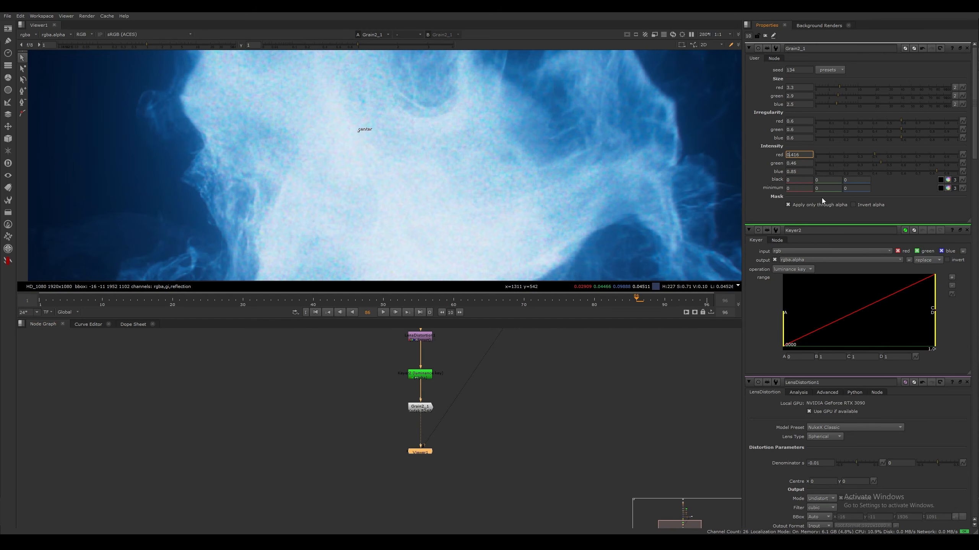
pyautogui.rightClick(799, 164)
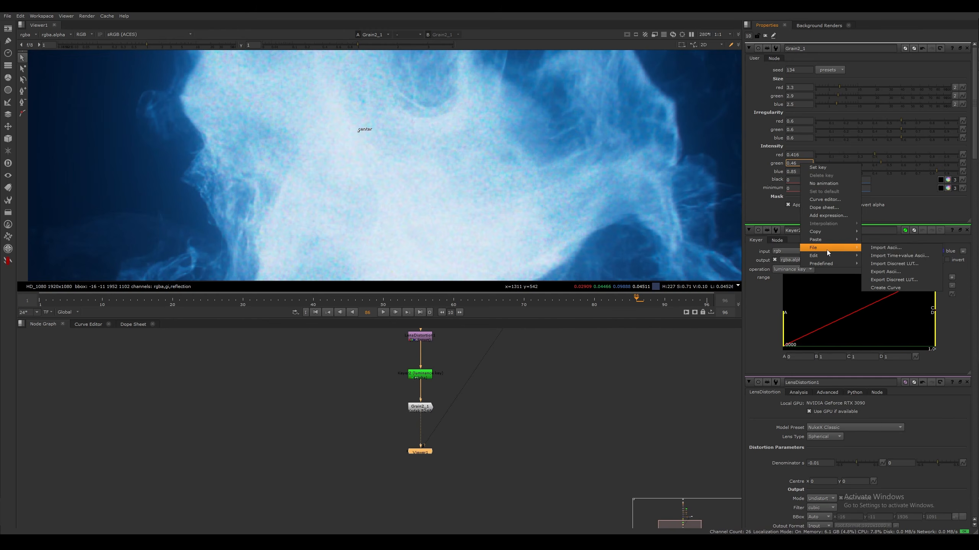
pyautogui.moveTo(834, 239)
pyautogui.click(885, 248)
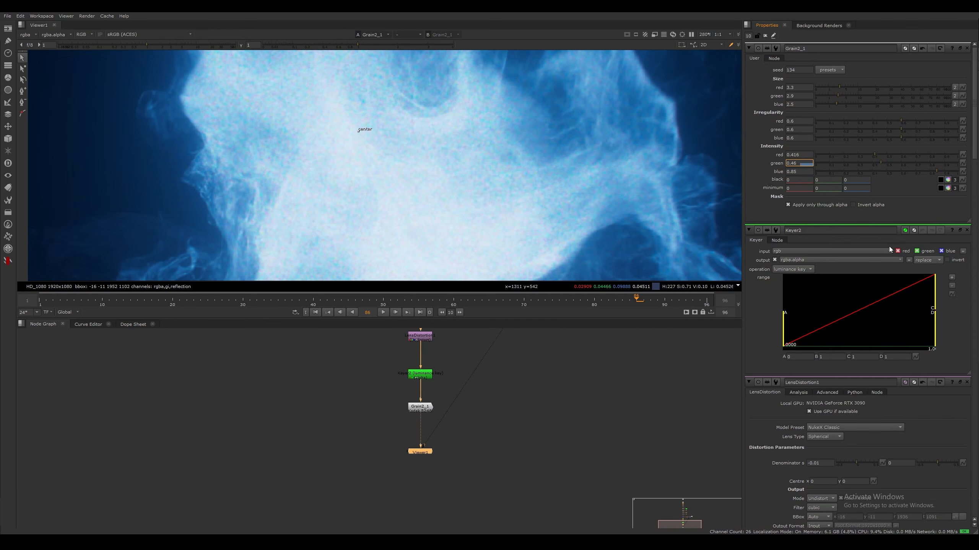
pyautogui.click(784, 163)
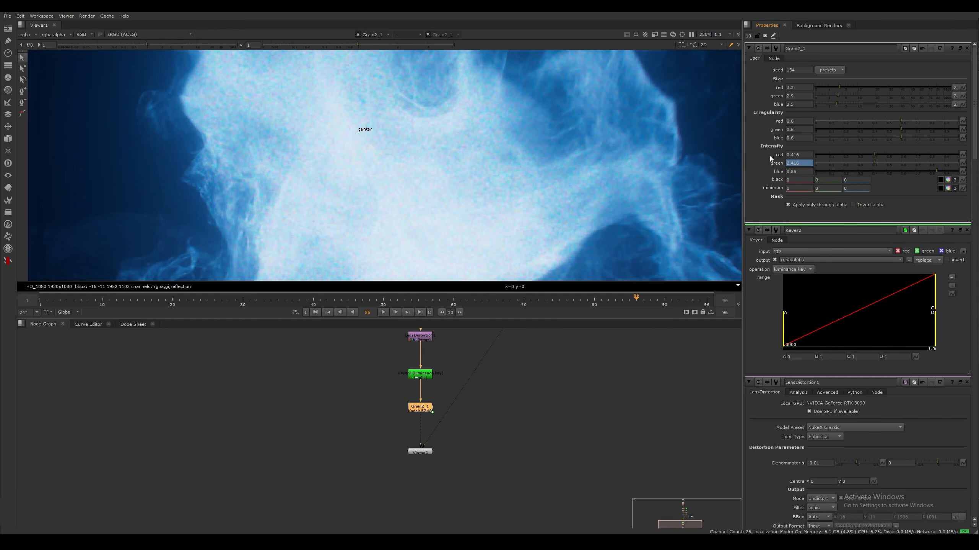
# Copy a link to the grain's blue intensity value
pyautogui.rightClick(798, 173)
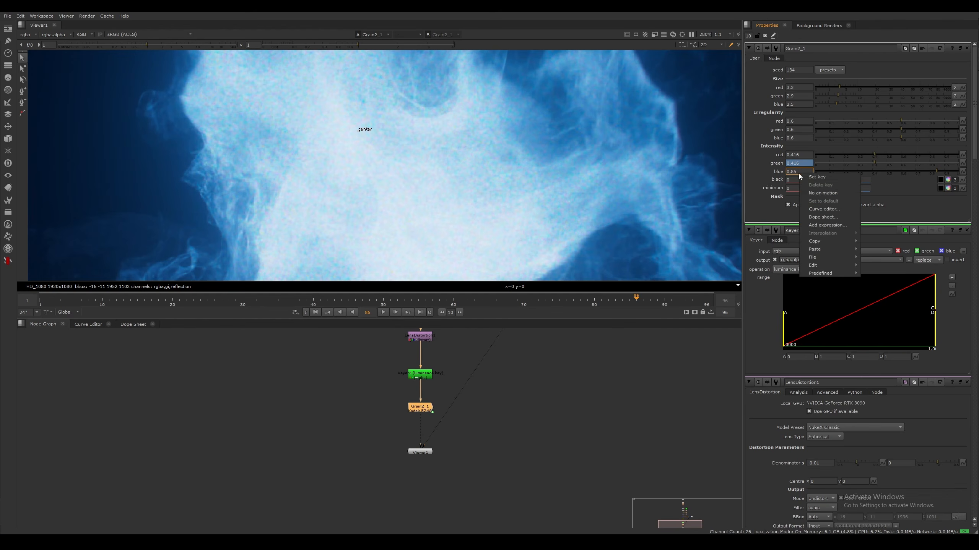
pyautogui.moveTo(839, 241)
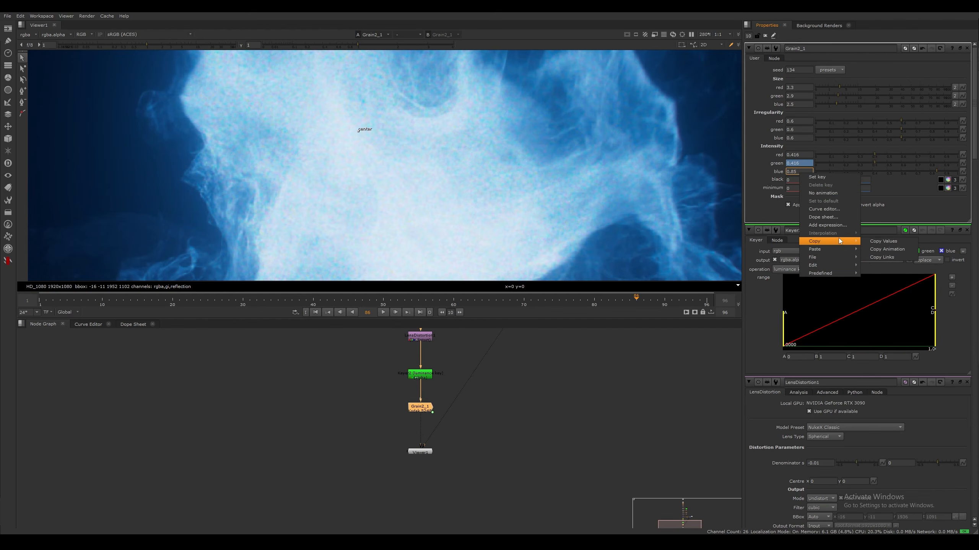
pyautogui.click(883, 257)
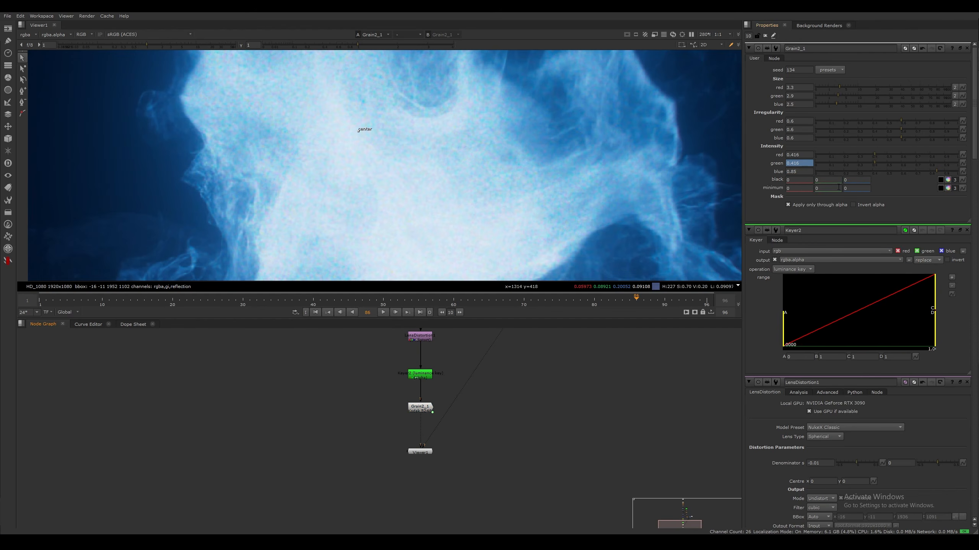
# Set the grain's red intensity to 0.35
pyautogui.click(804, 155)
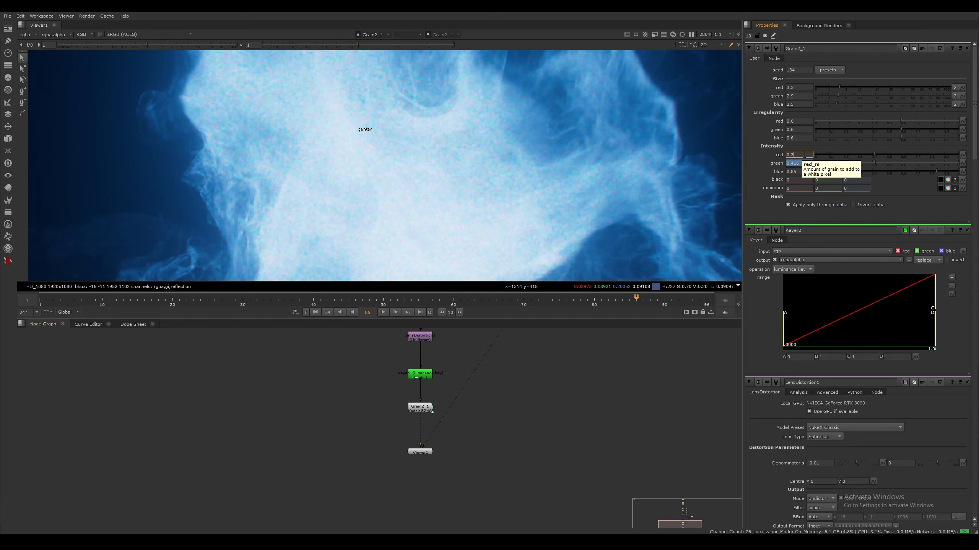
pyautogui.write('0.35')
pyautogui.press('Return')
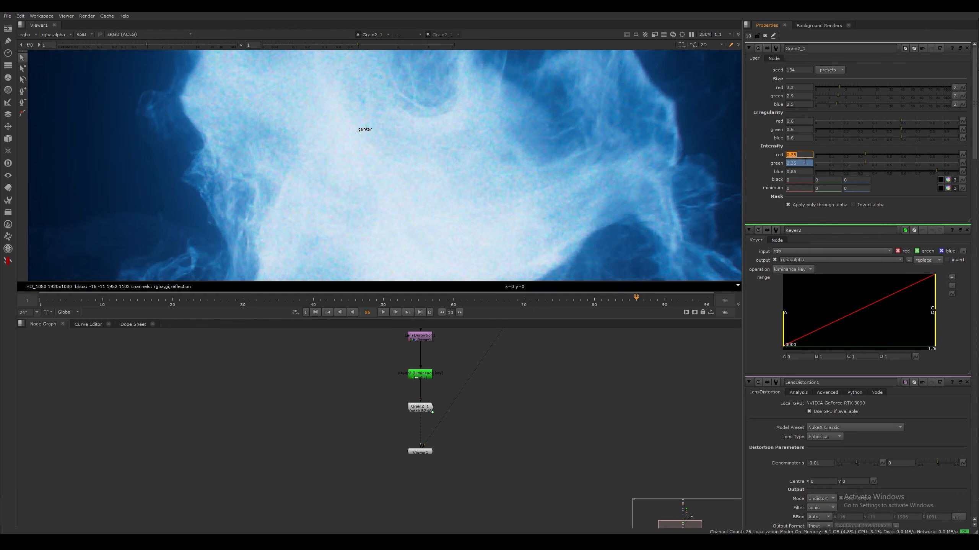
# Set the grain's red intensity to 0.25
pyautogui.write('0.25')
pyautogui.press('Return')
pyautogui.click(801, 170)
pyautogui.click(569, 389)
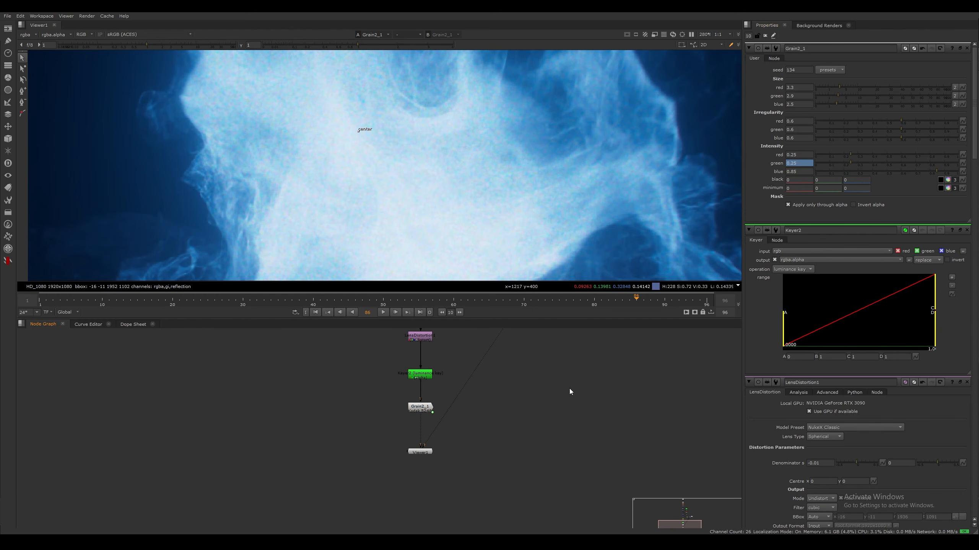
# Toggle the Grain node off and on repeatedly to compare the smoke with and without grain up close
pyautogui.moveTo(569, 389); pyautogui.dragTo(564, 381, button='middle')
pyautogui.moveTo(443, 260); pyautogui.dragTo(437, 241, button='middle')
pyautogui.scroll(-1, 449, 166)
pyautogui.scroll(1, 423, 391)
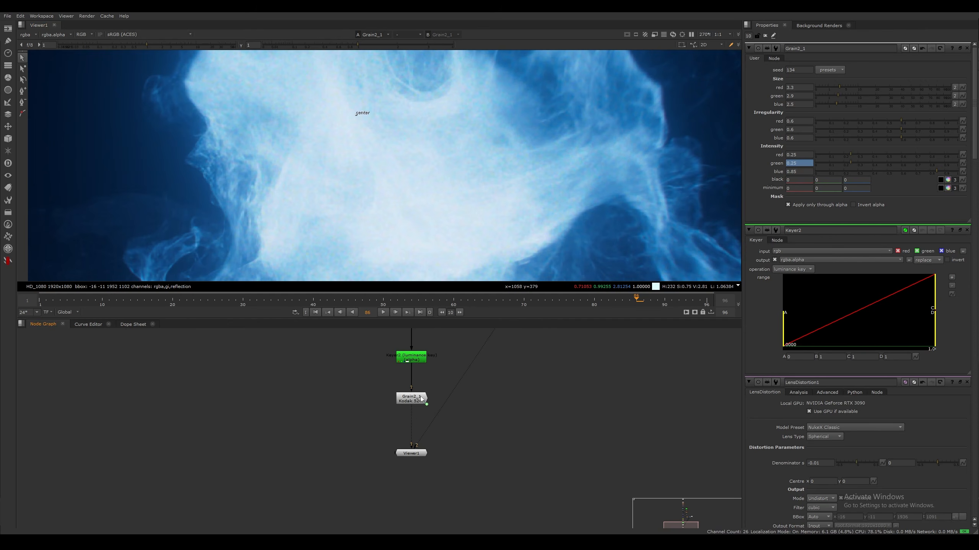
pyautogui.click(419, 401)
pyautogui.press('d')
pyautogui.press('d')
pyautogui.press('d')
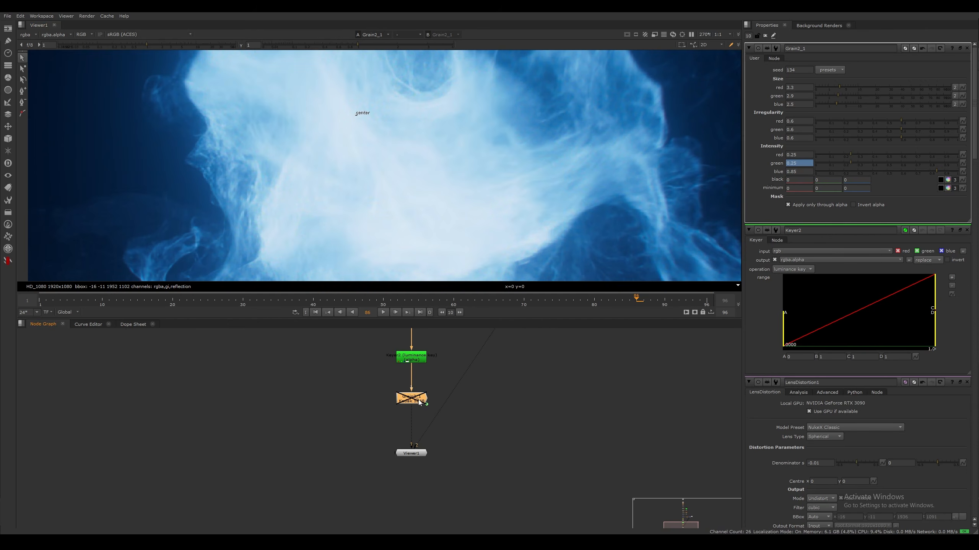
pyautogui.press('d')
# Add an apVignette node between the Grain node and the Viewer
pyautogui.scroll(-4, 442, 187)
pyautogui.scroll(-4, 442, 181)
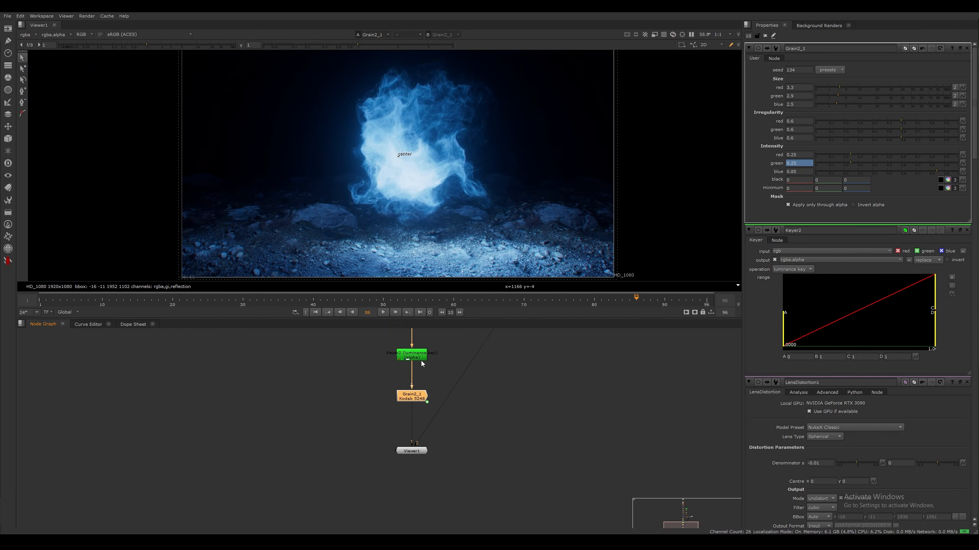
pyautogui.click(429, 370)
pyautogui.moveTo(428, 370); pyautogui.dragTo(444, 347, button='middle')
pyautogui.press('Tab')
pyautogui.write('ap')
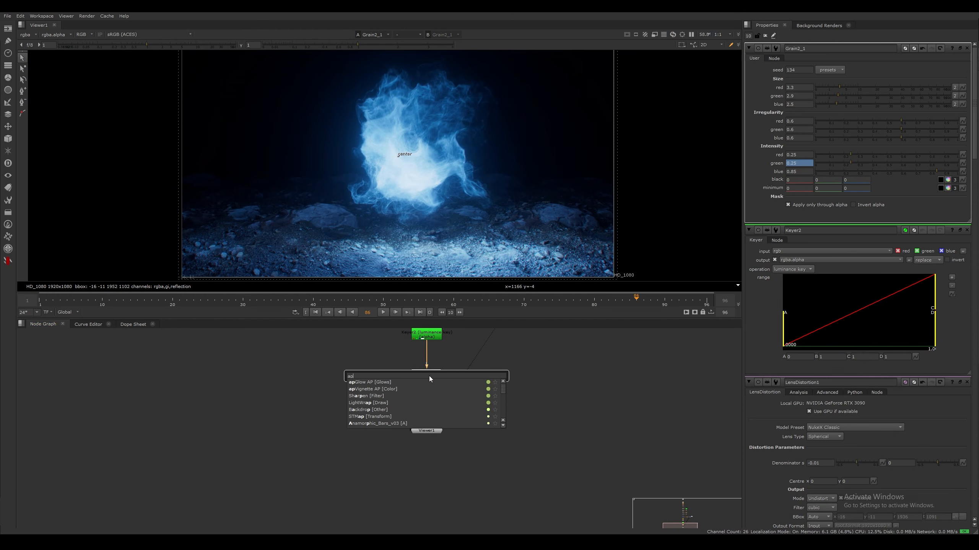
pyautogui.press('Down')
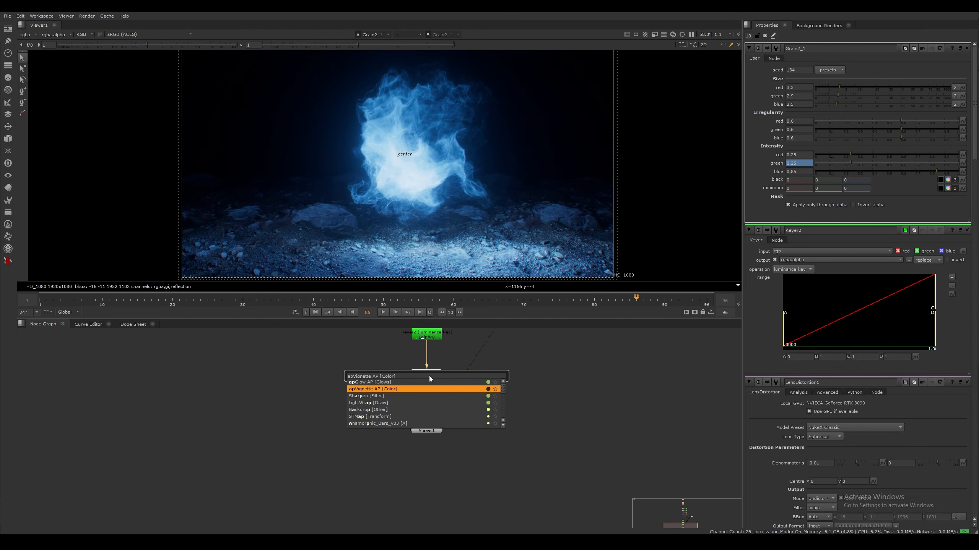
pyautogui.click(361, 392)
pyautogui.moveTo(421, 386); pyautogui.dragTo(445, 407)
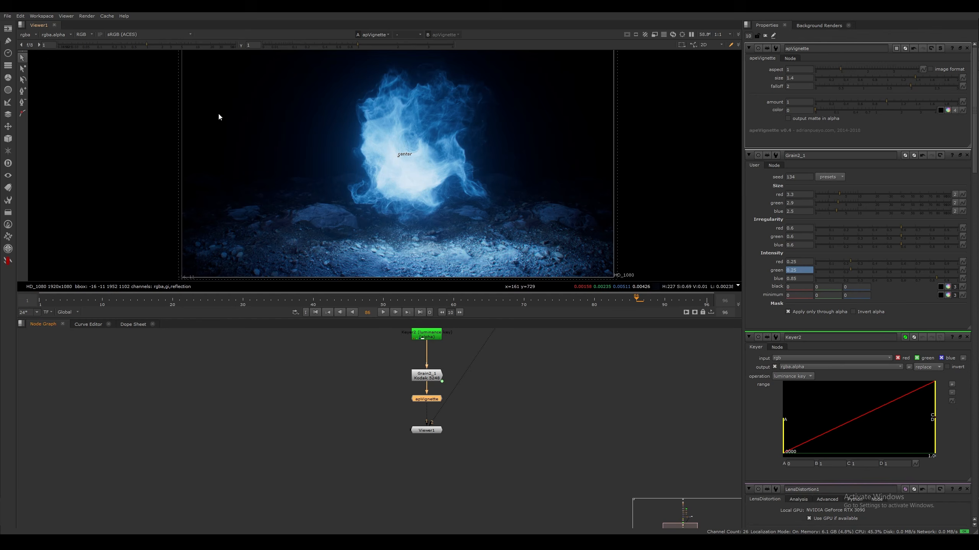
# Set the vignette's amount to 0.35 while checking the darkening at the frame edges
pyautogui.moveTo(284, 220); pyautogui.dragTo(276, 182, button='middle')
pyautogui.scroll(-1, 274, 182)
pyautogui.scroll(2, 216, 139)
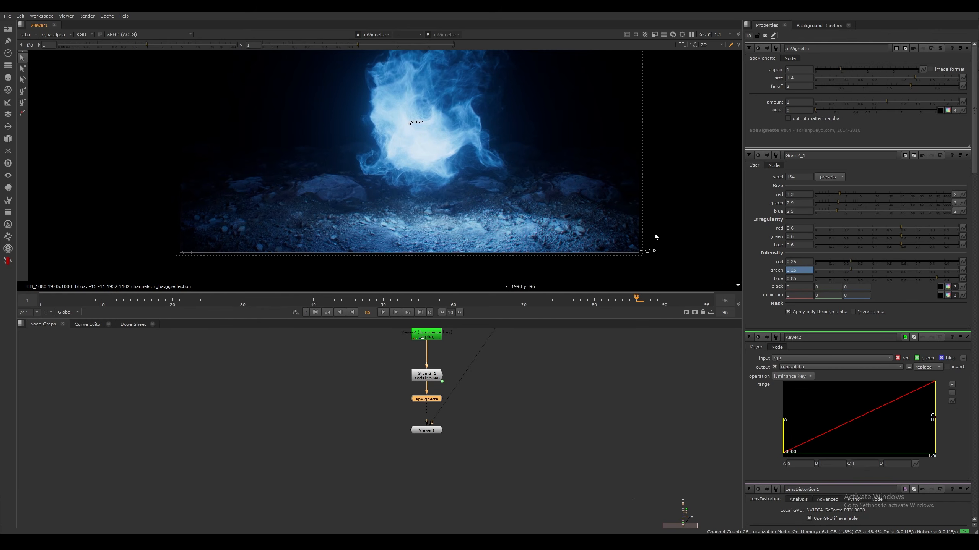
pyautogui.click(804, 103)
pyautogui.write('.35')
pyautogui.press('Return')
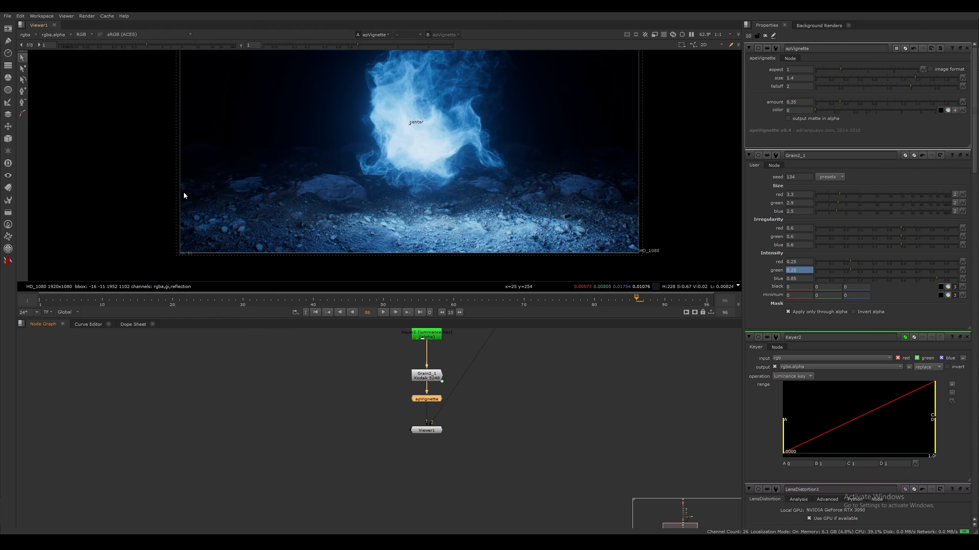
# Maximize the viewer and fit the whole frame in it to examine the composite with the vignette
pyautogui.click(241, 268)
pyautogui.scroll(-1, 478, 224)
pyautogui.moveTo(477, 223); pyautogui.dragTo(433, 248, button='middle')
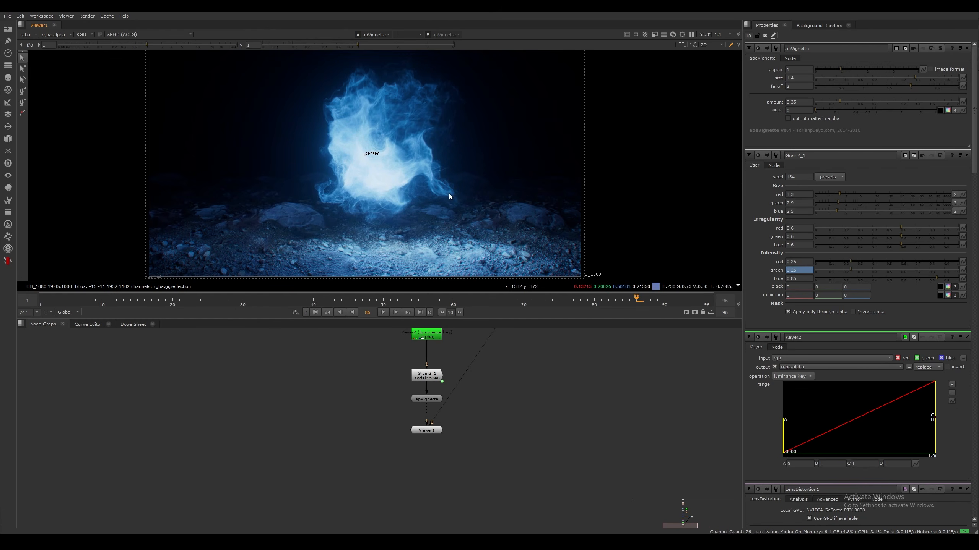
pyautogui.press('space')
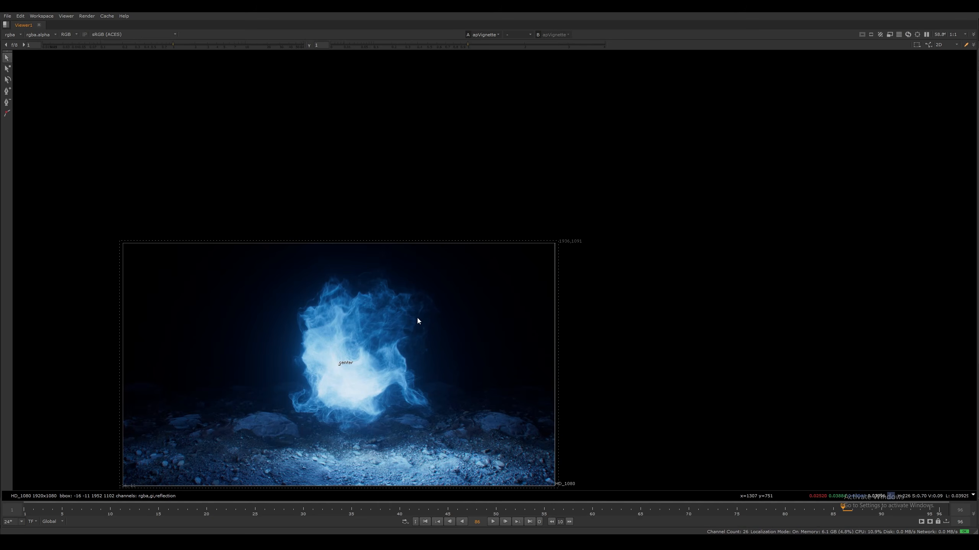
pyautogui.press('f')
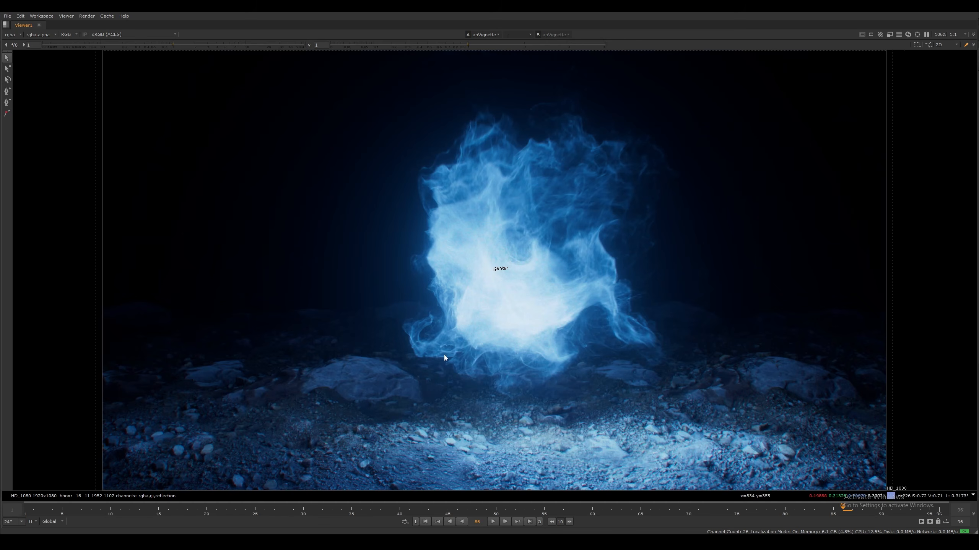
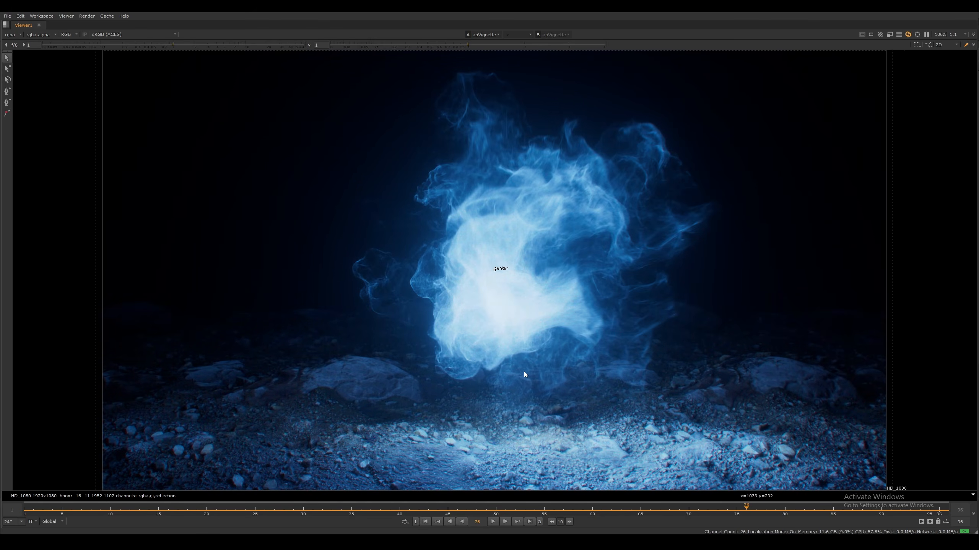
# Restore the full layout and look over the chain of finishing nodes from chromatic aberration down to the vignette
pyautogui.press('space')
pyautogui.moveTo(385, 416); pyautogui.dragTo(392, 487, button='middle')
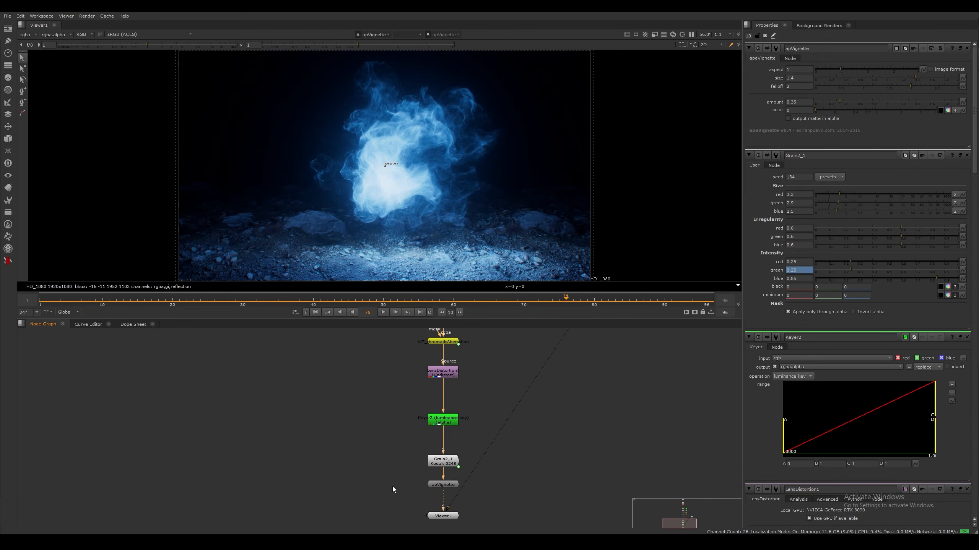
pyautogui.moveTo(393, 398); pyautogui.dragTo(386, 453, button='middle')
pyautogui.moveTo(402, 332); pyautogui.dragTo(396, 373, button='middle')
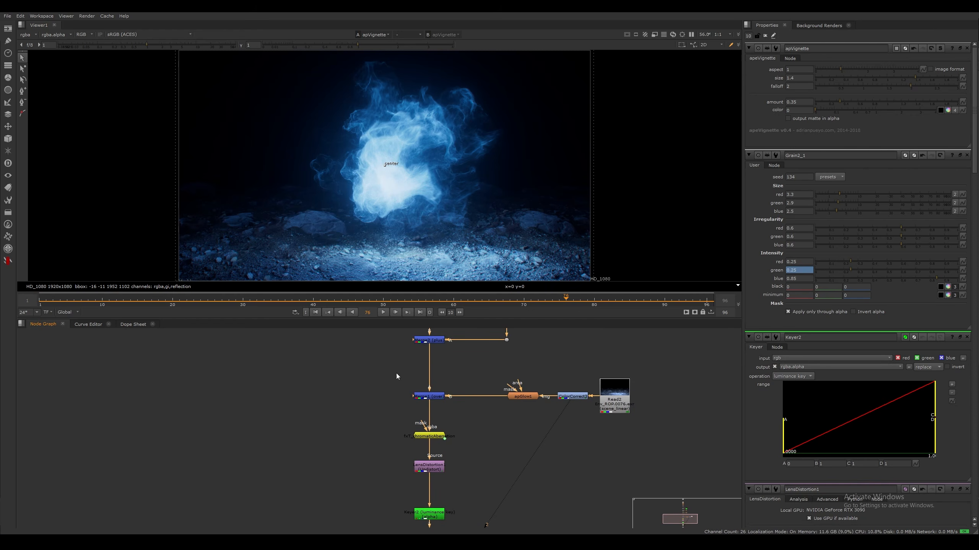
pyautogui.moveTo(485, 442); pyautogui.dragTo(530, 350, button='middle')
pyautogui.scroll(-2, 530, 350)
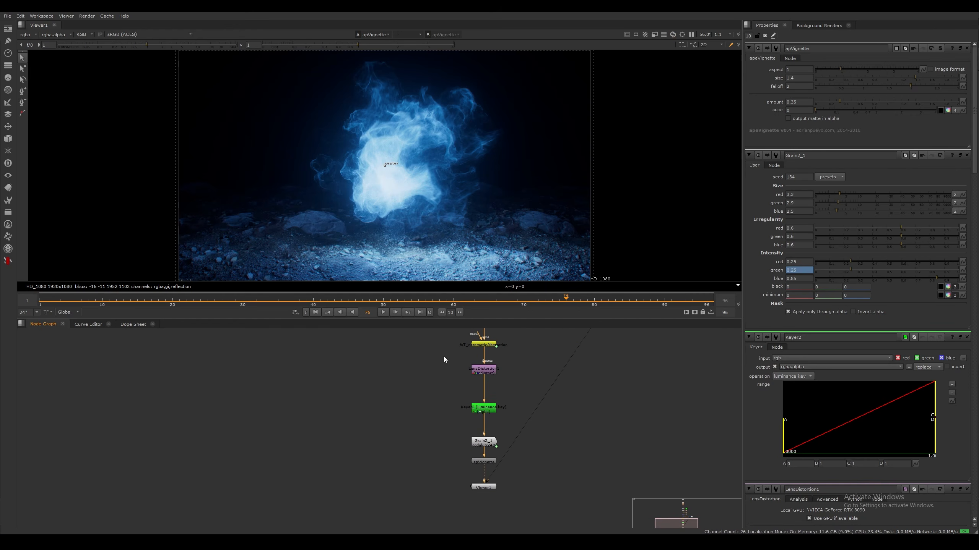
pyautogui.moveTo(463, 389); pyautogui.dragTo(494, 404, button='middle')
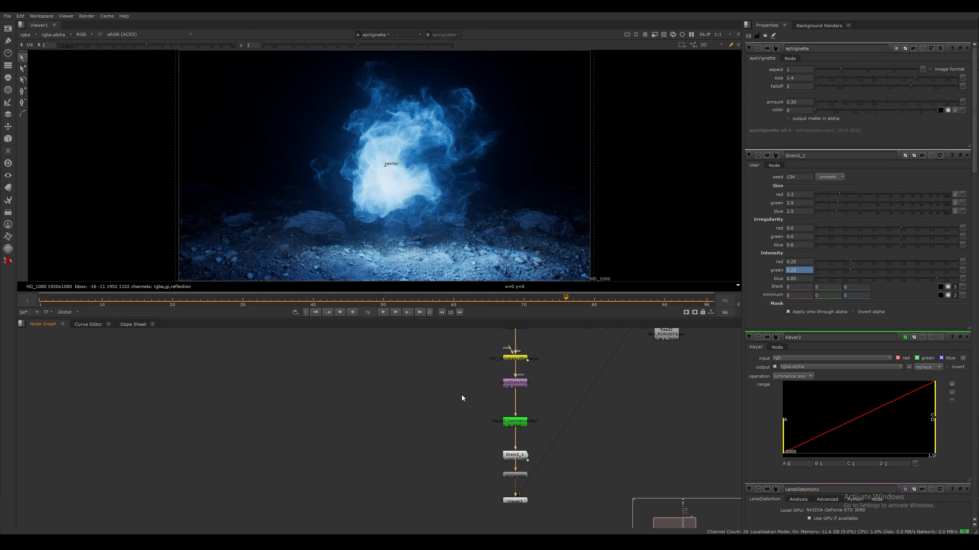
pyautogui.moveTo(461, 349); pyautogui.dragTo(633, 522)
# Insert a HueShift node between the environment merge and the chromatic aberration node
pyautogui.moveTo(519, 359); pyautogui.dragTo(522, 421)
pyautogui.moveTo(542, 376); pyautogui.dragTo(525, 419, button='middle')
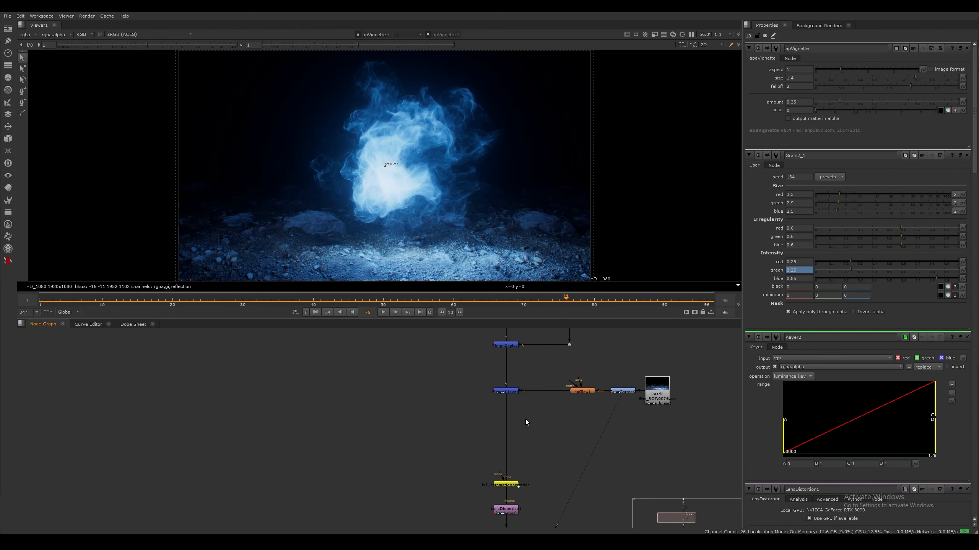
pyautogui.scroll(1, 529, 428)
pyautogui.press('Tab')
pyautogui.write('hue')
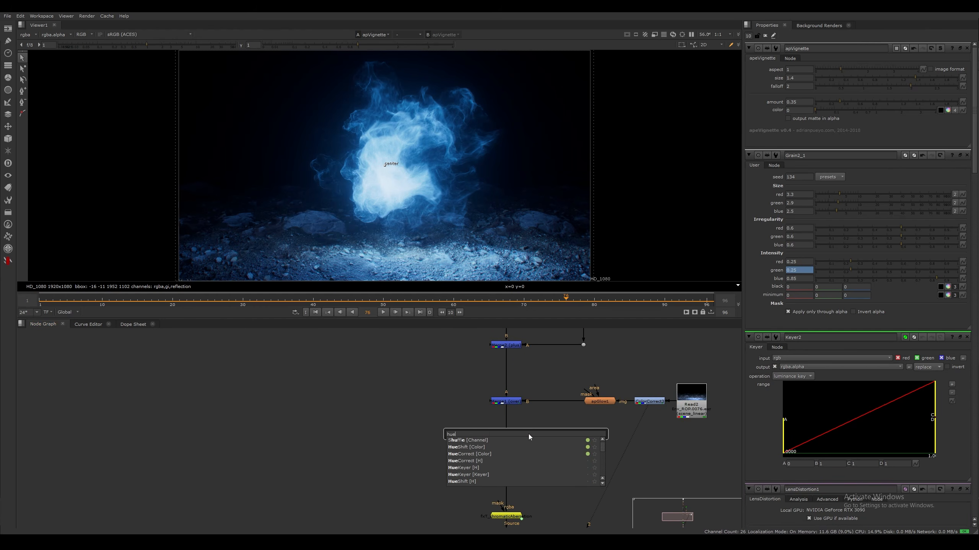
pyautogui.press('Return')
pyautogui.moveTo(529, 434); pyautogui.dragTo(505, 436)
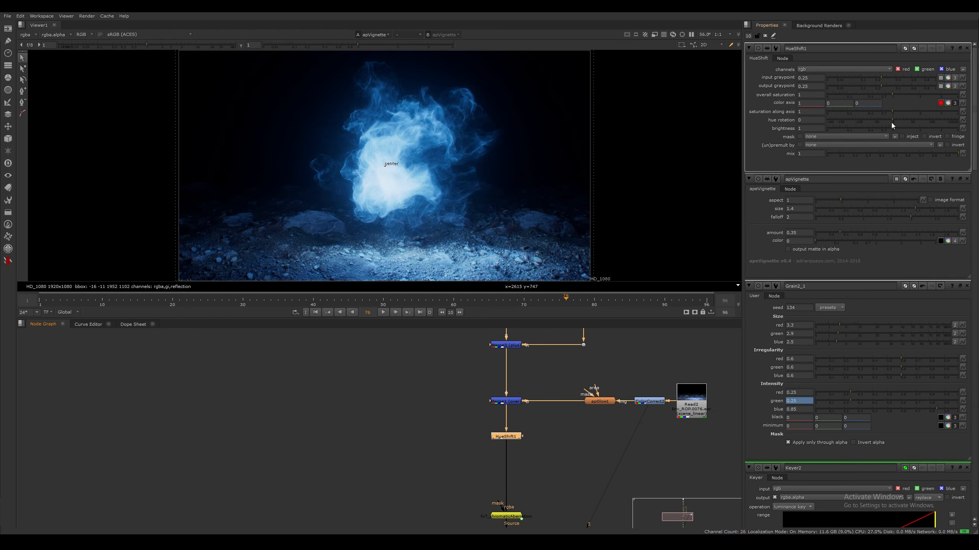
# Set the HueShift's hue rotation to 114 and overall saturation to 0.27 for a desaturated red look
pyautogui.moveTo(893, 119); pyautogui.dragTo(927, 125)
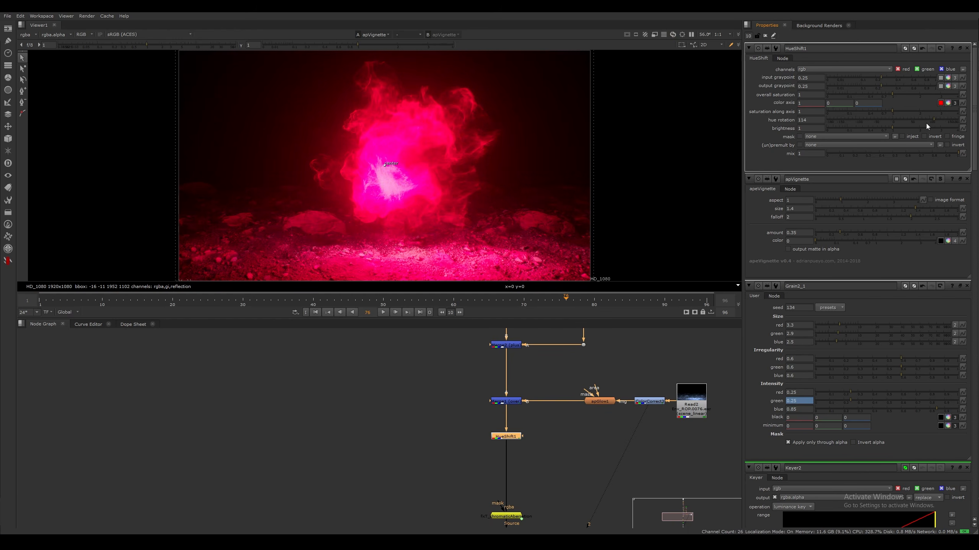
pyautogui.moveTo(892, 96); pyautogui.dragTo(863, 100)
pyautogui.hotkey('ctrl', 'z')
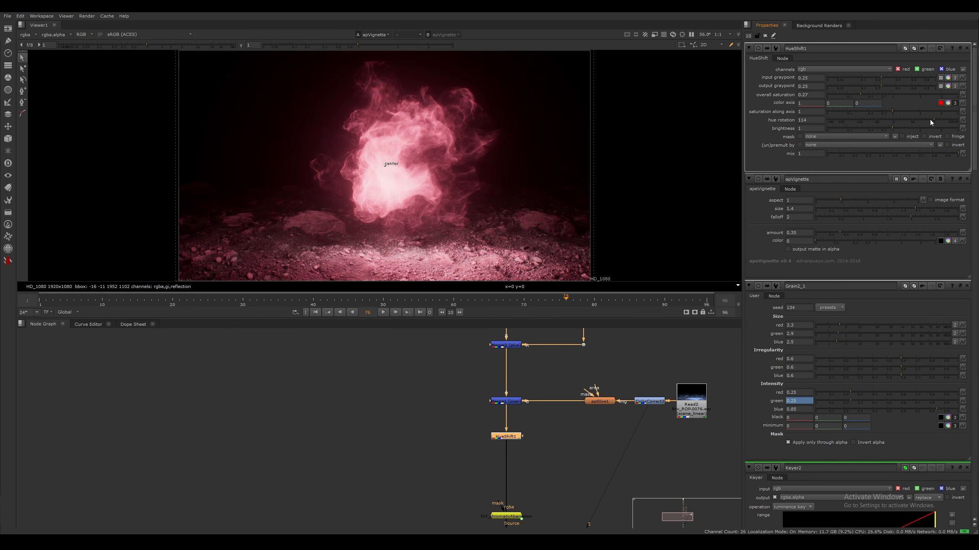
# Try a cyan hue rotation of -24, and then a green look with hue rotation -170 and overall saturation 0.48
pyautogui.moveTo(929, 119); pyautogui.dragTo(886, 119)
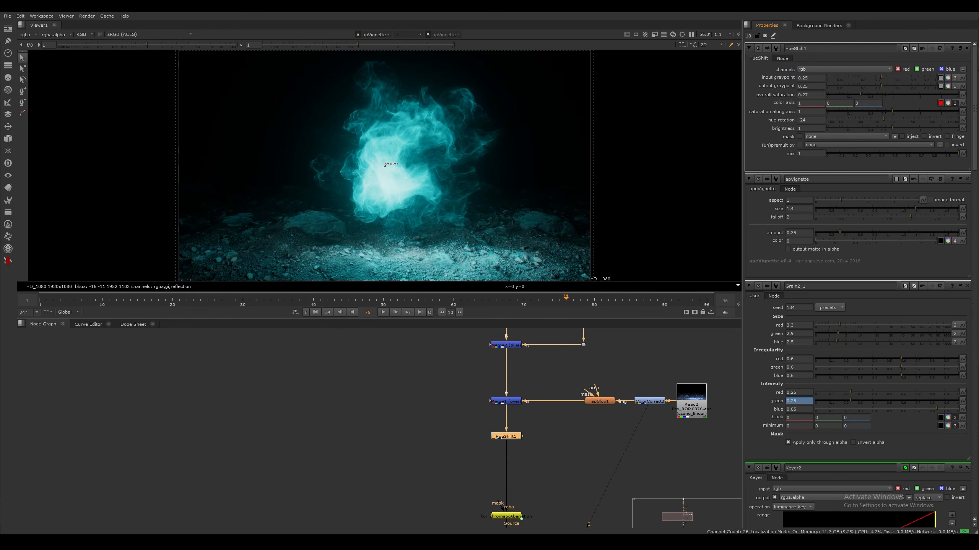
pyautogui.click(855, 97)
pyautogui.moveTo(851, 122); pyautogui.dragTo(878, 96)
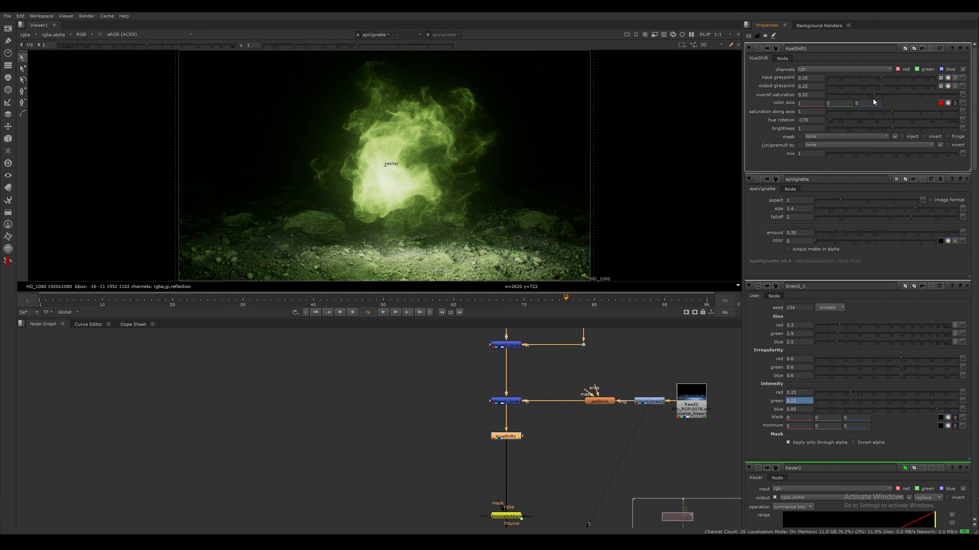
pyautogui.moveTo(873, 95); pyautogui.dragTo(870, 94)
# Delete the HueShift node and review the remaining node chain
pyautogui.moveTo(495, 439); pyautogui.dragTo(466, 400, button='middle')
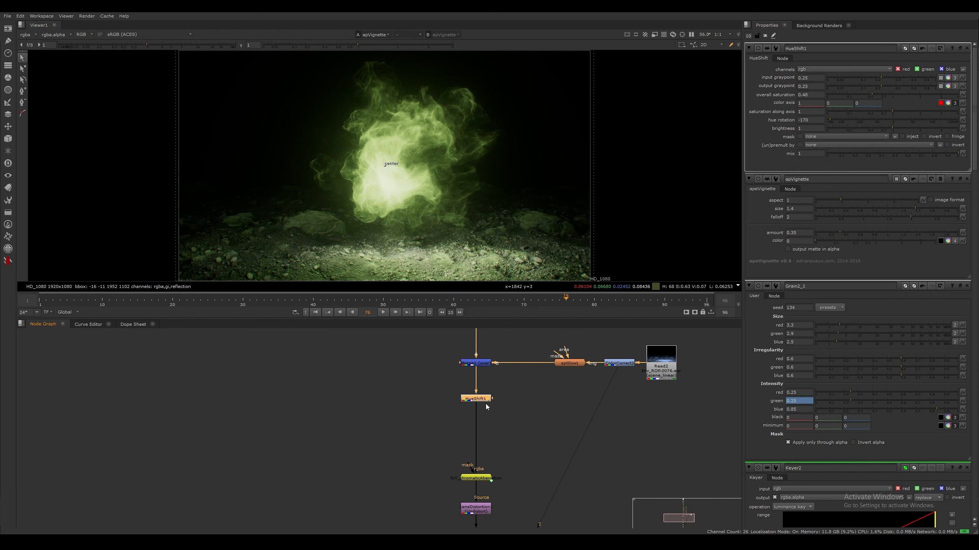
pyautogui.press('Delete')
pyautogui.moveTo(538, 419); pyautogui.dragTo(535, 374, button='middle')
pyautogui.scroll(-3, 401, 413)
pyautogui.moveTo(418, 442); pyautogui.dragTo(406, 391, button='middle')
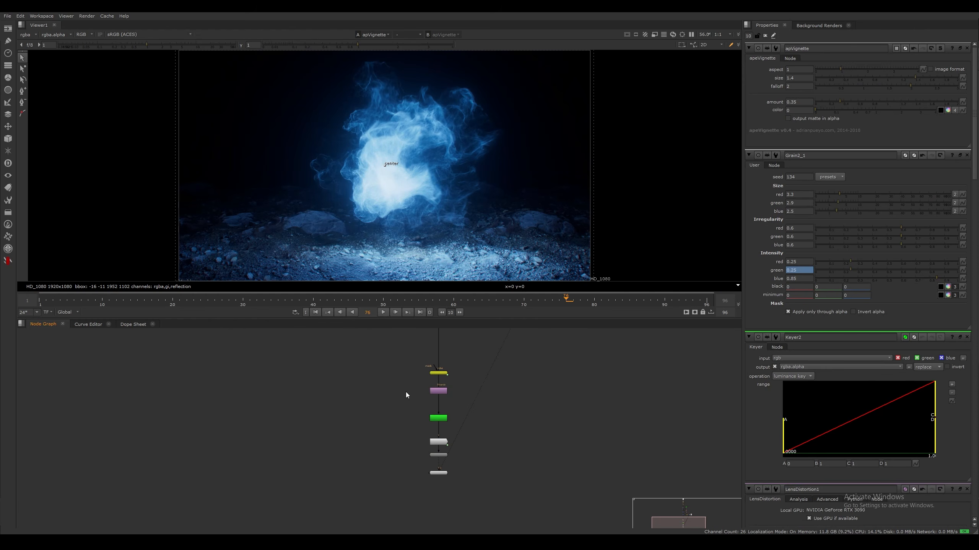
pyautogui.moveTo(474, 213)
pyautogui.mouseDown(button='middle')
pyautogui.moveTo(505, 198)
pyautogui.moveTo(504, 214)
pyautogui.moveTo(544, 239)
pyautogui.moveTo(514, 204)
pyautogui.moveTo(474, 211)
pyautogui.moveTo(477, 227)
pyautogui.mouseUp(button='middle')
pyautogui.scroll(3, 491, 196)
pyautogui.scroll(-3, 507, 224)
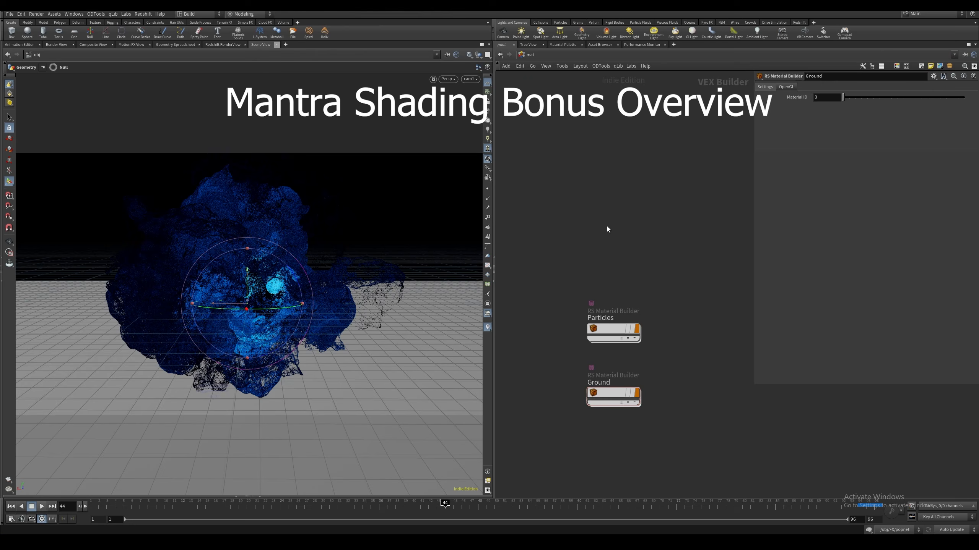
# Switch to Houdini, add a Principled Shader in the material network and name it Mantra_Particles
pyautogui.press('Tab')
pyautogui.write('prin')
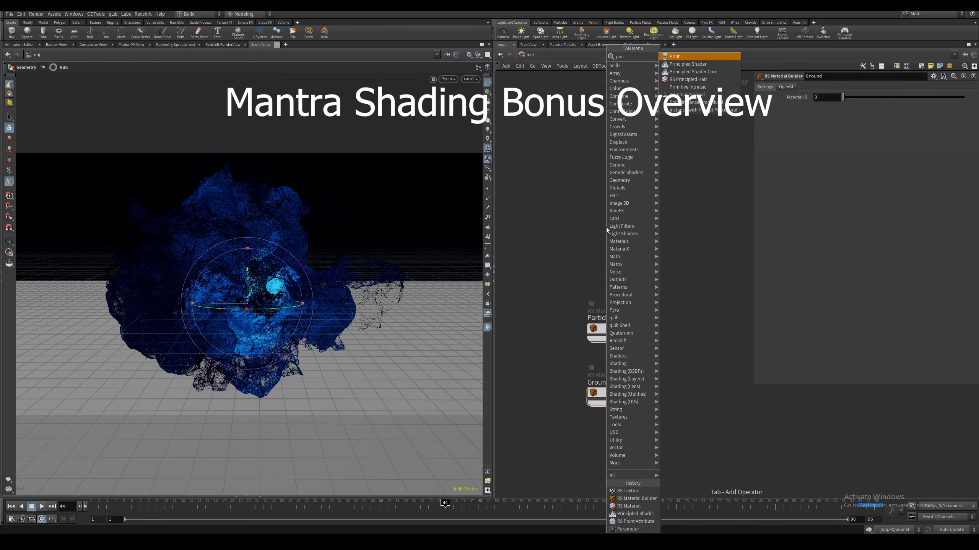
pyautogui.press('Down')
pyautogui.press('Return')
pyautogui.click(606, 227)
pyautogui.press('F2')
pyautogui.write('Man')
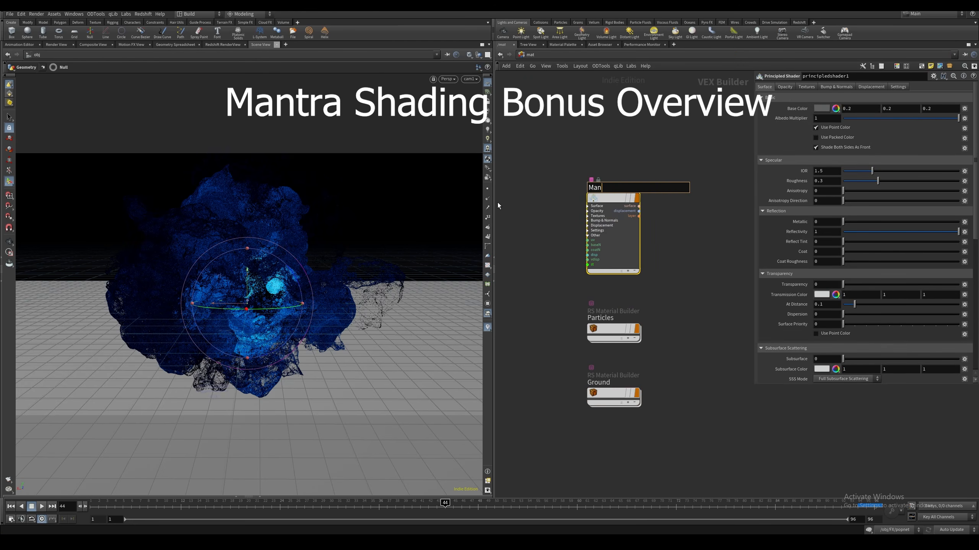
pyautogui.write('tra_Particles')
pyautogui.press('Return')
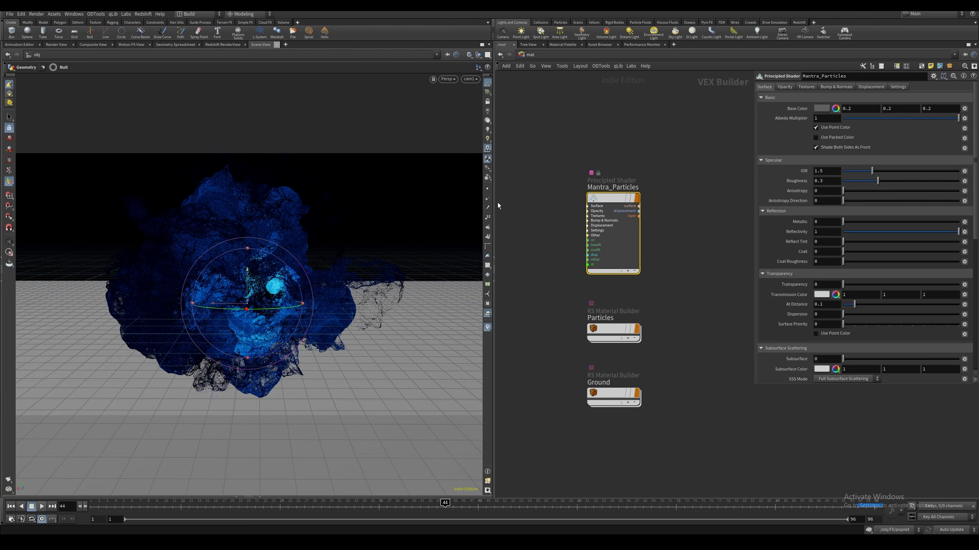
# Set the shader's albedo multiplier, roughness and reflectivity to 0 and its emission intensity to 10
pyautogui.moveTo(873, 119); pyautogui.dragTo(776, 120)
pyautogui.moveTo(866, 182); pyautogui.dragTo(817, 185)
pyautogui.moveTo(852, 232); pyautogui.dragTo(806, 240)
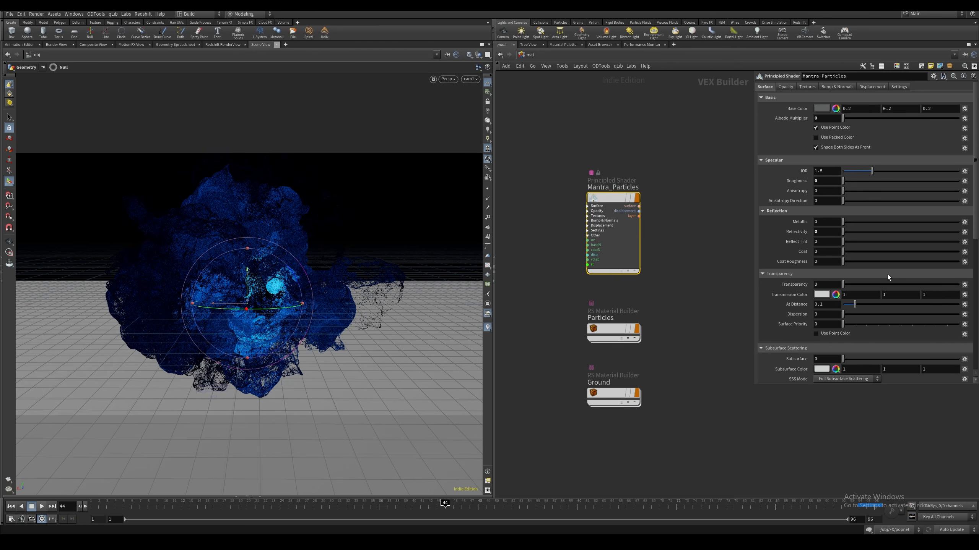
pyautogui.scroll(-5, 965, 224)
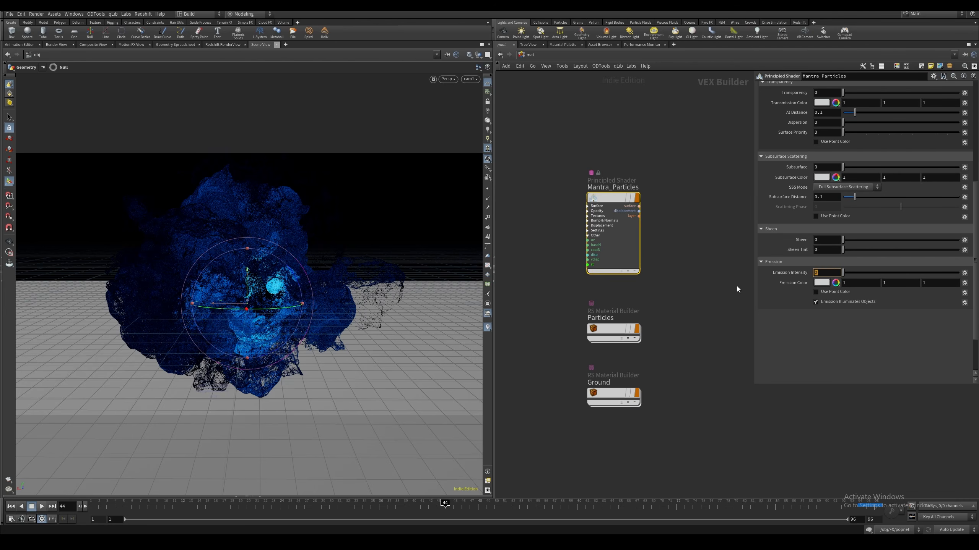
pyautogui.write('10')
pyautogui.press('Return')
# Assign the Mantra_Particles material to the FX object and enable its geometry velocity blur
pyautogui.click(595, 97)
pyautogui.moveTo(549, 138); pyautogui.dragTo(672, 240)
pyautogui.hotkey('ctrl', 'c')
pyautogui.click(529, 55)
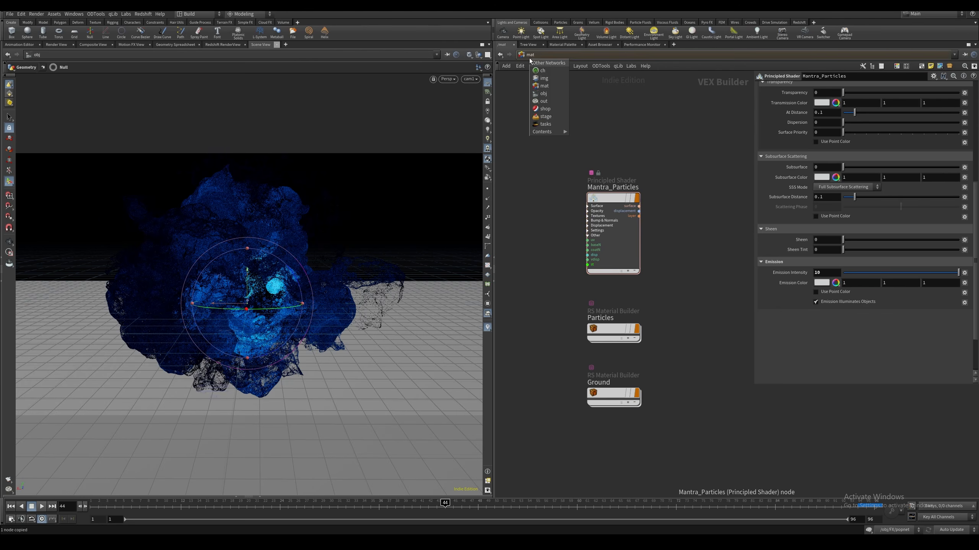
pyautogui.click(538, 99)
pyautogui.click(587, 279)
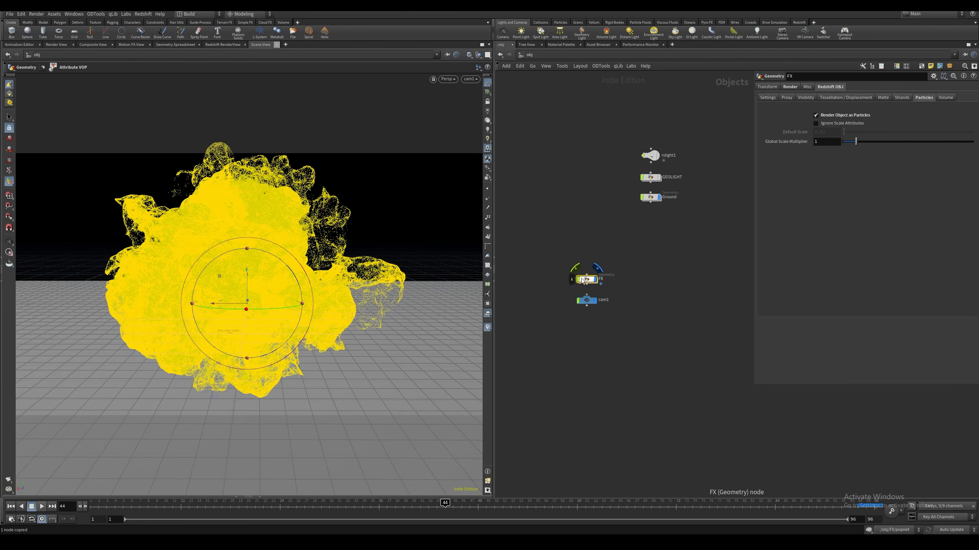
pyautogui.click(790, 86)
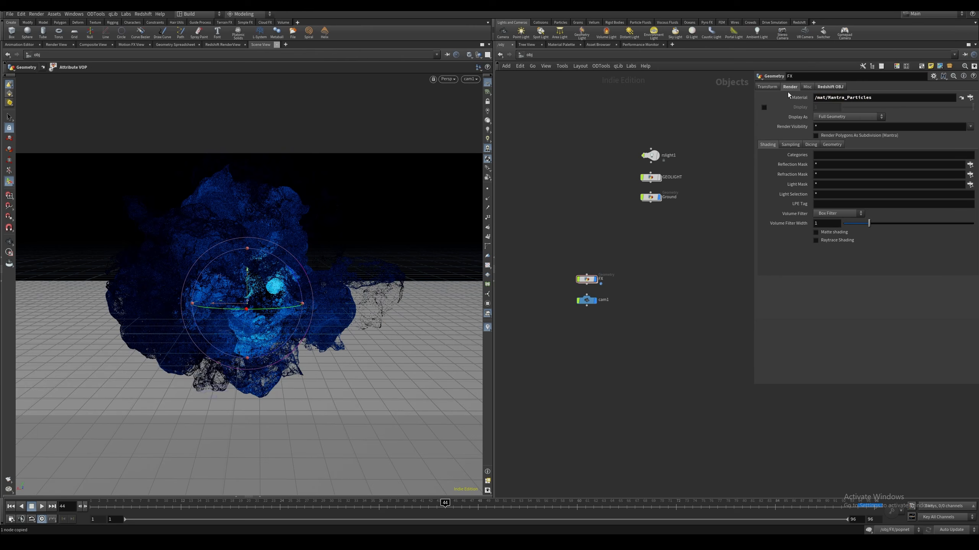
pyautogui.click(787, 145)
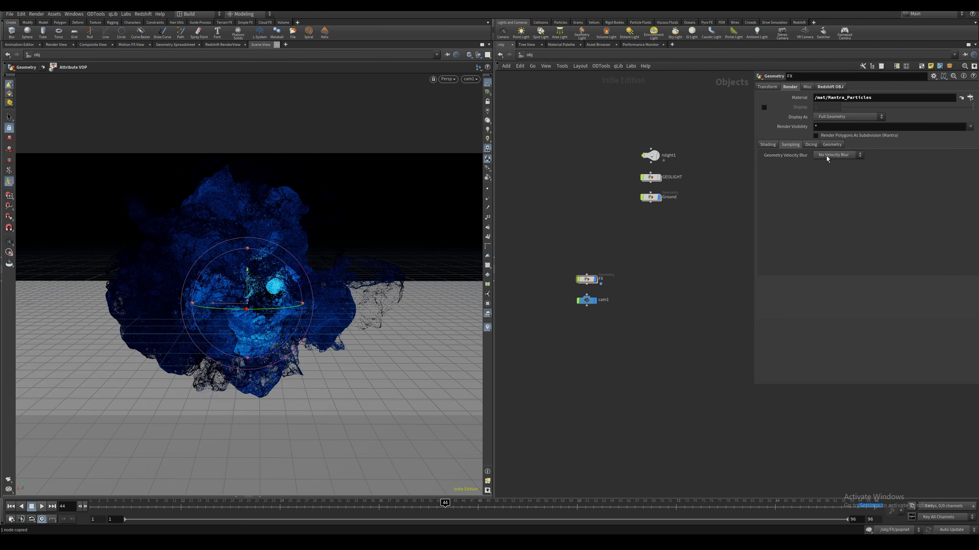
pyautogui.click(833, 170)
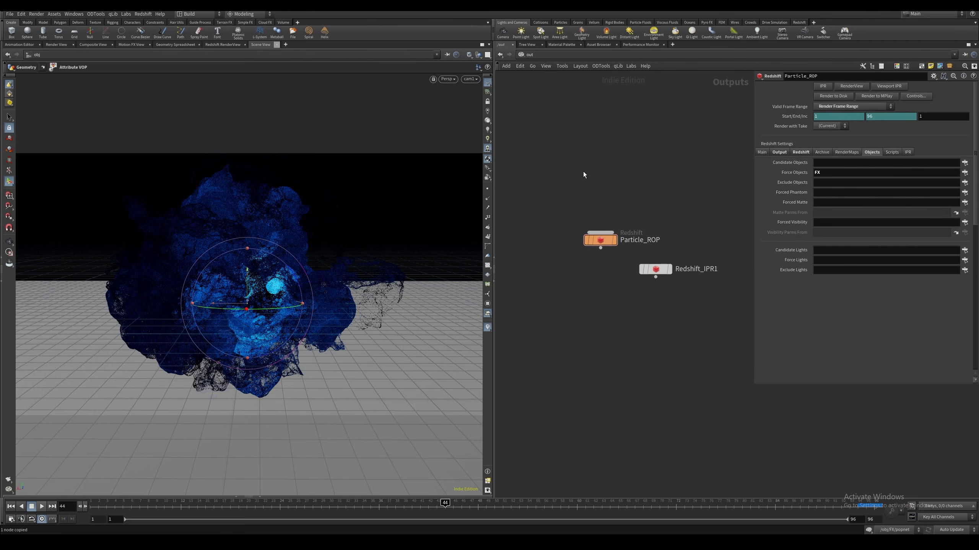
# Add a Mantra render node in the output network
pyautogui.press('Tab')
pyautogui.write('mantr')
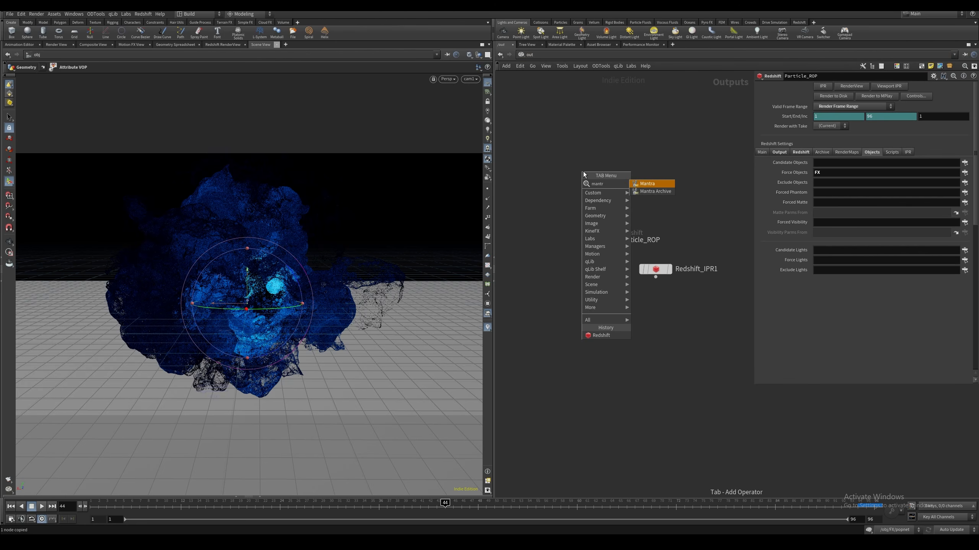
pyautogui.press('Return')
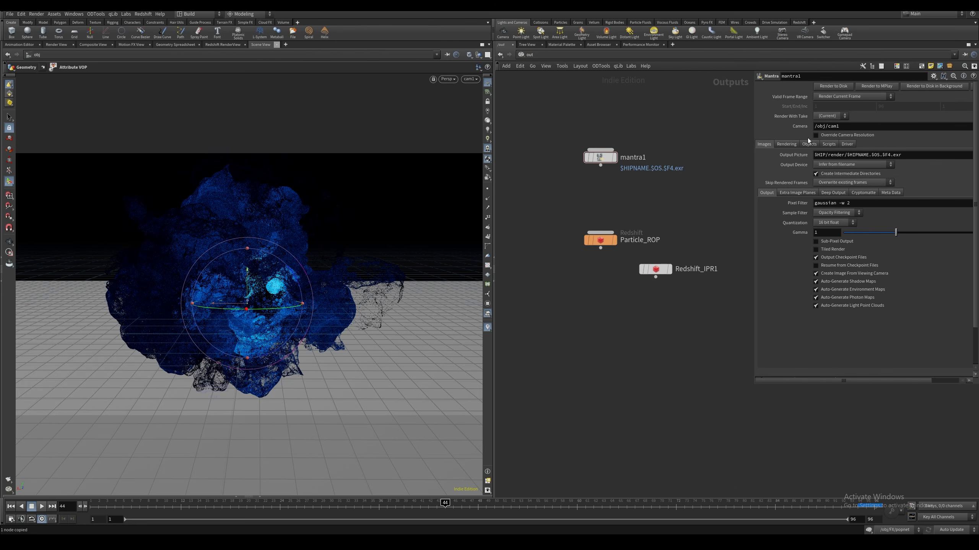
# Allow motion blur on the Mantra node and set its pixel samples to 4 by 4
pyautogui.click(786, 143)
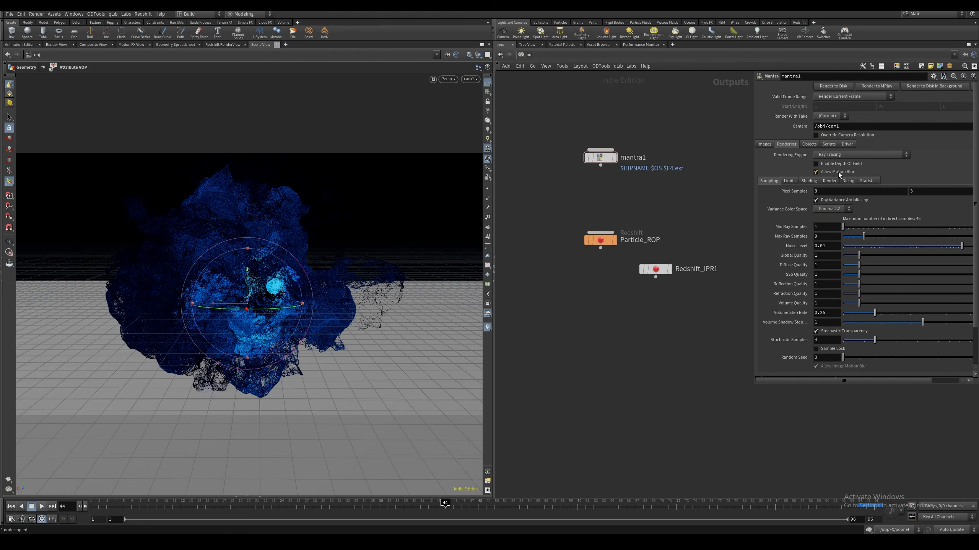
pyautogui.click(838, 173)
pyautogui.moveTo(823, 221); pyautogui.dragTo(769, 244)
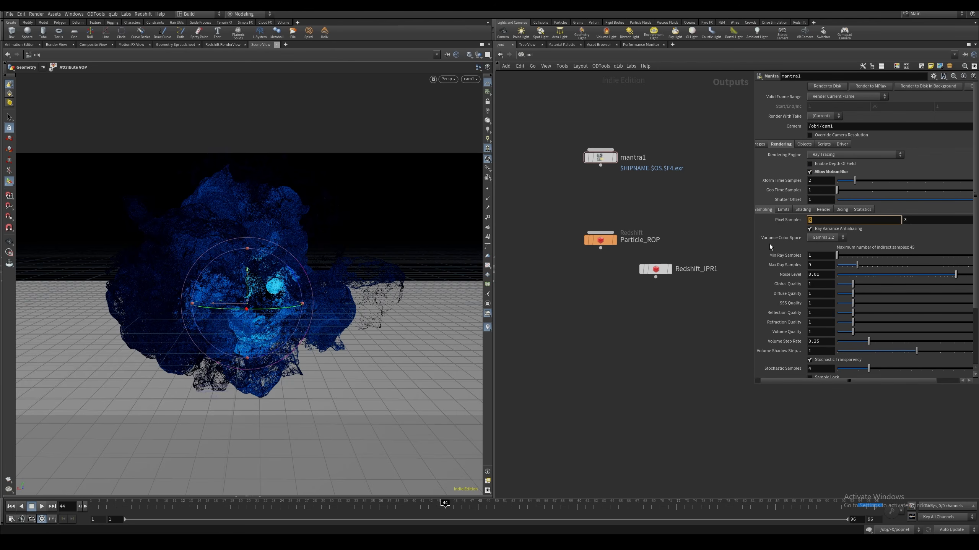
pyautogui.write('4')
pyautogui.press('Tab')
pyautogui.write('4')
pyautogui.press('Return')
# Force only the FX object into the Mantra render with candidate objects and lights cleared, and turn off headlight creation
pyautogui.click(803, 144)
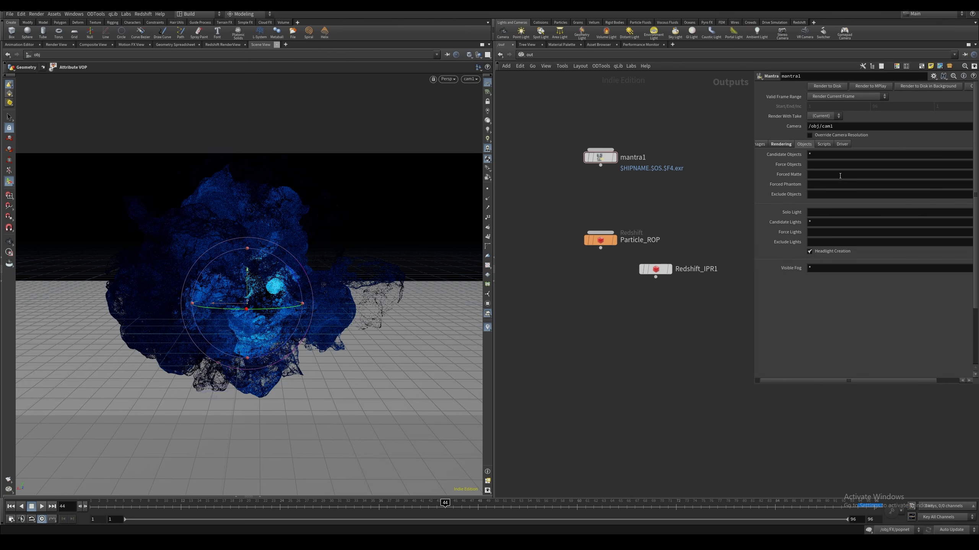
pyautogui.press('BackSpace')
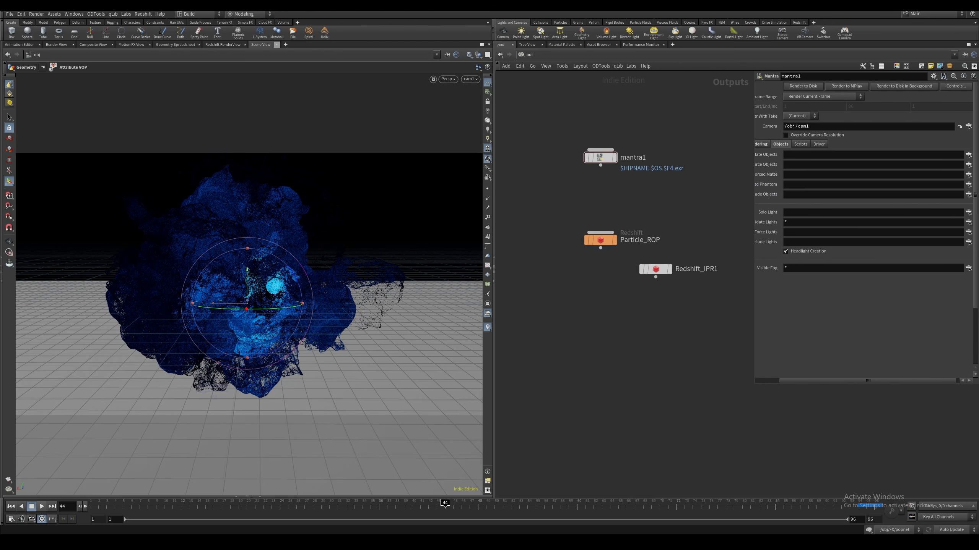
pyautogui.click(968, 154)
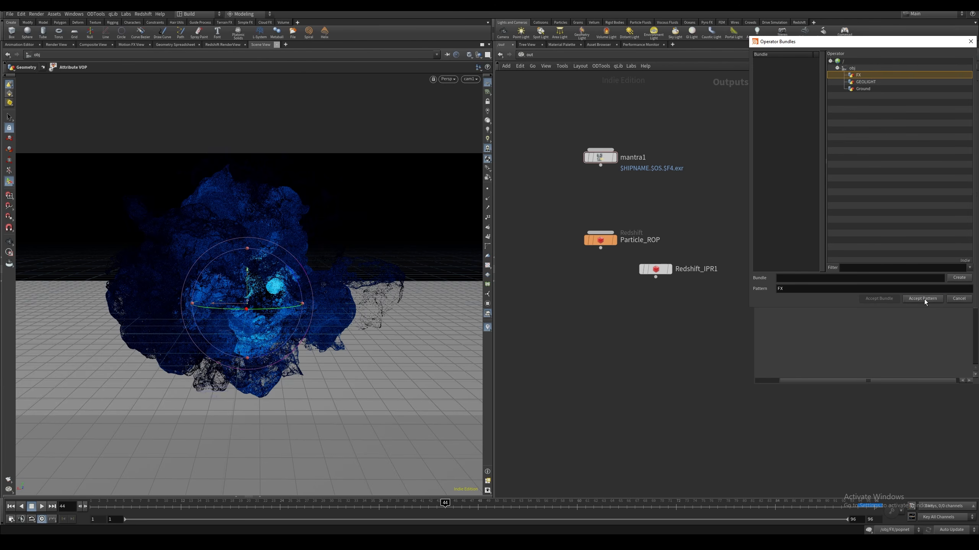
pyautogui.click(922, 298)
pyautogui.doubleClick(786, 222)
pyautogui.click(793, 251)
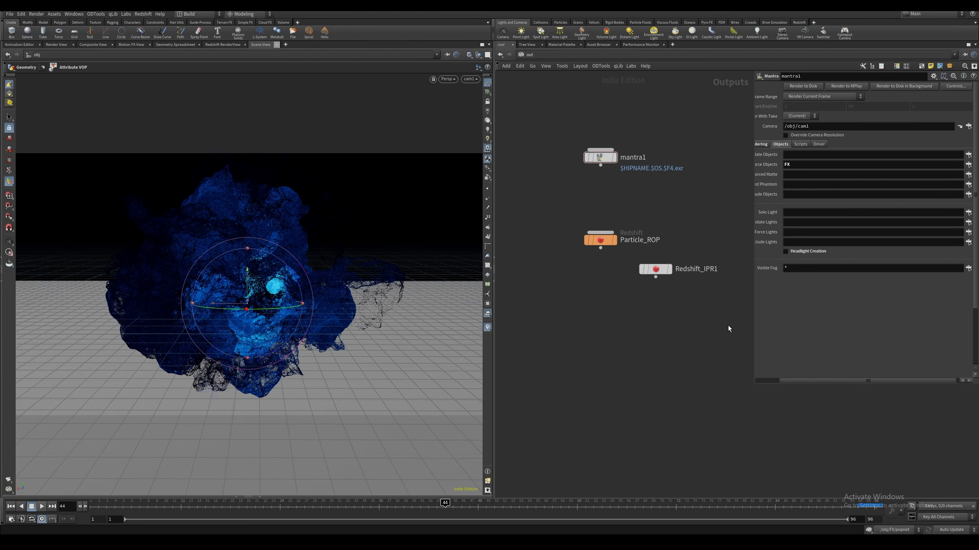
# Render the particles in the Render View using the mantra1 node
pyautogui.click(56, 44)
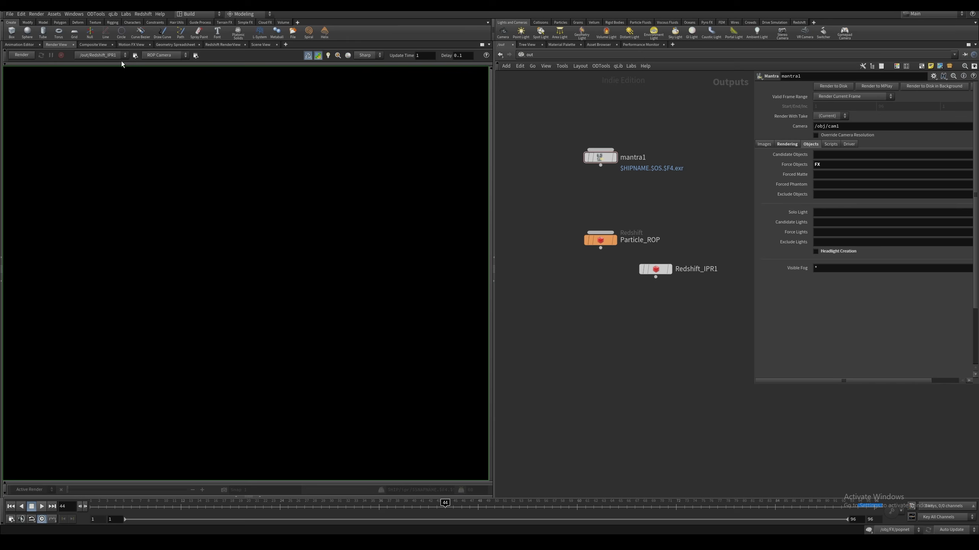
pyautogui.click(102, 55)
pyautogui.click(98, 65)
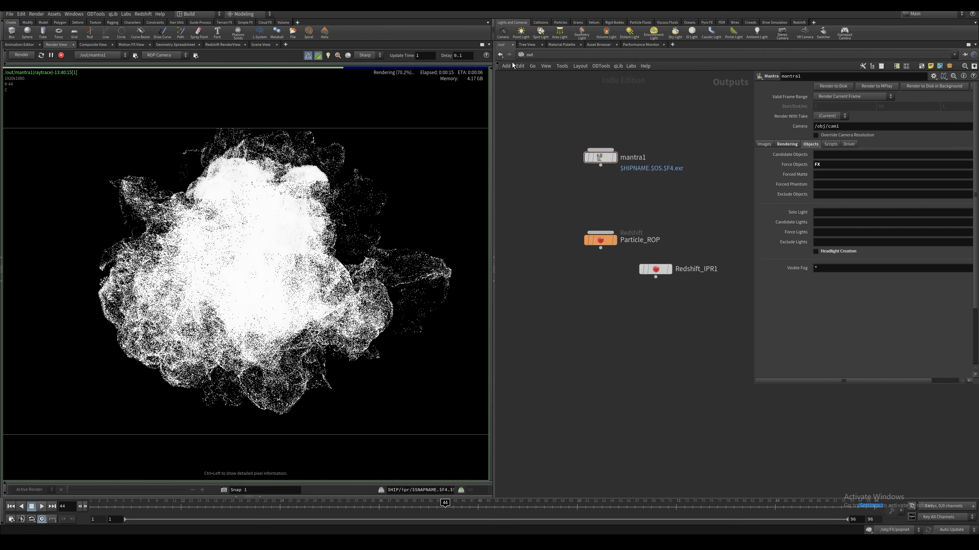
# Set the emission intensity of the Mantra_Particles principled shader to 1 in the material network
pyautogui.click(528, 54)
pyautogui.click(539, 77)
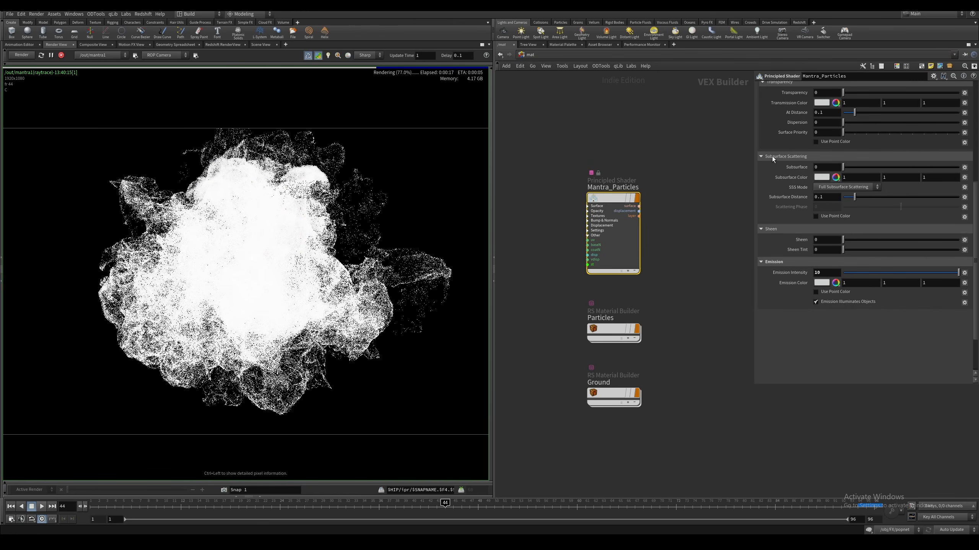
pyautogui.moveTo(832, 273); pyautogui.dragTo(697, 289)
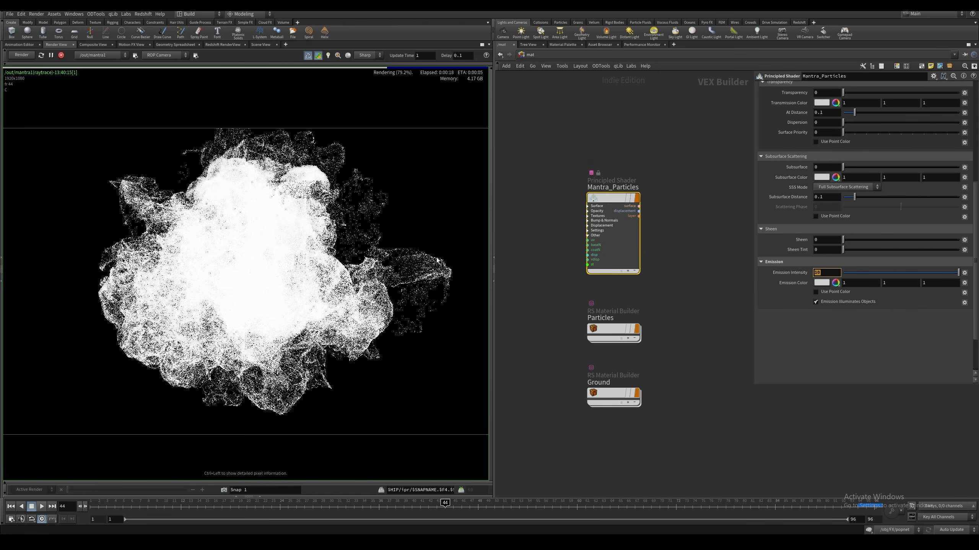
pyautogui.write('1')
pyautogui.press('Return')
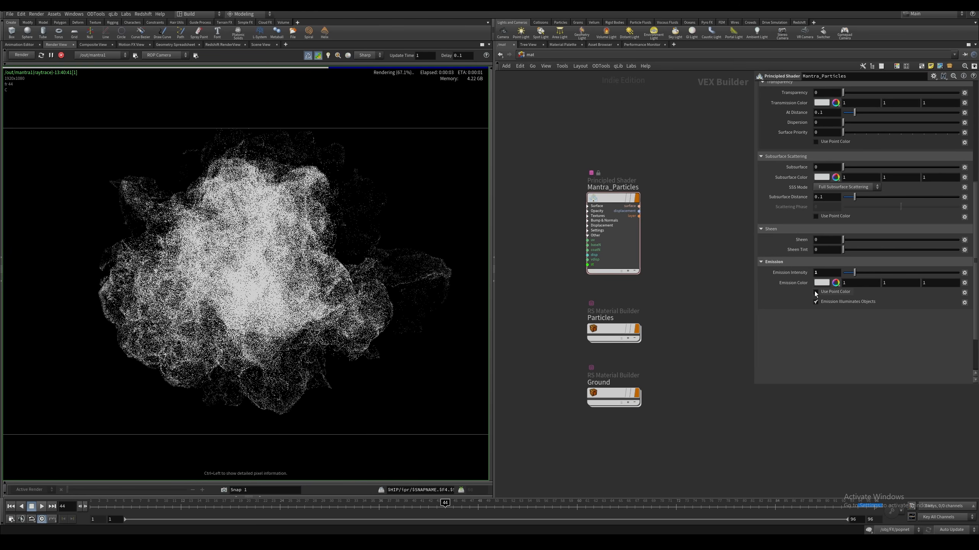
# Enable Use Point Color for the shader's emission and focus the rendering on the core of the particles
pyautogui.click(816, 292)
pyautogui.click(259, 254)
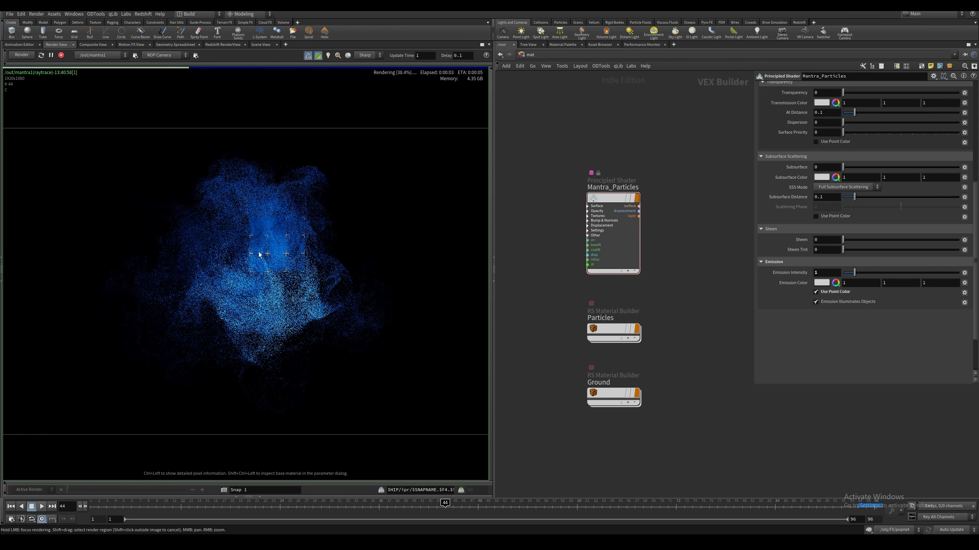
pyautogui.moveTo(259, 253); pyautogui.dragTo(271, 277)
# Set the Mantra_Particles shader's opacity scale to .01 and inspect the dense particle core in the render
pyautogui.moveTo(976, 267); pyautogui.dragTo(977, 161)
pyautogui.click(785, 87)
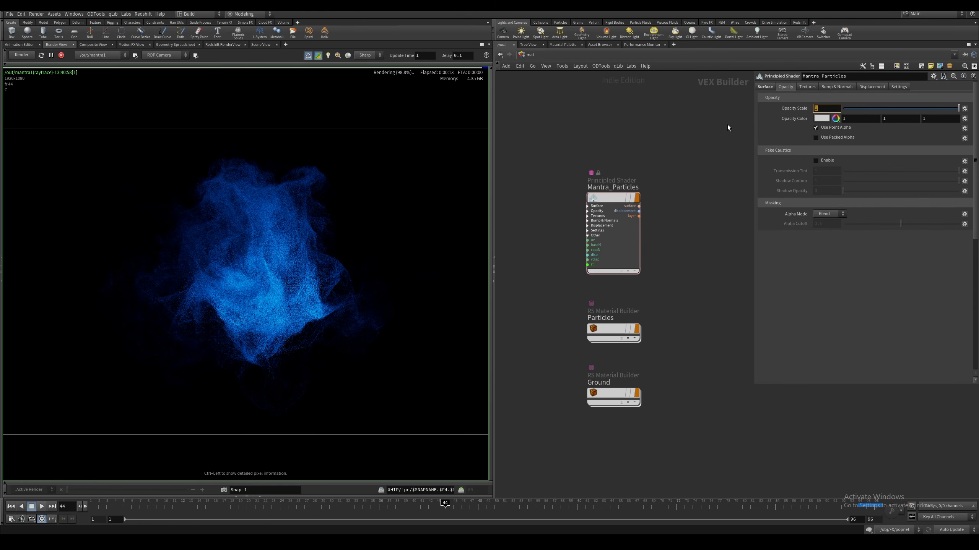
pyautogui.write('.01')
pyautogui.press('Return')
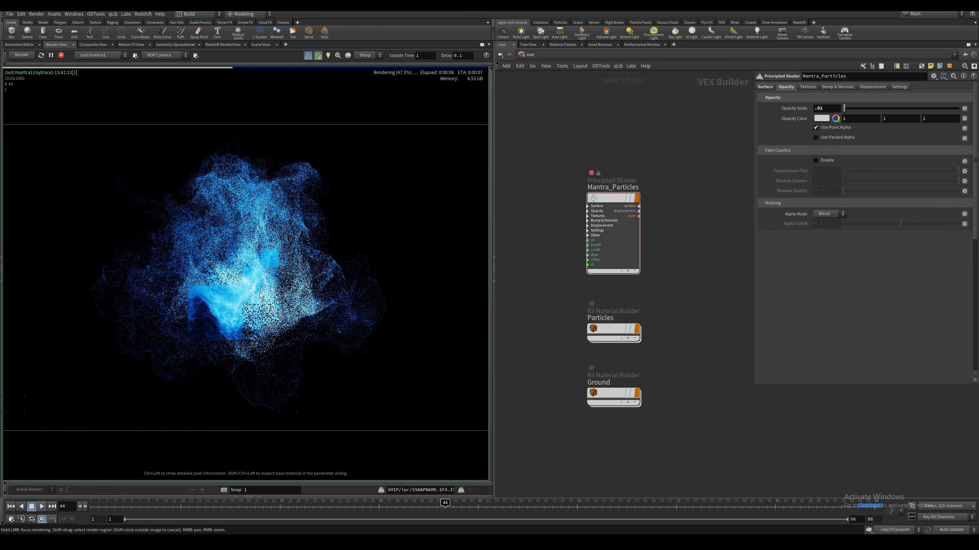
pyautogui.moveTo(253, 307); pyautogui.dragTo(295, 259, button='right')
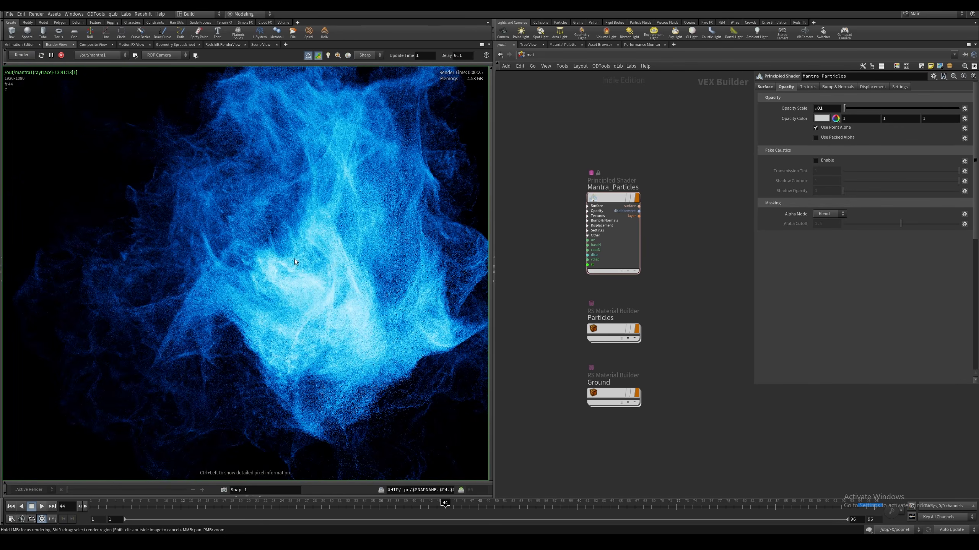
pyautogui.moveTo(276, 154); pyautogui.dragTo(351, 211, button='middle')
pyautogui.moveTo(350, 212); pyautogui.dragTo(308, 228, button='right')
pyautogui.moveTo(308, 228); pyautogui.dragTo(230, 232, button='middle')
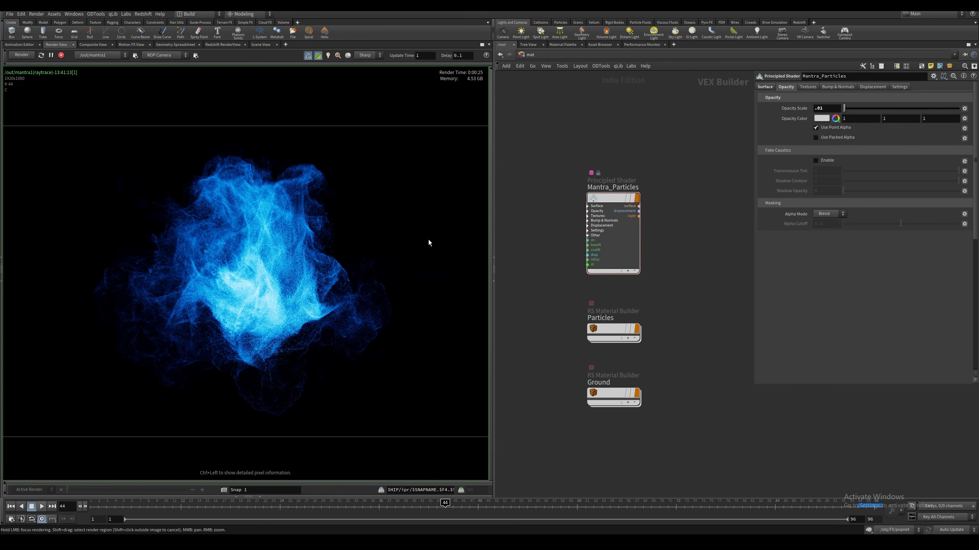